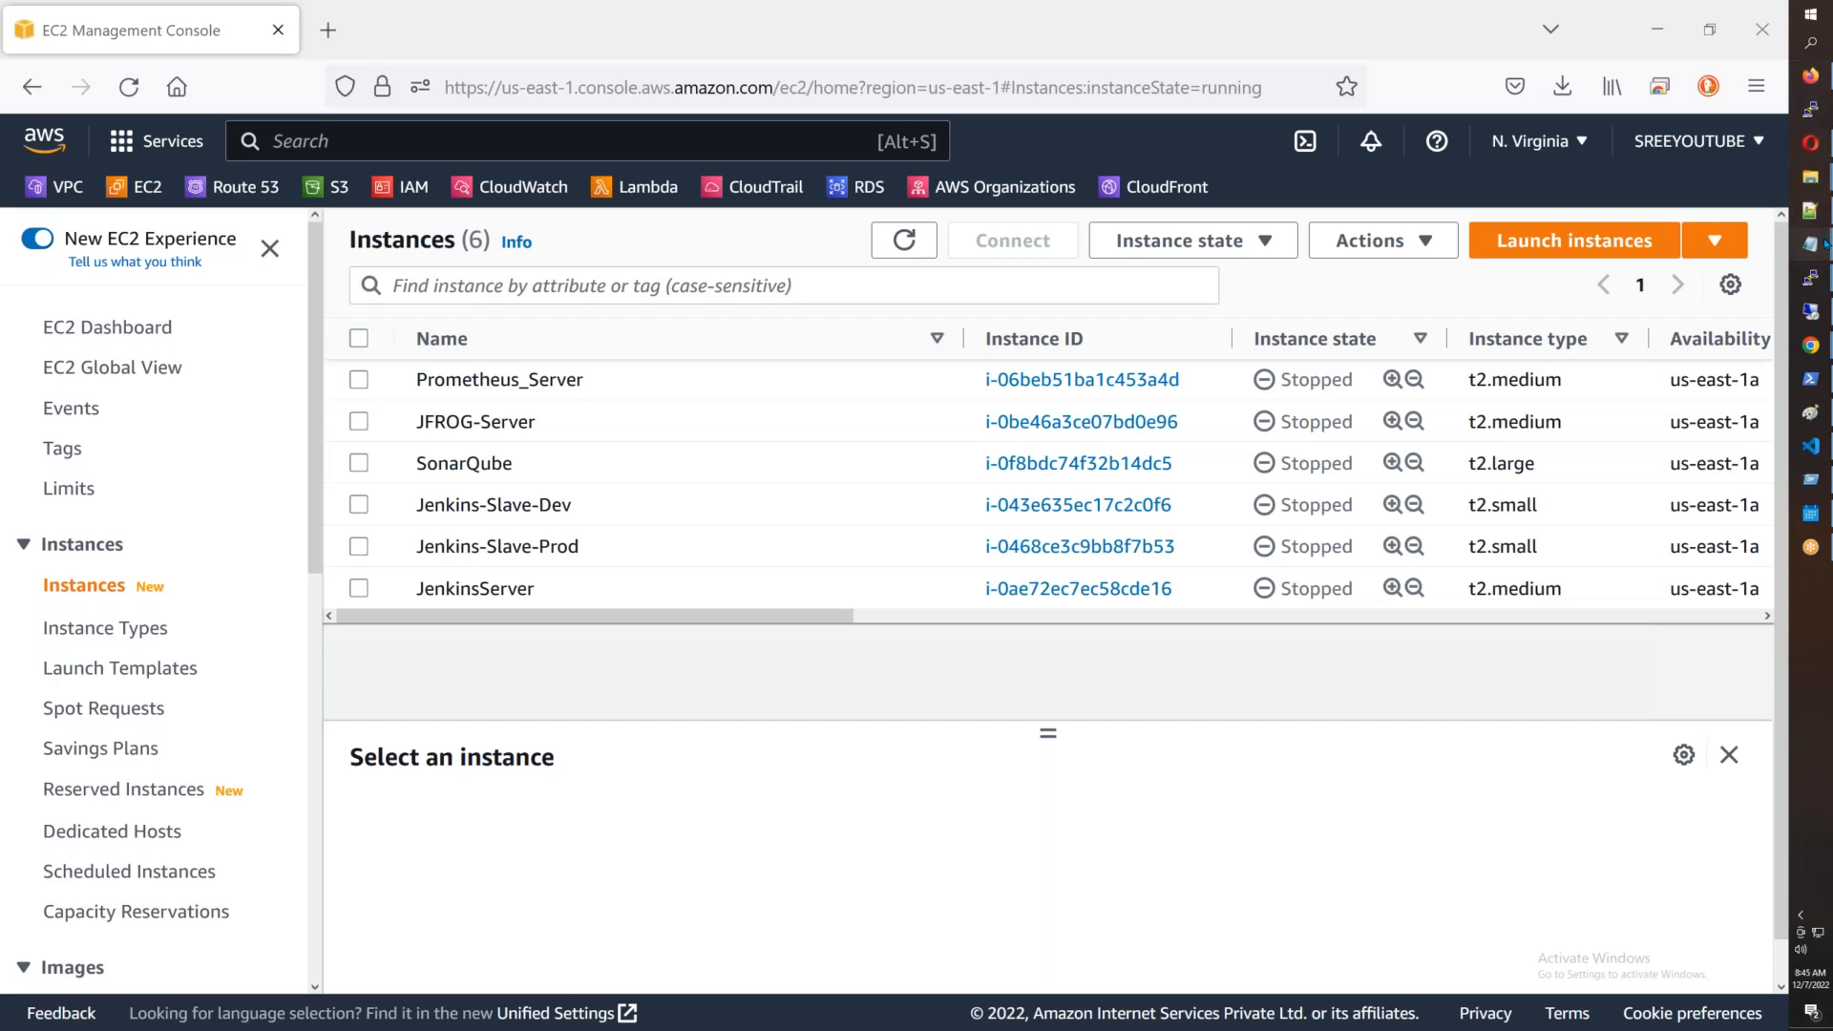
# Step: Switch to the empty Notepad document and write the heading "Connectivity Between VPCs"
pyautogui.moveTo(1810, 244)
pyautogui.click(1687, 329)
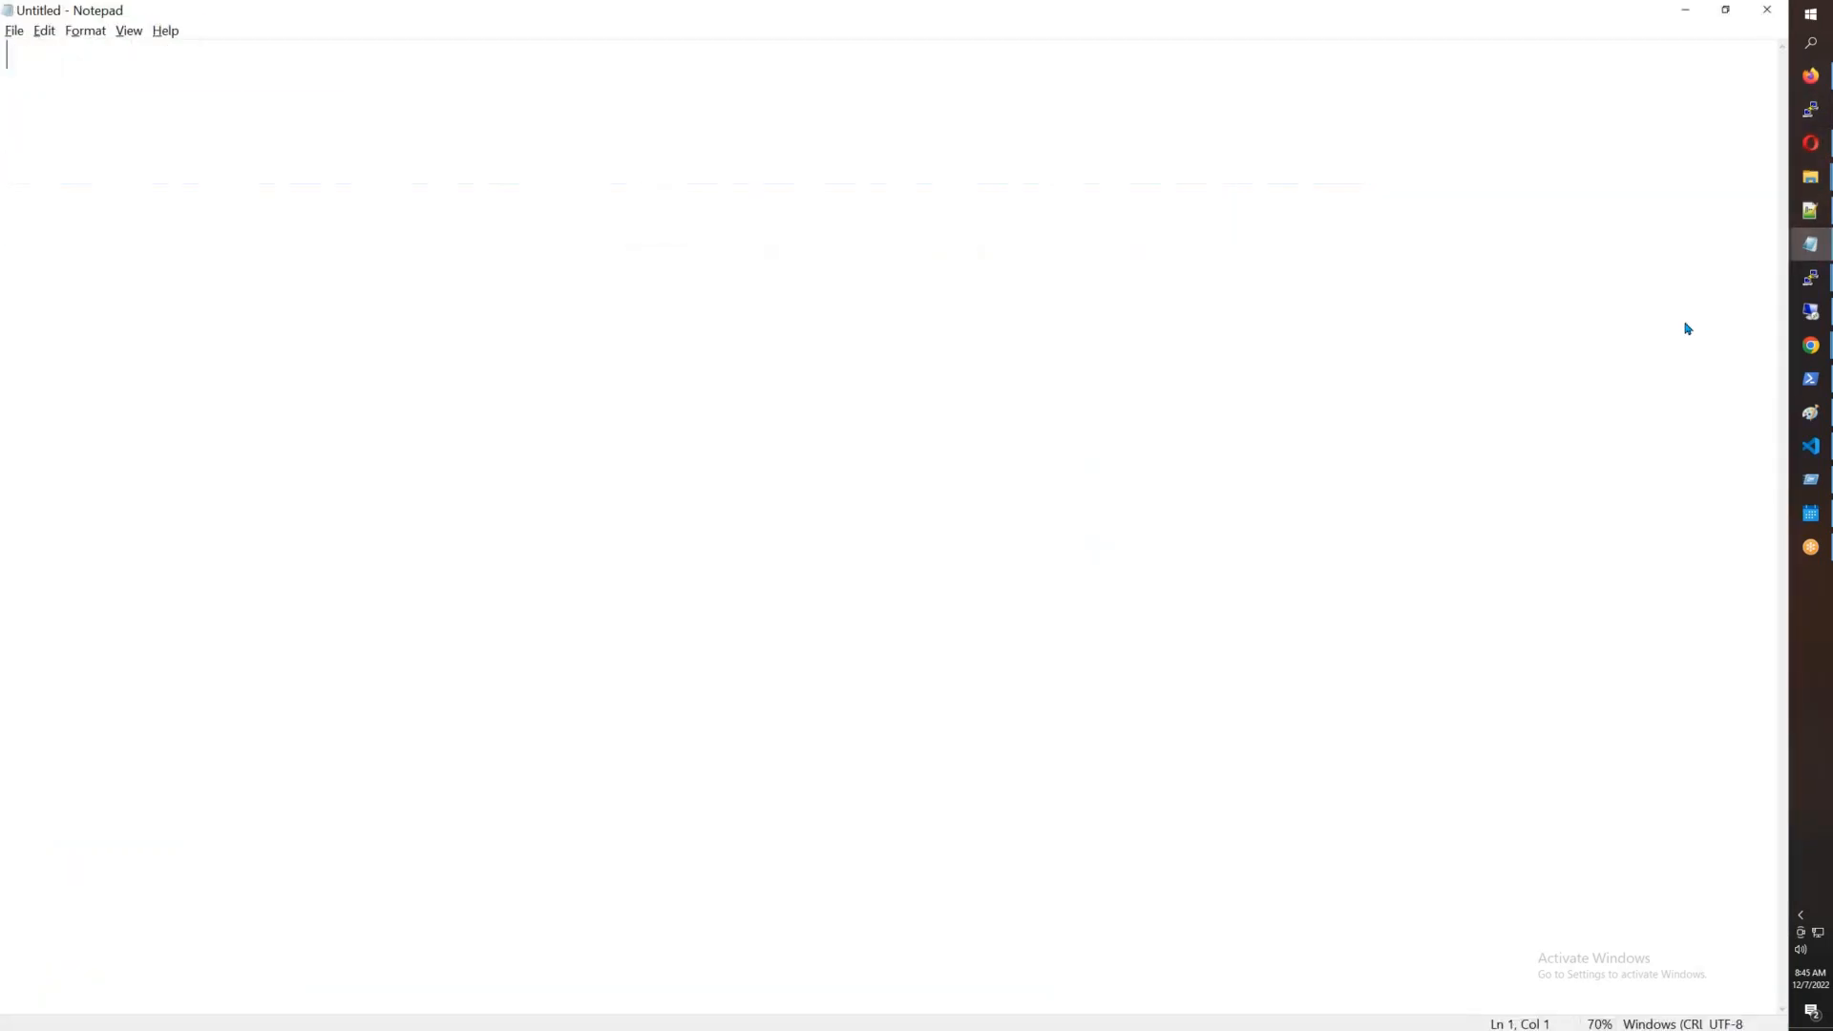
pyautogui.hotkey('ctrl', '0')
pyautogui.write('Connectivity Between VPCs')
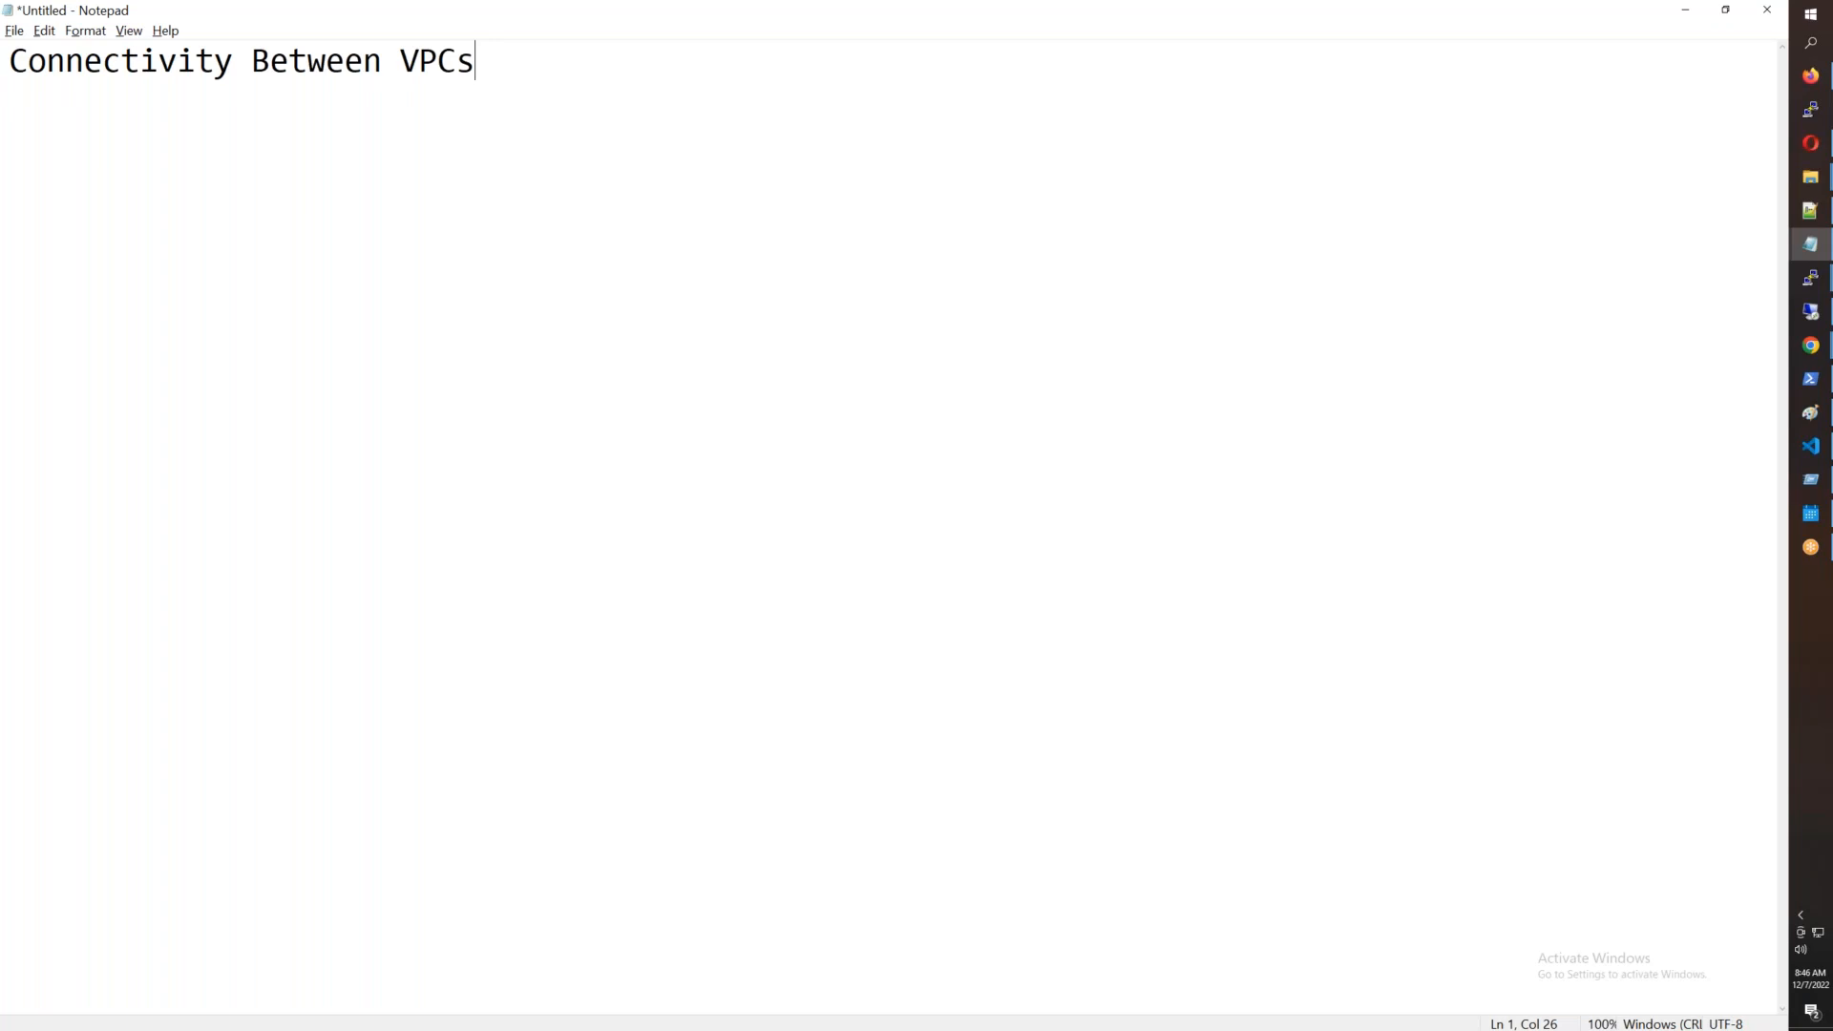
# Step: Add the list item "- VPC Peering" on the line below the heading
pyautogui.press('Return')
pyautogui.write('-')
pyautogui.press('BackSpace')
pyautogui.press('BackSpace')
pyautogui.press('BackSpace')
pyautogui.write('- VPC Peero')
pyautogui.press('BackSpace')
pyautogui.write('ing')
pyautogui.press('Return')
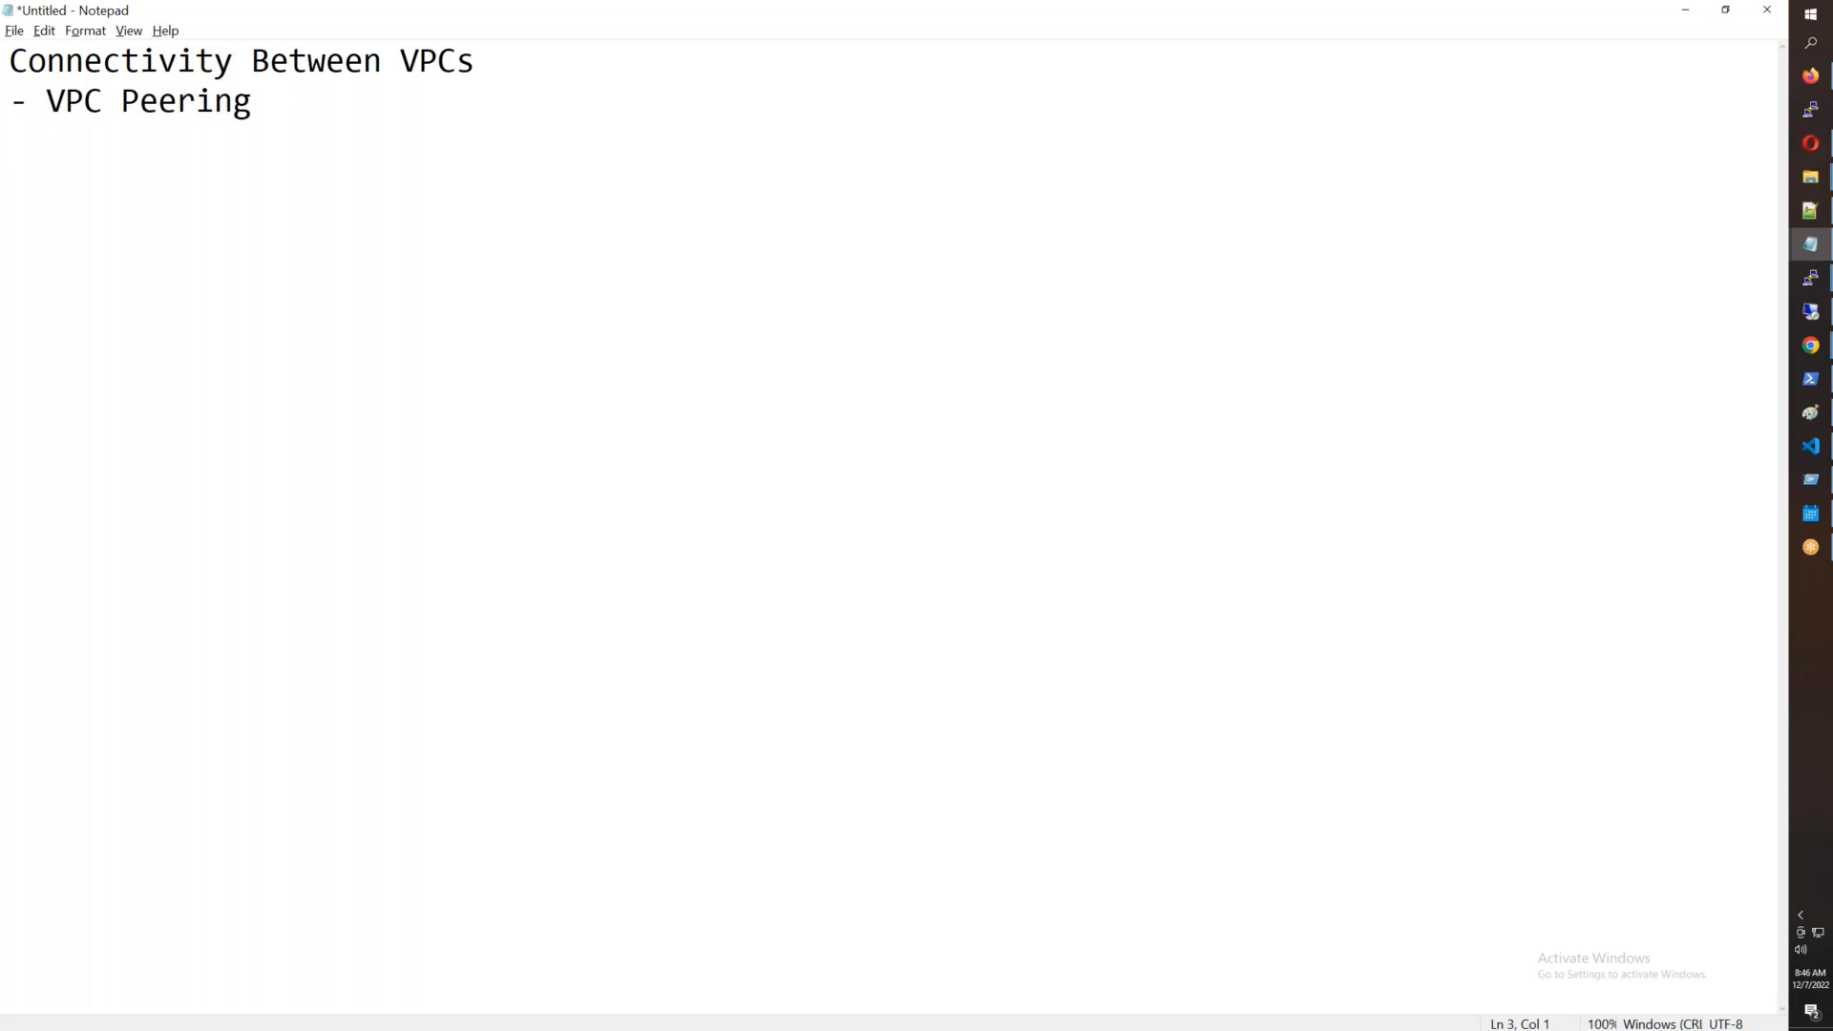
# Step: Add the list item "- Using AWS Transit Gateway" after a blank line below the VPC Peering item
pyautogui.press('Return')
pyautogui.write('- Using AWS T')
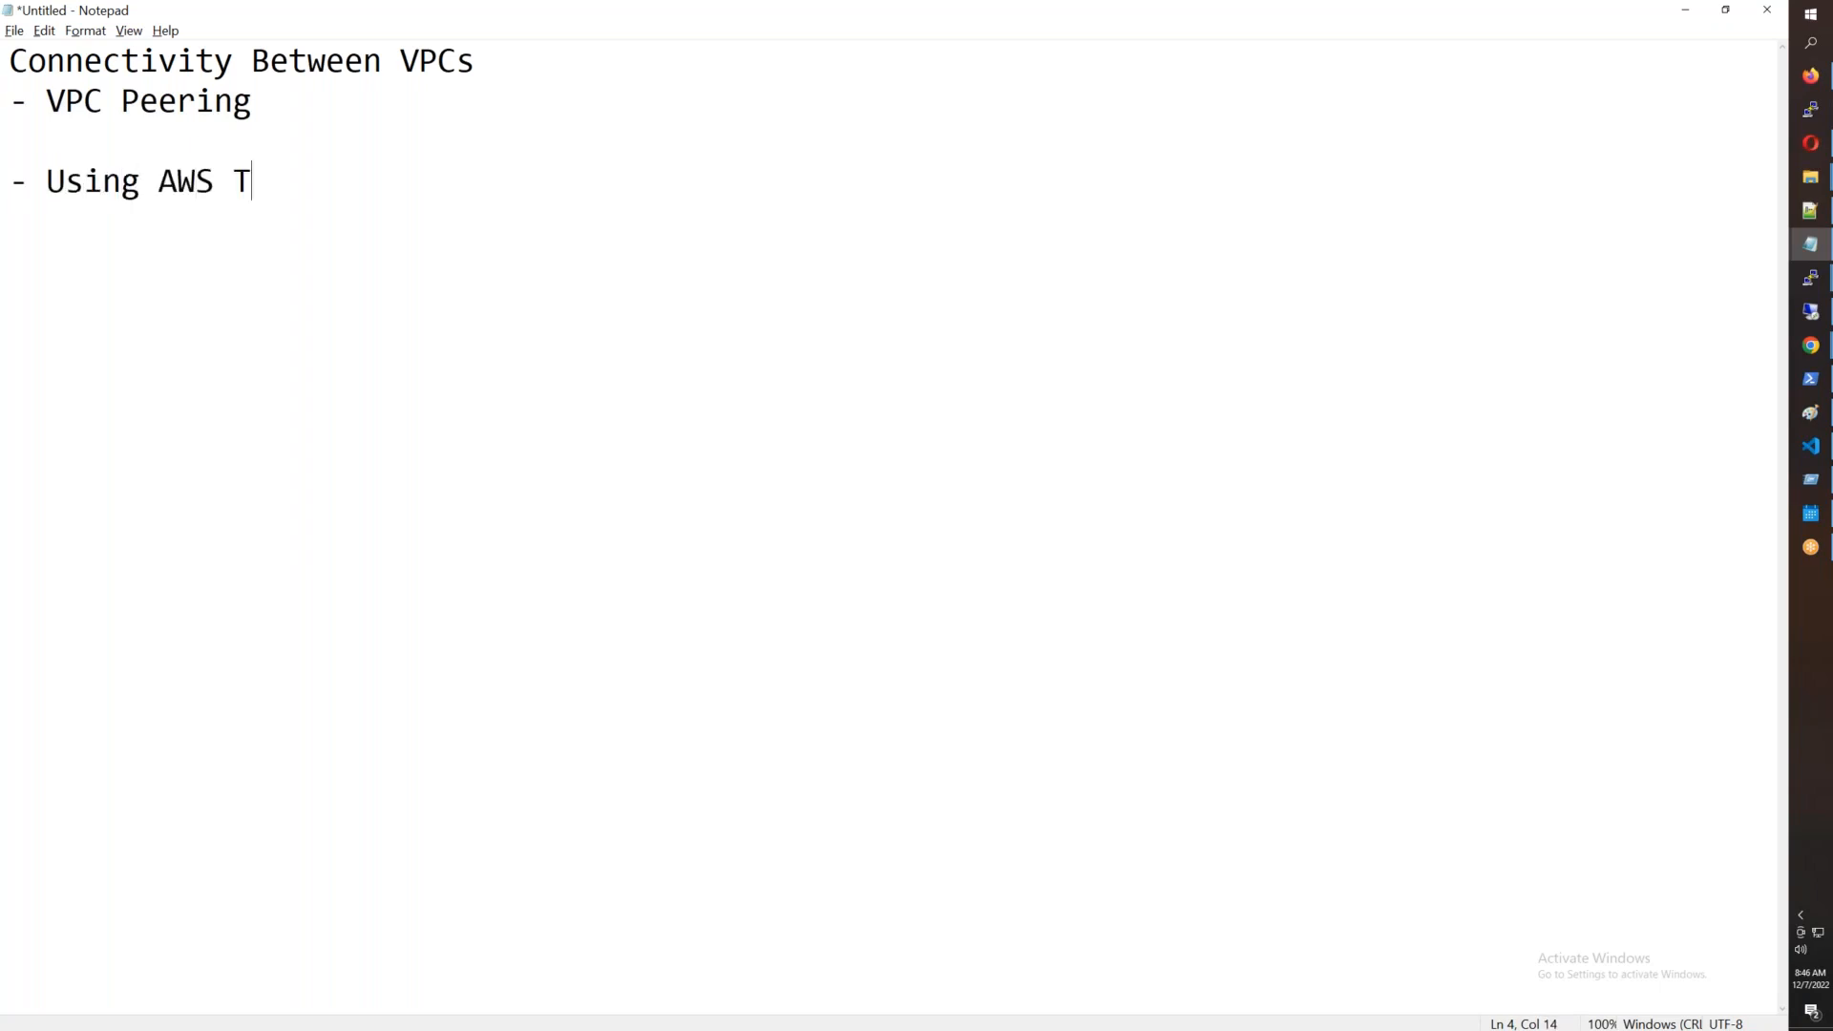
pyautogui.write('ransit Gateway')
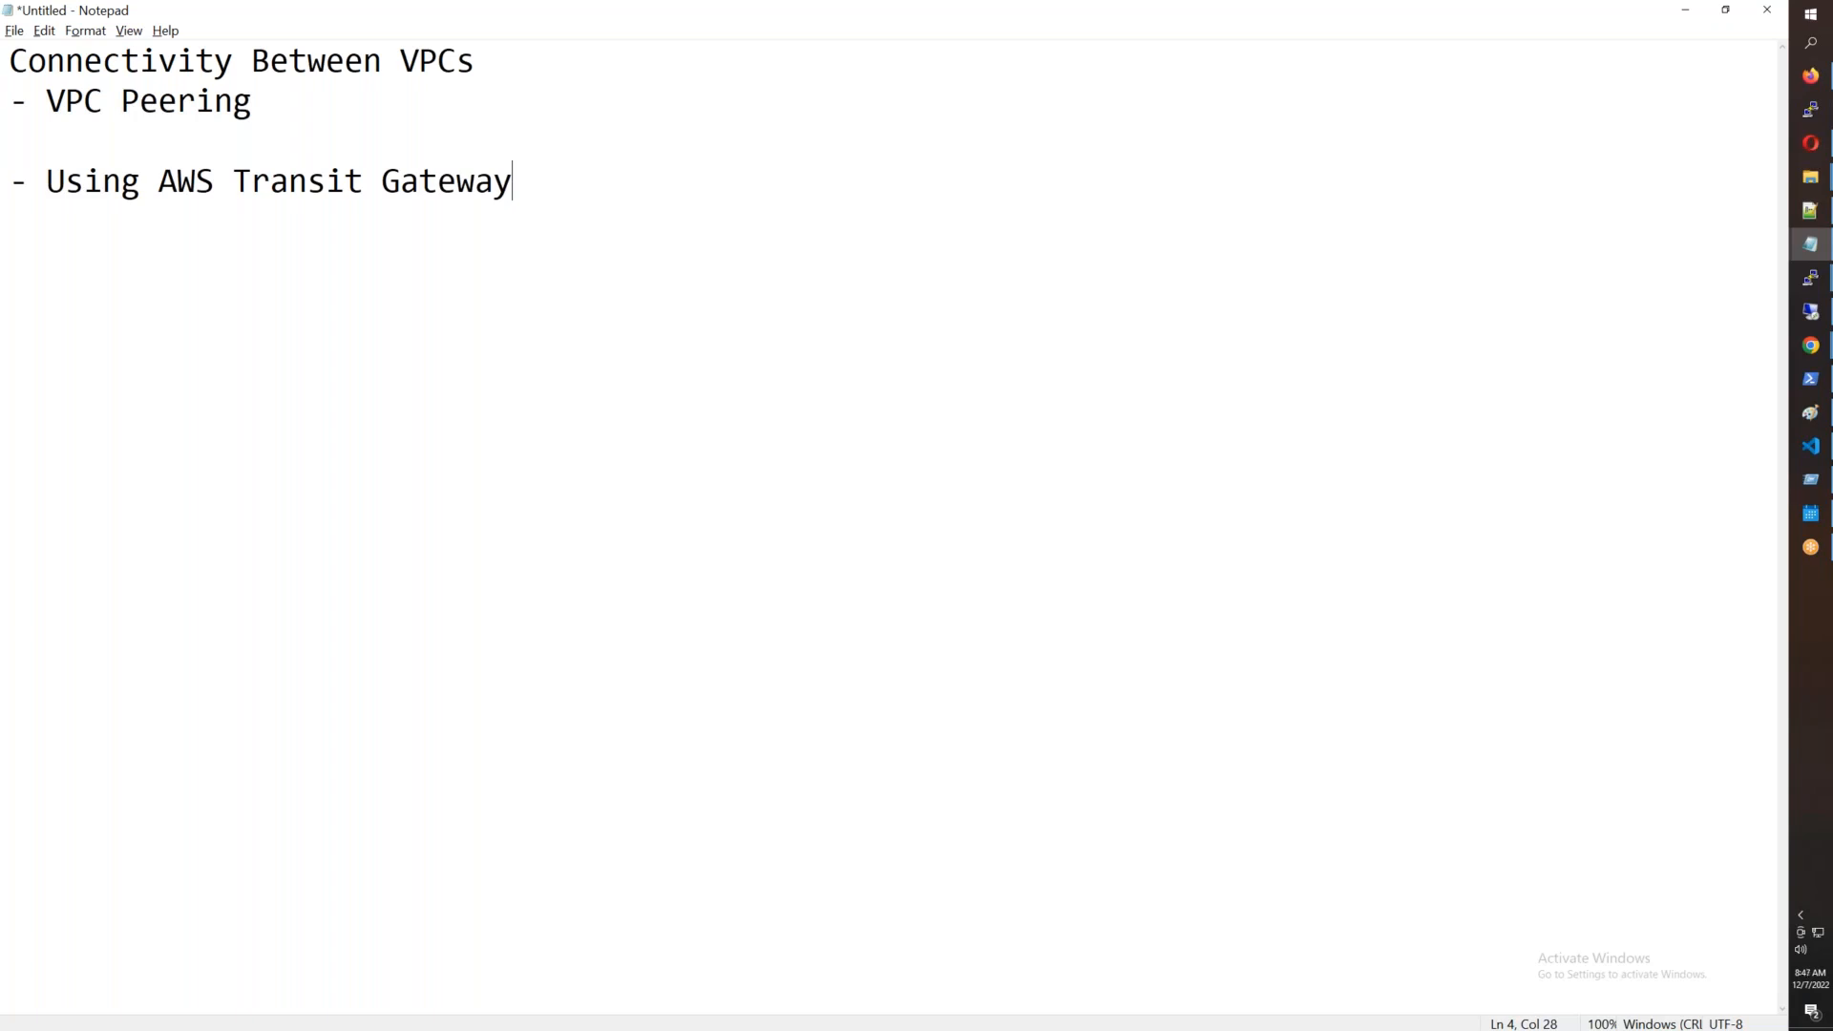
pyautogui.moveTo(252, 105); pyautogui.dragTo(8, 112)
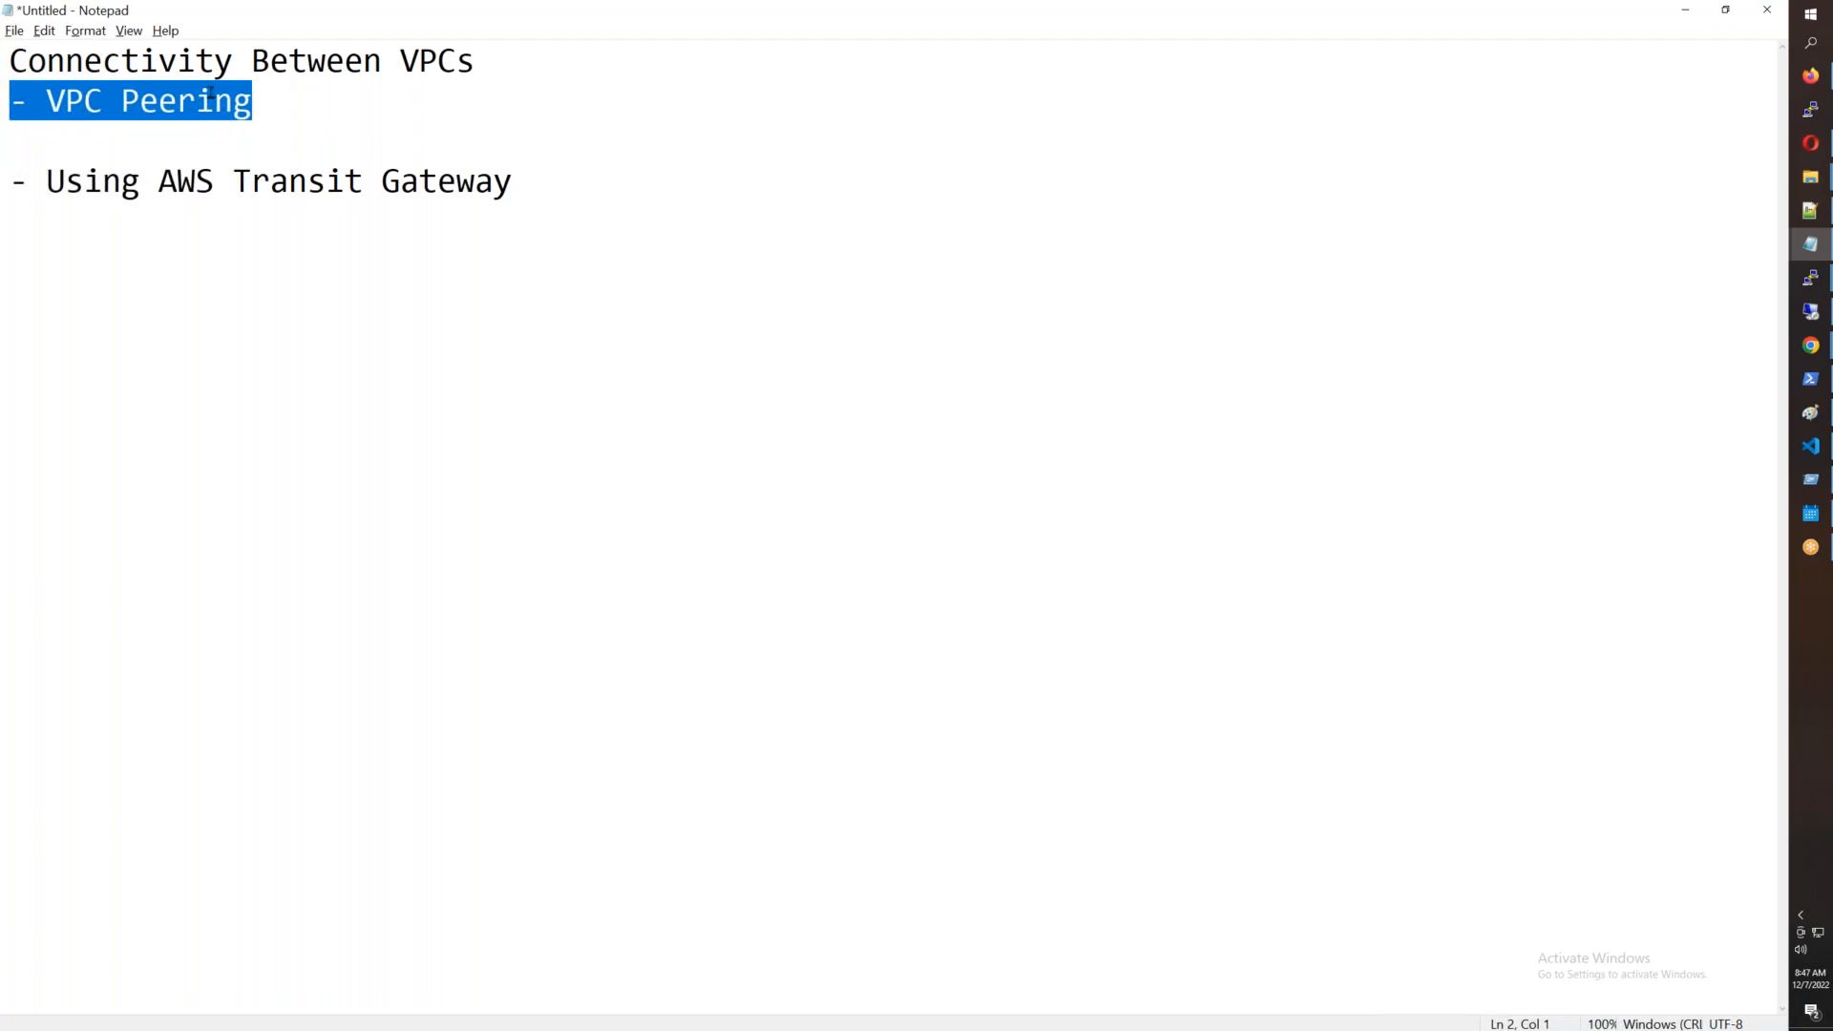
pyautogui.click(277, 106)
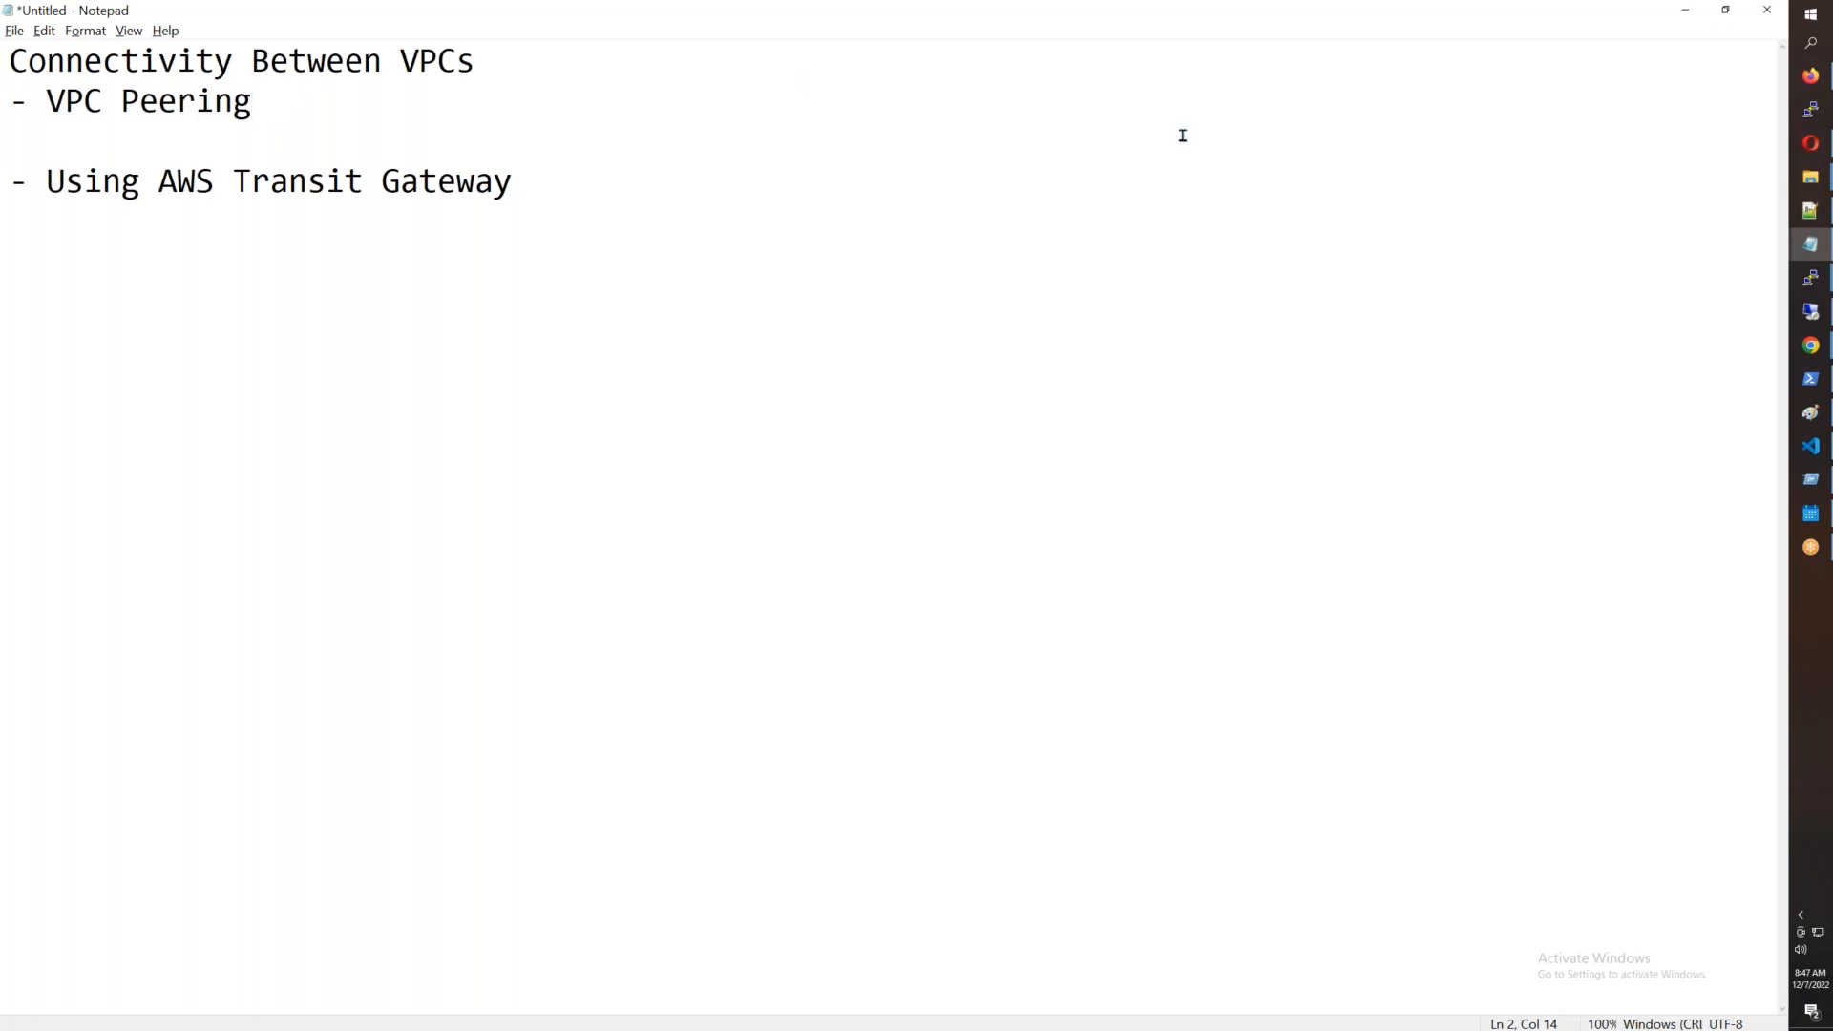
# Step: Switch to Paint and draw a tall black-outlined rectangle of about 540 × 1046 px on the blank canvas
pyautogui.click(1811, 414)
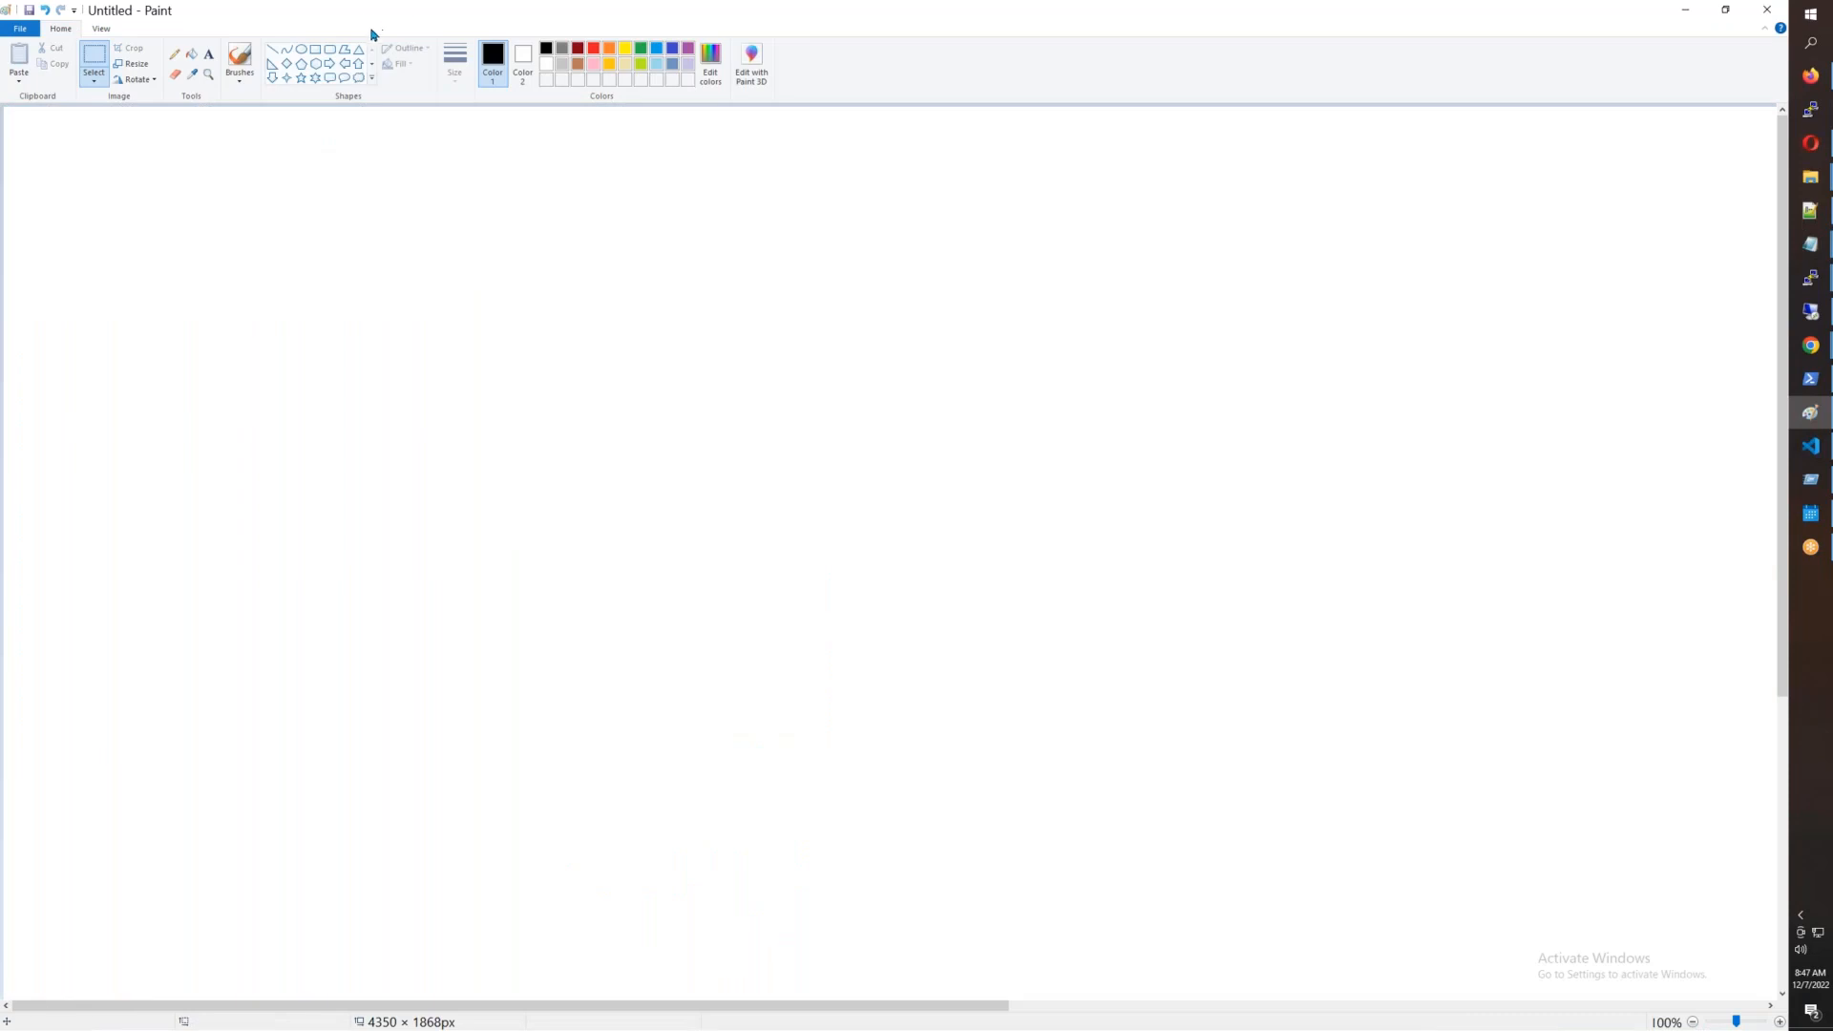
pyautogui.hotkey('ctrl', '2')
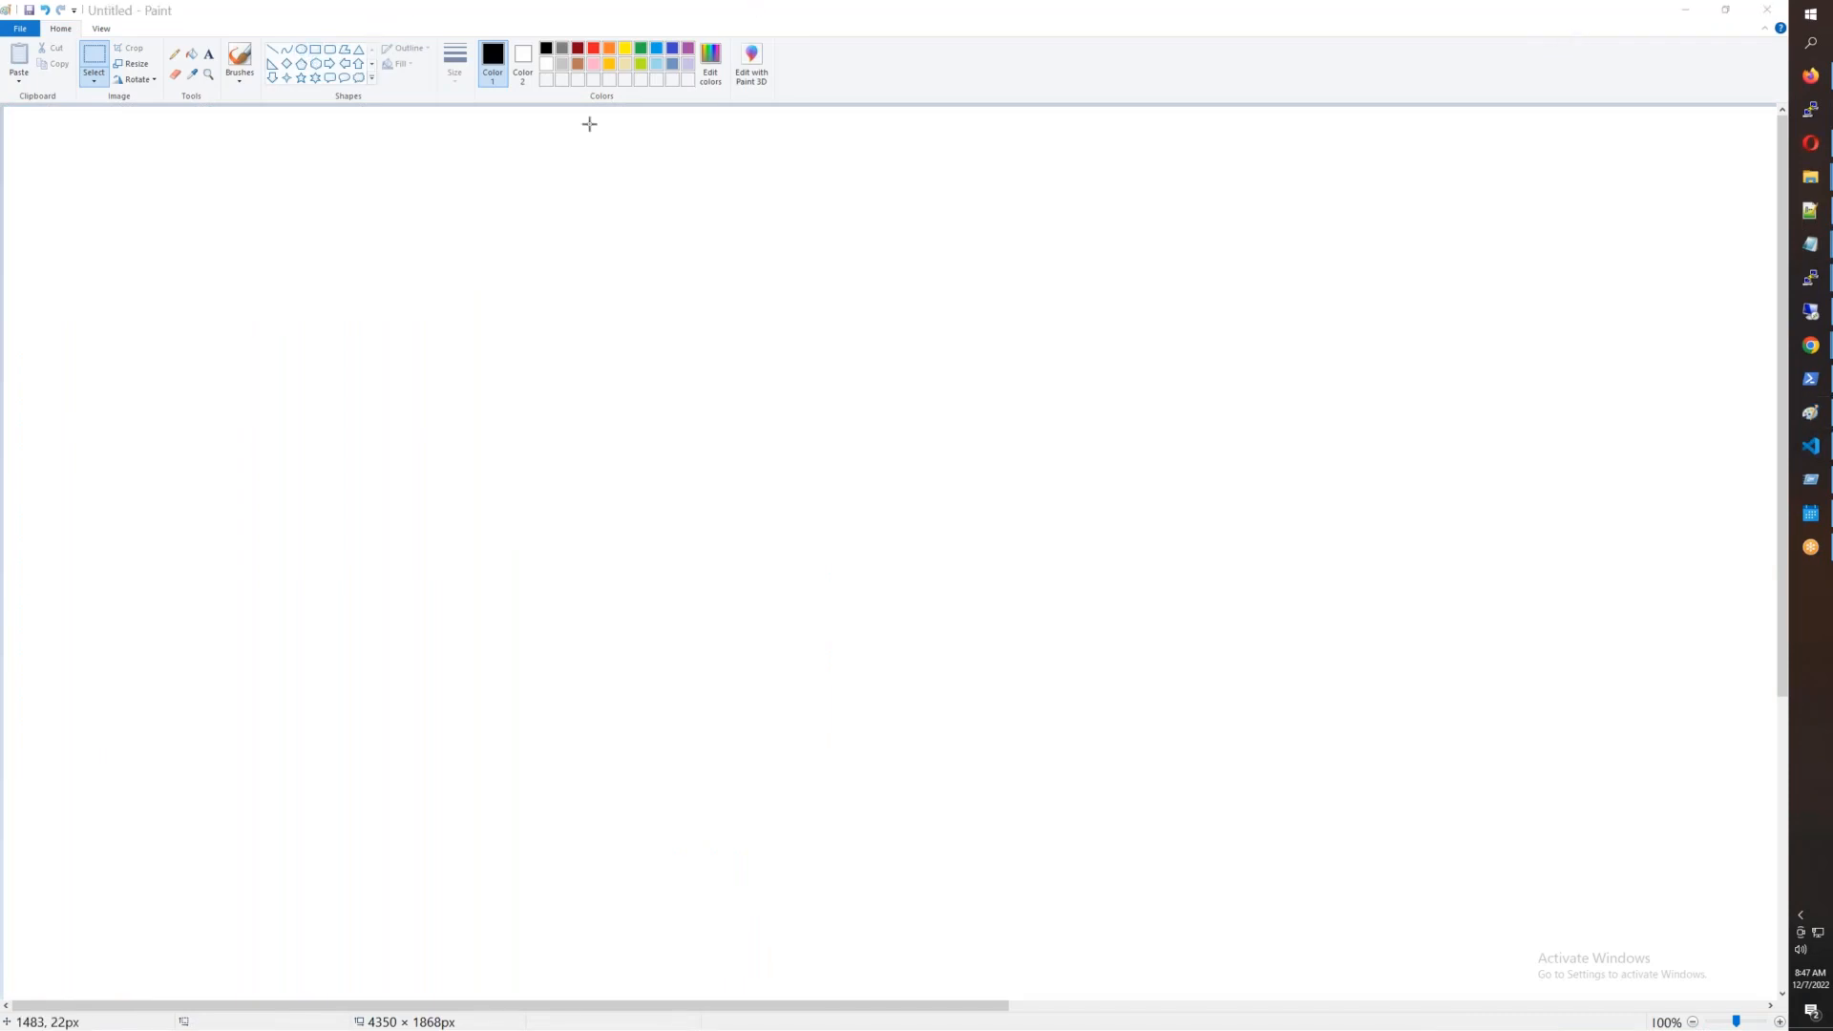
pyautogui.click(315, 49)
pyautogui.moveTo(402, 184)
pyautogui.mouseDown()
pyautogui.moveTo(675, 767)
pyautogui.moveTo(799, 908)
pyautogui.moveTo(790, 933)
pyautogui.moveTo(878, 908)
pyautogui.mouseUp()
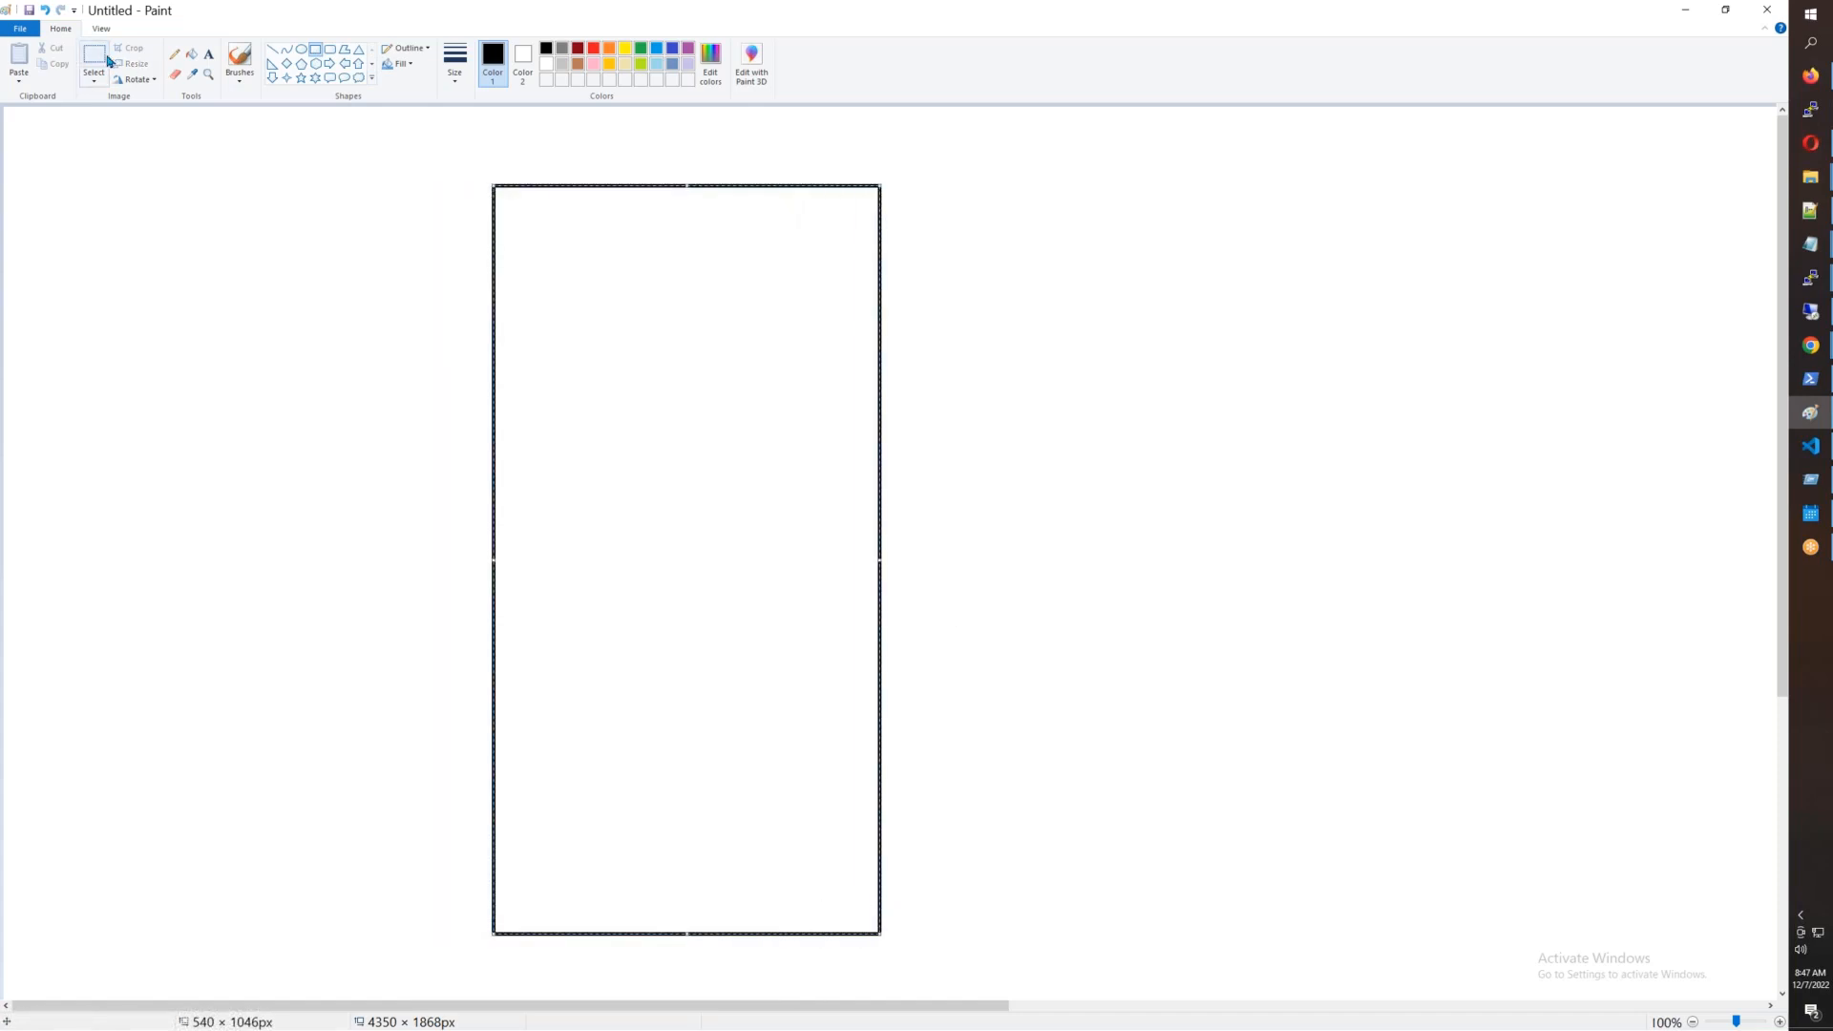
# Step: Duplicate the tall rectangle and place the copy to its right at about the same height
pyautogui.click(99, 61)
pyautogui.moveTo(487, 180); pyautogui.dragTo(886, 939)
pyautogui.moveTo(815, 794); pyautogui.dragTo(1510, 800)
pyautogui.press('Up')
pyautogui.press('Up')
pyautogui.press('Up')
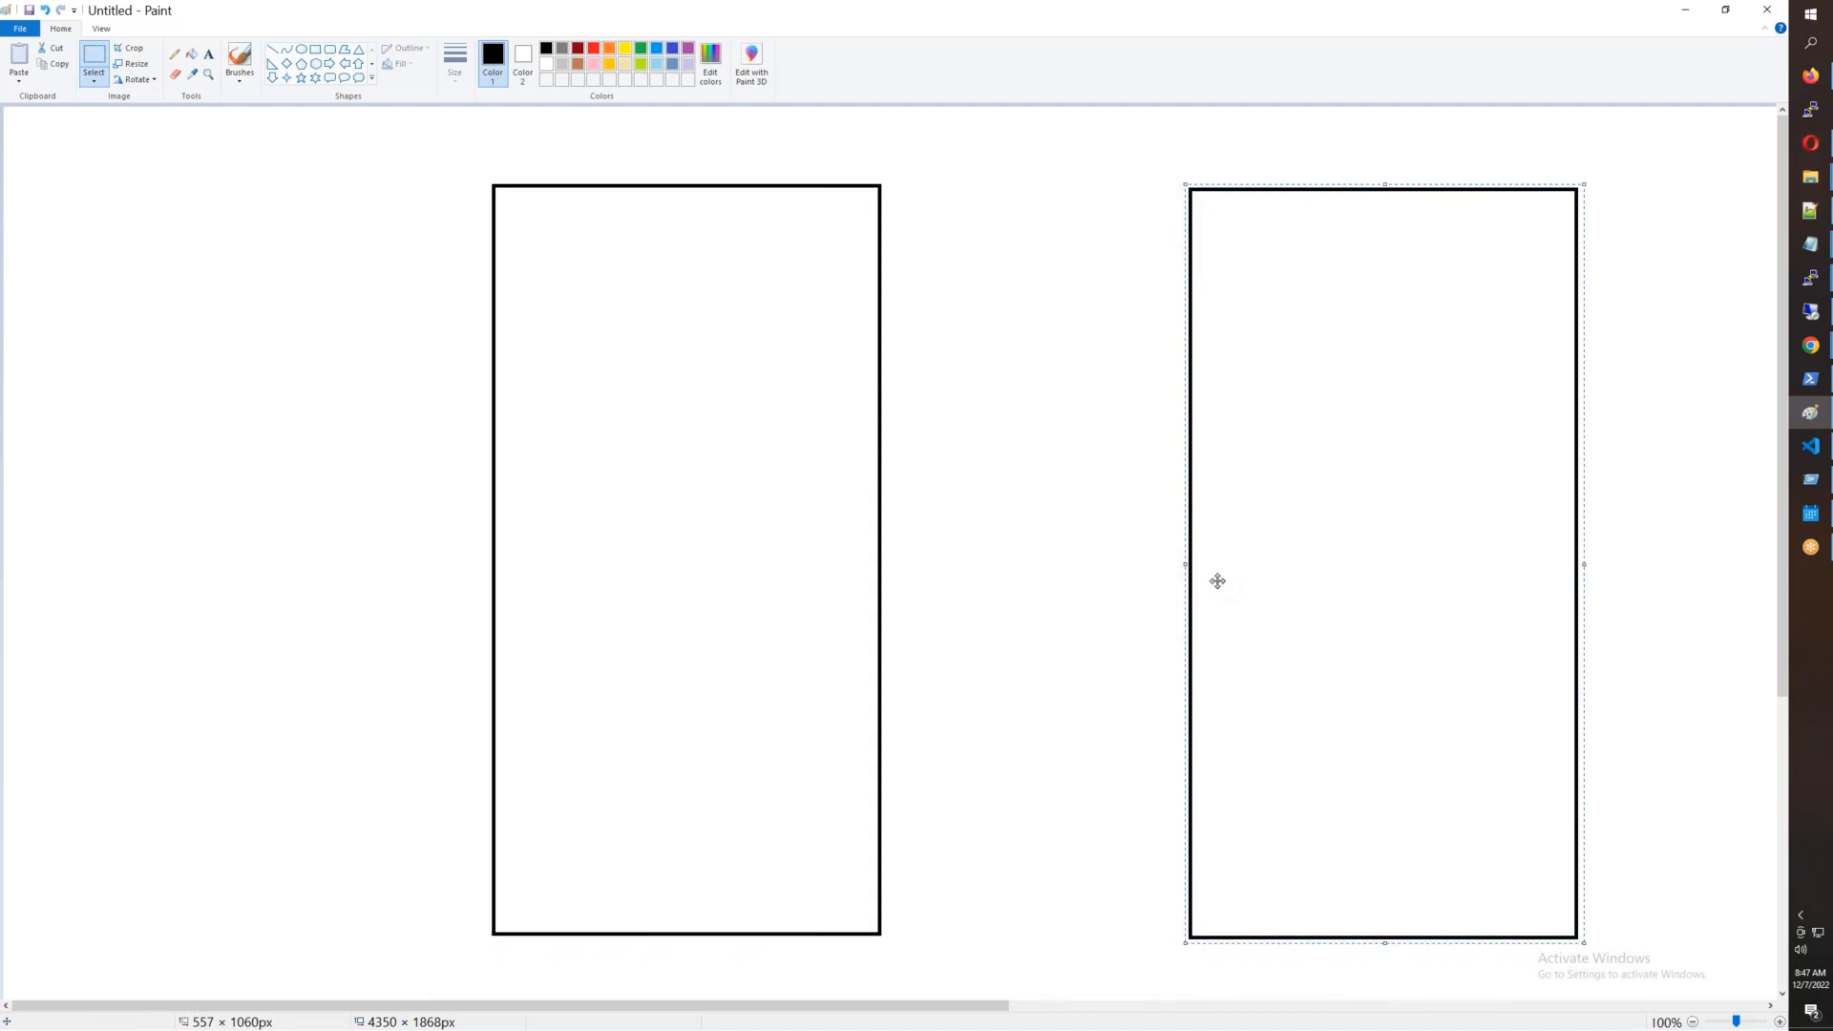
# Step: Nudge the right rectangle up level with the left one, and shift both rectangles together slightly to the left
pyautogui.moveTo(490, 181); pyautogui.dragTo(1477, 899)
pyautogui.moveTo(1142, 148); pyautogui.dragTo(1626, 946)
pyautogui.press('Up')
pyautogui.press('Up')
pyautogui.press('Up')
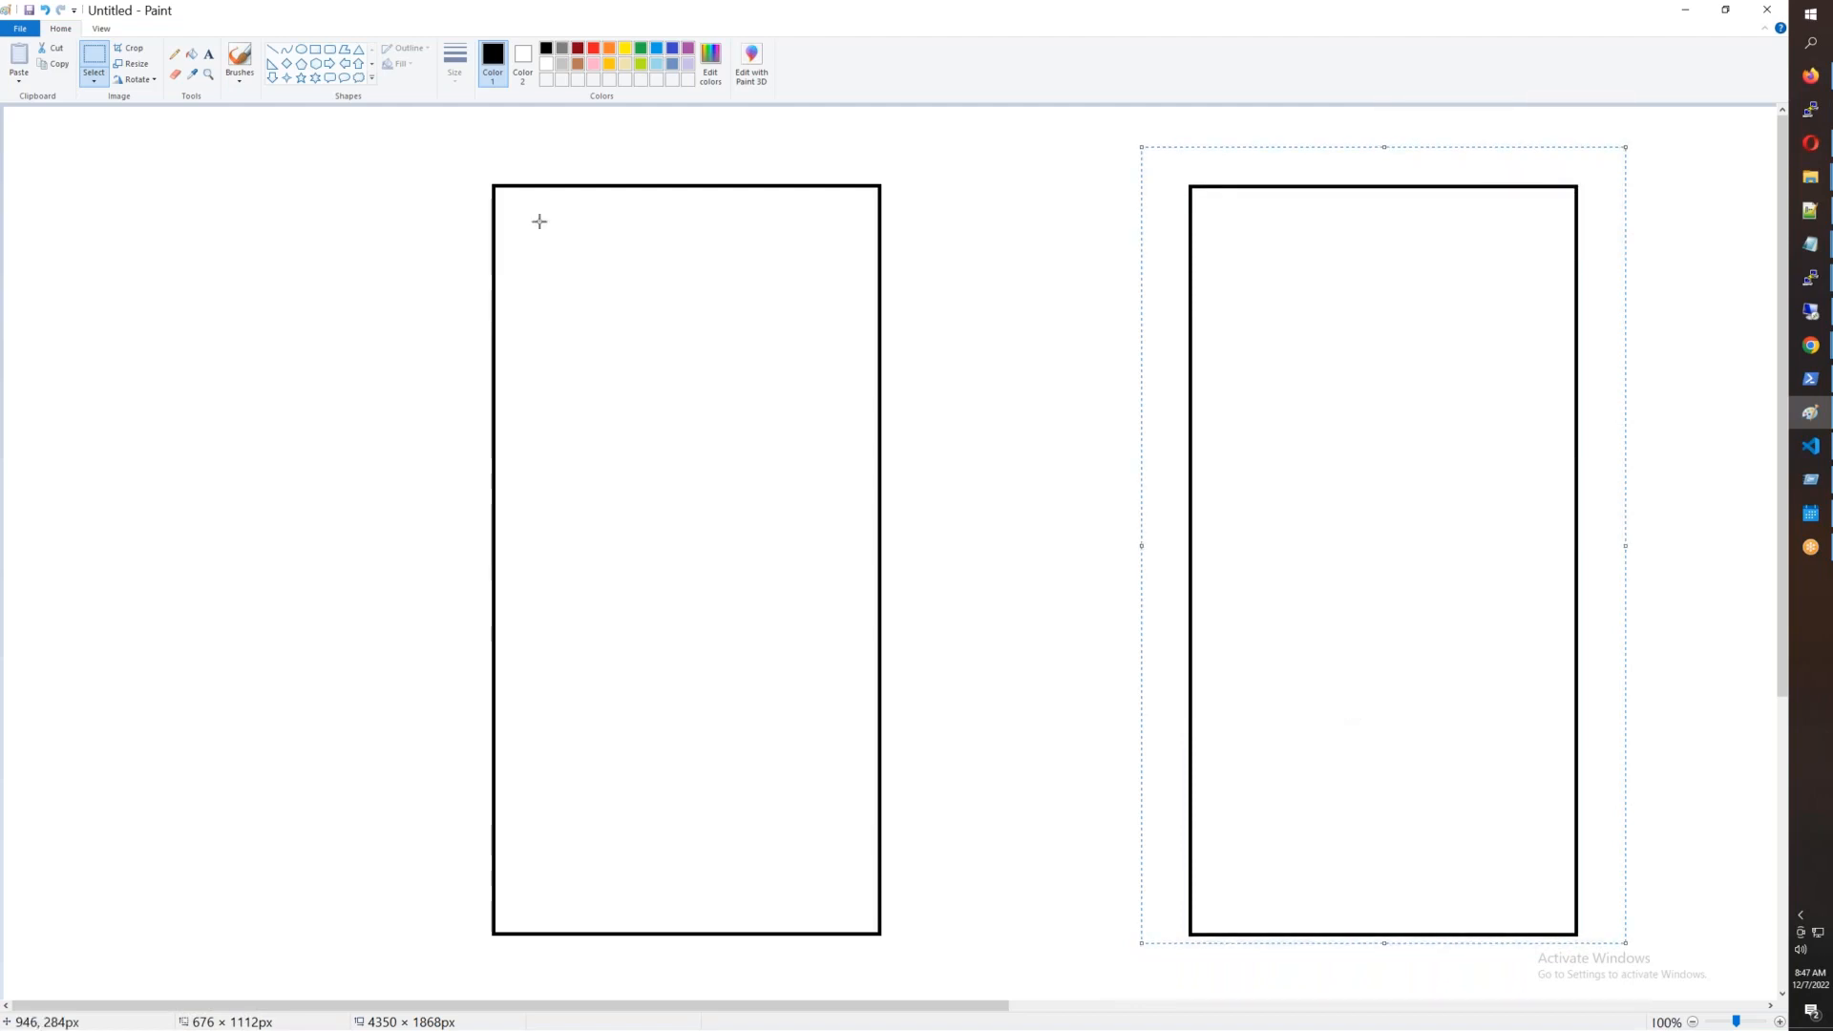
pyautogui.moveTo(491, 180); pyautogui.dragTo(1589, 949)
pyautogui.moveTo(1456, 850); pyautogui.dragTo(1357, 851)
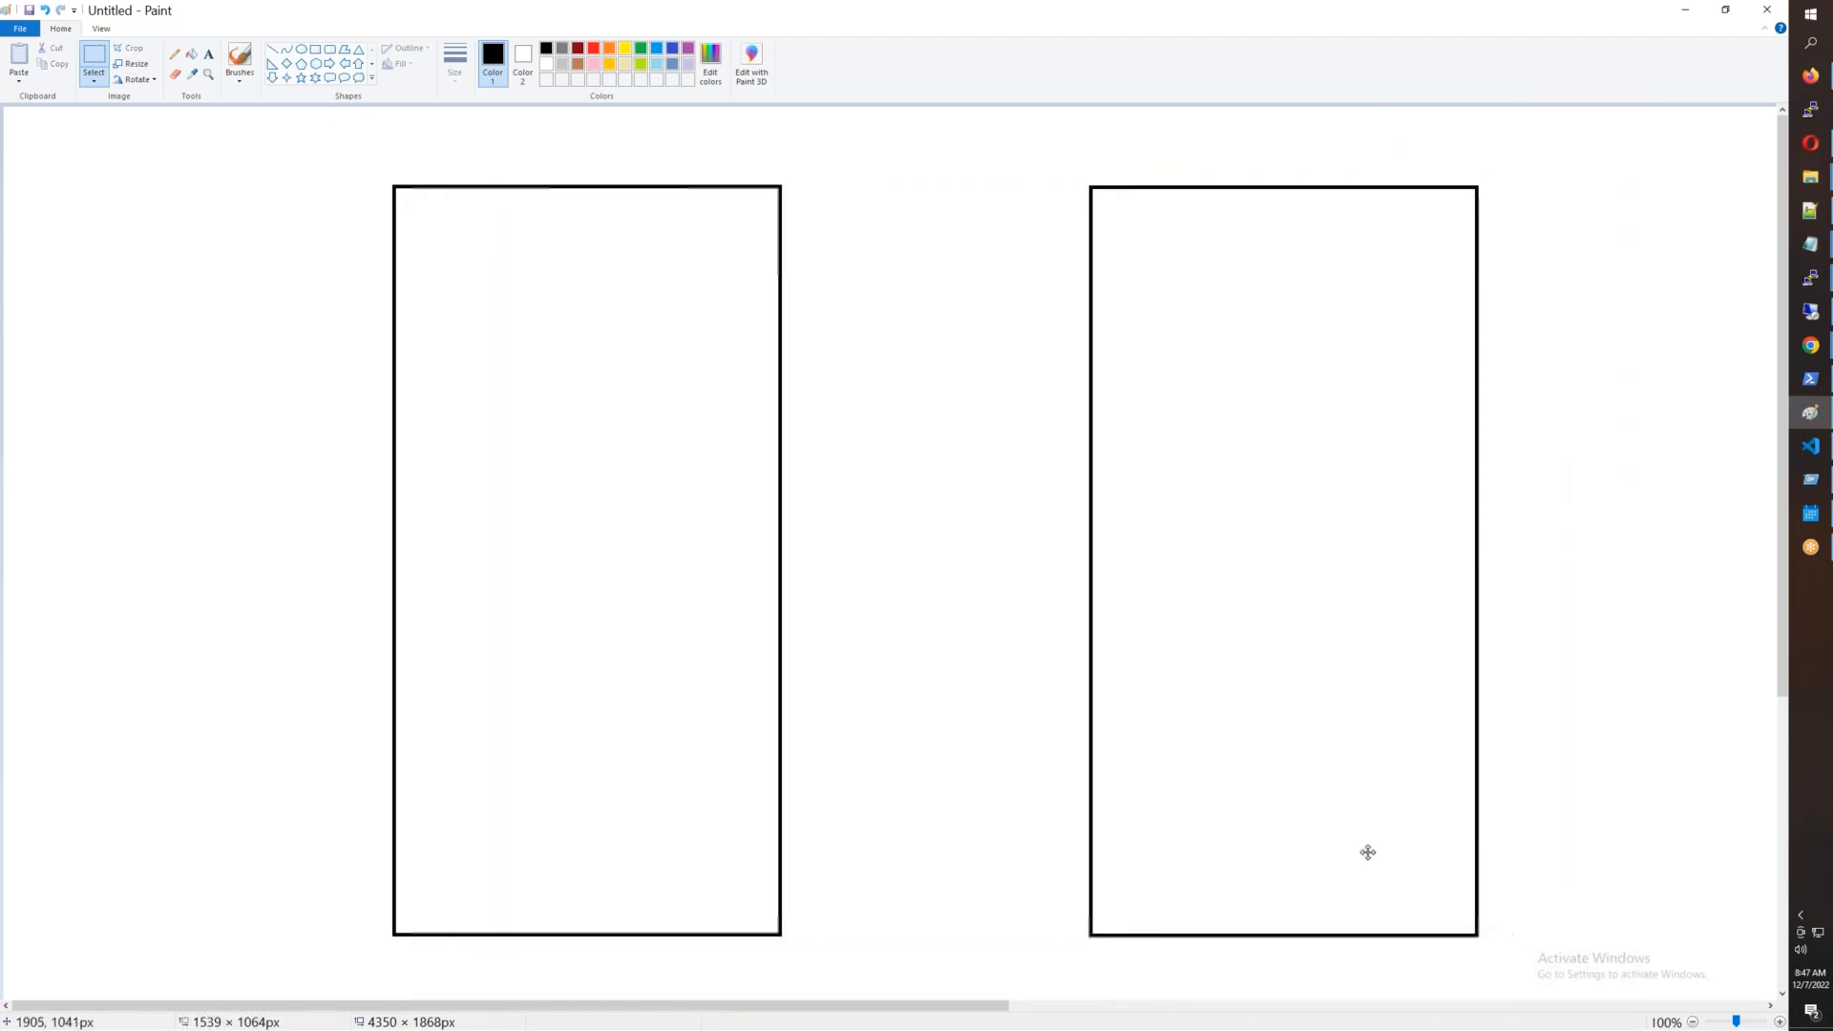
# Step: Add the text label "US-EAST-1" just above the left rectangle
pyautogui.click(208, 53)
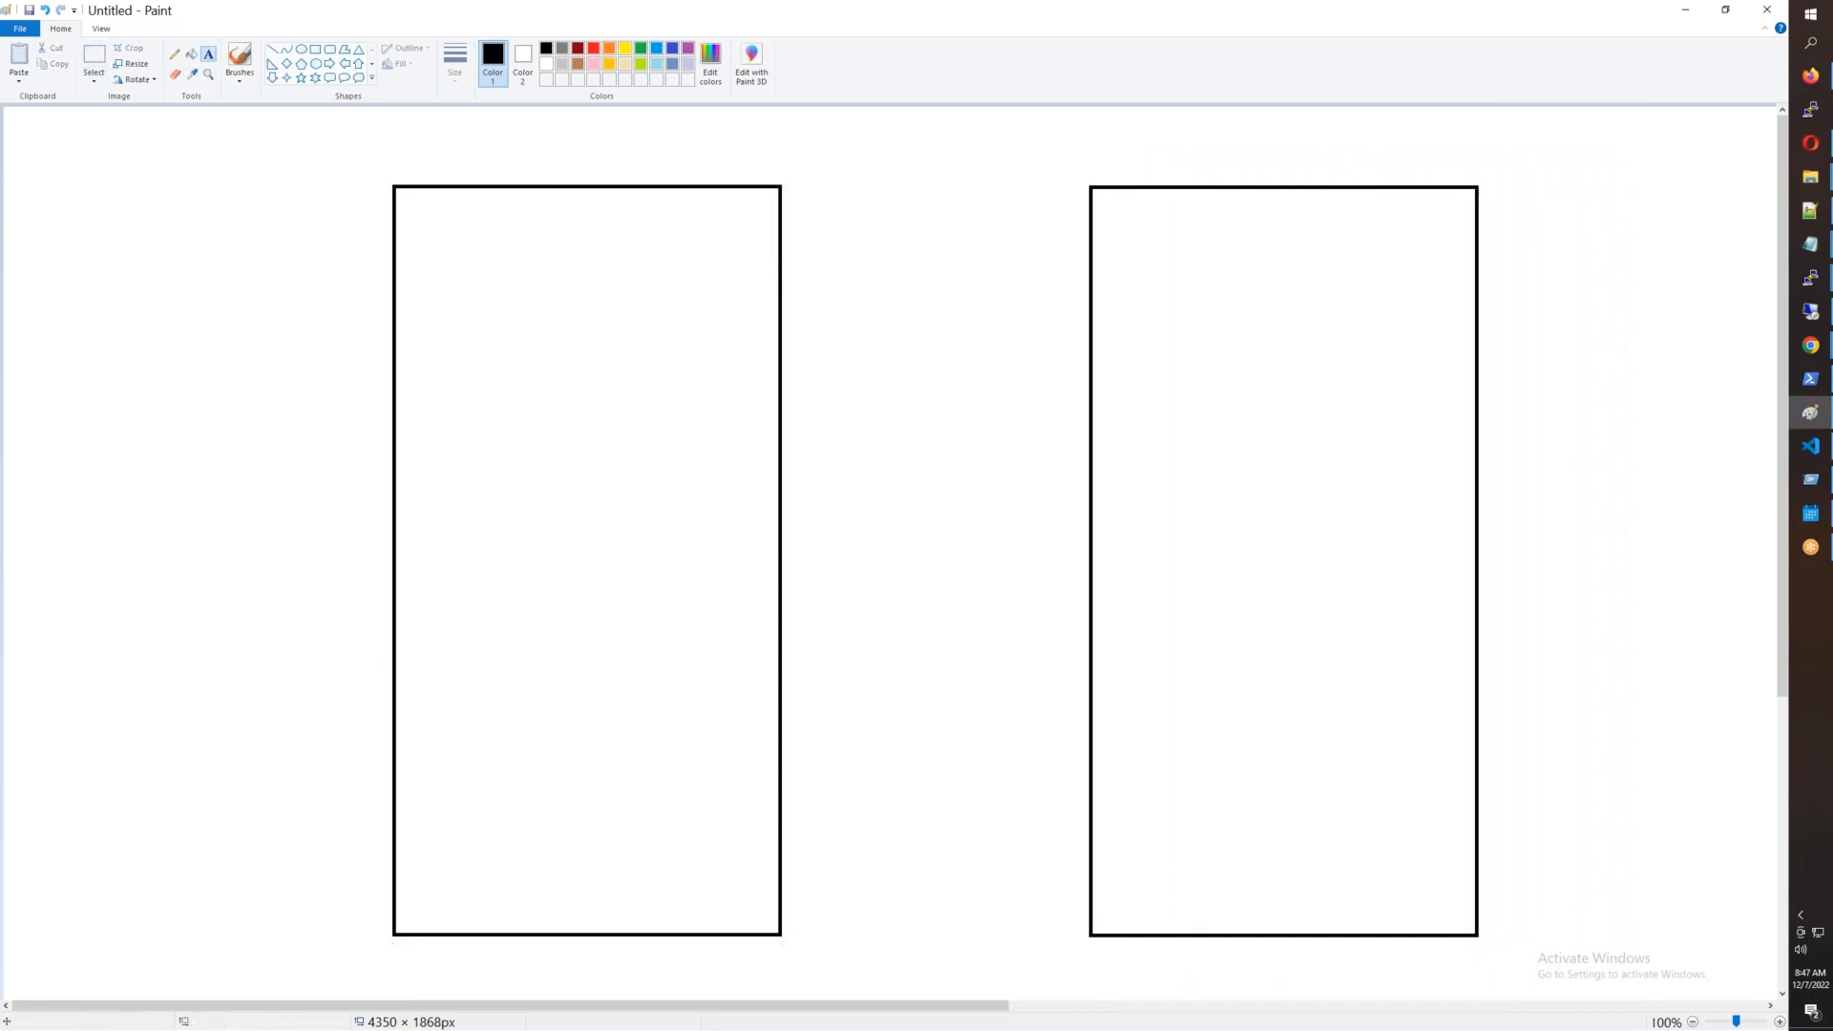
pyautogui.click(478, 172)
pyautogui.write('US')
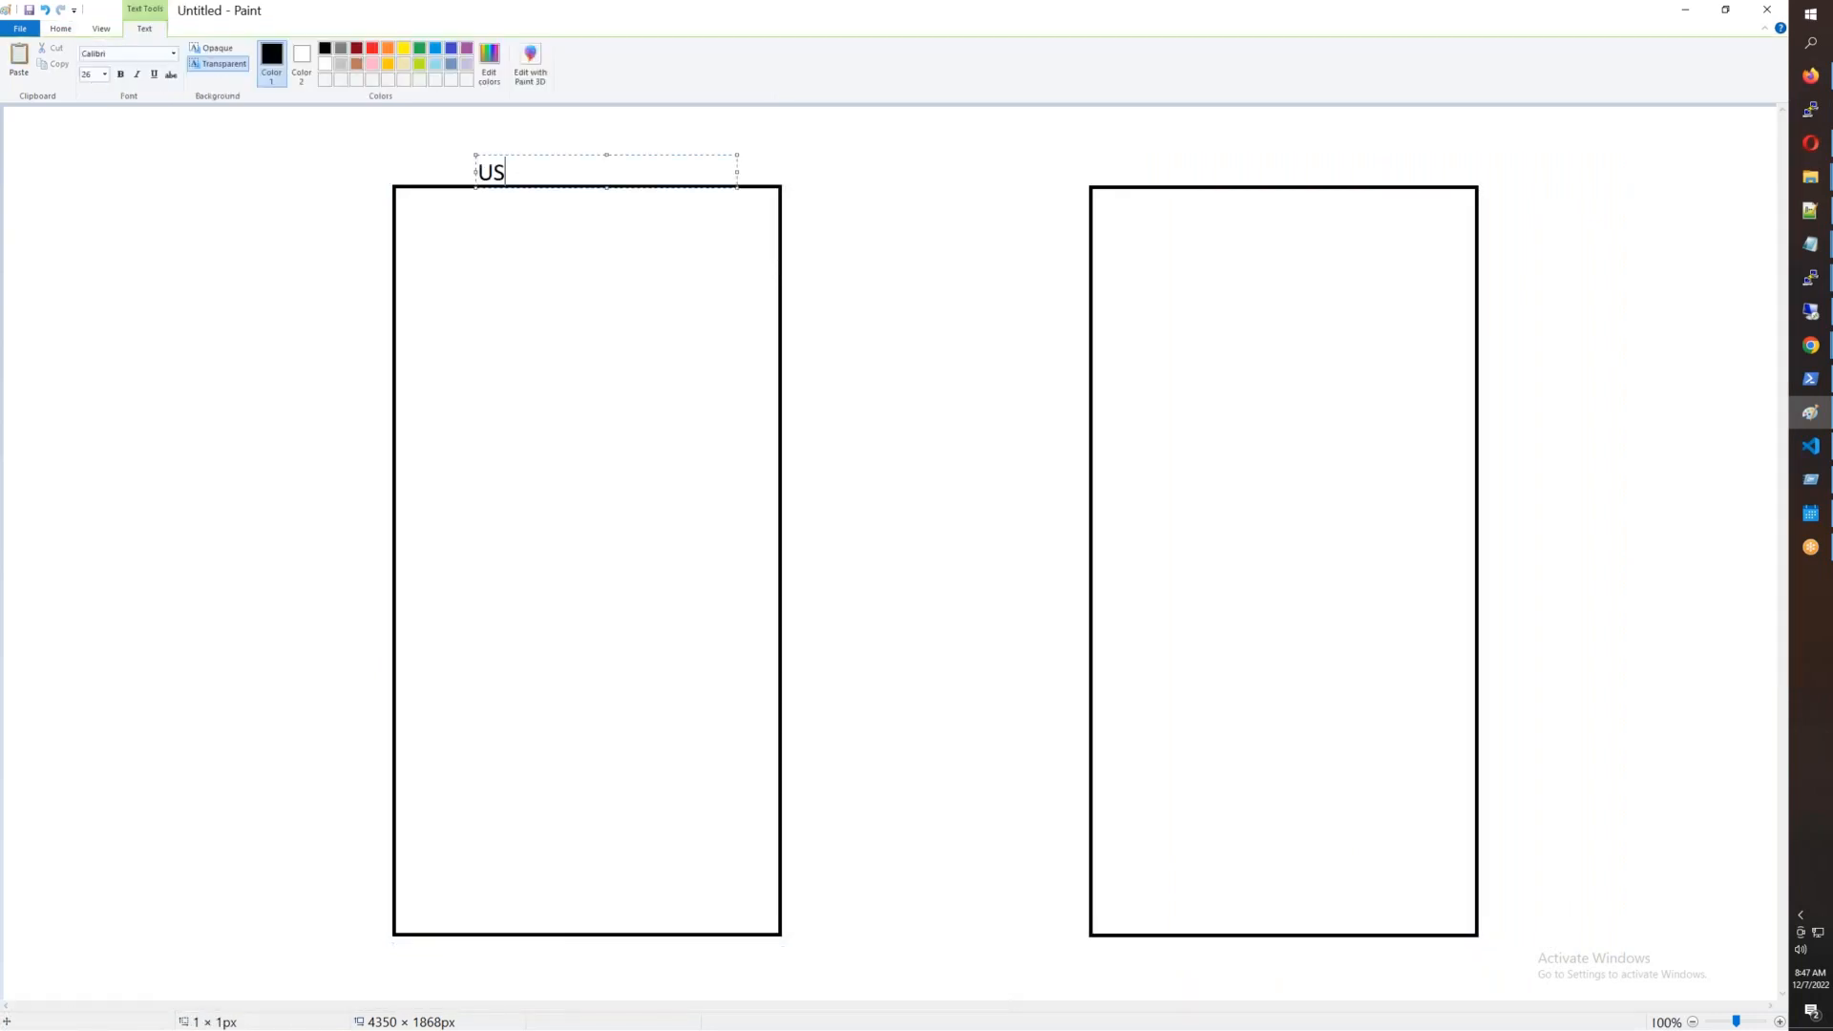
pyautogui.write('-EAST-1')
# Step: Add the text label "US-EAST-2" just above the right rectangle
pyautogui.click(1218, 169)
pyautogui.click(1208, 158)
pyautogui.write('Us')
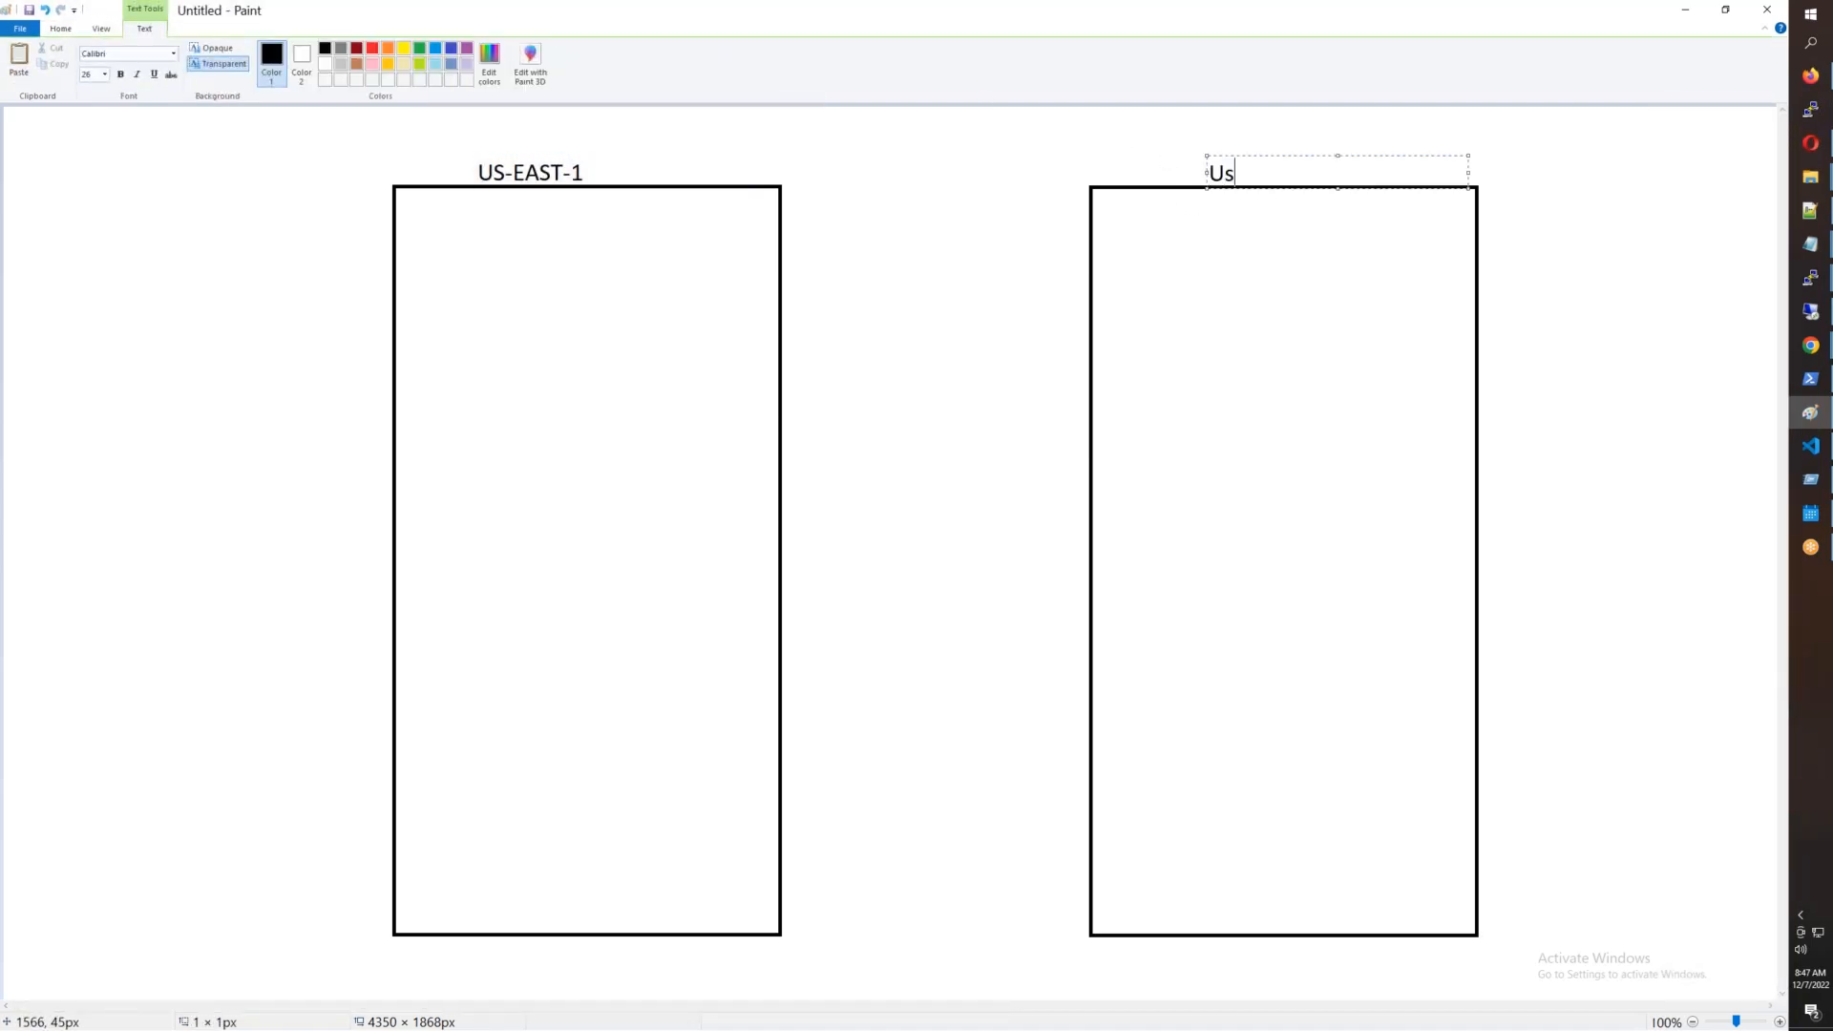
pyautogui.press('BackSpace')
pyautogui.write('S-EAST')
pyautogui.press('BackSpace')
pyautogui.write('T-2')
pyautogui.click(1584, 282)
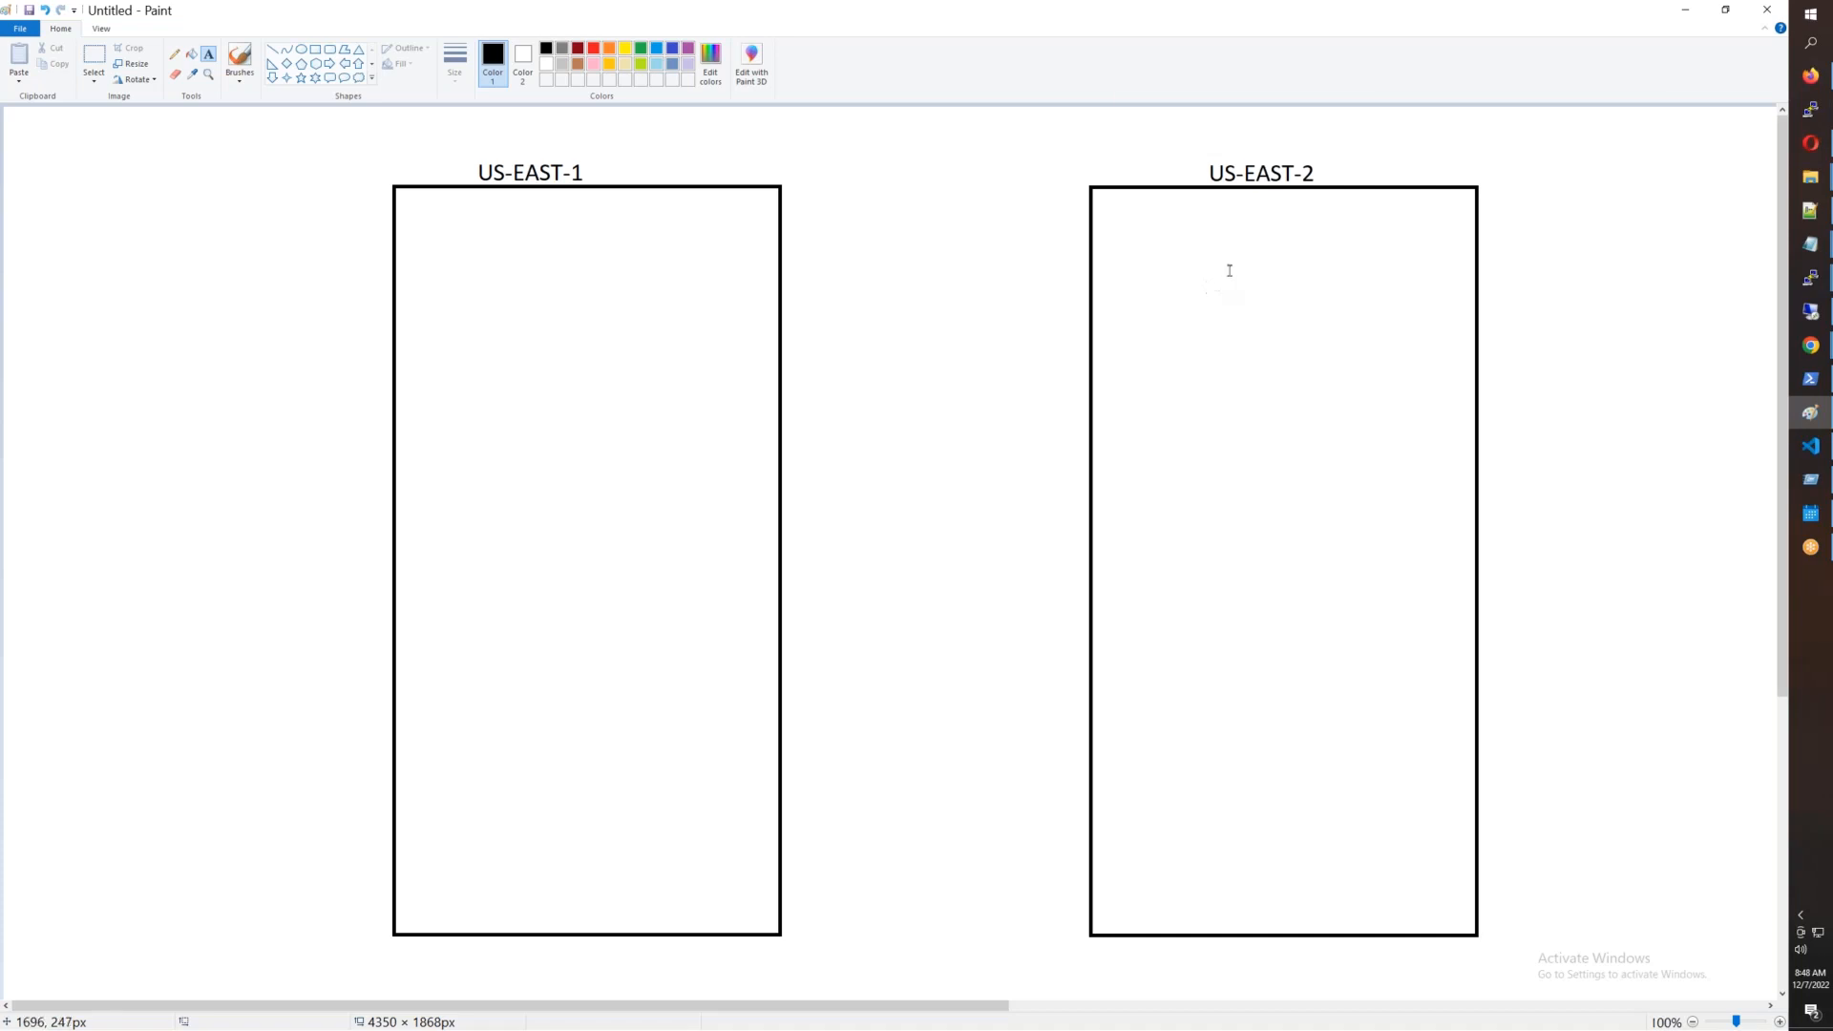
# Step: Switch back to the VPC connectivity notes in Notepad and add the heading "Dependencies for VPC Peering:" a few lines below the list
pyautogui.moveTo(1811, 246)
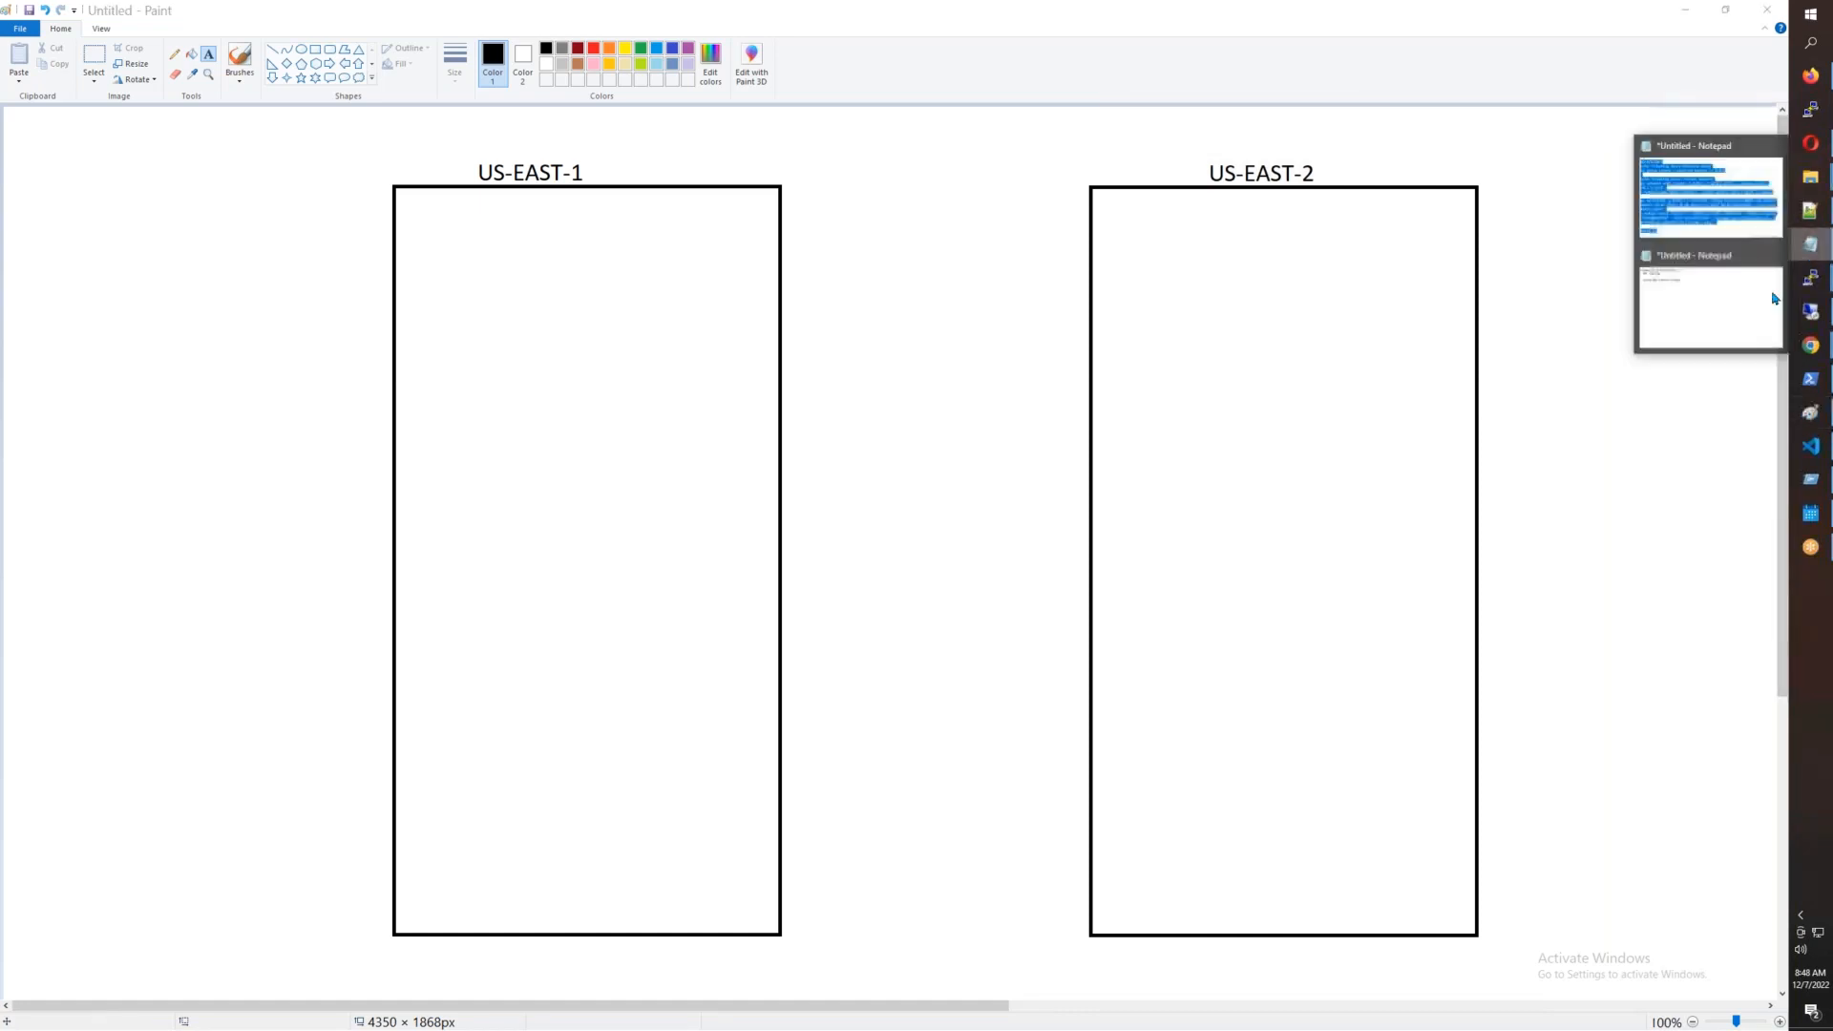
pyautogui.click(1709, 306)
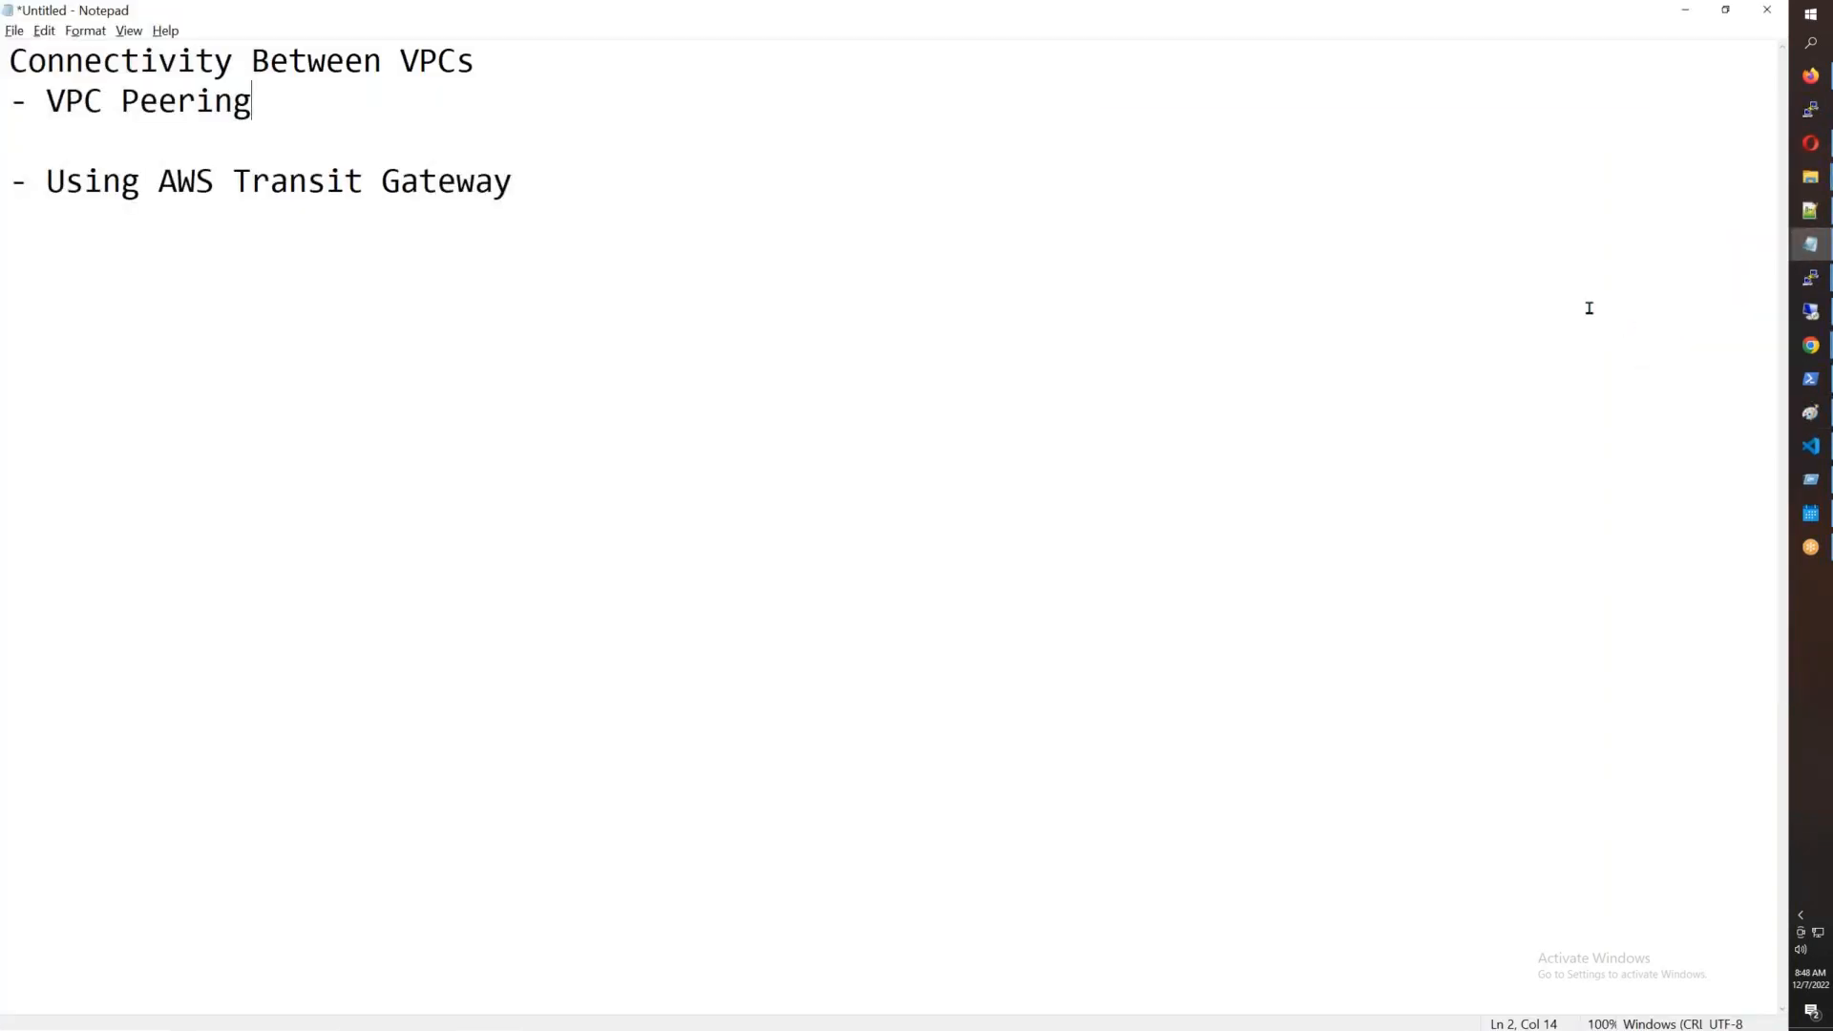
pyautogui.click(591, 181)
pyautogui.press('Return')
pyautogui.press('Return')
pyautogui.press('Return')
pyautogui.press('Return')
pyautogui.write('Dependenc')
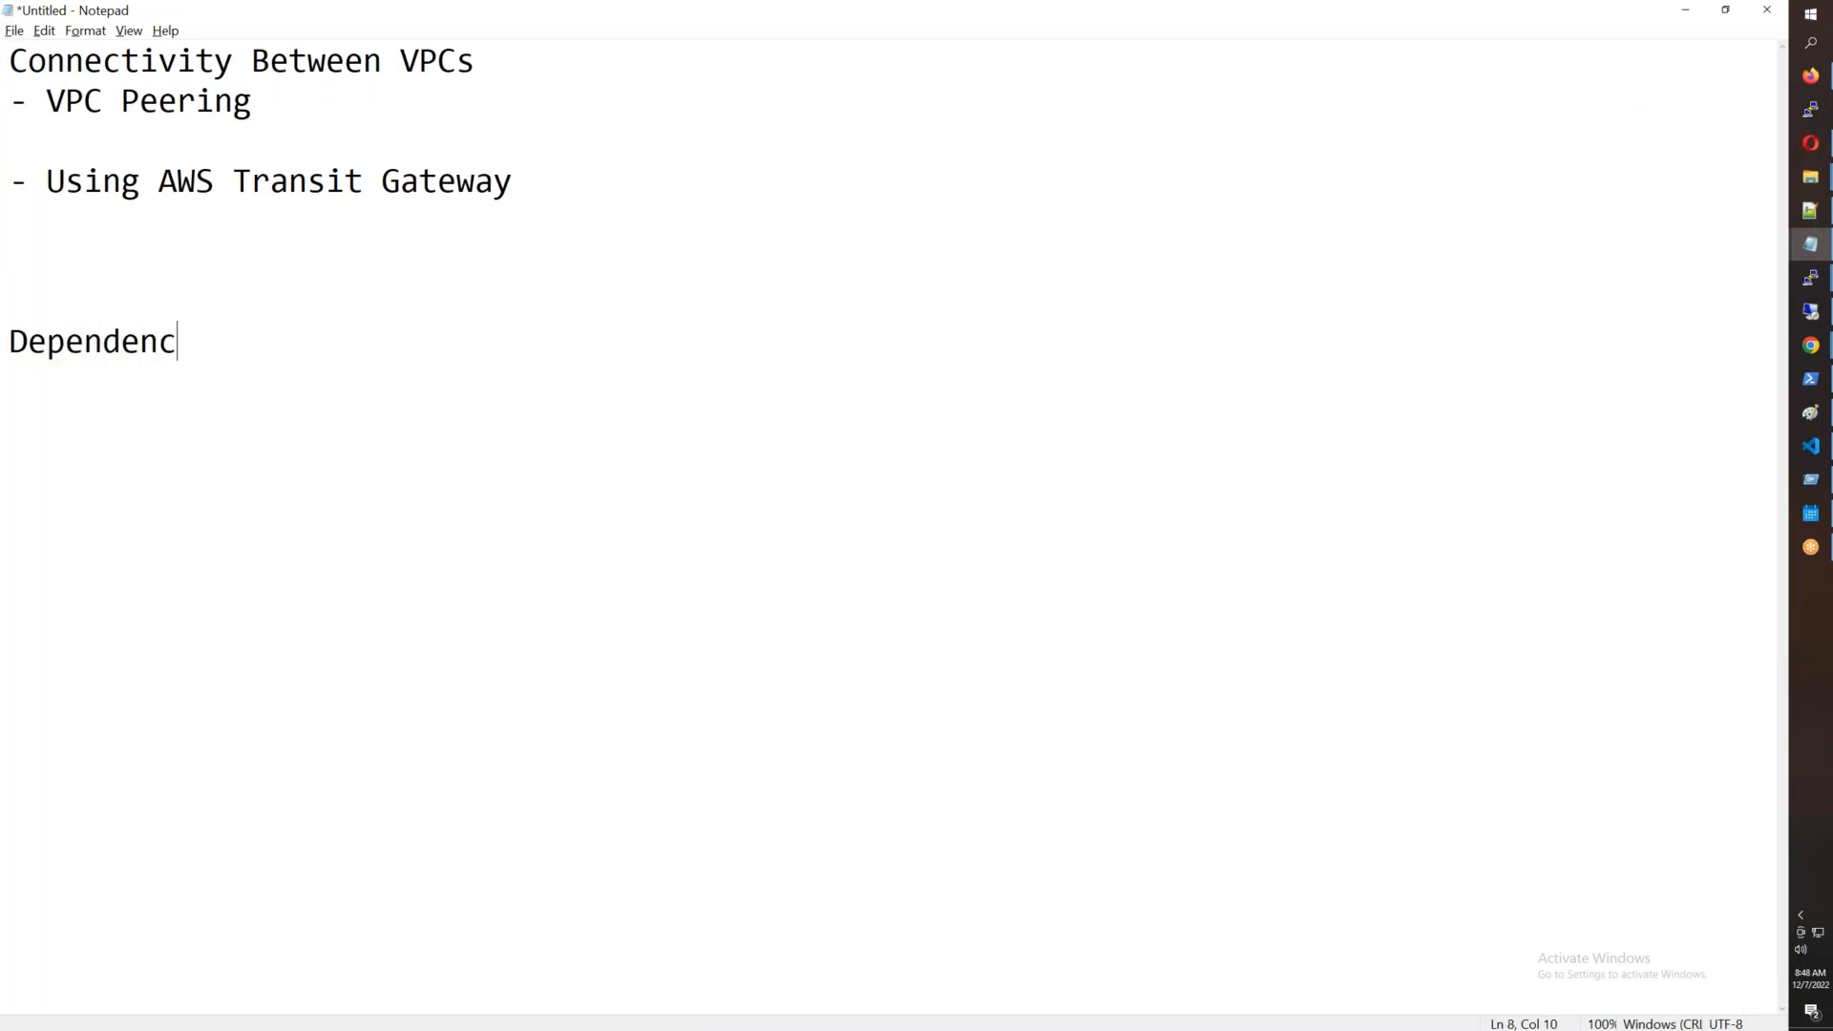
pyautogui.write('ies for VPC Peei')
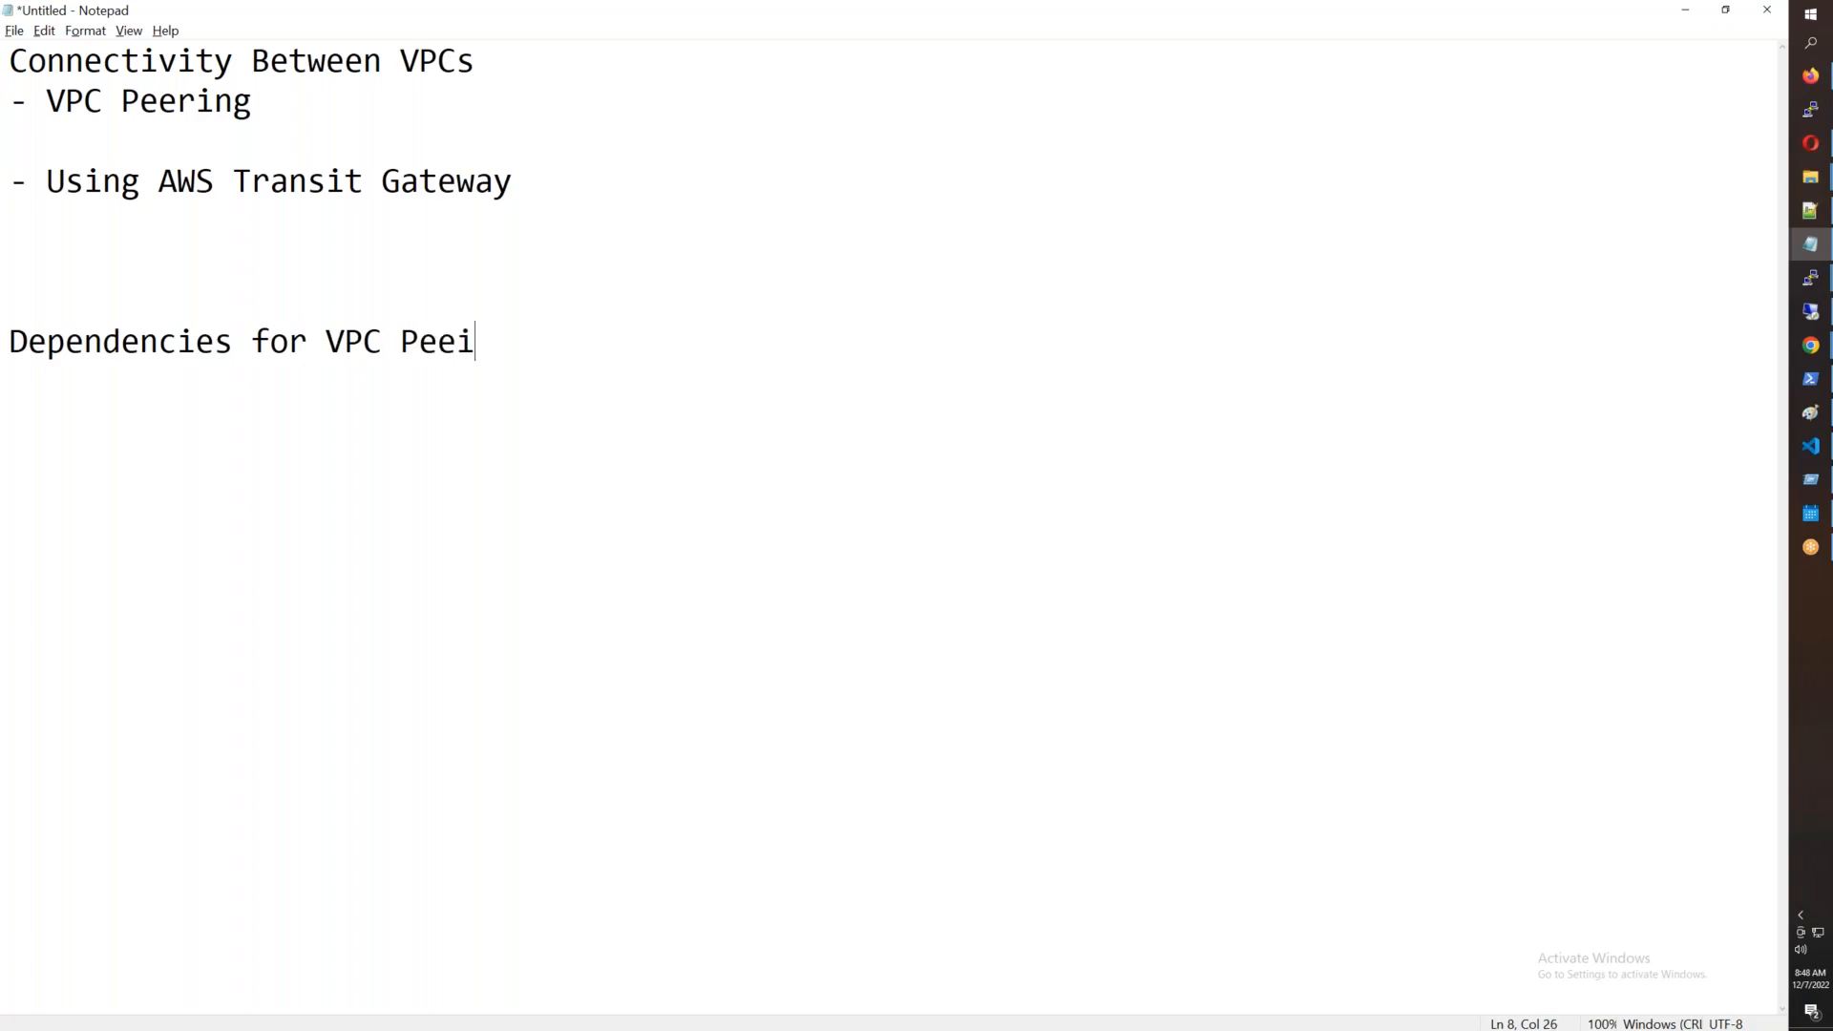
pyautogui.press('BackSpace')
pyautogui.write('ro')
pyautogui.press('BackSpace')
pyautogui.write('ing:')
pyautogui.press('Return')
# Step: Write the first dependency as "1. VPC is which are part if peering must not have overlapping CIDR ranges."
pyautogui.write('1. NO')
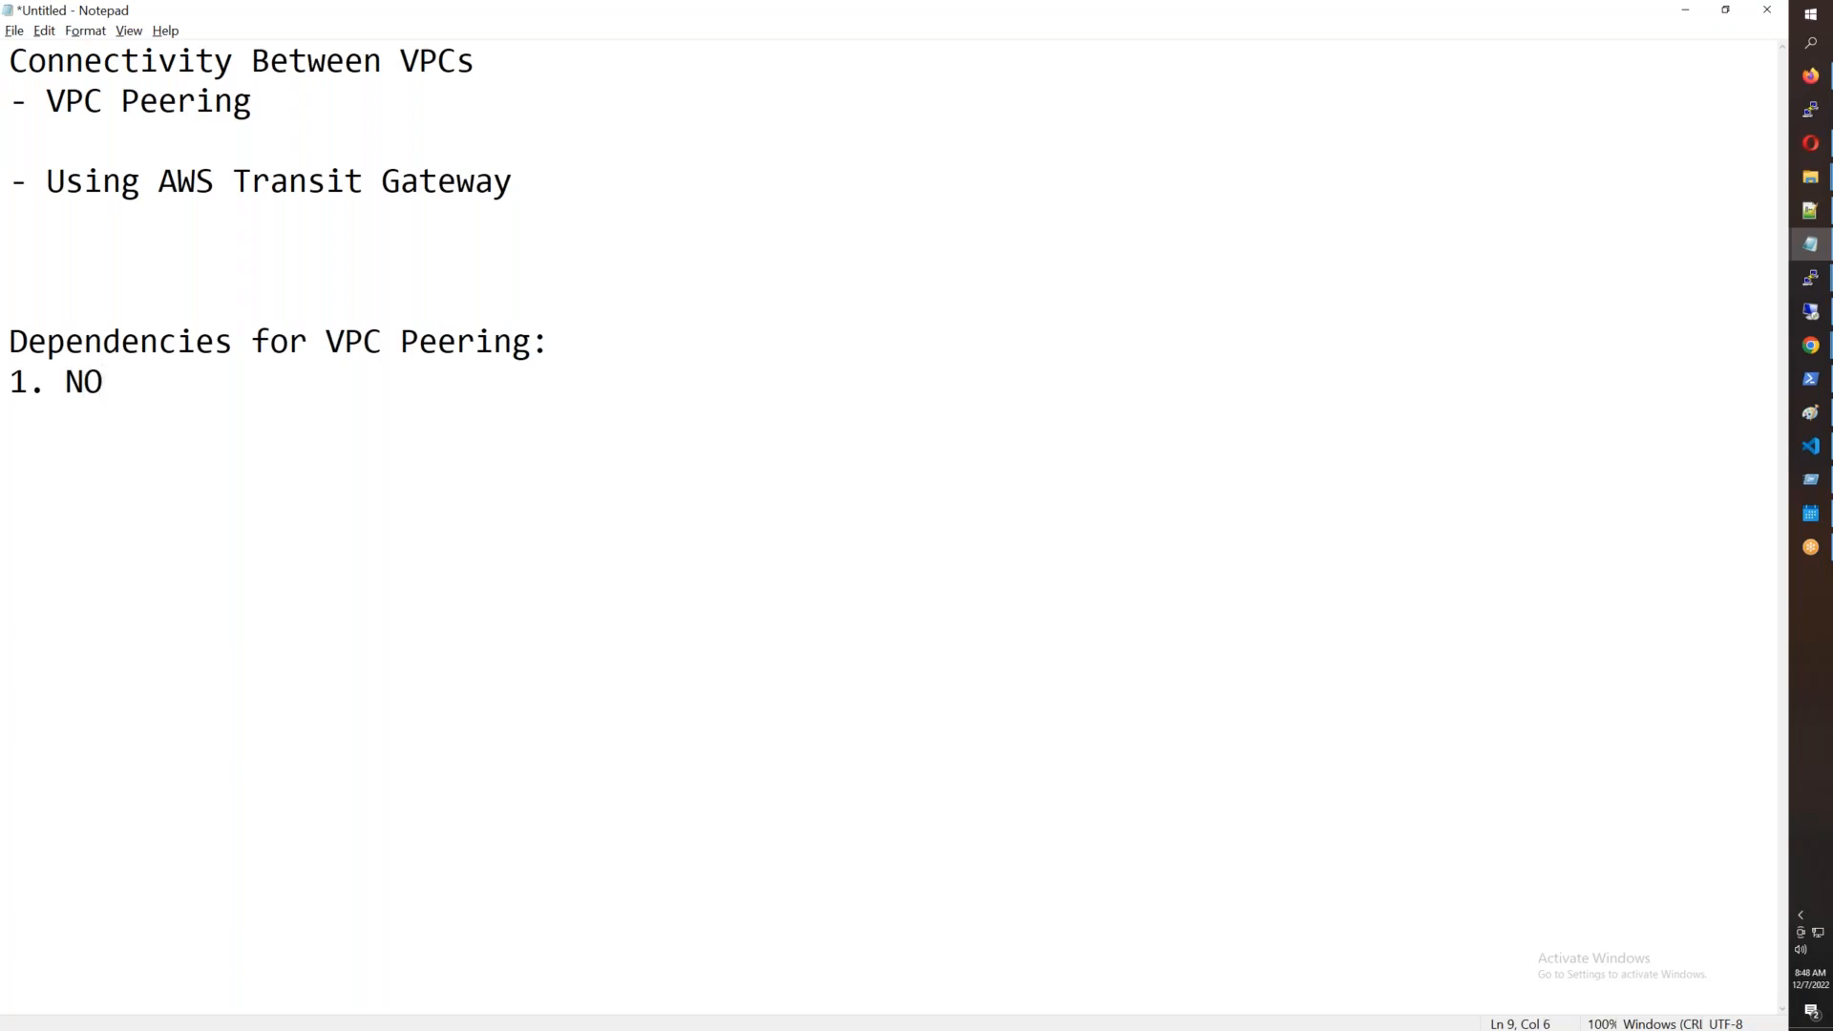
pyautogui.press('BackSpace')
pyautogui.write('o two')
pyautogui.press('BackSpace')
pyautogui.press('BackSpace')
pyautogui.press('BackSpace')
pyautogui.press('BackSpace')
pyautogui.press('BackSpace')
pyautogui.press('BackSpace')
pyautogui.write('VPC is whicha re')
pyautogui.press('BackSpace')
pyautogui.press('BackSpace')
pyautogui.press('BackSpace')
pyautogui.press('BackSpace')
pyautogui.press('BackSpace')
pyautogui.write('are part')
pyautogui.press('BackSpace')
pyautogui.write('rt')
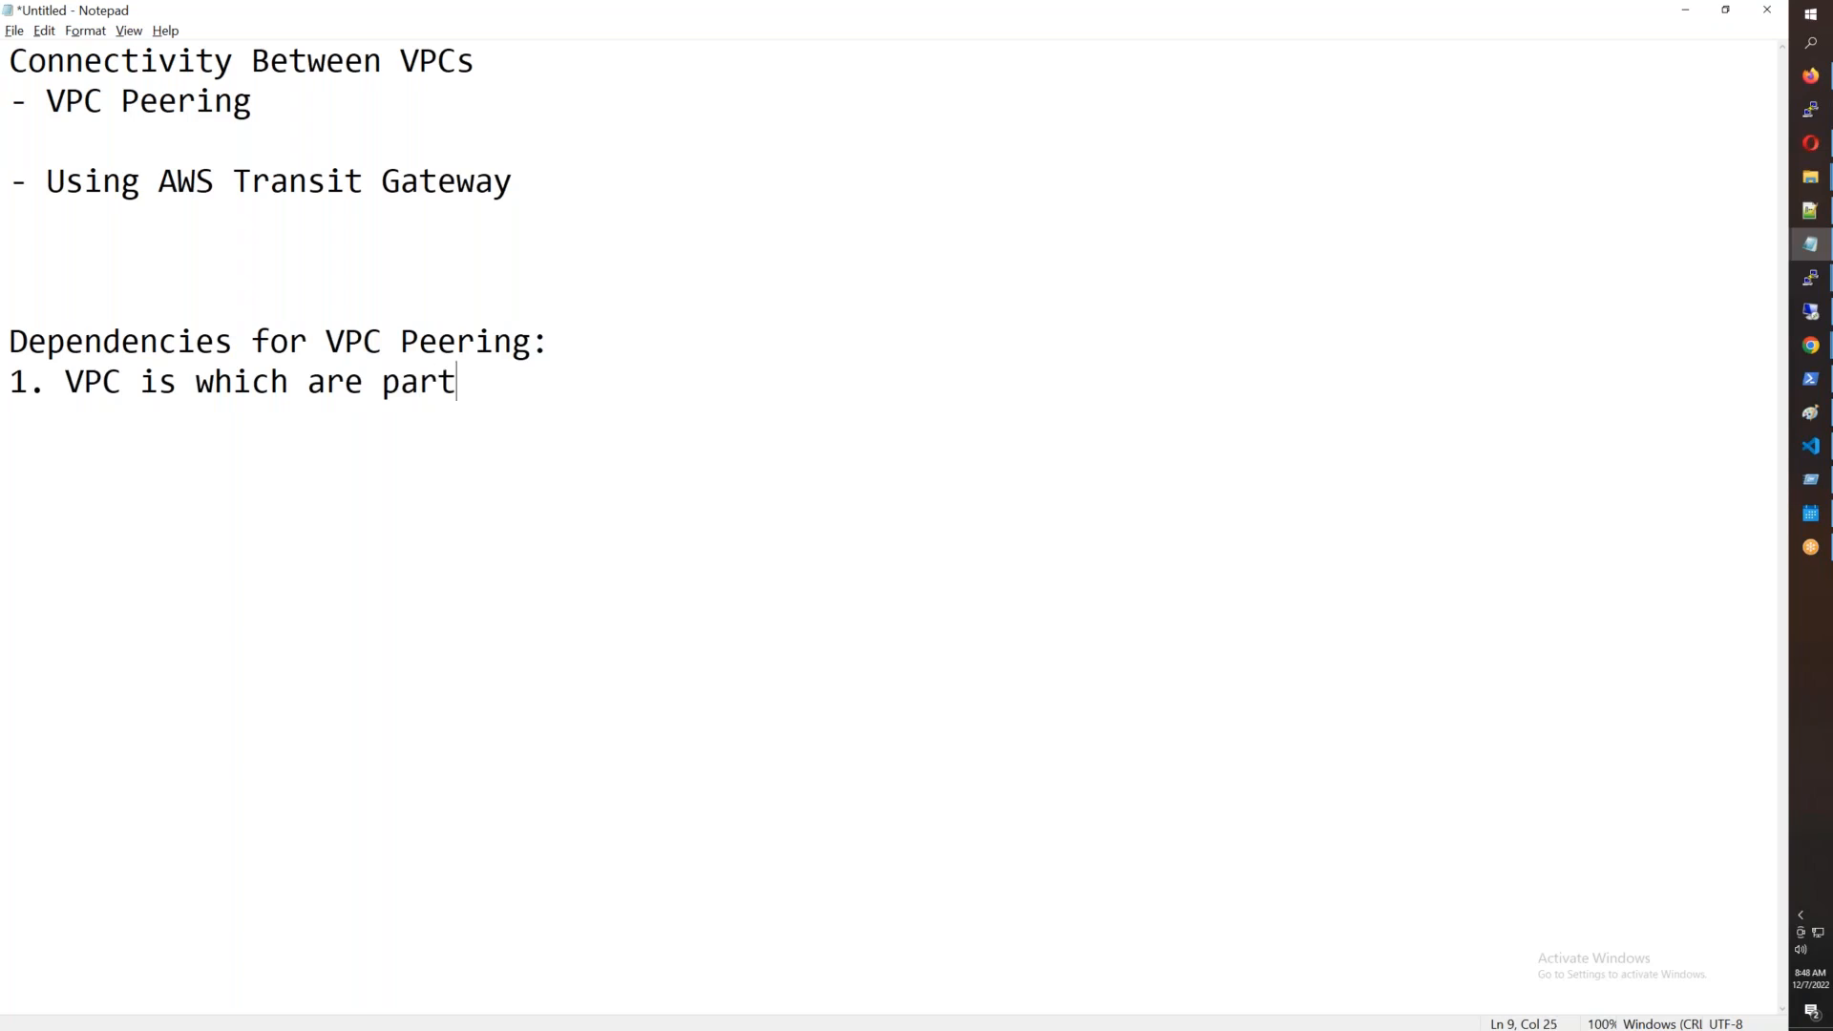
pyautogui.write(' if peering must')
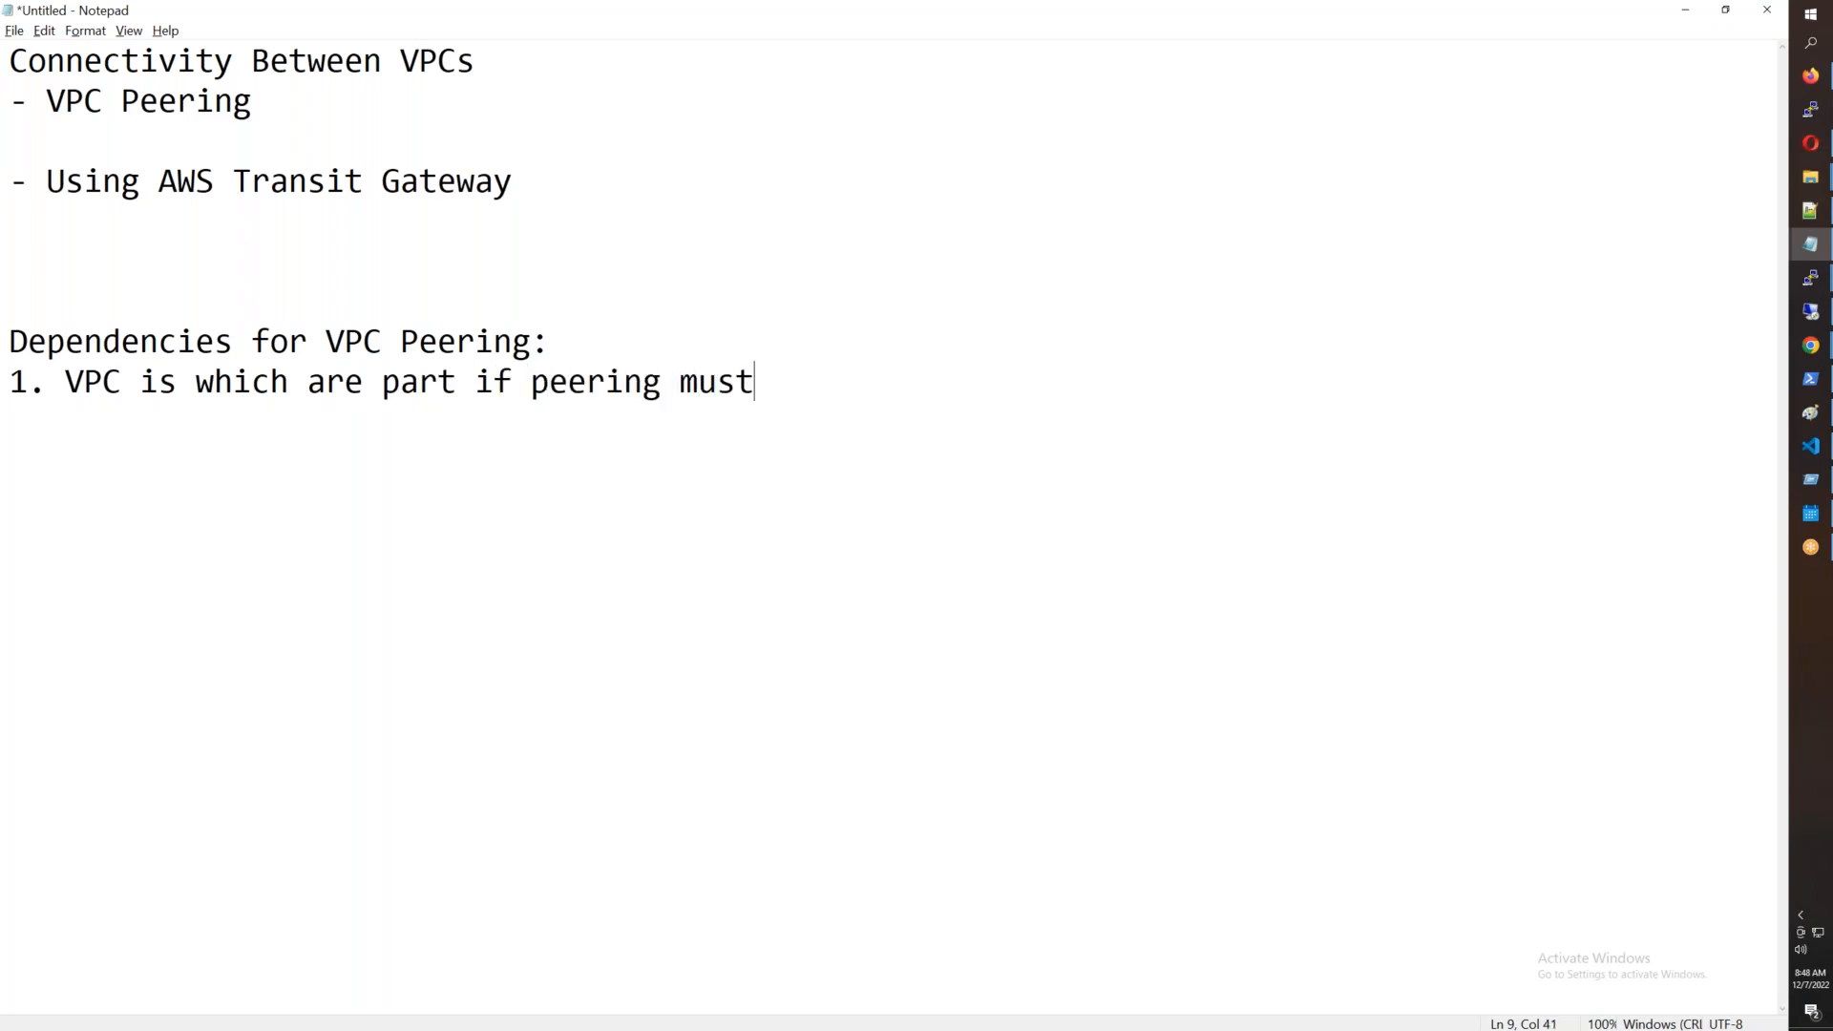
pyautogui.write(' not have ov')
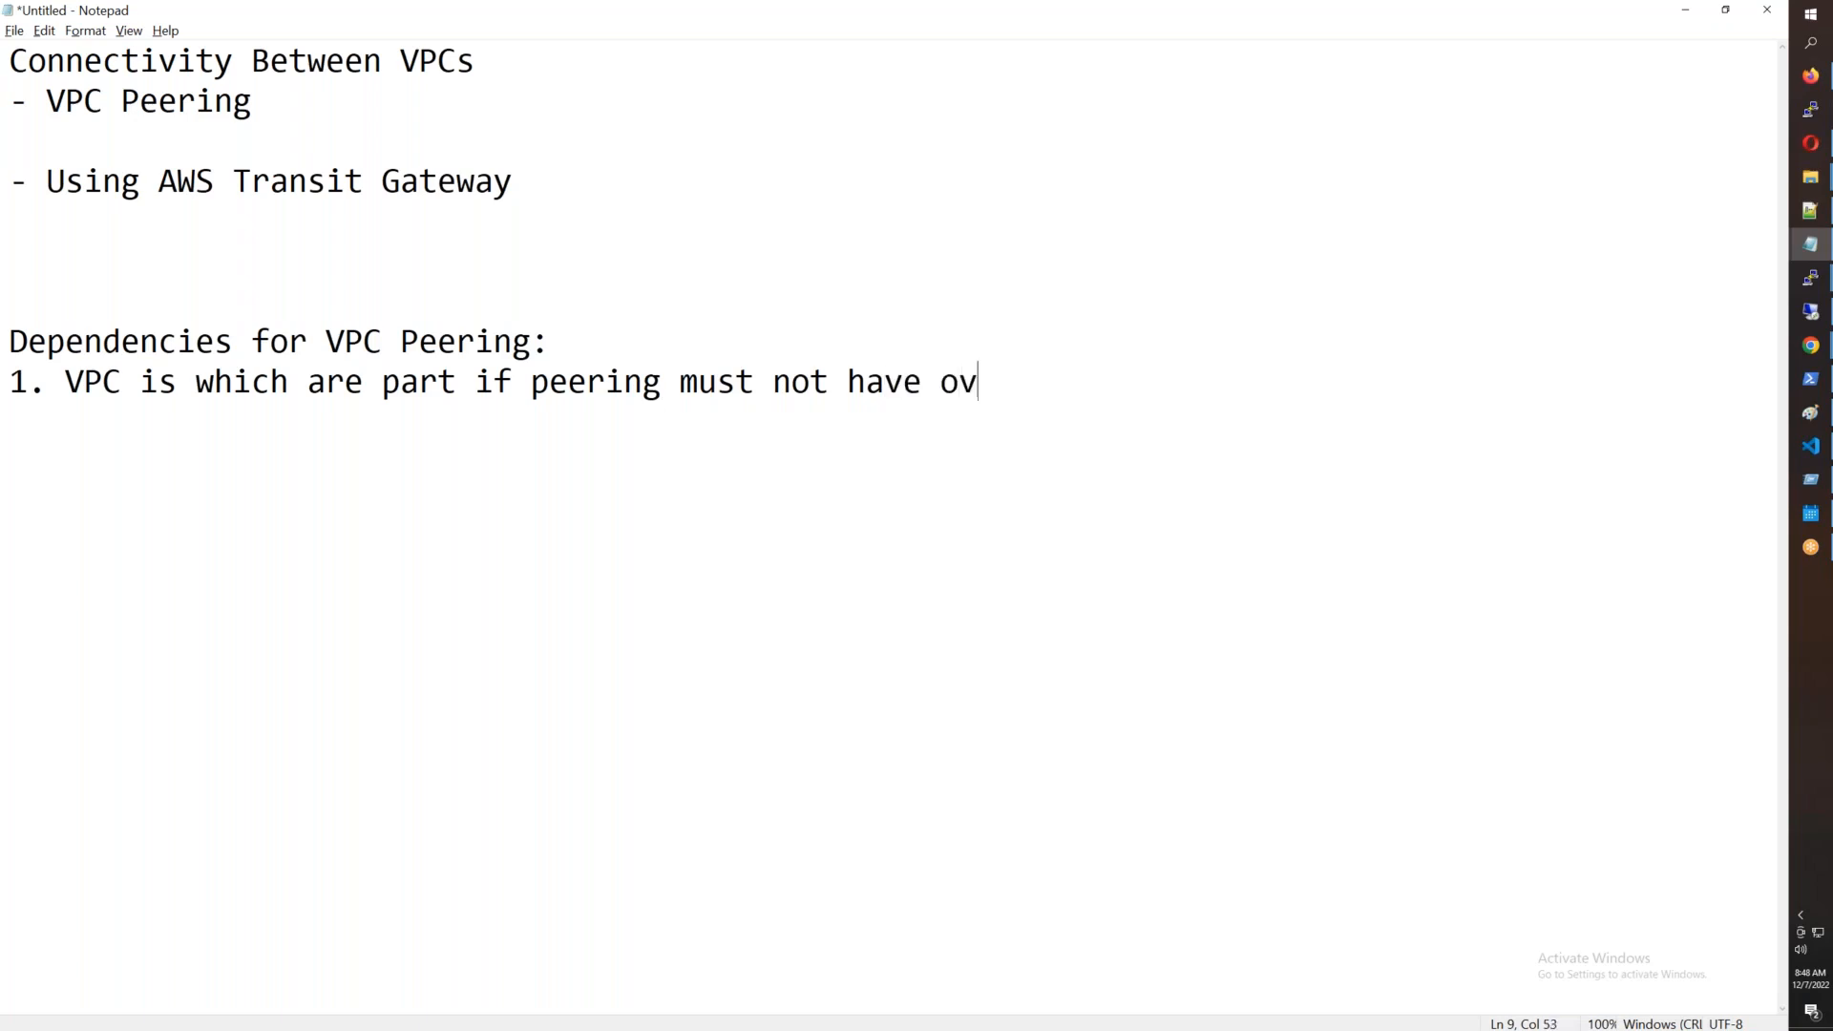
pyautogui.write('erlapping CIDR')
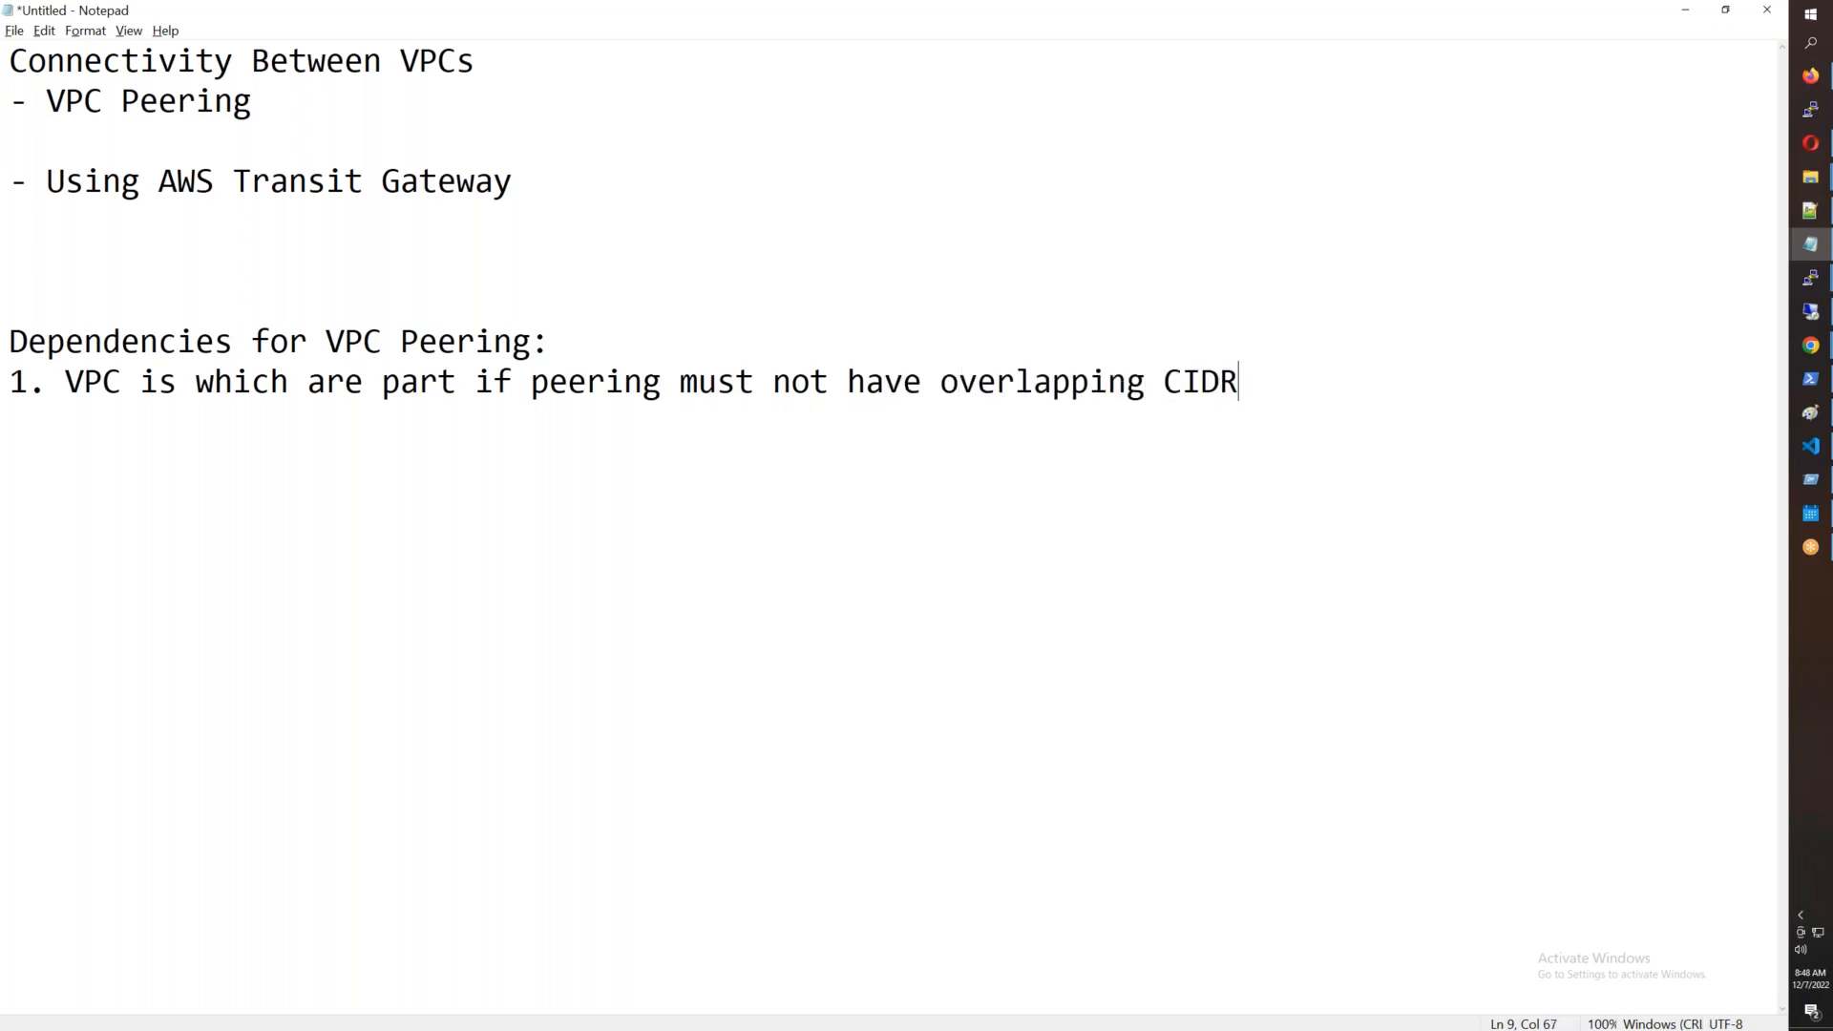
pyautogui.write(' ranges.')
pyautogui.press('Return')
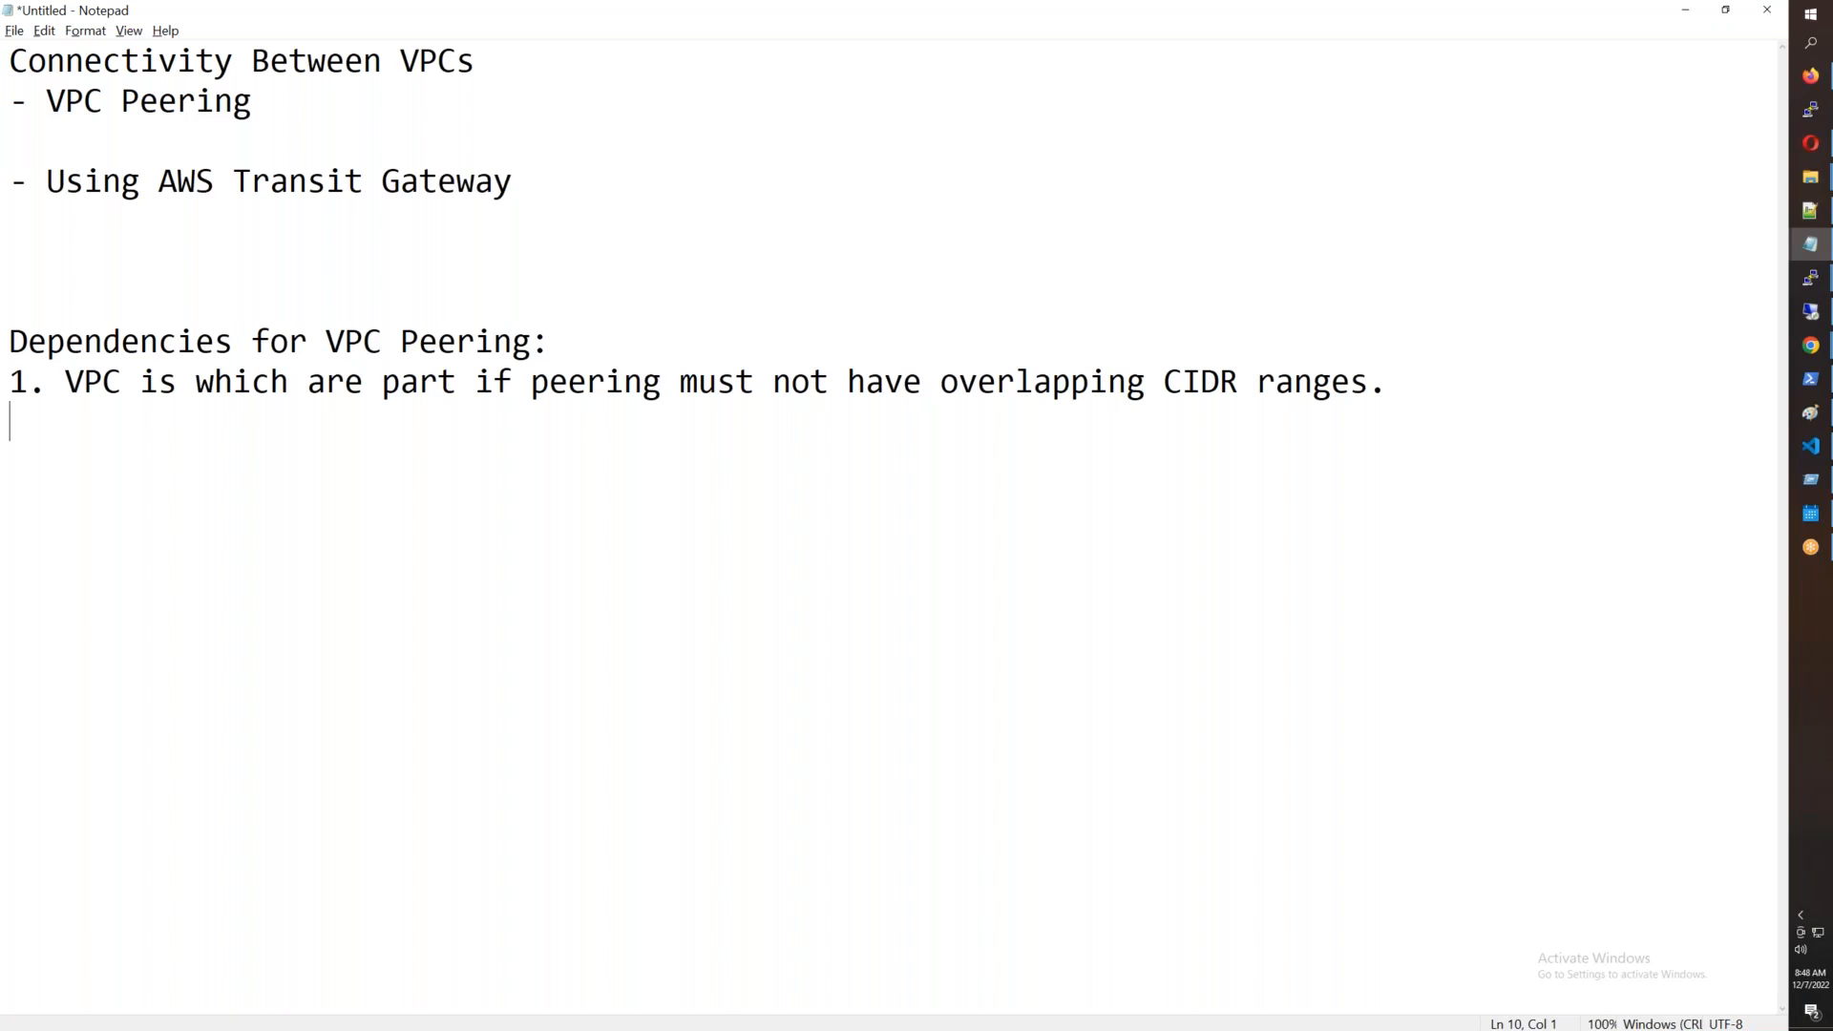
# Step: Add the example line "VPC1 - 10.1.0.0/16" below the first dependency, separated by blank lines
pyautogui.press('Return')
pyautogui.press('Return')
pyautogui.write('VPC1 - ')
pyautogui.write('10')
pyautogui.write('0')
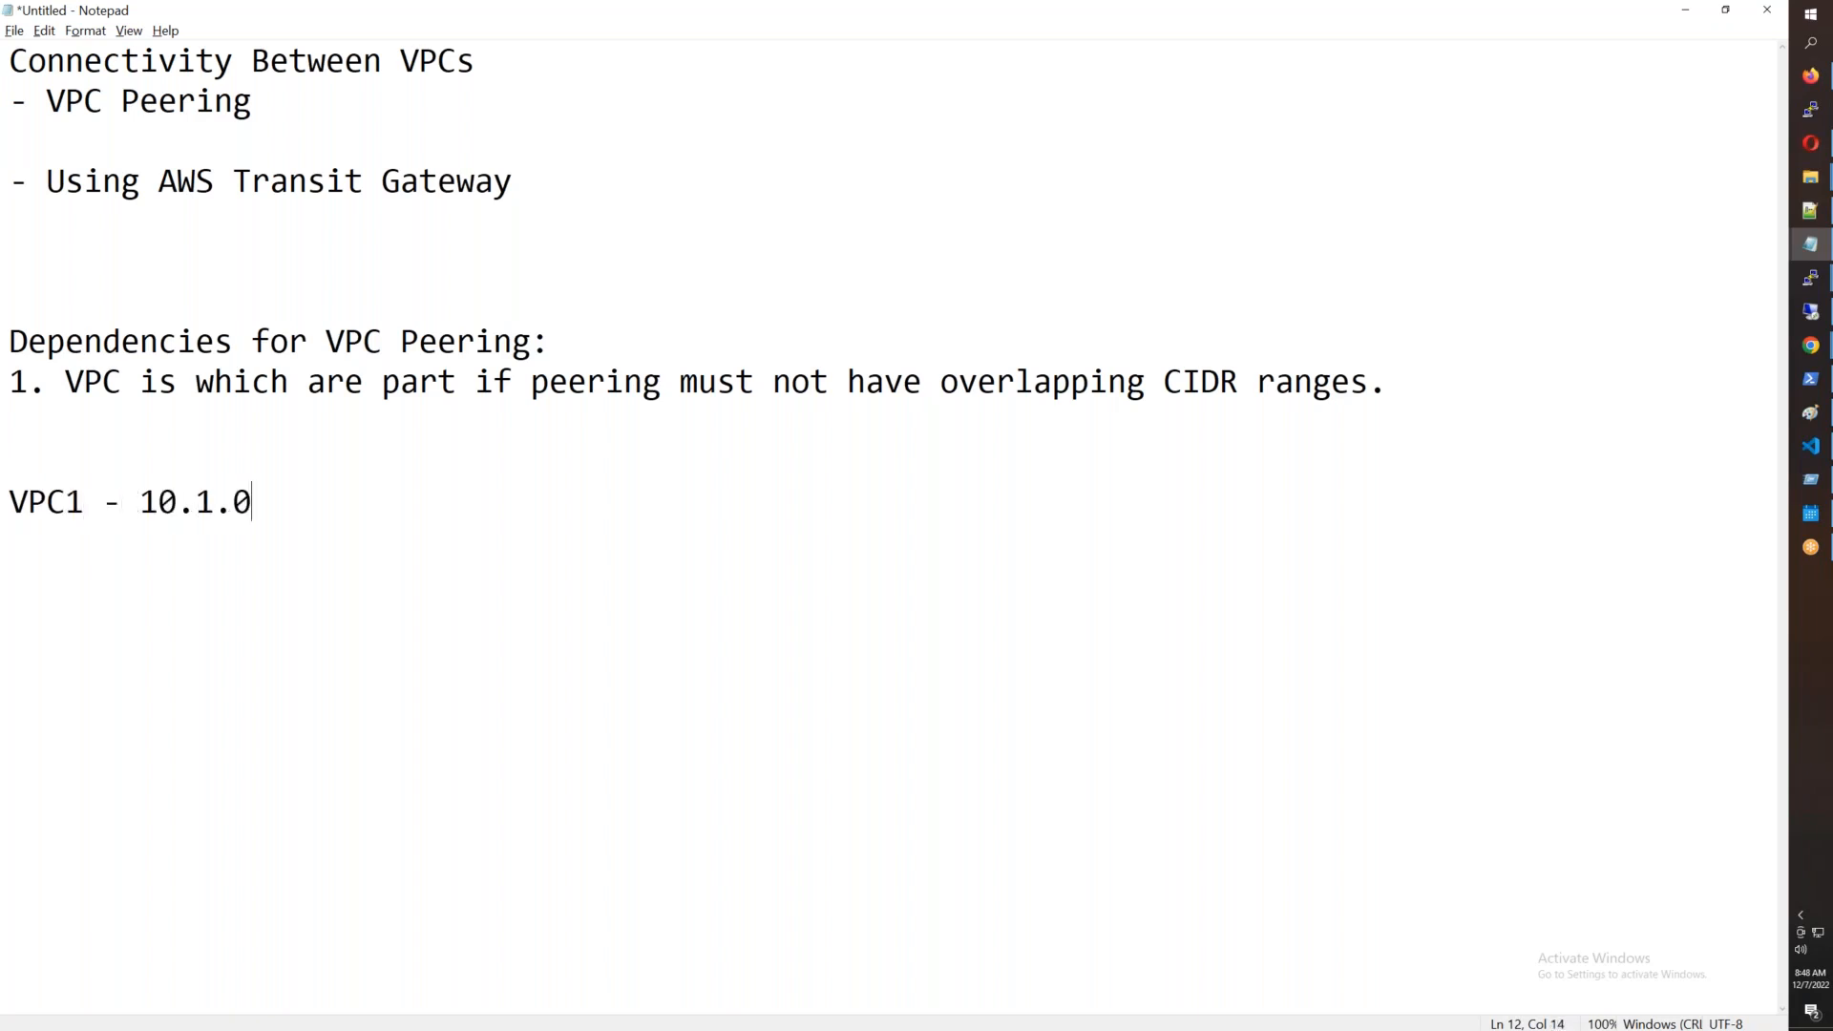
pyautogui.write('.0/24')
pyautogui.press('BackSpace')
pyautogui.press('BackSpace')
pyautogui.write('16')
# Step: Duplicate the VPC1 line so that three copies follow it on separate lines
pyautogui.moveTo(420, 490); pyautogui.dragTo(1, 546)
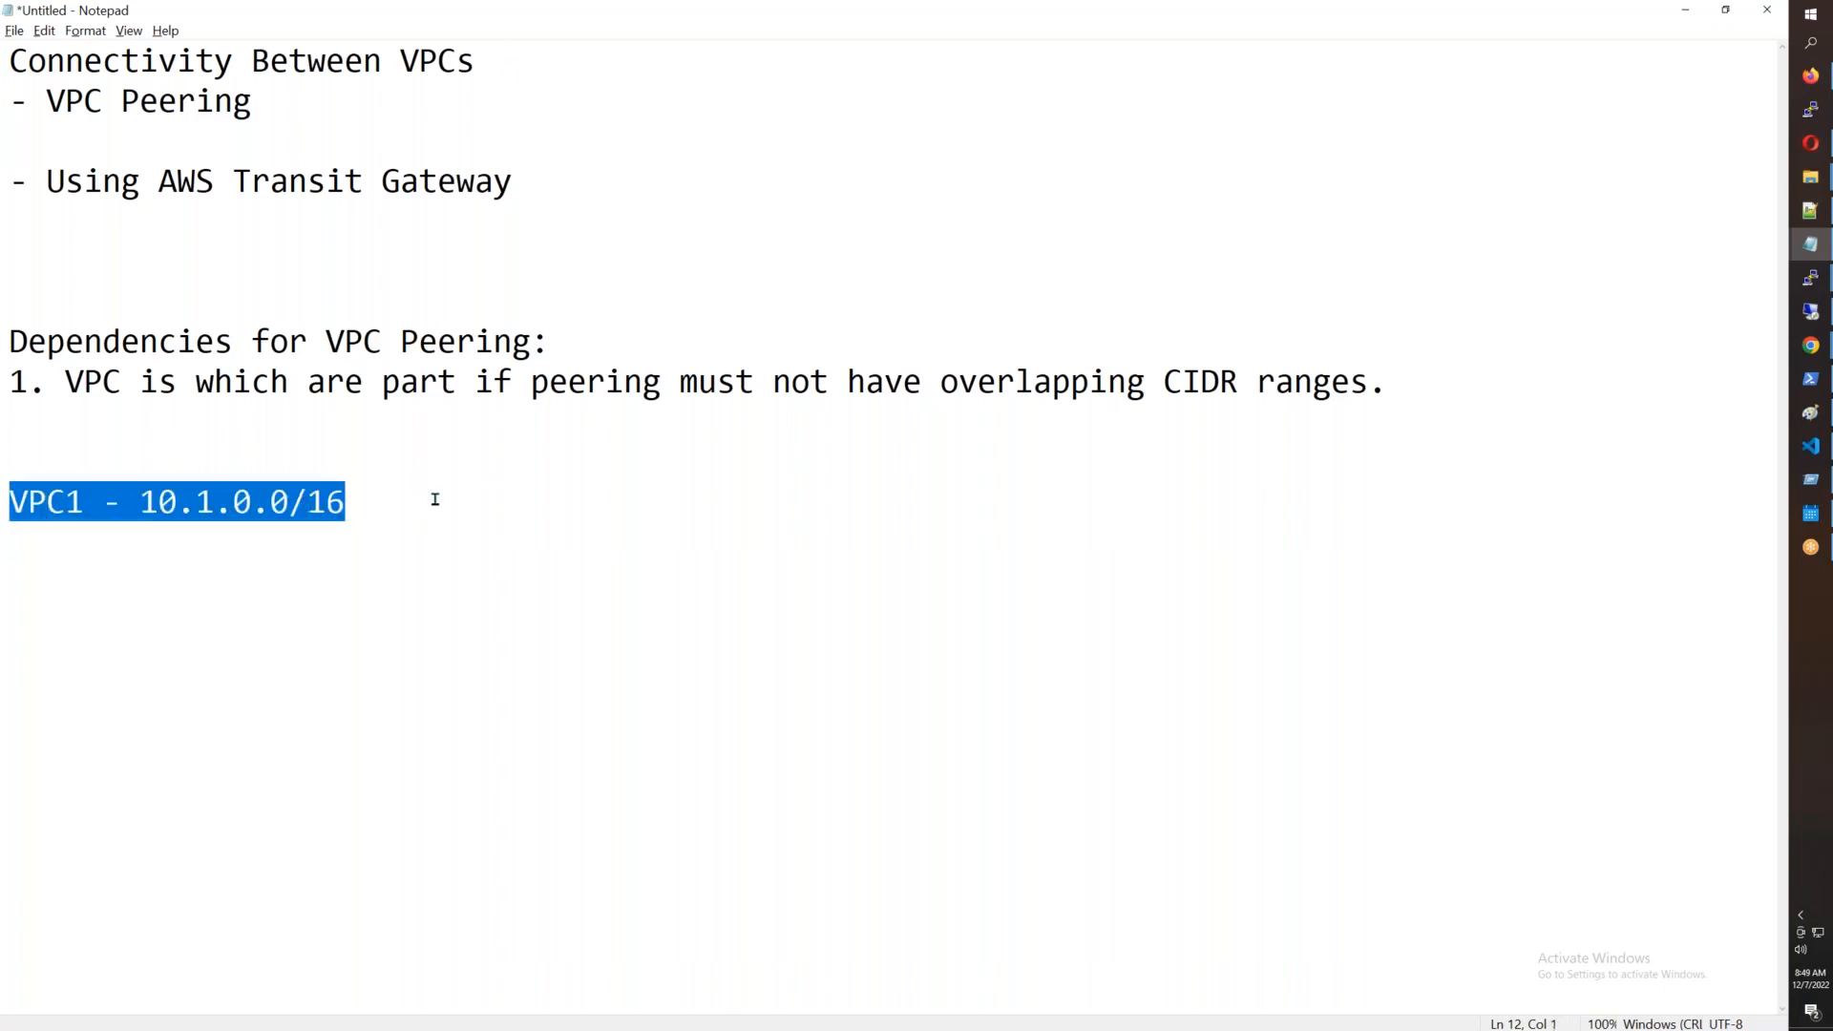
pyautogui.hotkey('ctrl', 'c')
pyautogui.click(436, 498)
pyautogui.press('Return')
pyautogui.hotkey('ctrl', 'v')
pyautogui.press('Return')
pyautogui.hotkey('ctrl', 'v')
pyautogui.press('Return')
pyautogui.hotkey('ctrl', 'v')
# Step: Renumber the three copied VPC lines as VPC2, VPC3 and VPC4
pyautogui.press('Up')
pyautogui.press('Up')
pyautogui.press('Left')
pyautogui.press('Left')
pyautogui.press('Left')
pyautogui.press('Left')
pyautogui.press('Left')
pyautogui.press('Left')
pyautogui.press('Left')
pyautogui.press('Left')
pyautogui.press('Left')
pyautogui.press('Left')
pyautogui.press('Left')
pyautogui.press('Left')
pyautogui.press('Left')
pyautogui.press('Left')
pyautogui.press('BackSpace')
pyautogui.write('2')
pyautogui.press('Down')
pyautogui.press('BackSpace')
pyautogui.write('3')
pyautogui.press('Down')
pyautogui.press('BackSpace')
pyautogui.write('4')
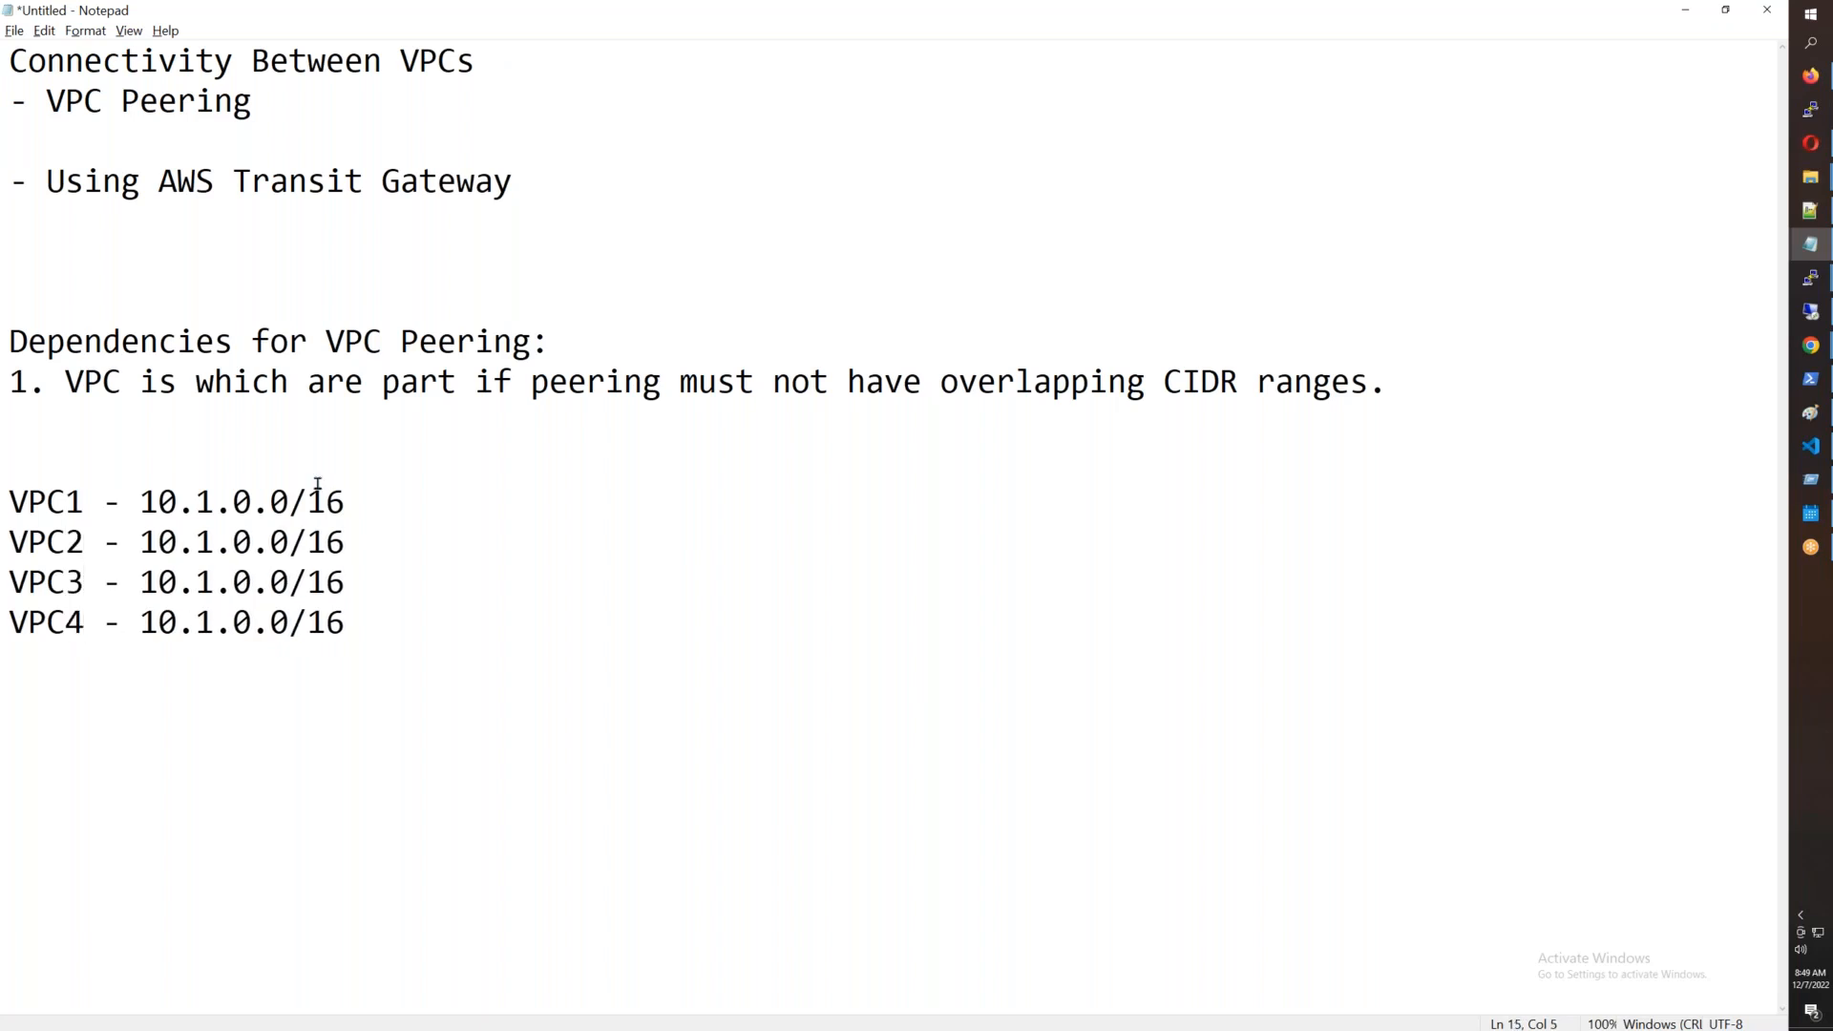
# Step: Change the CIDR range of VPC2 to 10.2.0.0/16
pyautogui.click(216, 535)
pyautogui.press('BackSpace')
pyautogui.write('2')
# Step: Replace the CIDR range of VPC3 with 172.16.0.0/16 and that of VPC4 with 192.168.0.0/16
pyautogui.moveTo(350, 586); pyautogui.dragTo(142, 588)
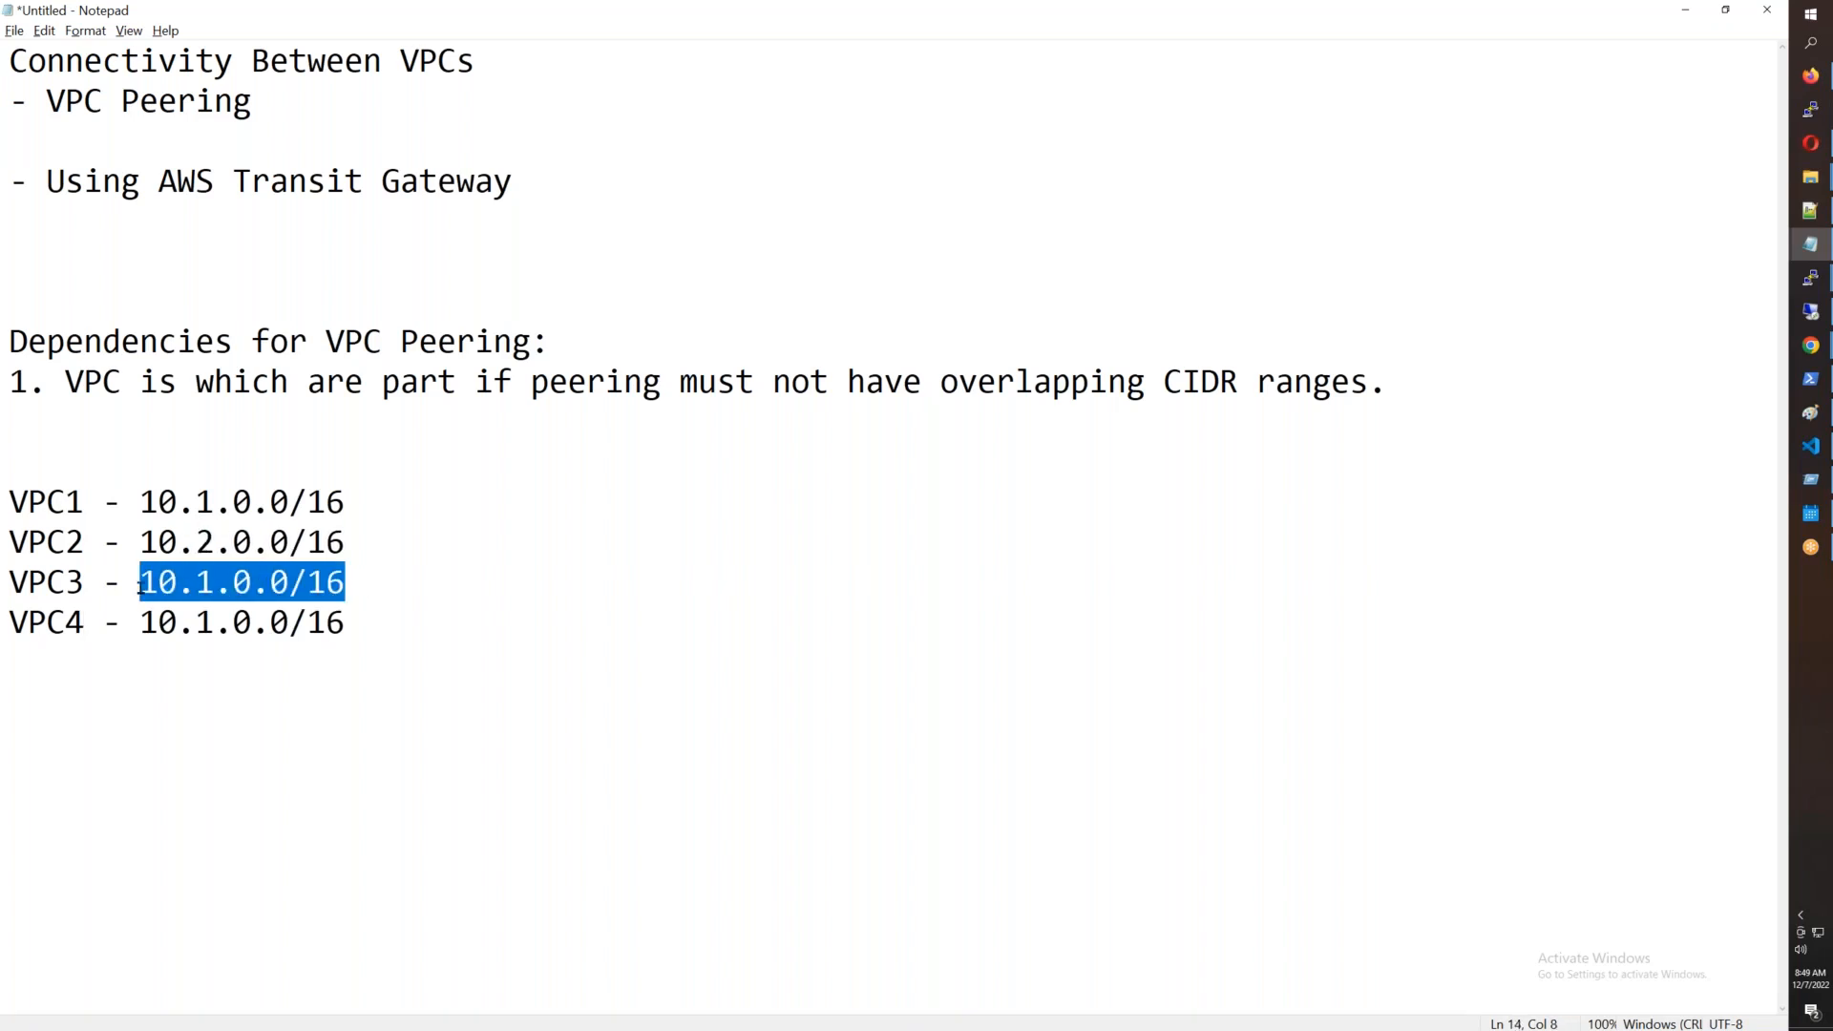
pyautogui.write('172.16.1')
pyautogui.press('BackSpace')
pyautogui.write('0.0/16')
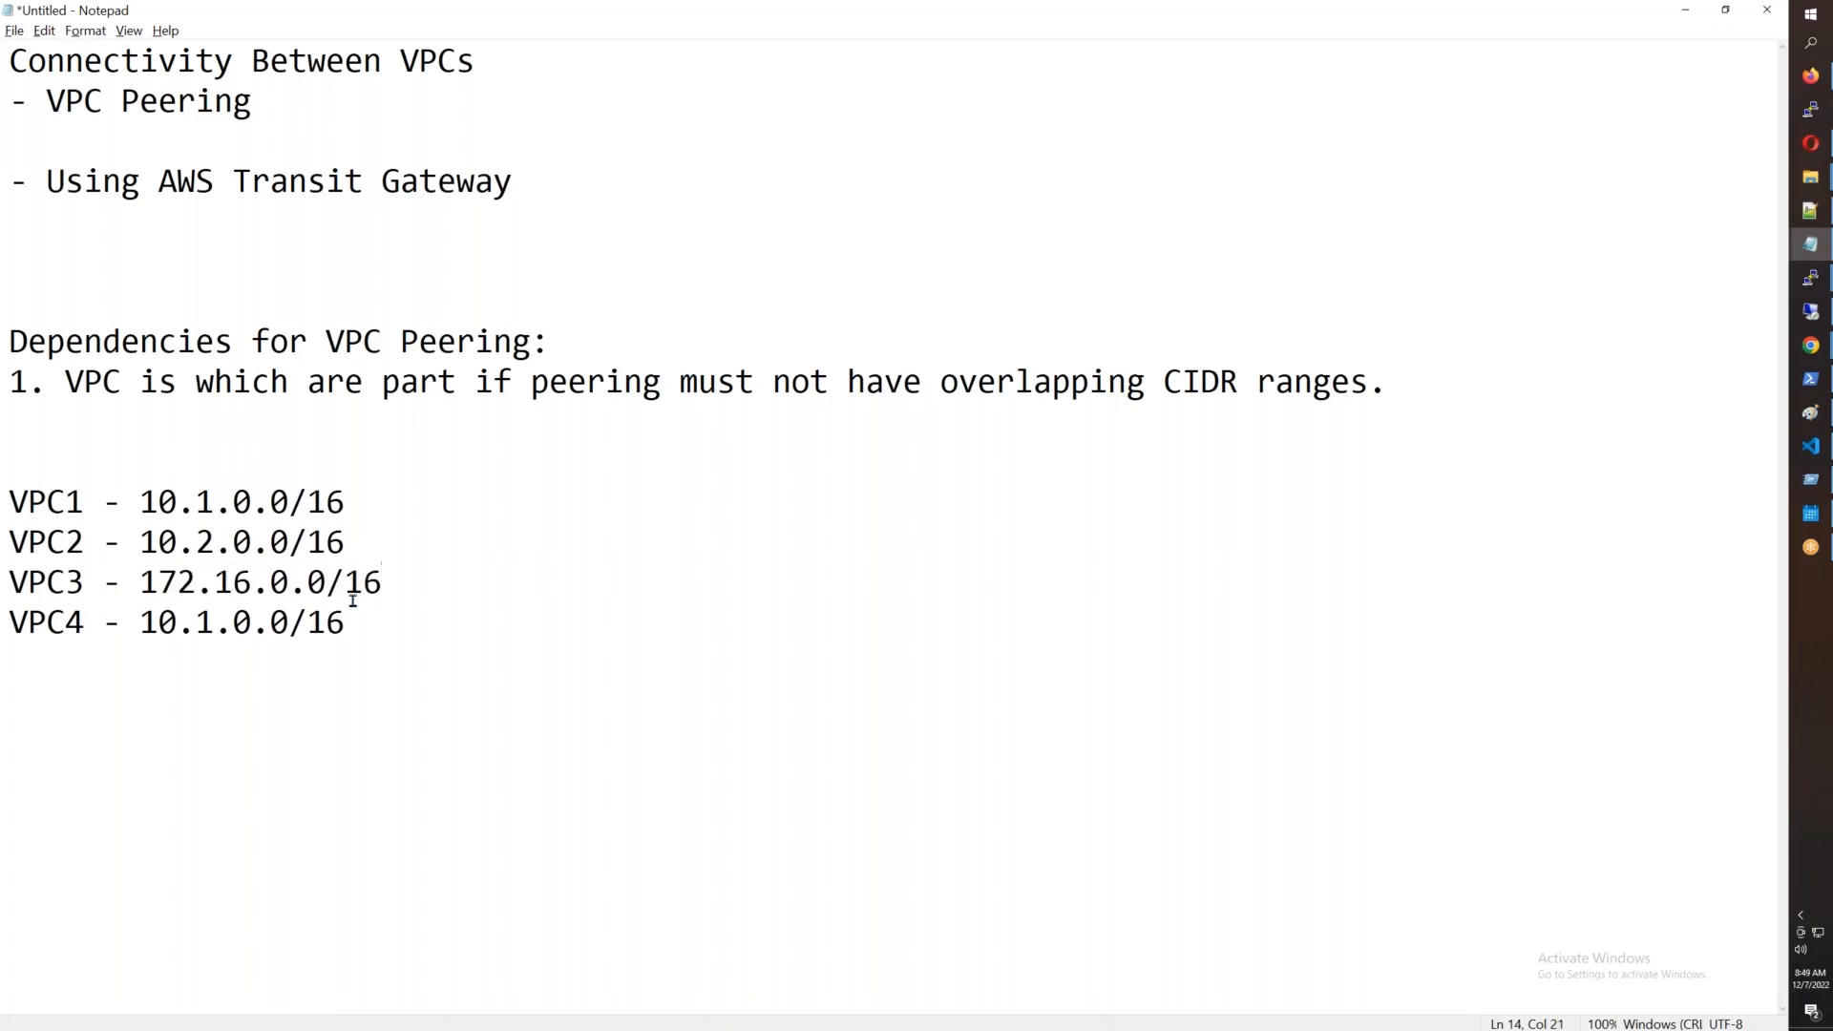
pyautogui.moveTo(349, 625); pyautogui.dragTo(146, 628)
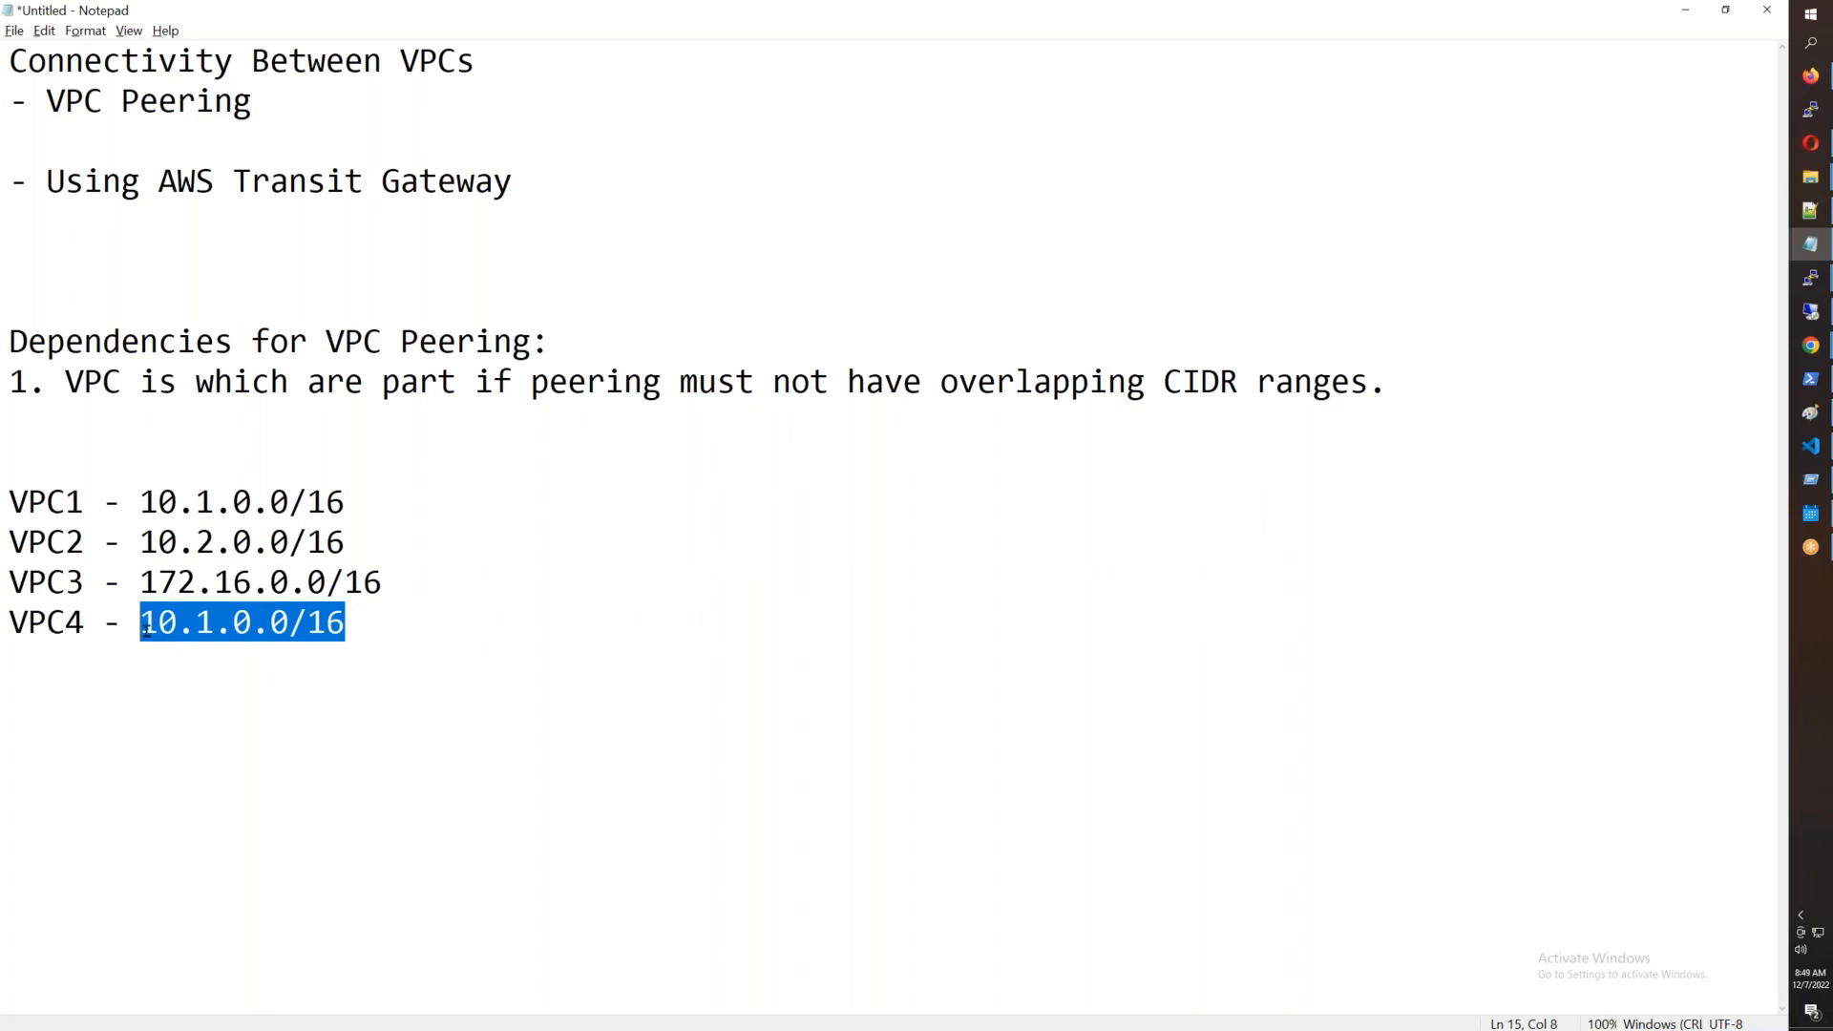
pyautogui.write('192.168')
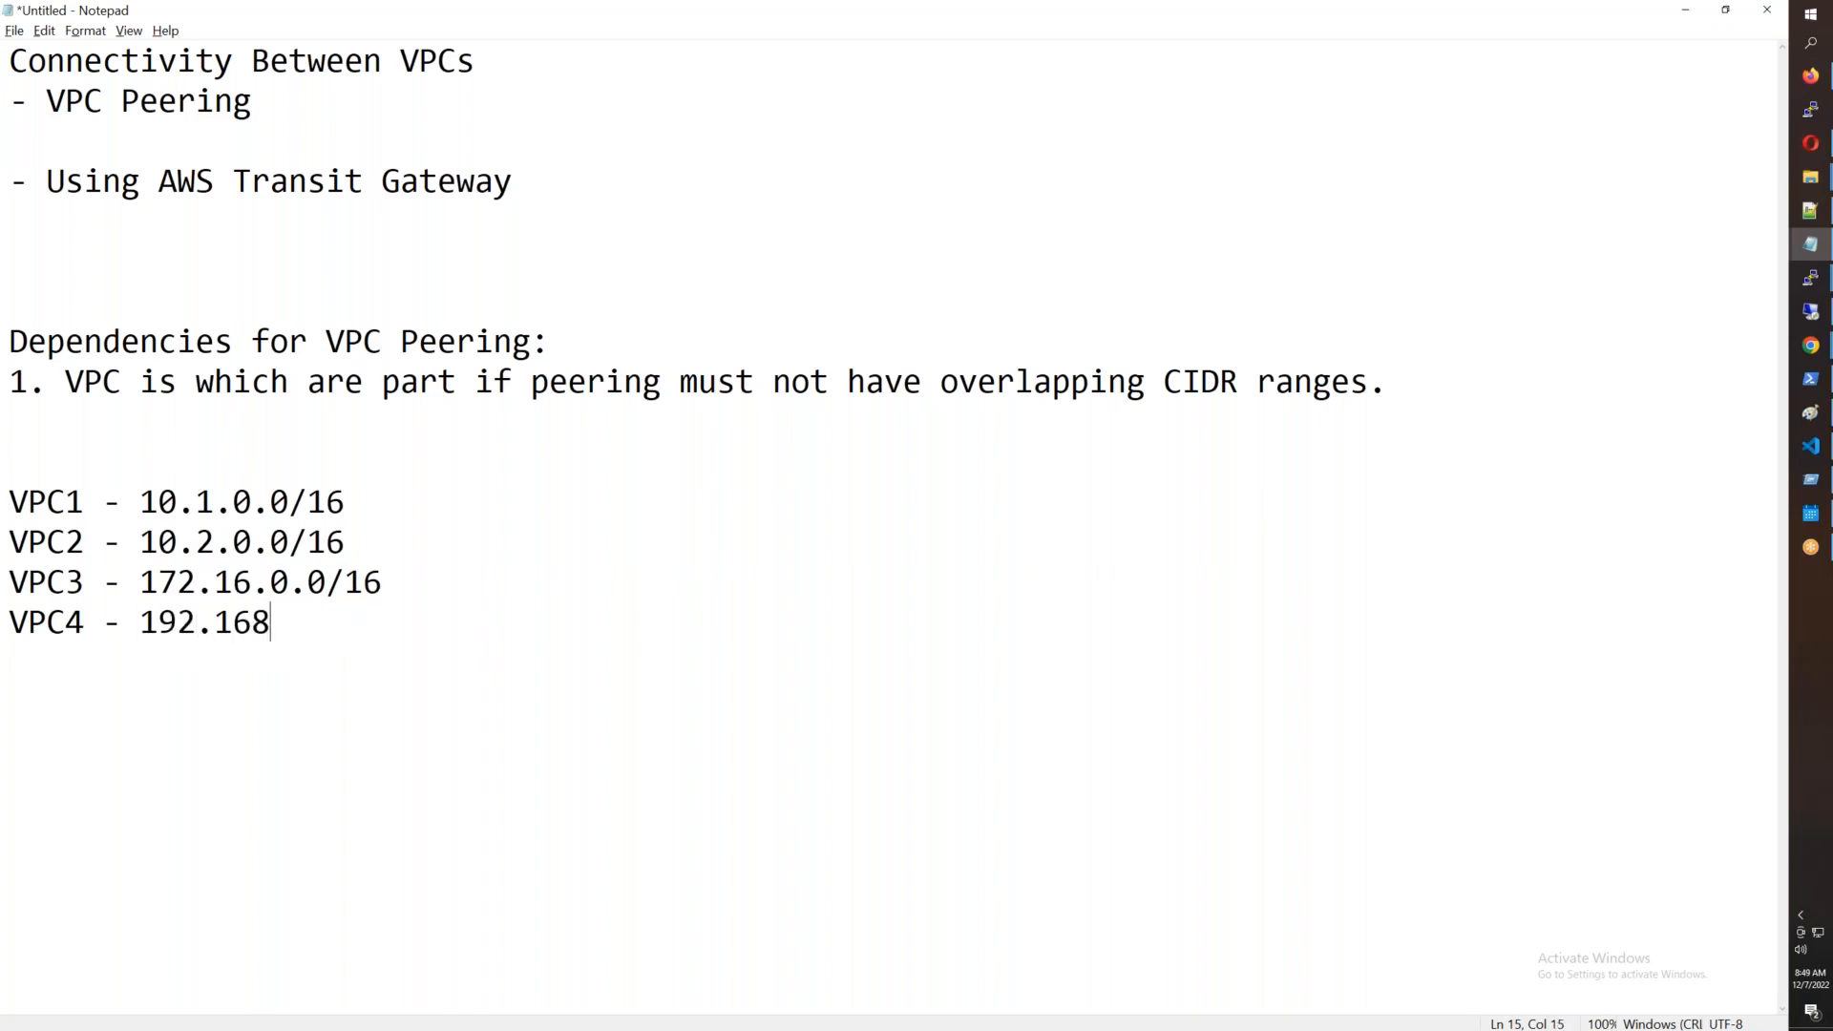
pyautogui.write('.0.0/16')
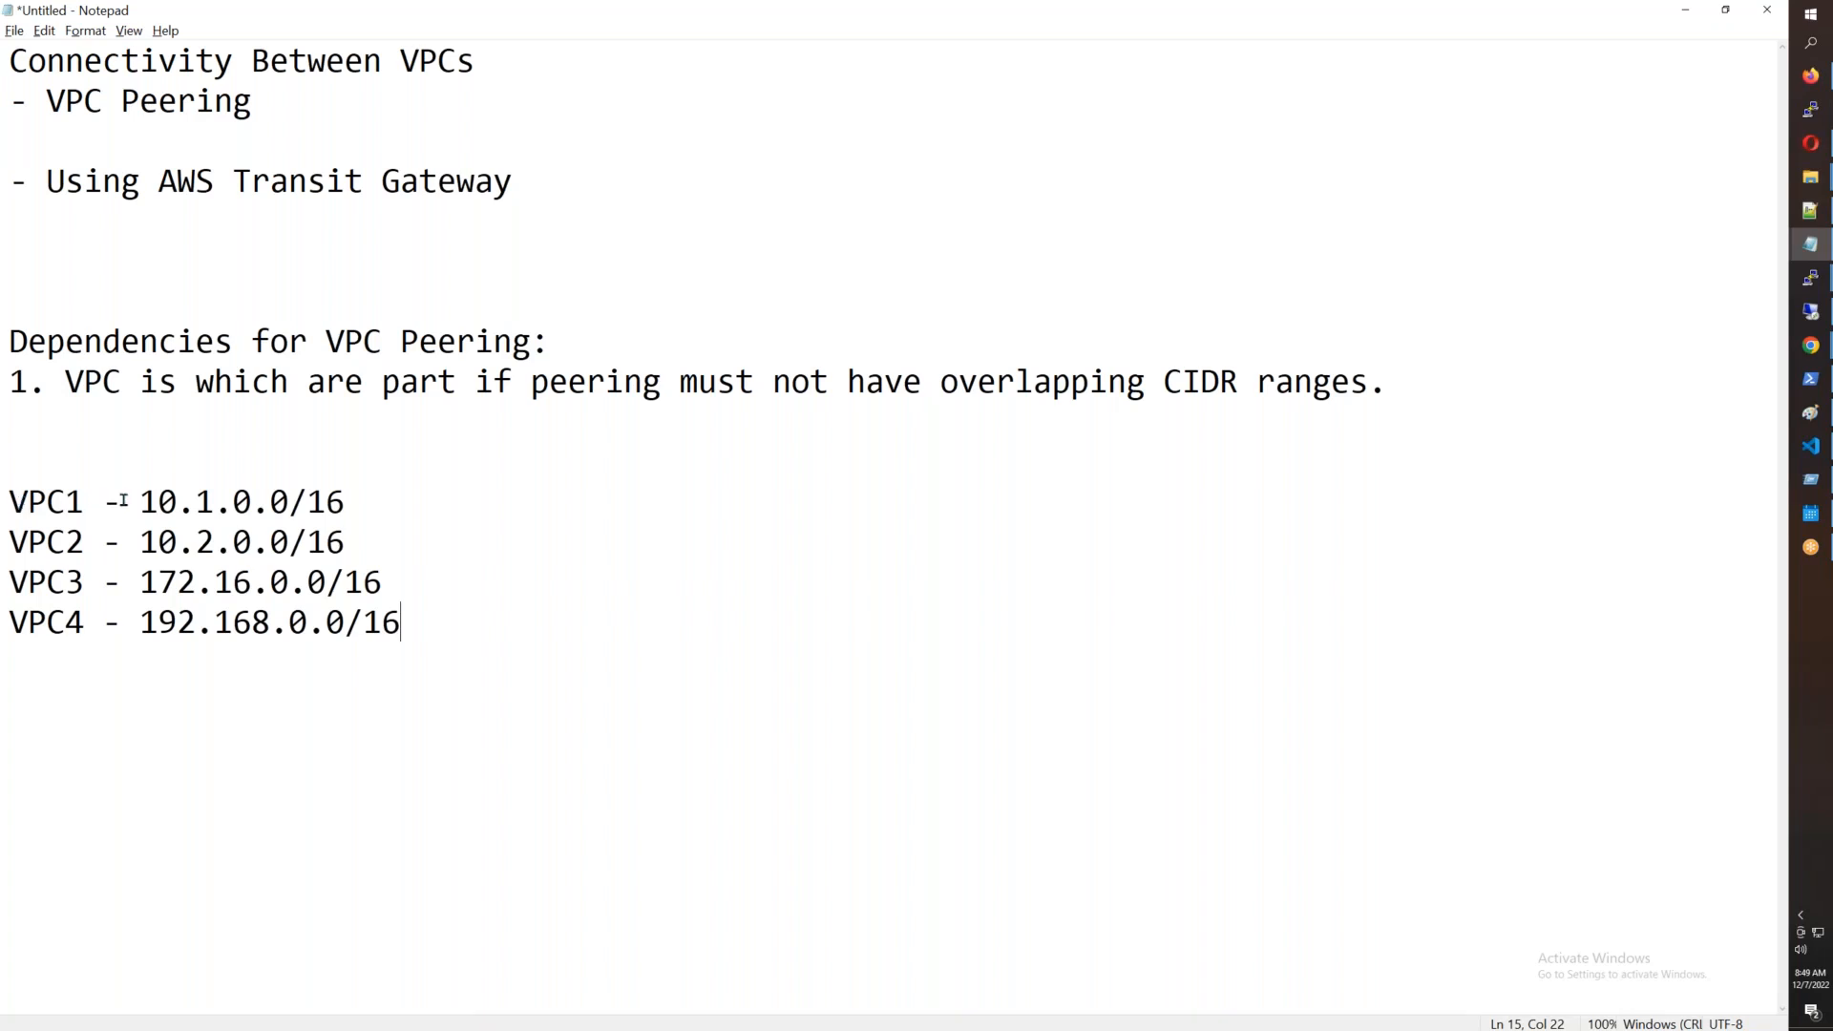
# Step: Add a second dependency line under the CIDR rule reading "2. VPC Peering Dont Support Transit."
pyautogui.moveTo(2, 498)
pyautogui.mouseDown()
pyautogui.moveTo(358, 585)
pyautogui.moveTo(421, 630)
pyautogui.moveTo(1, 497)
pyautogui.mouseUp()
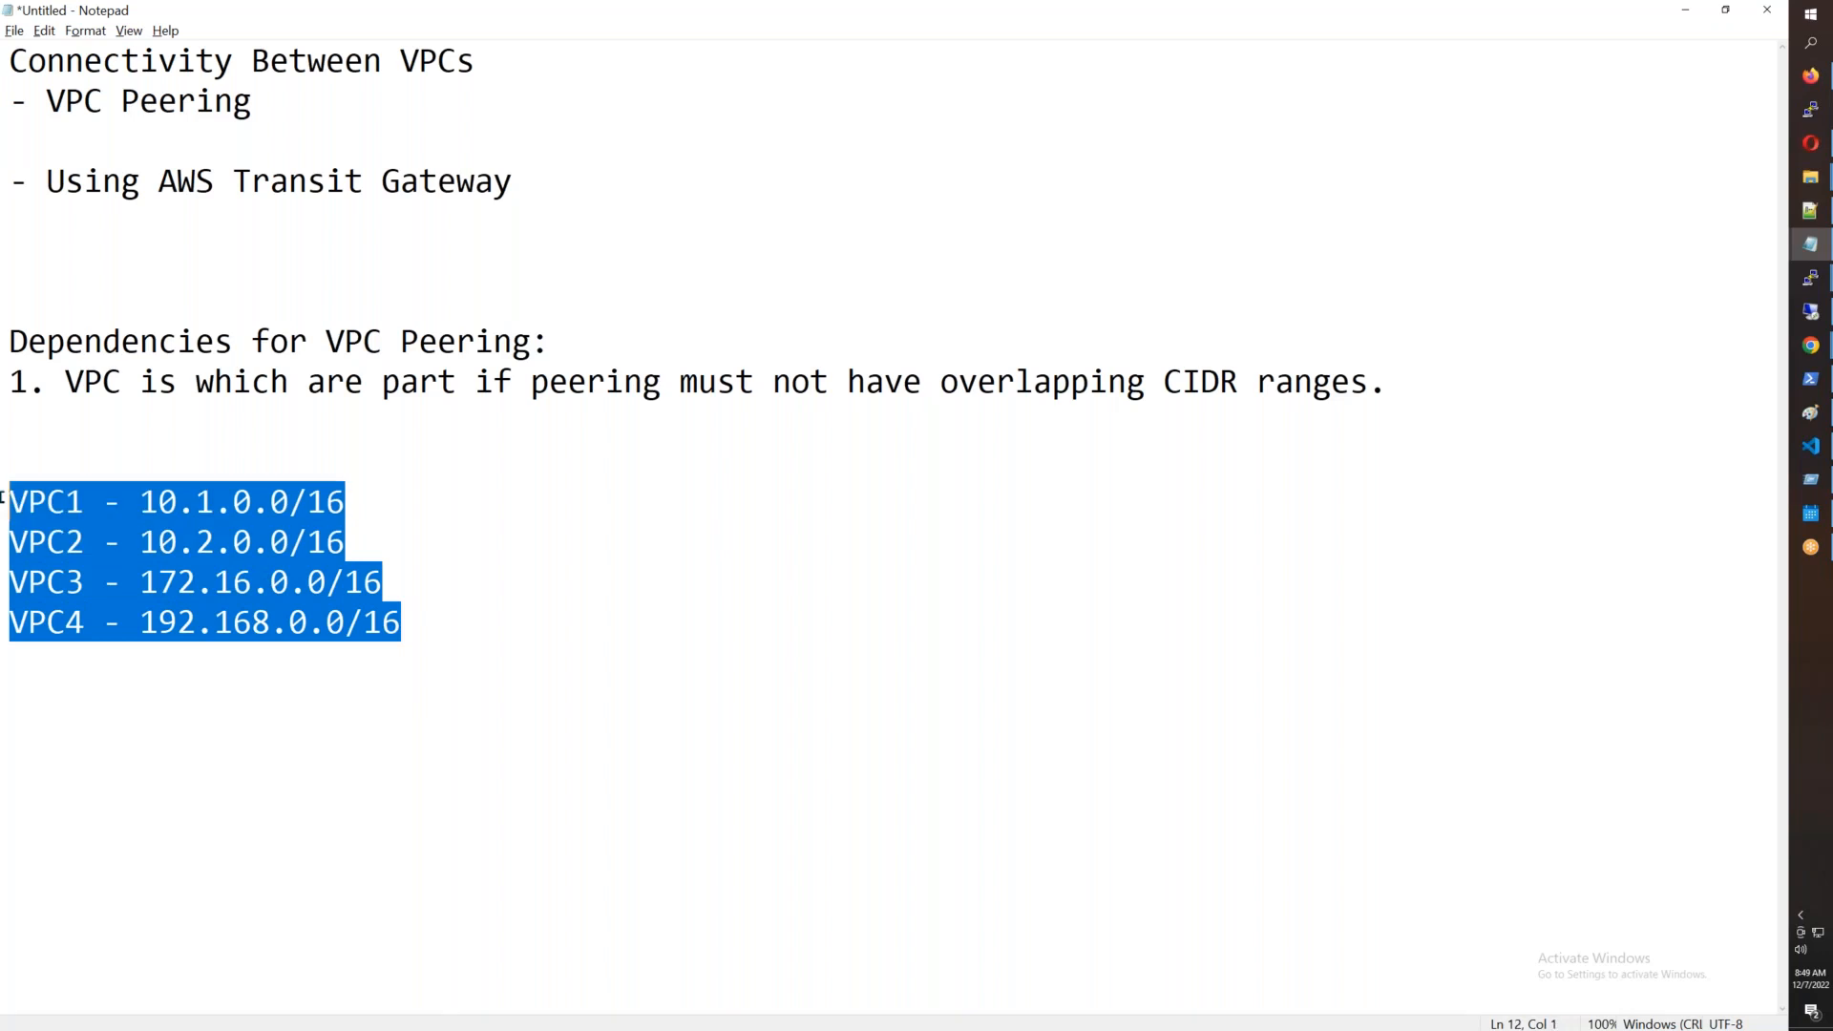
pyautogui.moveTo(1378, 385); pyautogui.dragTo(2, 386)
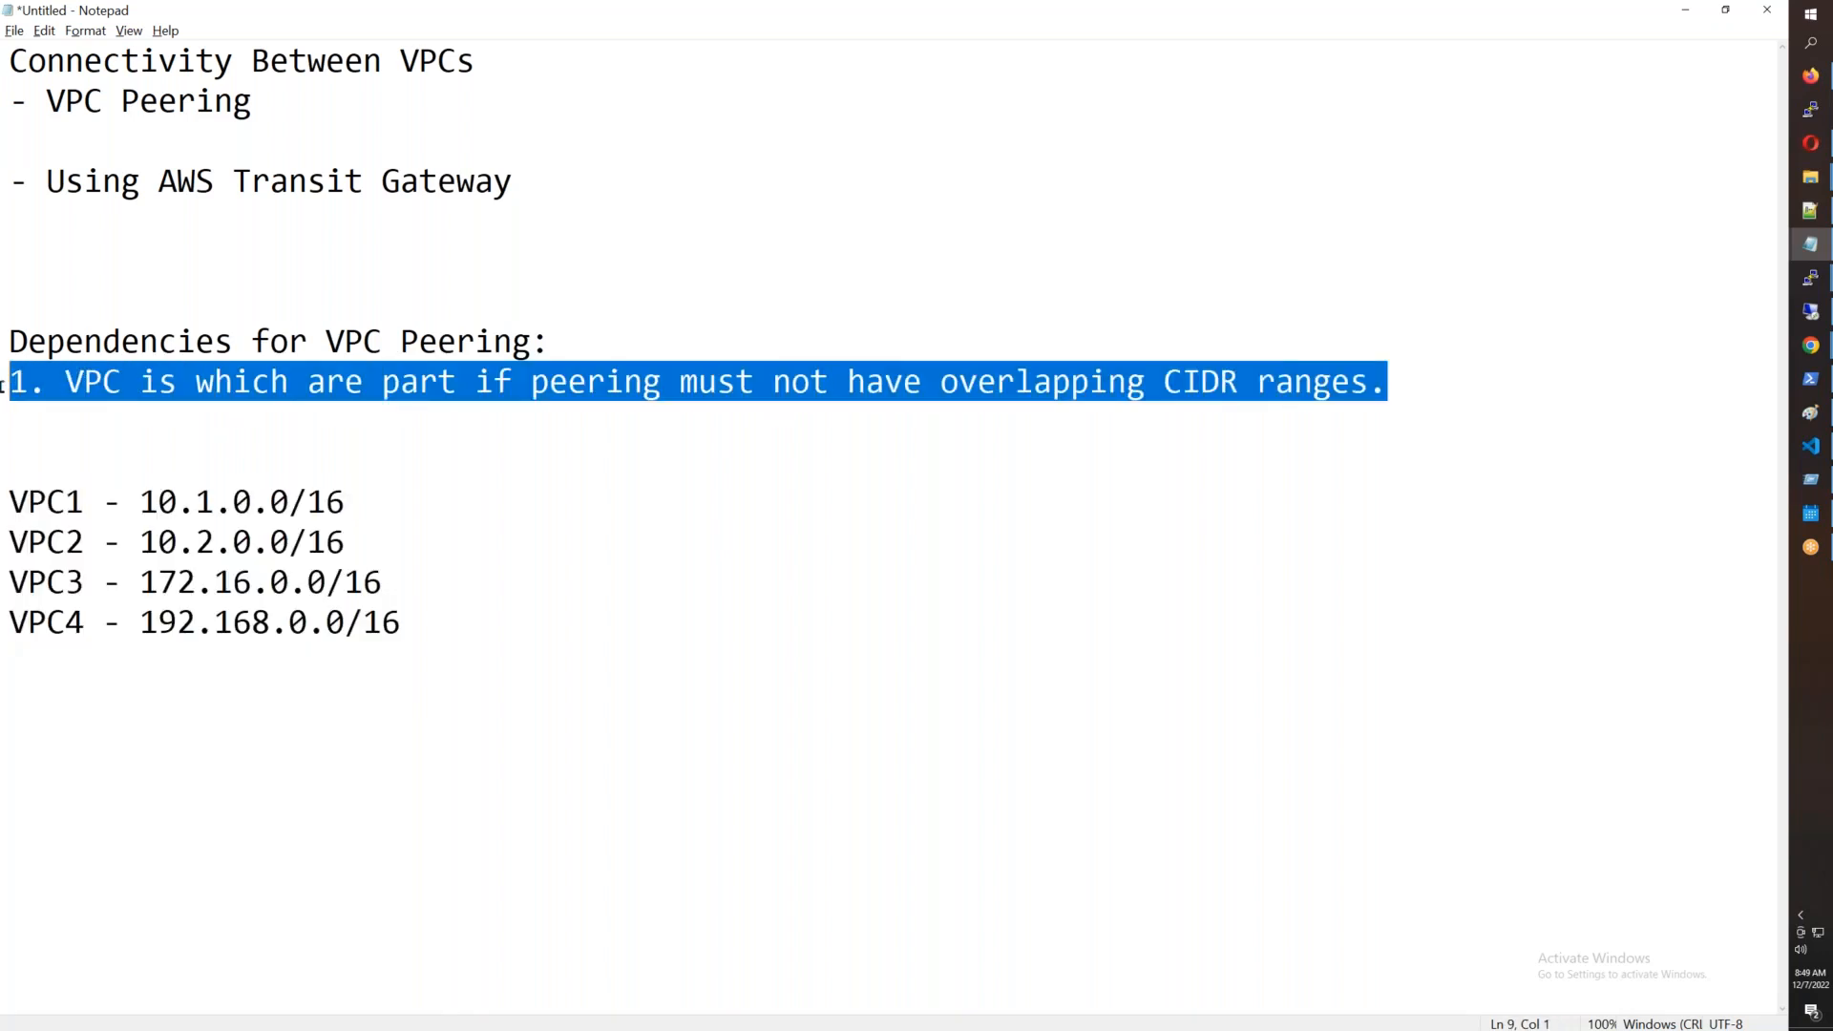
pyautogui.click(159, 431)
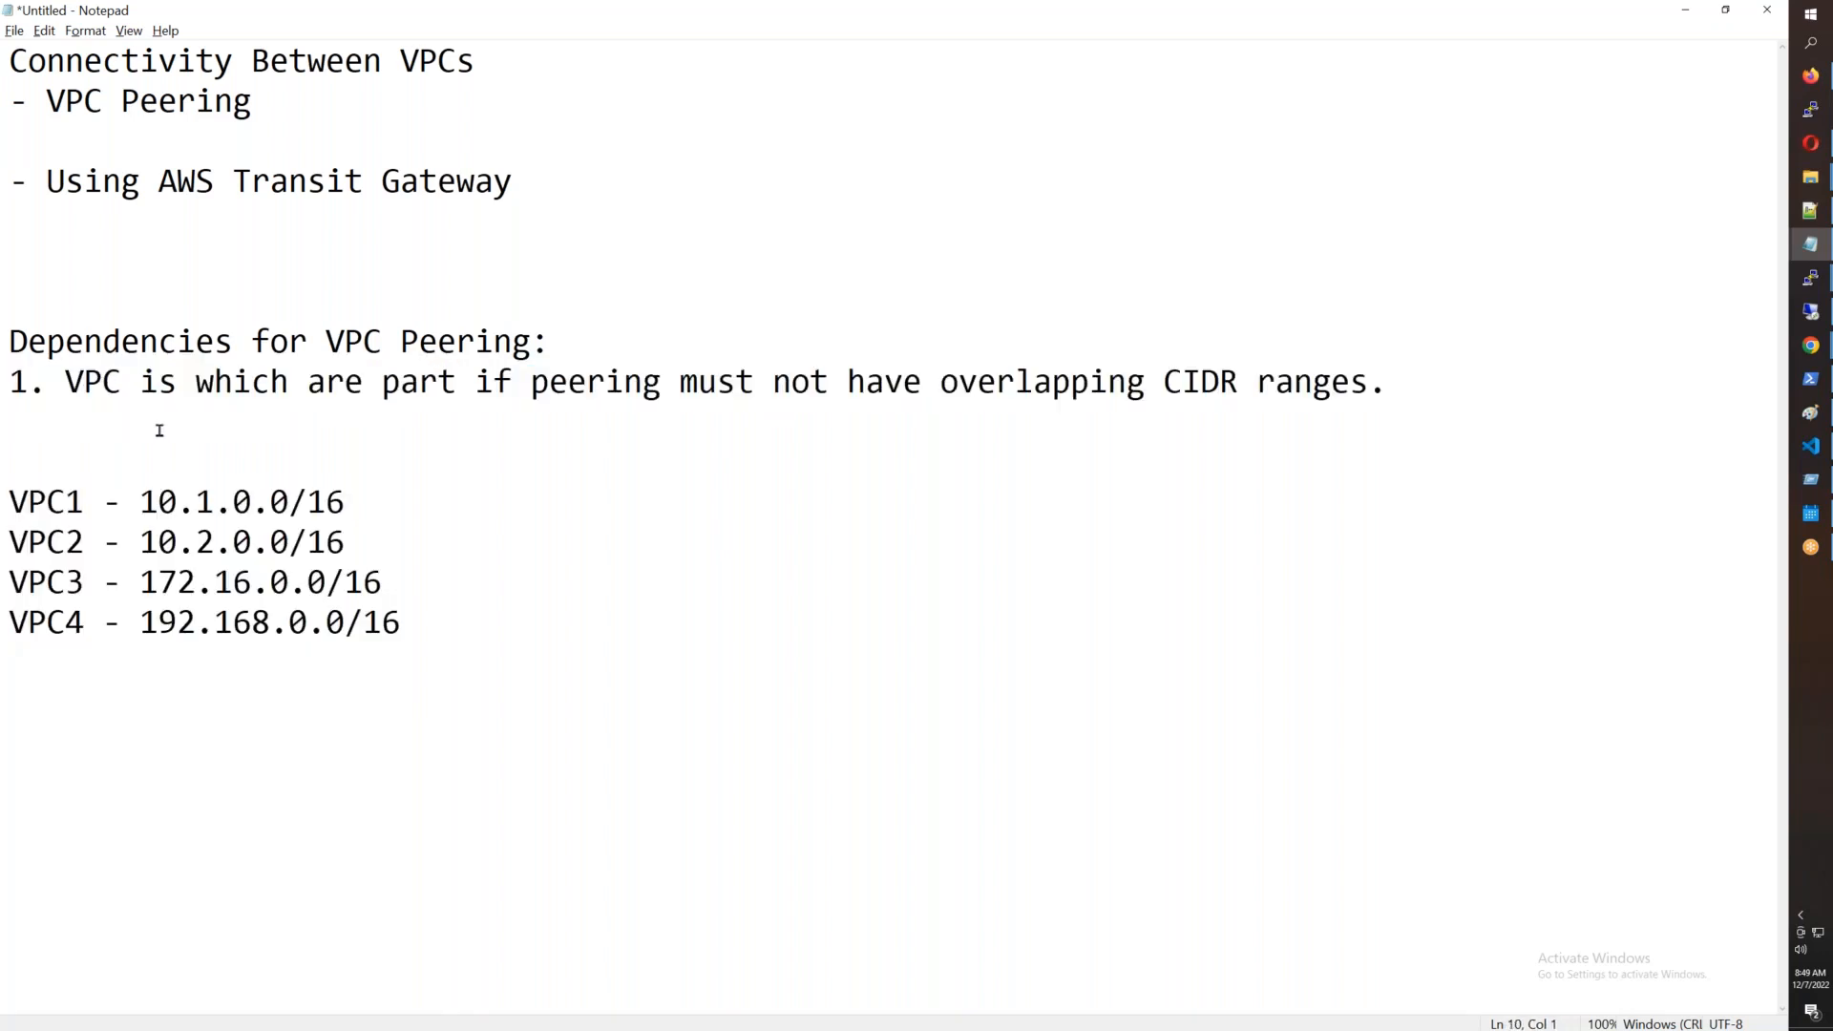
pyautogui.write('2. VPC Peering Do')
pyautogui.press('BackSpace')
pyautogui.write('ing Dont Support Trani')
pyautogui.press('BackSpace')
pyautogui.write('sit.')
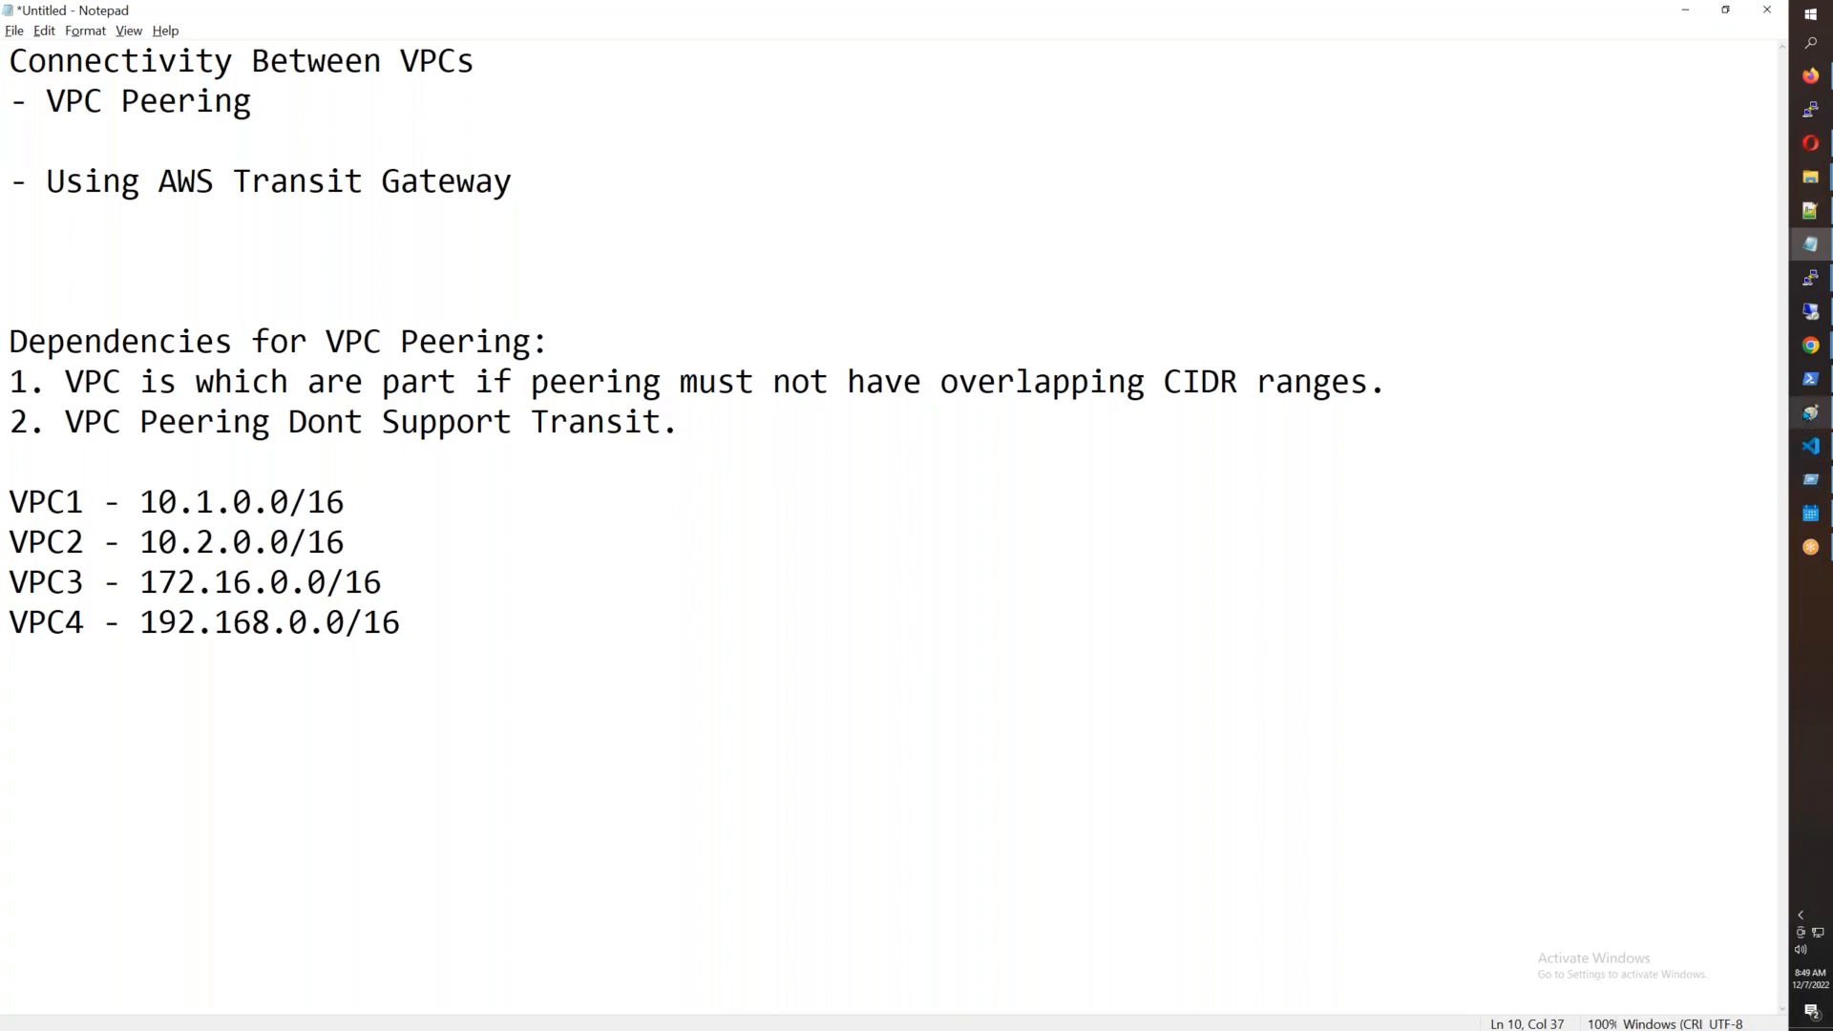
# Step: Switch to Paint and draw a rectangle about 428 × 282 px in the upper part of the US-EAST-1 box
pyautogui.click(1811, 412)
pyautogui.click(315, 49)
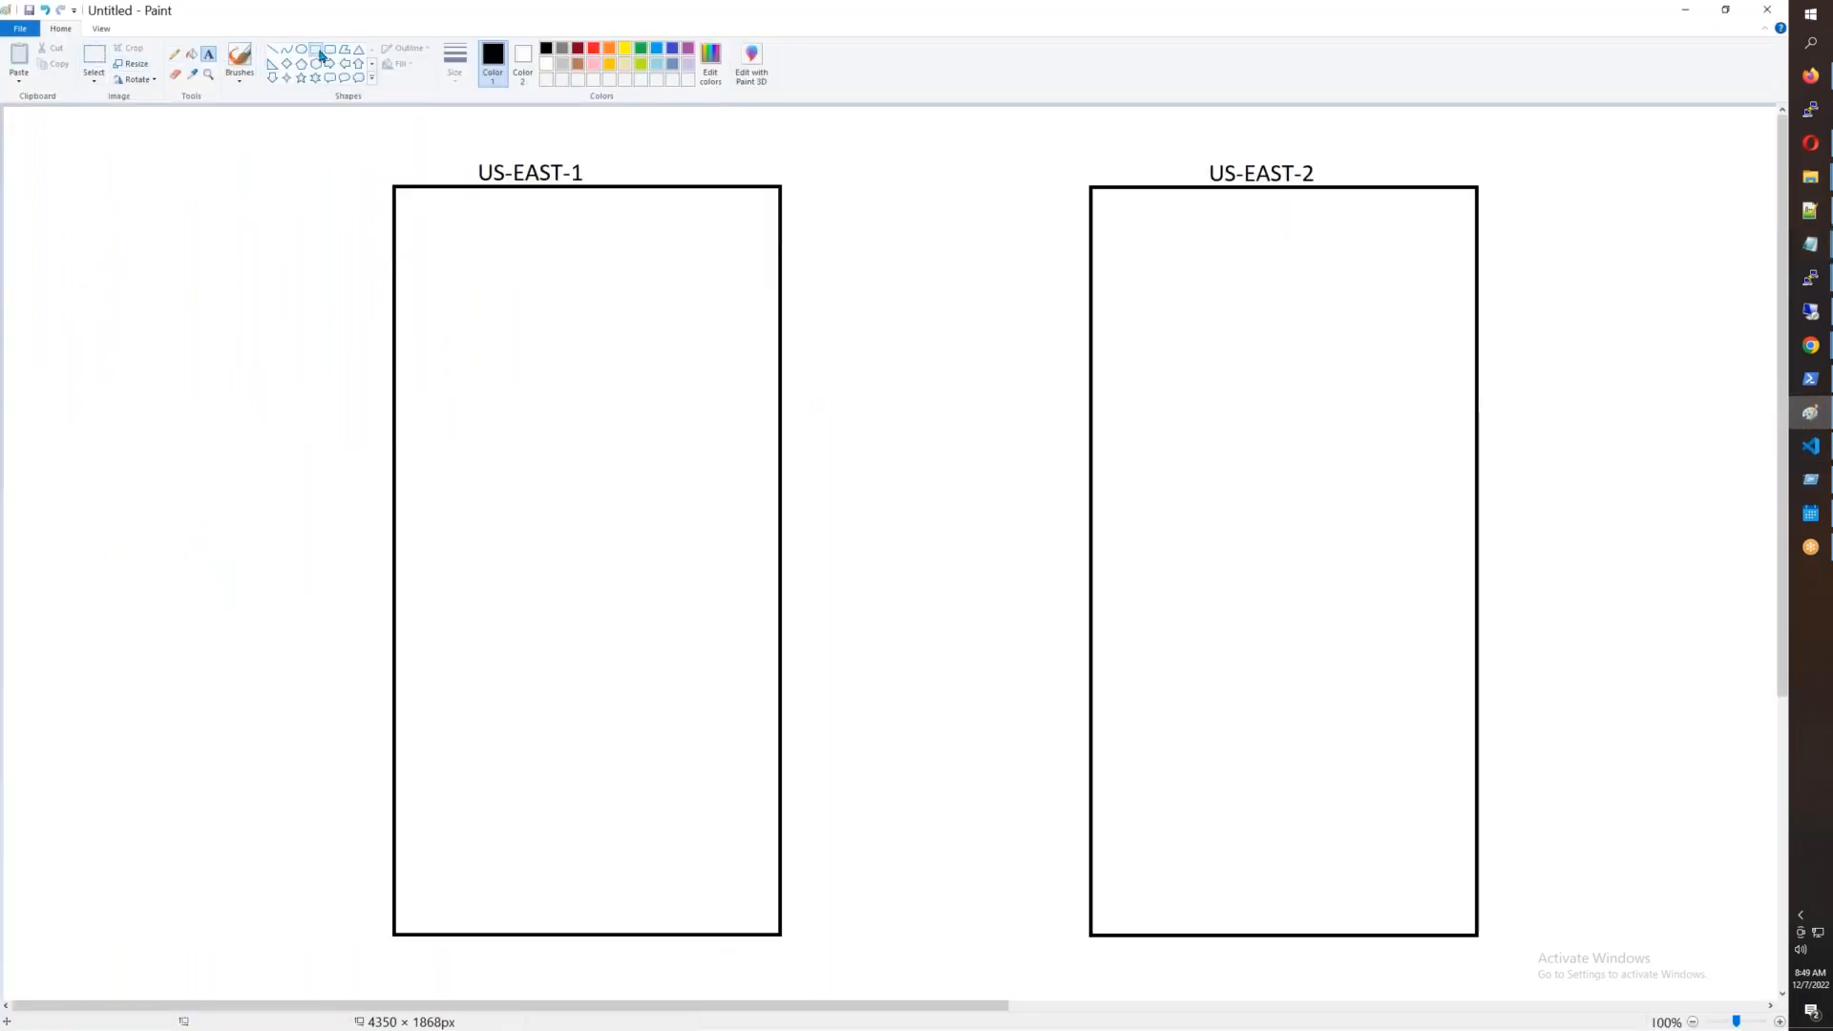
pyautogui.moveTo(440, 239)
pyautogui.mouseDown()
pyautogui.moveTo(441, 366)
pyautogui.moveTo(736, 479)
pyautogui.moveTo(744, 431)
pyautogui.moveTo(663, 389)
pyautogui.moveTo(739, 442)
pyautogui.mouseUp()
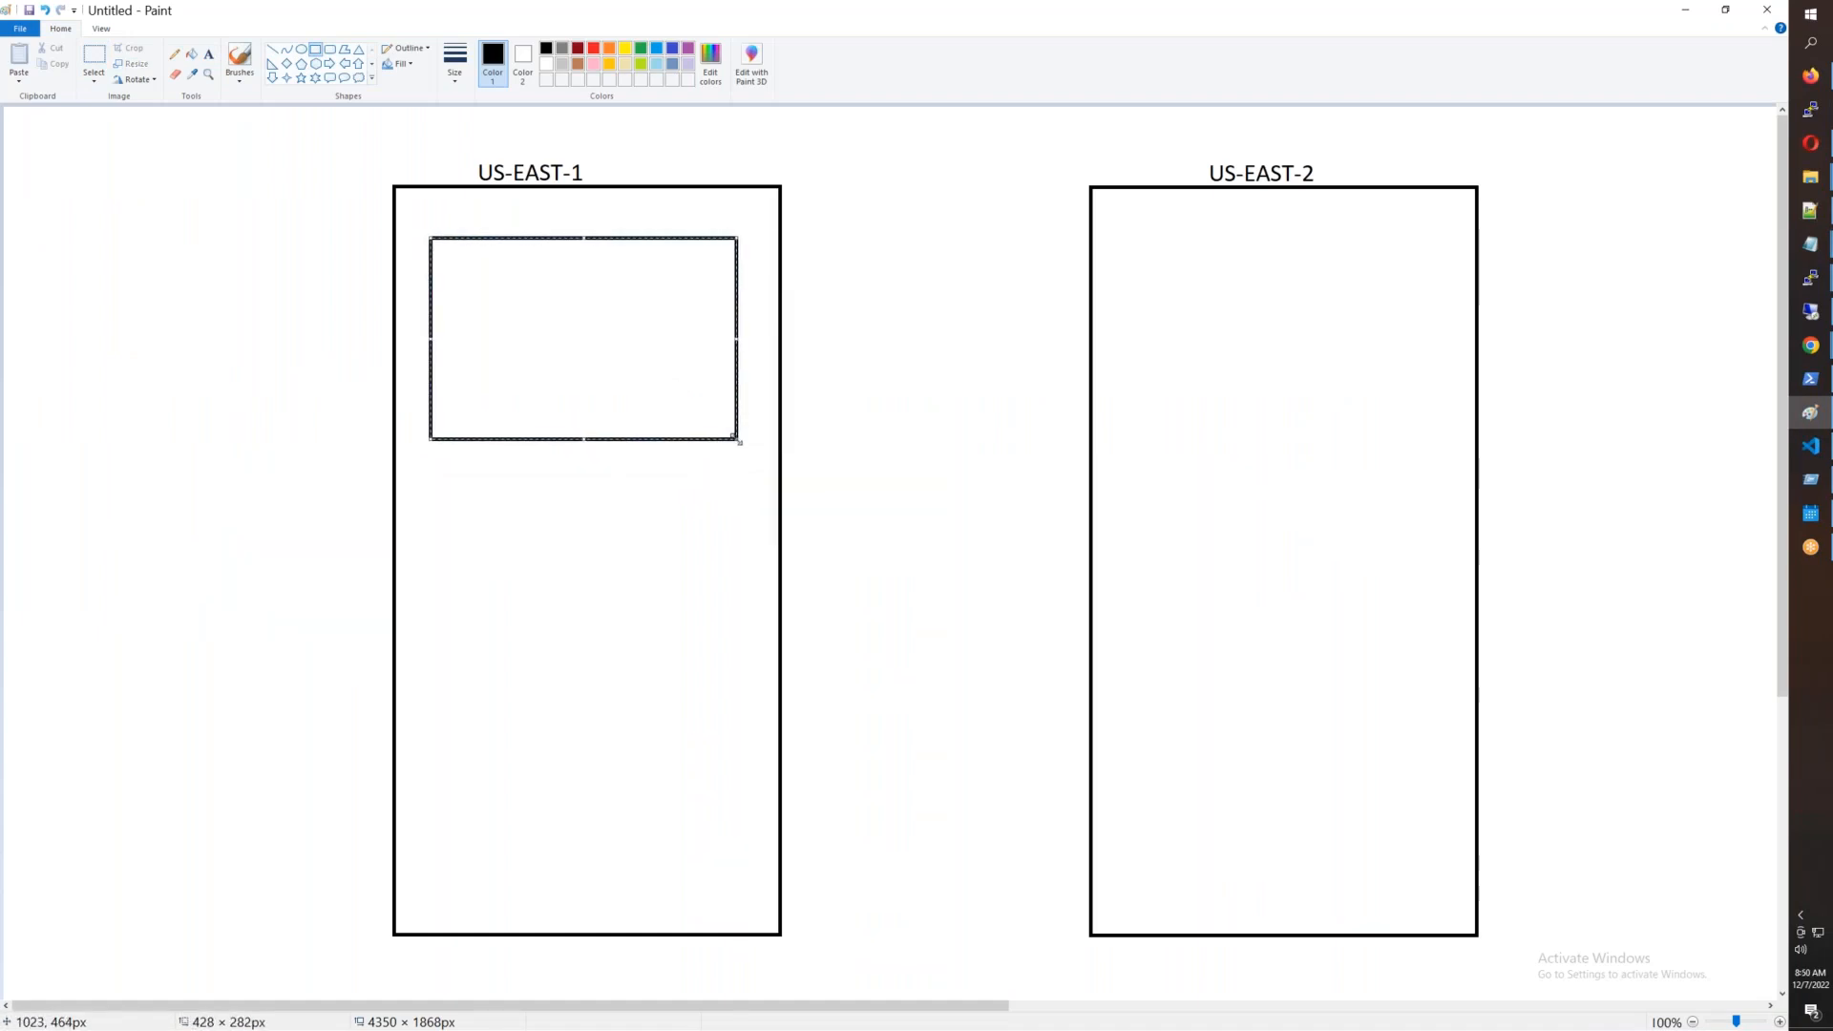
# Step: Switch to Firefox and open the AWS VPC console in a new tab
pyautogui.click(1810, 75)
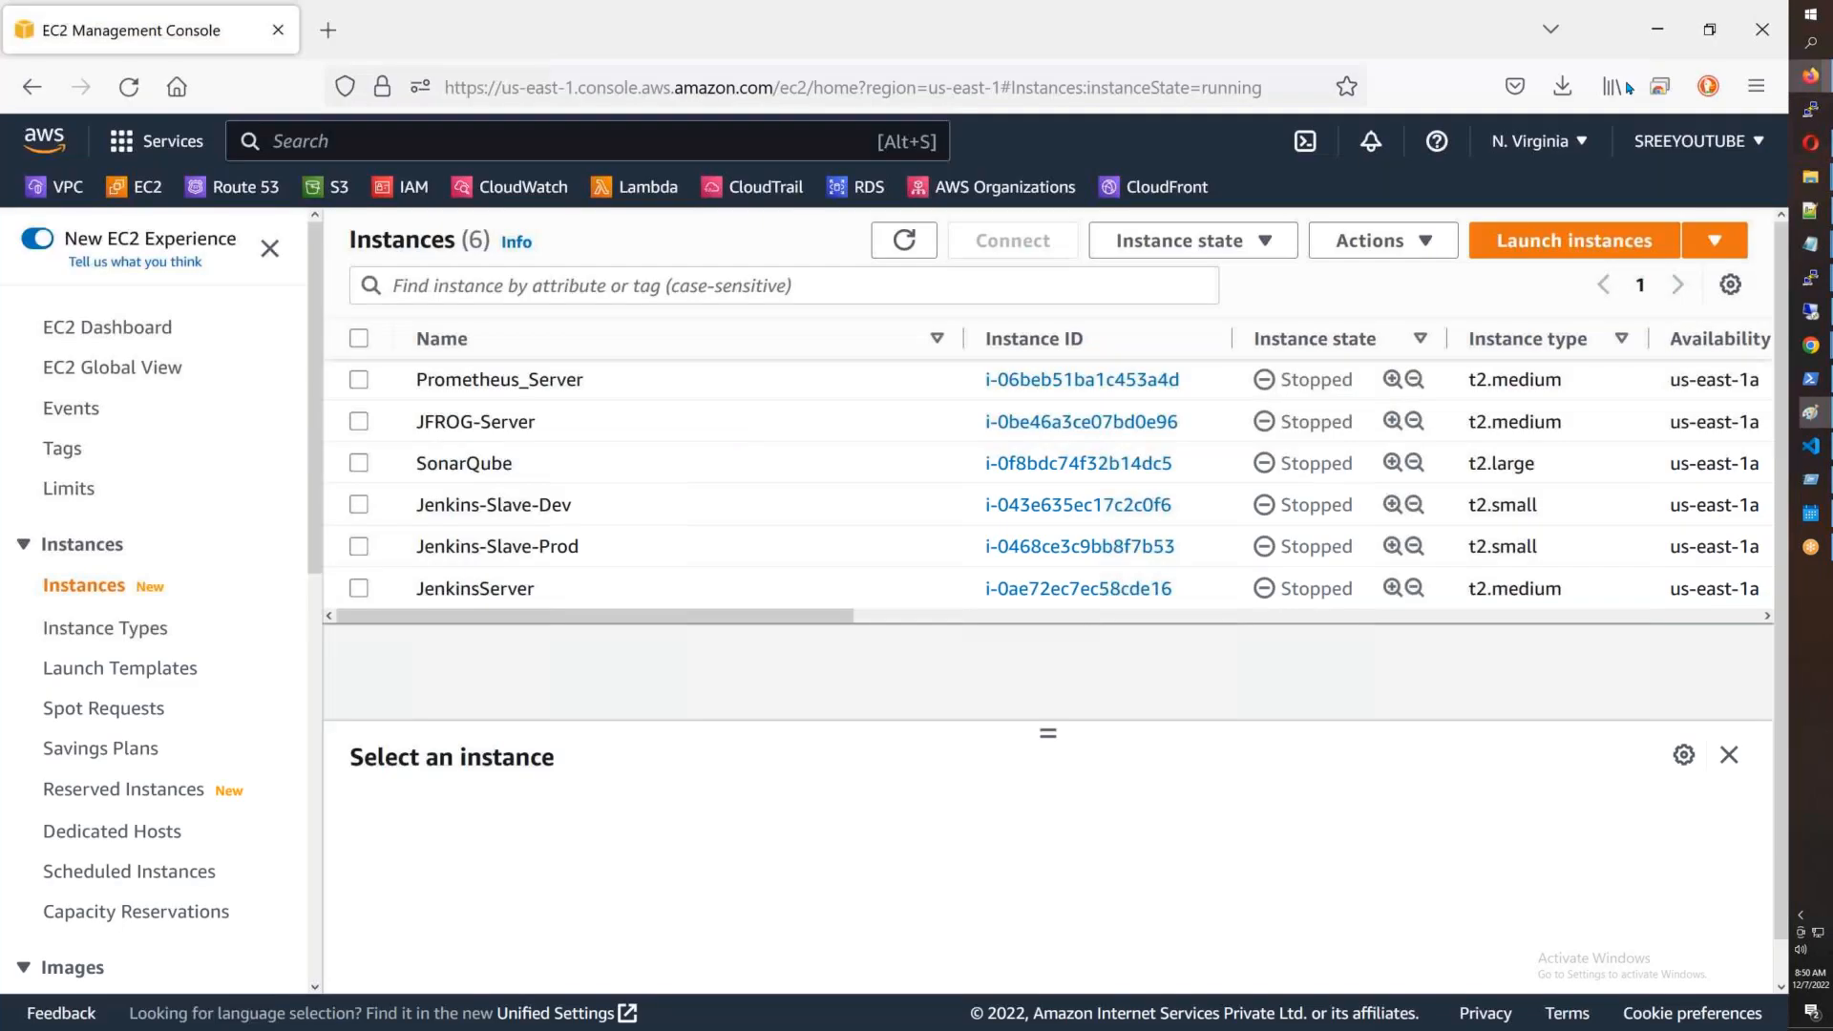
pyautogui.middleClick(54, 186)
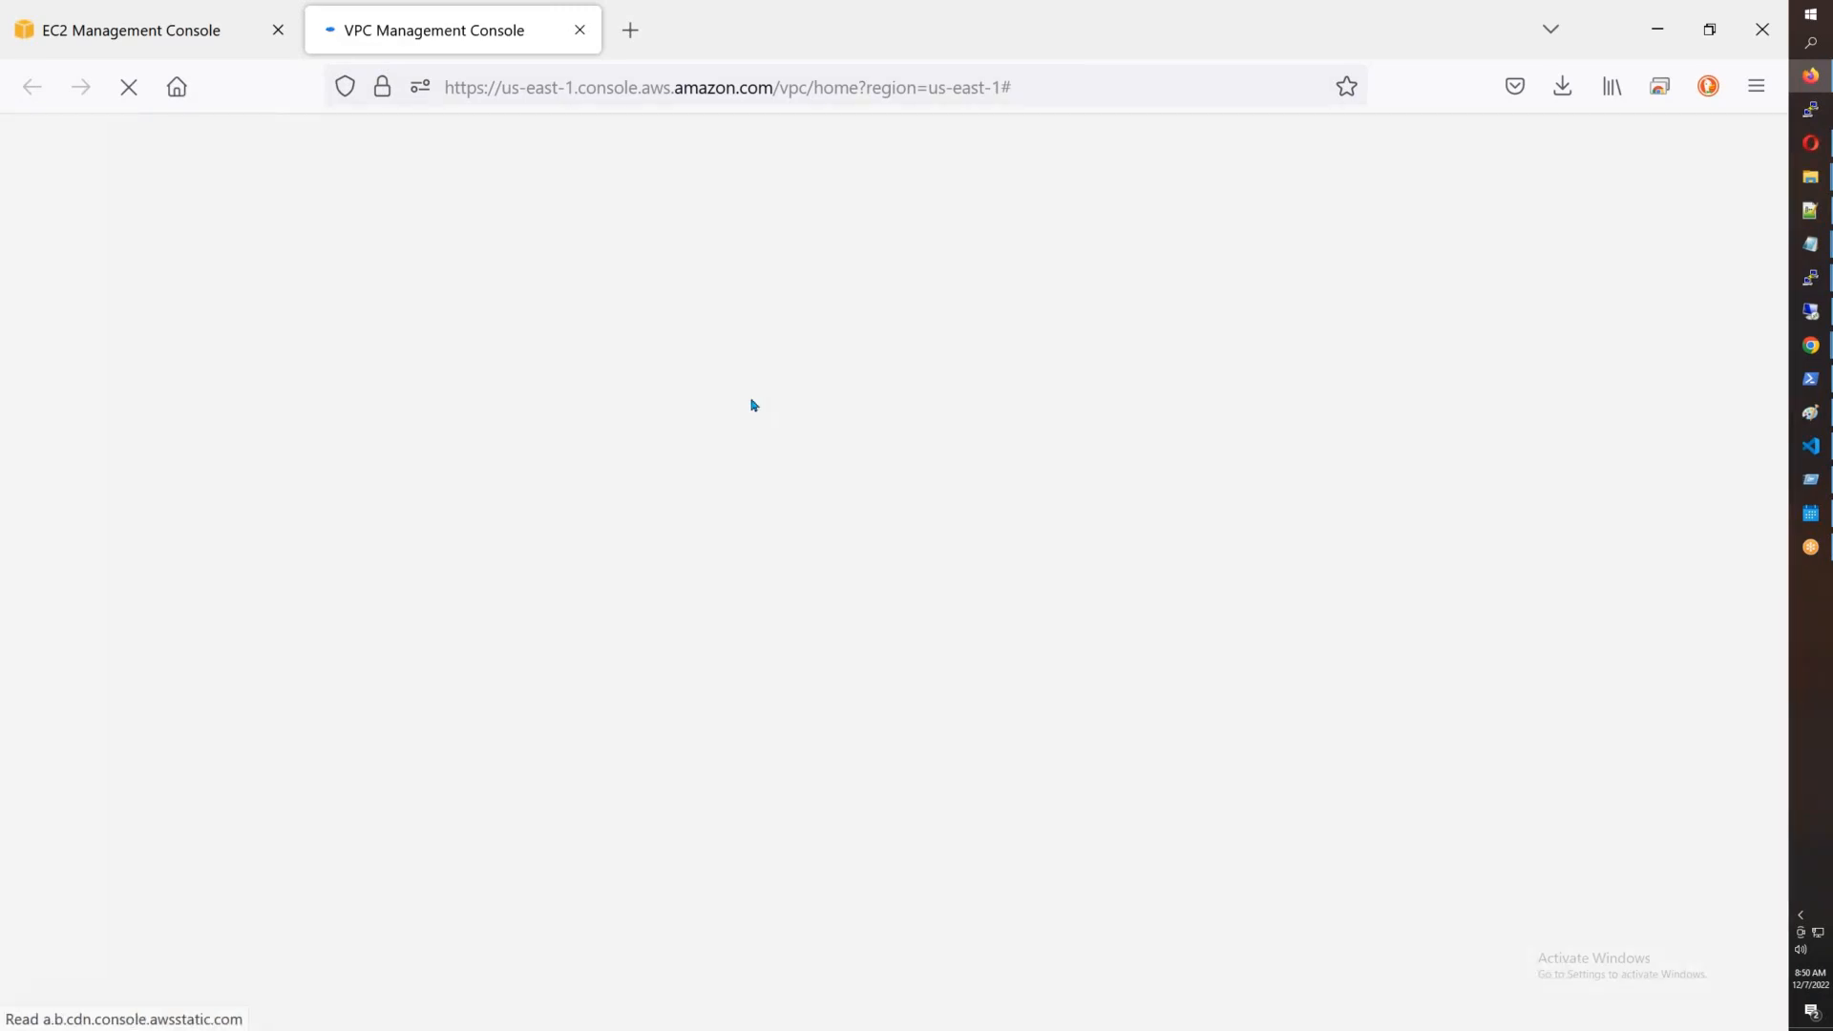
# Step: Switch back to Paint and label the rectangle inside US-EAST-1 "AWSB43-VPC 10.43.0.0/16" on a single line above it
pyautogui.hotkey('alt', 'Tab')
pyautogui.click(209, 58)
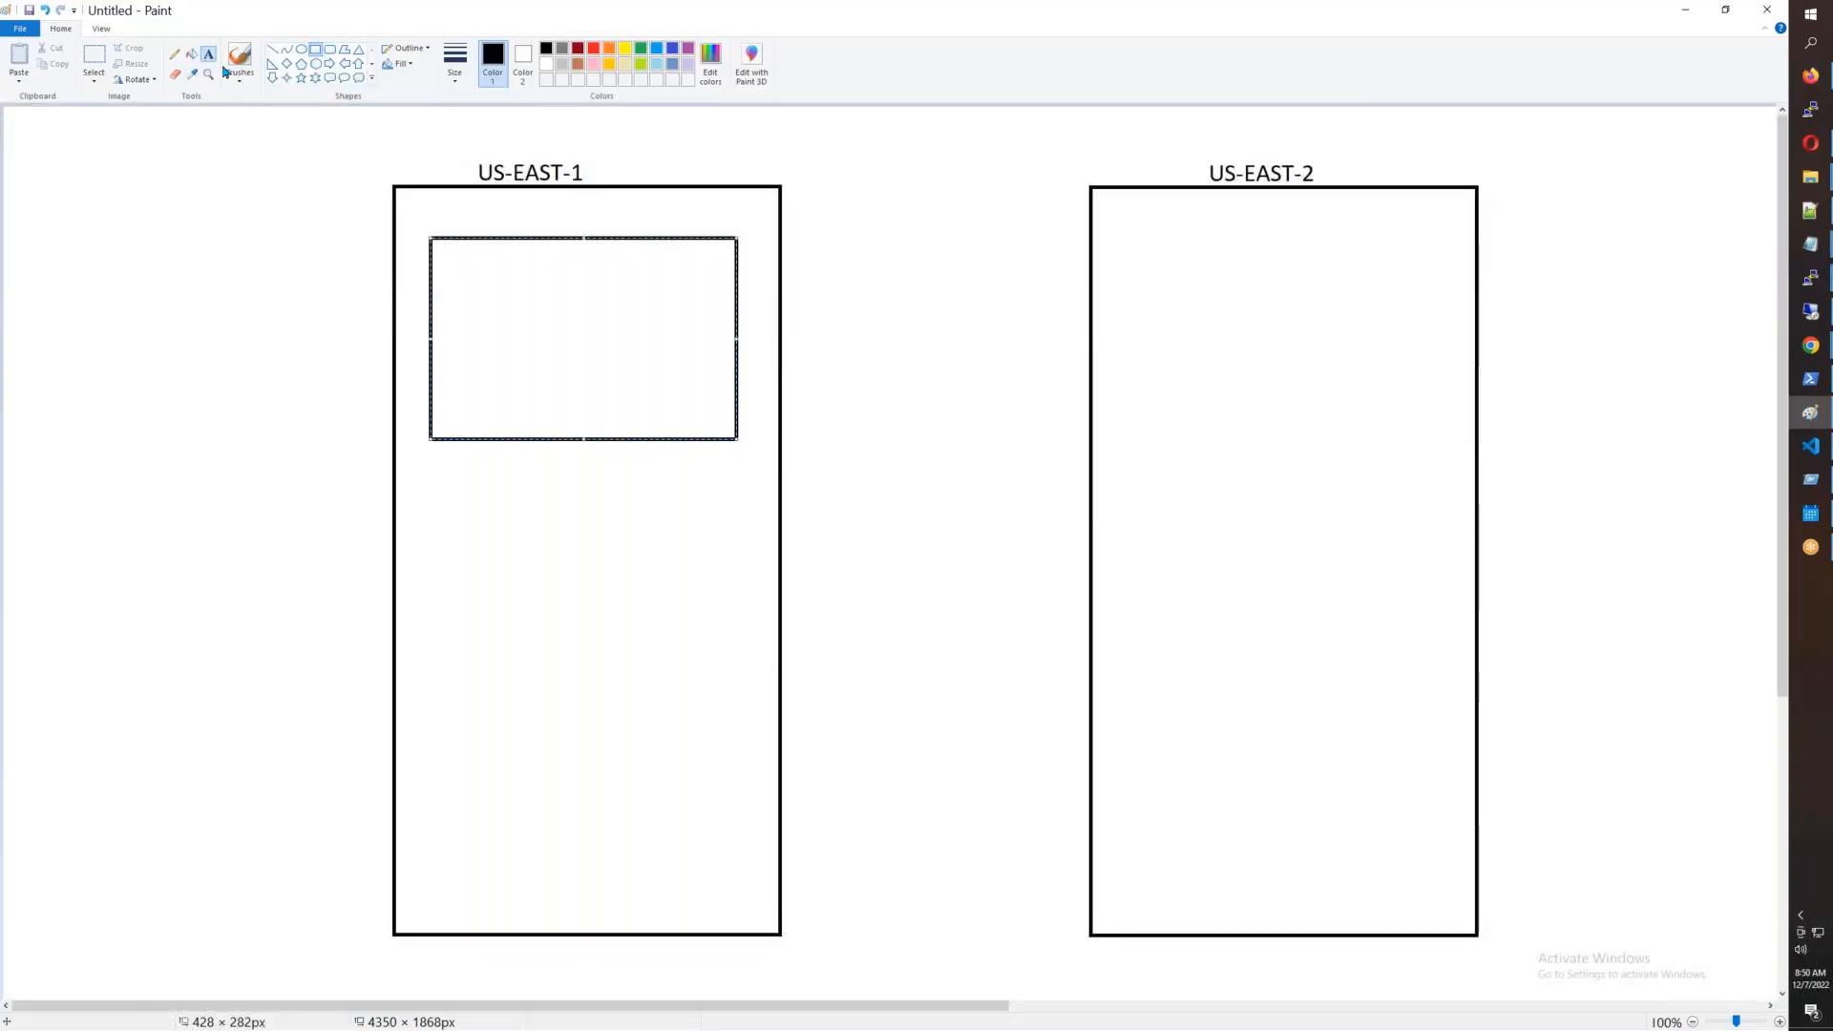
pyautogui.click(435, 227)
pyautogui.write('AWSB43-VPC')
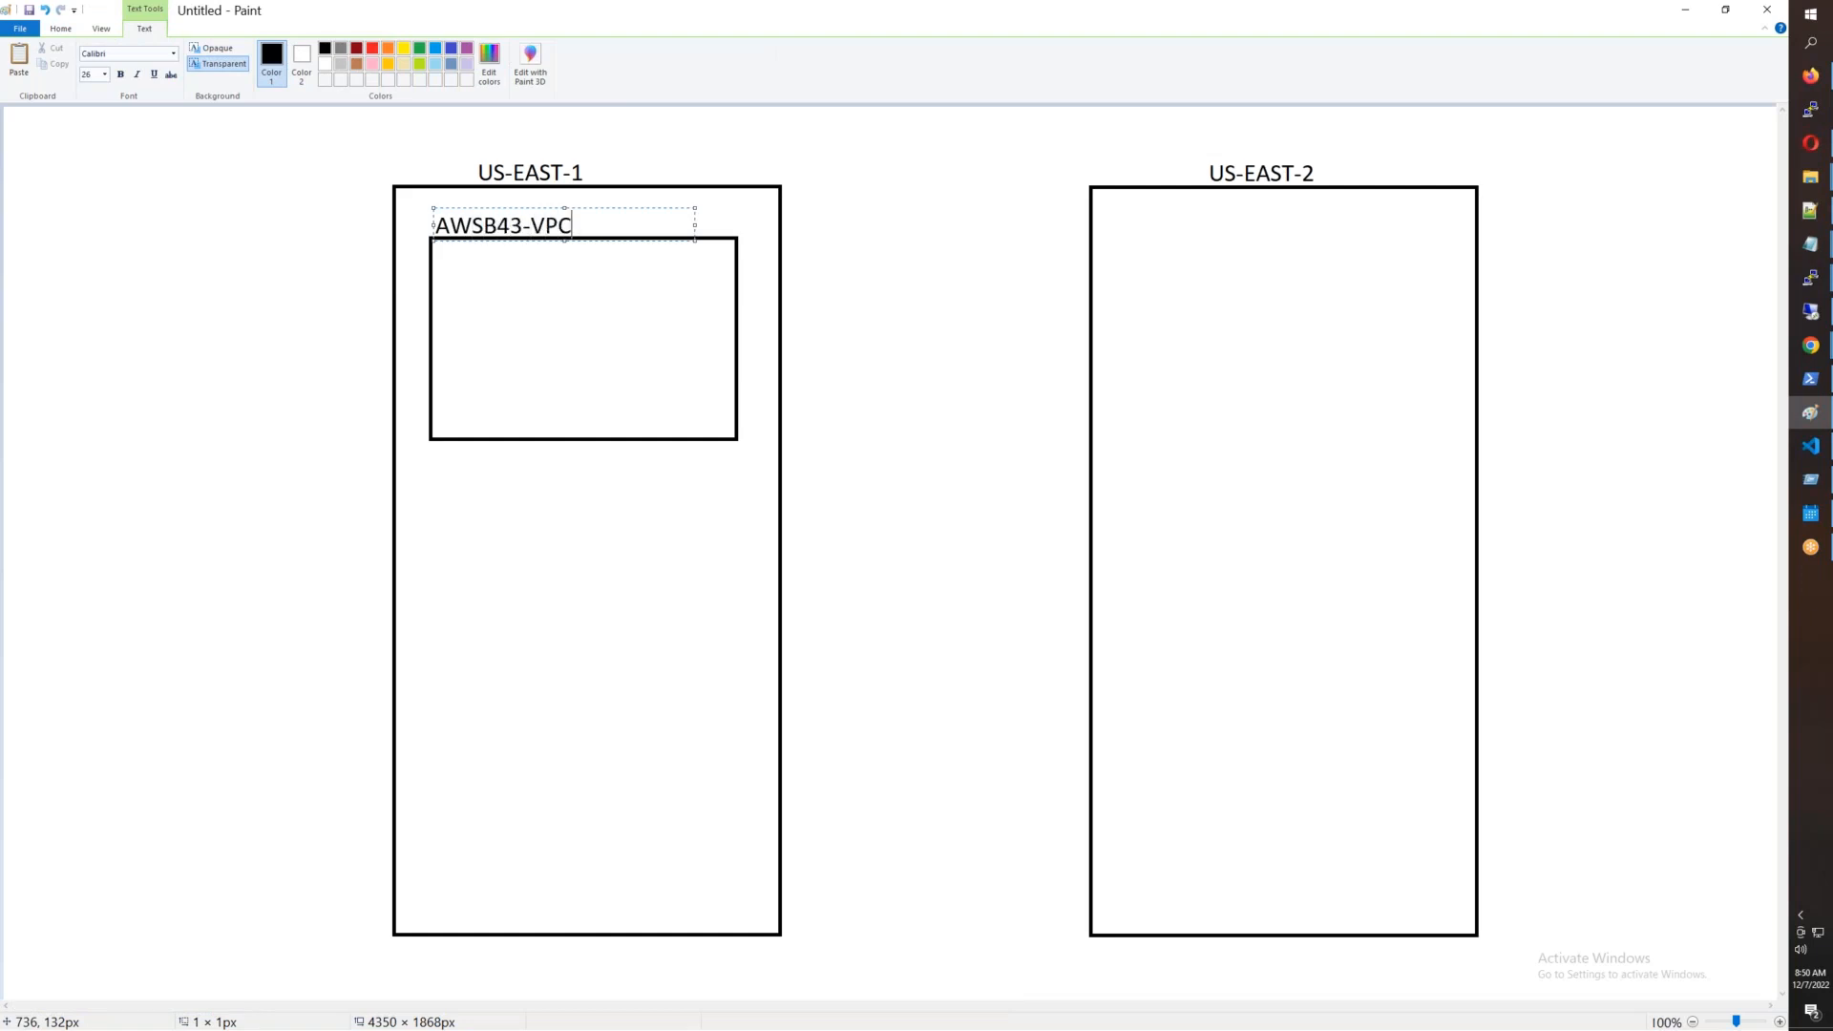
pyautogui.write(' 10.43.0.0/16')
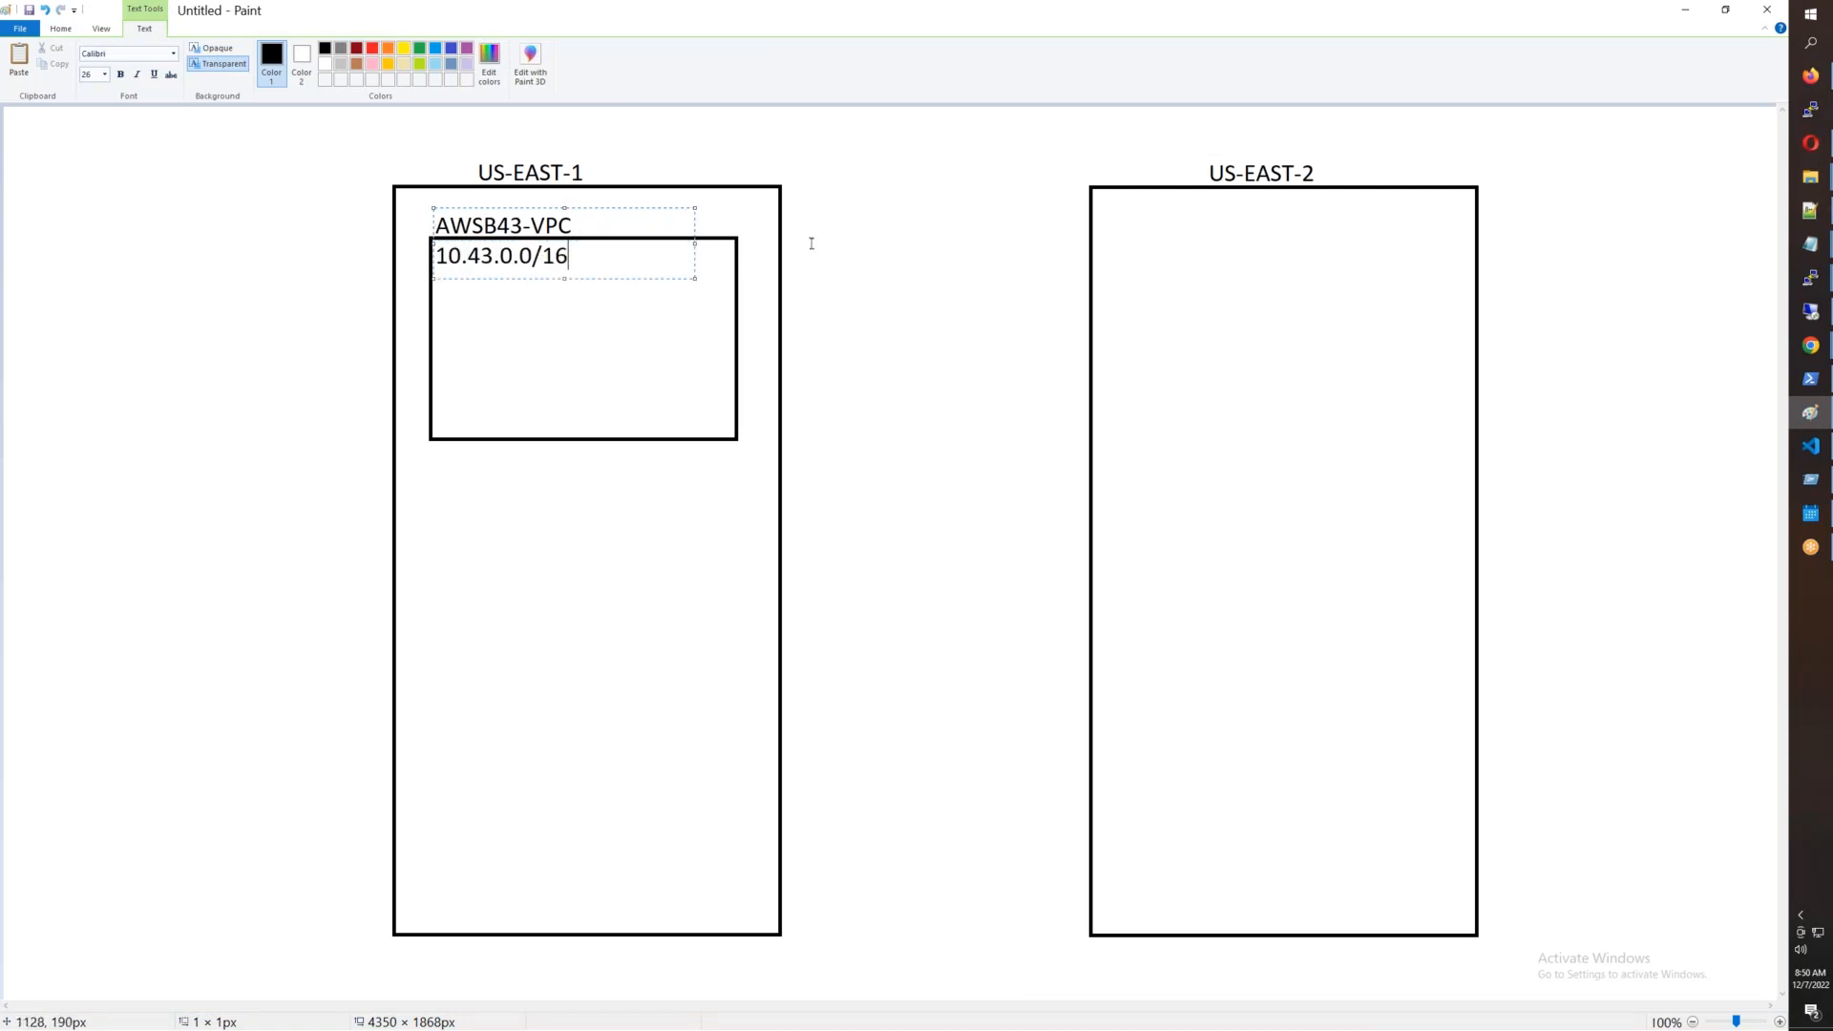
pyautogui.moveTo(695, 245); pyautogui.dragTo(740, 246)
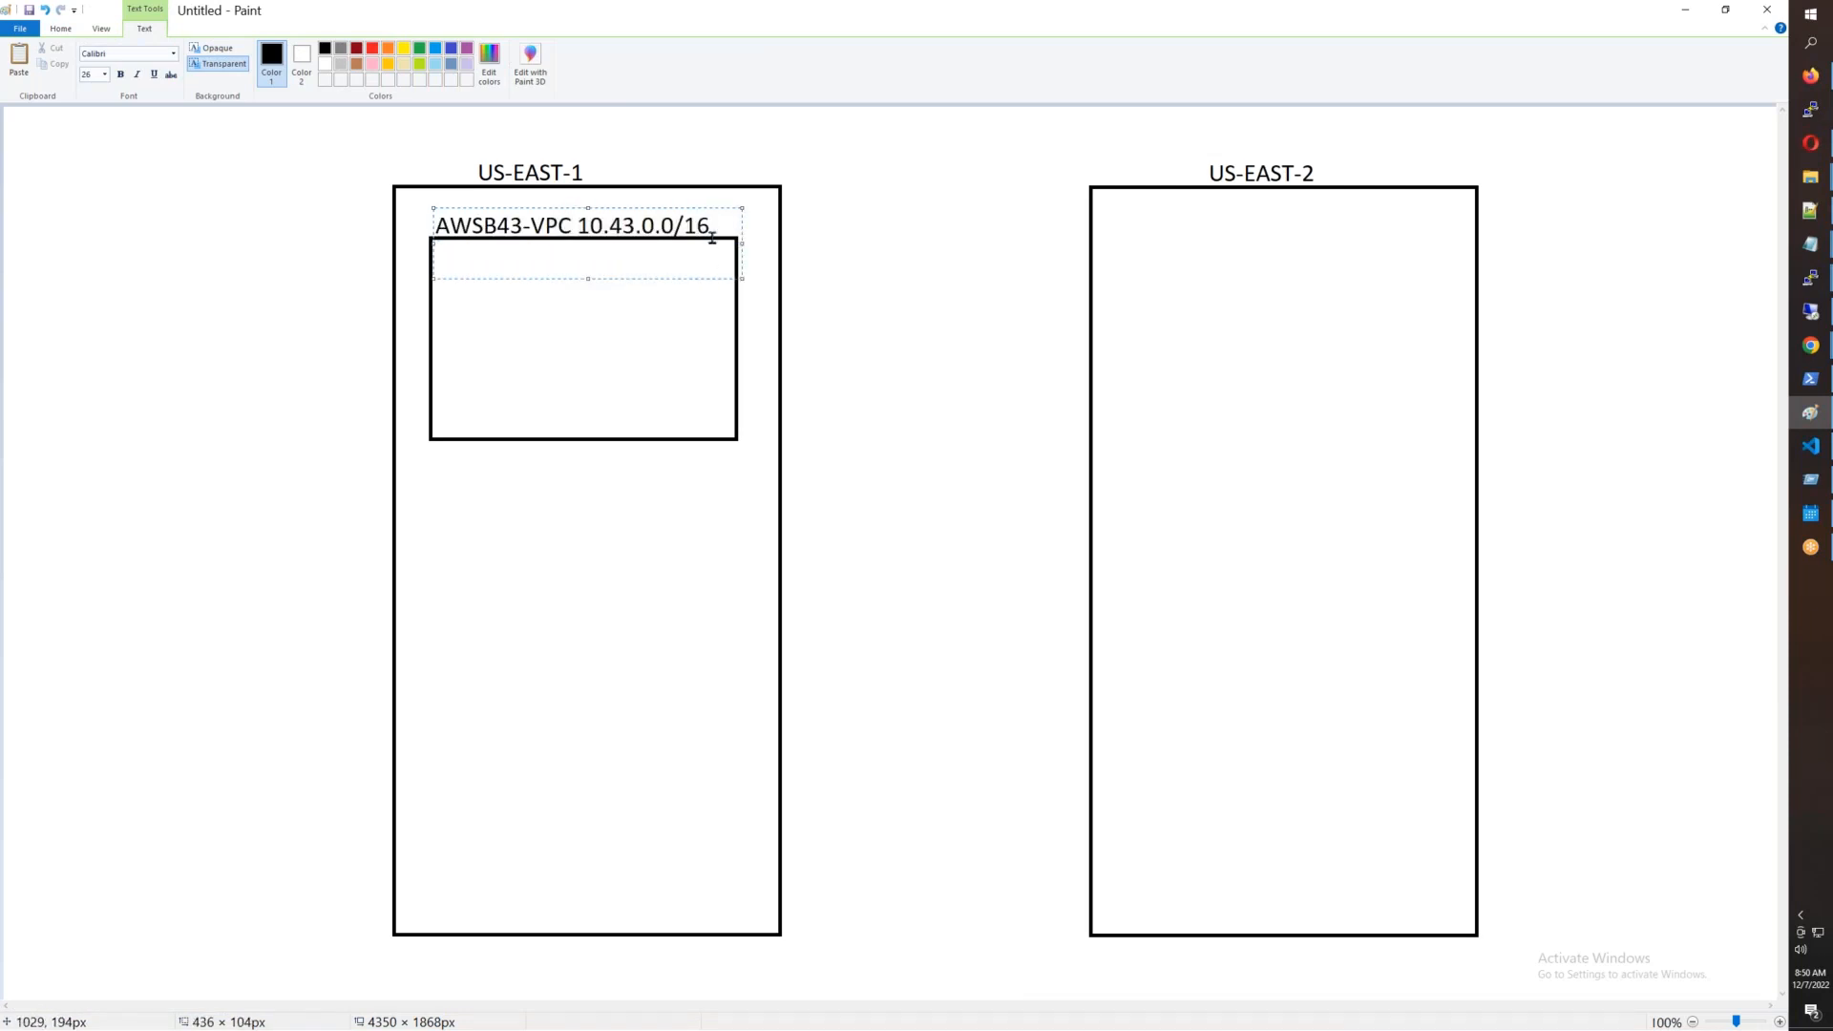
pyautogui.click(766, 417)
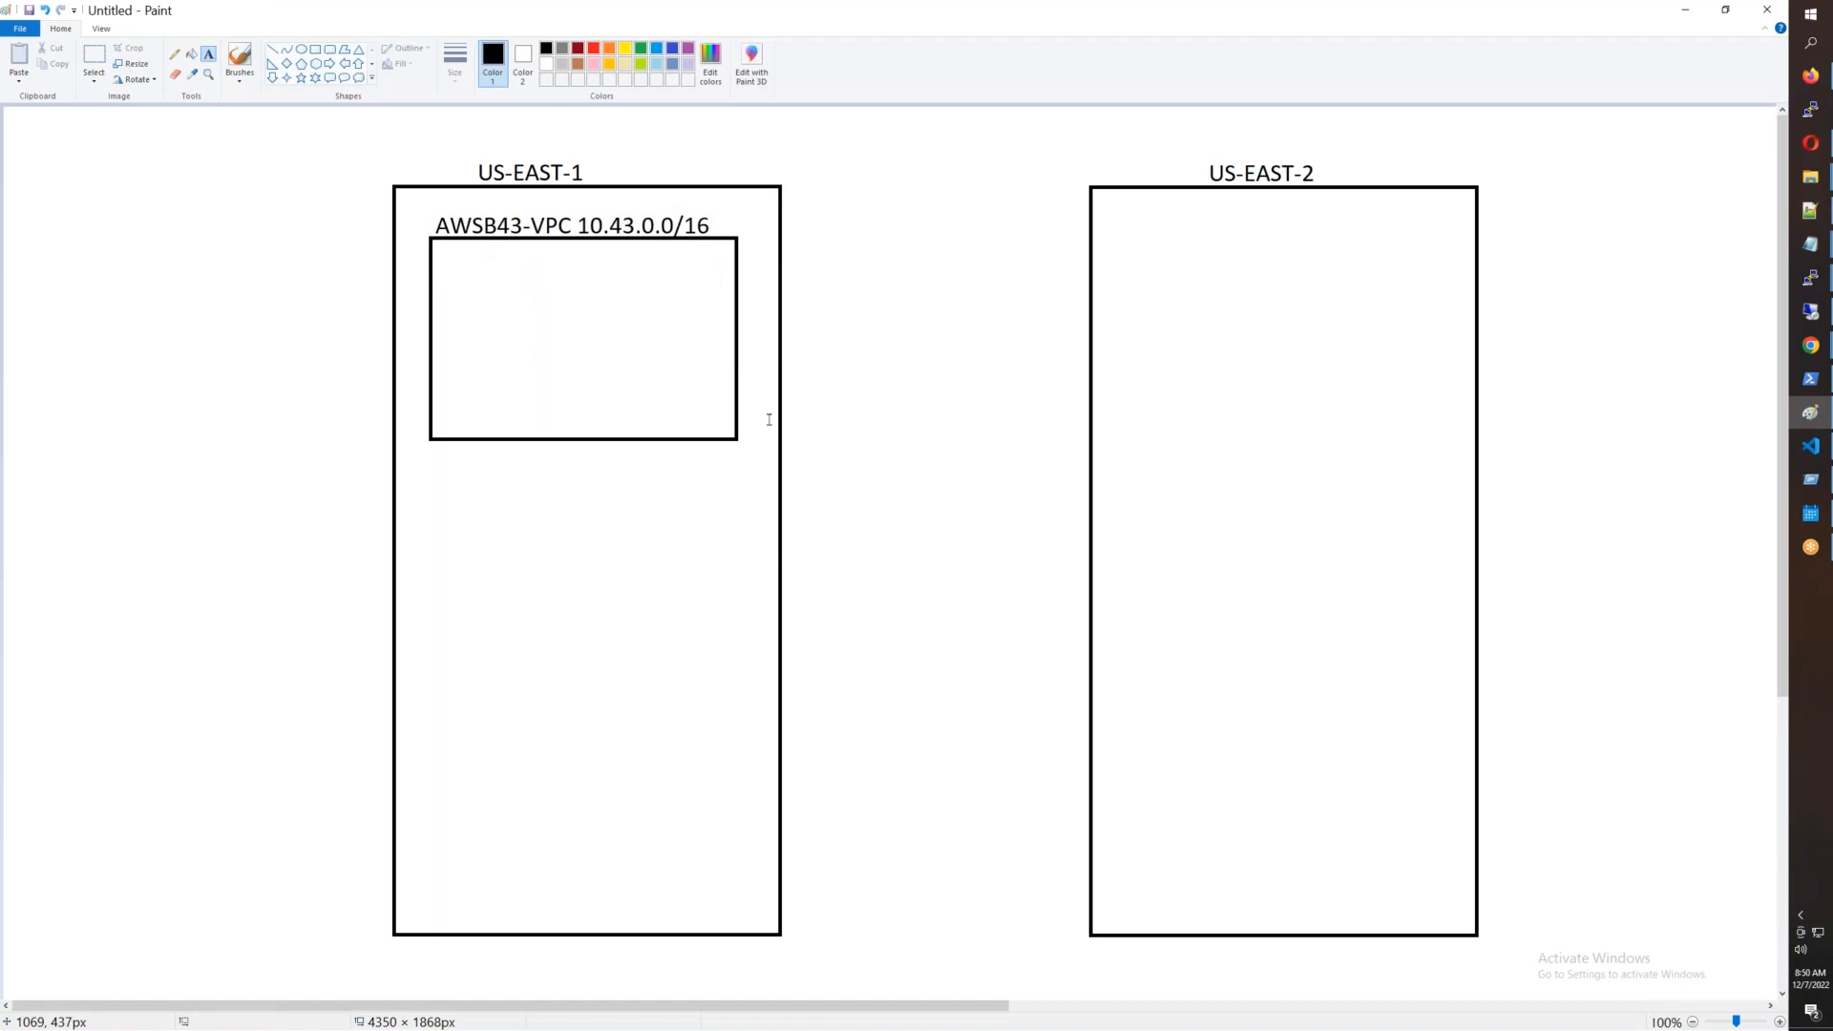
# Step: Switch to Firefox, open the list of existing VPCs in N. Virginia and highlight the name AWSB28-VPC
pyautogui.hotkey('alt', 'Tab')
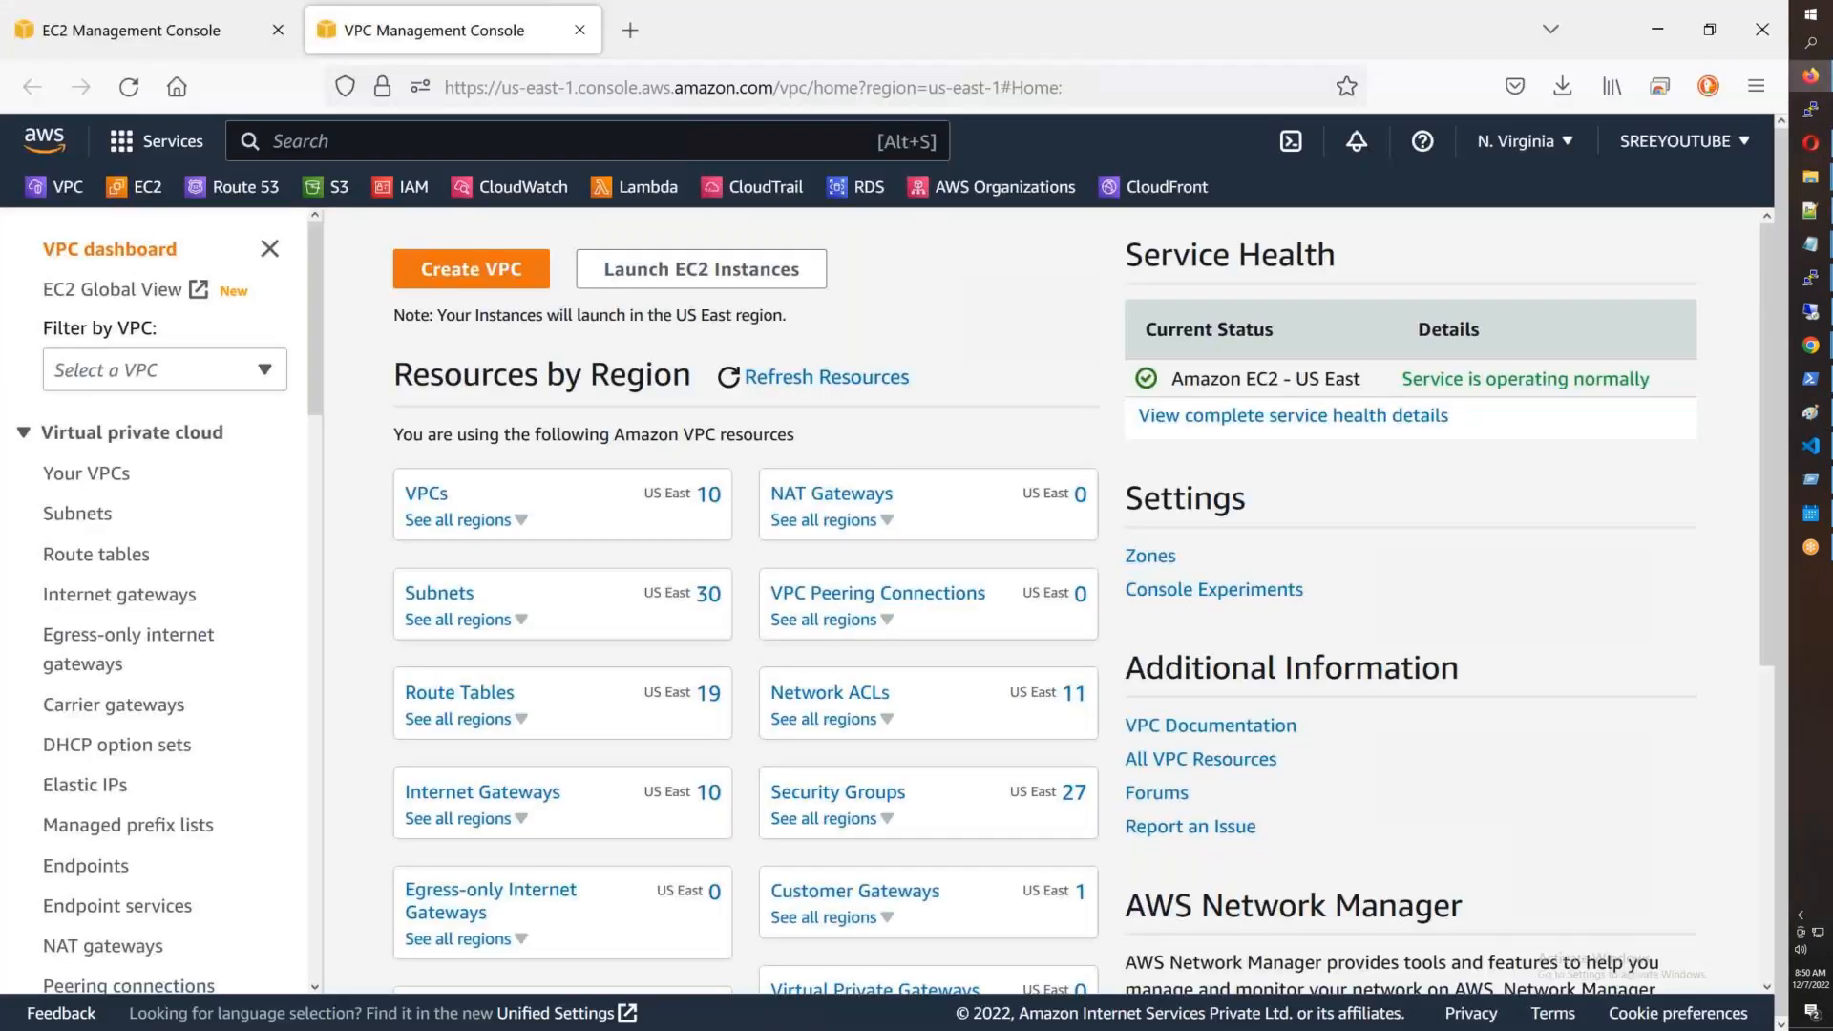
pyautogui.click(90, 478)
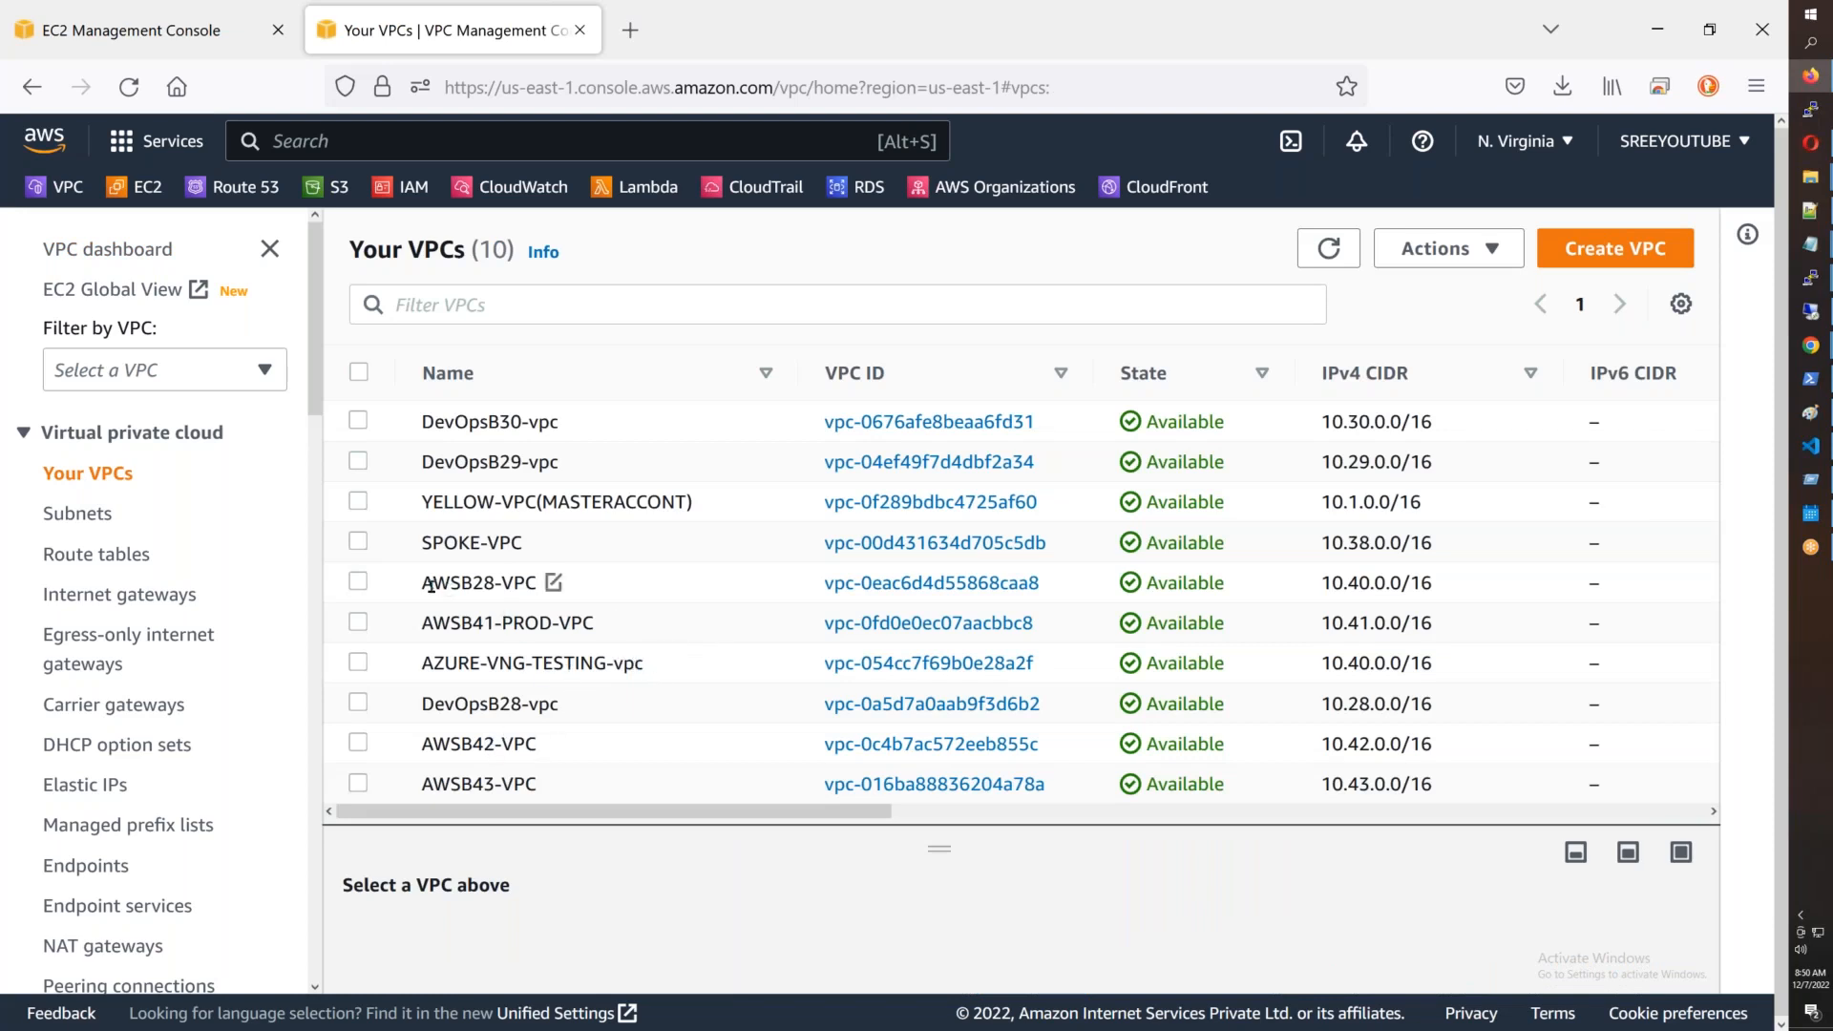
pyautogui.moveTo(425, 584); pyautogui.dragTo(535, 585)
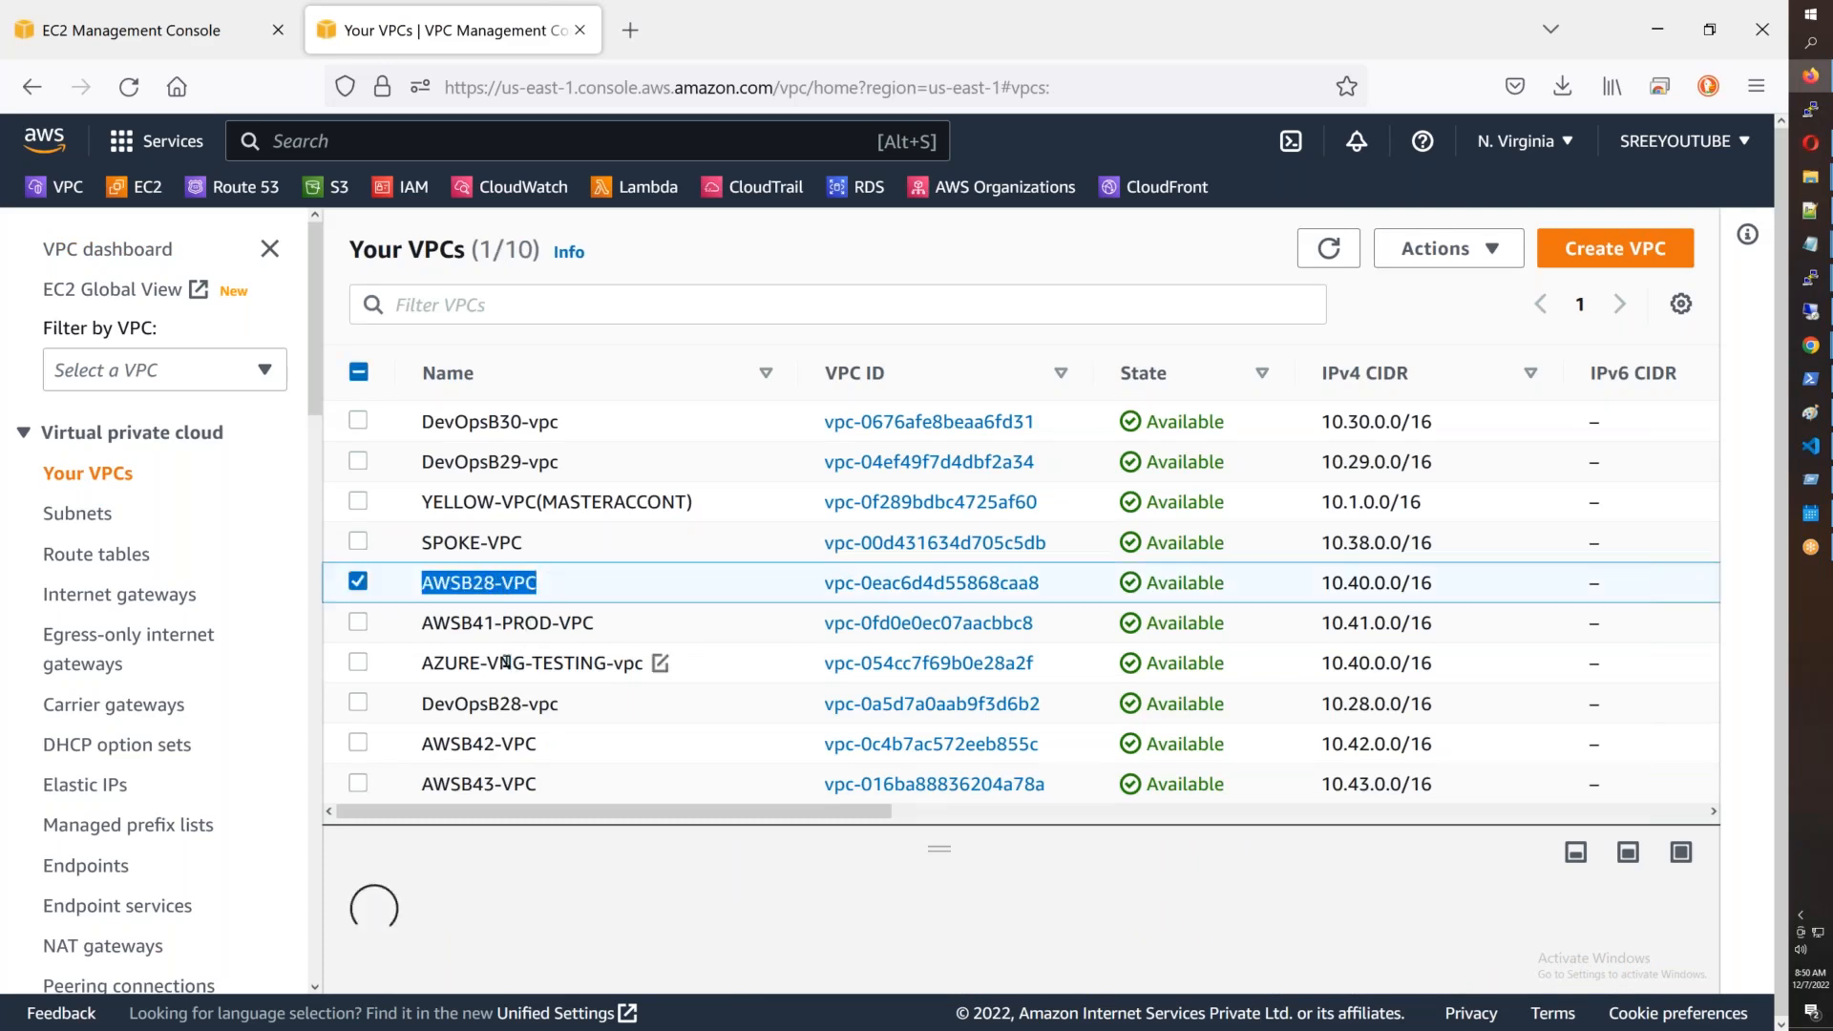
pyautogui.hotkey('alt', 'Tab')
pyautogui.hotkey('alt', 'Tab')
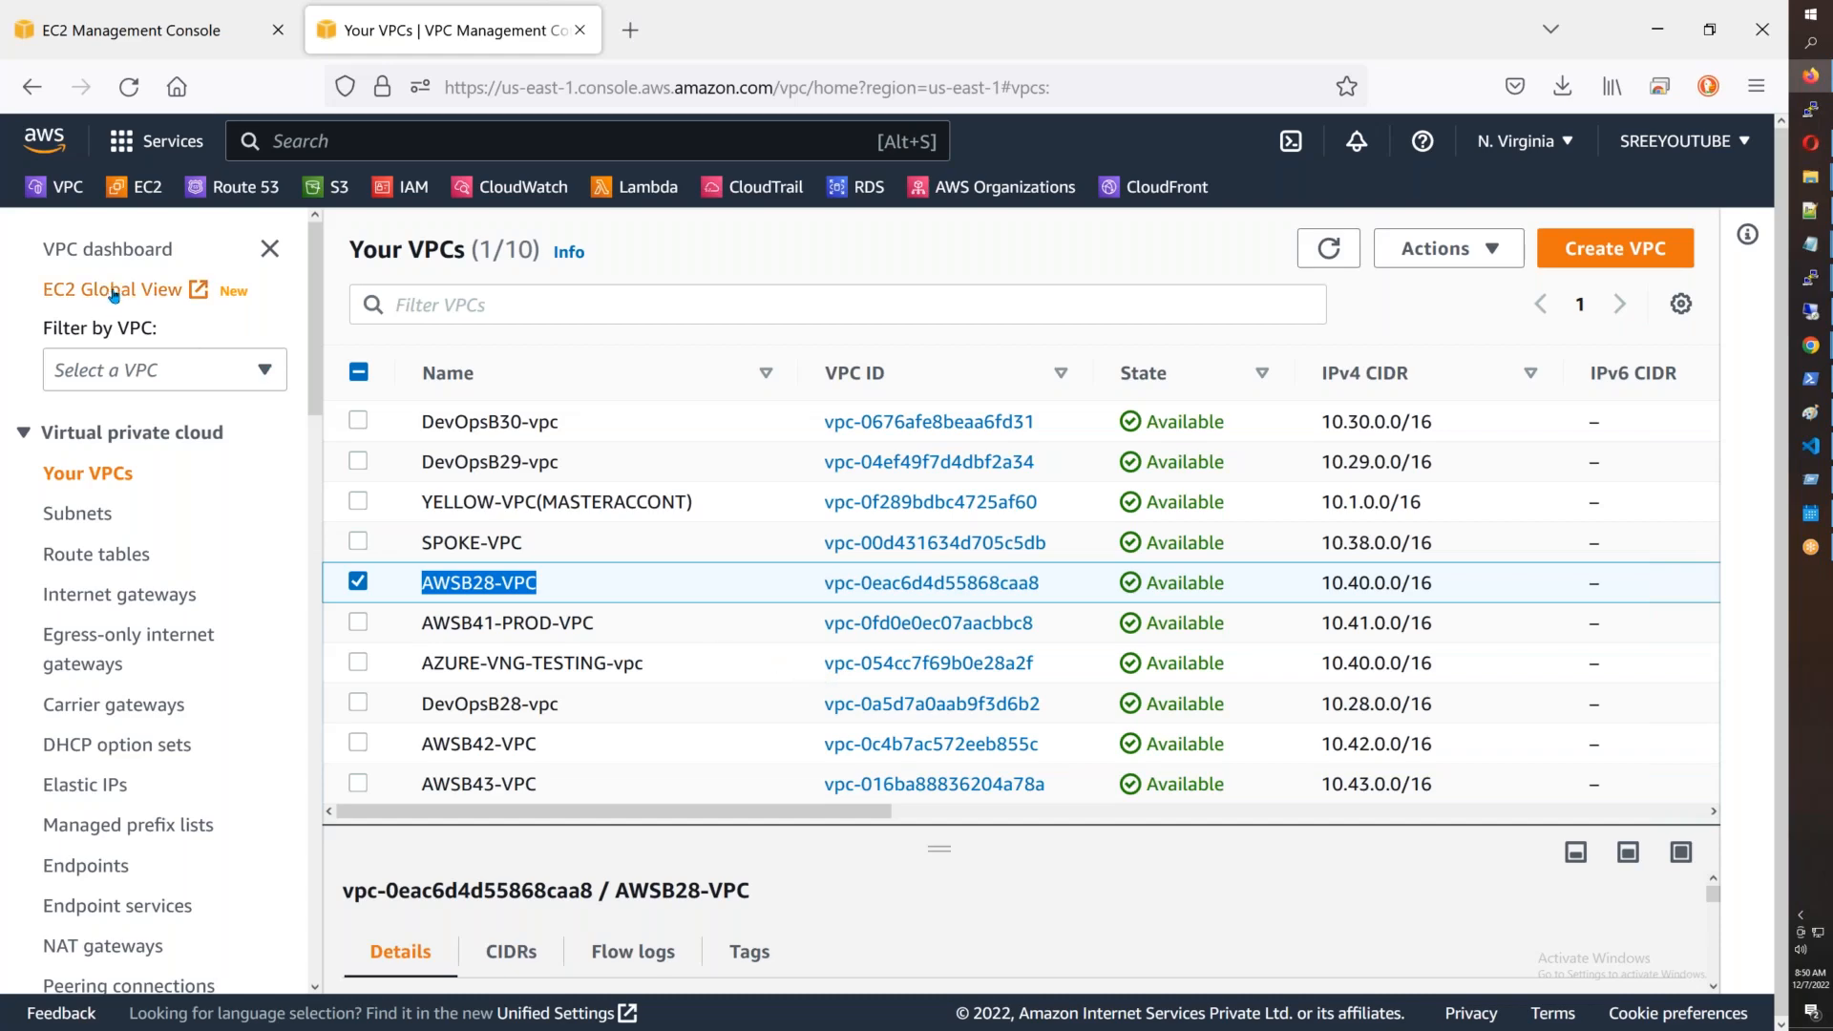
# Step: Open the Create VPC form from the VPC dashboard and reload the page after dismissing the error
pyautogui.click(105, 250)
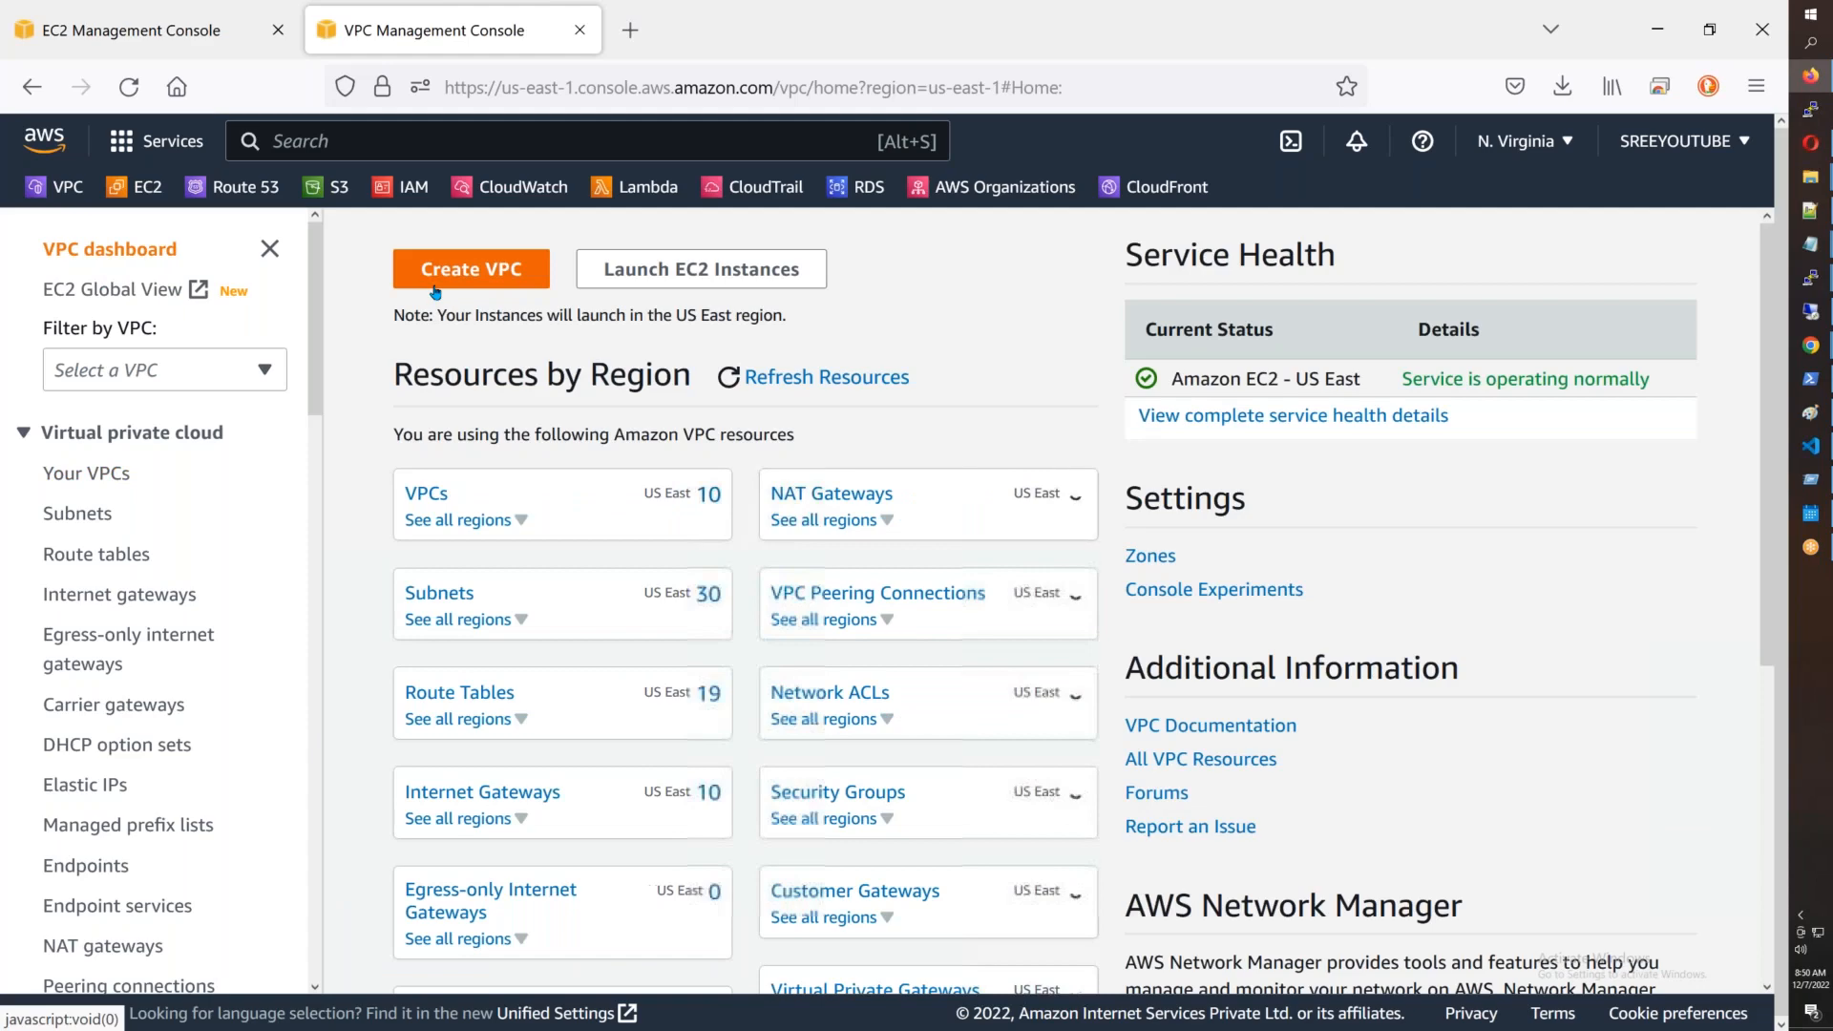
pyautogui.click(456, 282)
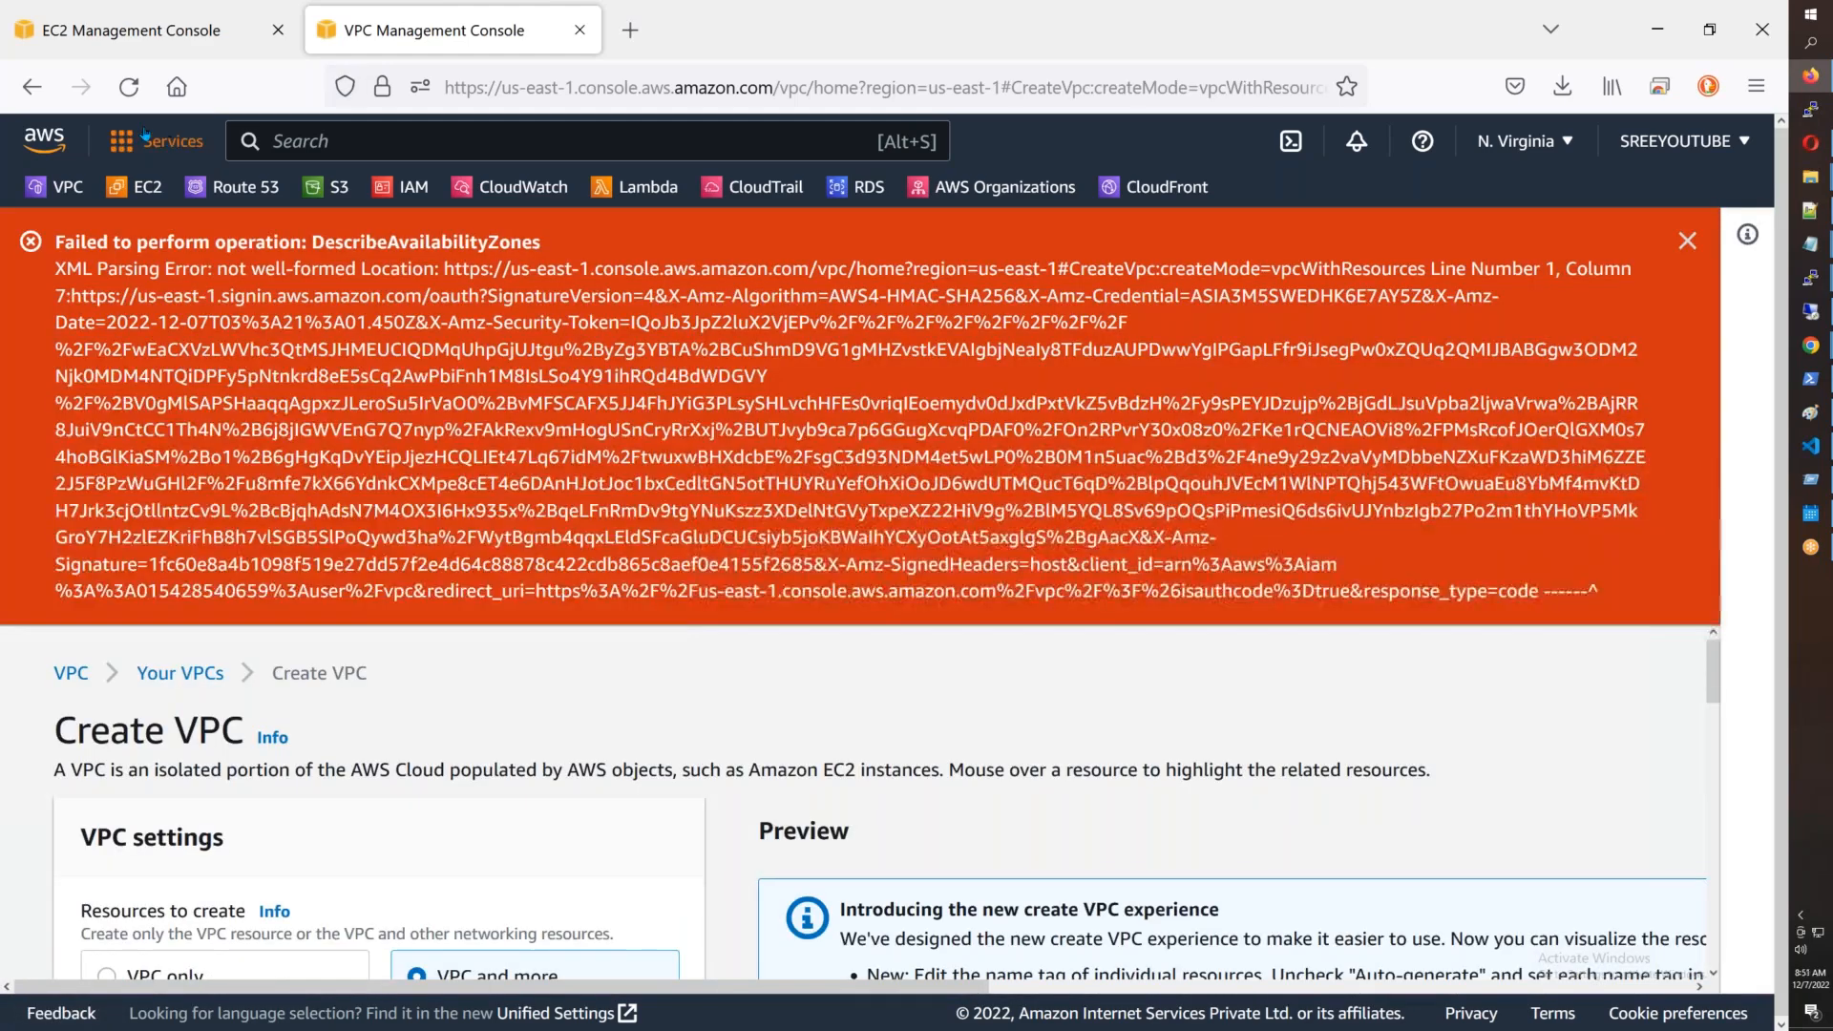
pyautogui.click(1688, 241)
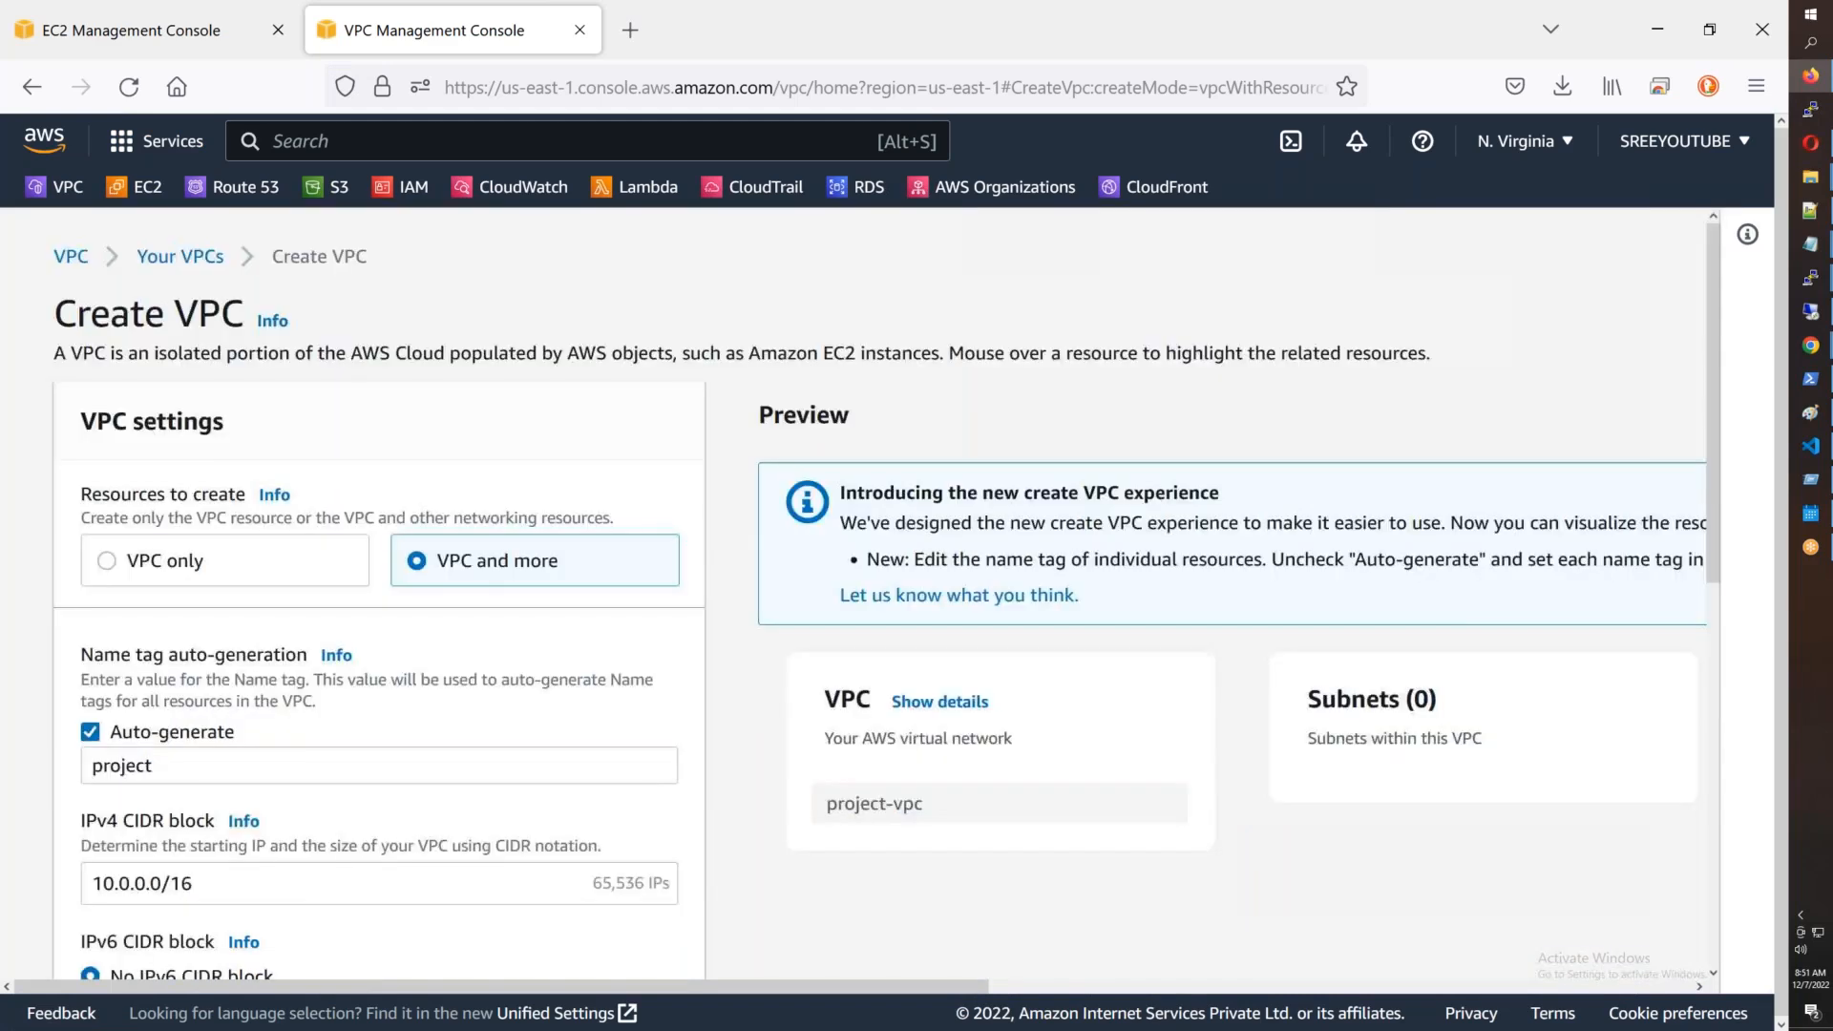
pyautogui.click(132, 88)
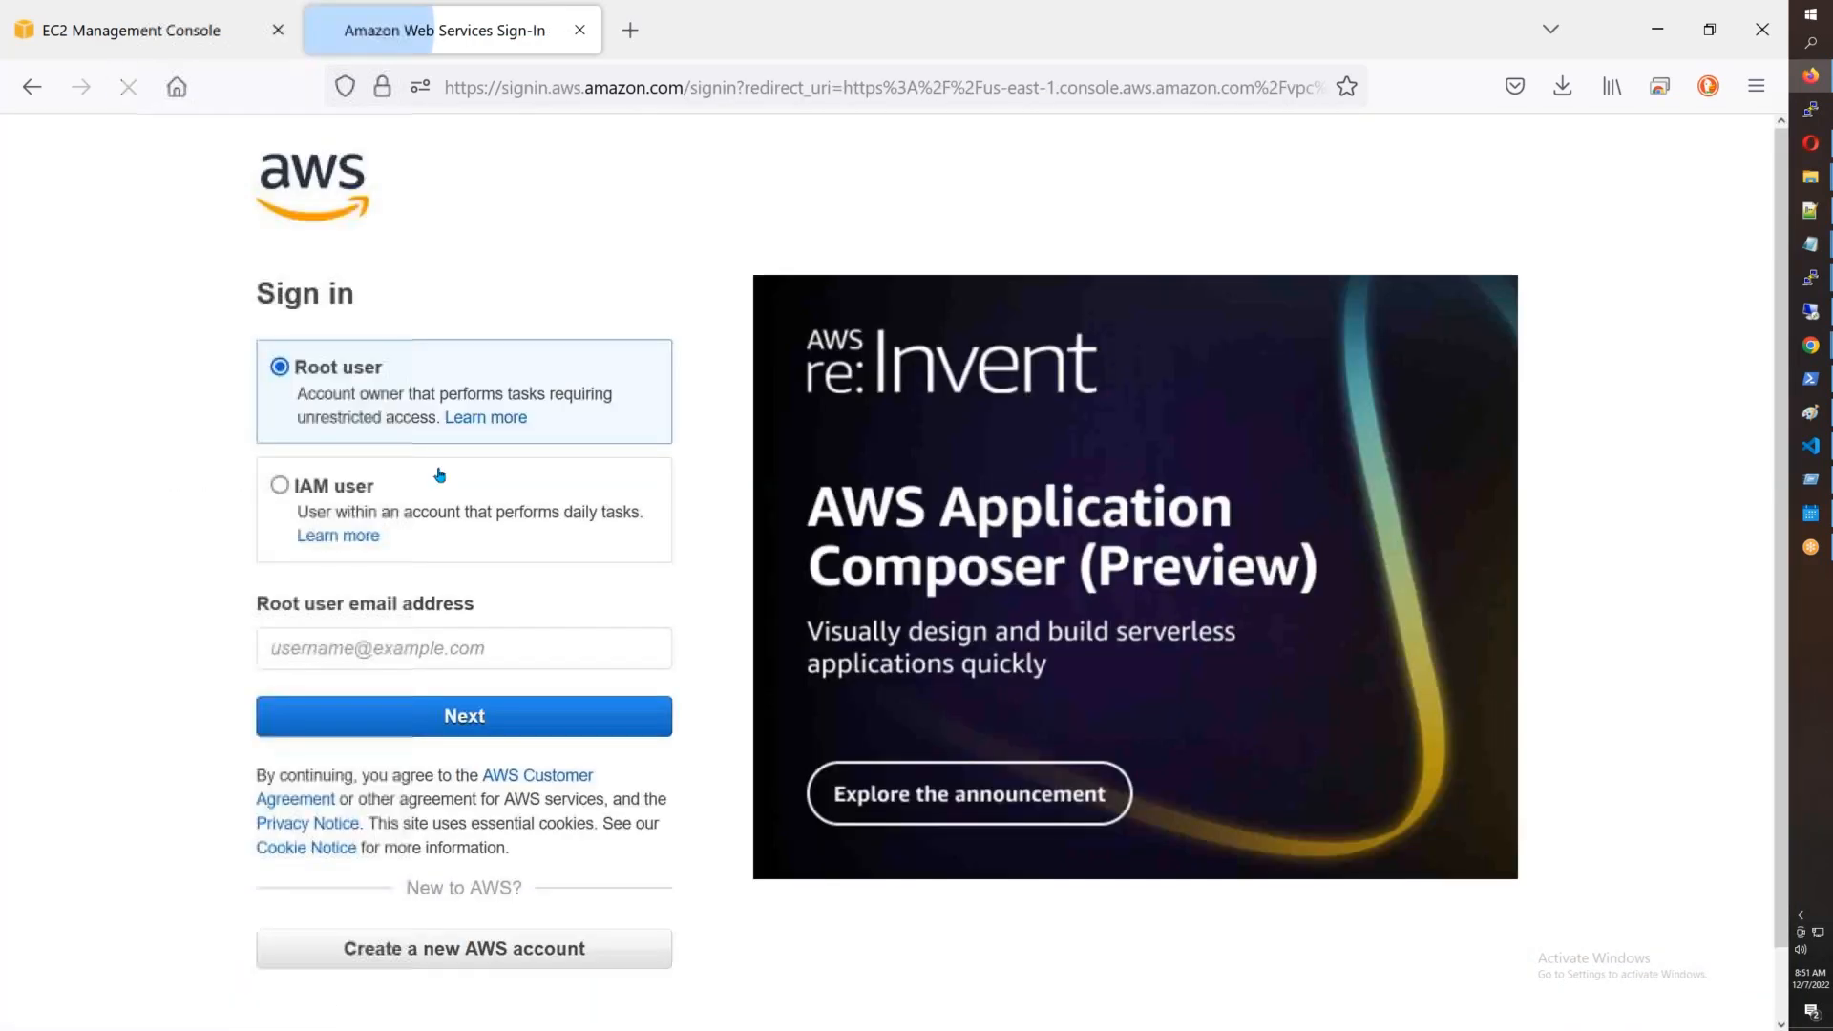
# Step: Sign in to AWS as root user with the account's email address, the password and the MFA code
pyautogui.click(341, 643)
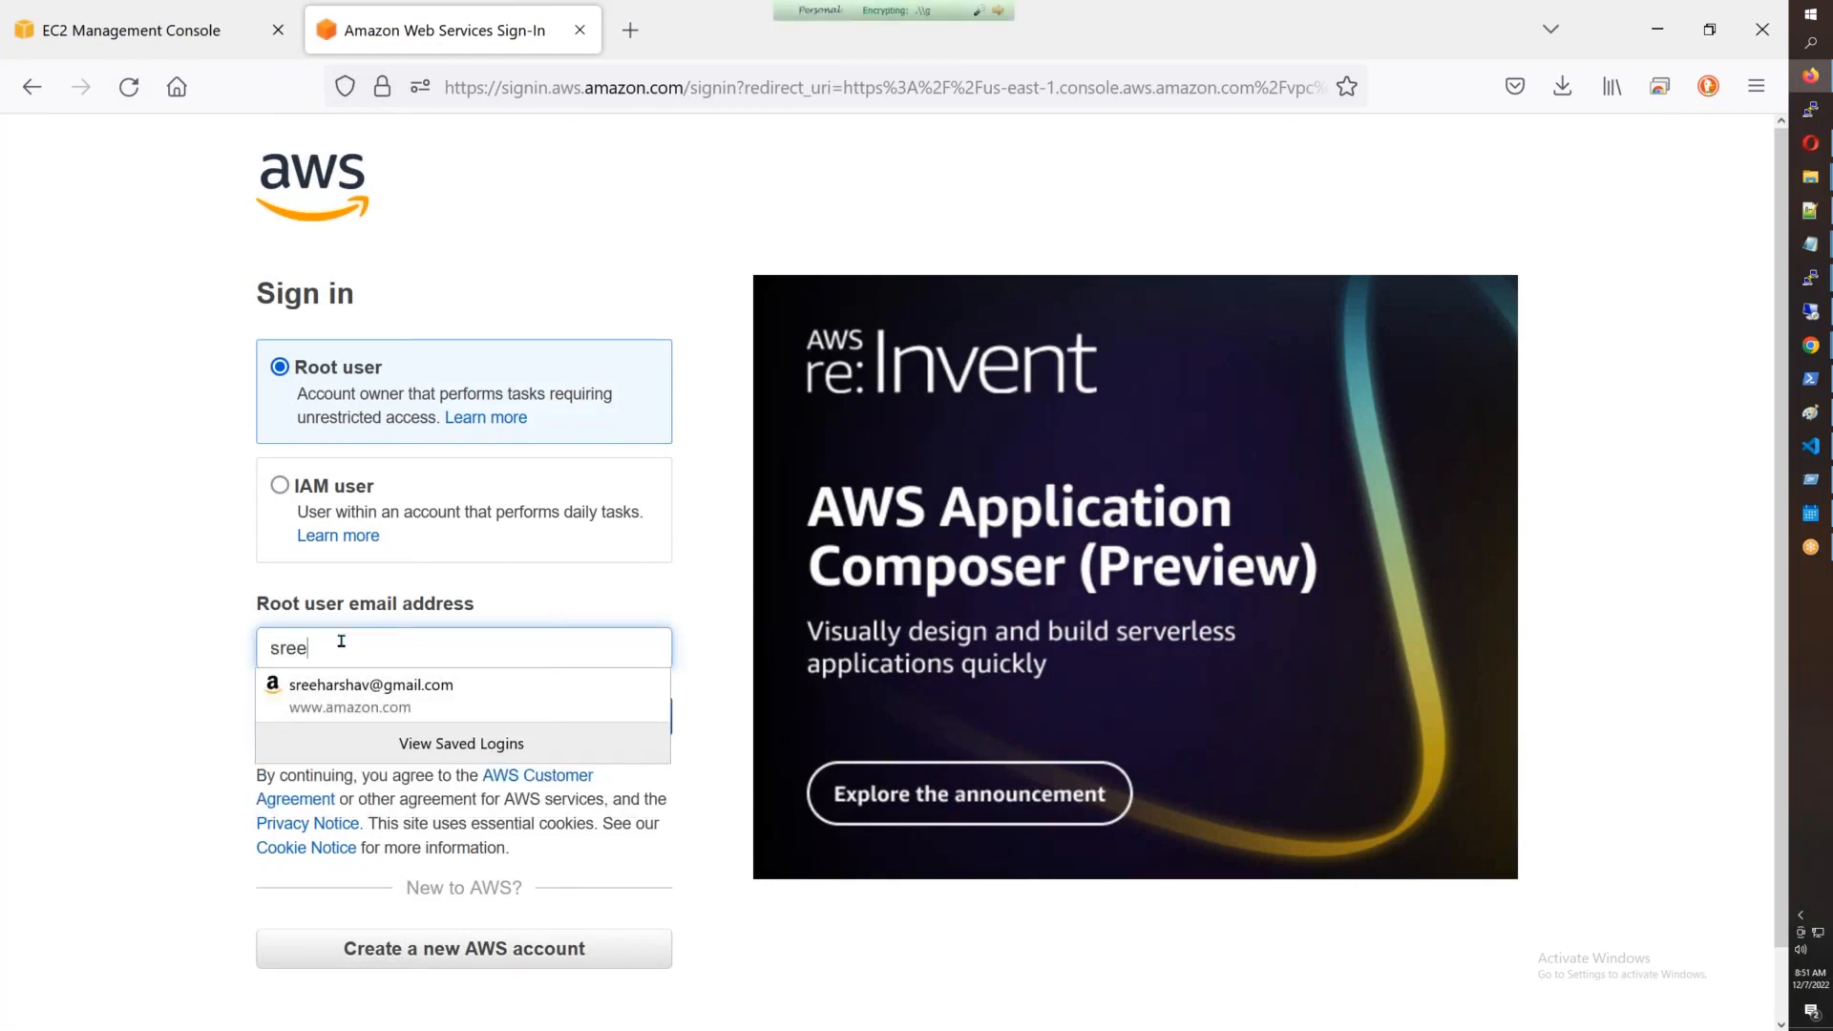
pyautogui.press('Return')
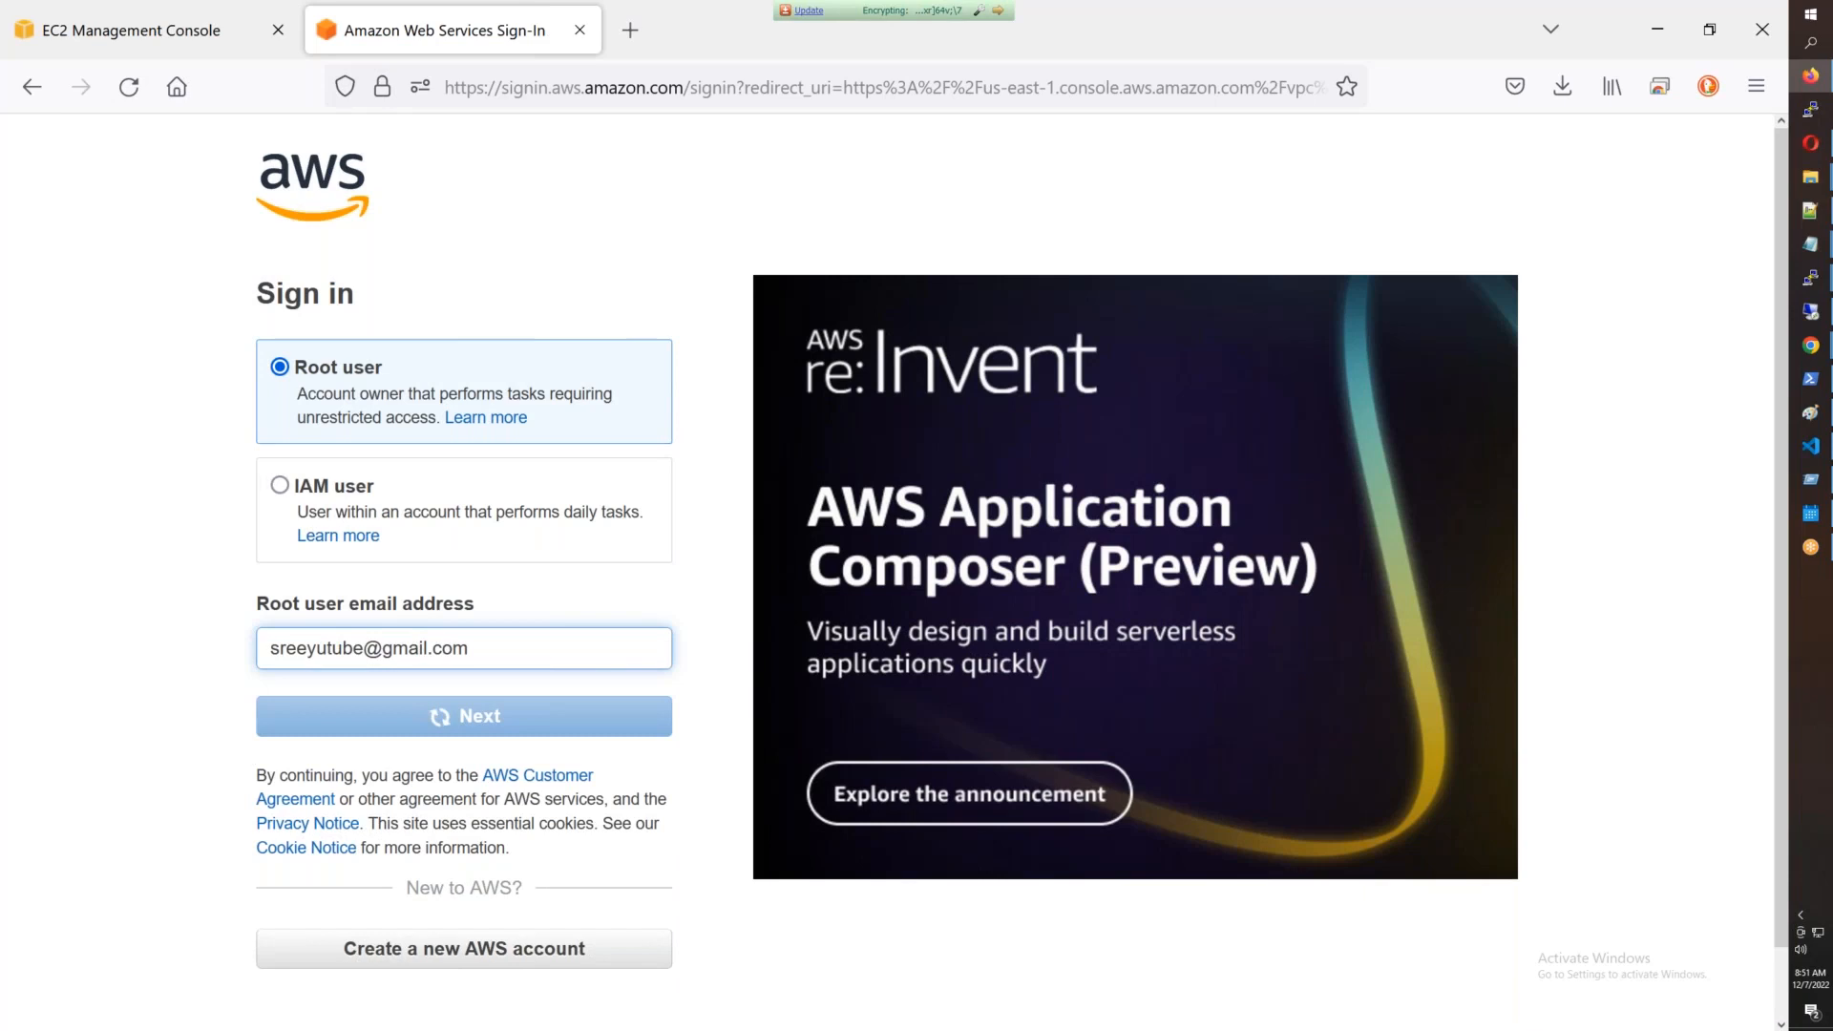
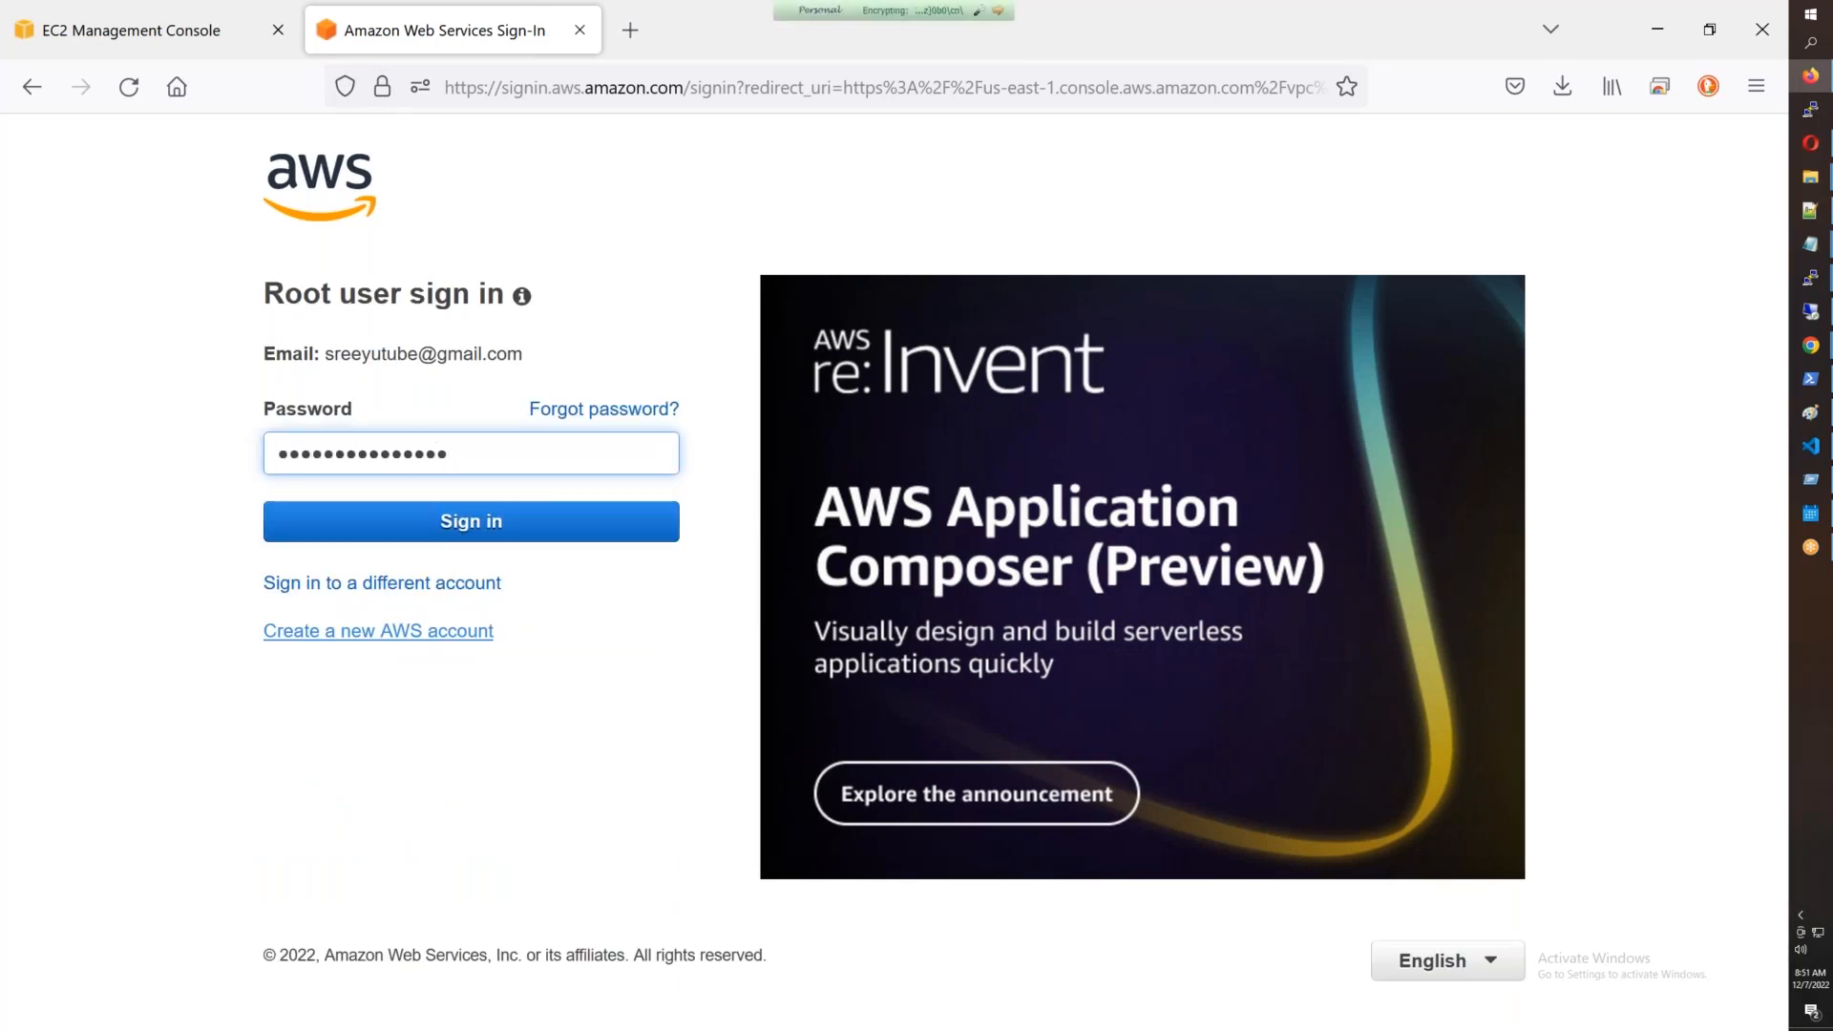
pyautogui.press('Return')
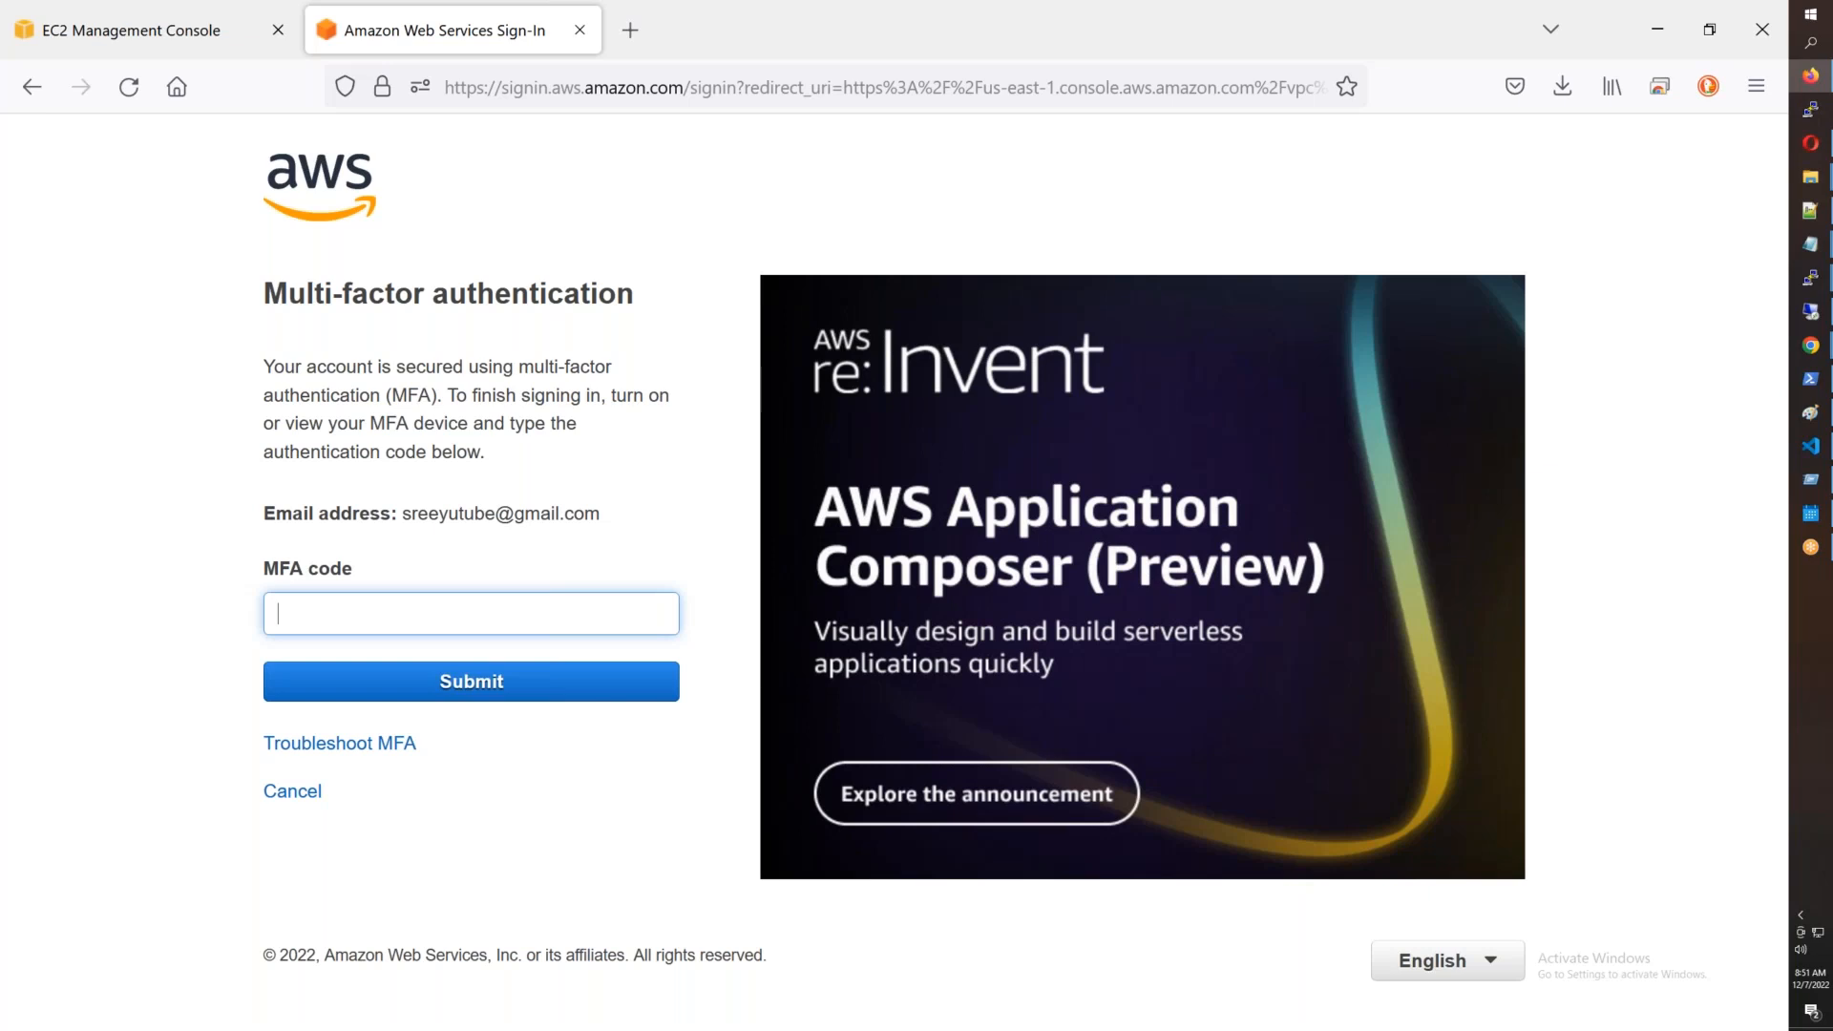
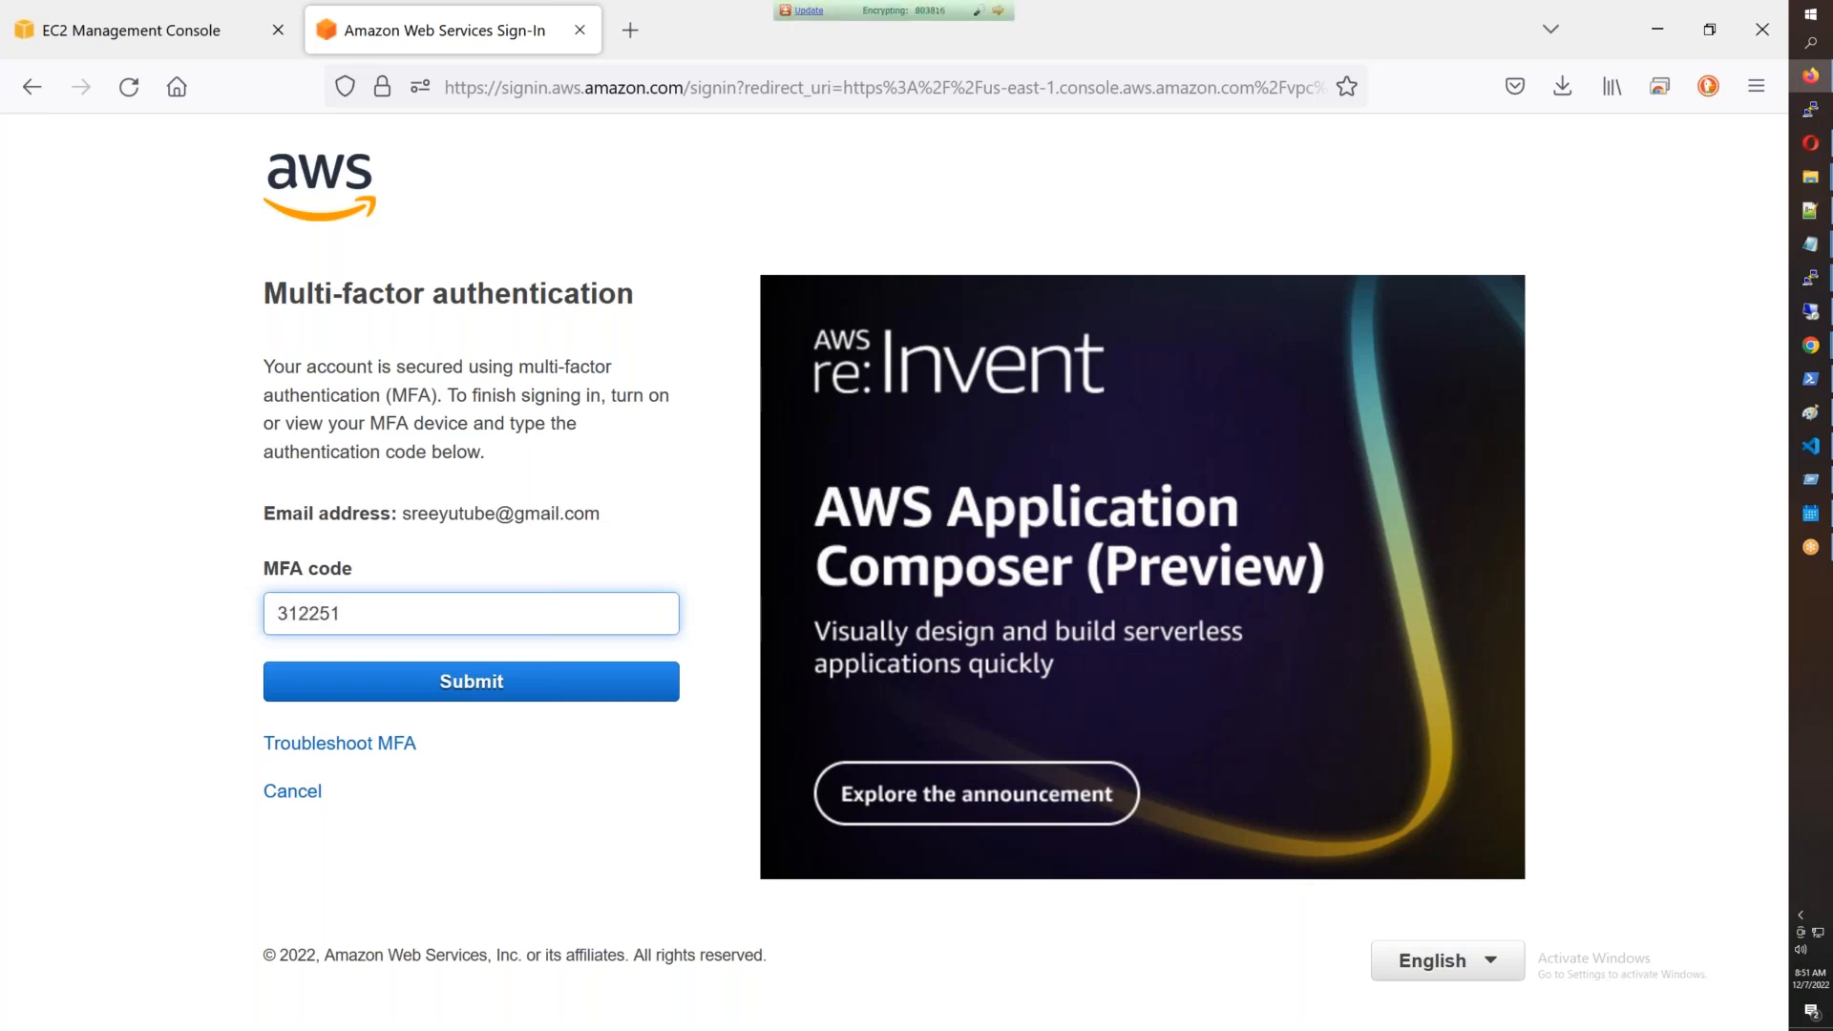
pyautogui.press('Return')
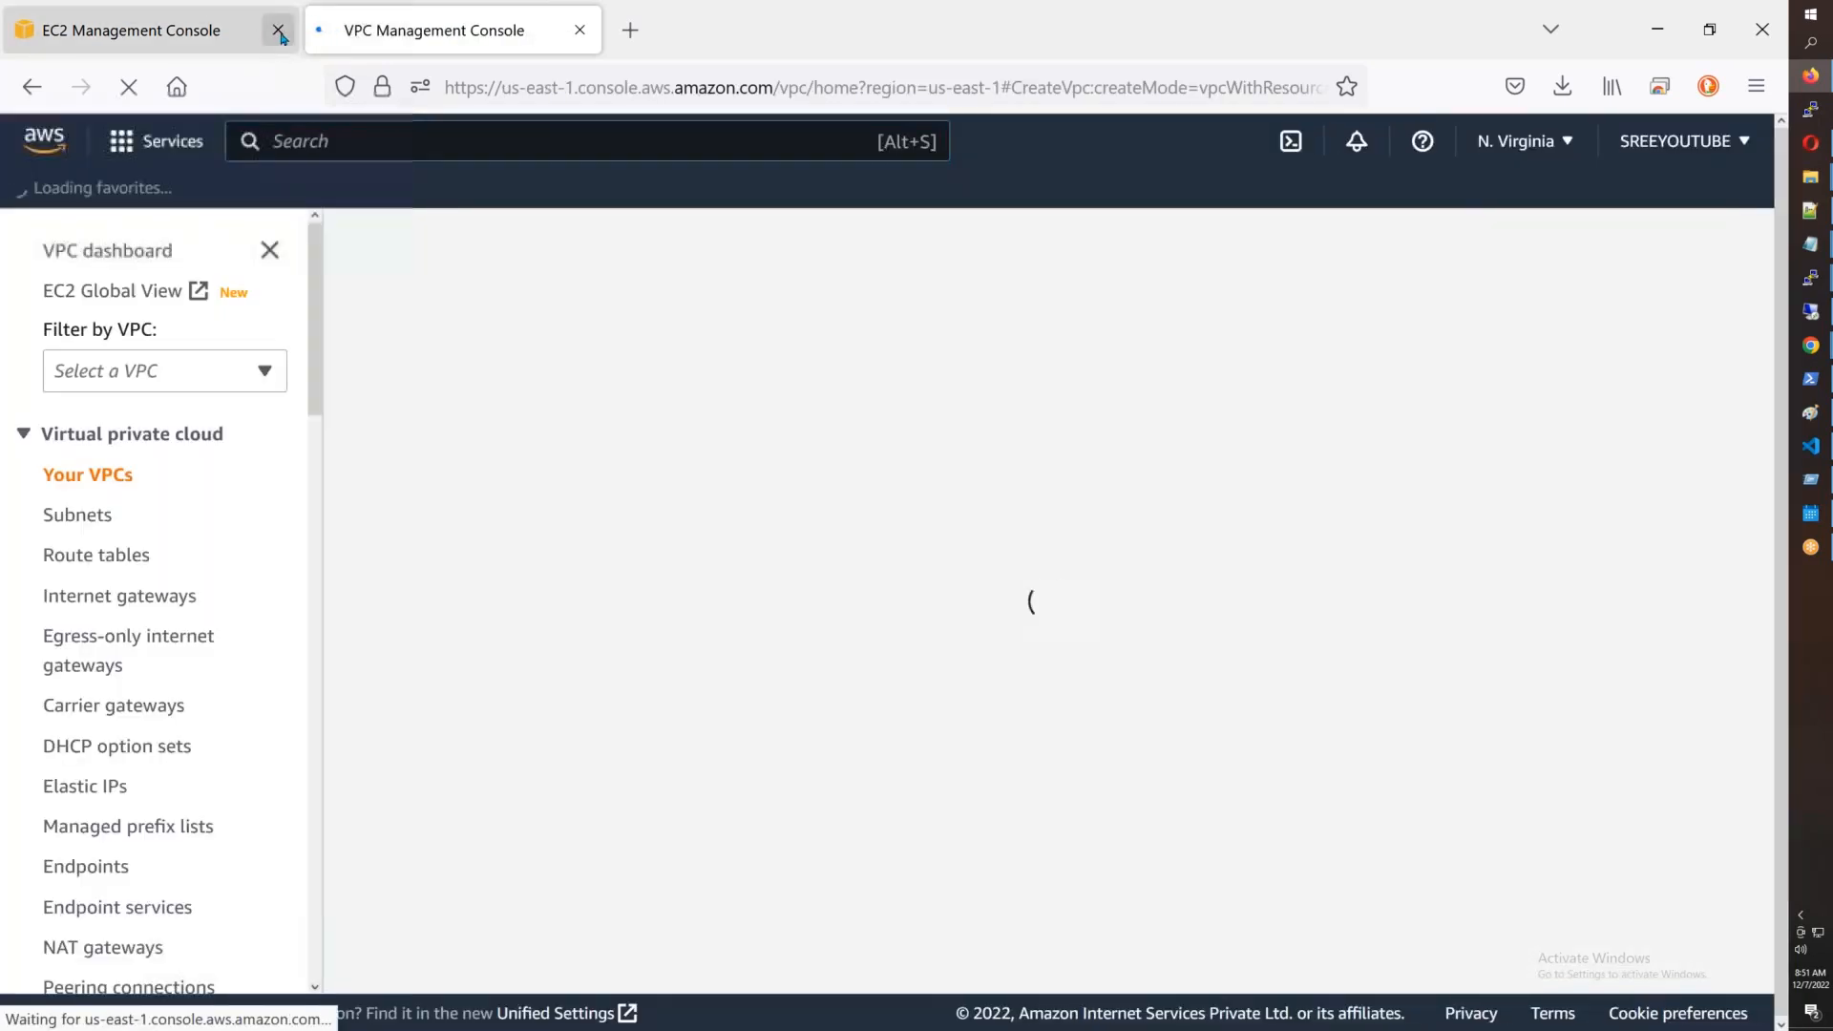
# Step: Check the EC2 console's session, return to the VPC console and reopen the Create VPC form from the dashboard
pyautogui.click(203, 37)
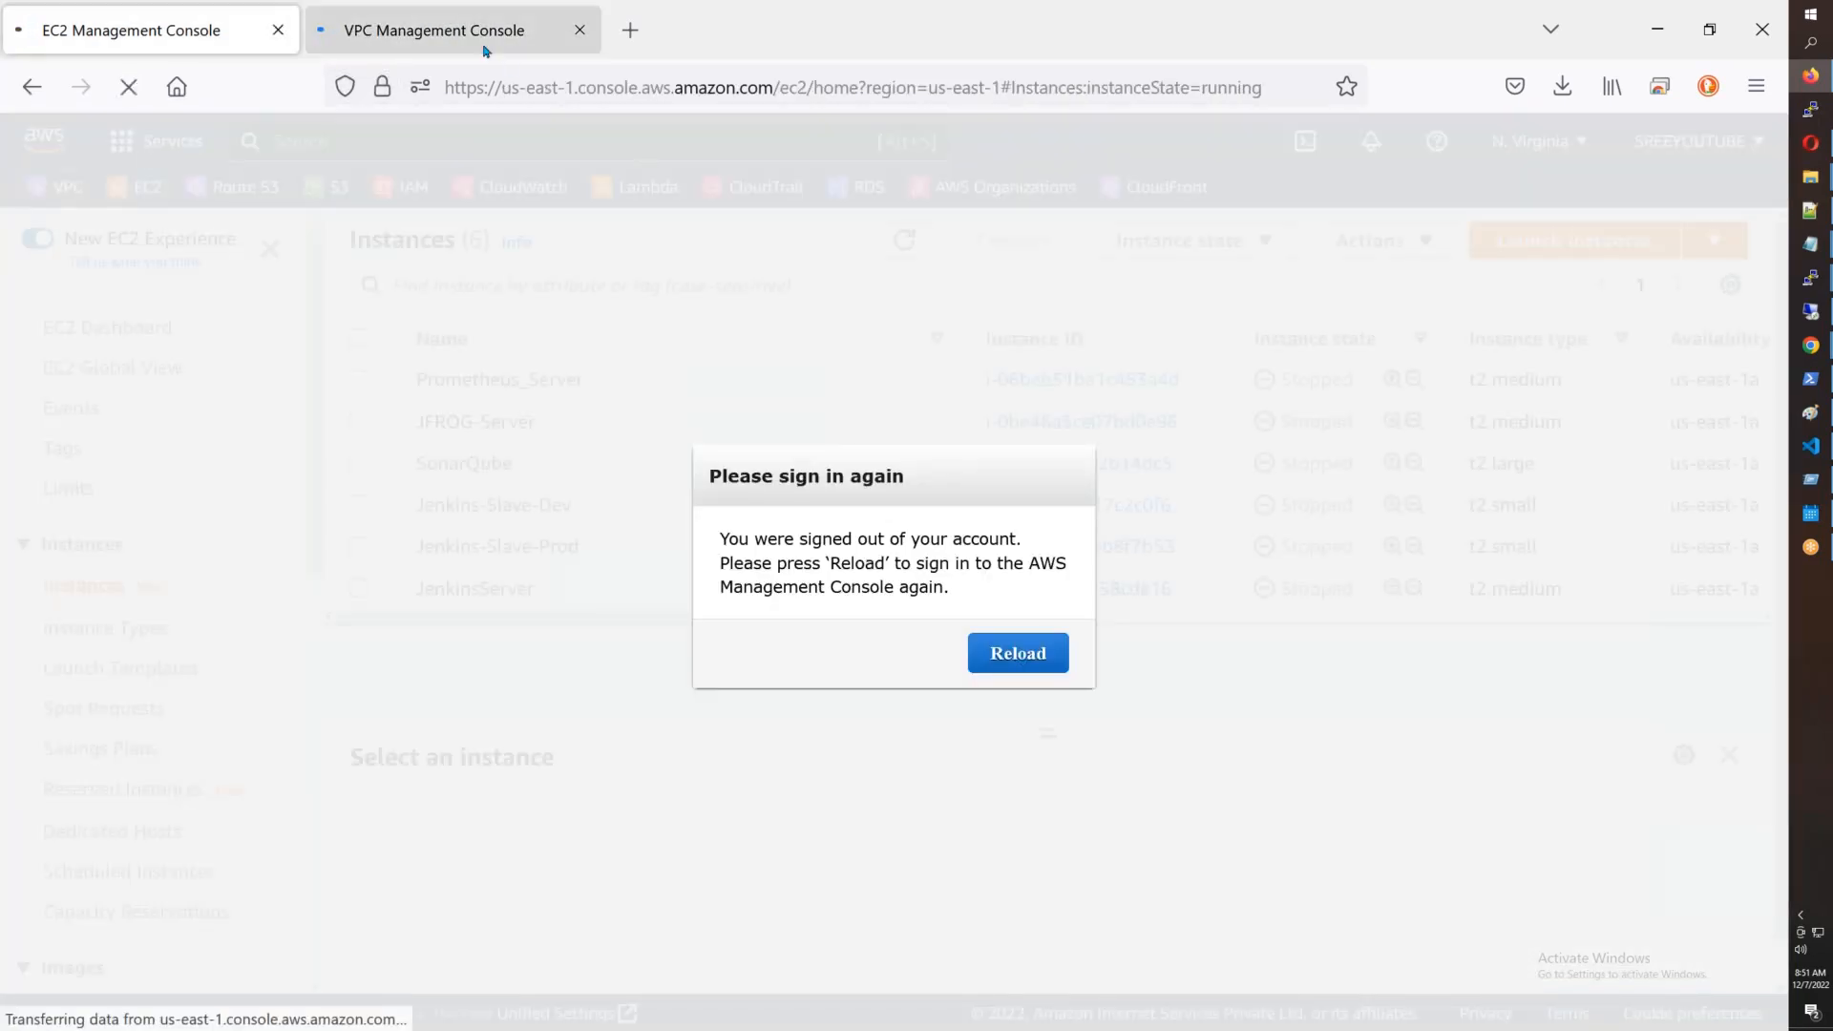
pyautogui.click(484, 38)
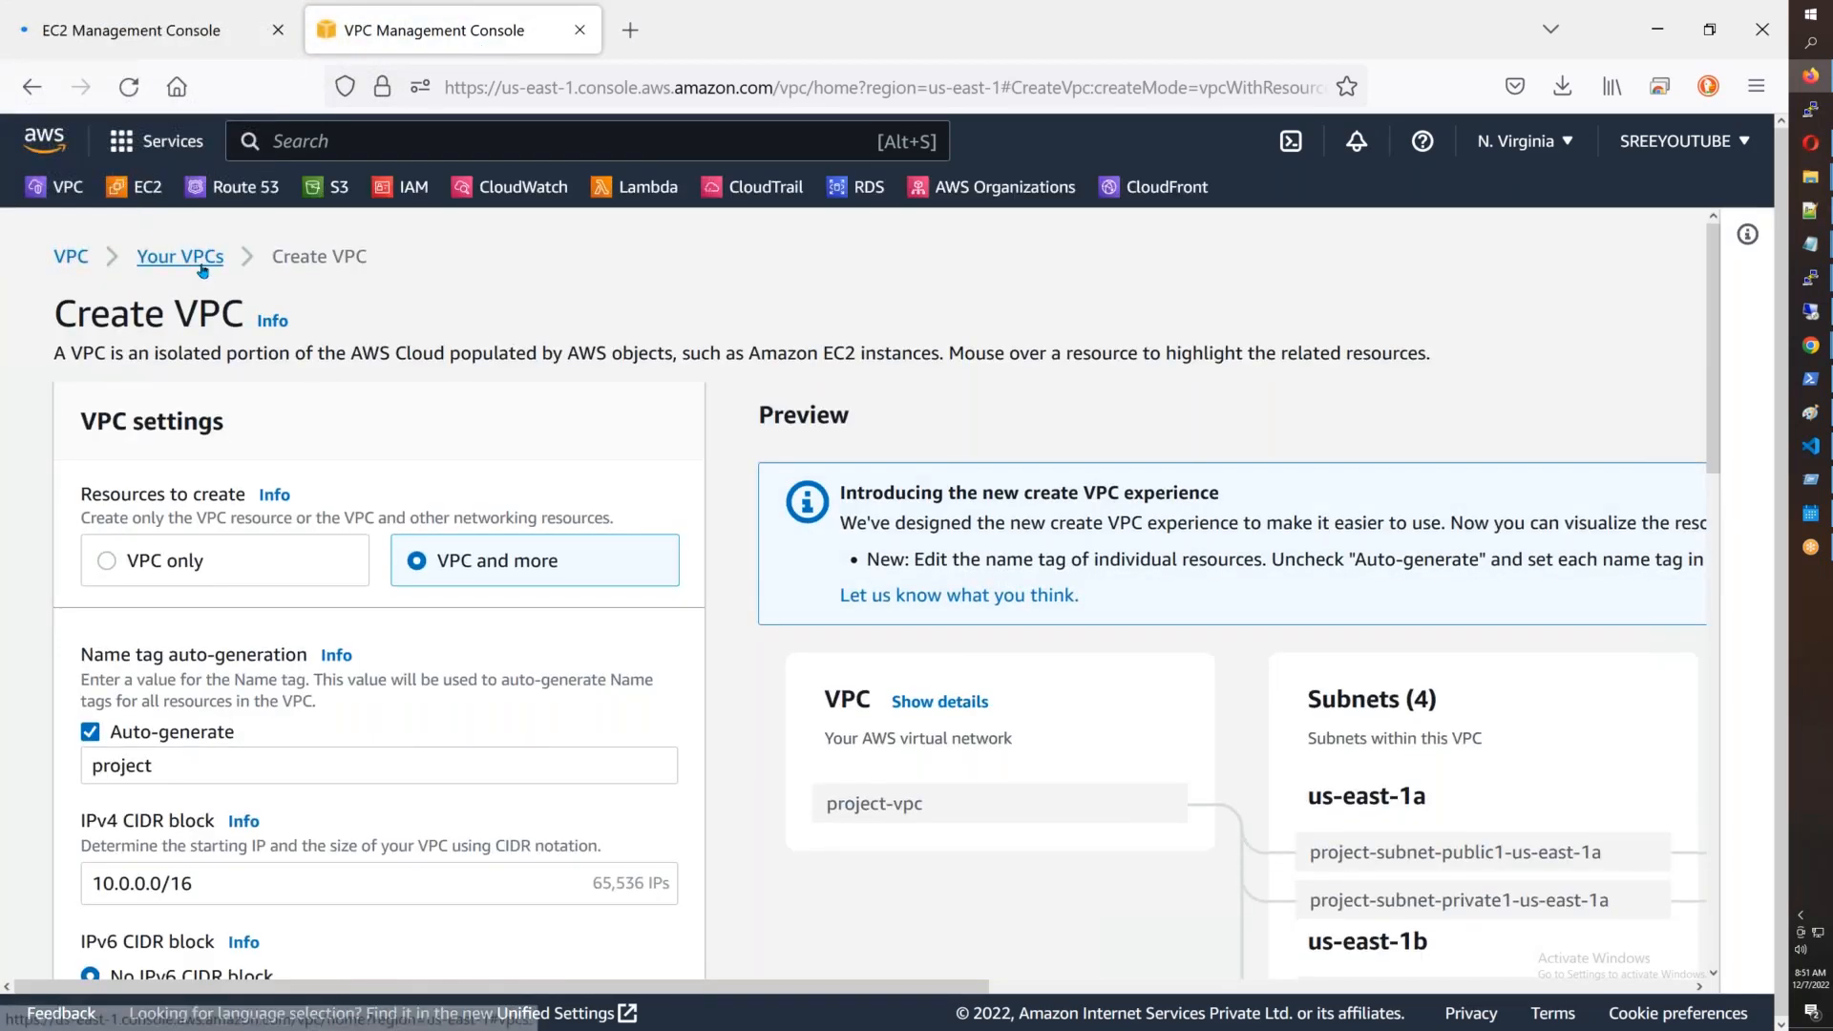
pyautogui.click(200, 268)
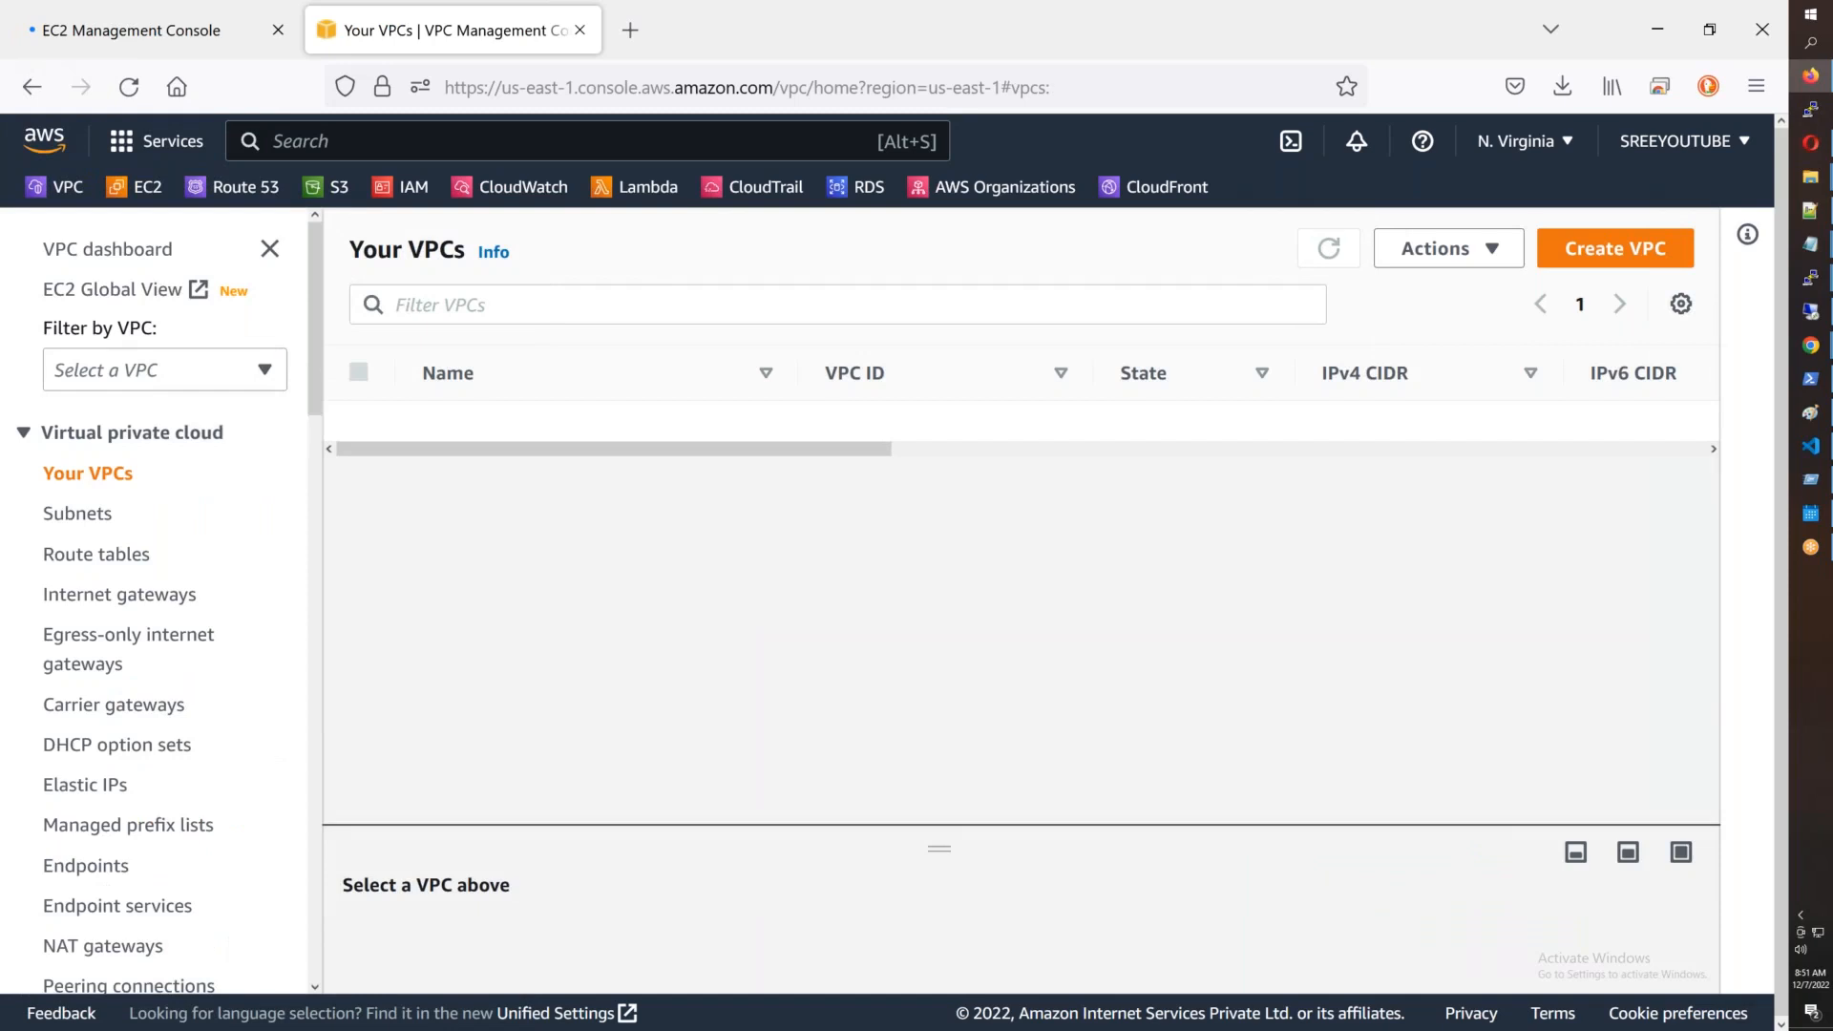
pyautogui.click(143, 250)
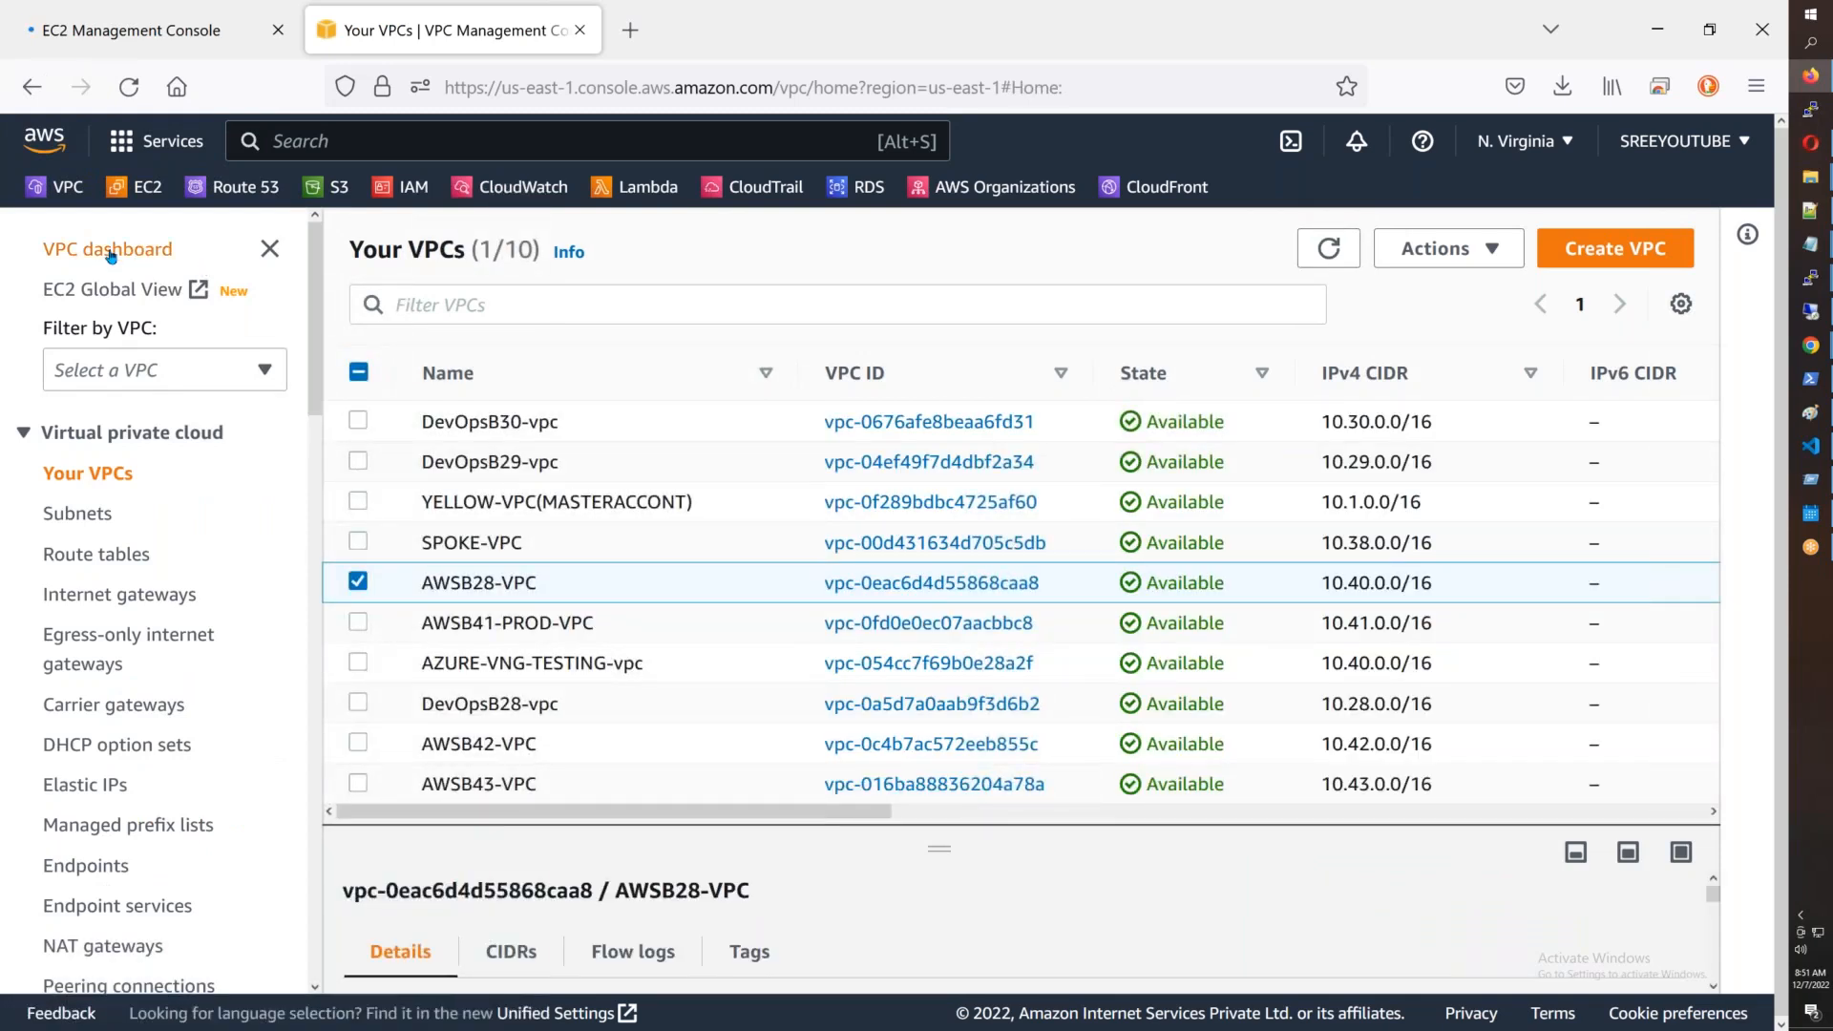
pyautogui.click(473, 274)
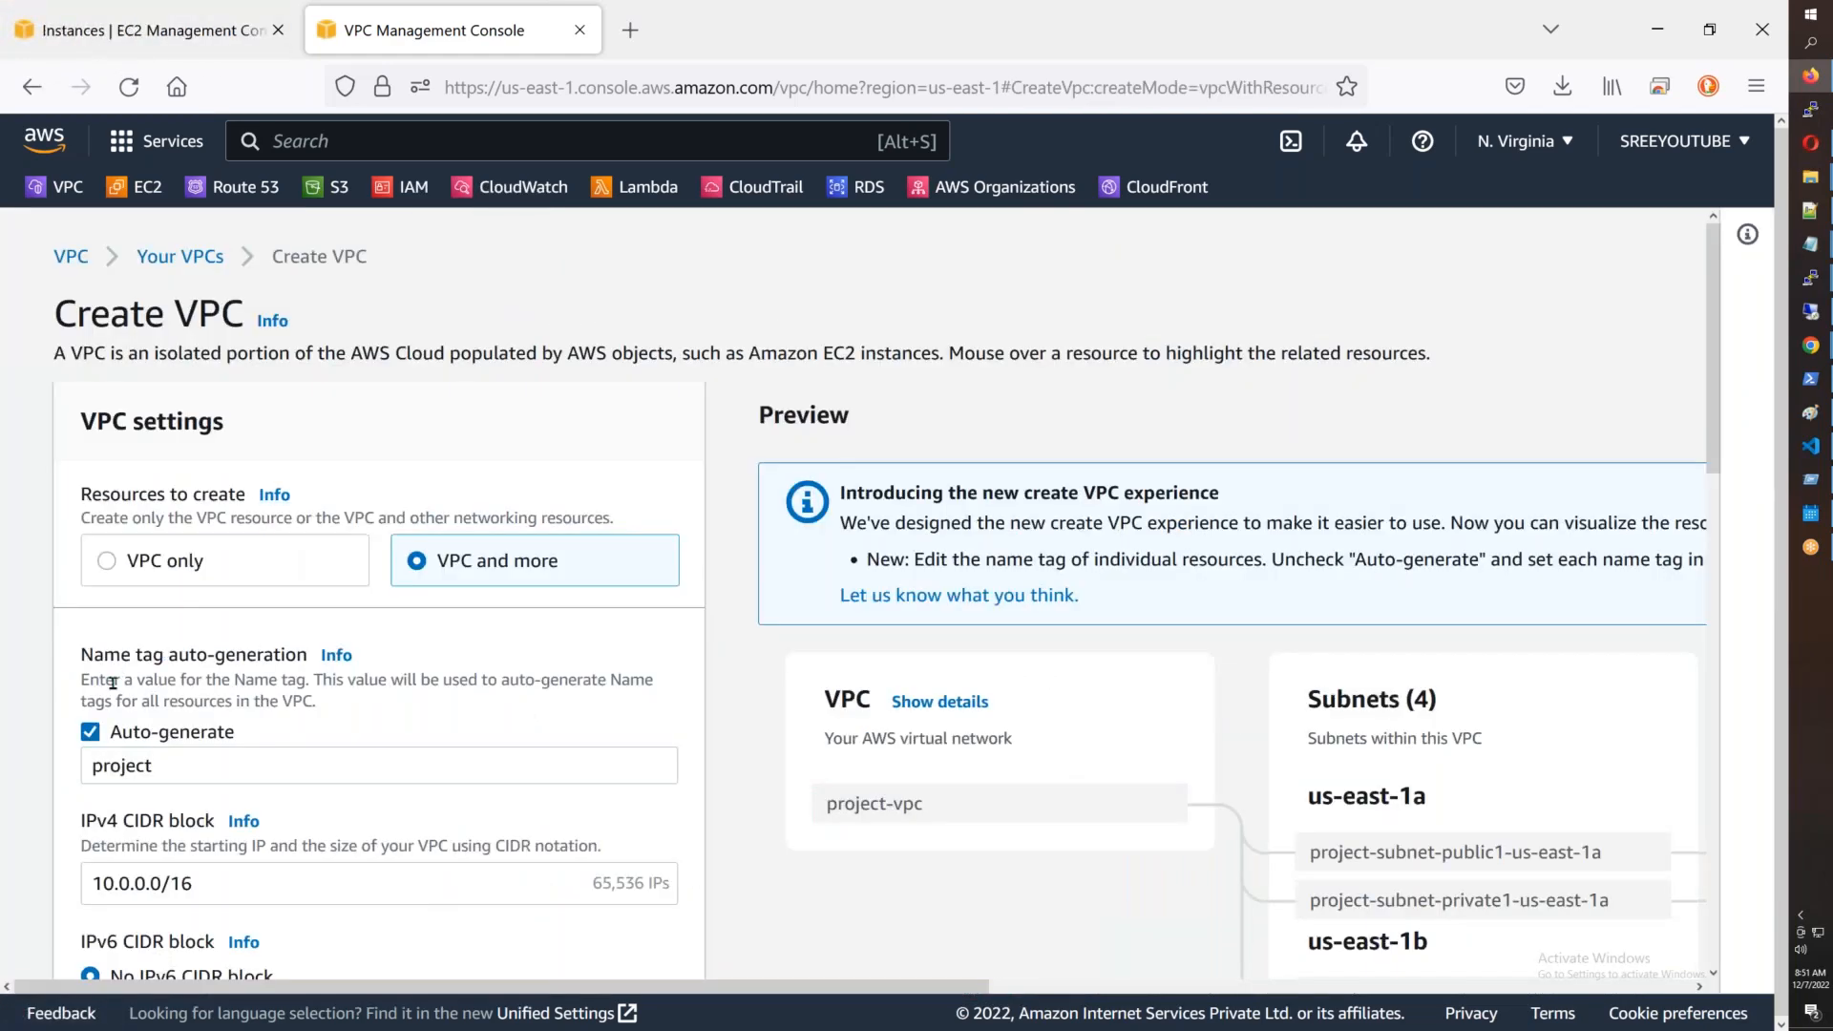
# Step: Keep name tag auto-generation enabled and set its base name to SUPERSTAR-VPC
pyautogui.scroll(-3, 113, 683)
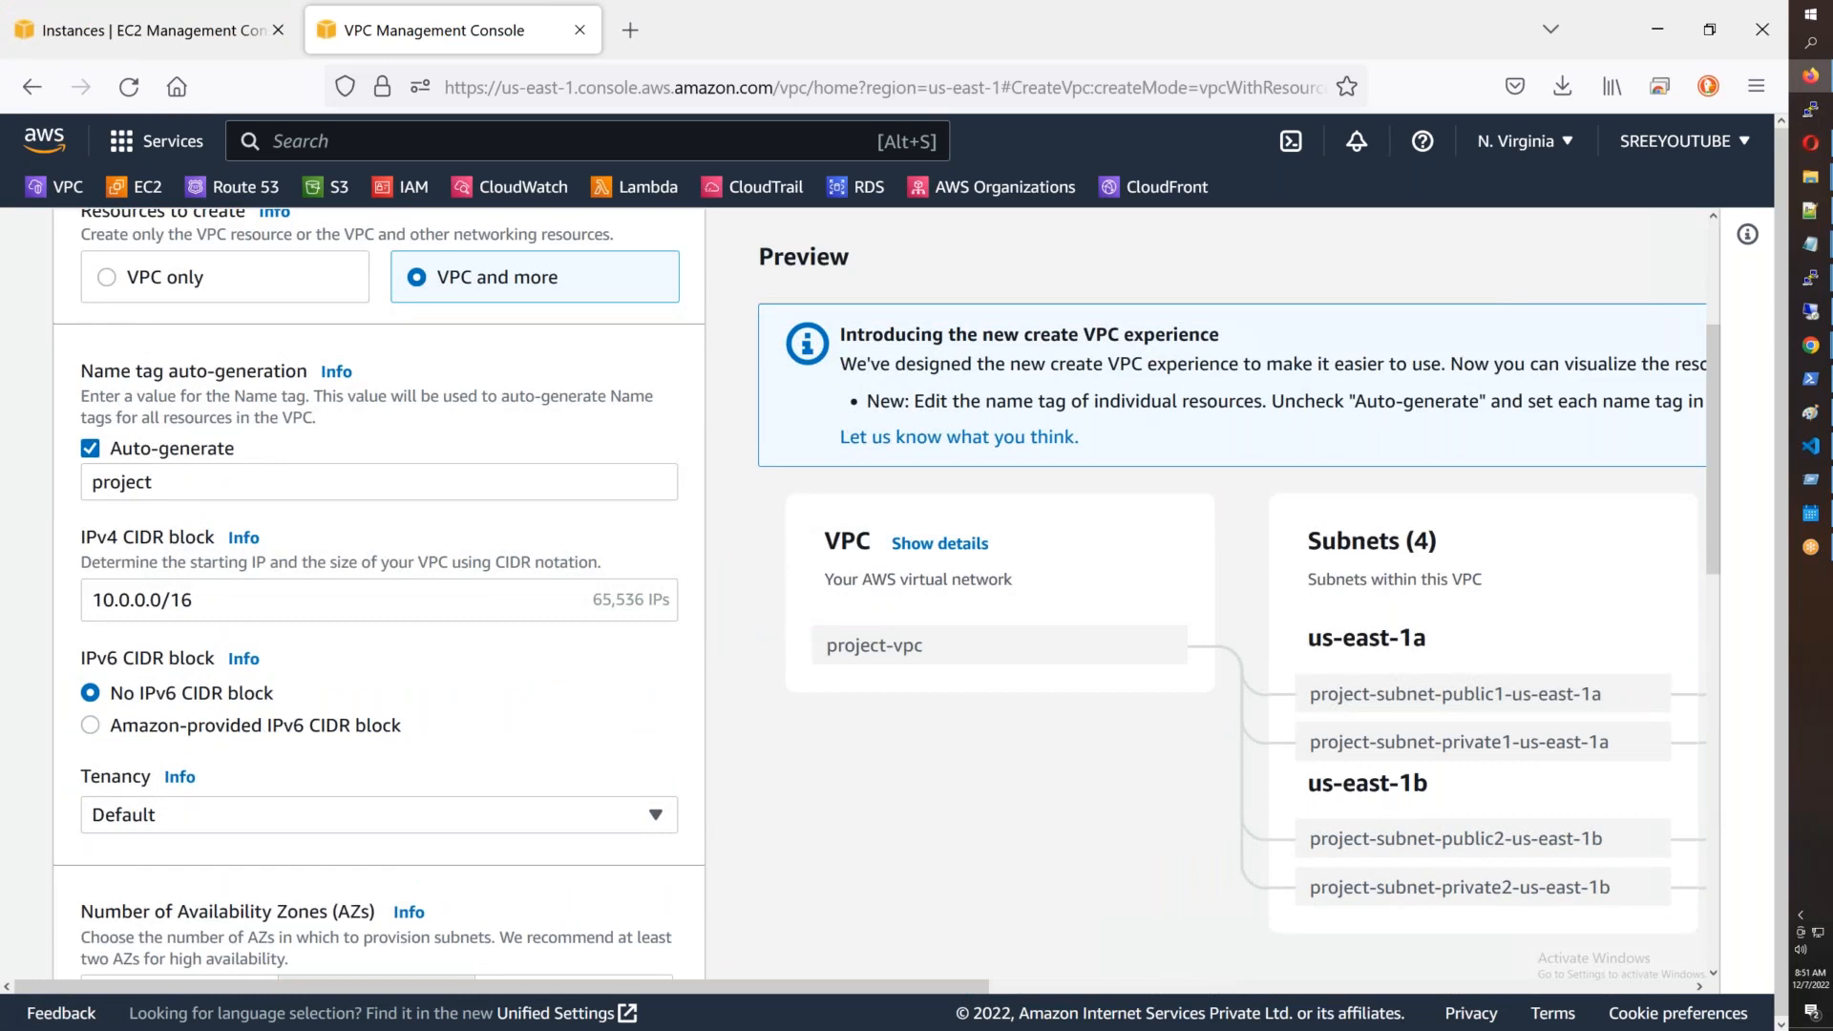
pyautogui.click(92, 449)
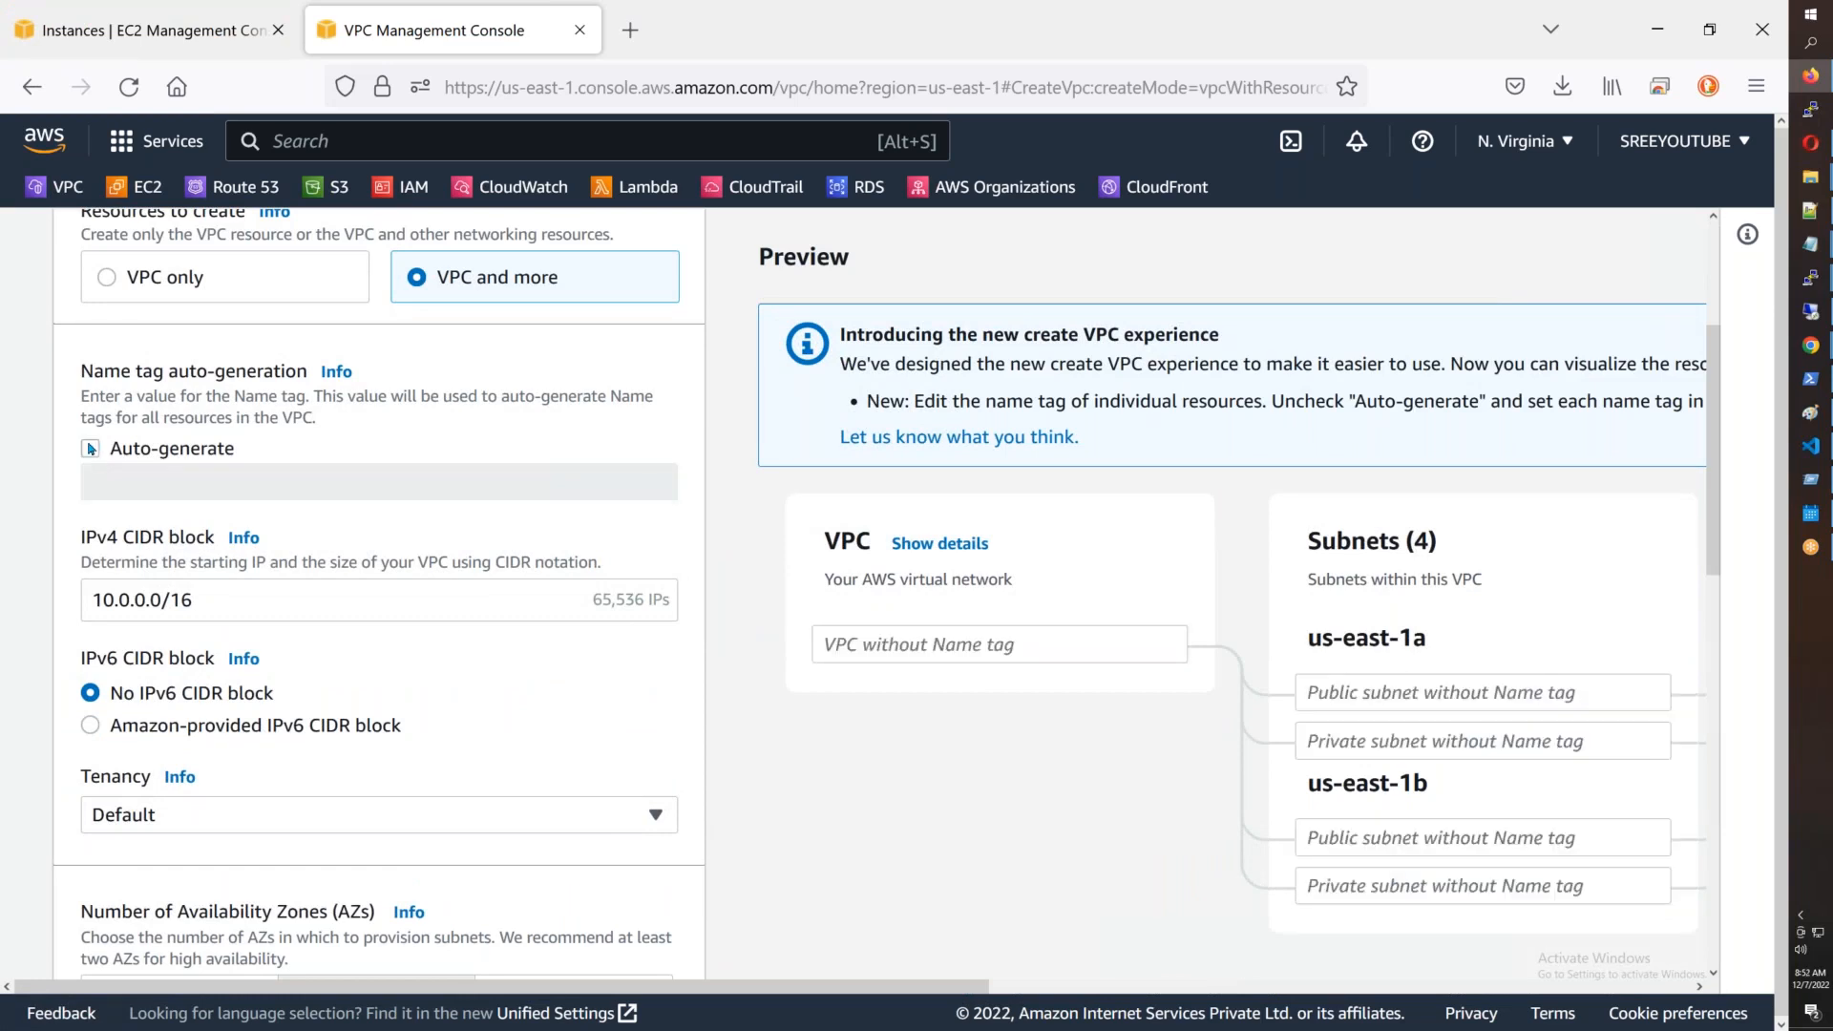
pyautogui.click(91, 449)
pyautogui.click(178, 483)
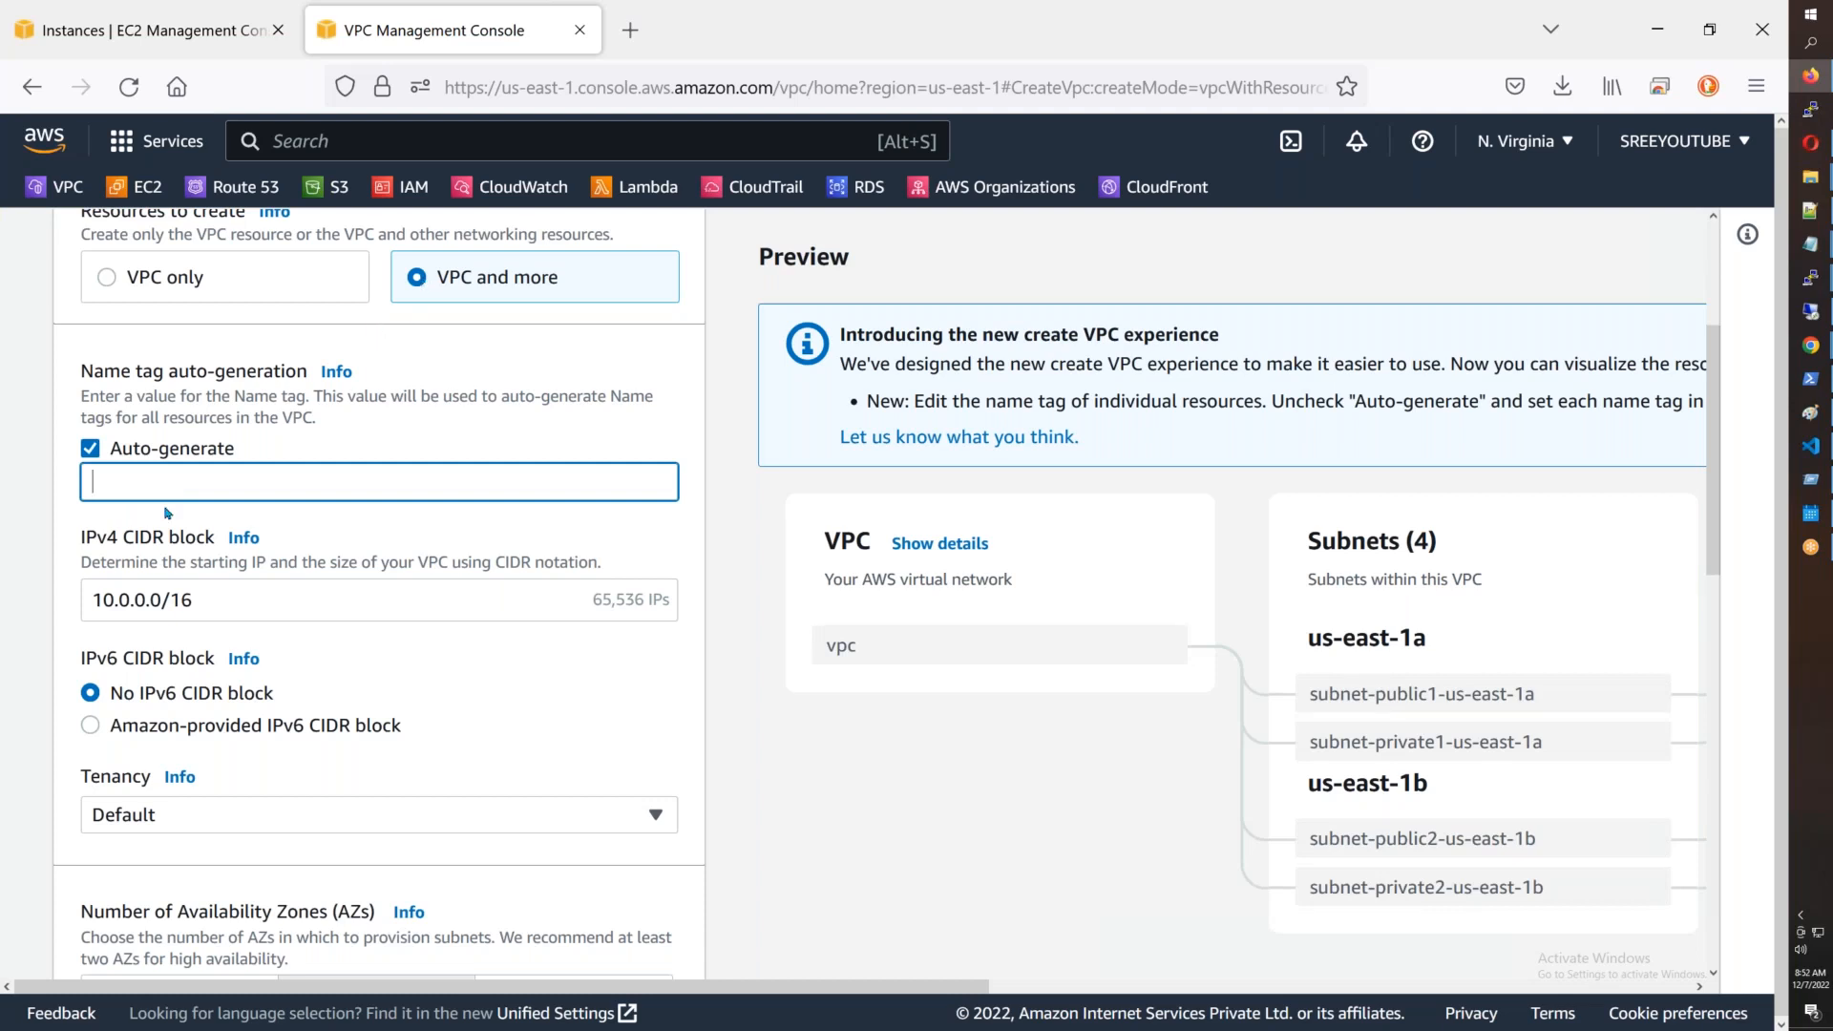
pyautogui.write('SUPERS')
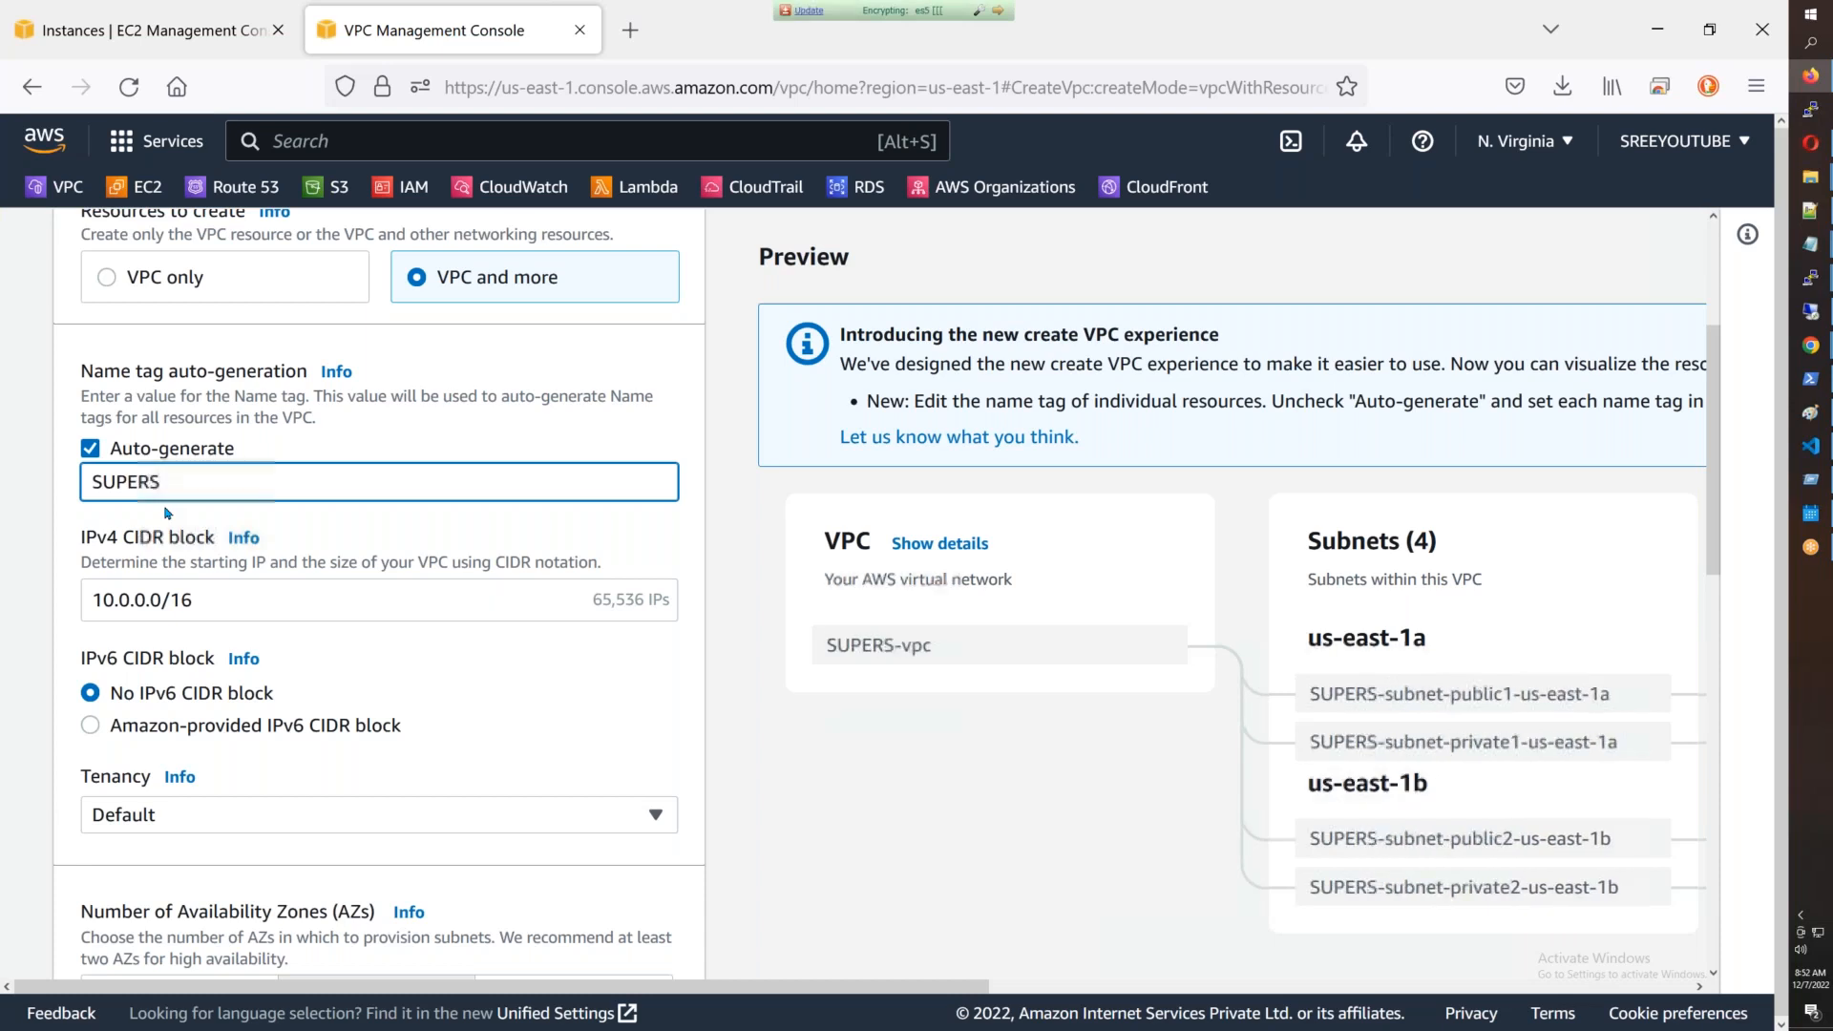
pyautogui.write('TAR-VPC')
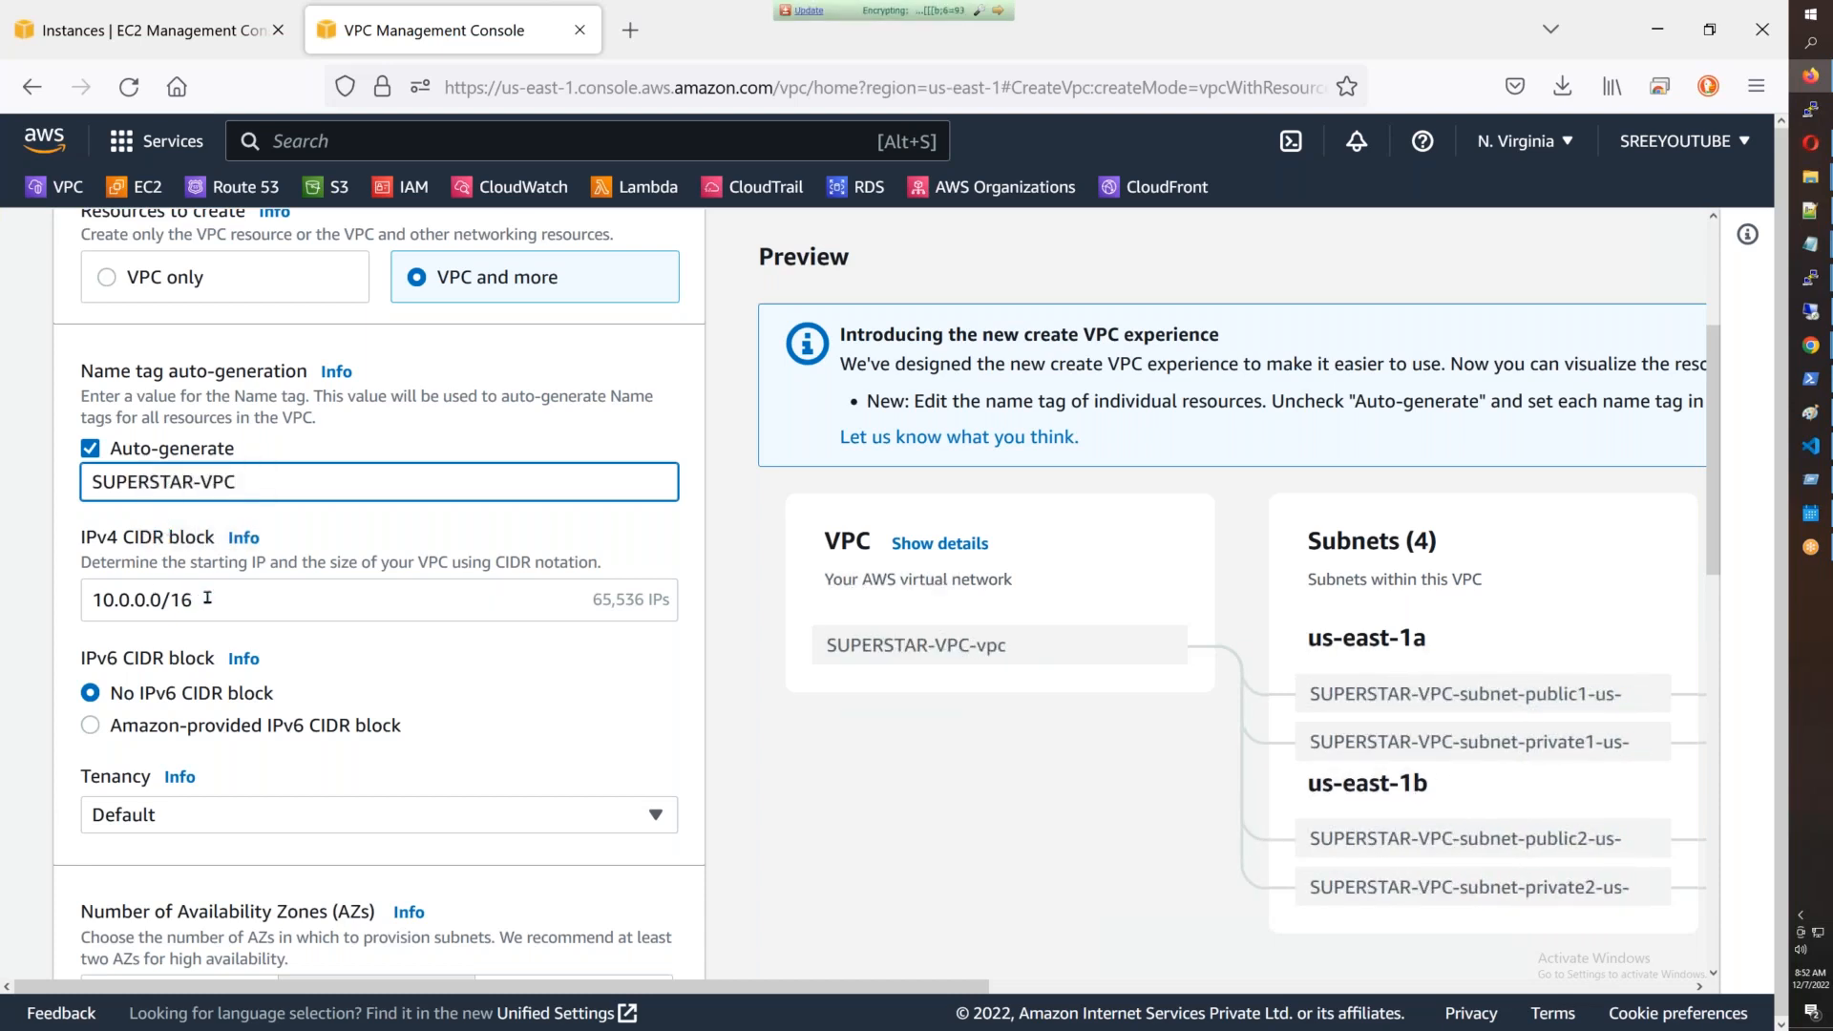
# Step: Set the new VPC's IPv4 CIDR block to 172.16.0.0/16
pyautogui.tripleClick(169, 600)
pyautogui.write('172.')
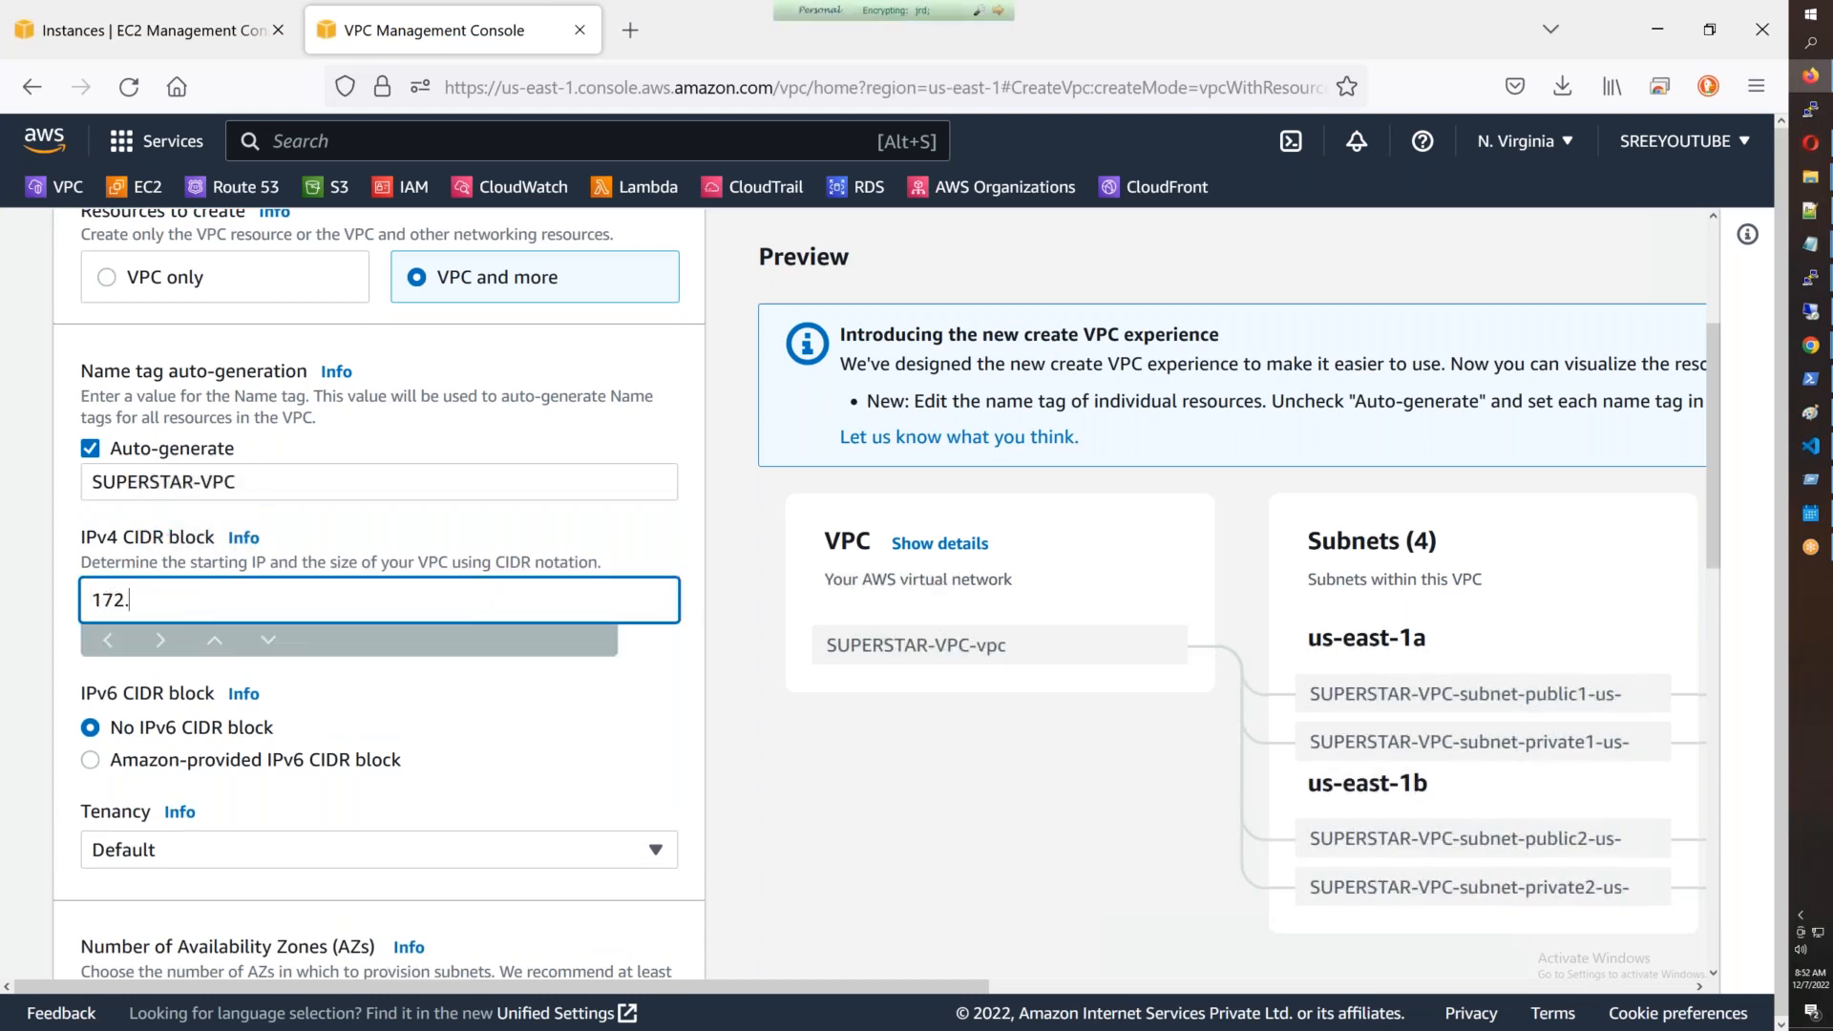
pyautogui.write('16.0.0/16')
pyautogui.press('Tab')
# Step: Limit the VPC to 1 Availability Zone, show the zone customization, and set the number of private subnets to 0
pyautogui.scroll(-5, 303, 732)
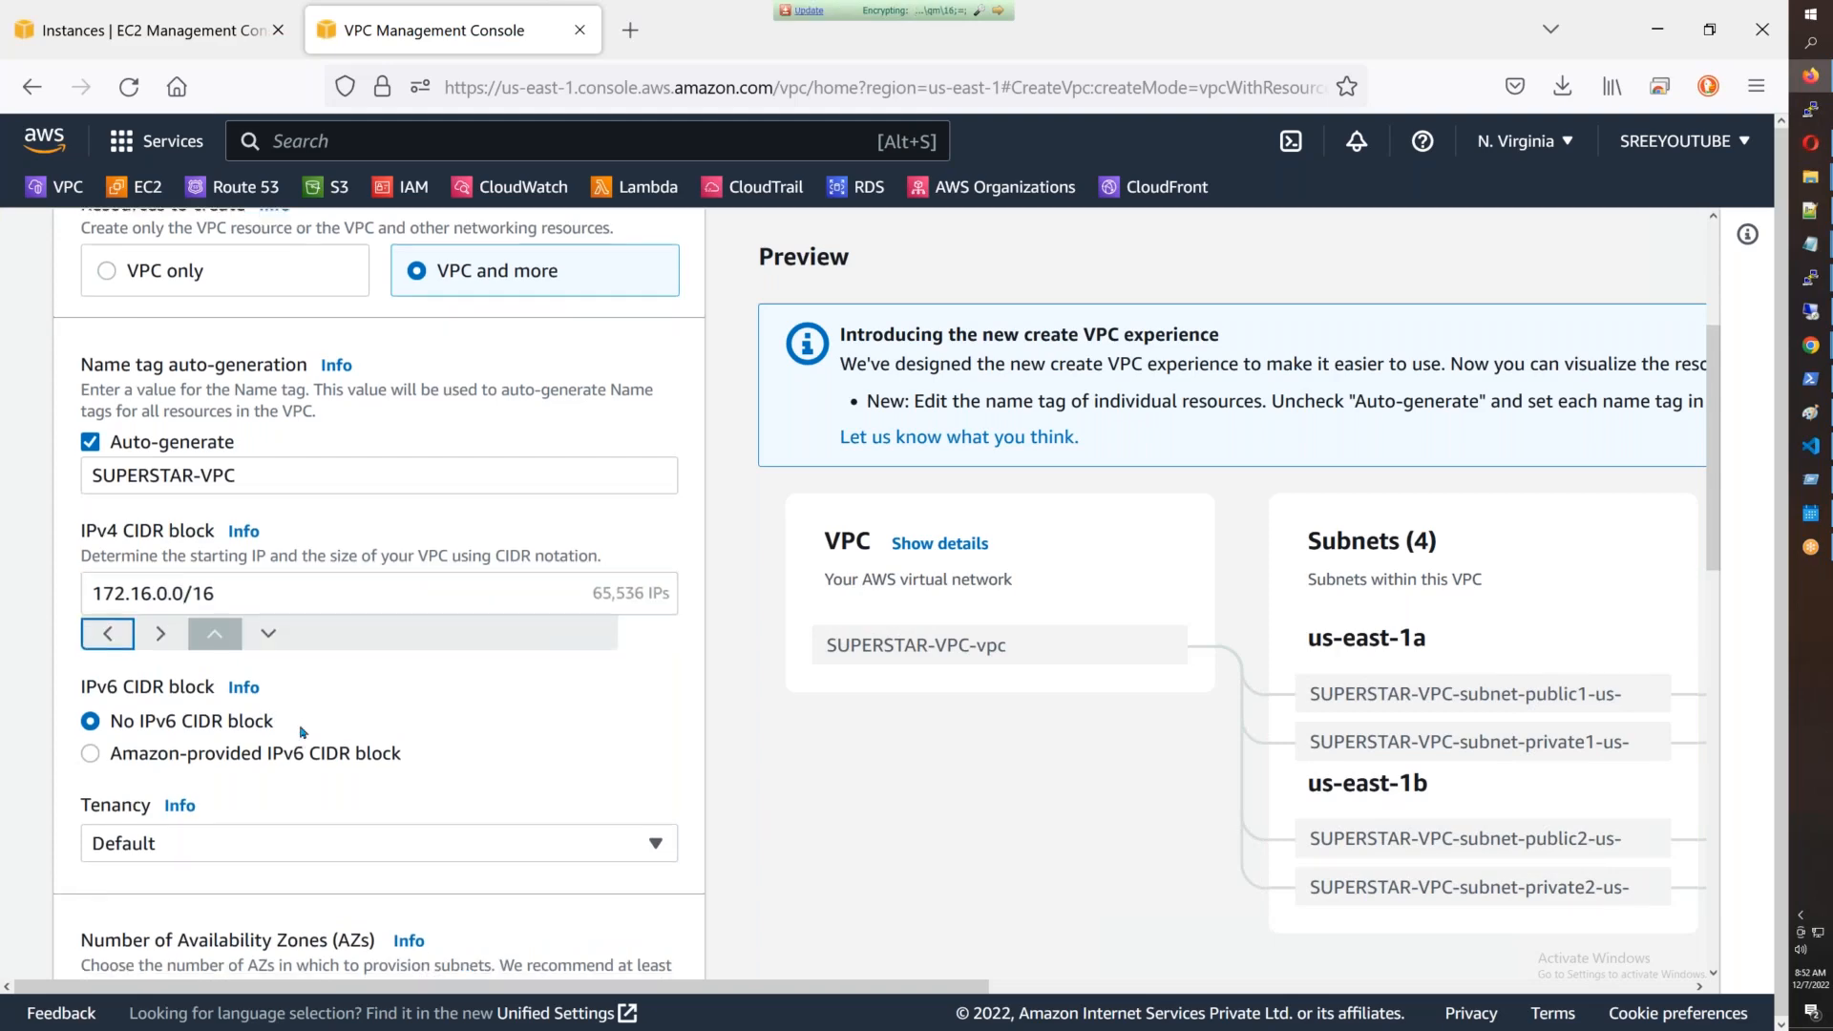
pyautogui.click(179, 569)
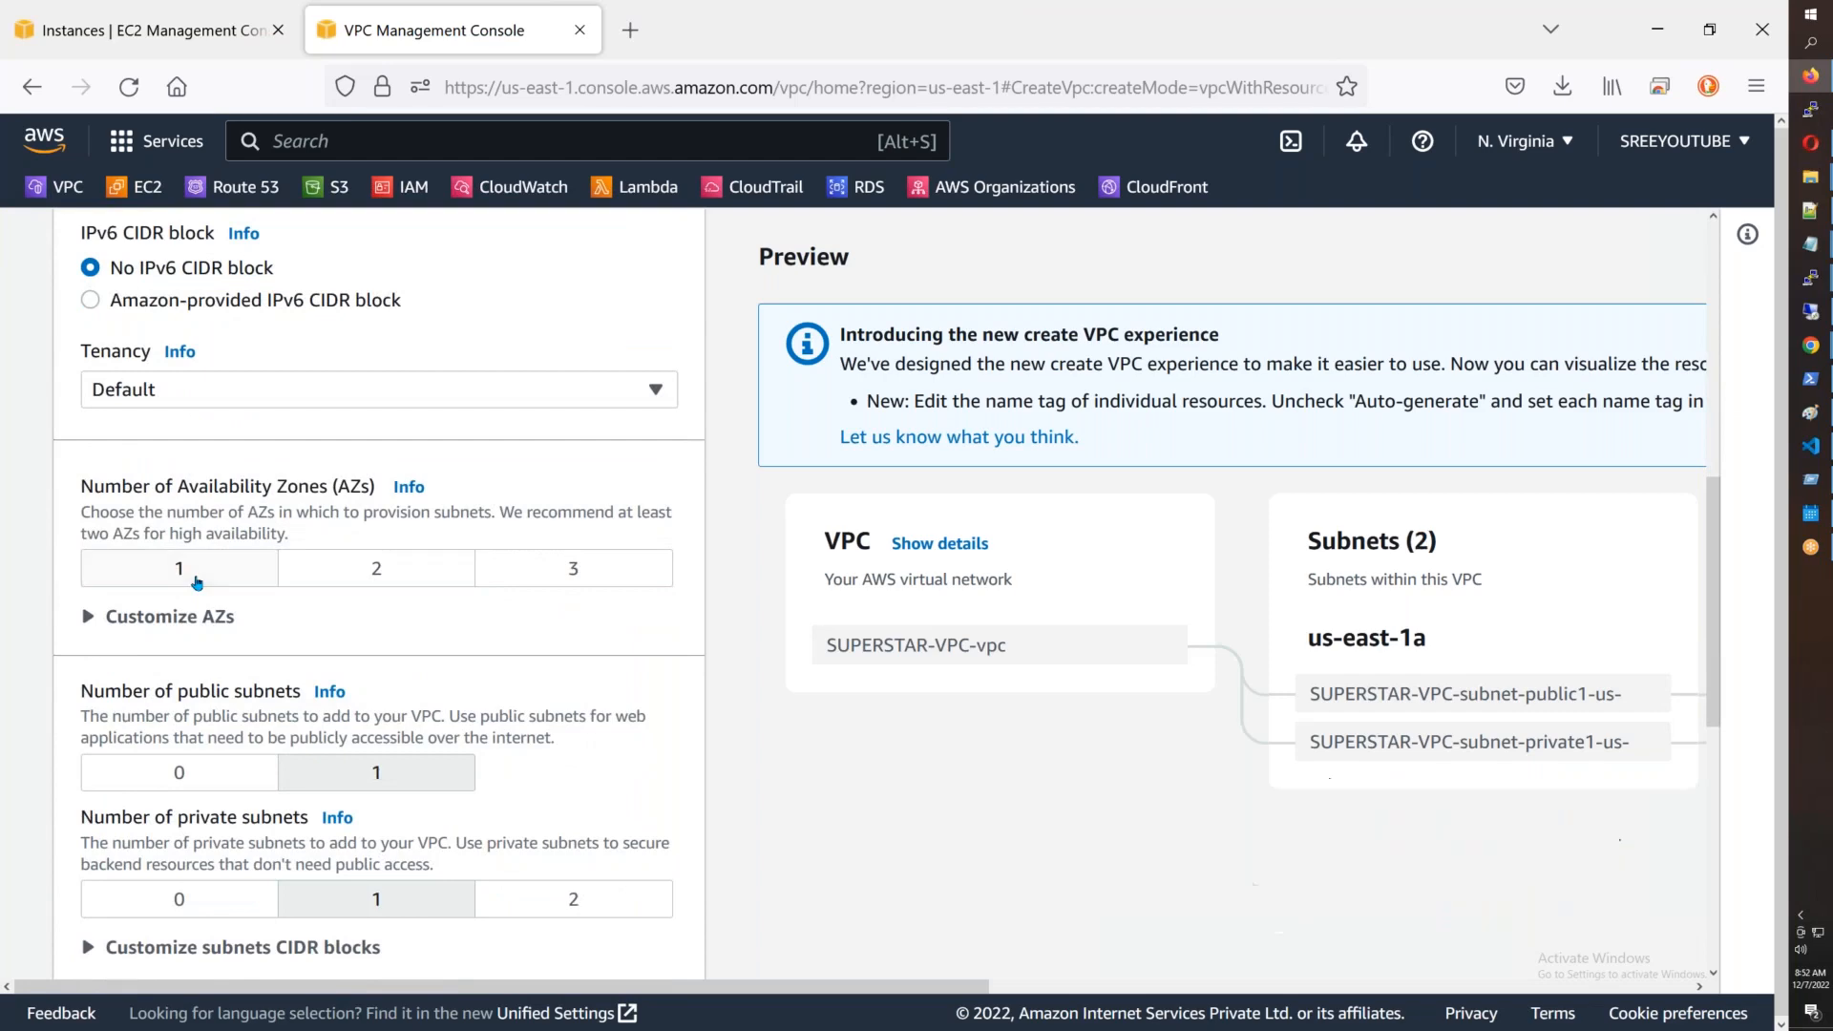
pyautogui.click(88, 615)
pyautogui.scroll(-1, 78, 619)
pyautogui.scroll(-4, 77, 618)
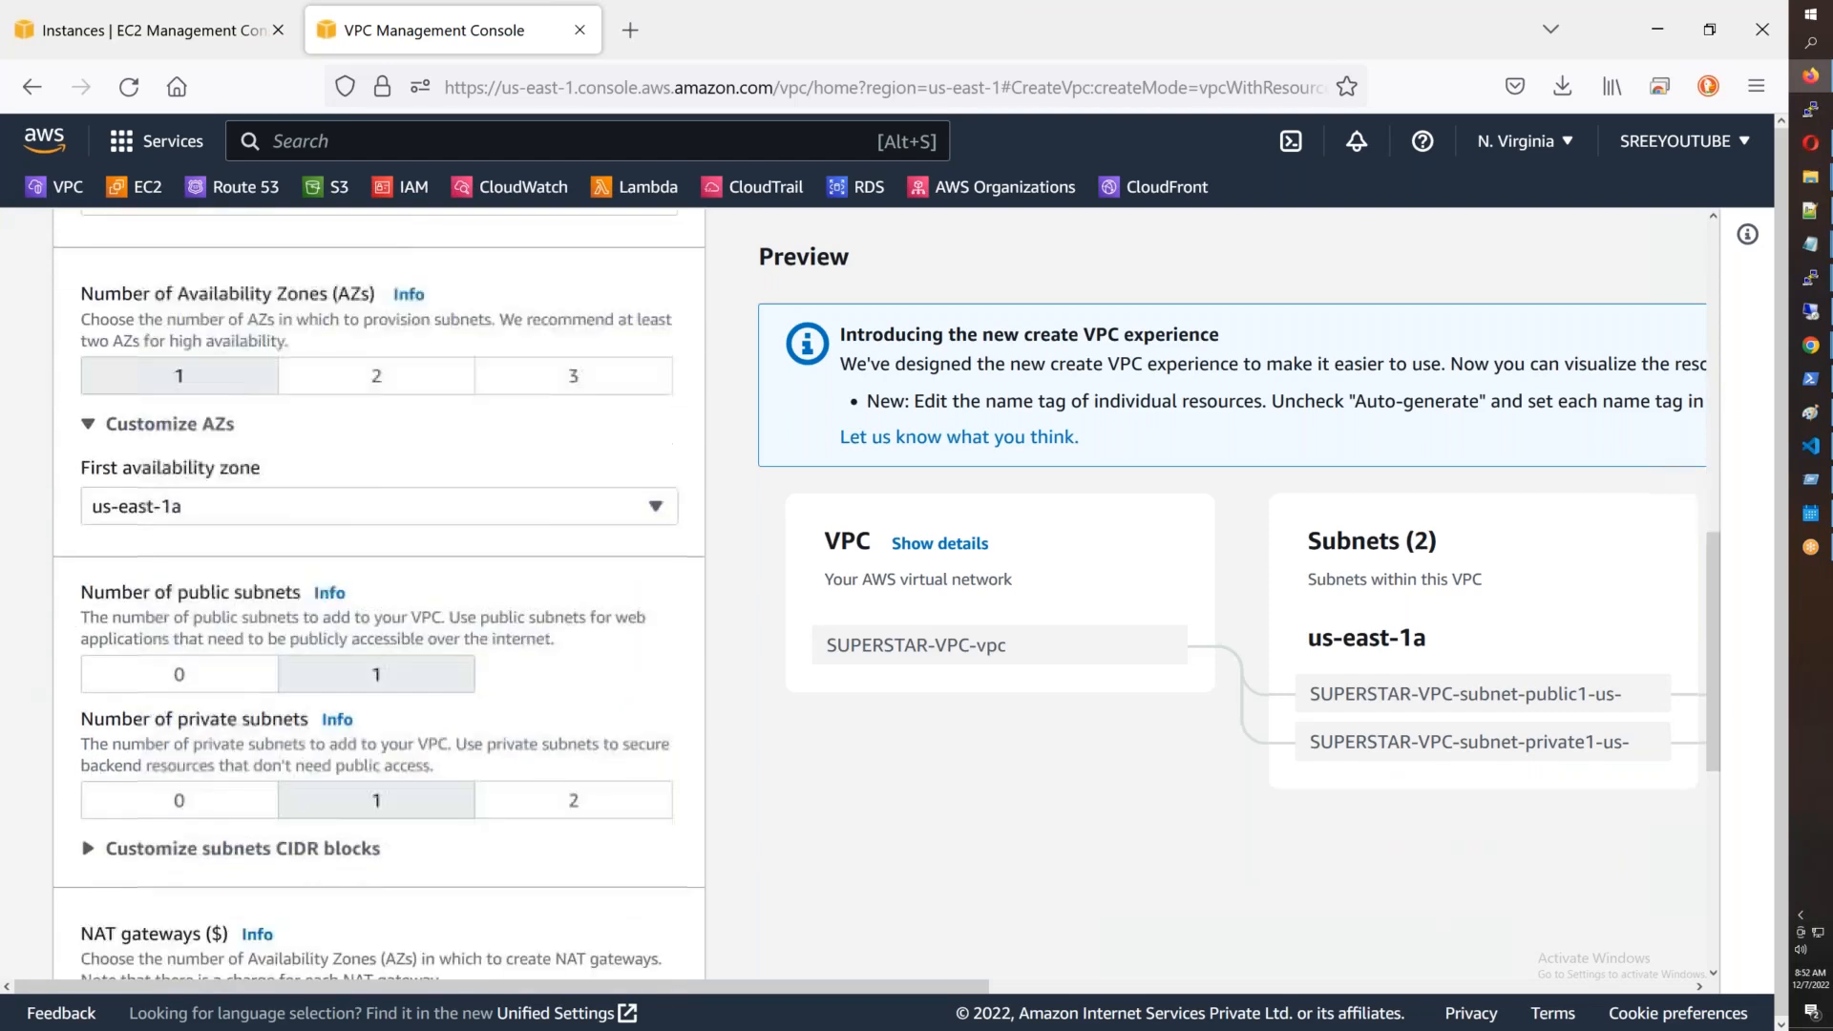
pyautogui.click(181, 570)
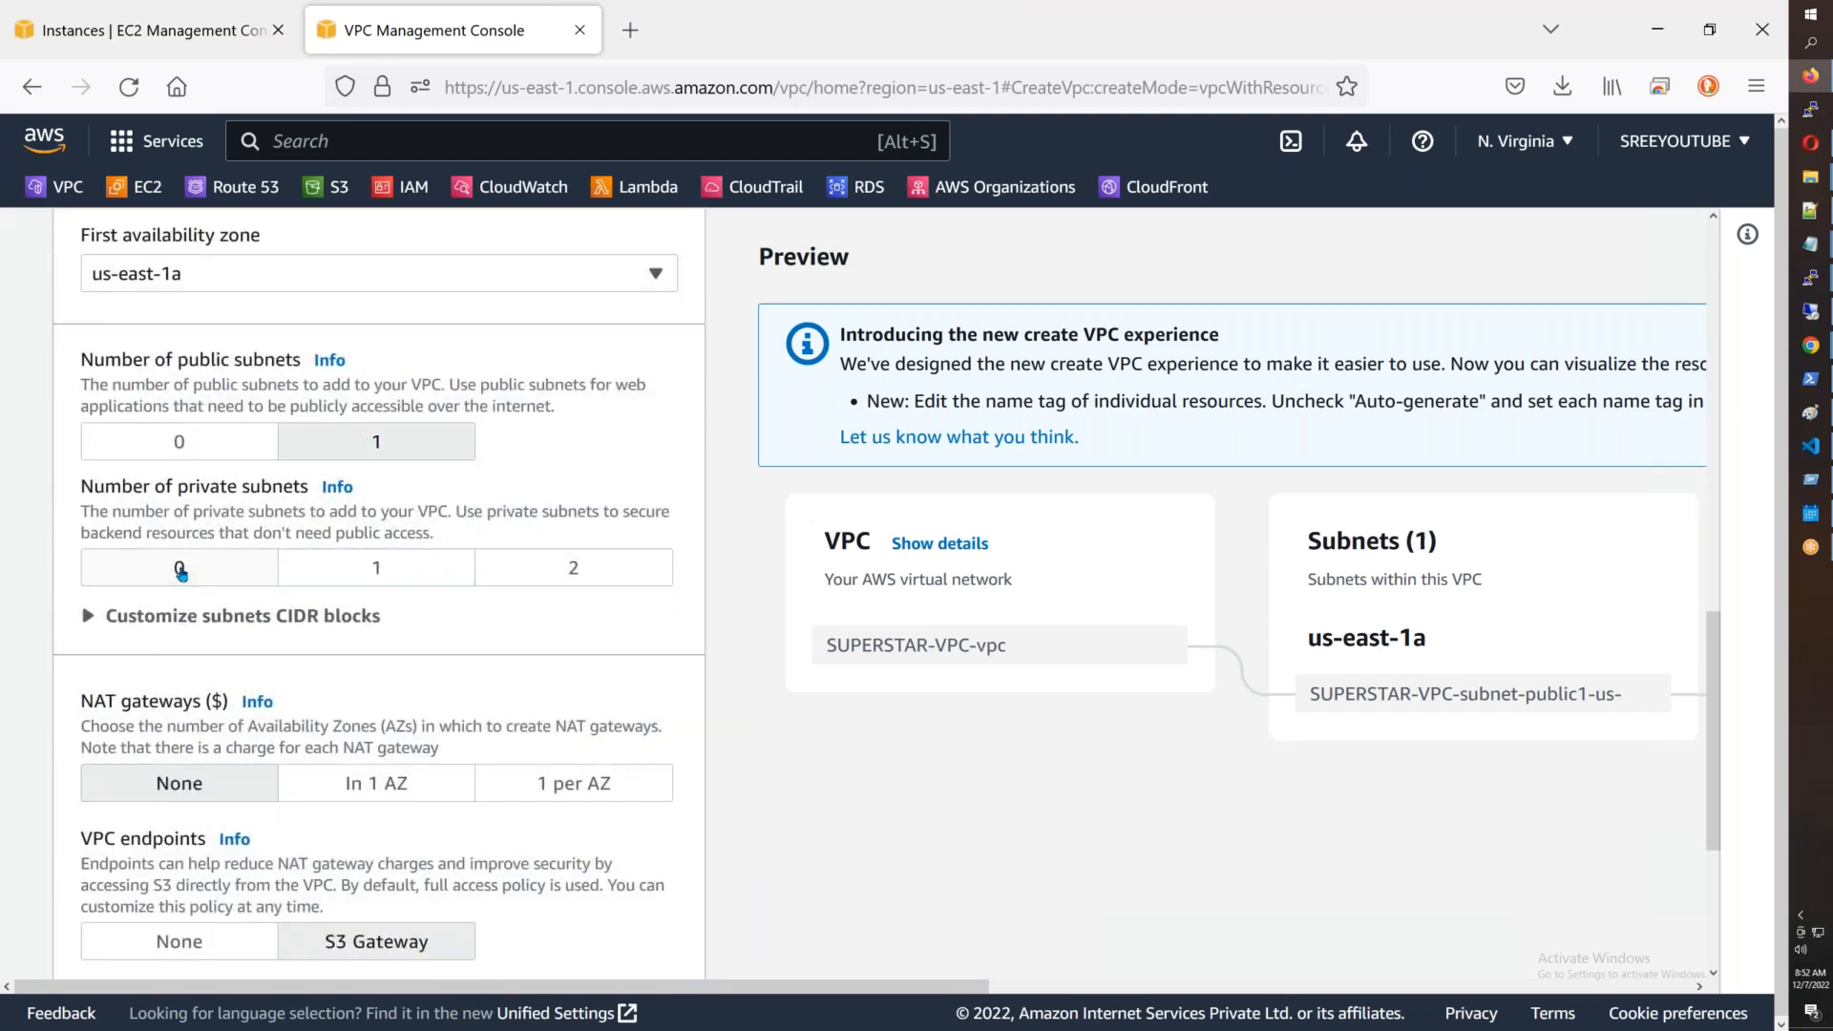
# Step: Customize the public subnet's CIDR block in us-east-1a to 172.16.1.0/24
pyautogui.scroll(-2, 143, 573)
pyautogui.click(134, 561)
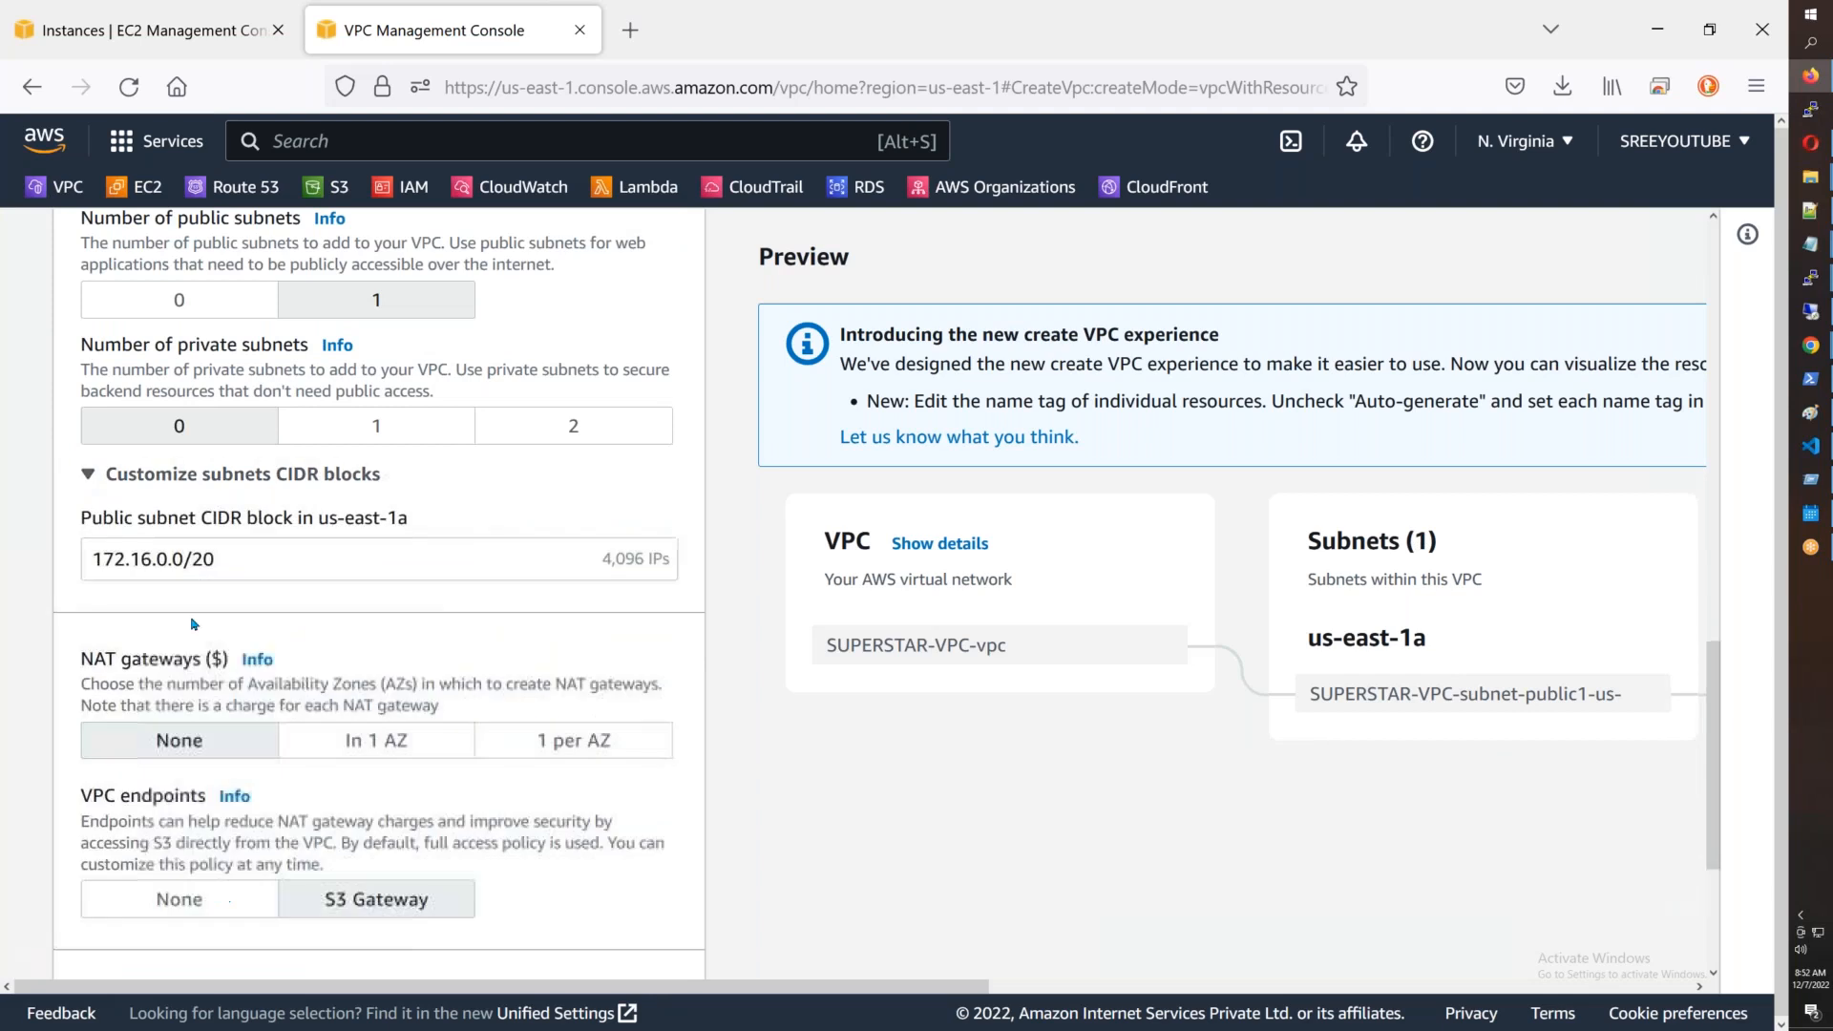
pyautogui.click(166, 560)
pyautogui.press('BackSpace')
pyautogui.write('1')
pyautogui.click(221, 563)
pyautogui.press('BackSpace')
pyautogui.write('4')
pyautogui.press('Tab')
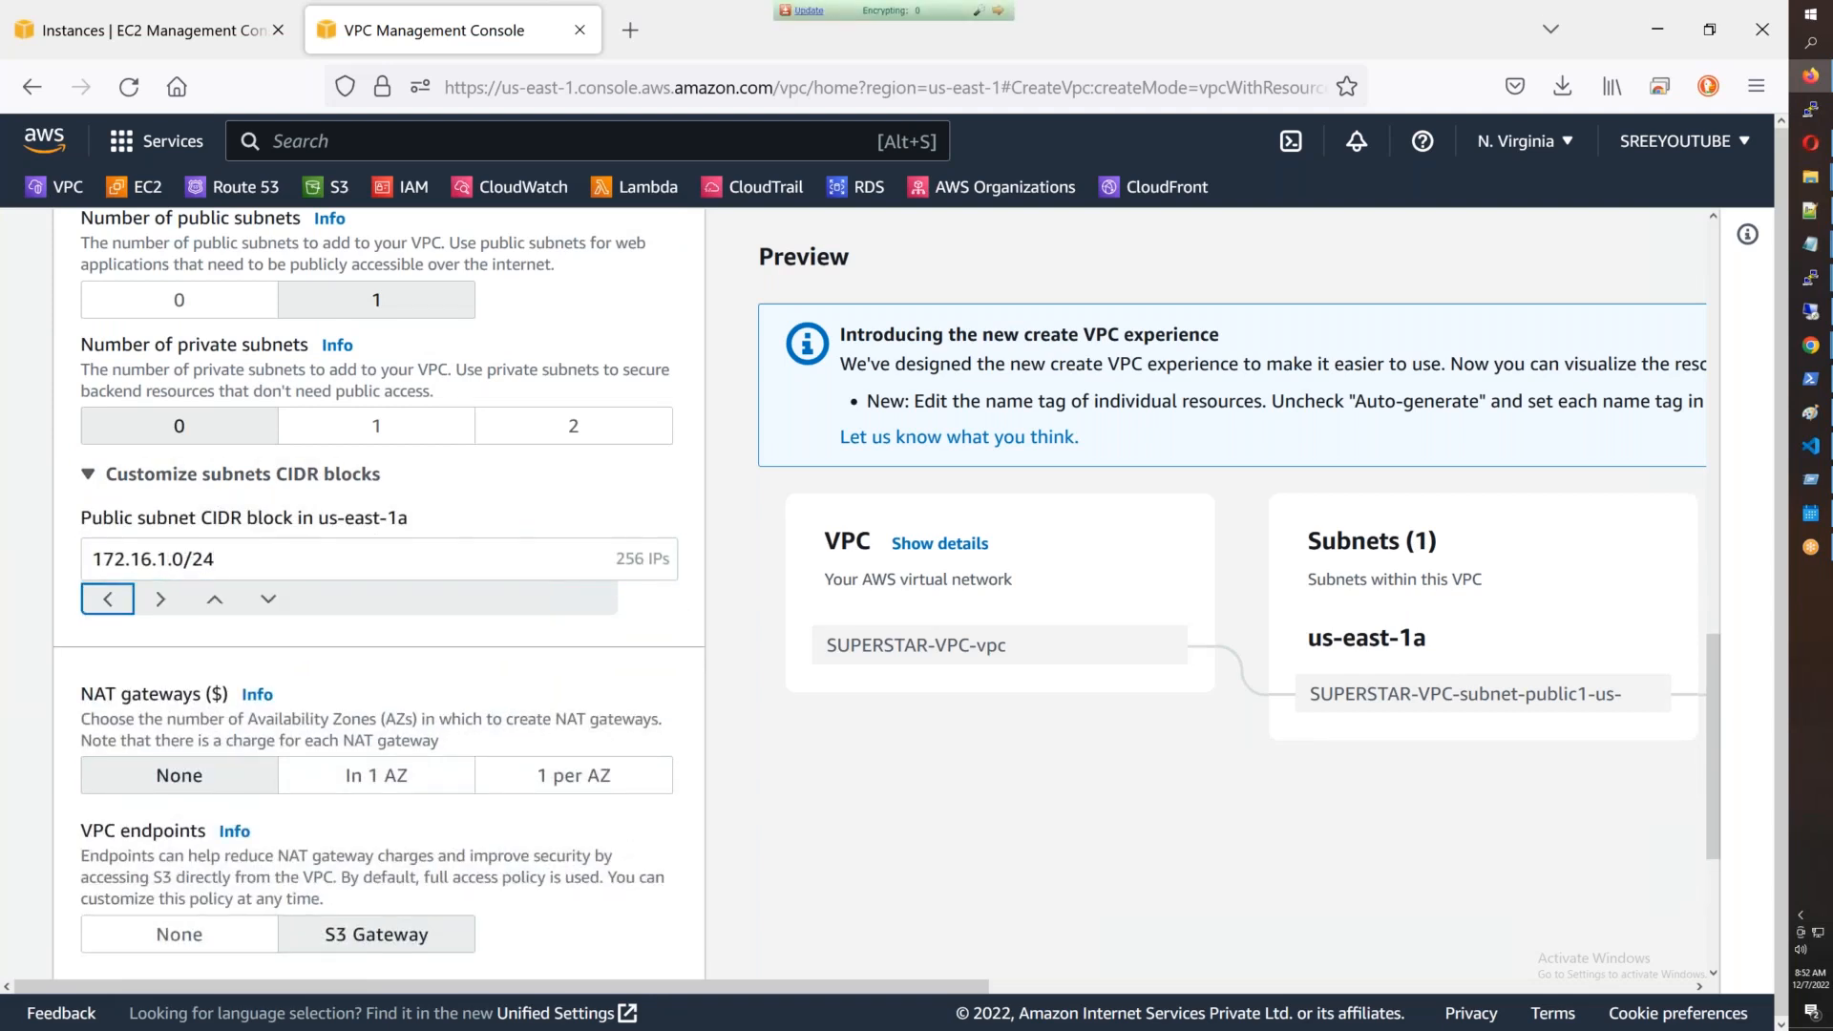
# Step: Create the VPC with the configured settings and leave the creation workflow once it completes
pyautogui.scroll(-3, 382, 592)
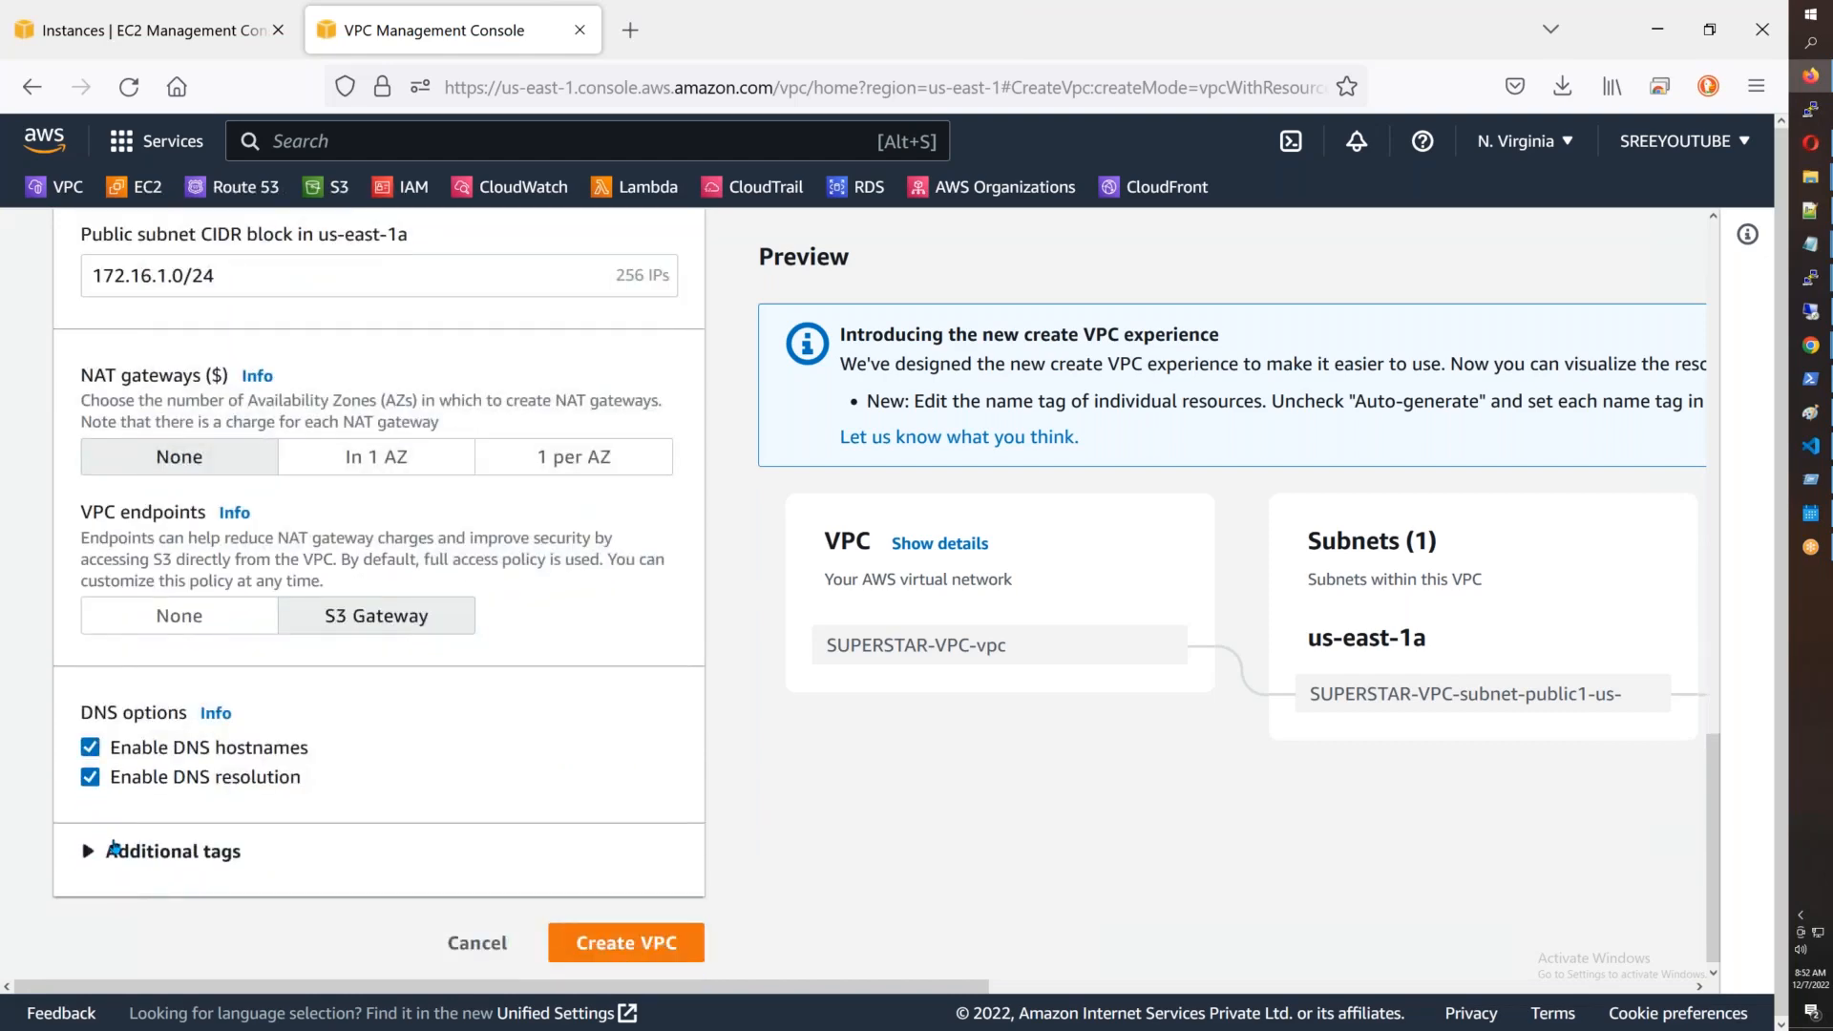
pyautogui.click(668, 950)
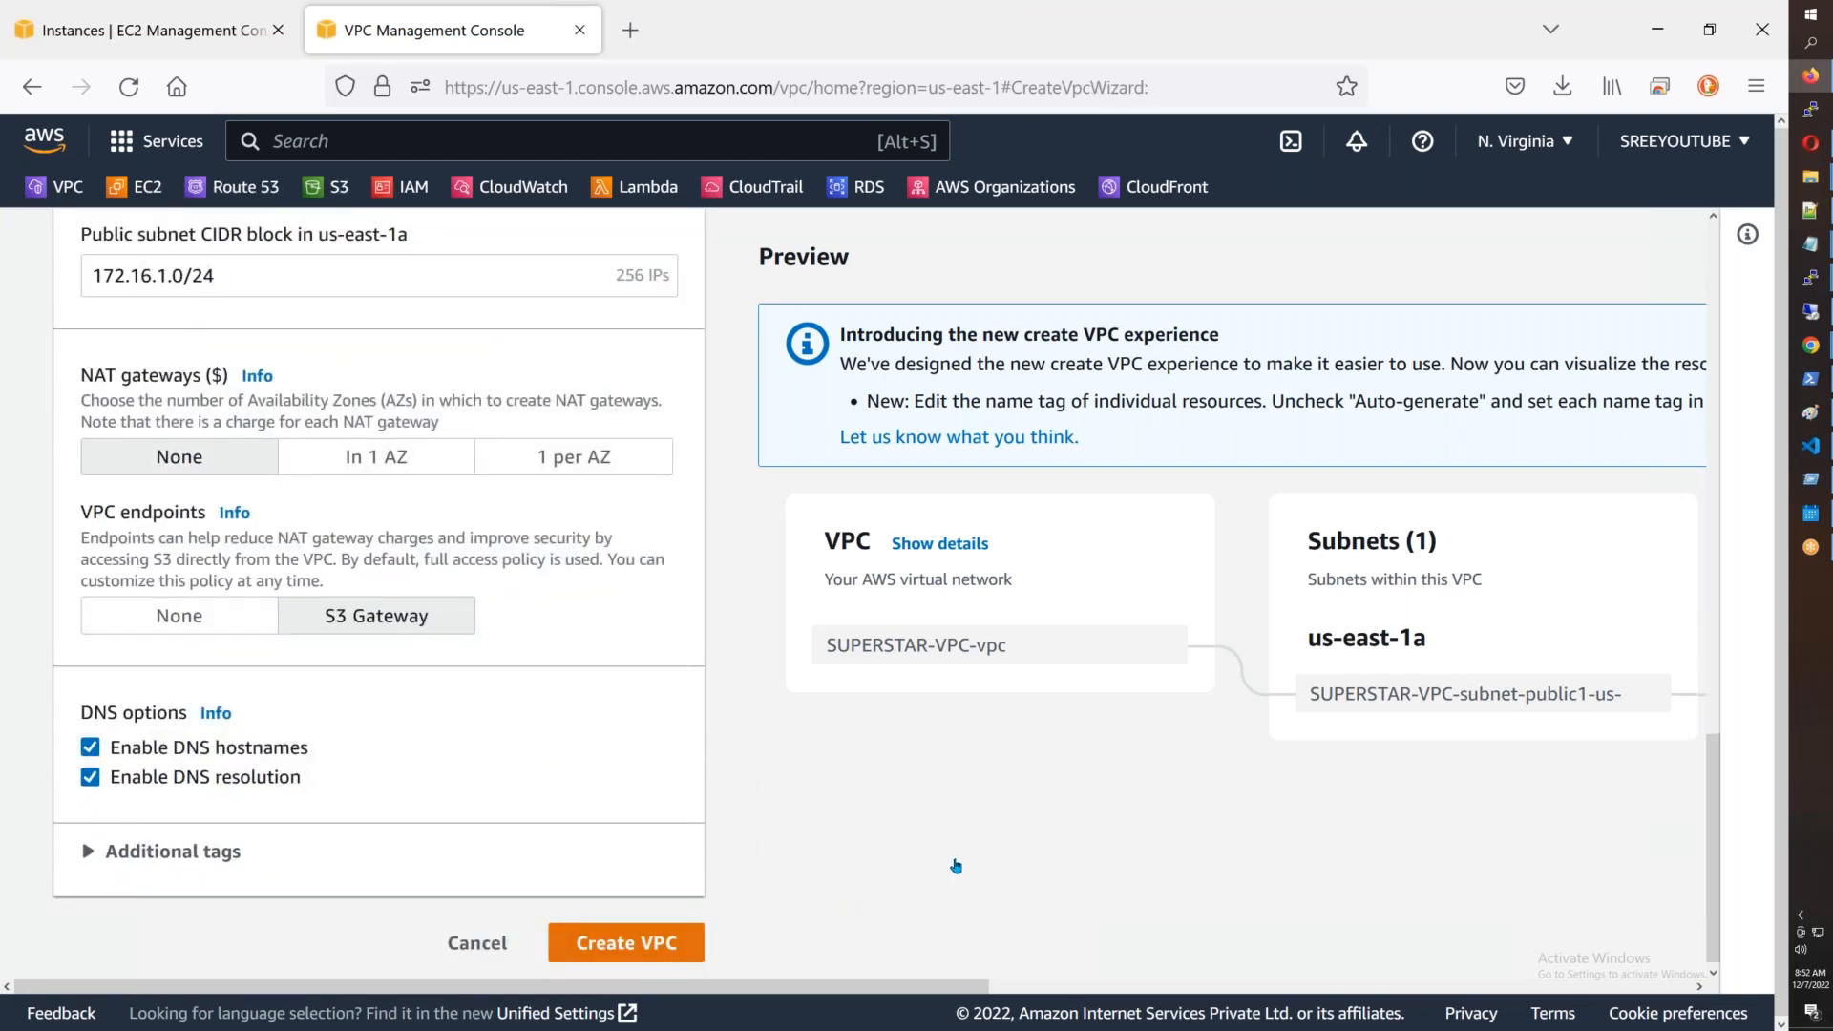
pyautogui.scroll(-2, 957, 687)
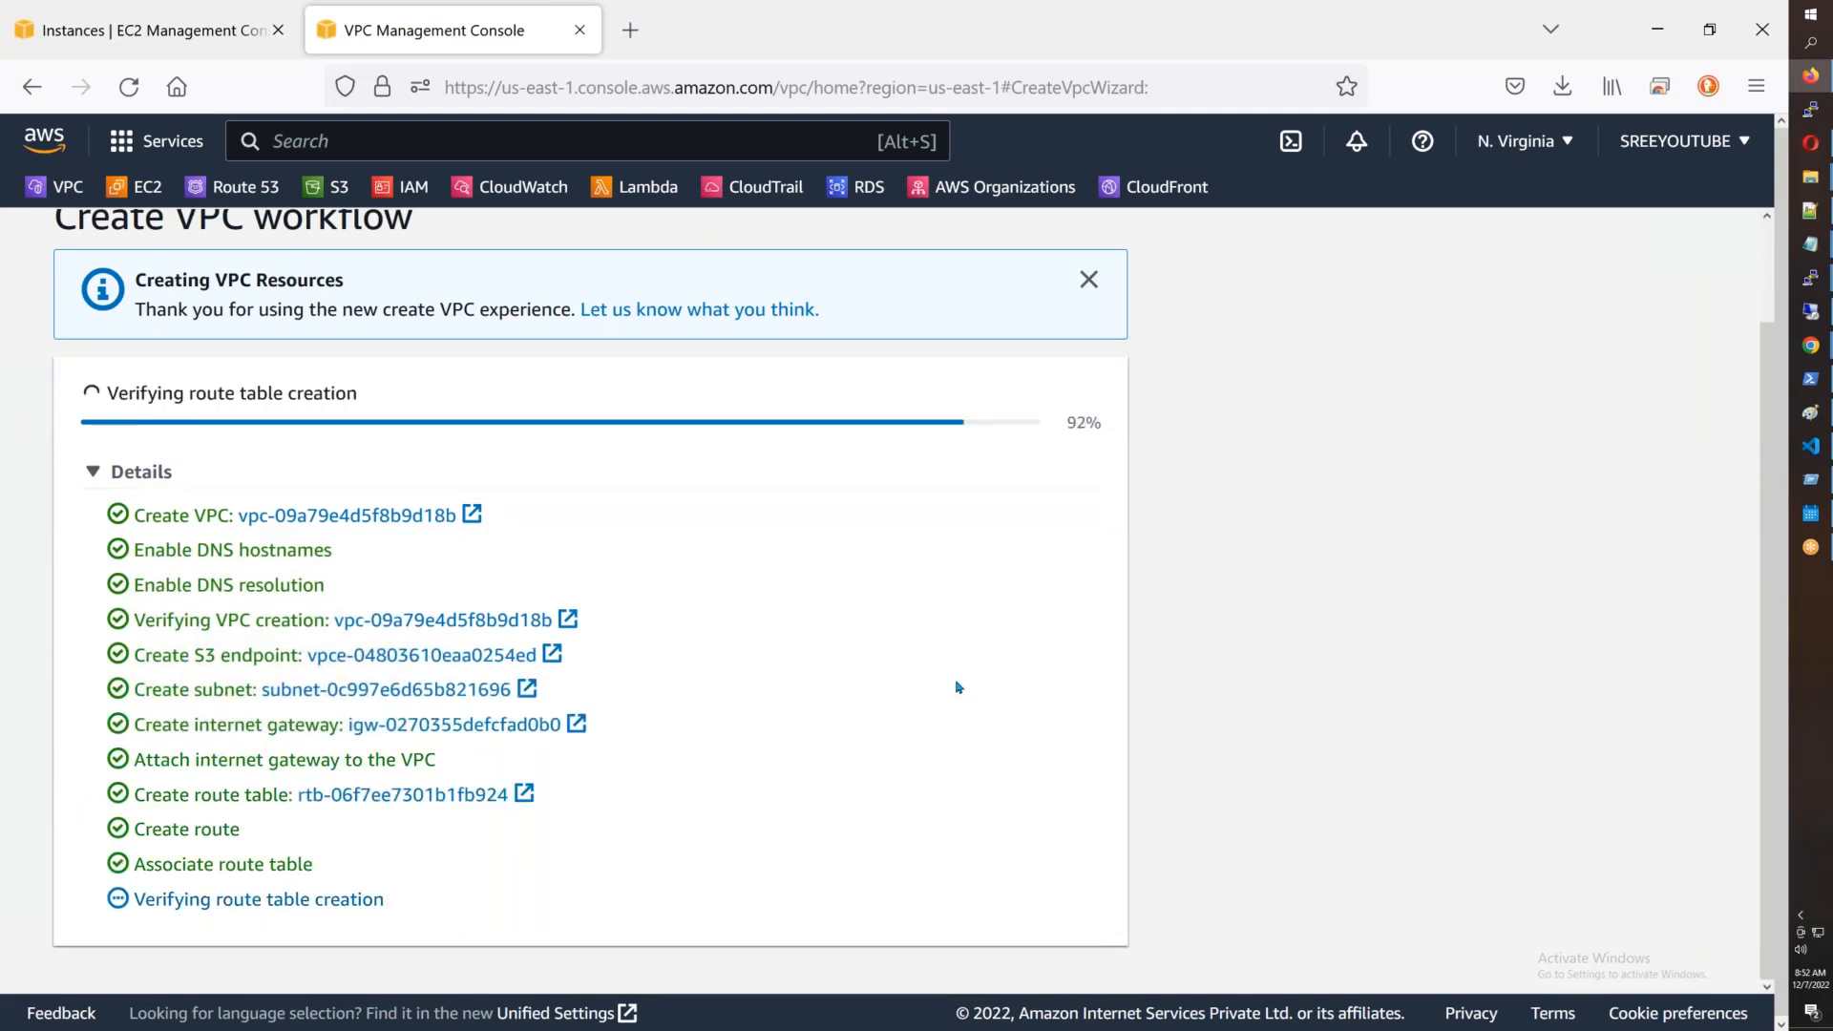
pyautogui.click(1115, 956)
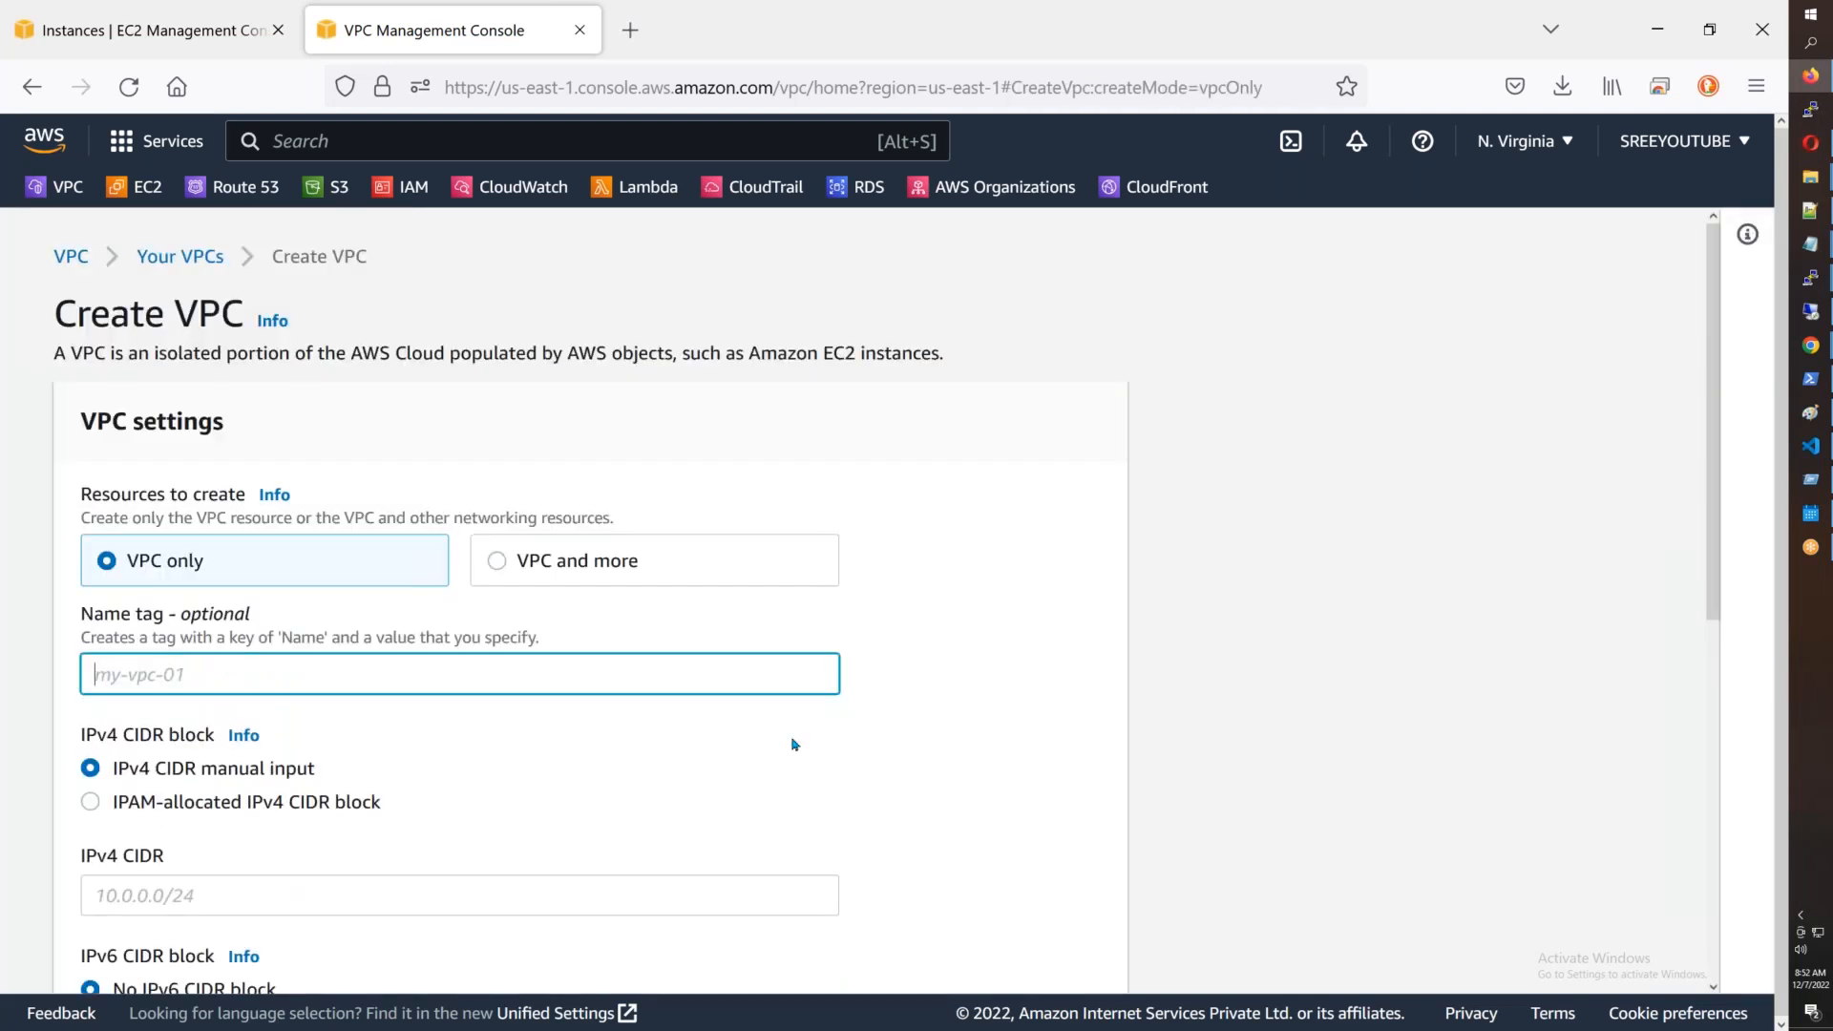
# Step: Return to the list of VPCs and rename SUPERSTAR-VPC-vpc as SUPERSTAR-VPC
pyautogui.scroll(-5, 796, 744)
pyautogui.scroll(5, 795, 745)
pyautogui.click(195, 258)
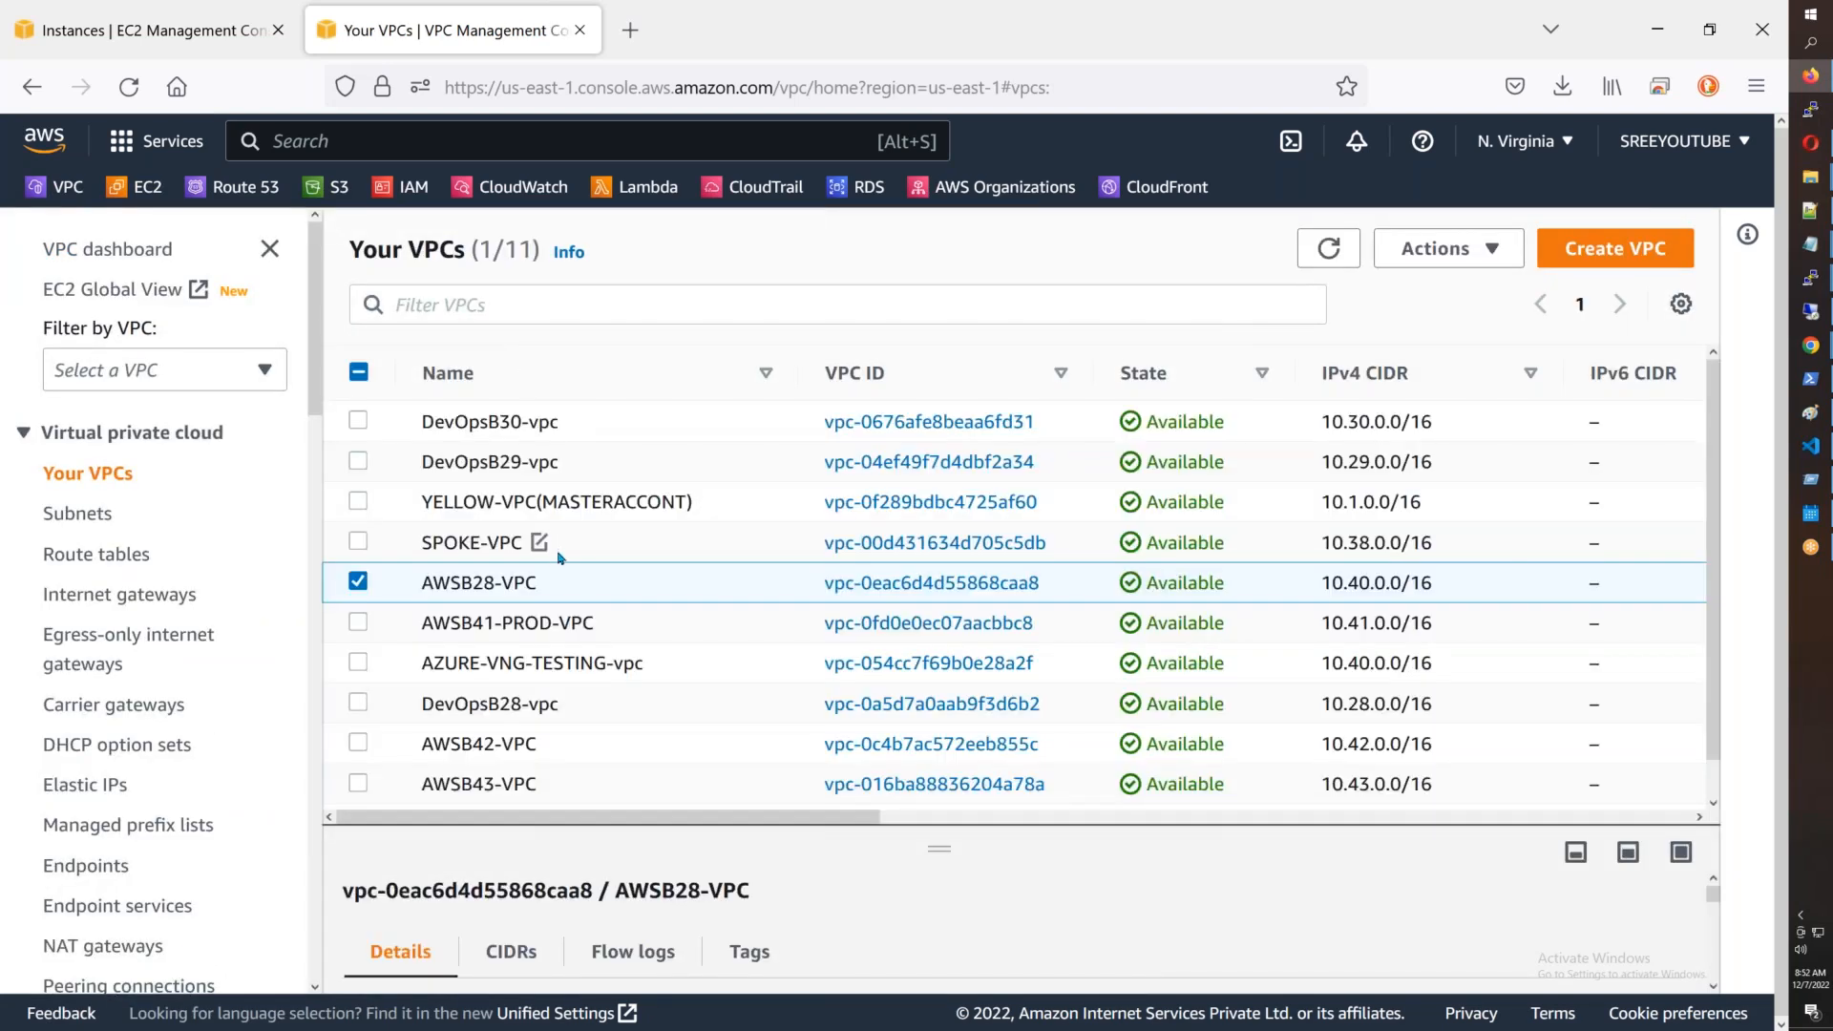
pyautogui.scroll(-1, 561, 558)
pyautogui.scroll(-1, 560, 558)
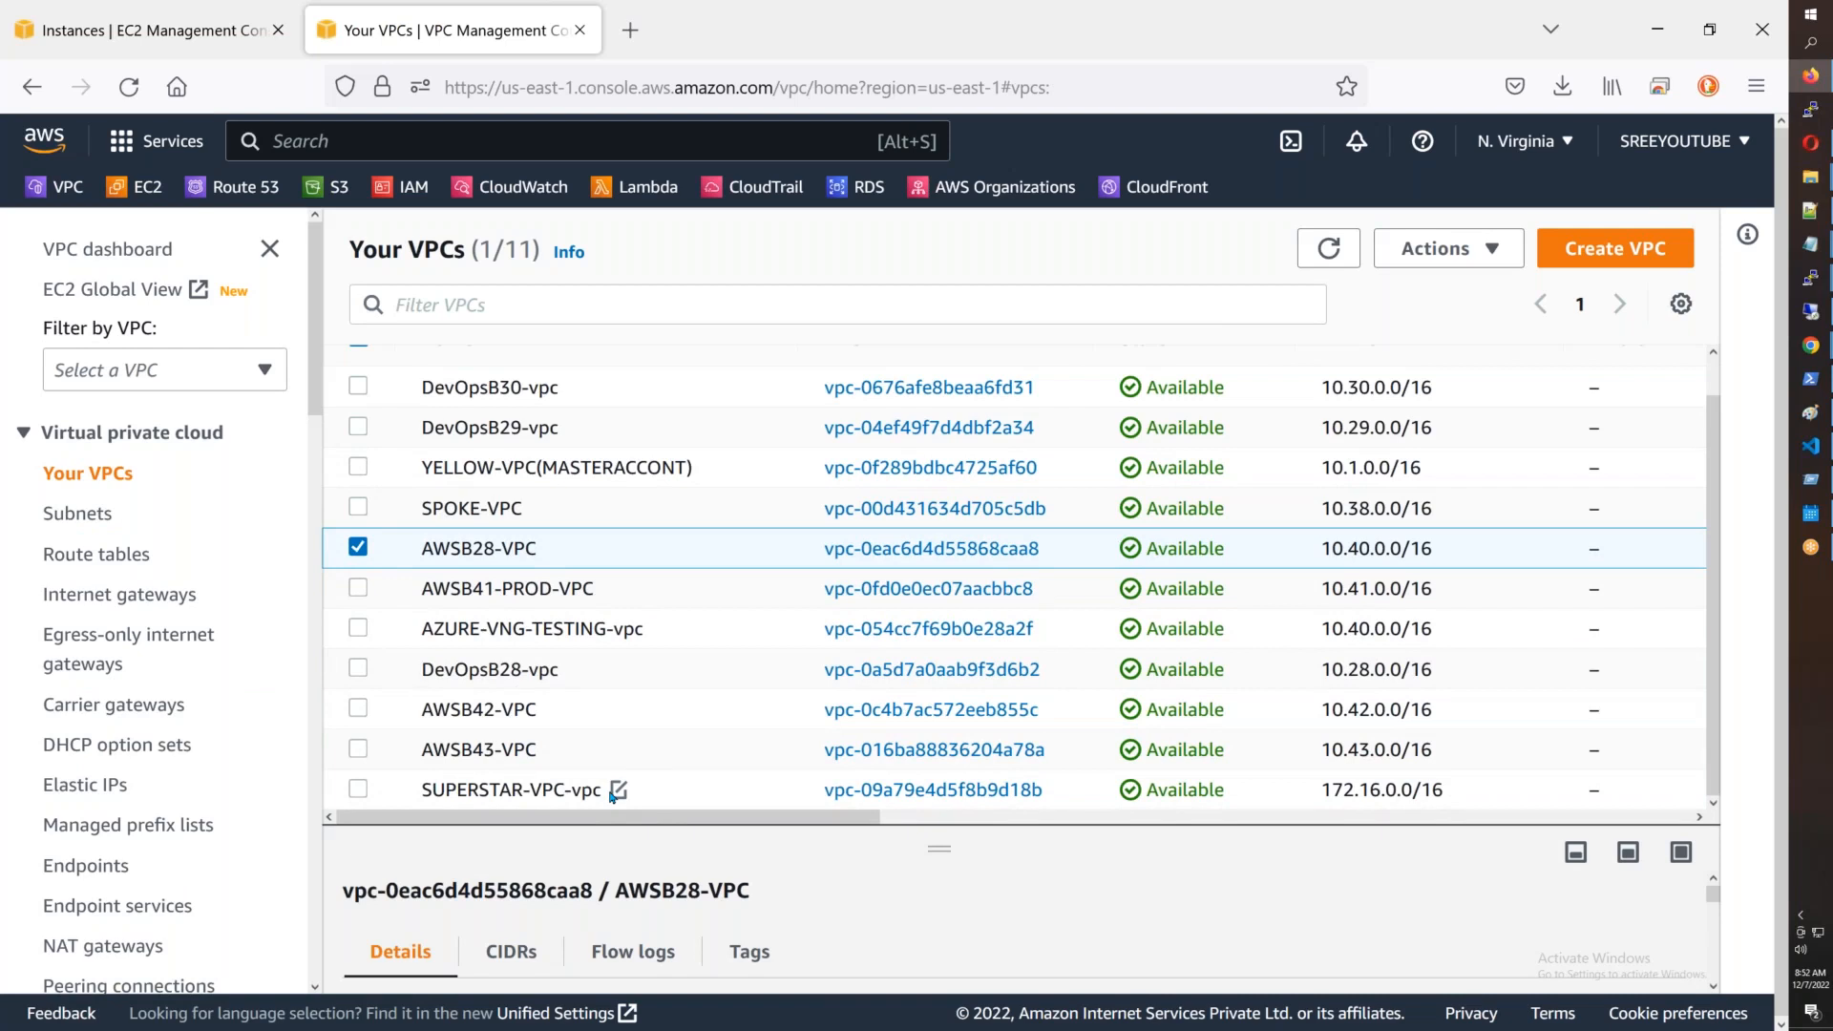
pyautogui.click(618, 789)
pyautogui.moveTo(820, 838); pyautogui.dragTo(865, 840)
pyautogui.press('BackSpace')
pyautogui.click(951, 926)
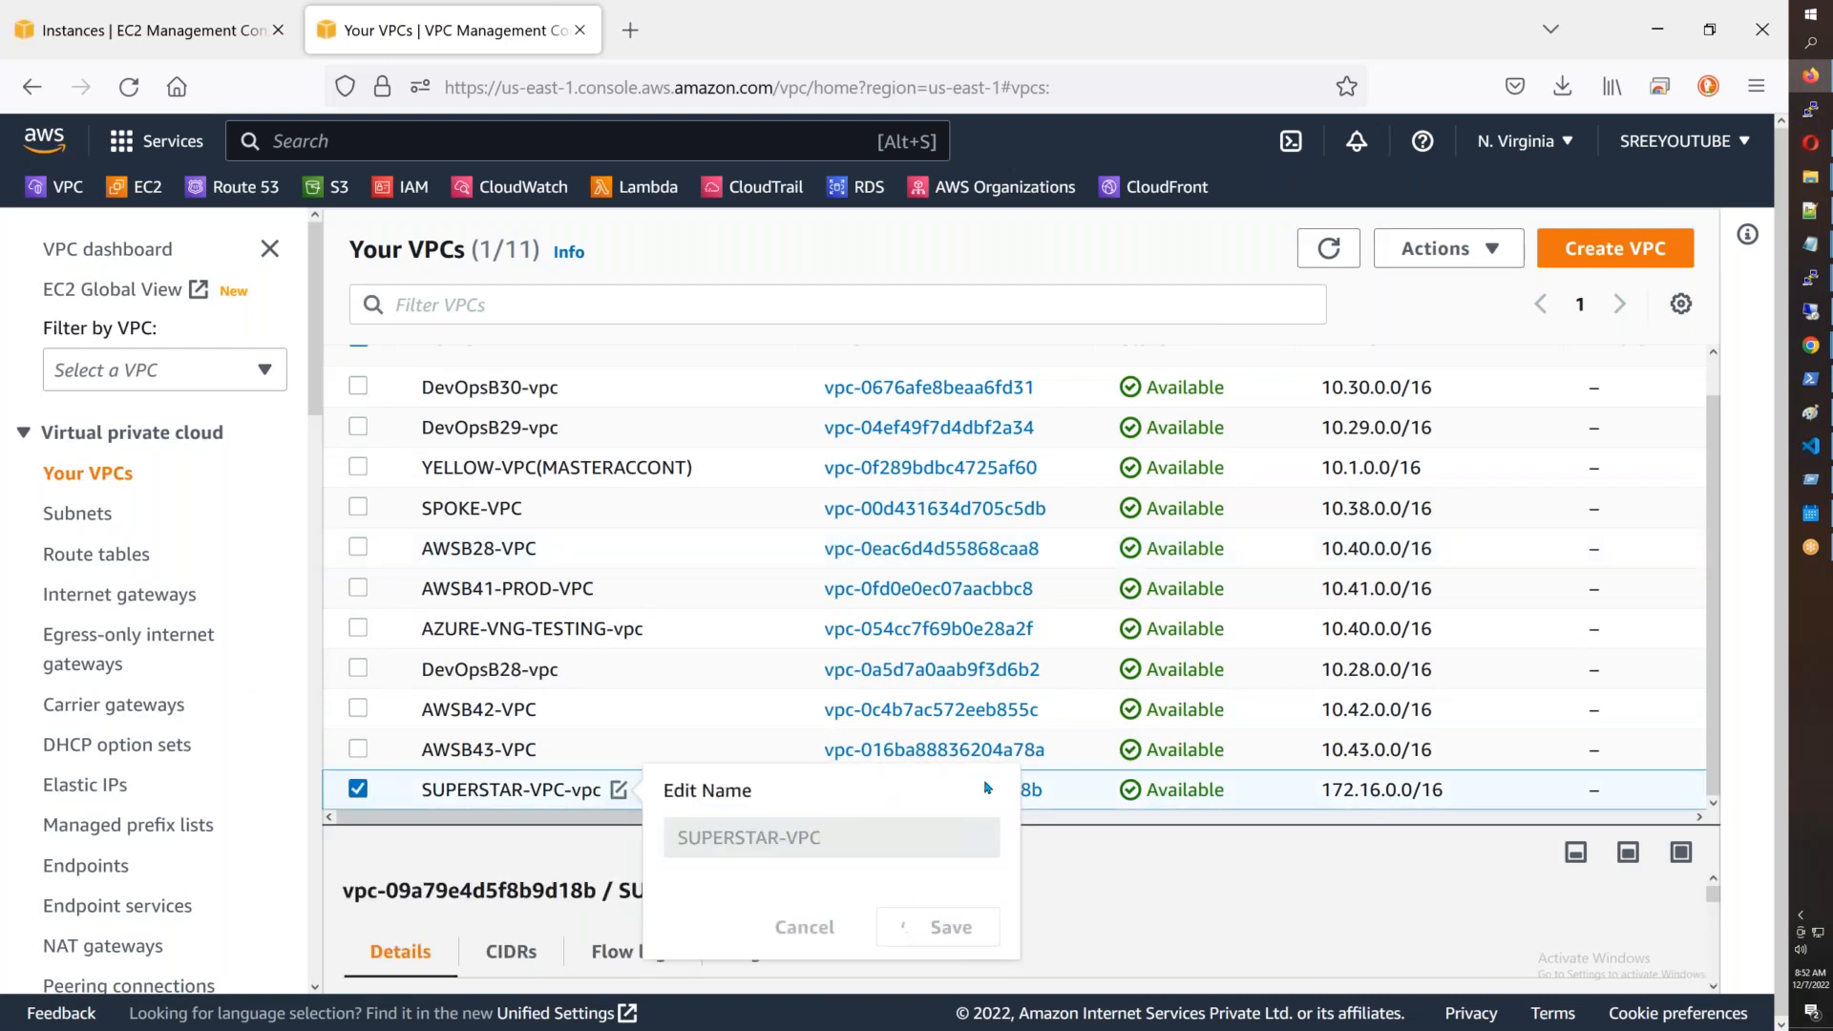
# Step: Copy SUPERSTAR-VPC's VPC ID, filter the security groups by it and show the default group's inbound rules
pyautogui.moveTo(1062, 797); pyautogui.dragTo(814, 797)
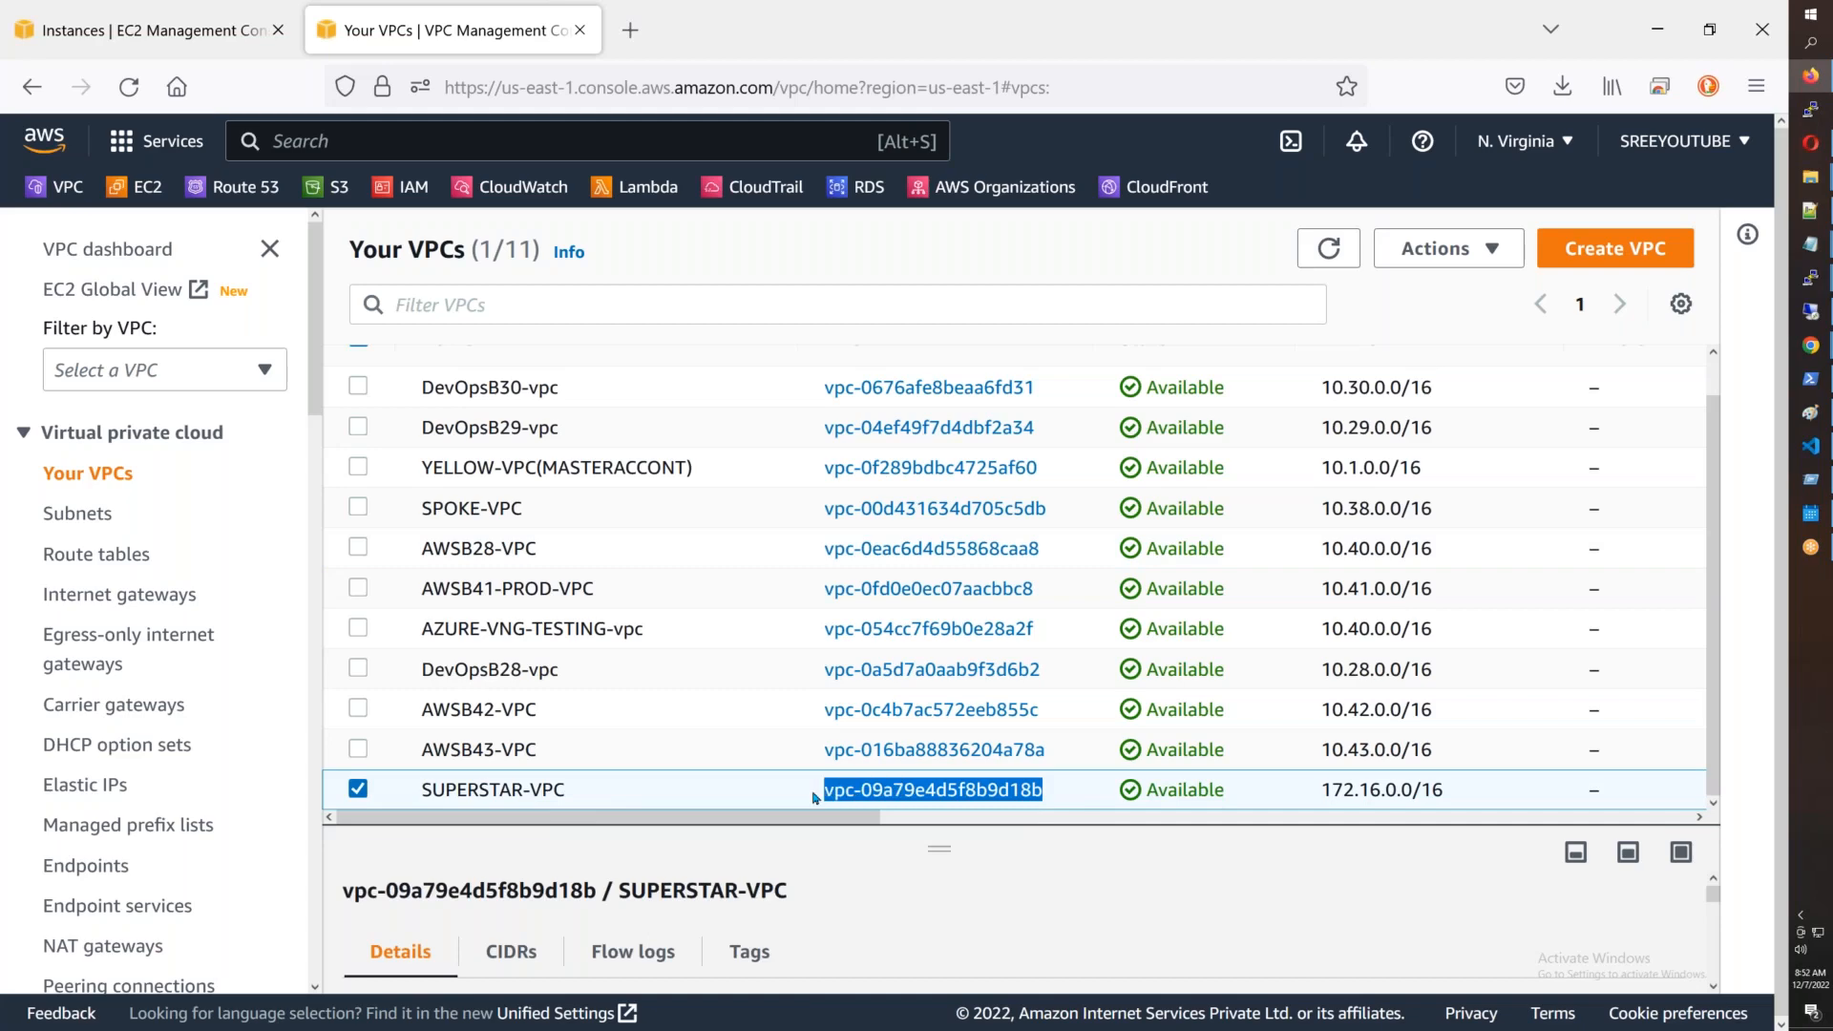
pyautogui.scroll(-4, 124, 831)
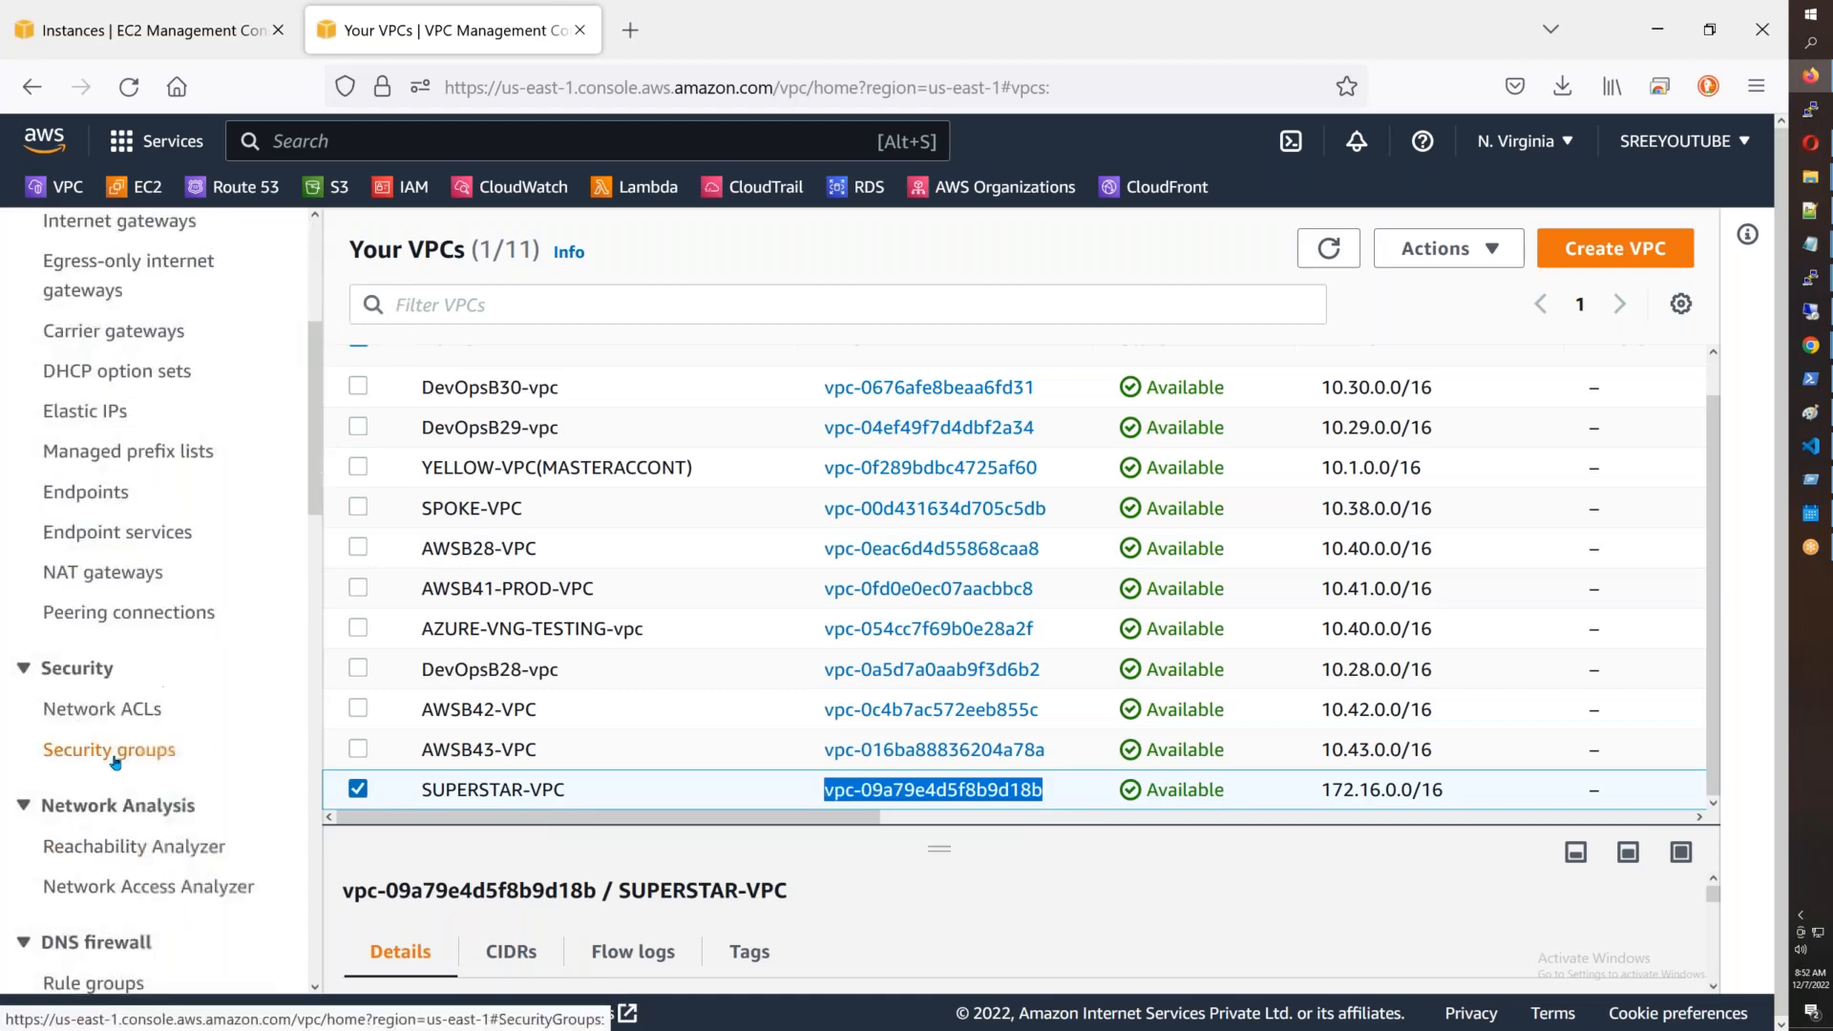
pyautogui.click(129, 752)
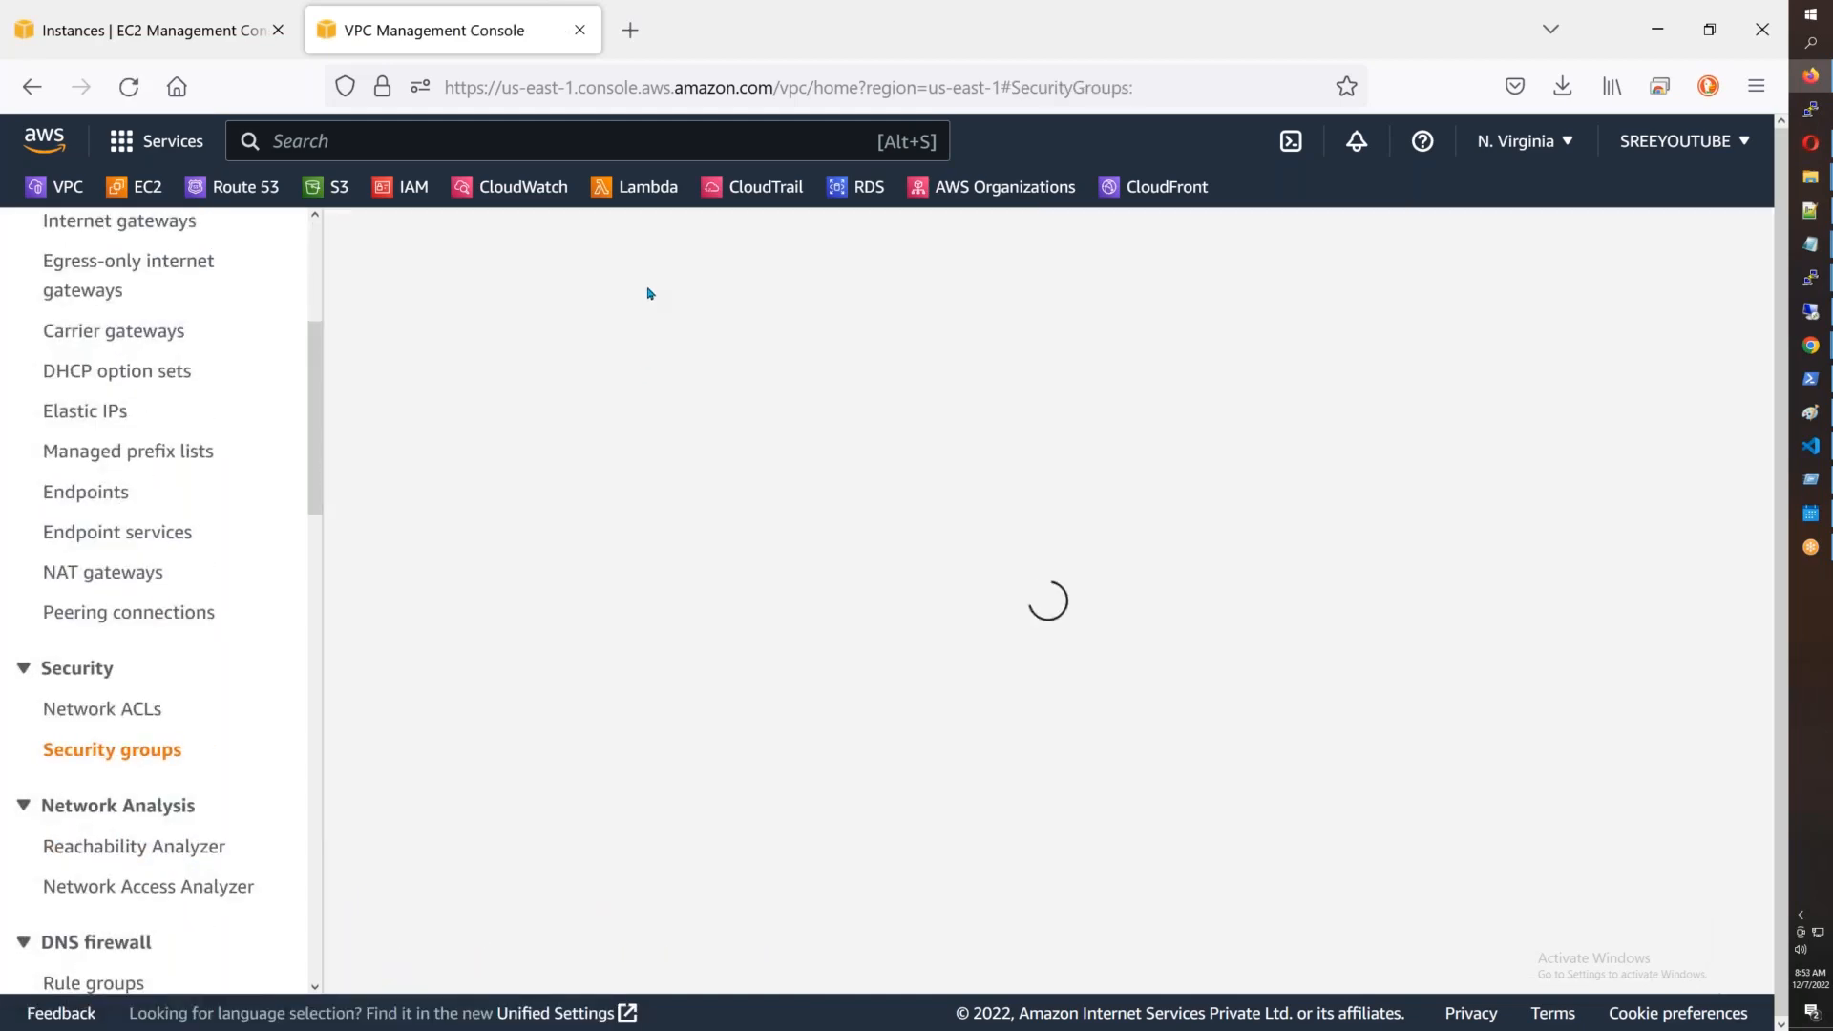
pyautogui.click(626, 301)
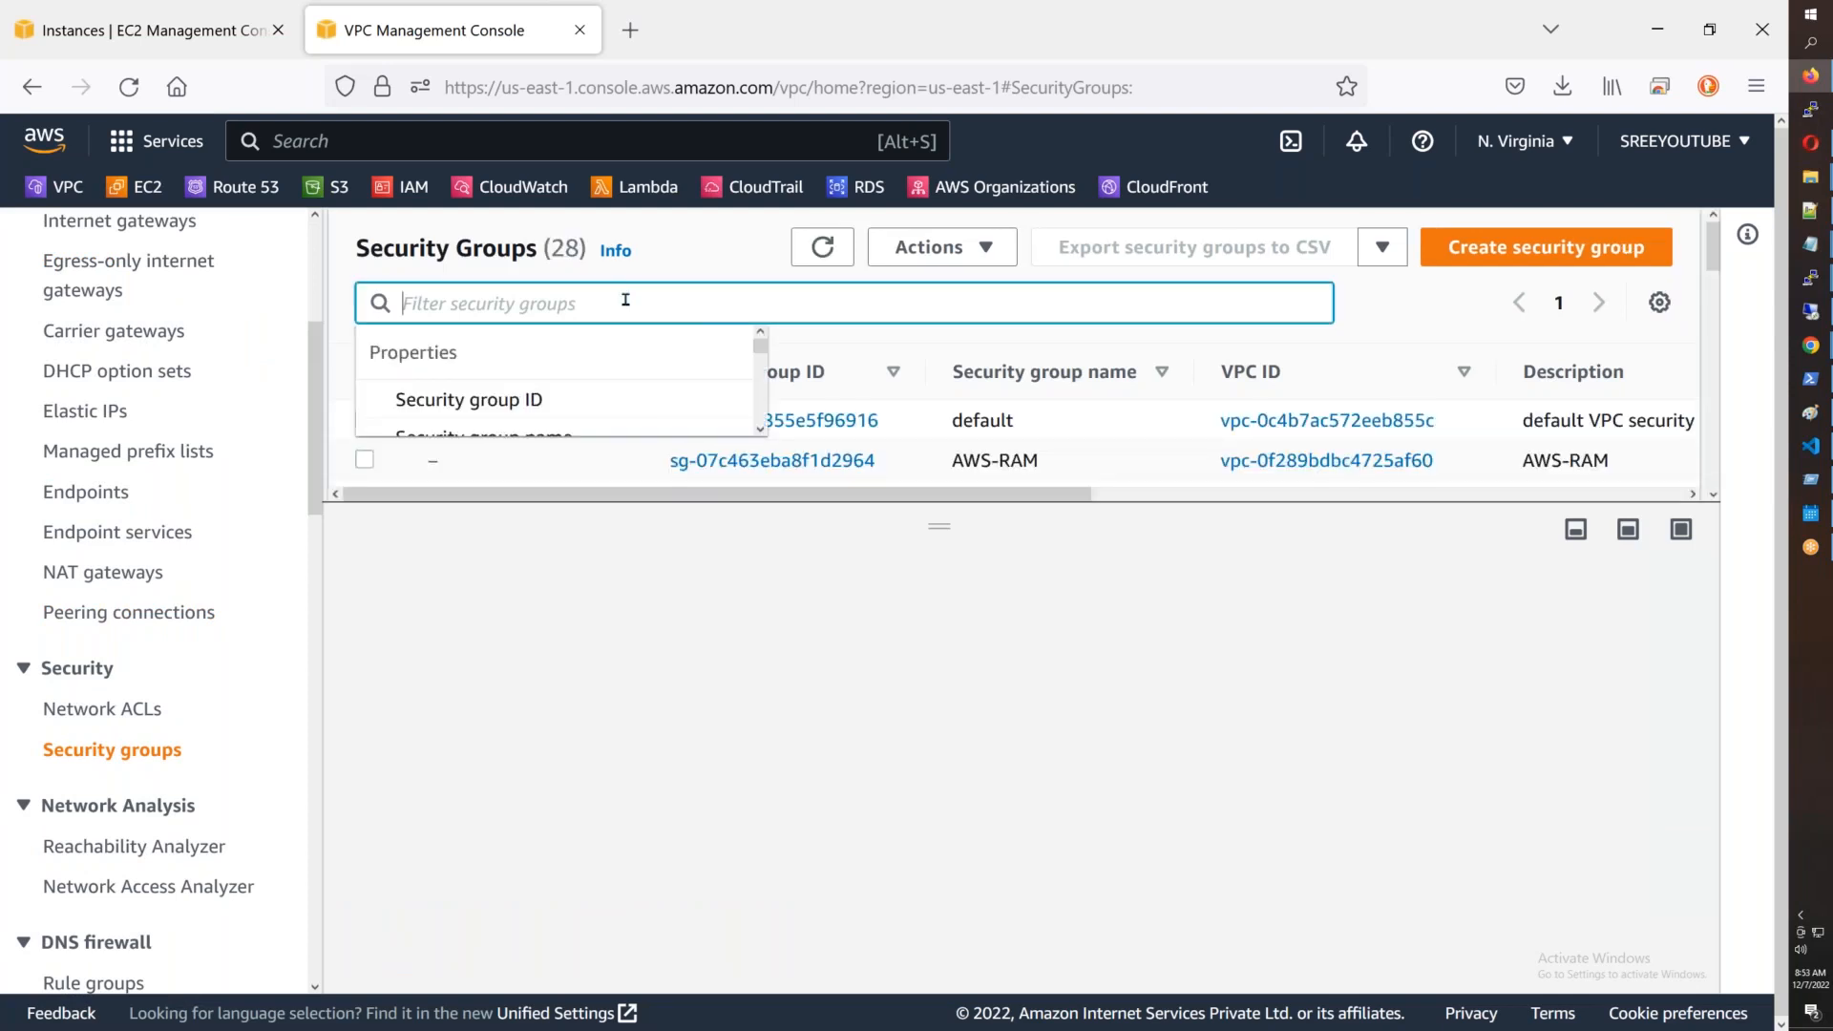
pyautogui.write('vpc-09a79e4d5f8b9d18b')
pyautogui.press('Return')
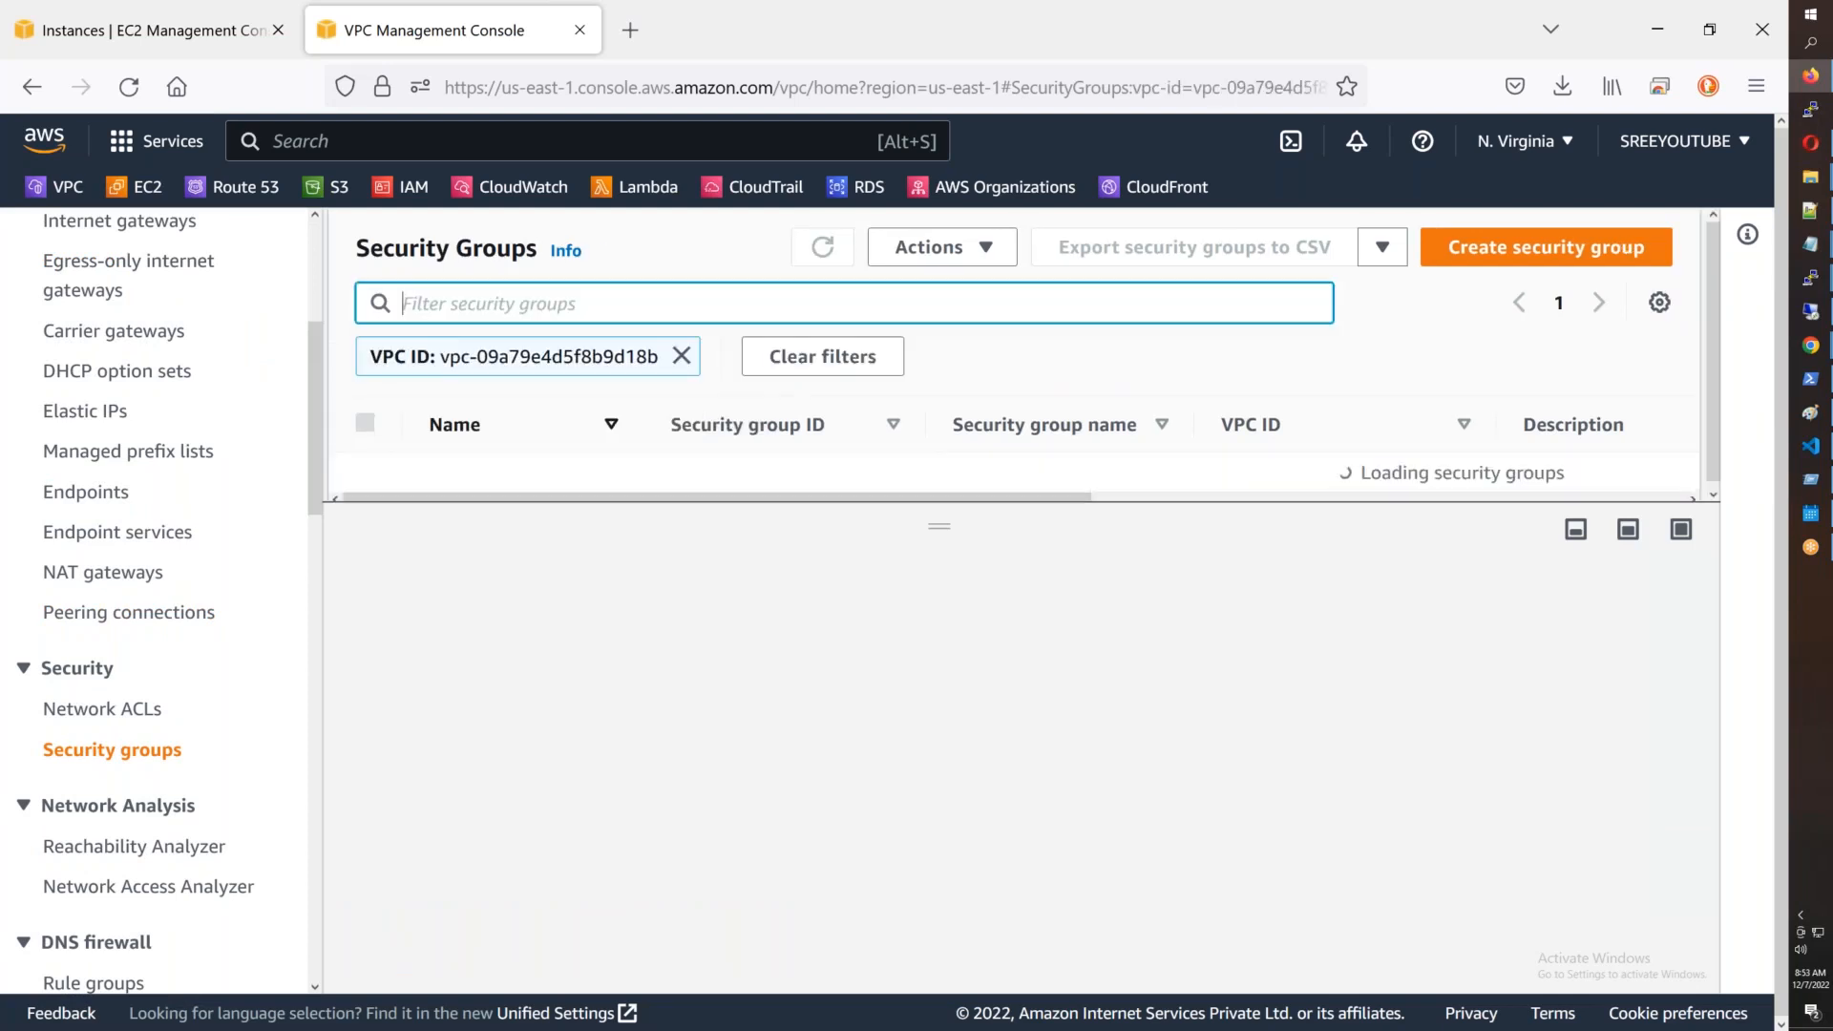
pyautogui.click(577, 630)
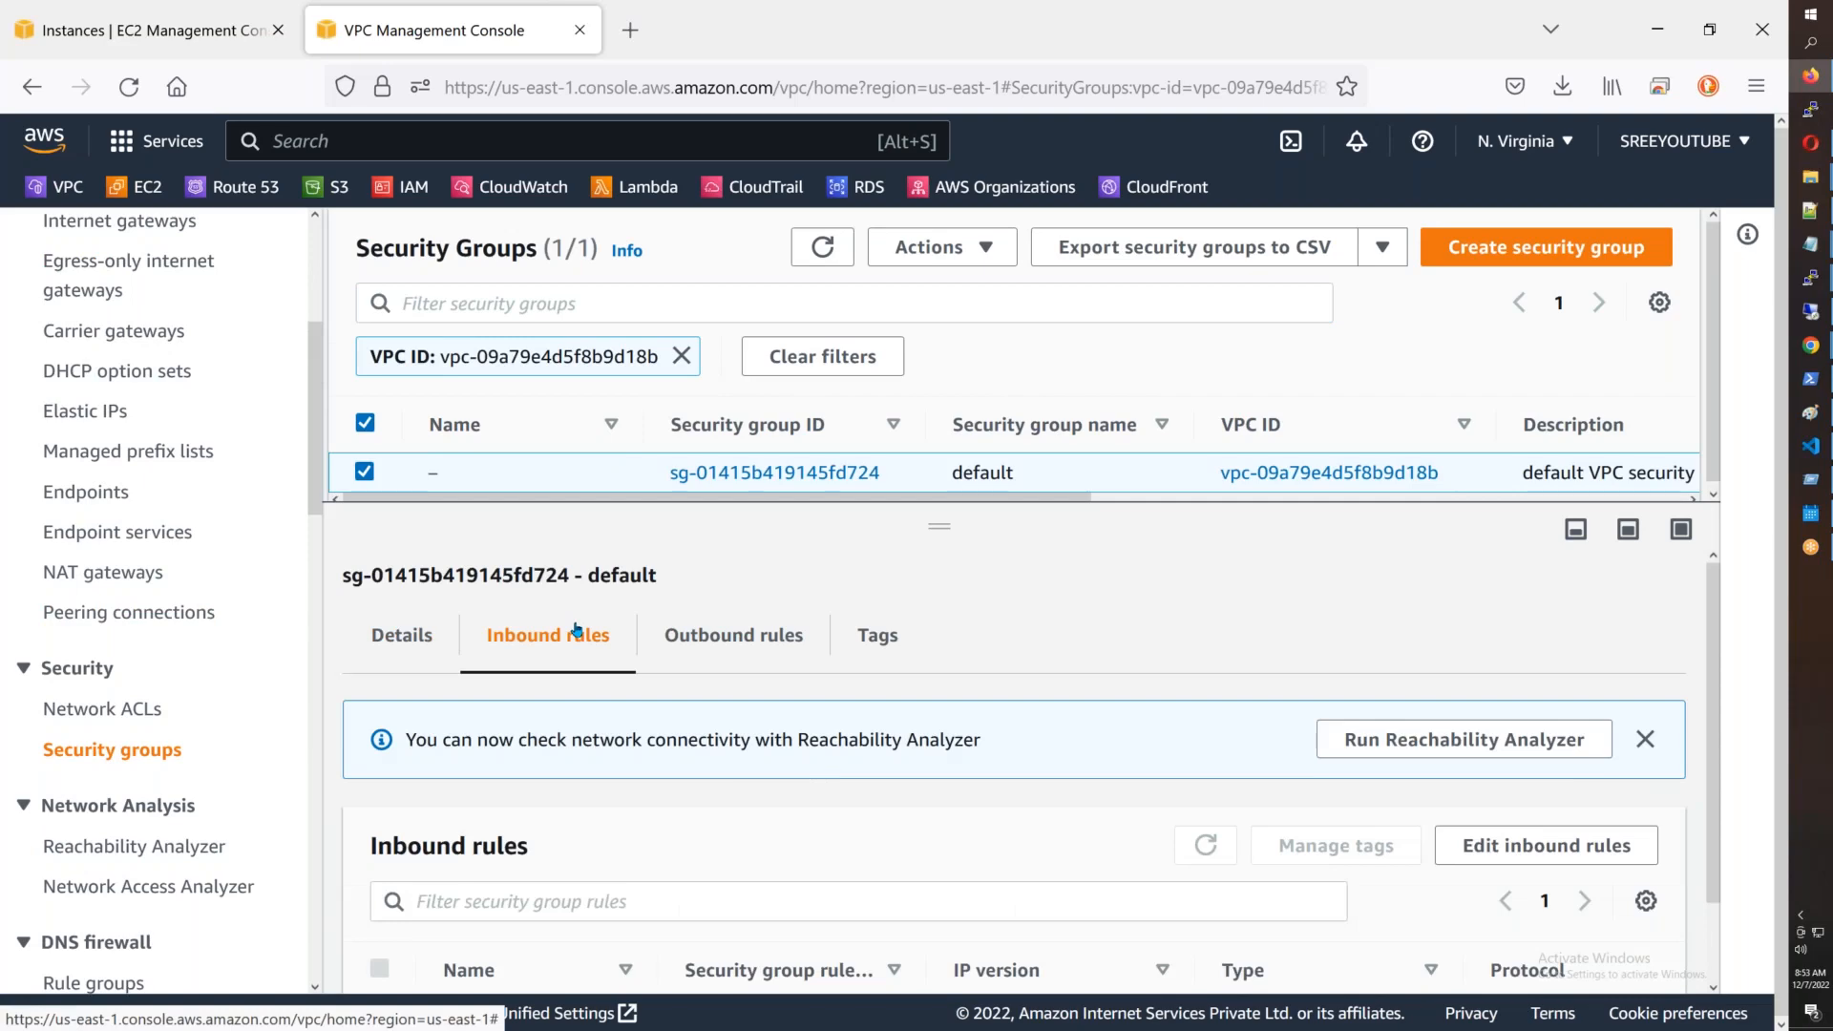
# Step: Open the default security group's inbound rules for editing and delete the existing rule
pyautogui.scroll(-1, 577, 630)
pyautogui.moveTo(864, 963); pyautogui.dragTo(1251, 964)
pyautogui.click(1546, 761)
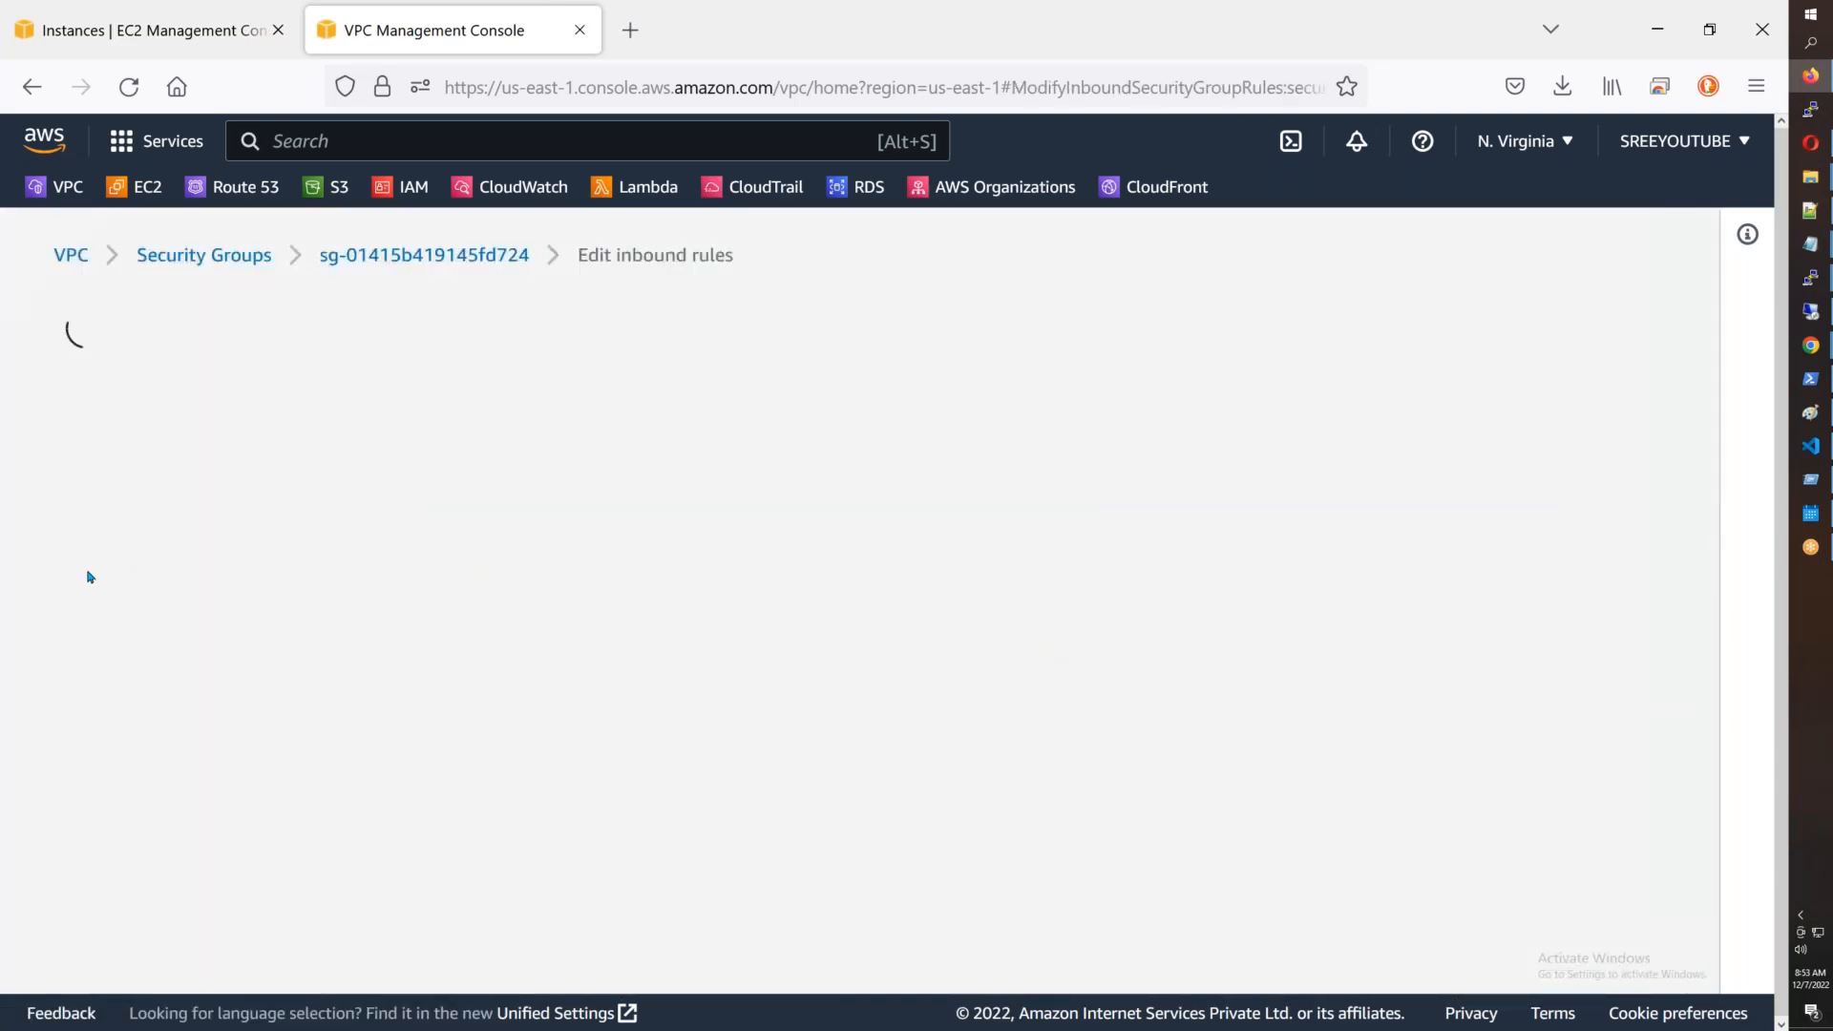
pyautogui.click(1573, 618)
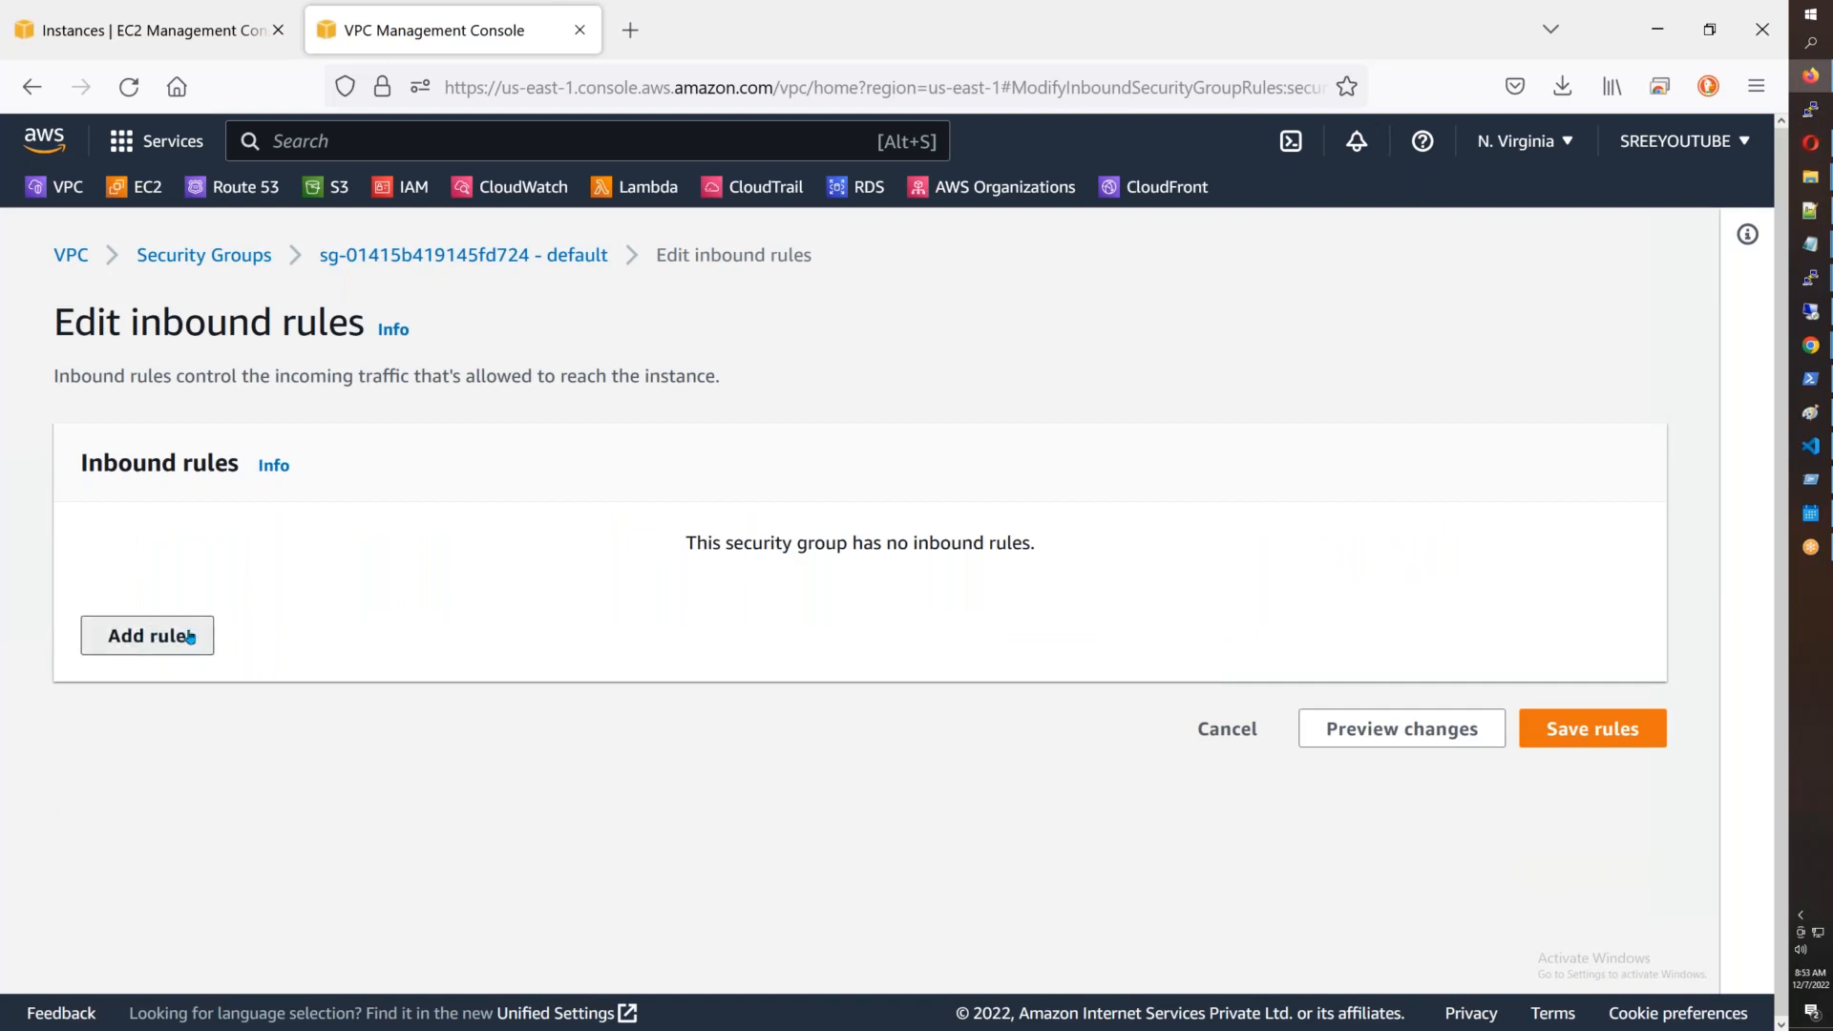
# Step: Add an inbound rule of type All traffic, choose its source and save the rules
pyautogui.click(147, 636)
pyautogui.click(457, 608)
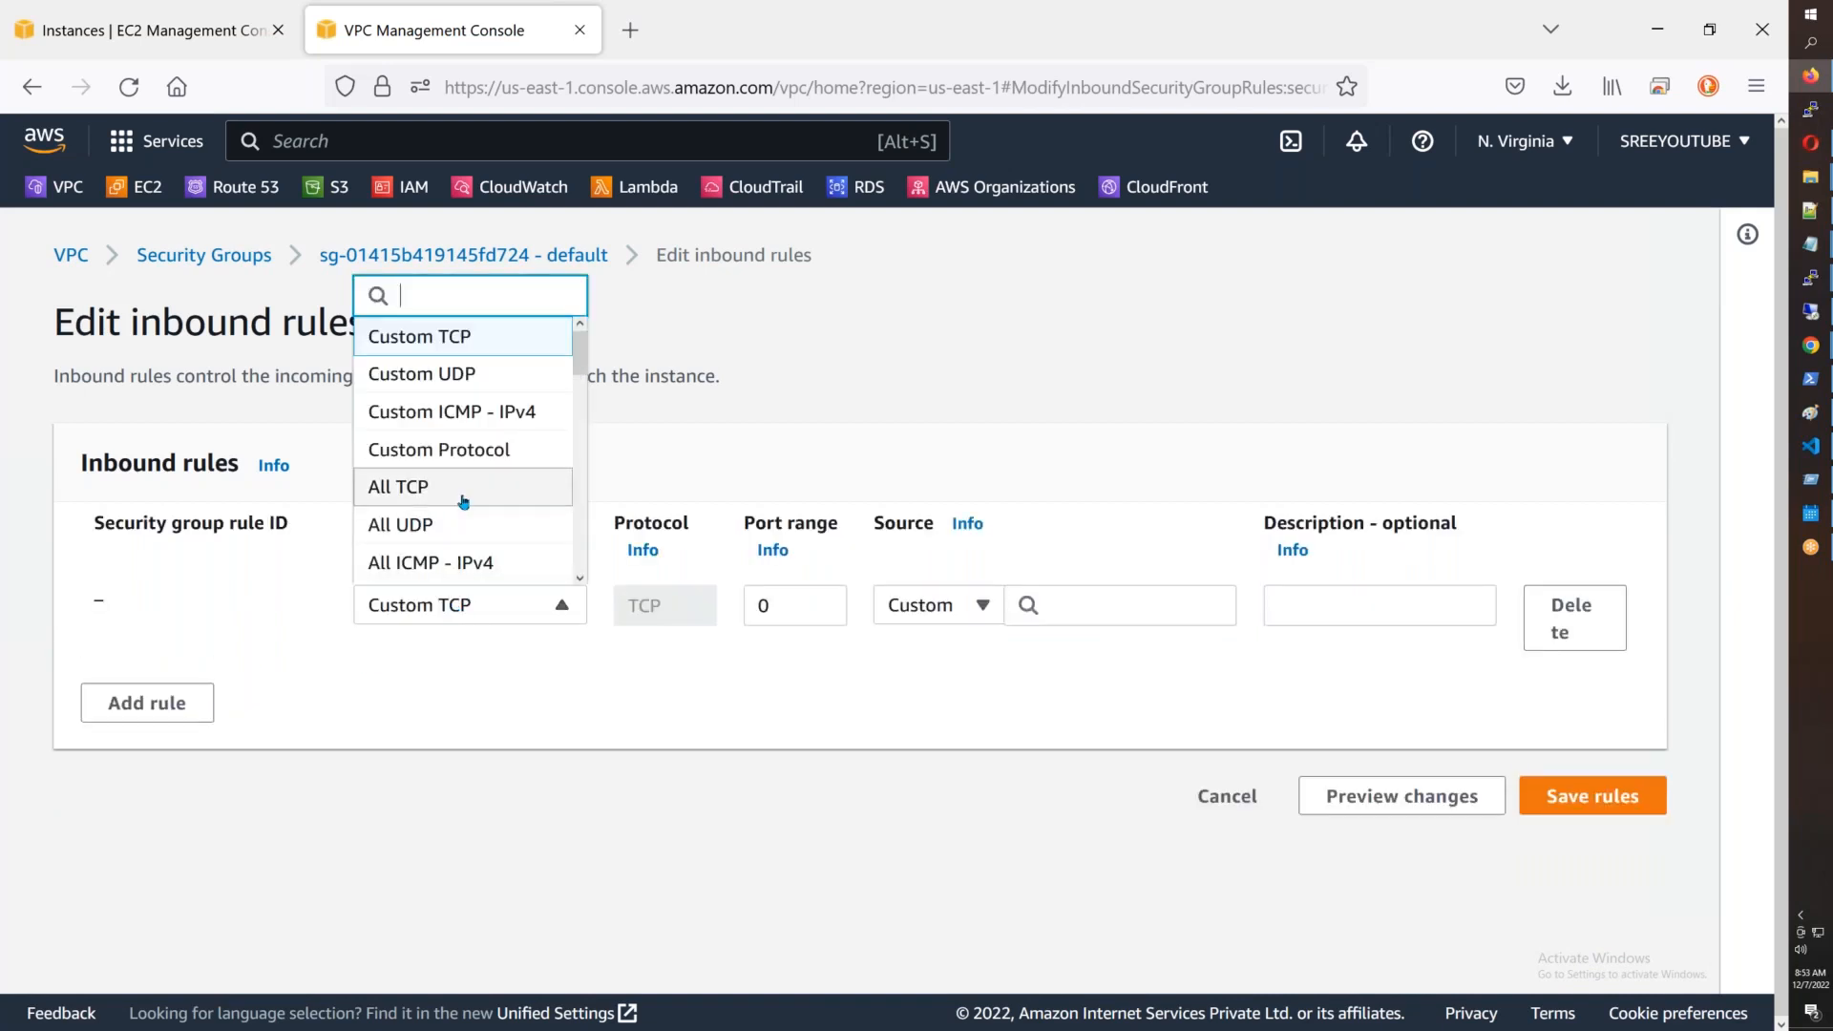
pyautogui.click(425, 483)
pyautogui.click(425, 611)
pyautogui.scroll(-2, 381, 508)
pyautogui.click(381, 498)
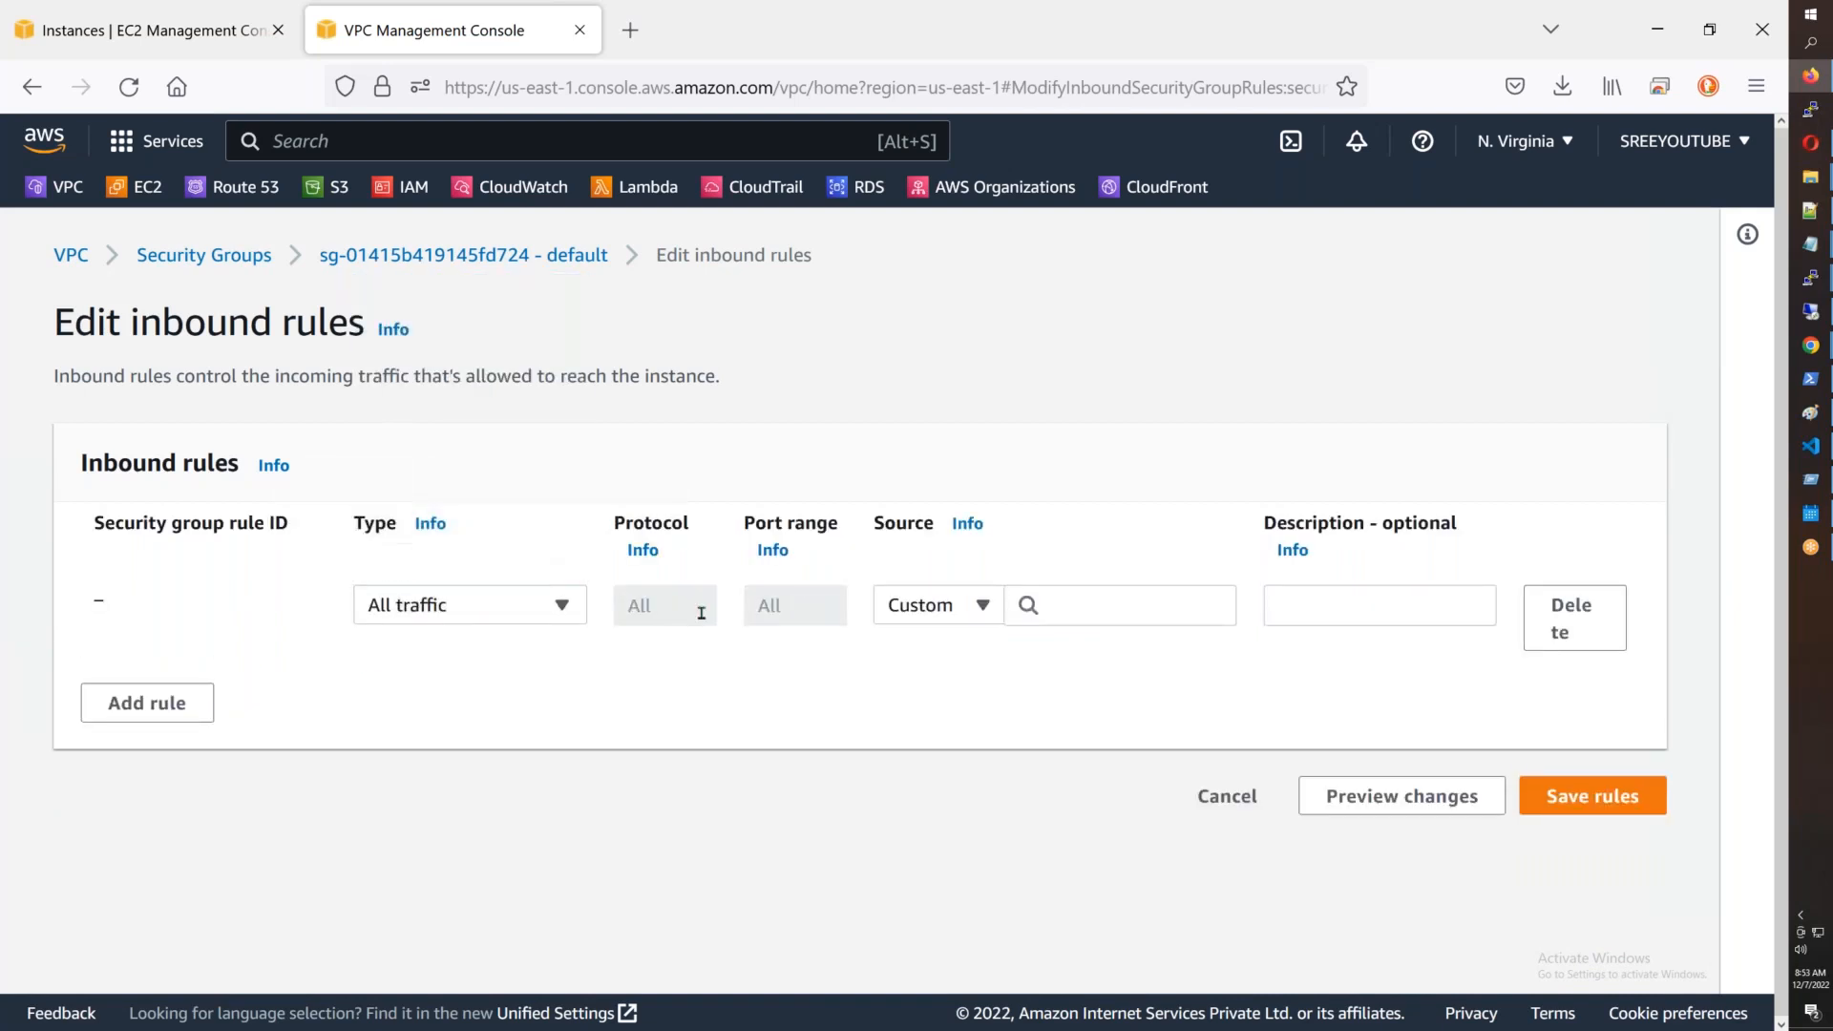
pyautogui.click(904, 621)
pyautogui.click(926, 695)
pyautogui.click(1592, 796)
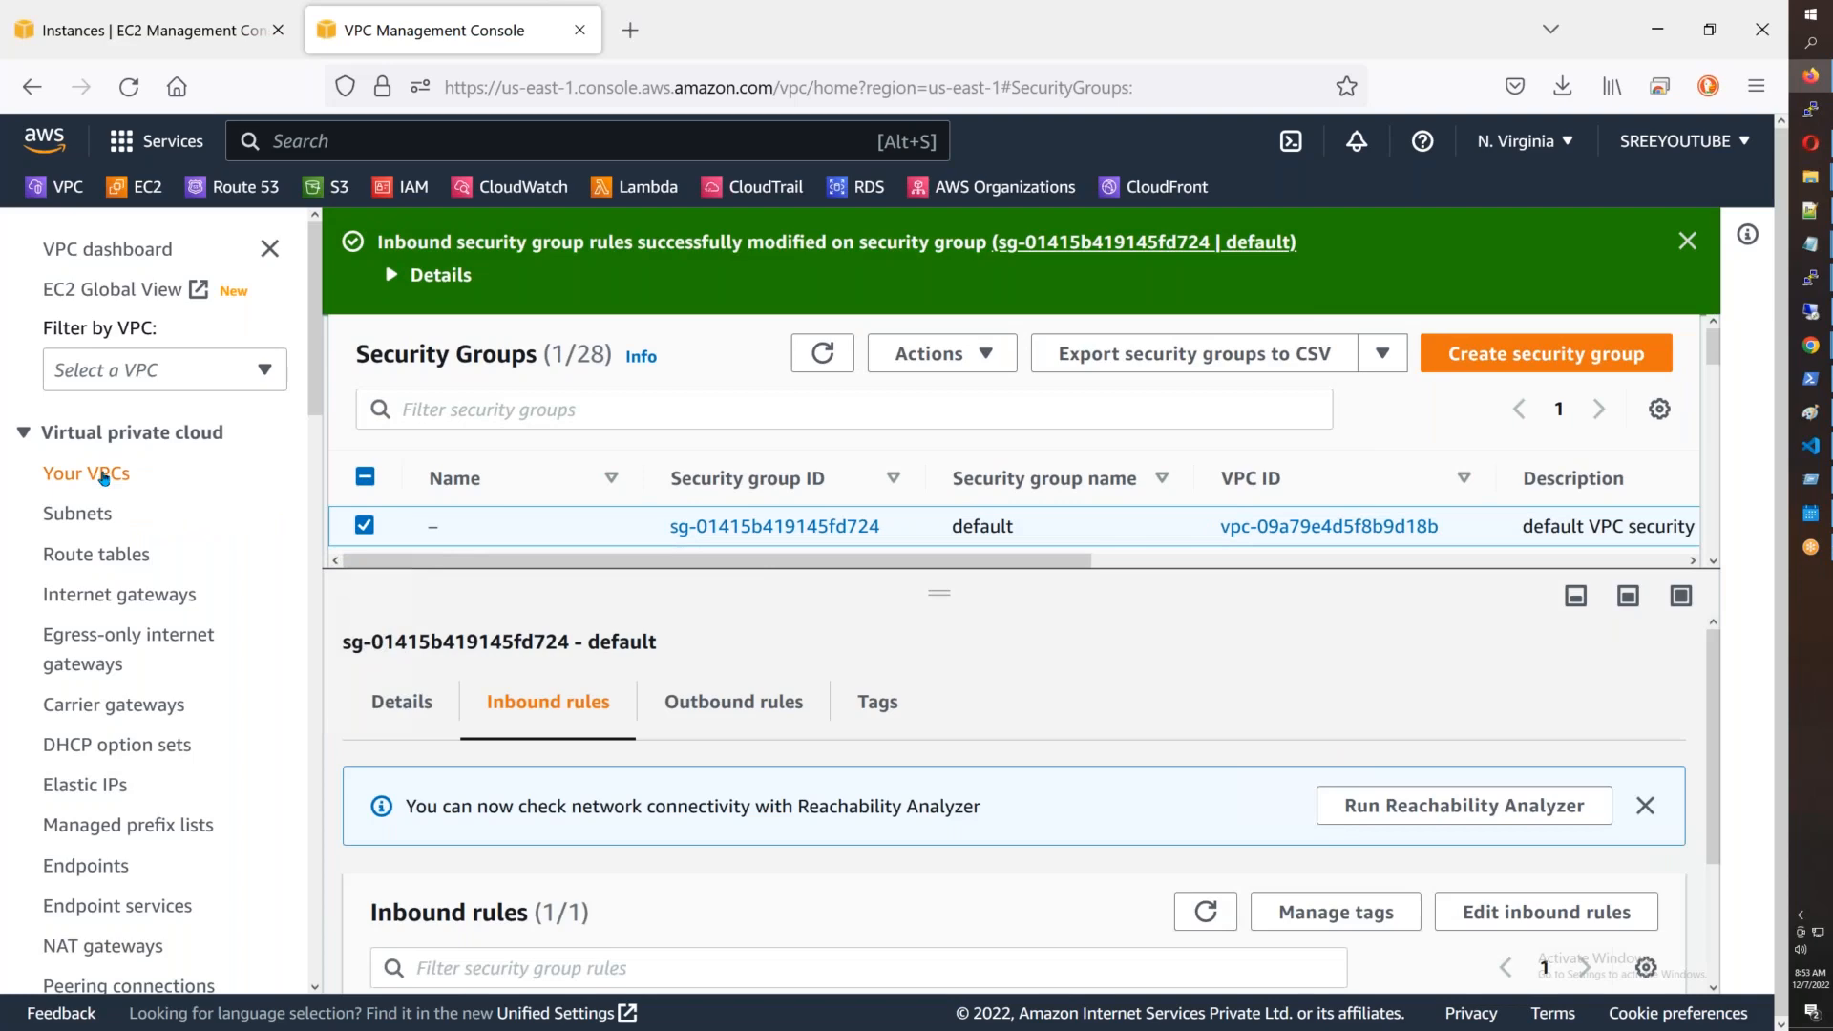
# Step: Reopen the VPC list, switch to Paint and place a copy of the AWSB43-VPC rectangle in the lower part of US-EAST-1
pyautogui.click(103, 476)
pyautogui.click(1811, 413)
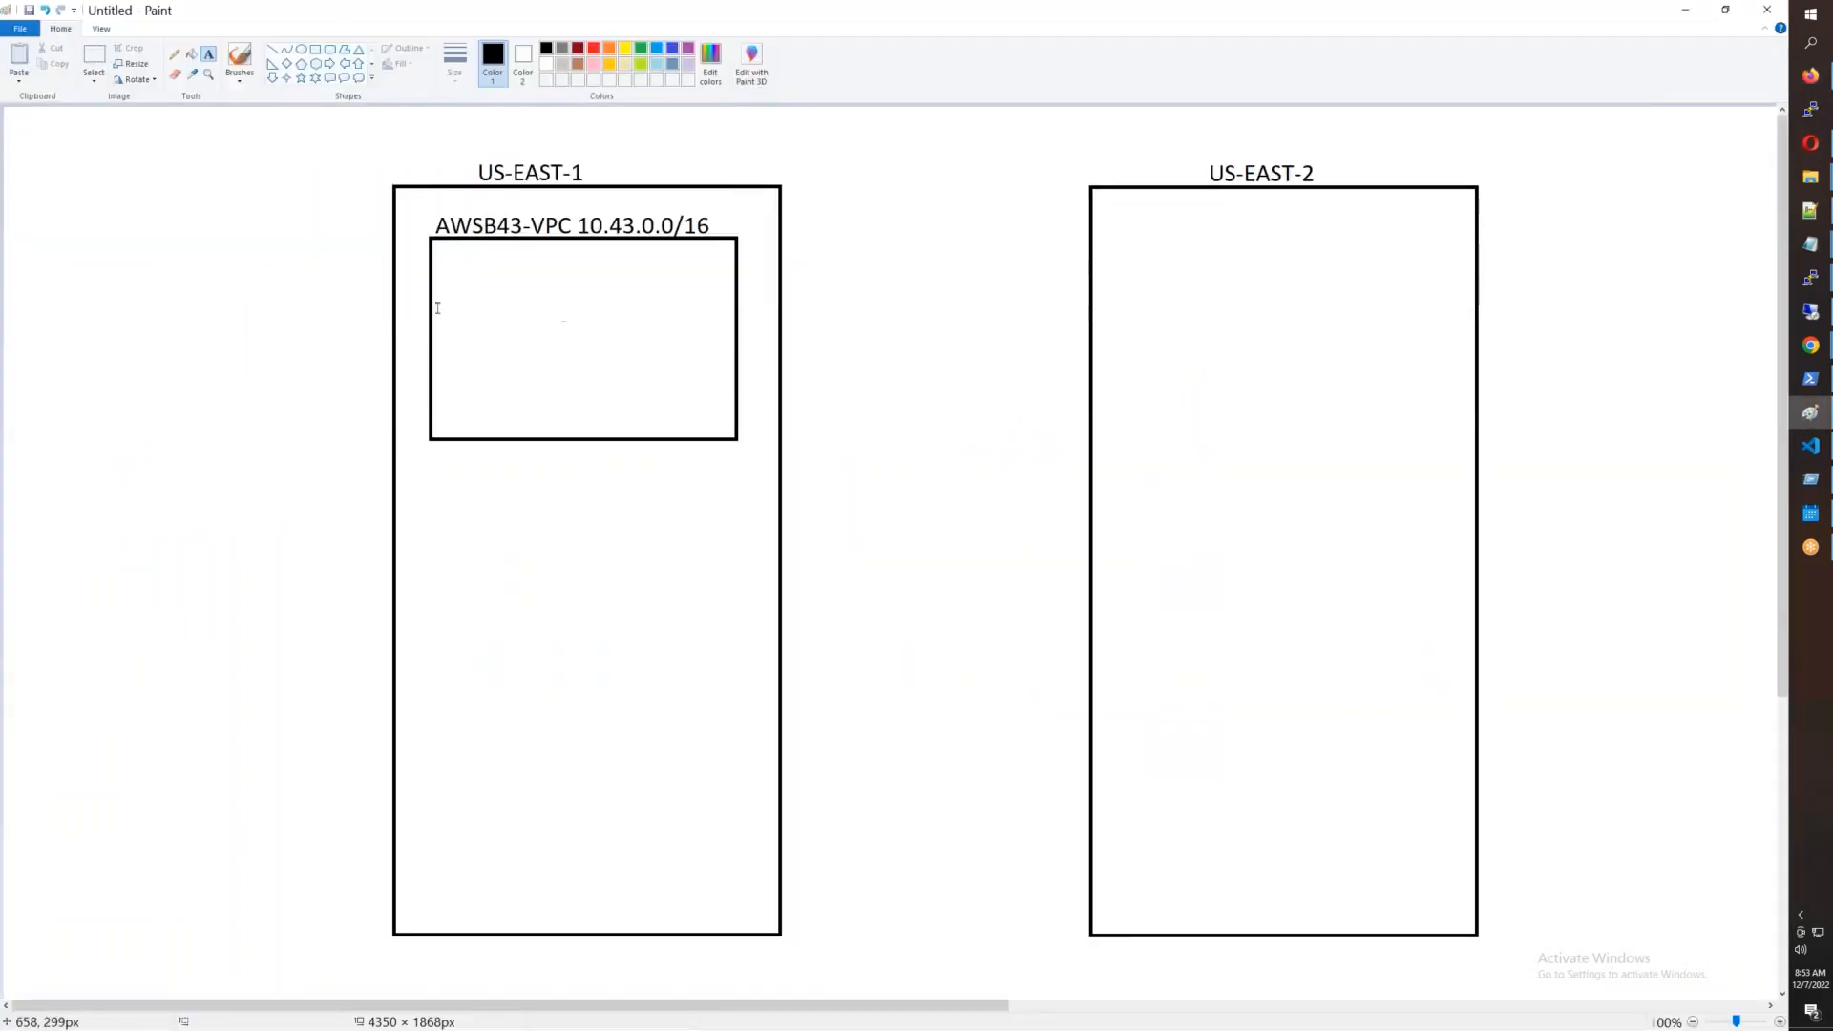
pyautogui.click(93, 57)
pyautogui.moveTo(424, 233); pyautogui.dragTo(704, 802)
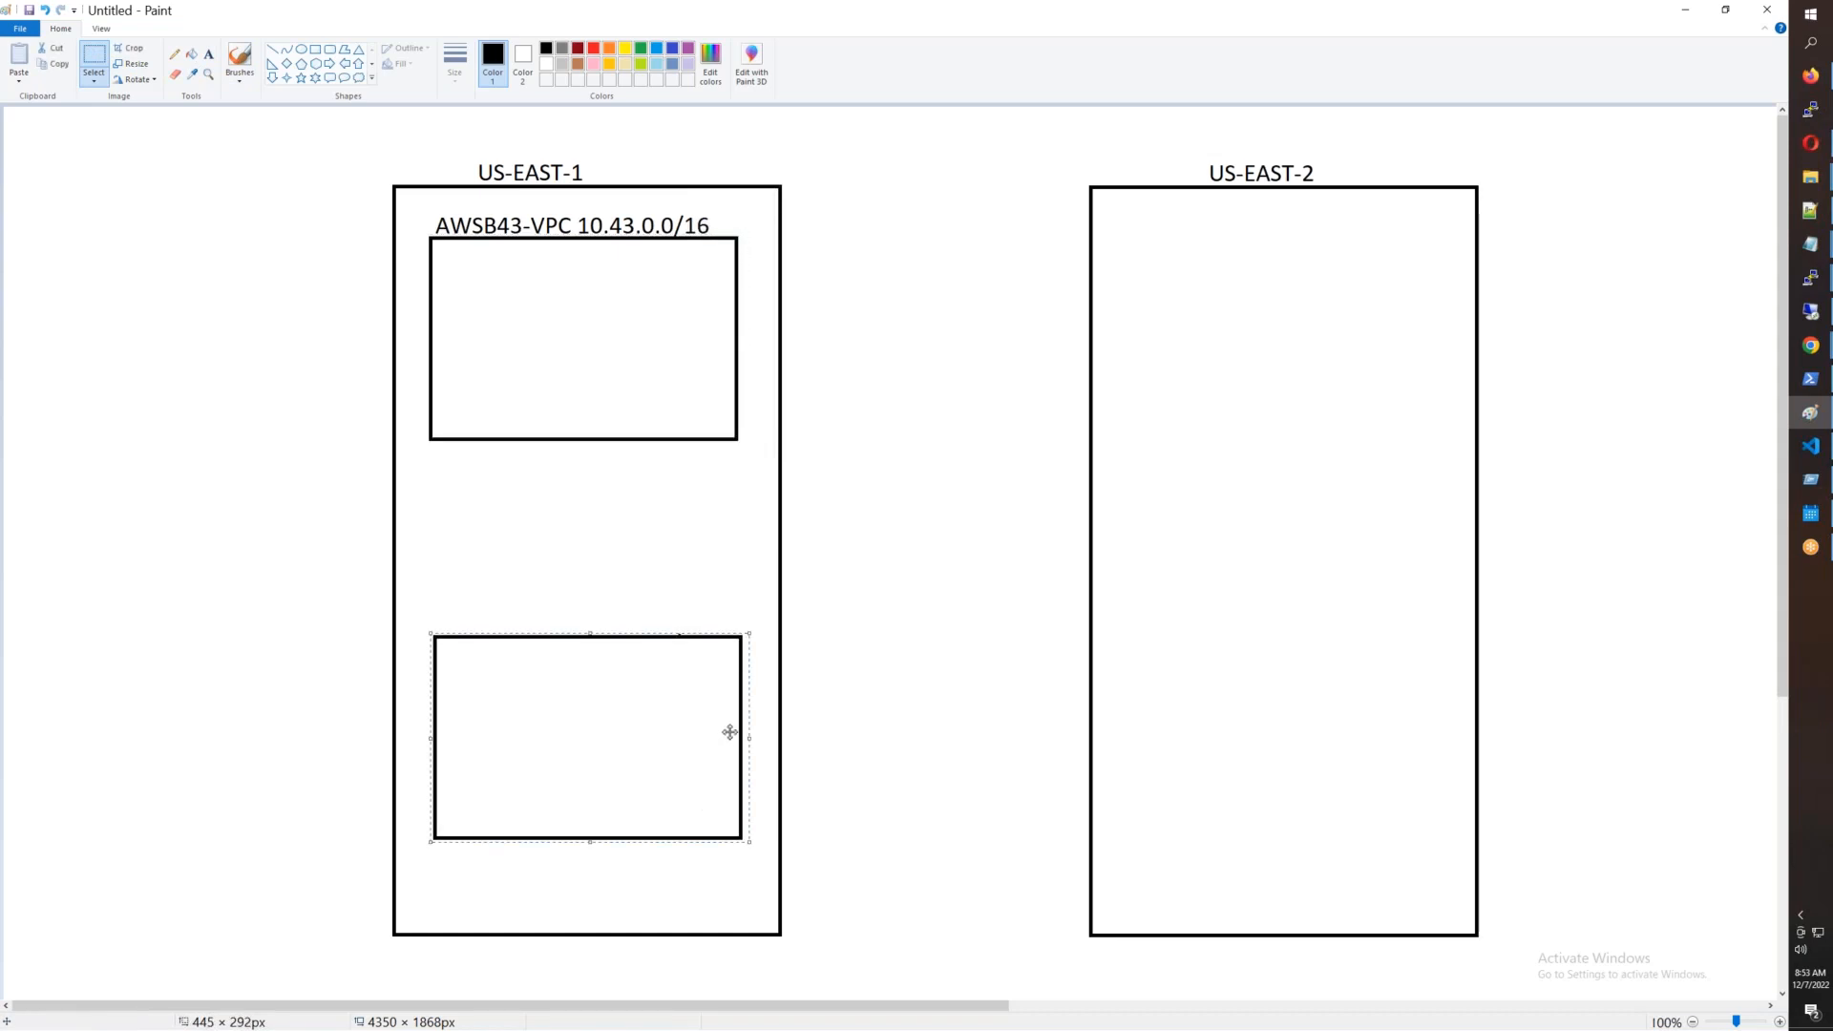
# Step: Copy the new VPC's name from the console and label the lower US-EAST-1 rectangle in Paint "SUPERSTAR-VPC 172.16.0.0/16" on two lines
pyautogui.hotkey('alt', 'Tab')
pyautogui.click(582, 789)
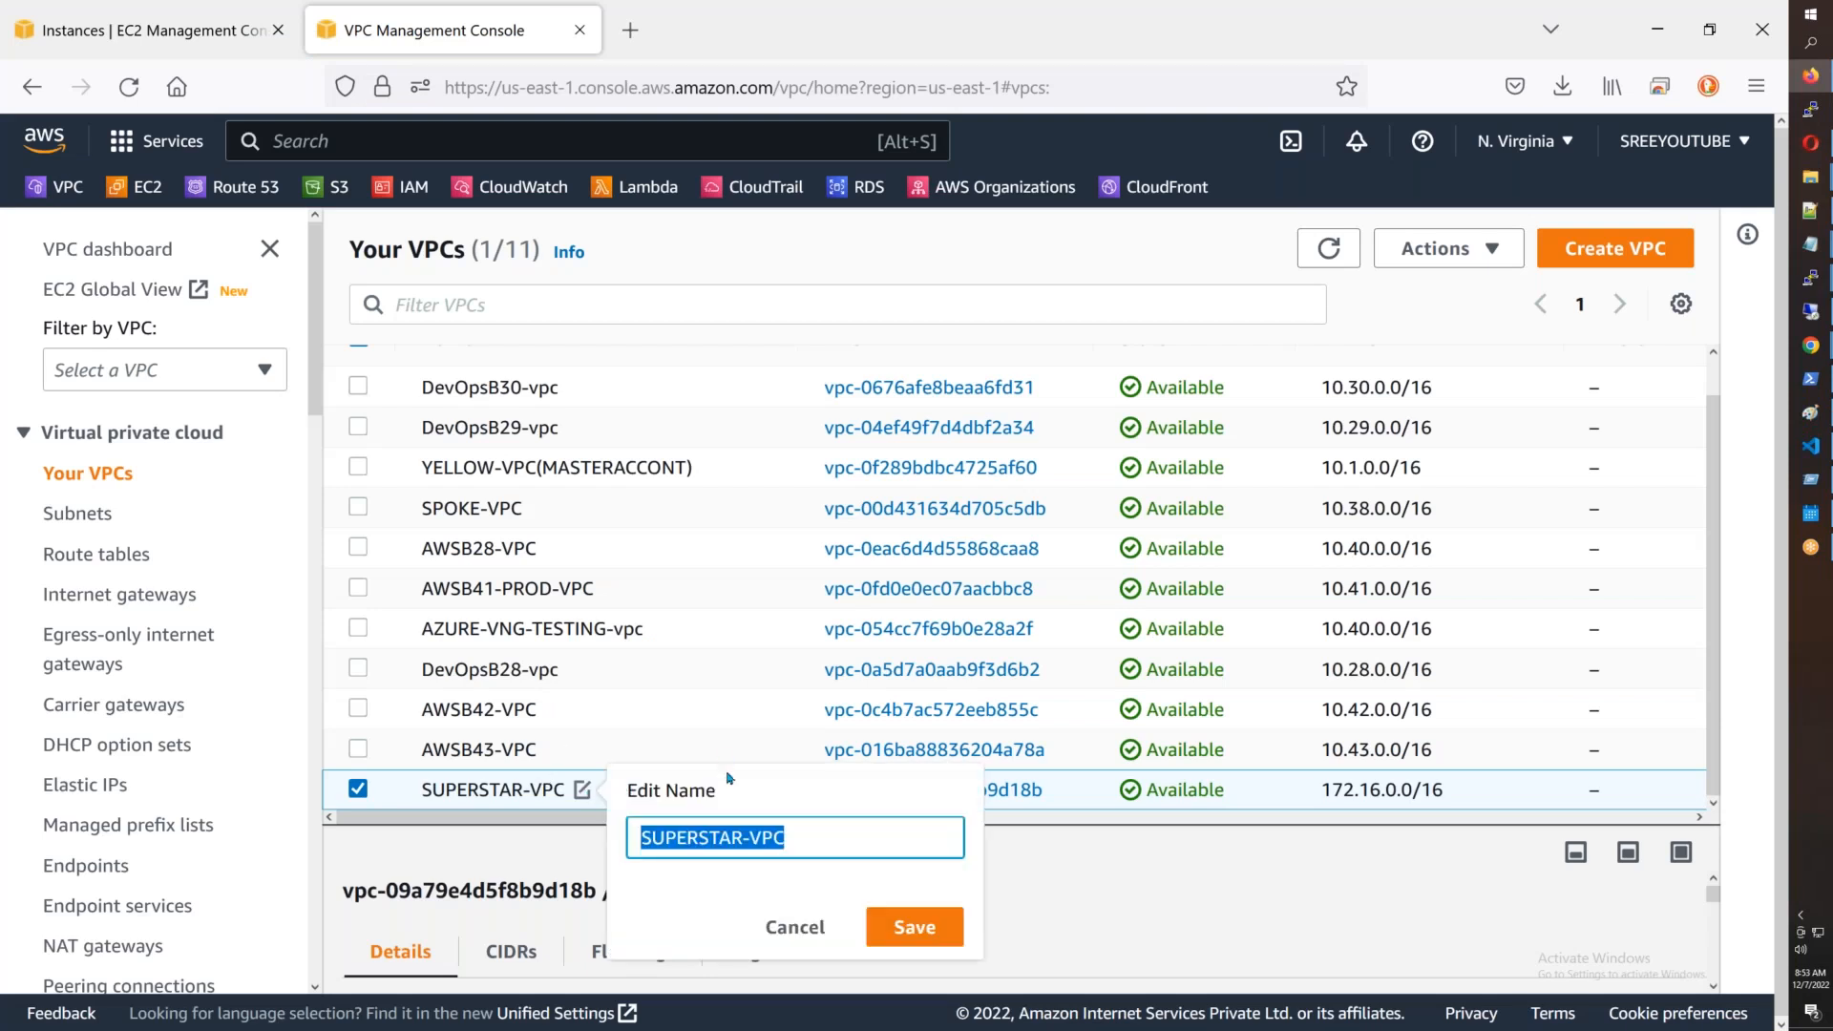
pyautogui.hotkey('alt', 'Tab')
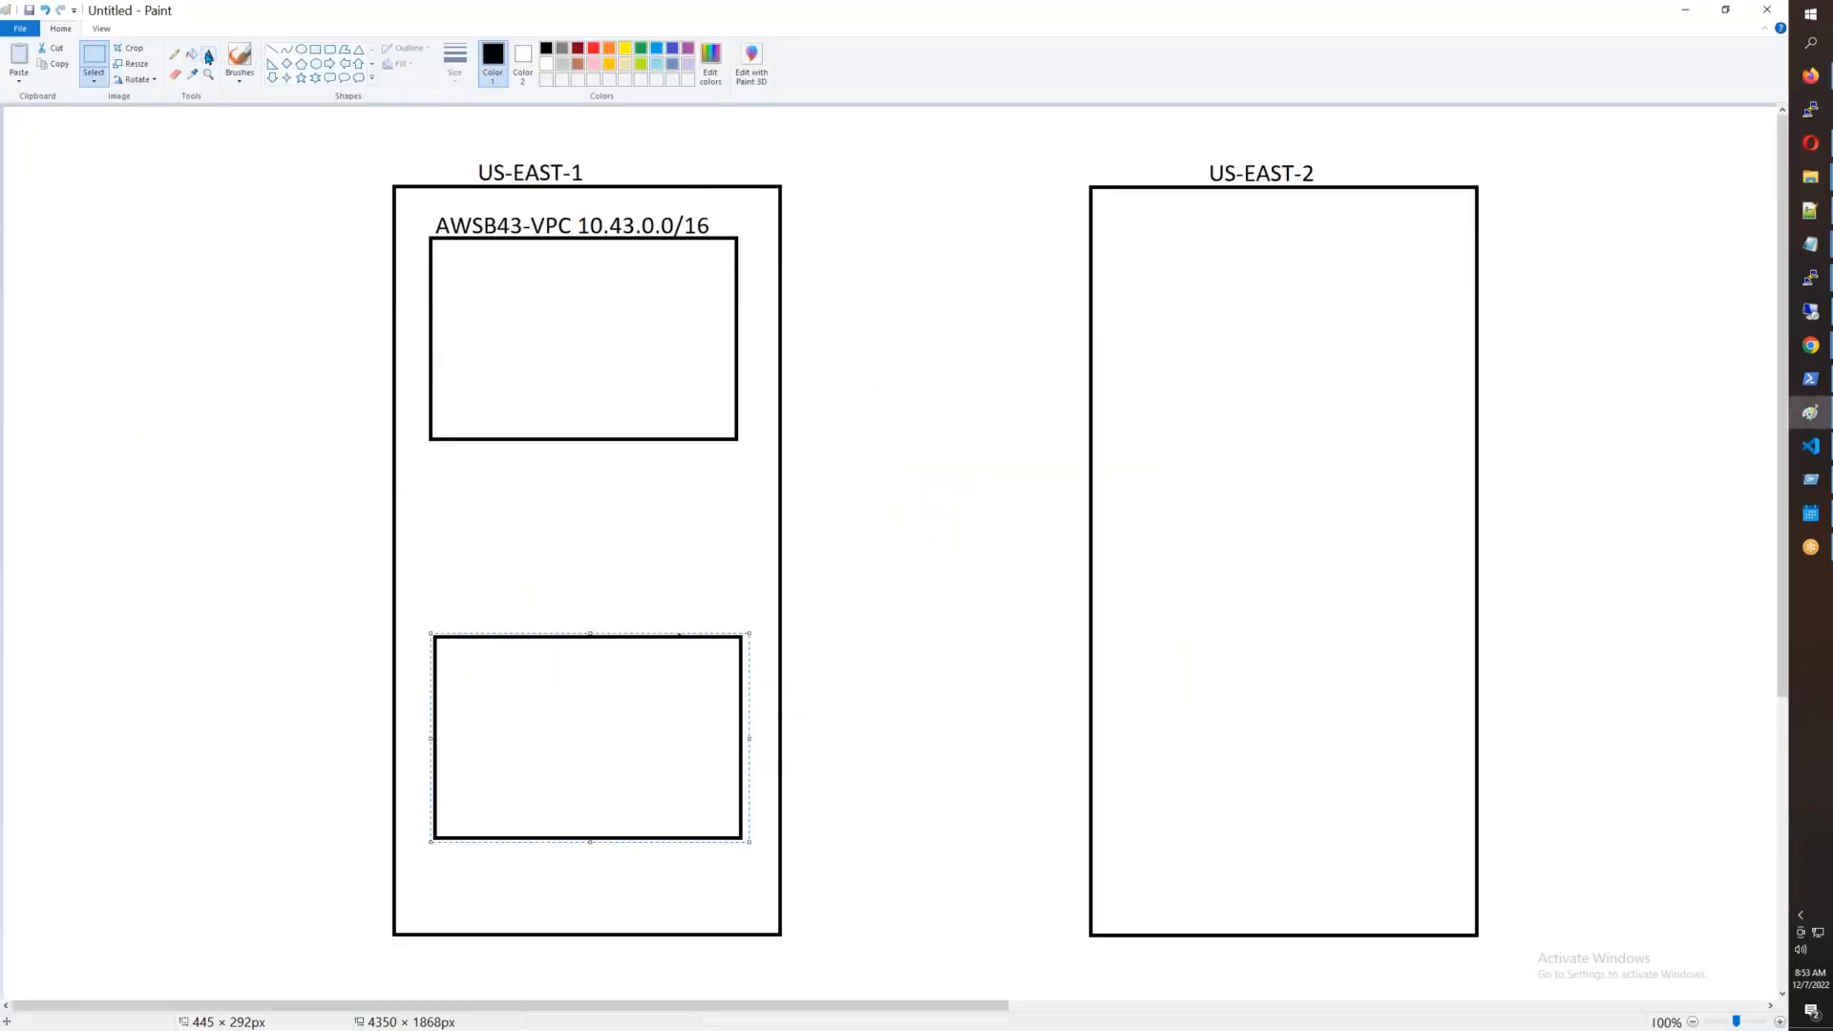
pyautogui.click(208, 57)
pyautogui.click(484, 839)
pyautogui.write('SUPERSTAR-VPC')
pyautogui.press('Return')
pyautogui.write('172')
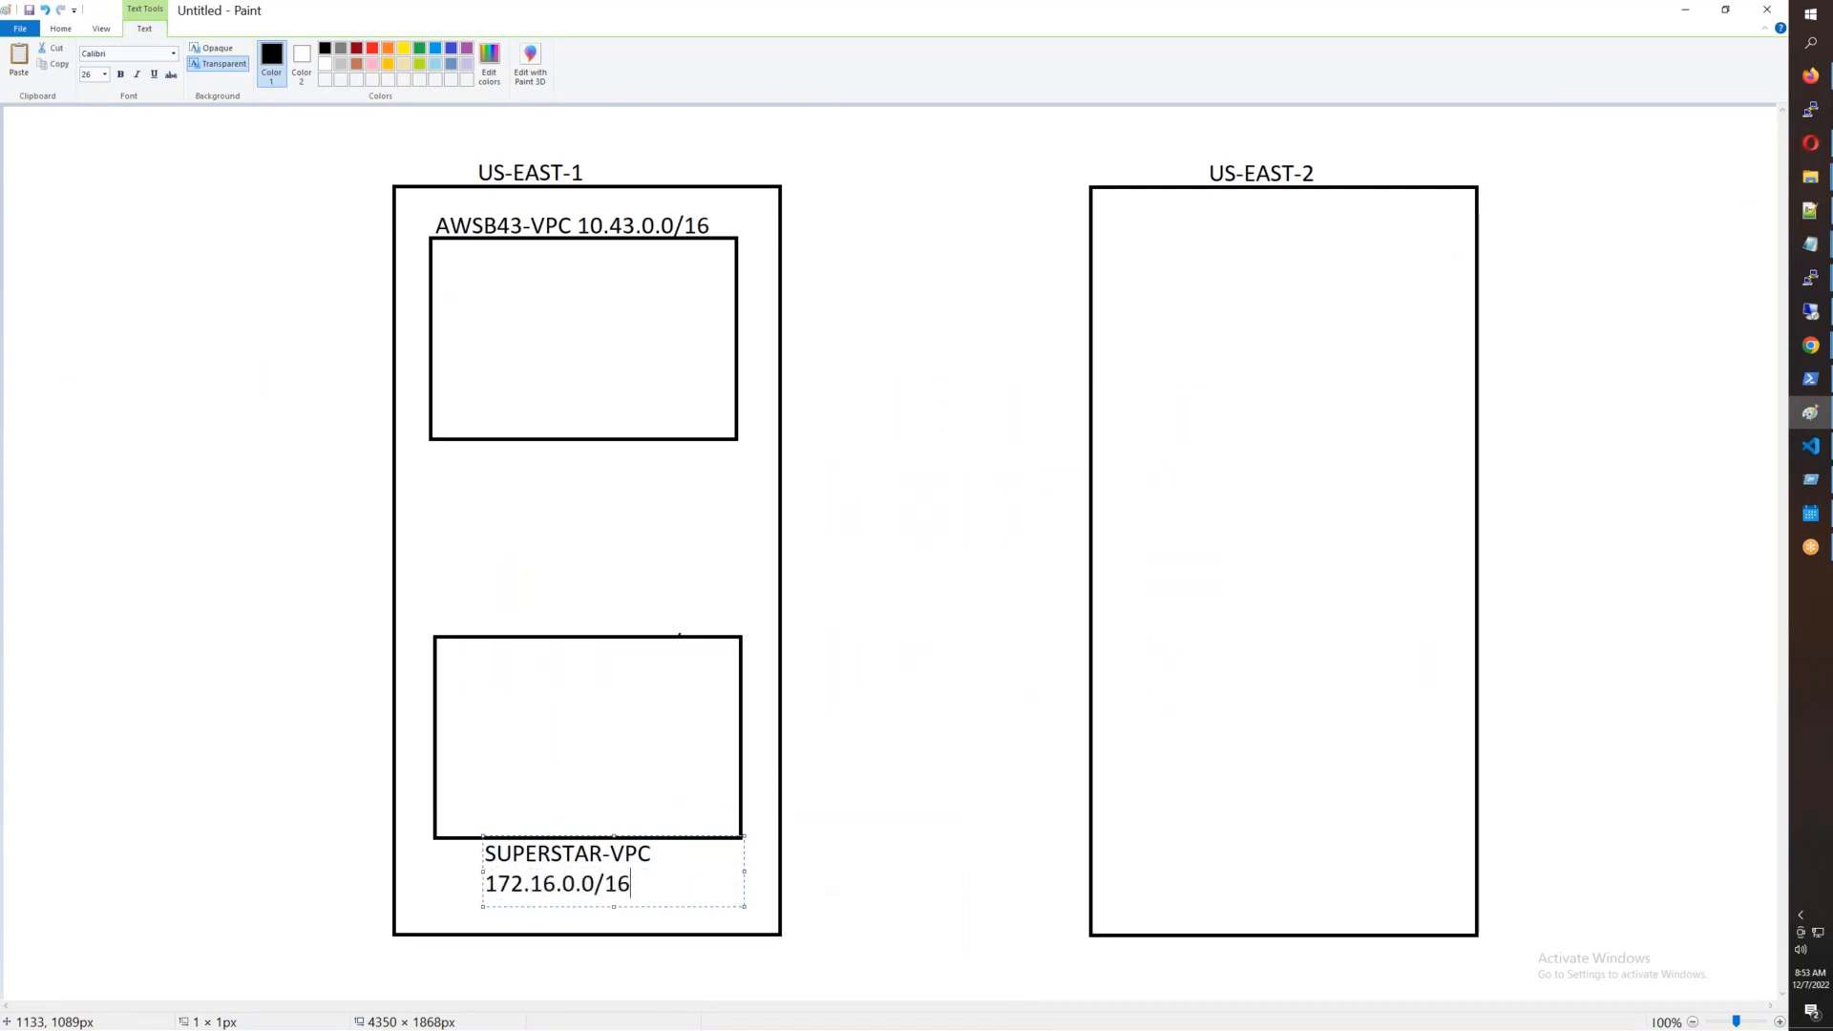
# Step: Draw a rounded rectangle inside the AWSB43-VPC box and label it "10.43.1.100"
pyautogui.click(880, 812)
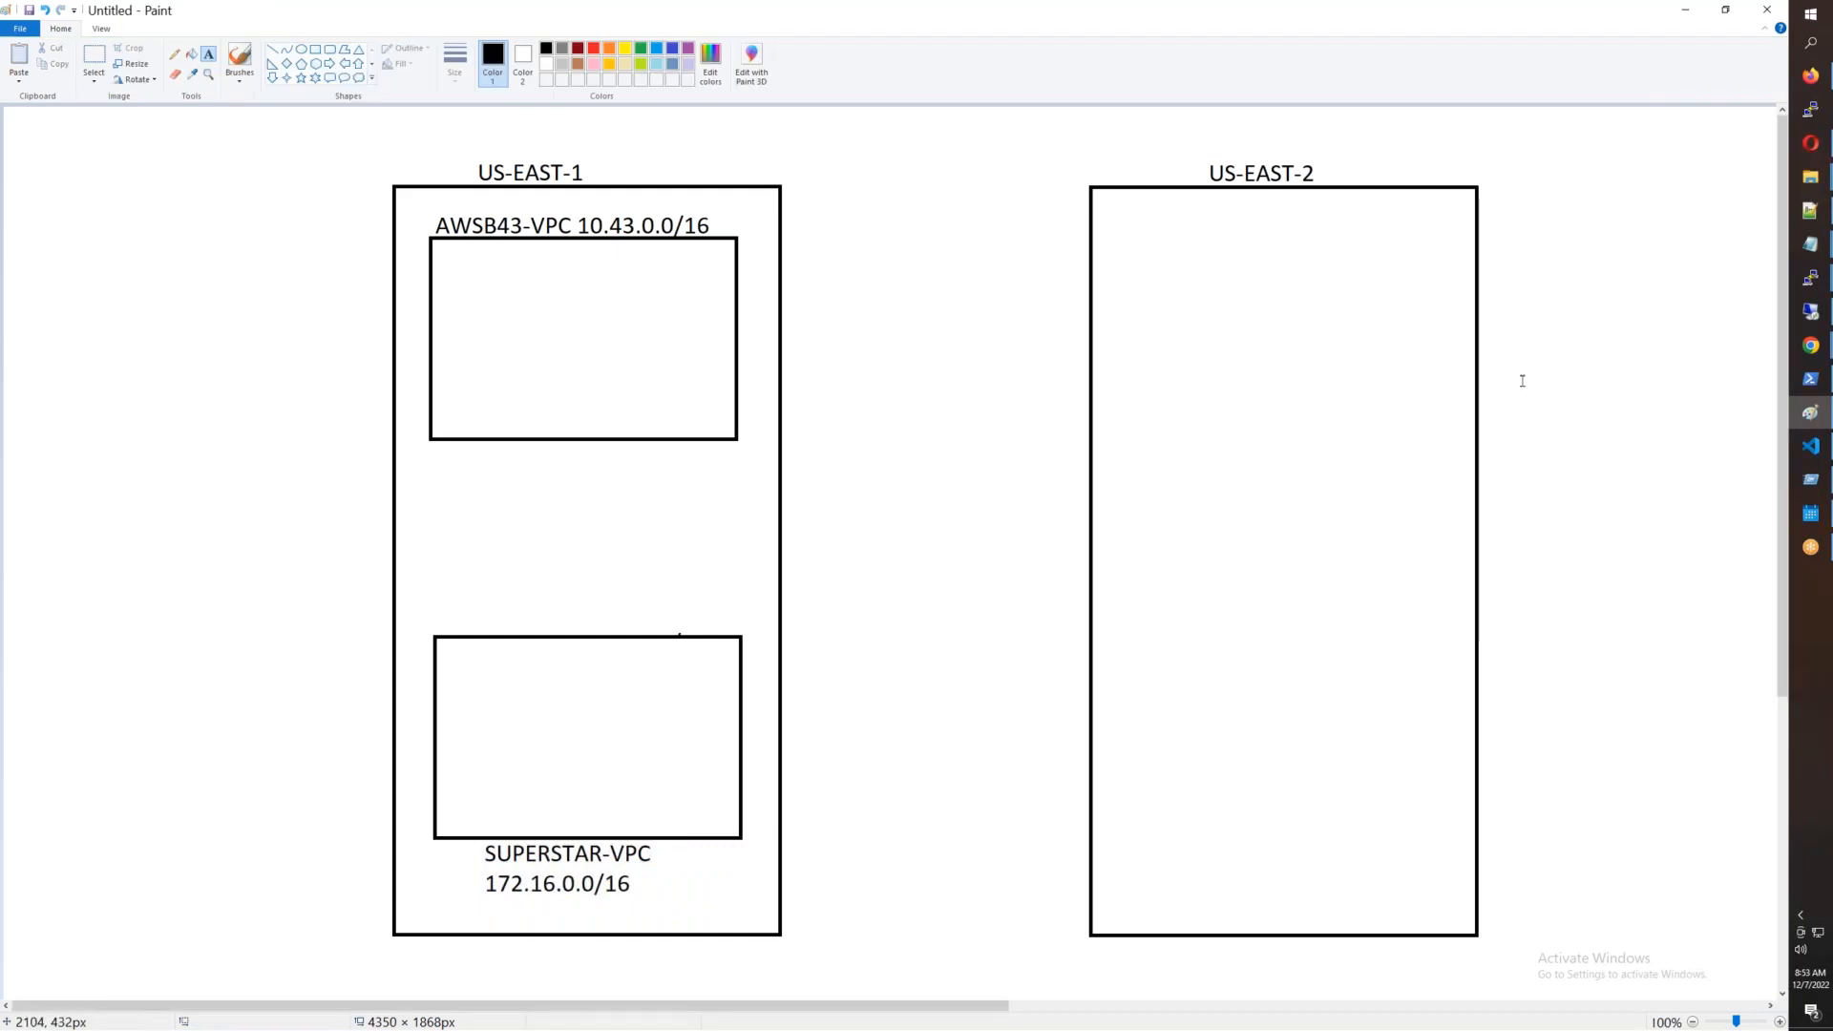
pyautogui.click(330, 56)
pyautogui.moveTo(484, 300); pyautogui.dragTo(658, 366)
pyautogui.click(211, 60)
pyautogui.click(512, 315)
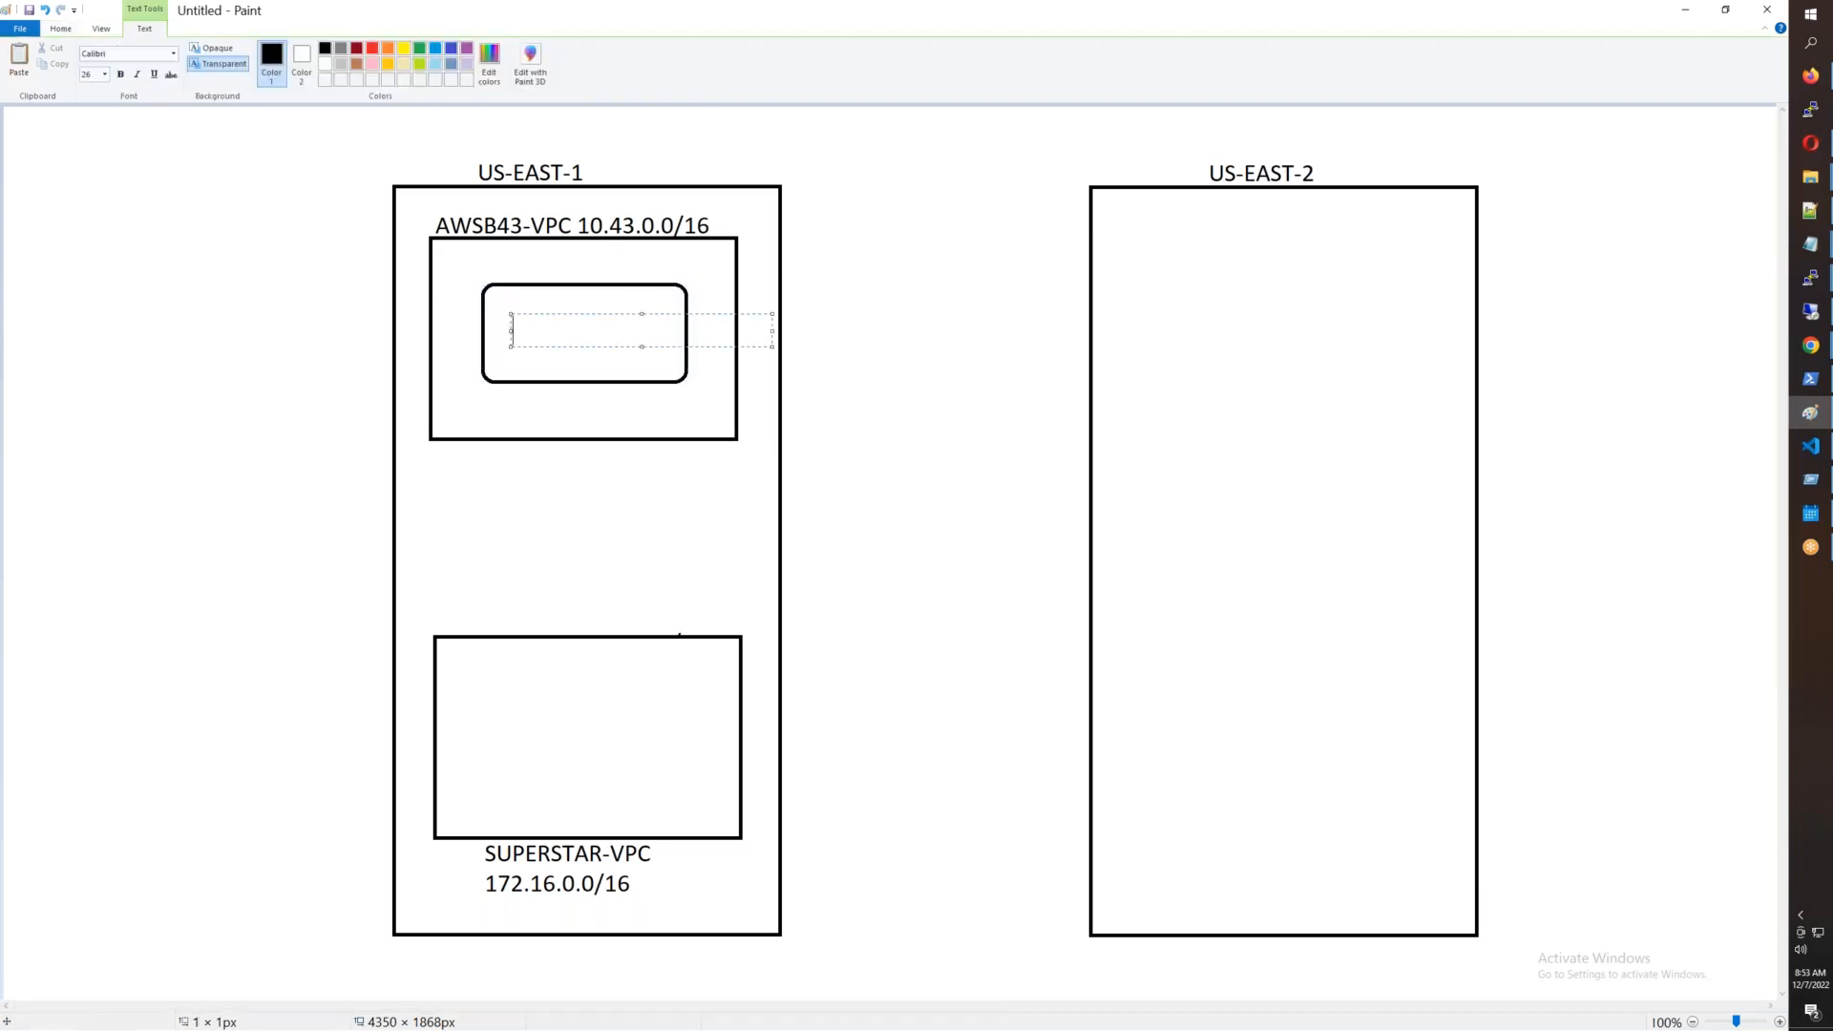
pyautogui.write('10.43.1.100')
pyautogui.hotkey('ctrl', 'a')
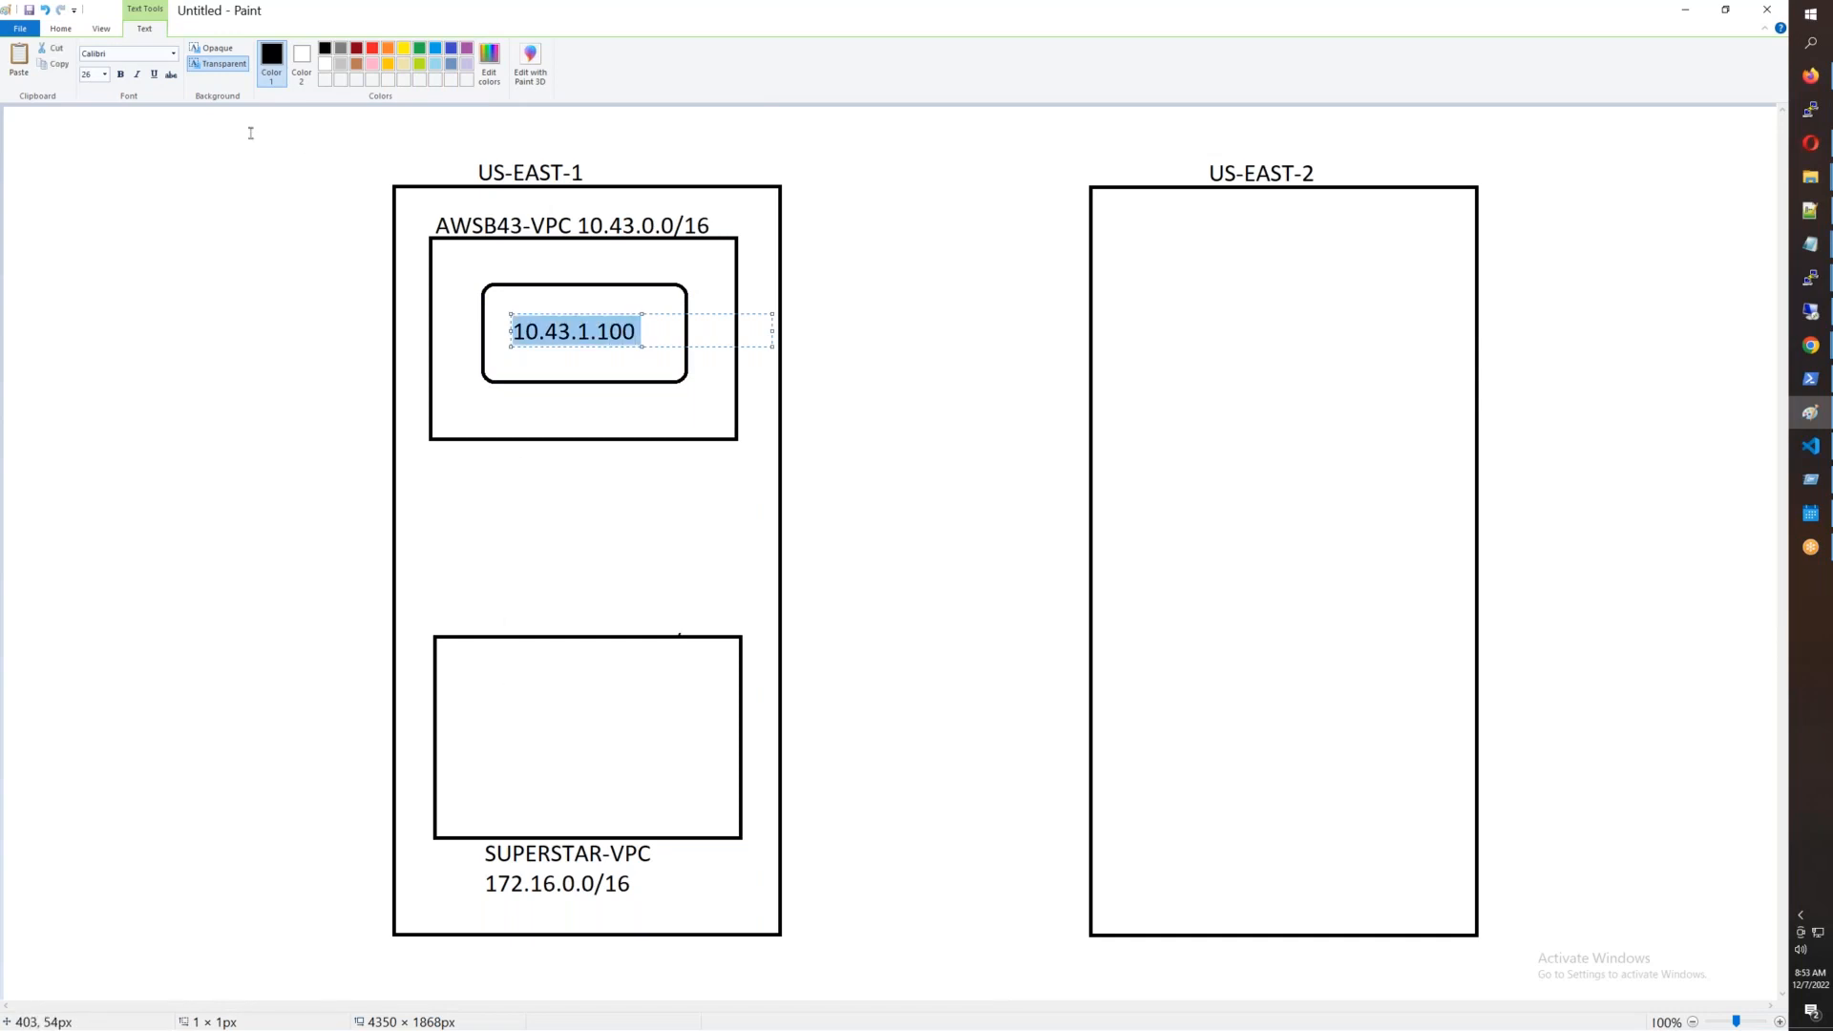
pyautogui.click(115, 285)
# Step: Place a copy of the rounded 10.43.1.100 box inside the SUPERSTAR-VPC rectangle
pyautogui.click(94, 55)
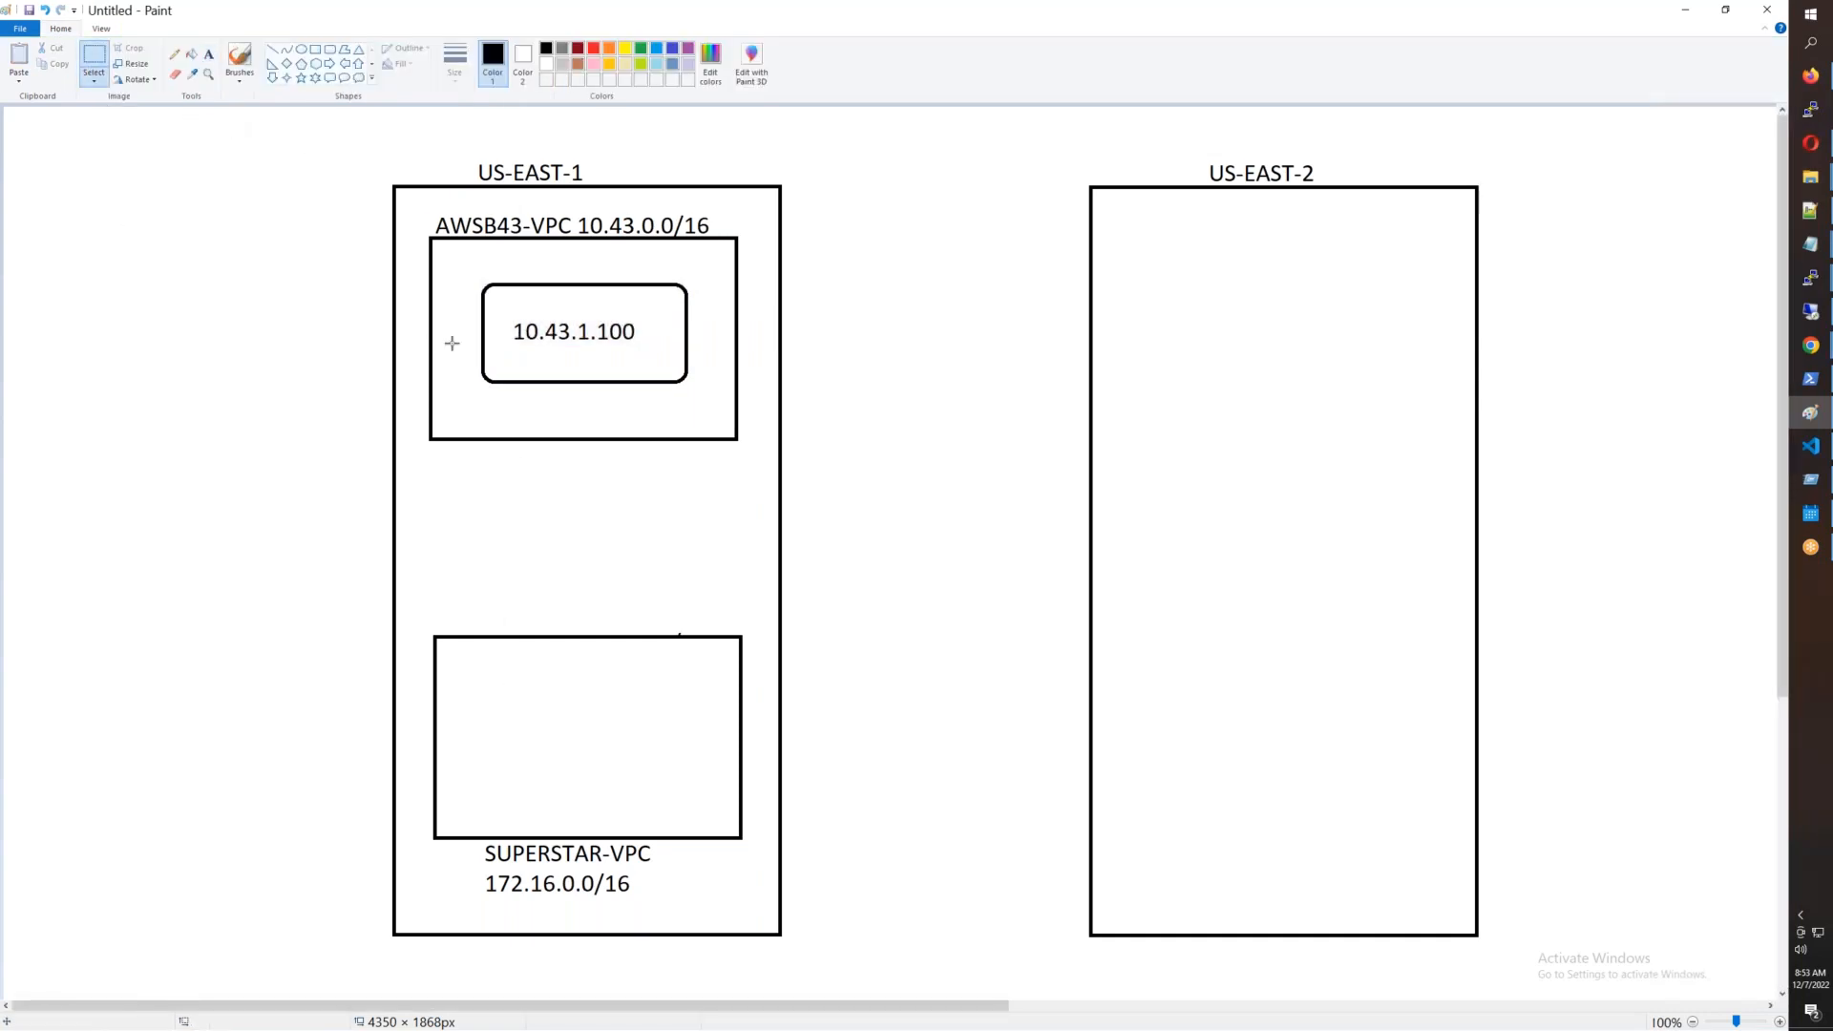
pyautogui.moveTo(475, 275)
pyautogui.mouseDown()
pyautogui.moveTo(516, 360)
pyautogui.moveTo(692, 394)
pyautogui.moveTo(646, 756)
pyautogui.mouseUp()
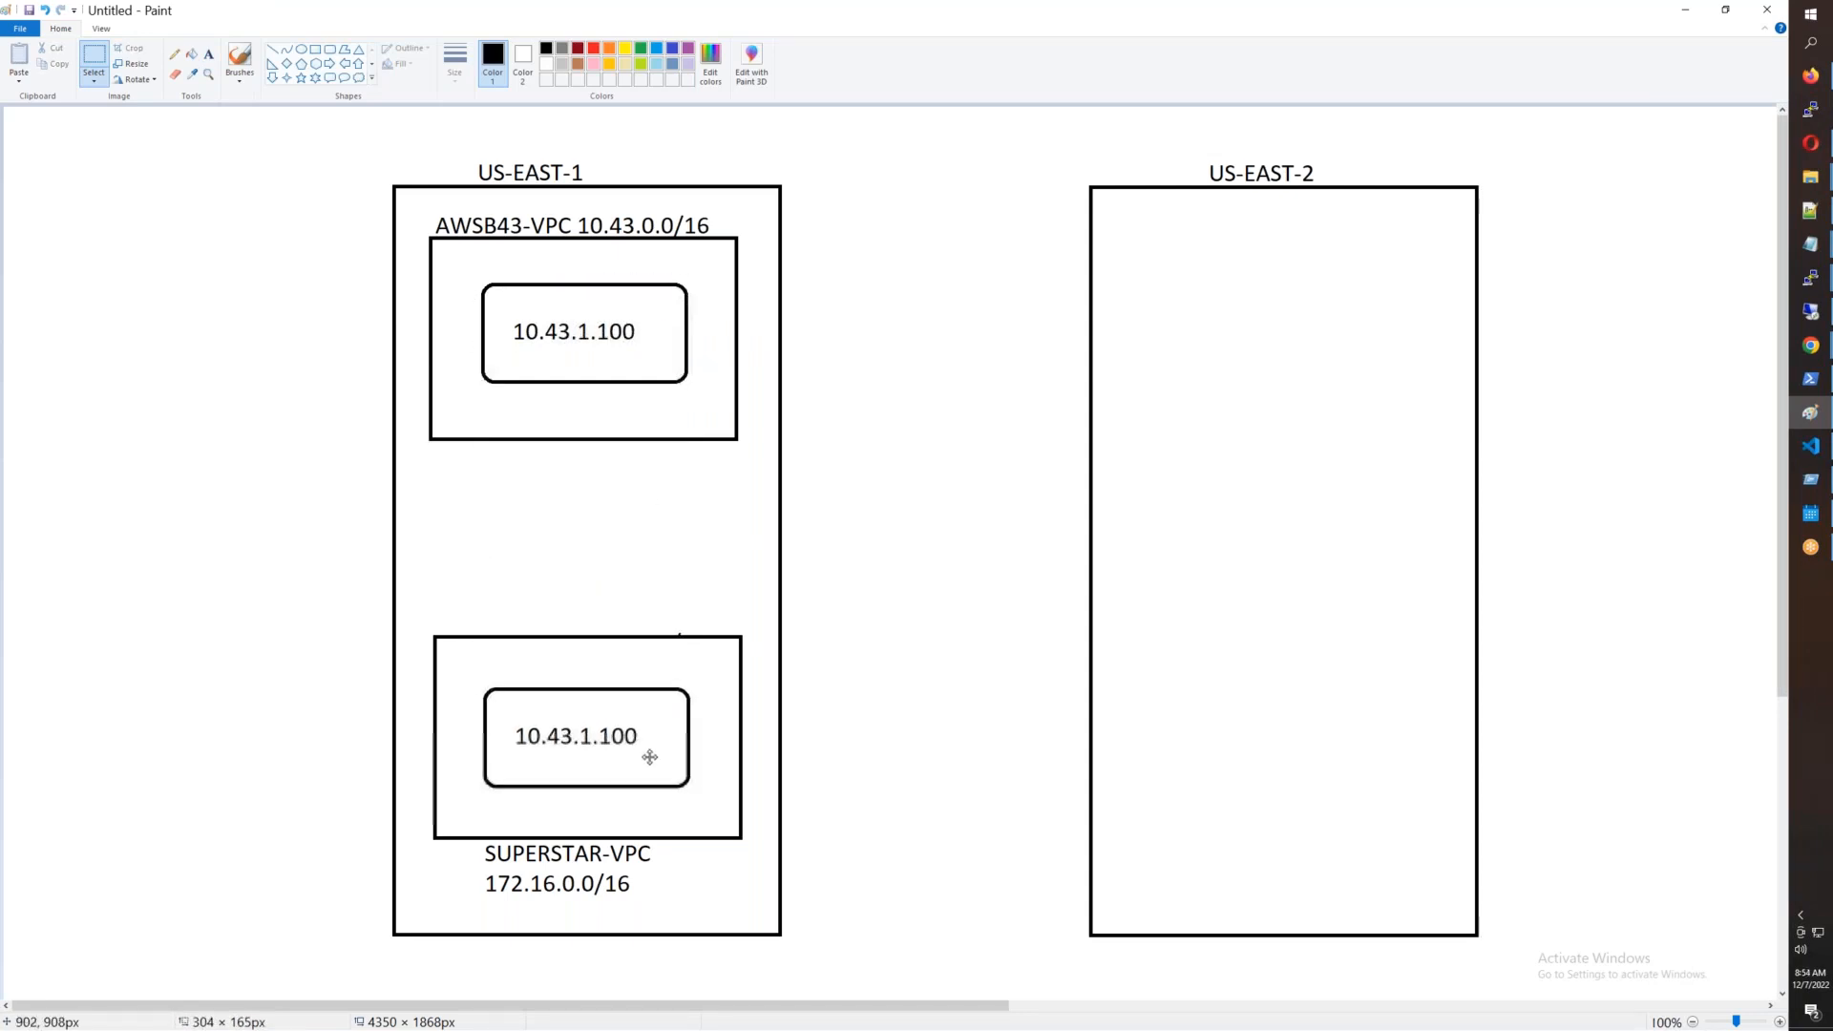
pyautogui.click(329, 117)
# Step: Replace the IP address in the SUPERSTAR-VPC rounded box with "172.16.1.100" and center it in the box
pyautogui.moveTo(516, 715); pyautogui.dragTo(672, 768)
pyautogui.press('Delete')
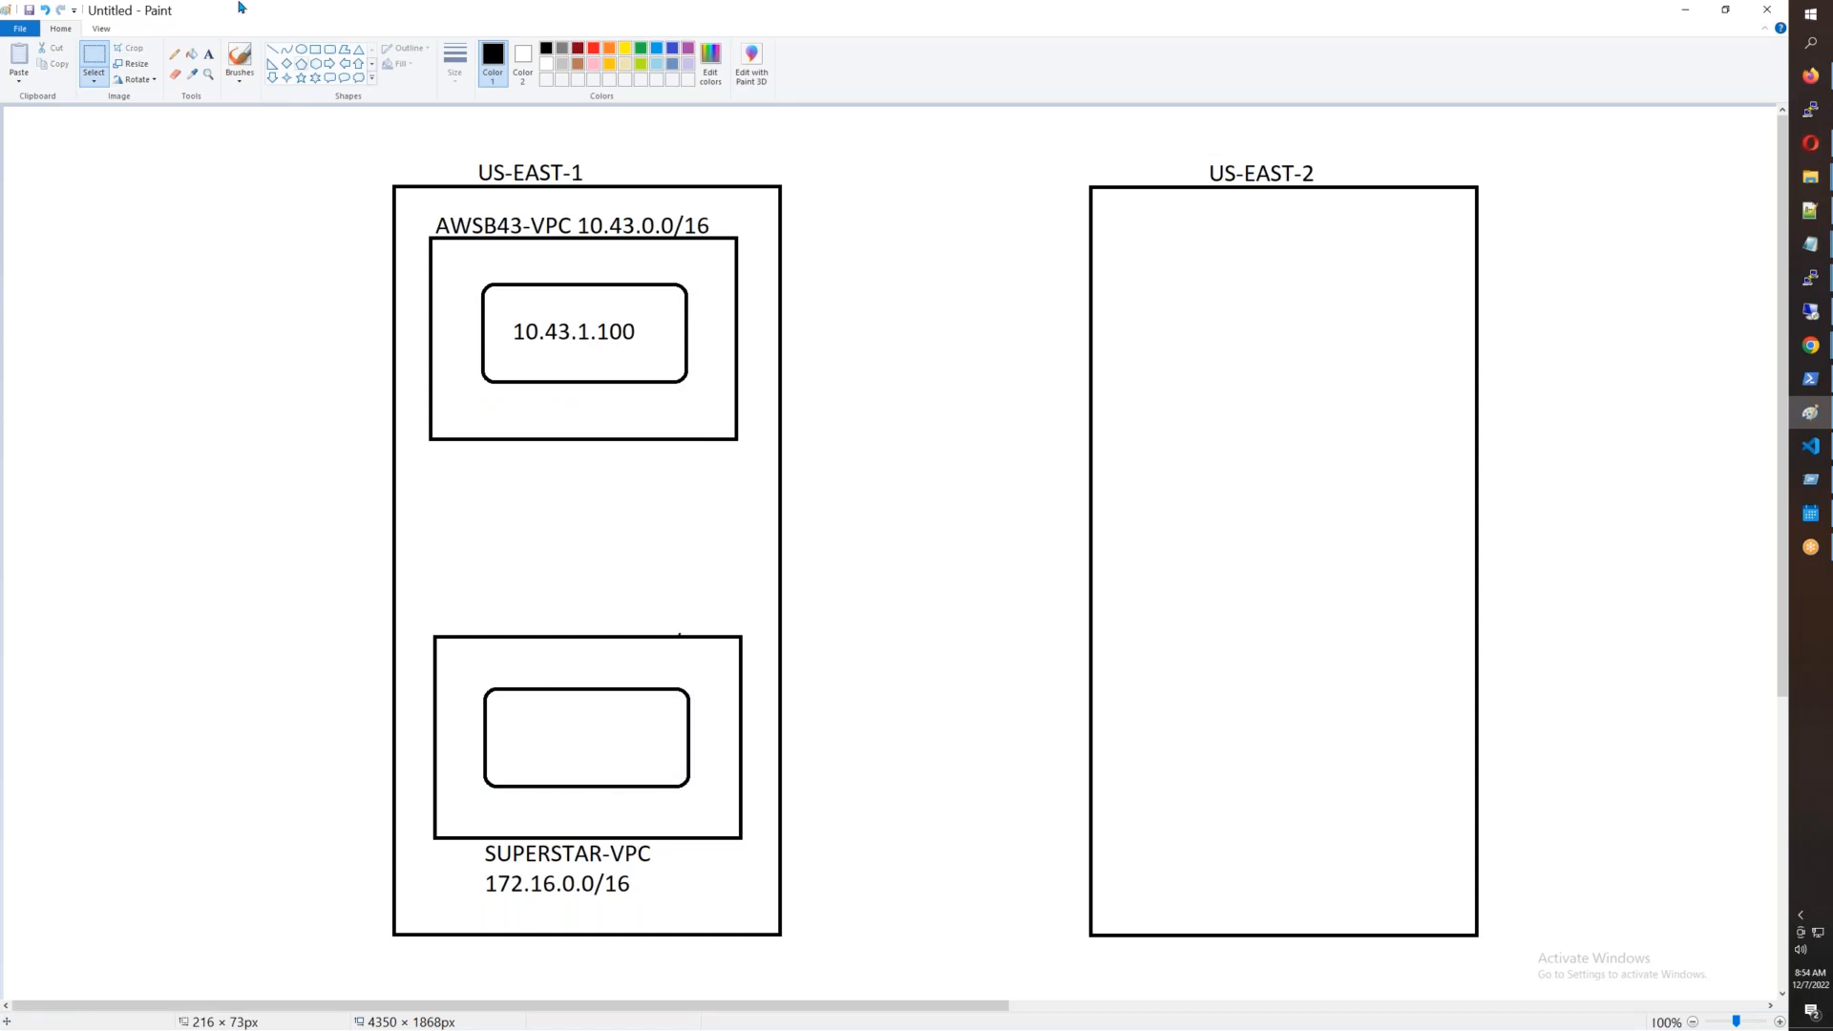
pyautogui.click(210, 56)
pyautogui.click(510, 736)
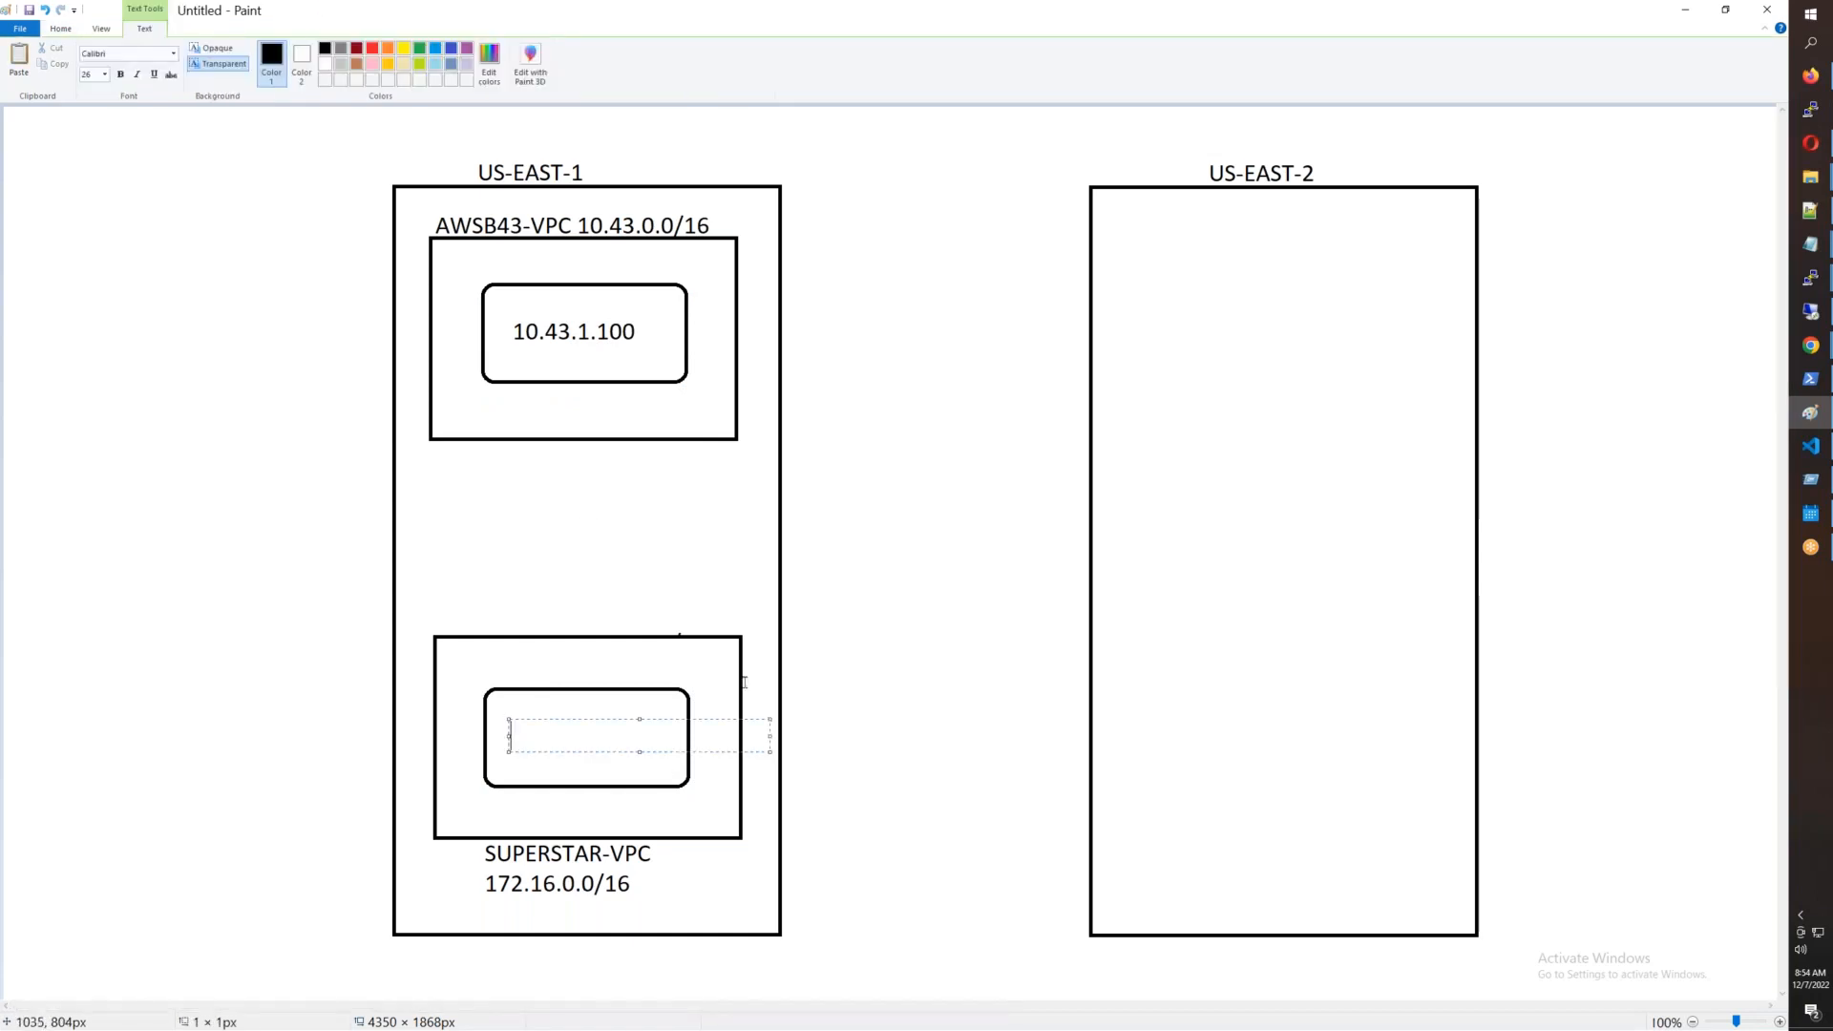
pyautogui.write('172.16.1.100')
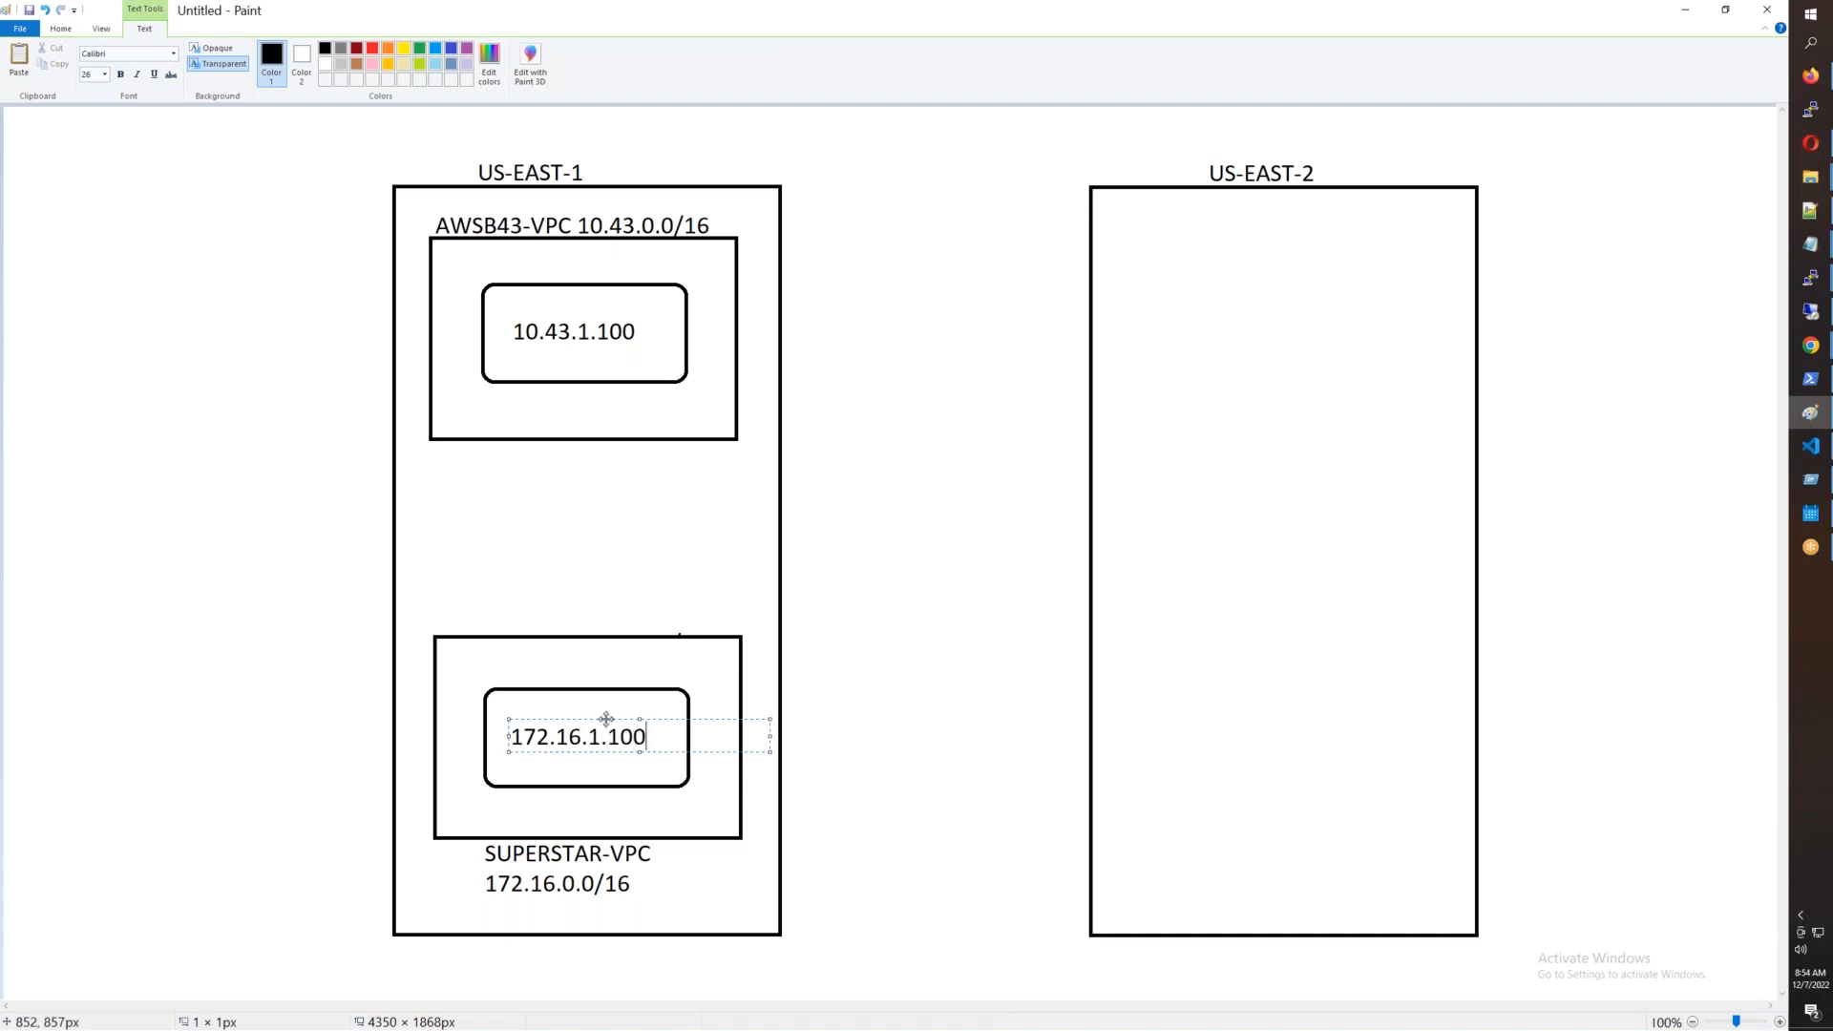
pyautogui.moveTo(597, 714); pyautogui.dragTo(605, 718)
pyautogui.click(792, 674)
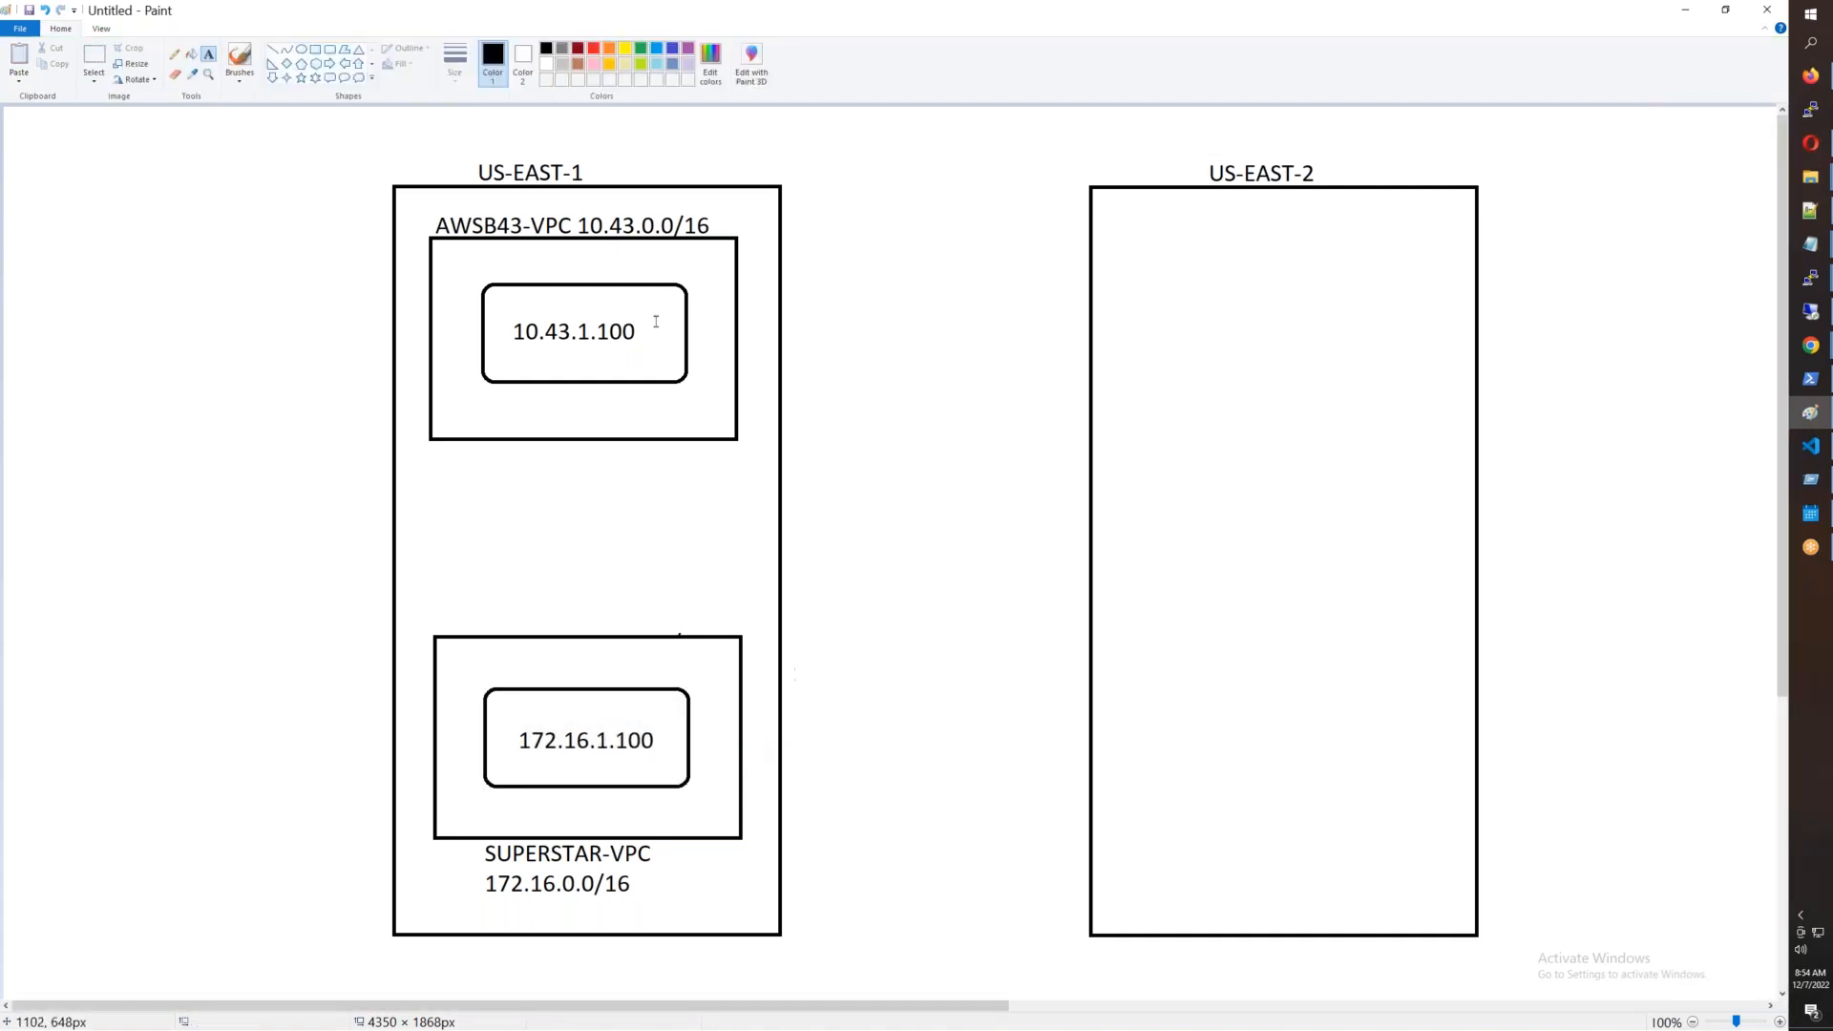
# Step: Place a copy of the SUPERSTAR-VPC rectangle and its inner box in the upper part of US-EAST-2
pyautogui.click(93, 59)
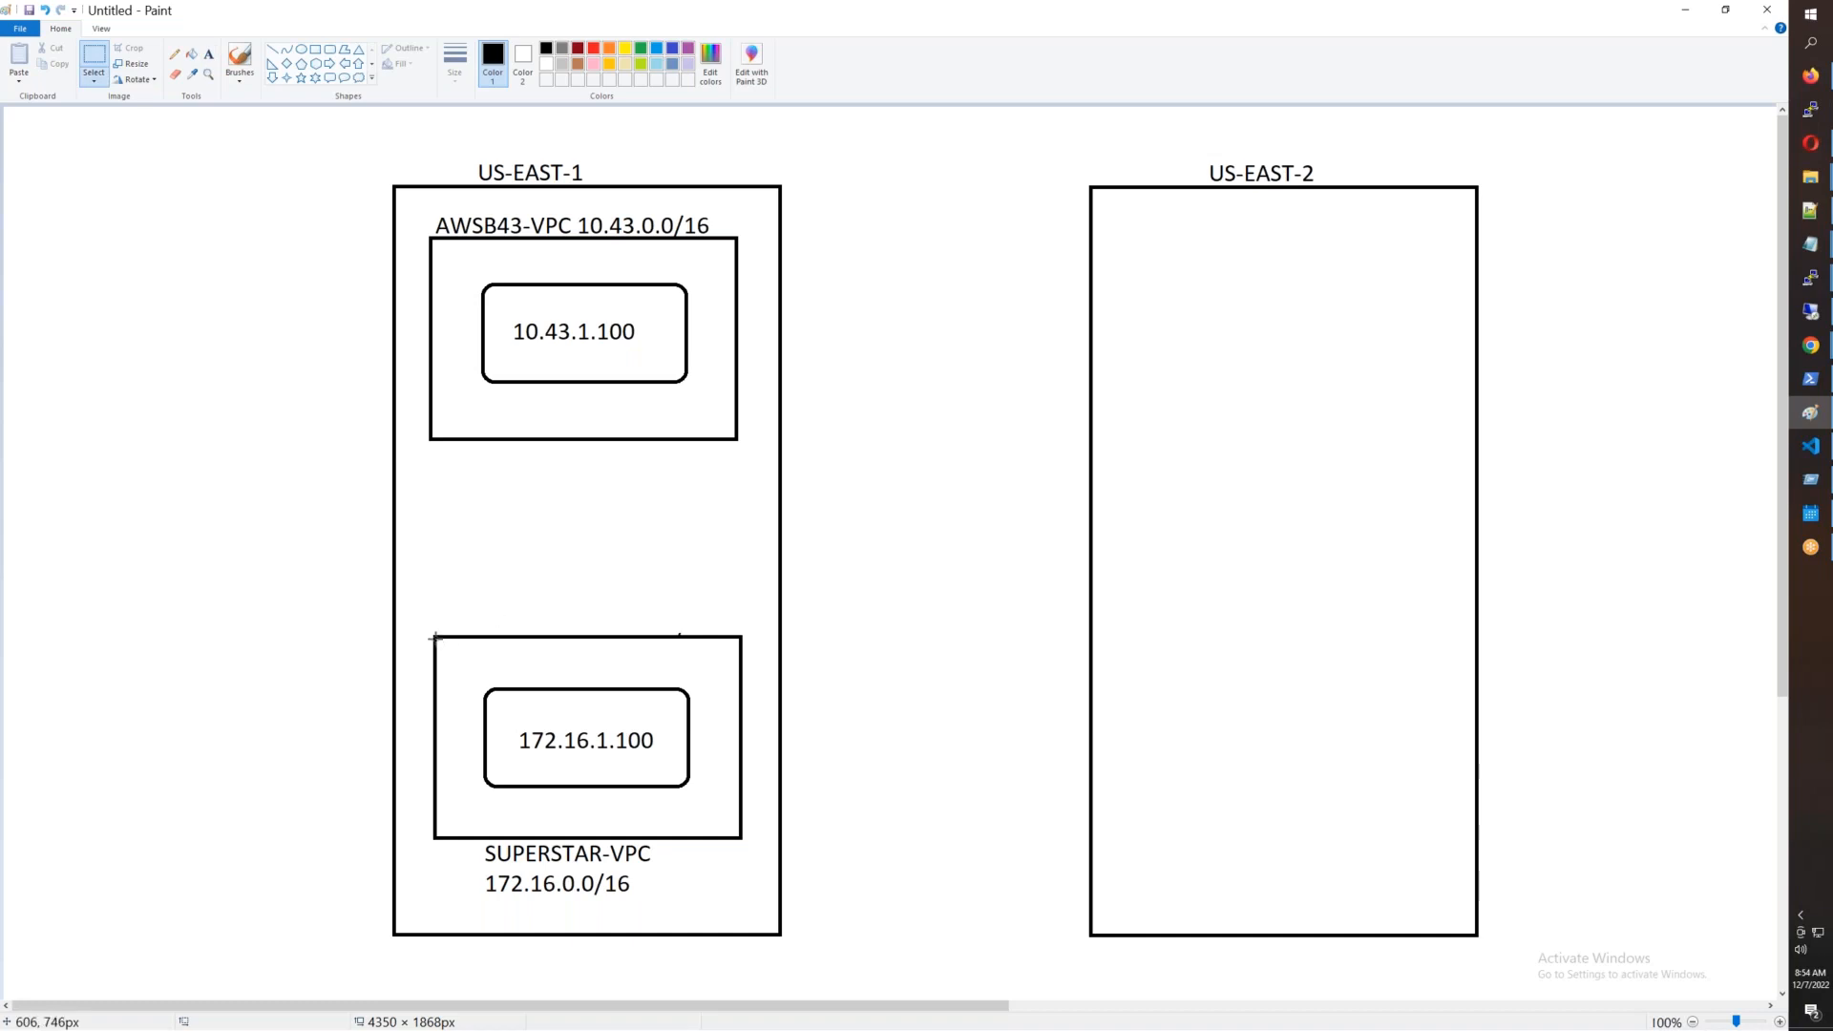
pyautogui.moveTo(429, 632); pyautogui.dragTo(750, 843)
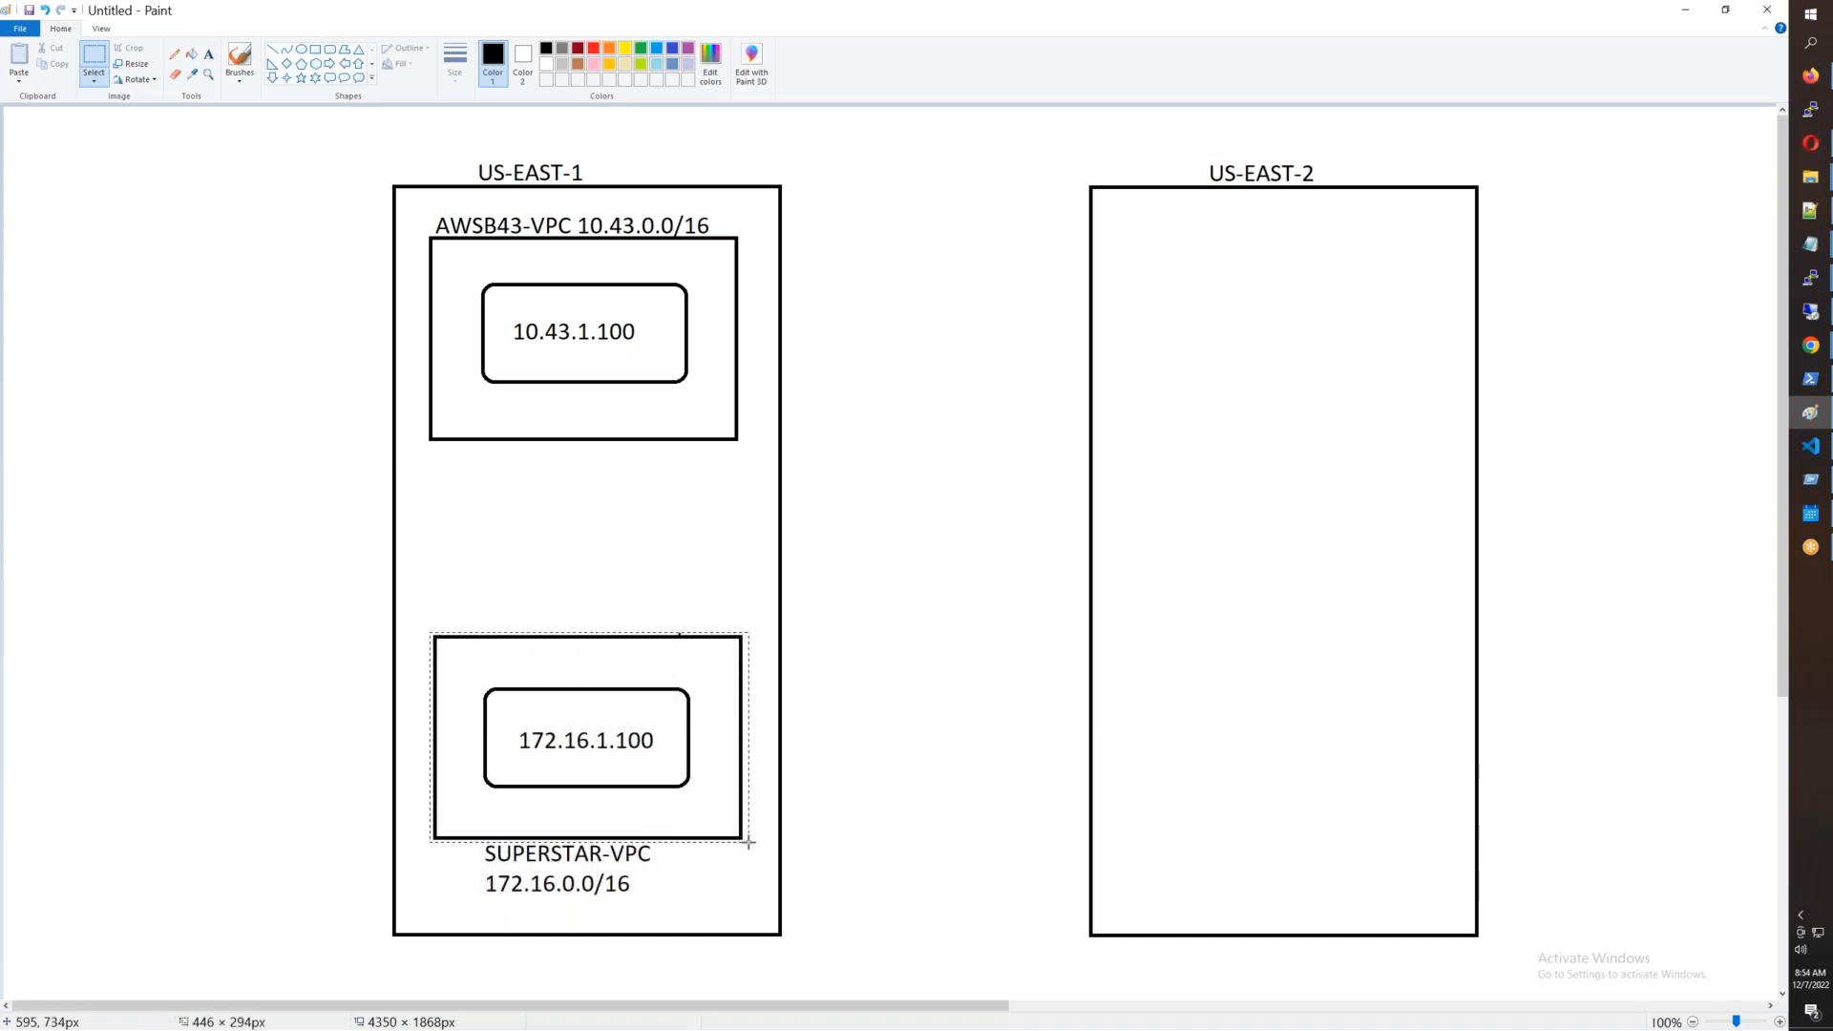
pyautogui.moveTo(638, 779); pyautogui.dragTo(1338, 378)
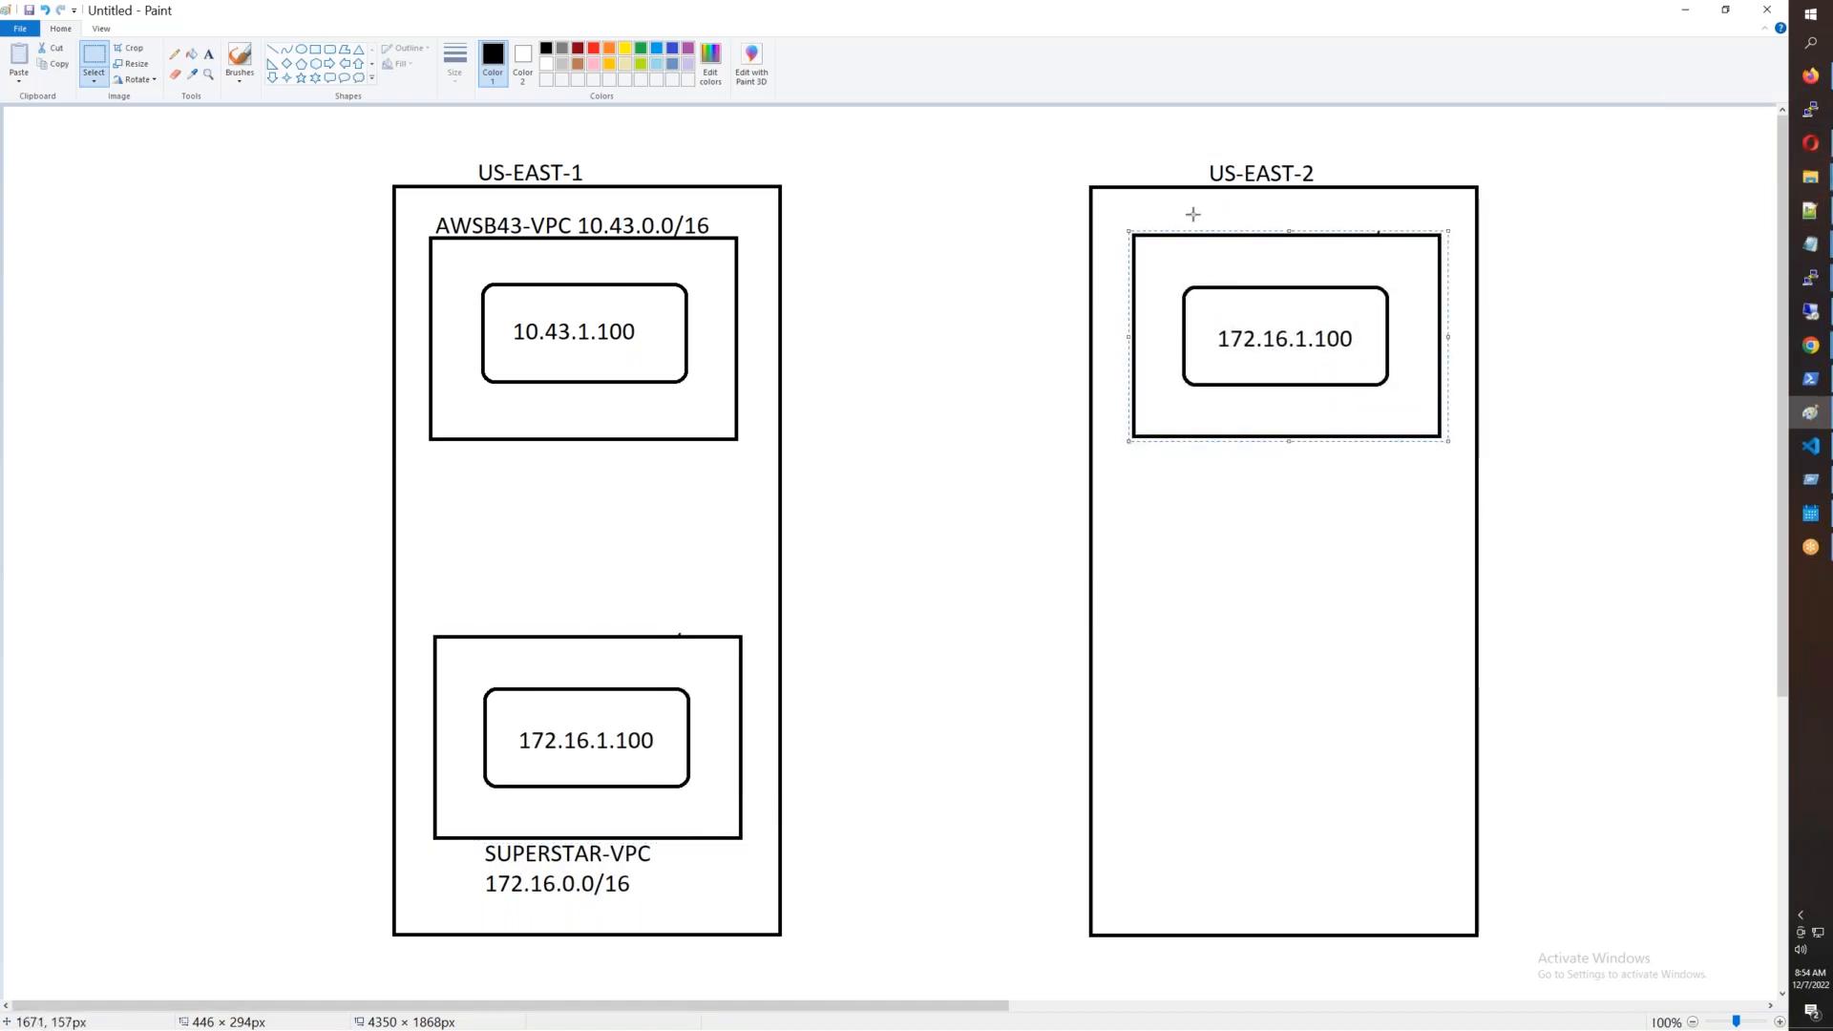
# Step: Switch to the AWS console in Firefox, open the US East (Ohio) region in a new tab and copy the OHIO-VPC name
pyautogui.click(1810, 74)
pyautogui.click(1525, 140)
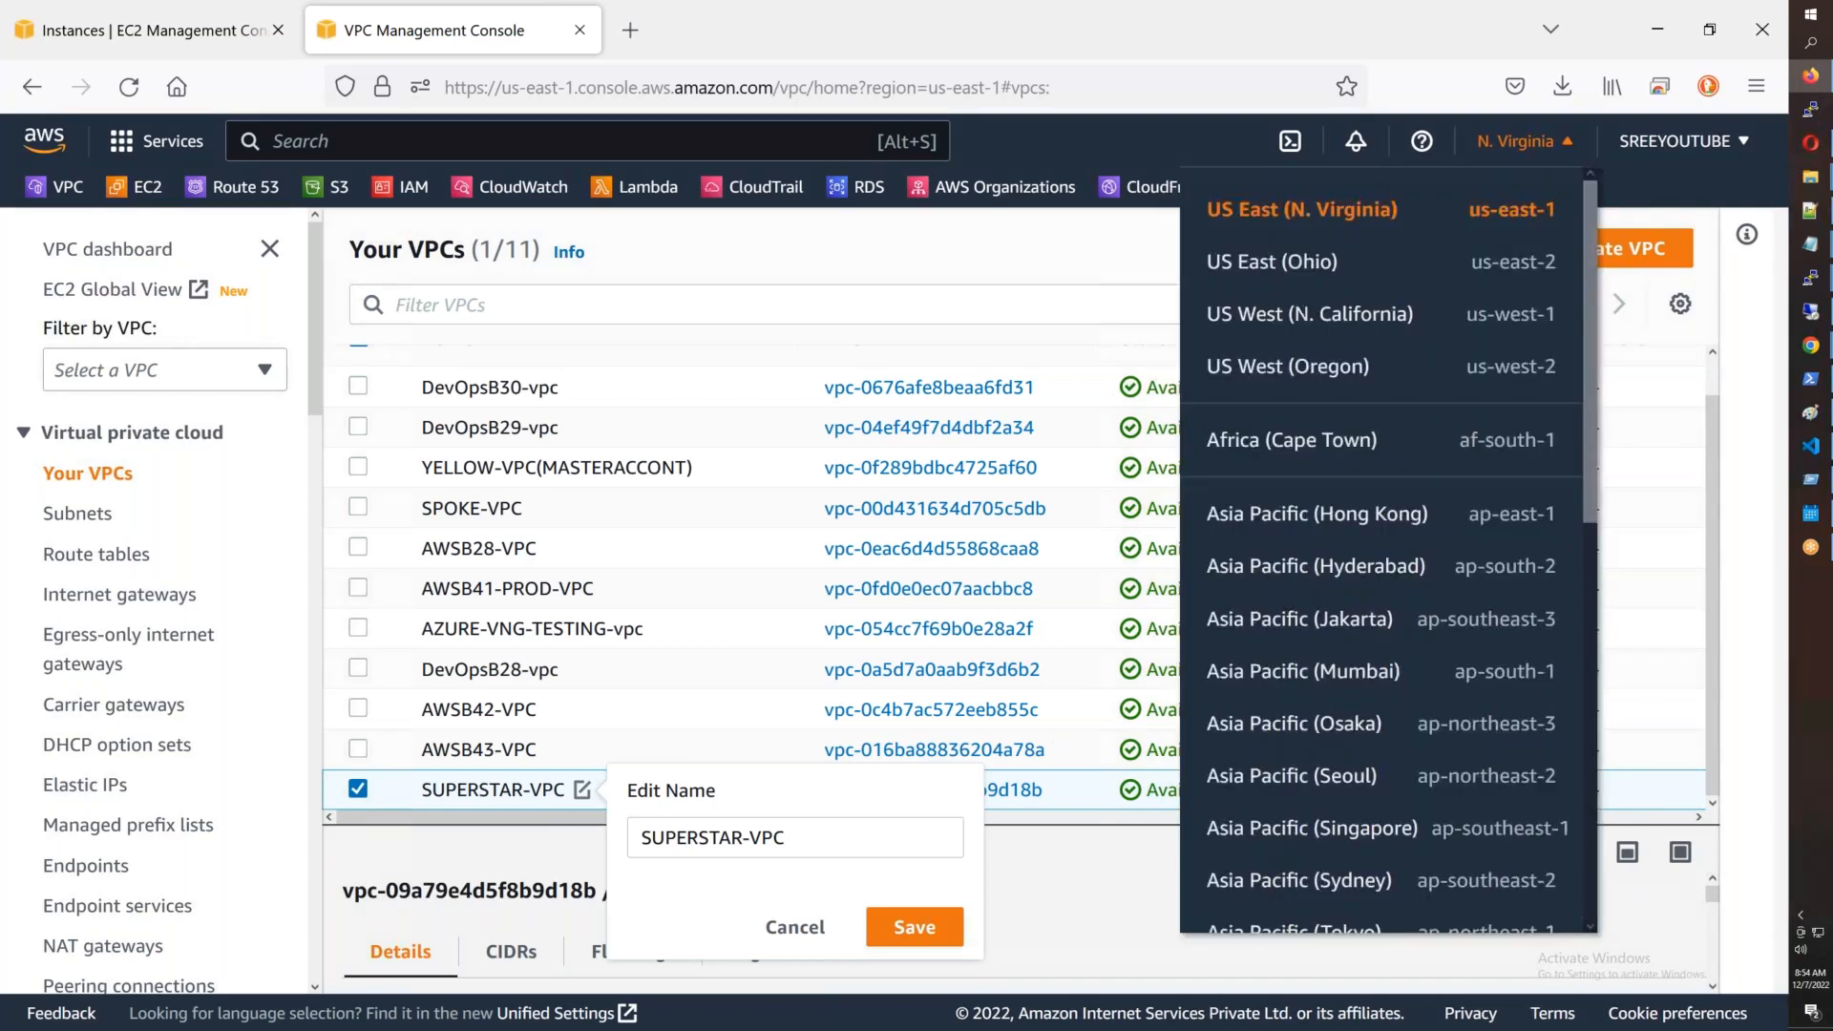
pyautogui.rightClick(1300, 266)
pyautogui.click(1322, 294)
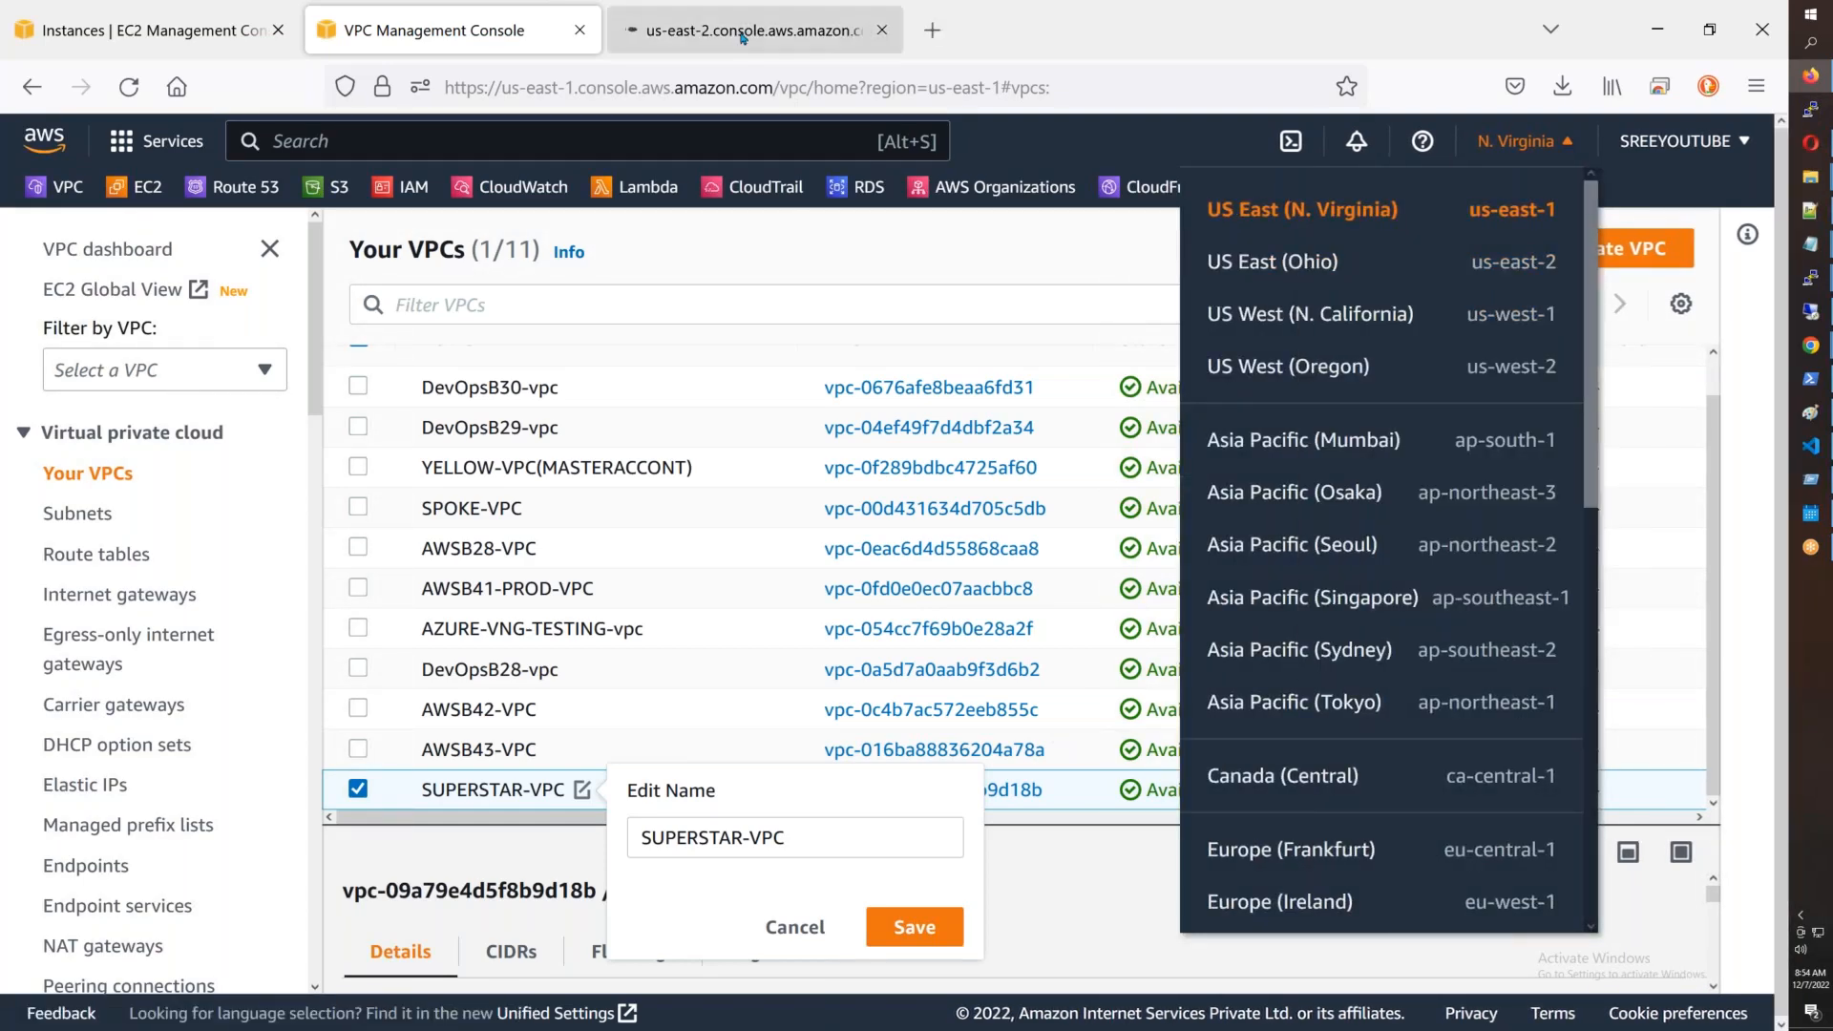
pyautogui.click(750, 29)
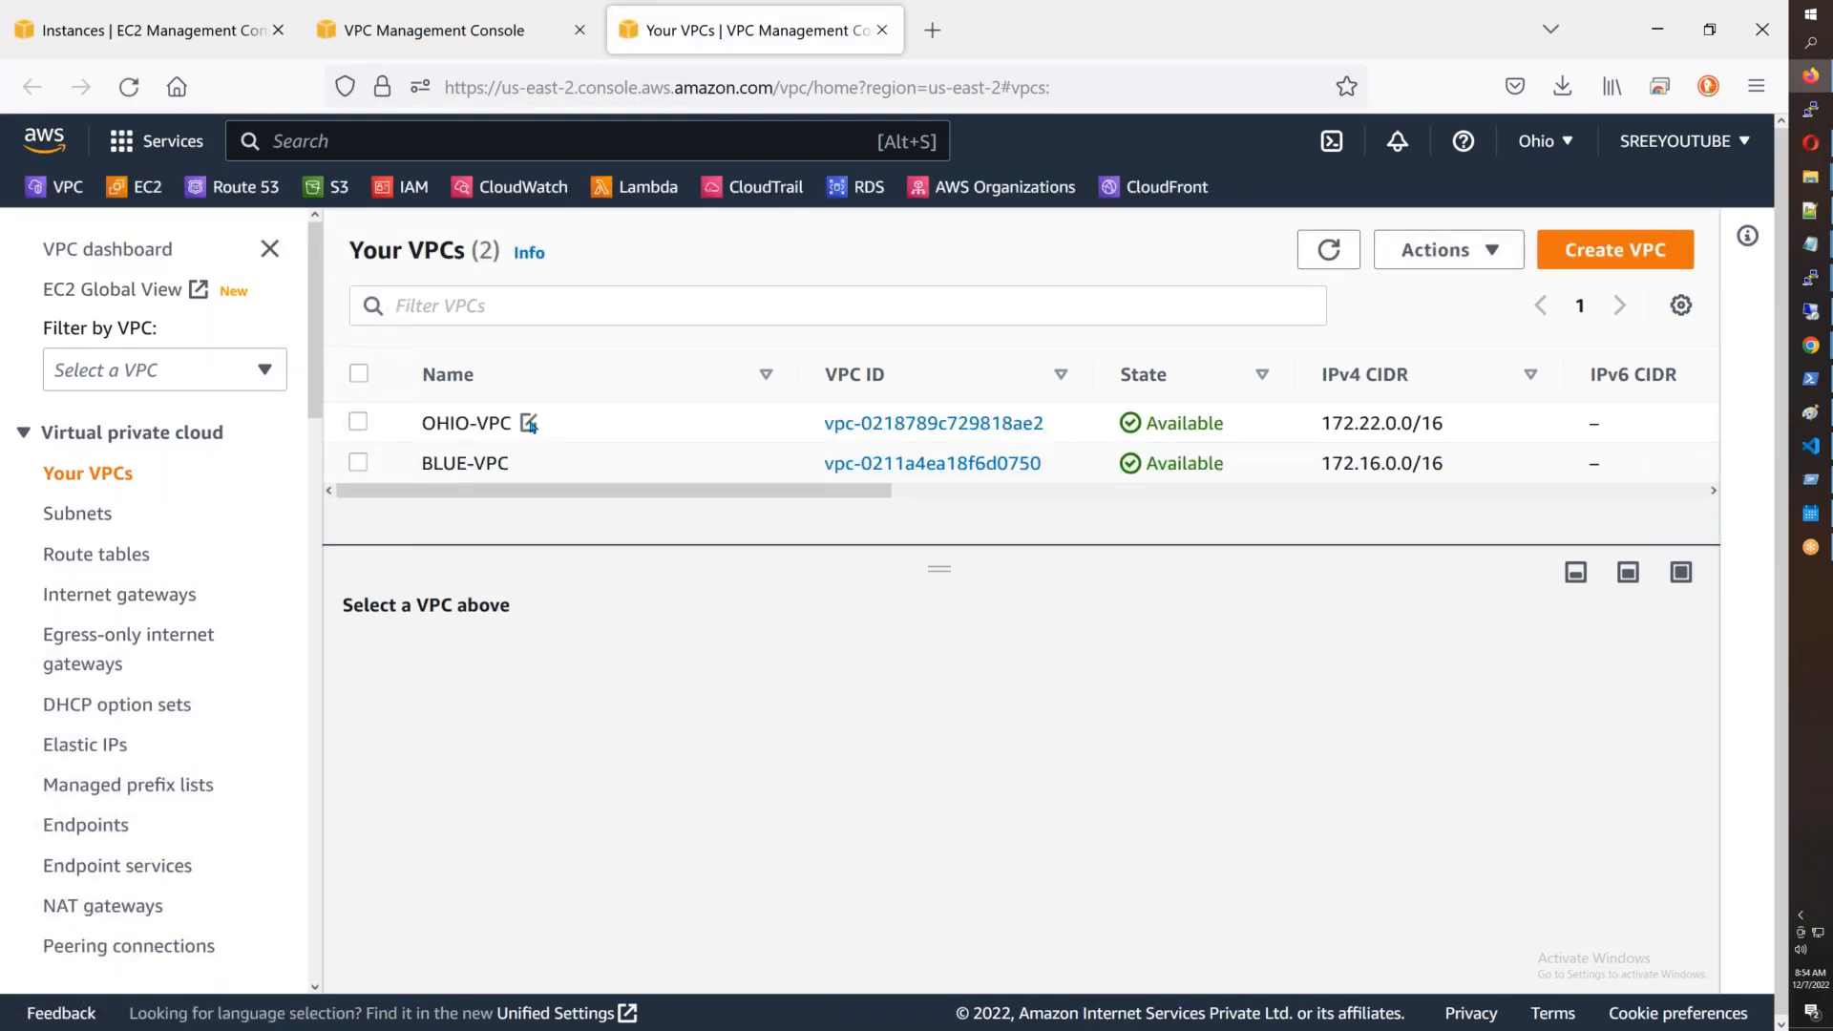
pyautogui.click(529, 423)
pyautogui.hotkey('ctrl', 'c')
pyautogui.click(1366, 540)
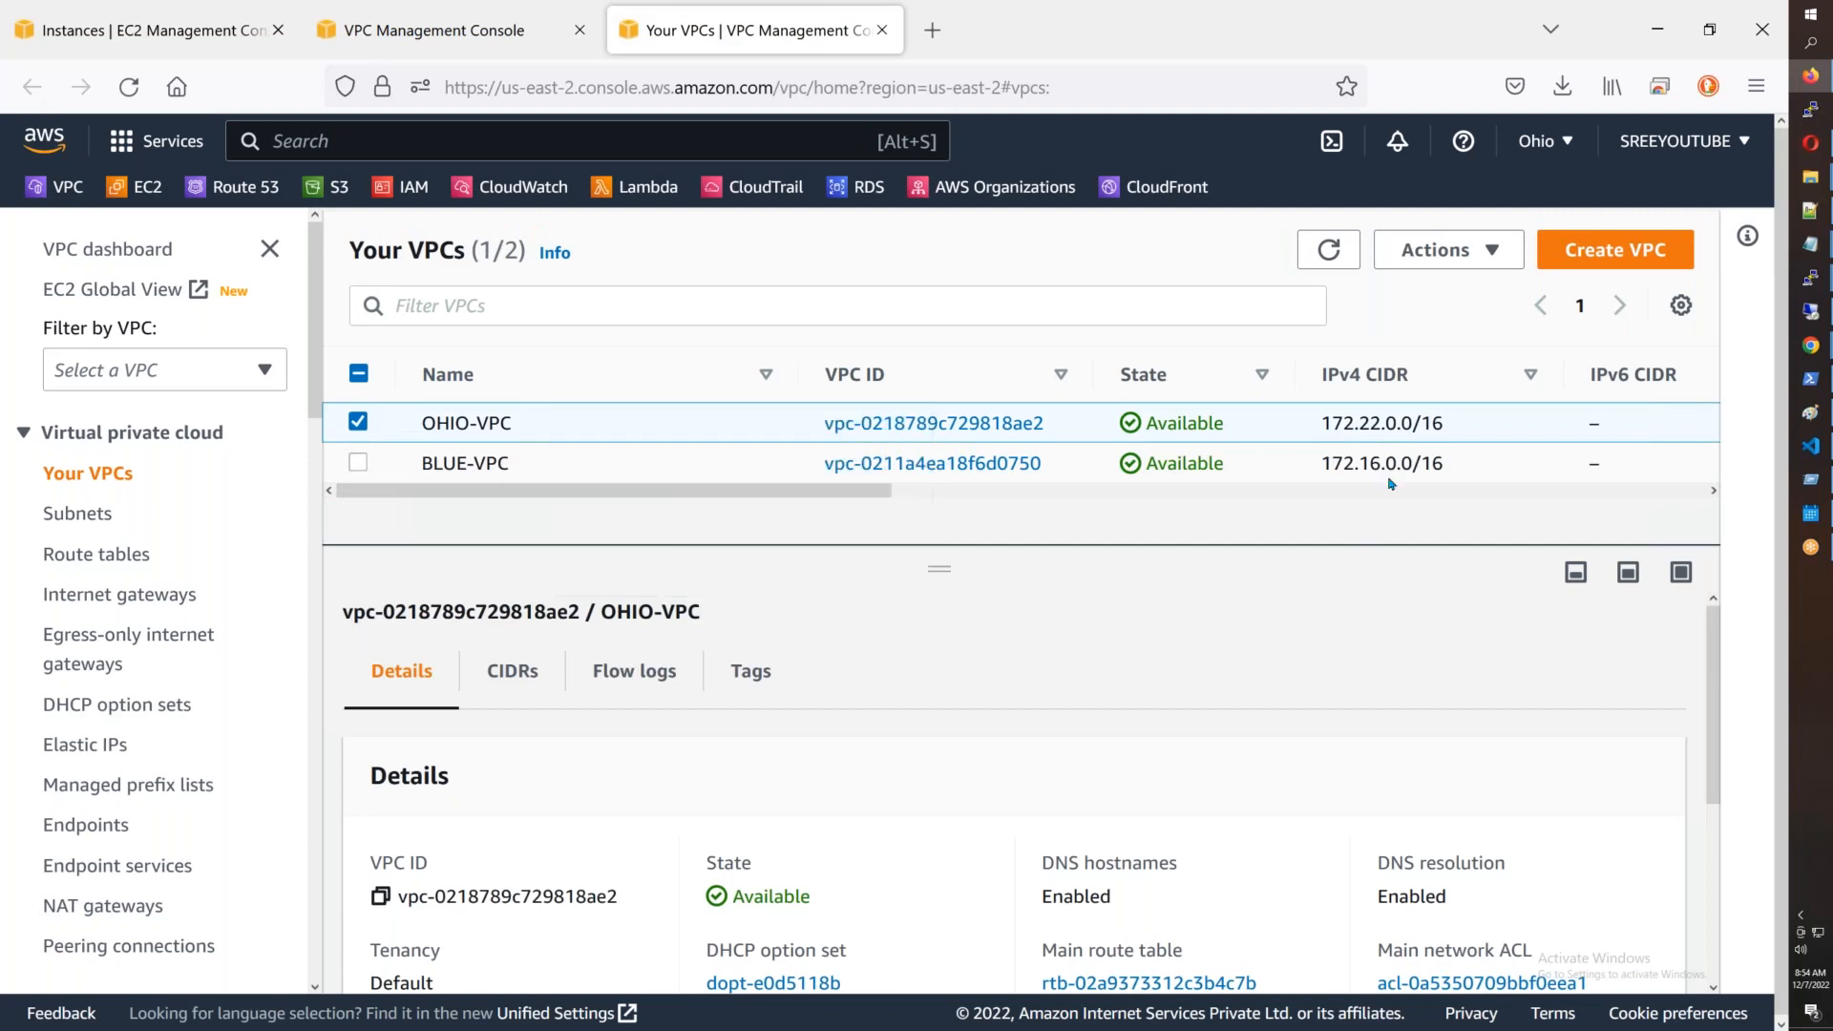
# Step: Return to Paint and label the US-EAST-2 rectangle "OHIO-VPC 172.22.0.0/16" directly beneath it
pyautogui.hotkey('alt', 'Tab')
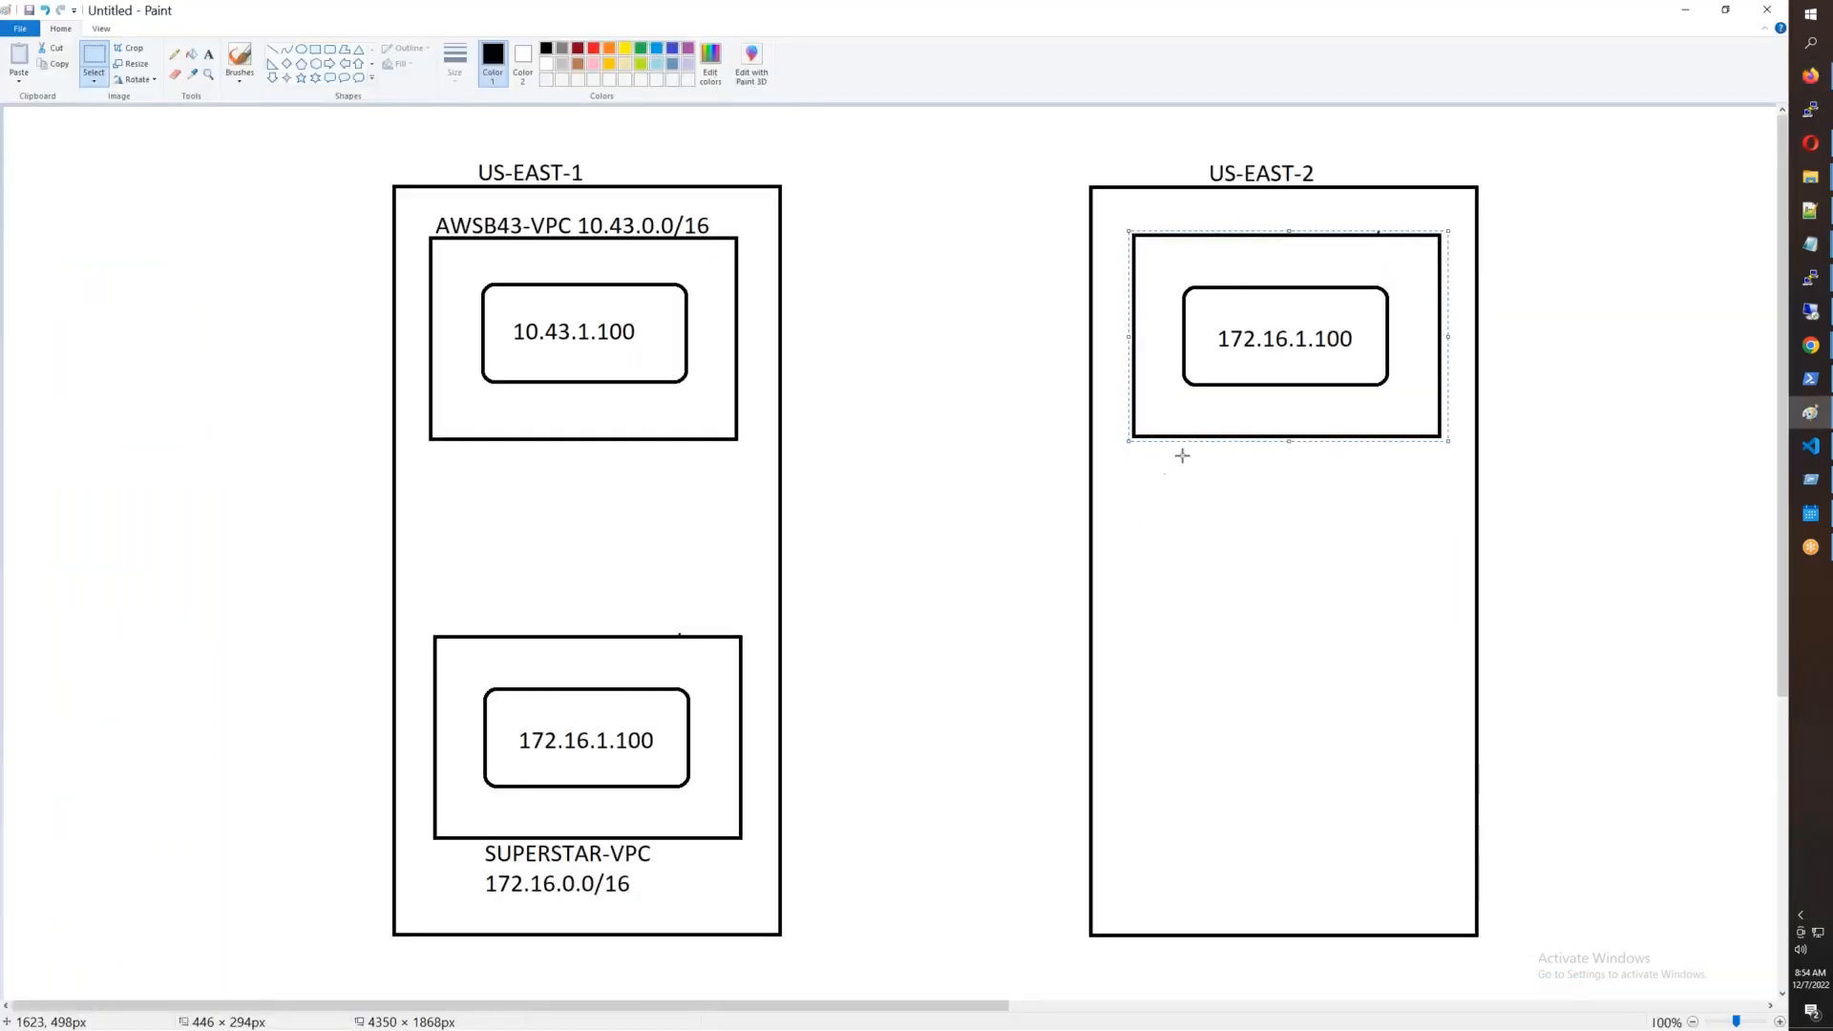
pyautogui.click(208, 54)
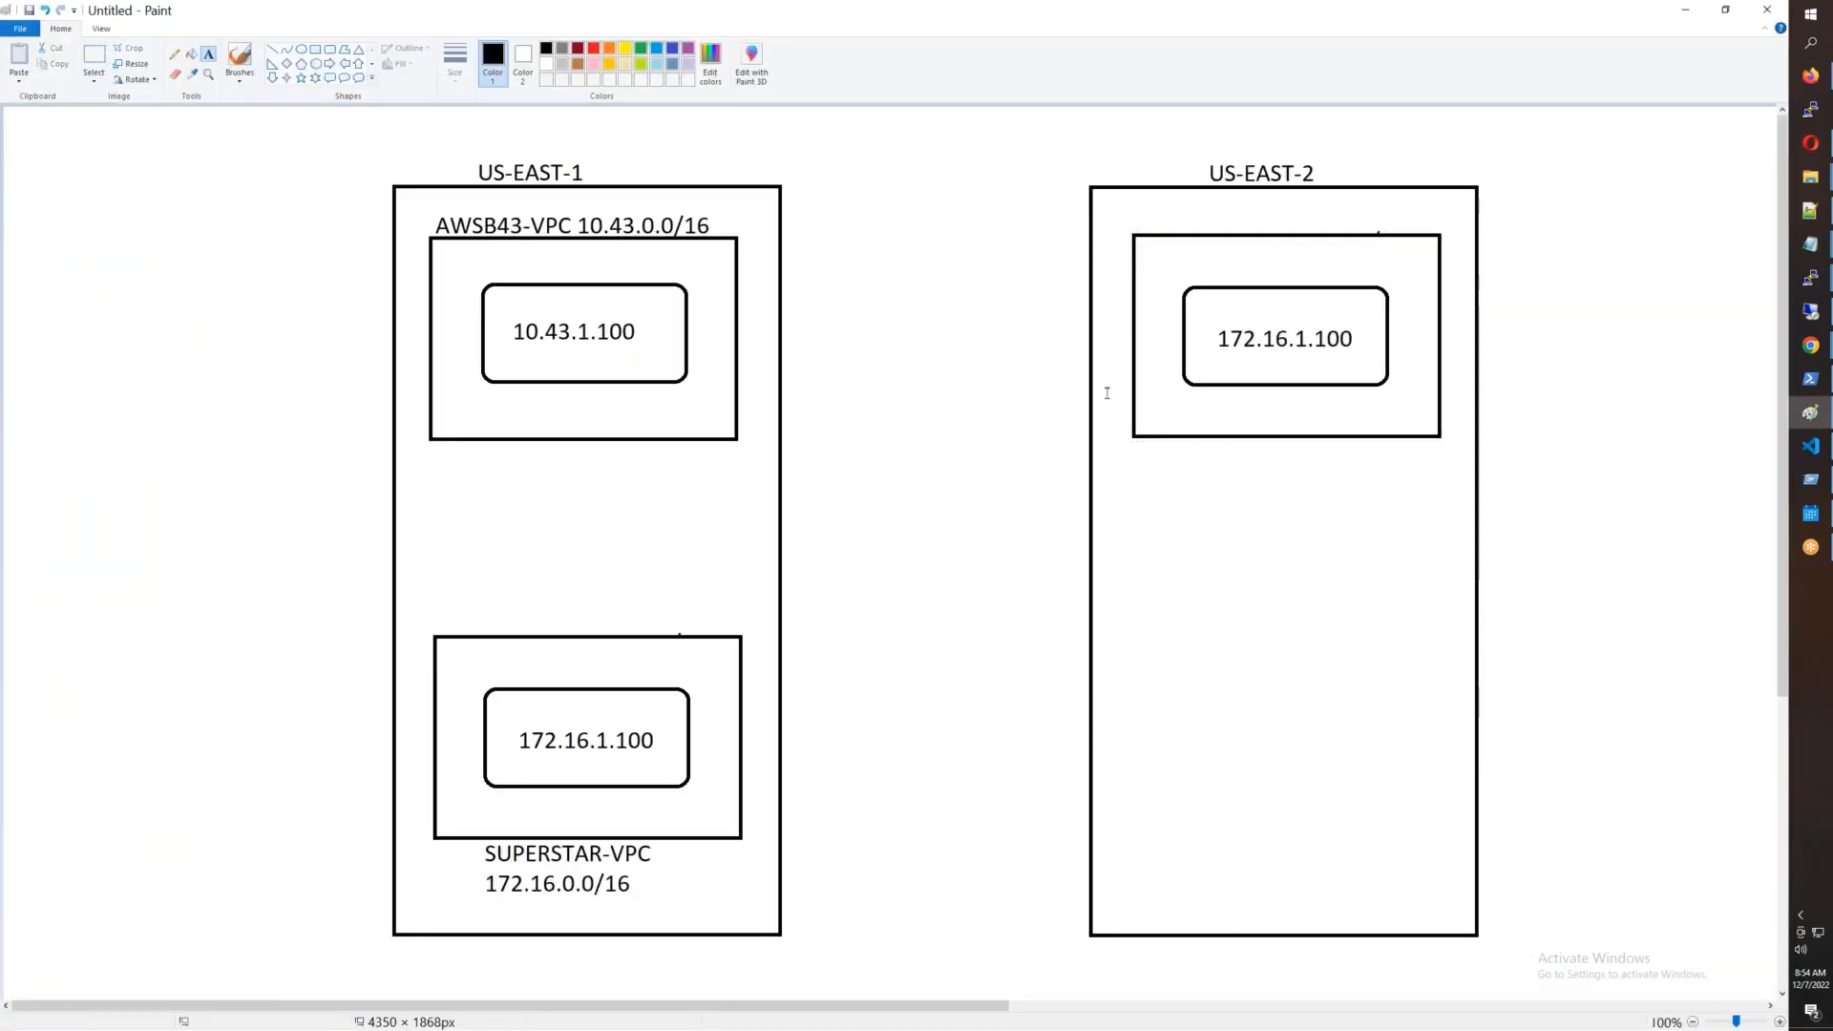
pyautogui.click(1191, 456)
pyautogui.hotkey('ctrl', 'v')
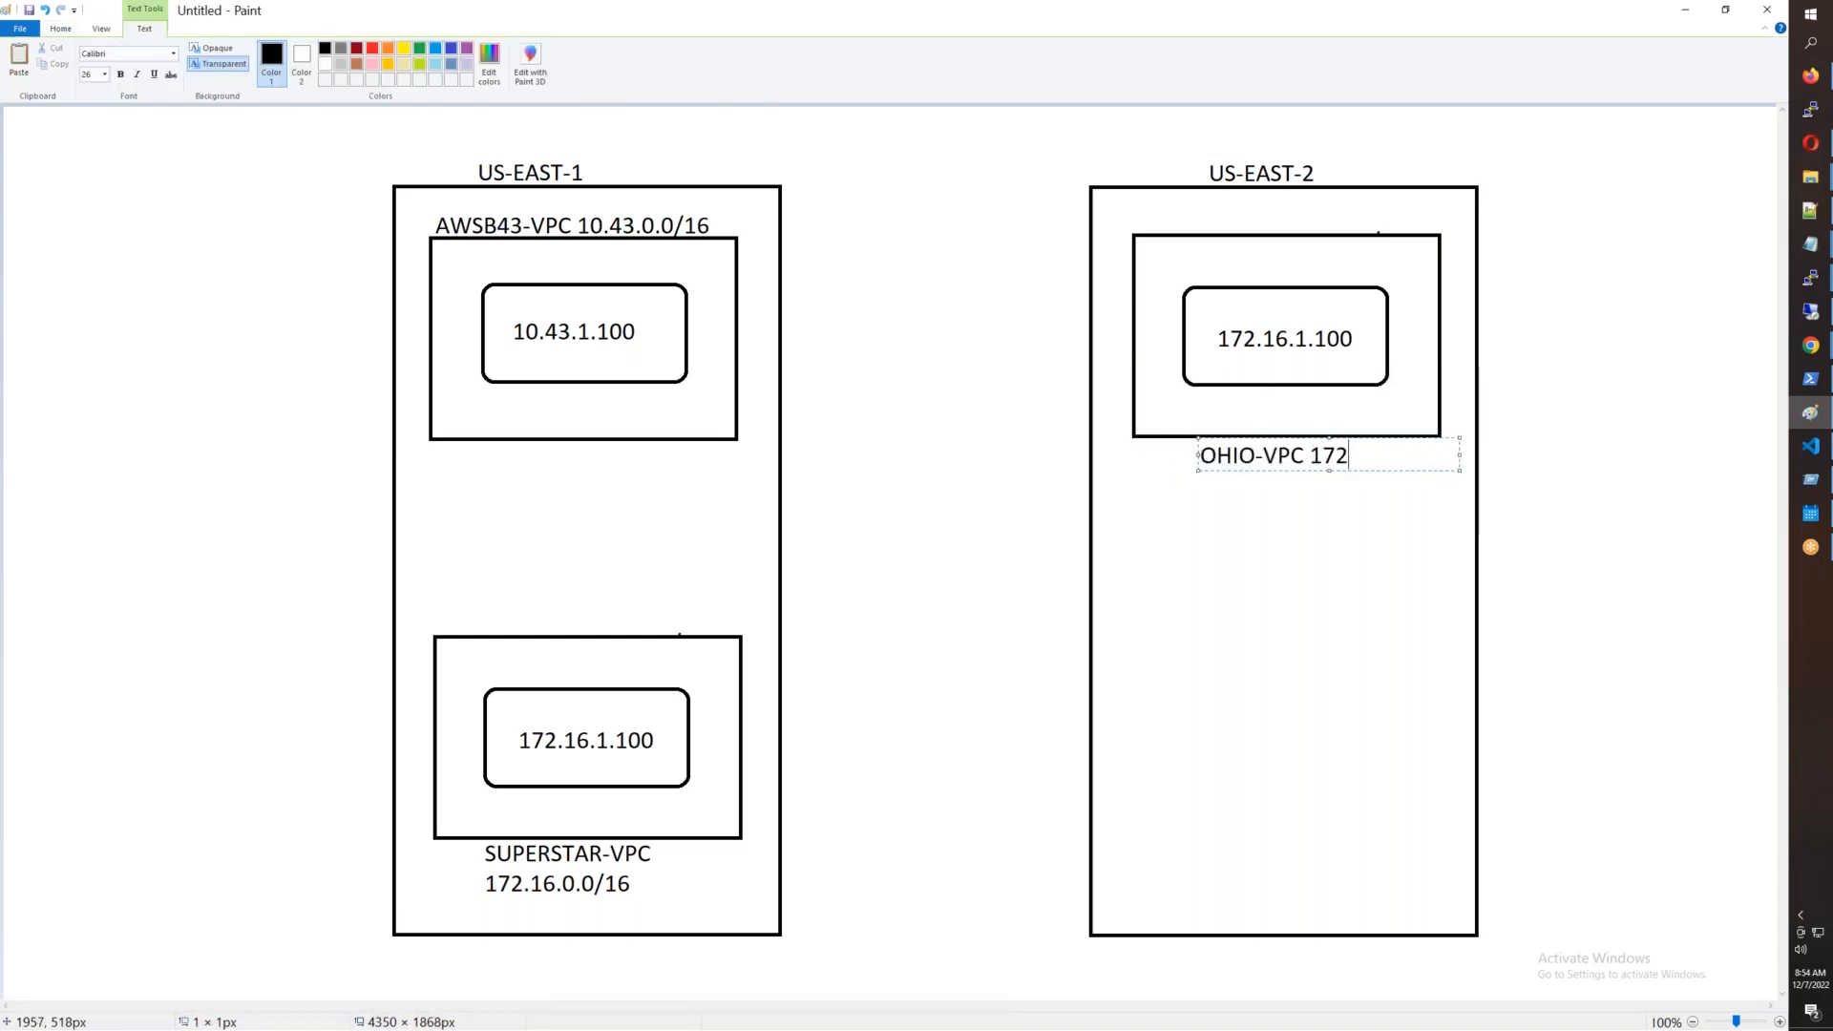
pyautogui.write('172.22.0.0/16')
pyautogui.moveTo(1420, 441); pyautogui.dragTo(1377, 440)
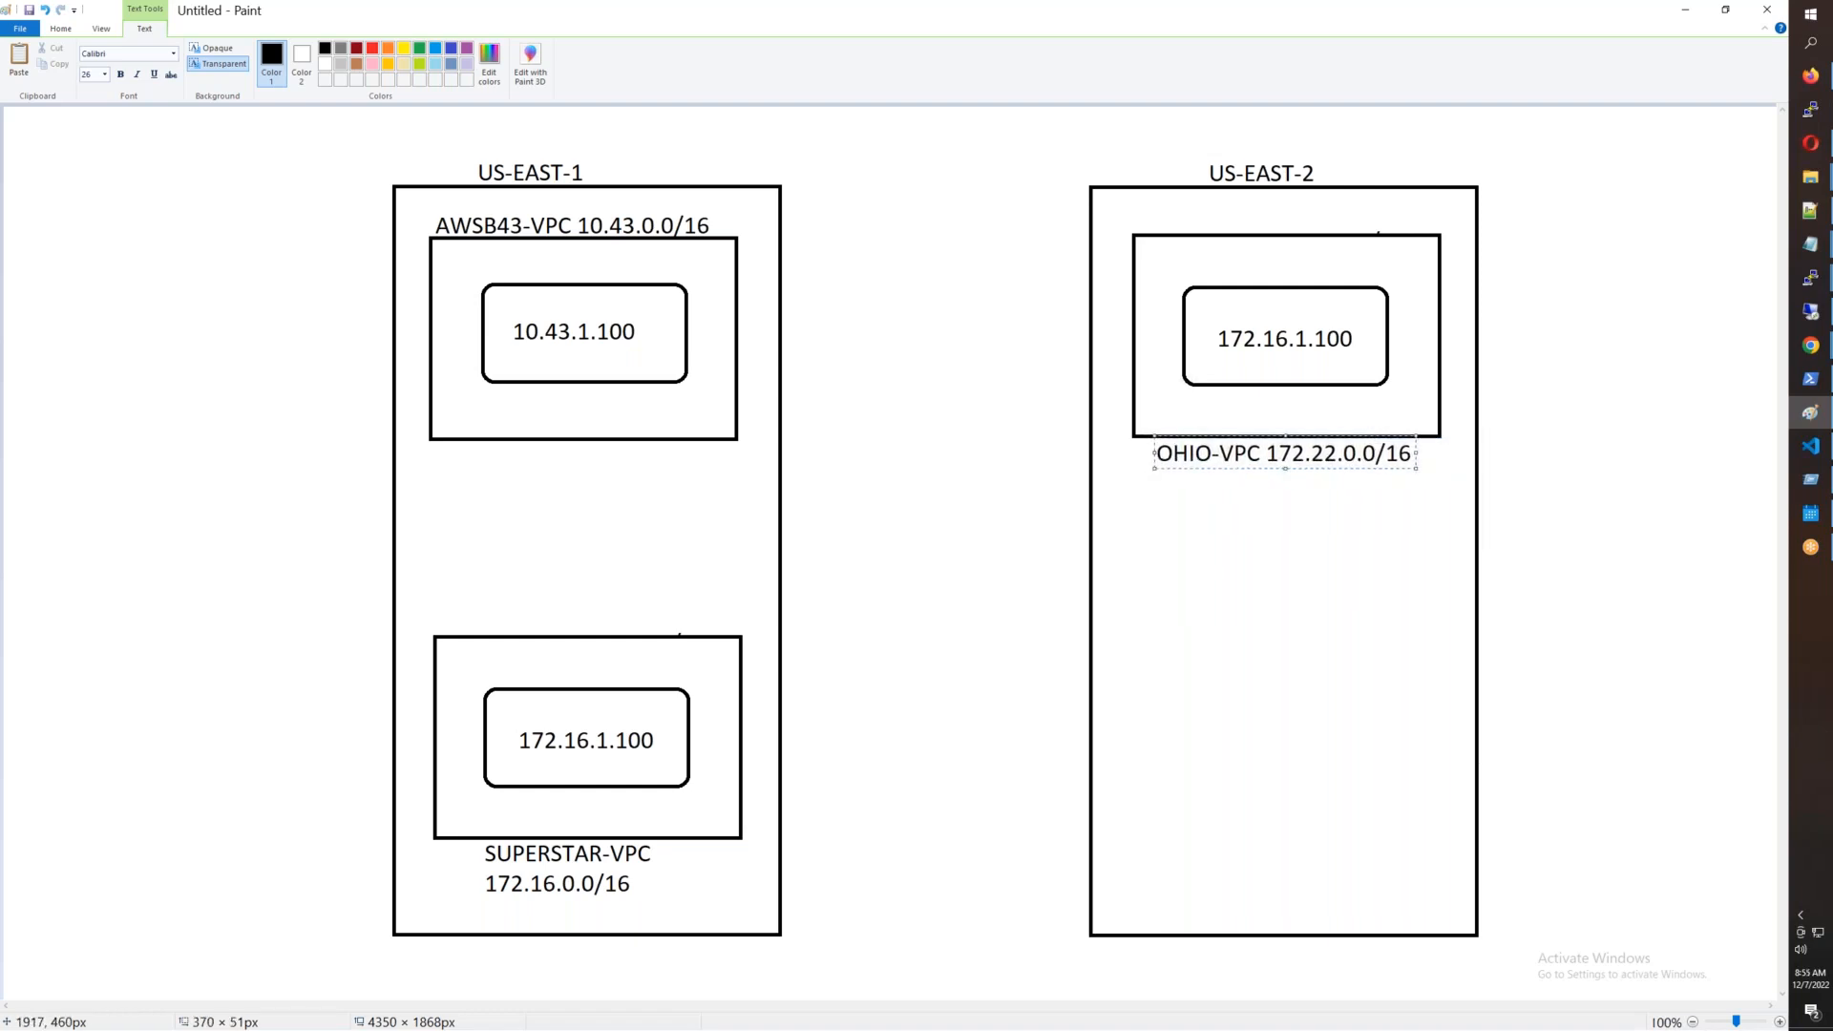
pyautogui.click(1307, 504)
# Step: Replace the IP address in the OHIO-VPC rounded box with "172.22.1.100"
pyautogui.click(93, 59)
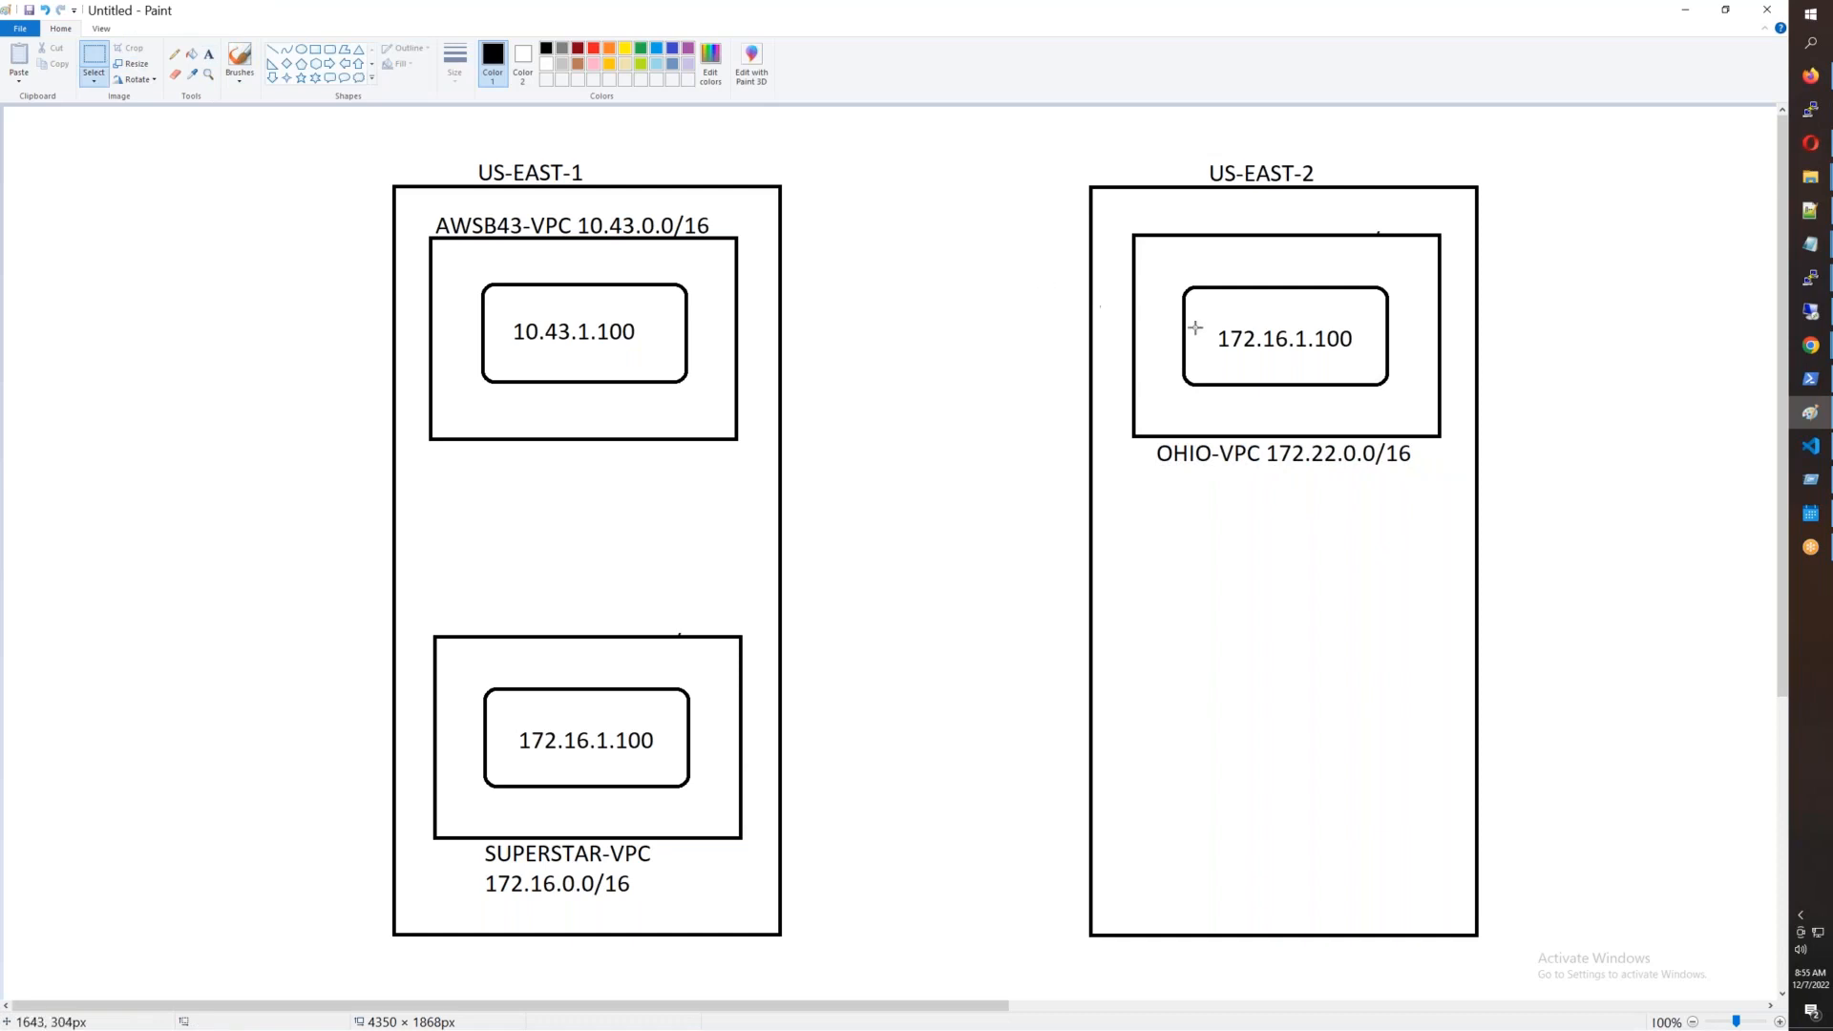
pyautogui.moveTo(1225, 340); pyautogui.dragTo(1227, 341)
pyautogui.moveTo(1362, 356); pyautogui.dragTo(1211, 317)
pyautogui.press('Delete')
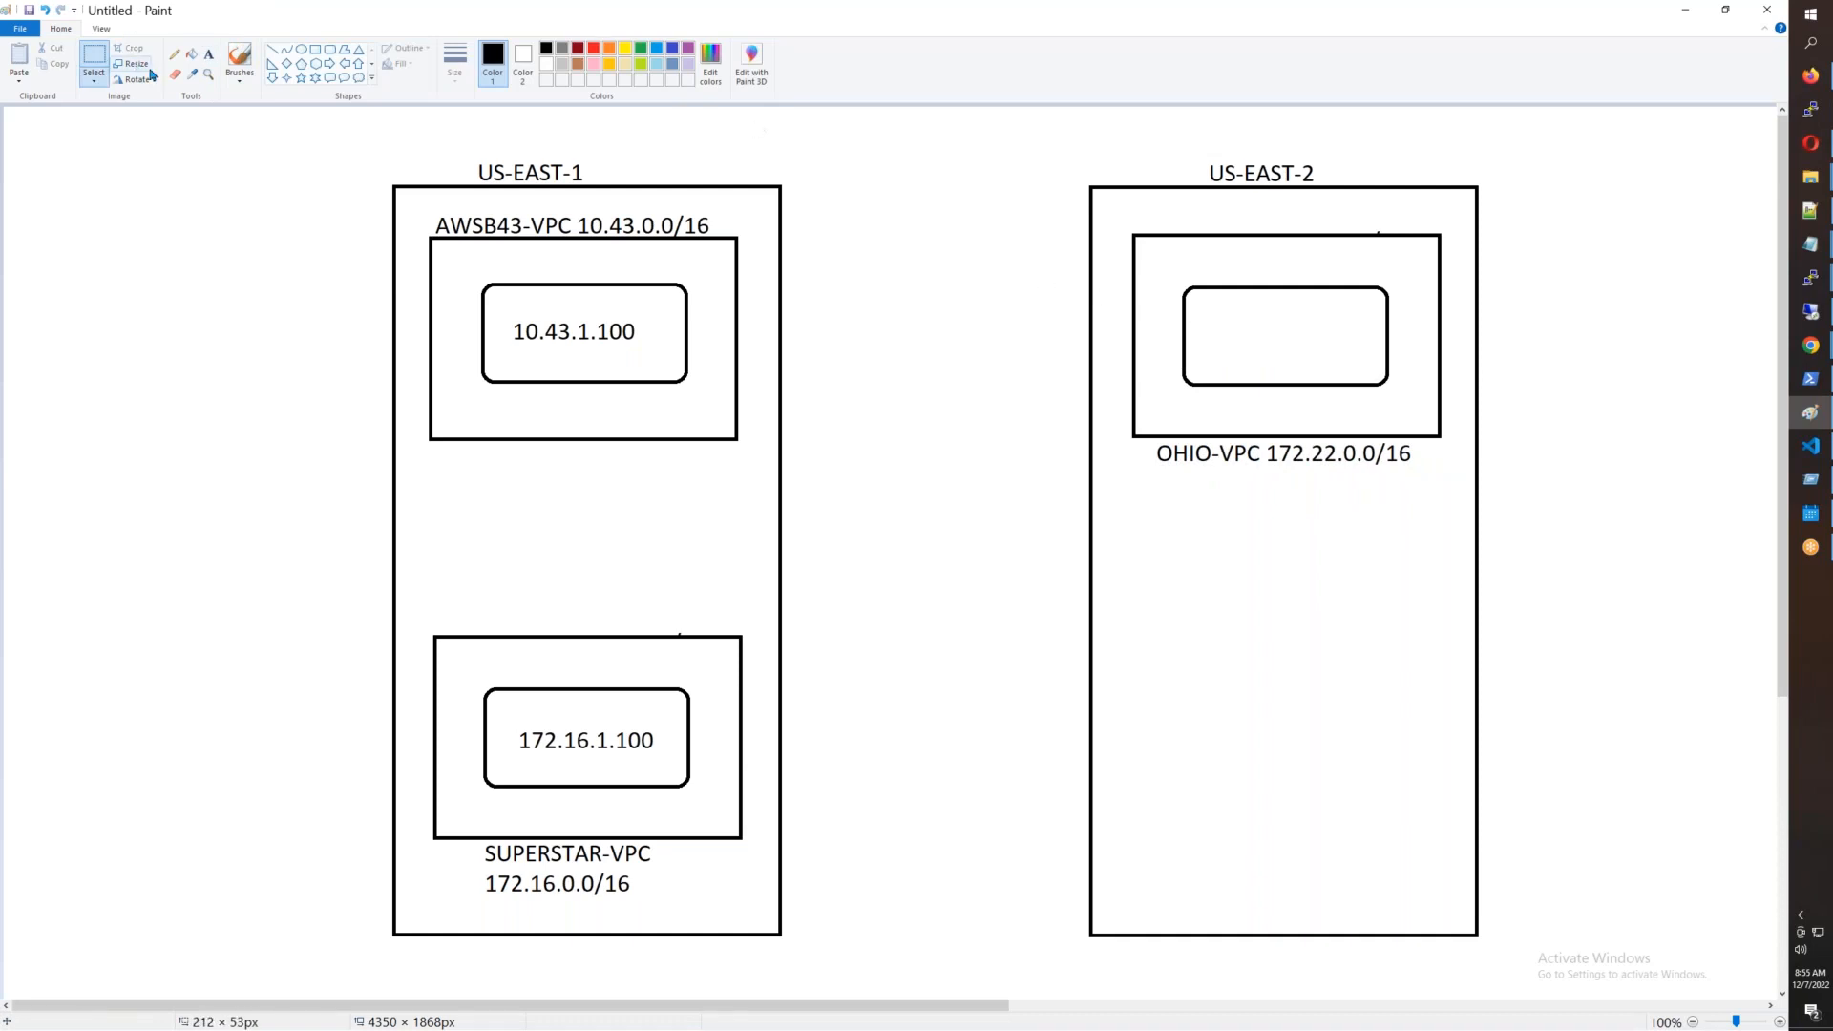
pyautogui.click(206, 58)
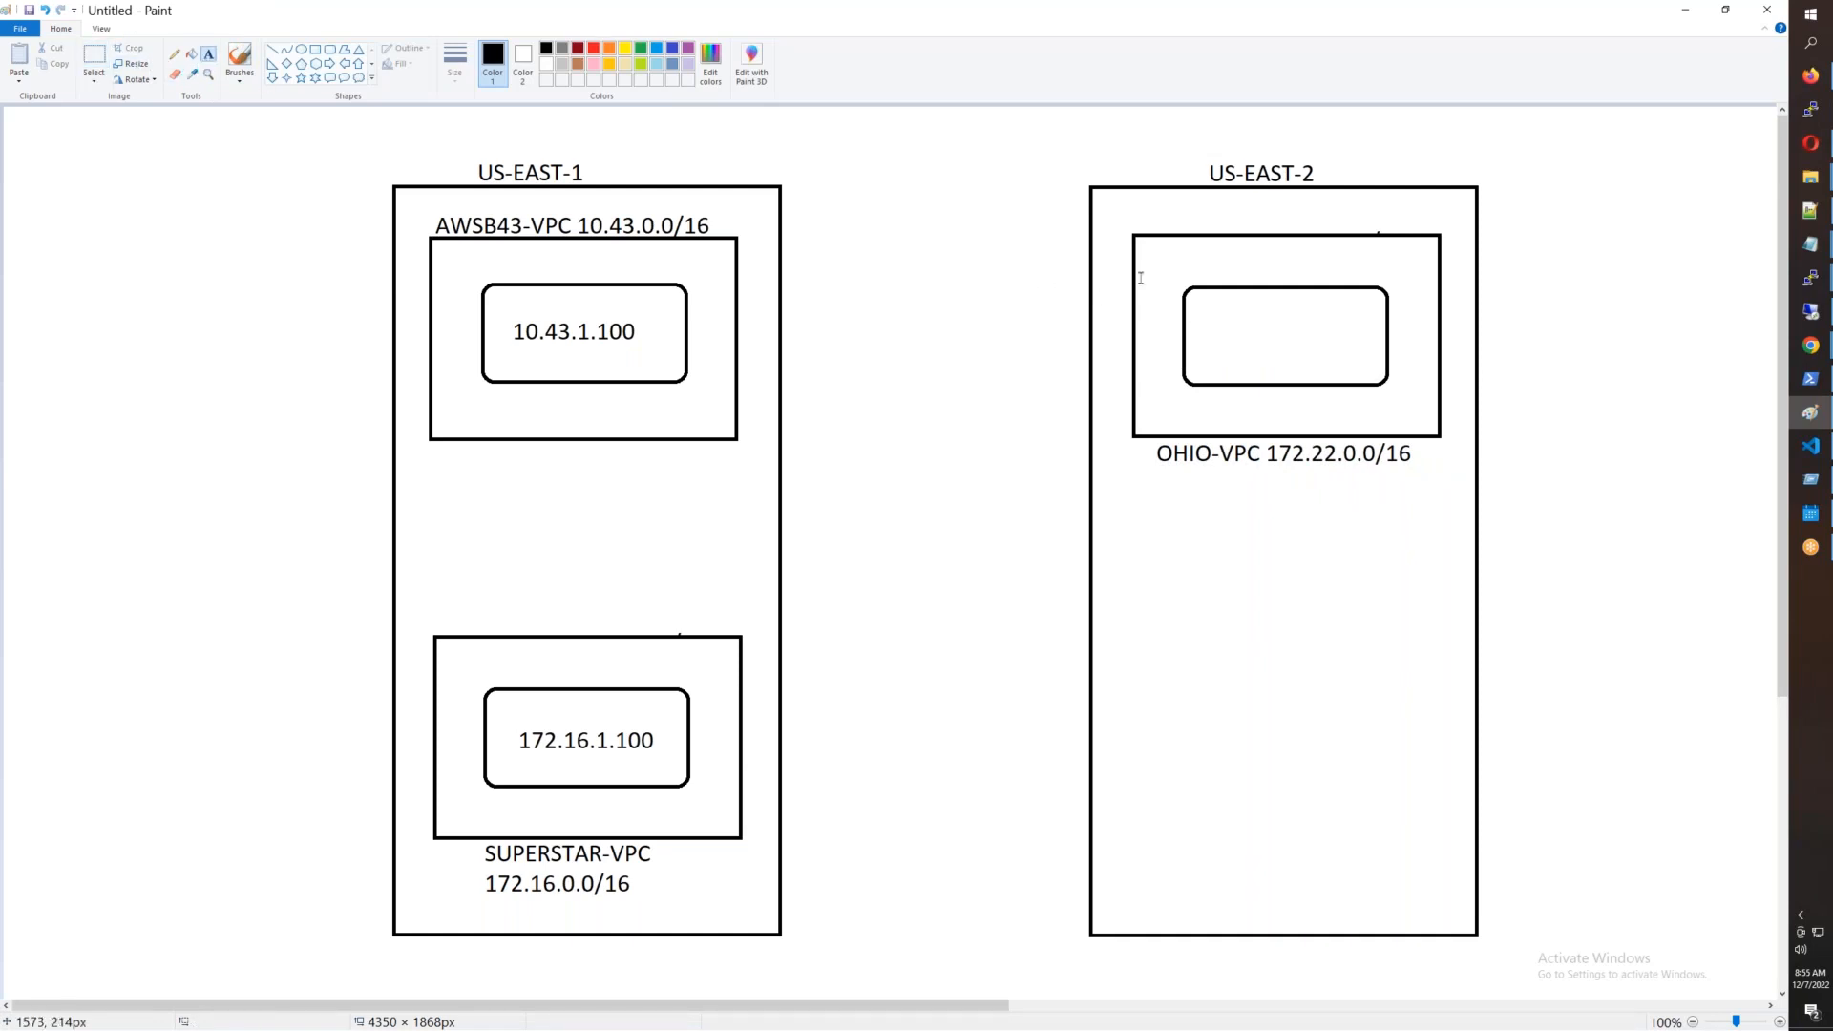
pyautogui.click(1211, 336)
pyautogui.write('172.22.1.100')
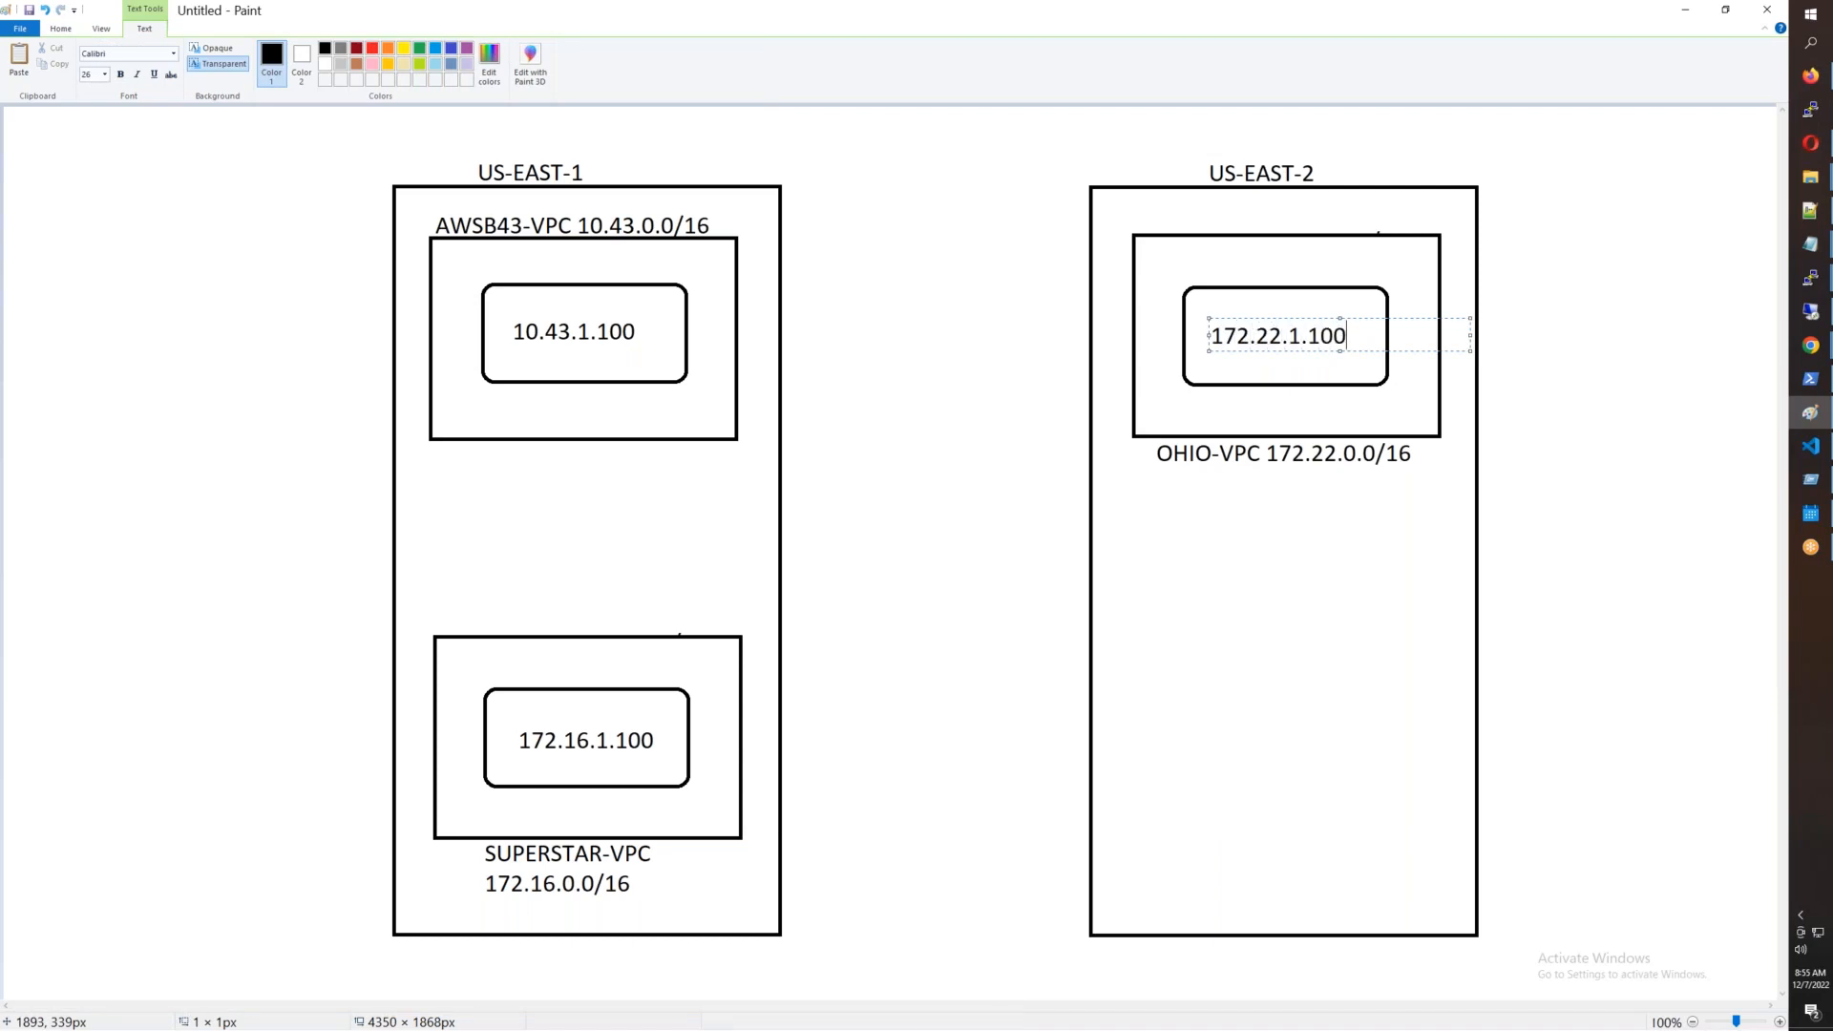
pyautogui.click(1392, 657)
# Step: Save the diagram as a PNG named "VPC-Peering" in the AWSB43 folder
pyautogui.hotkey('ctrl', 's')
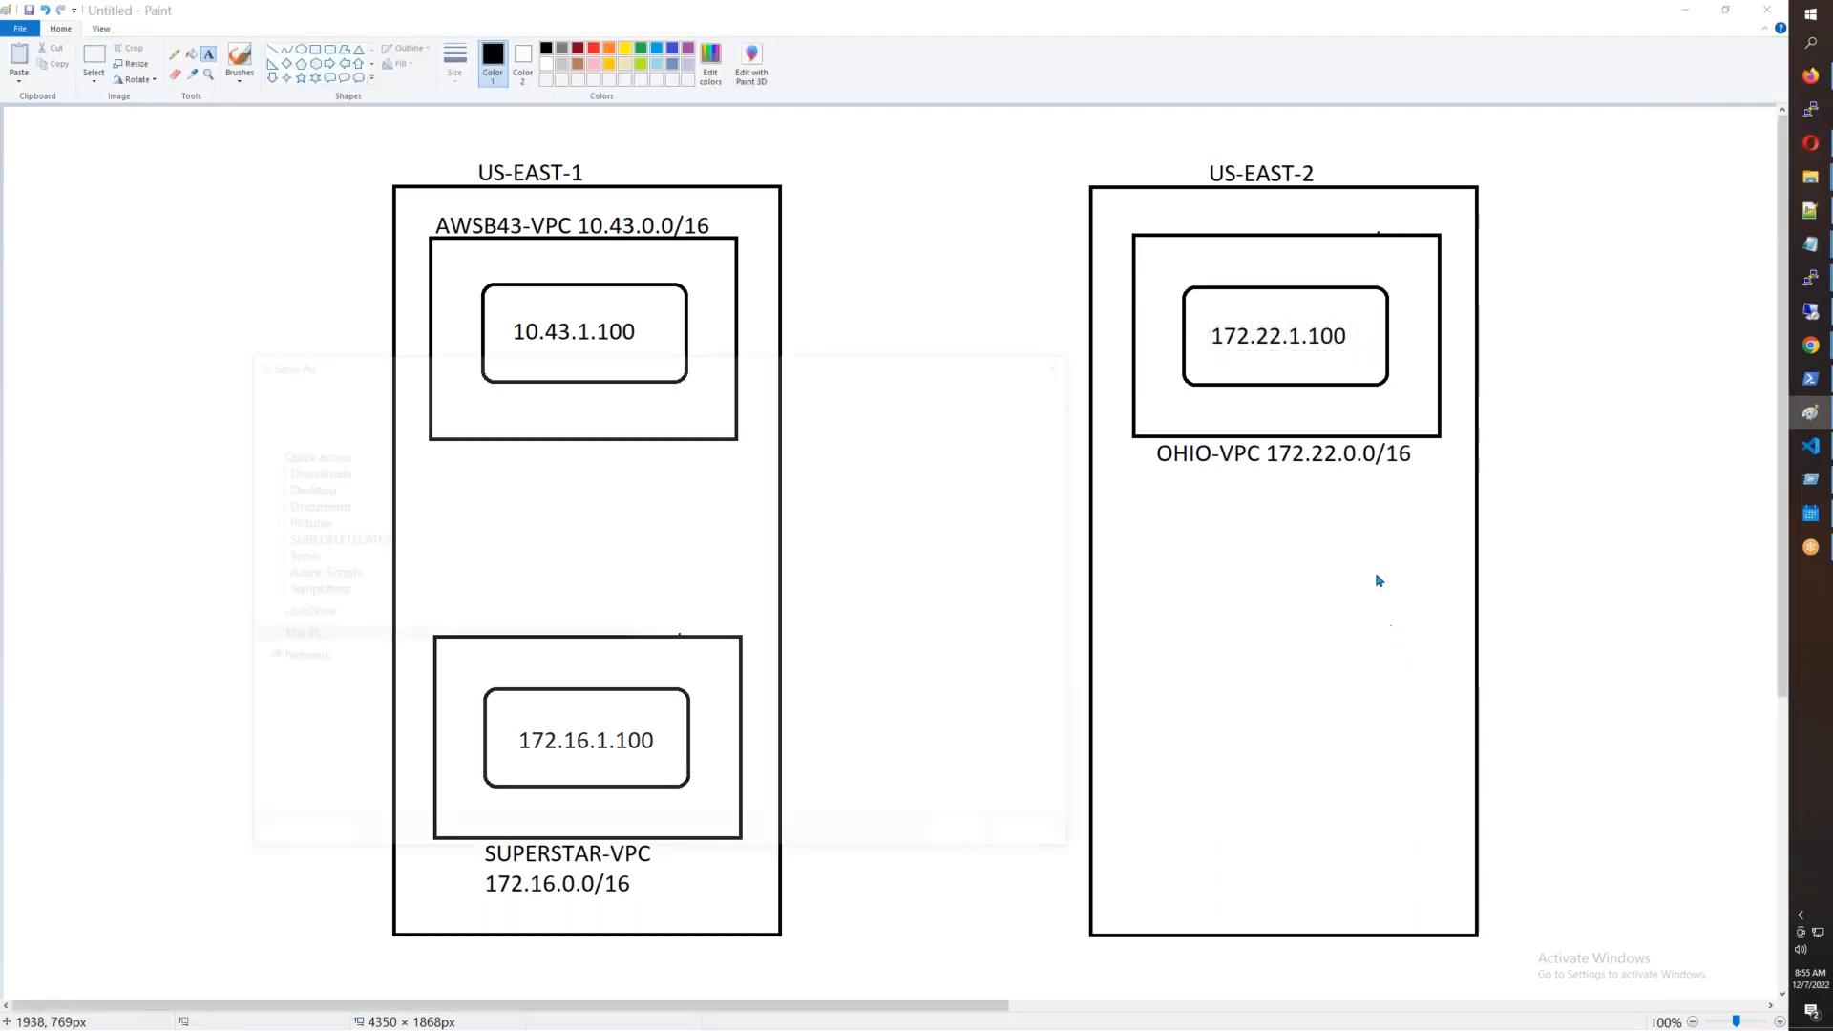
pyautogui.write('VPC-Peering')
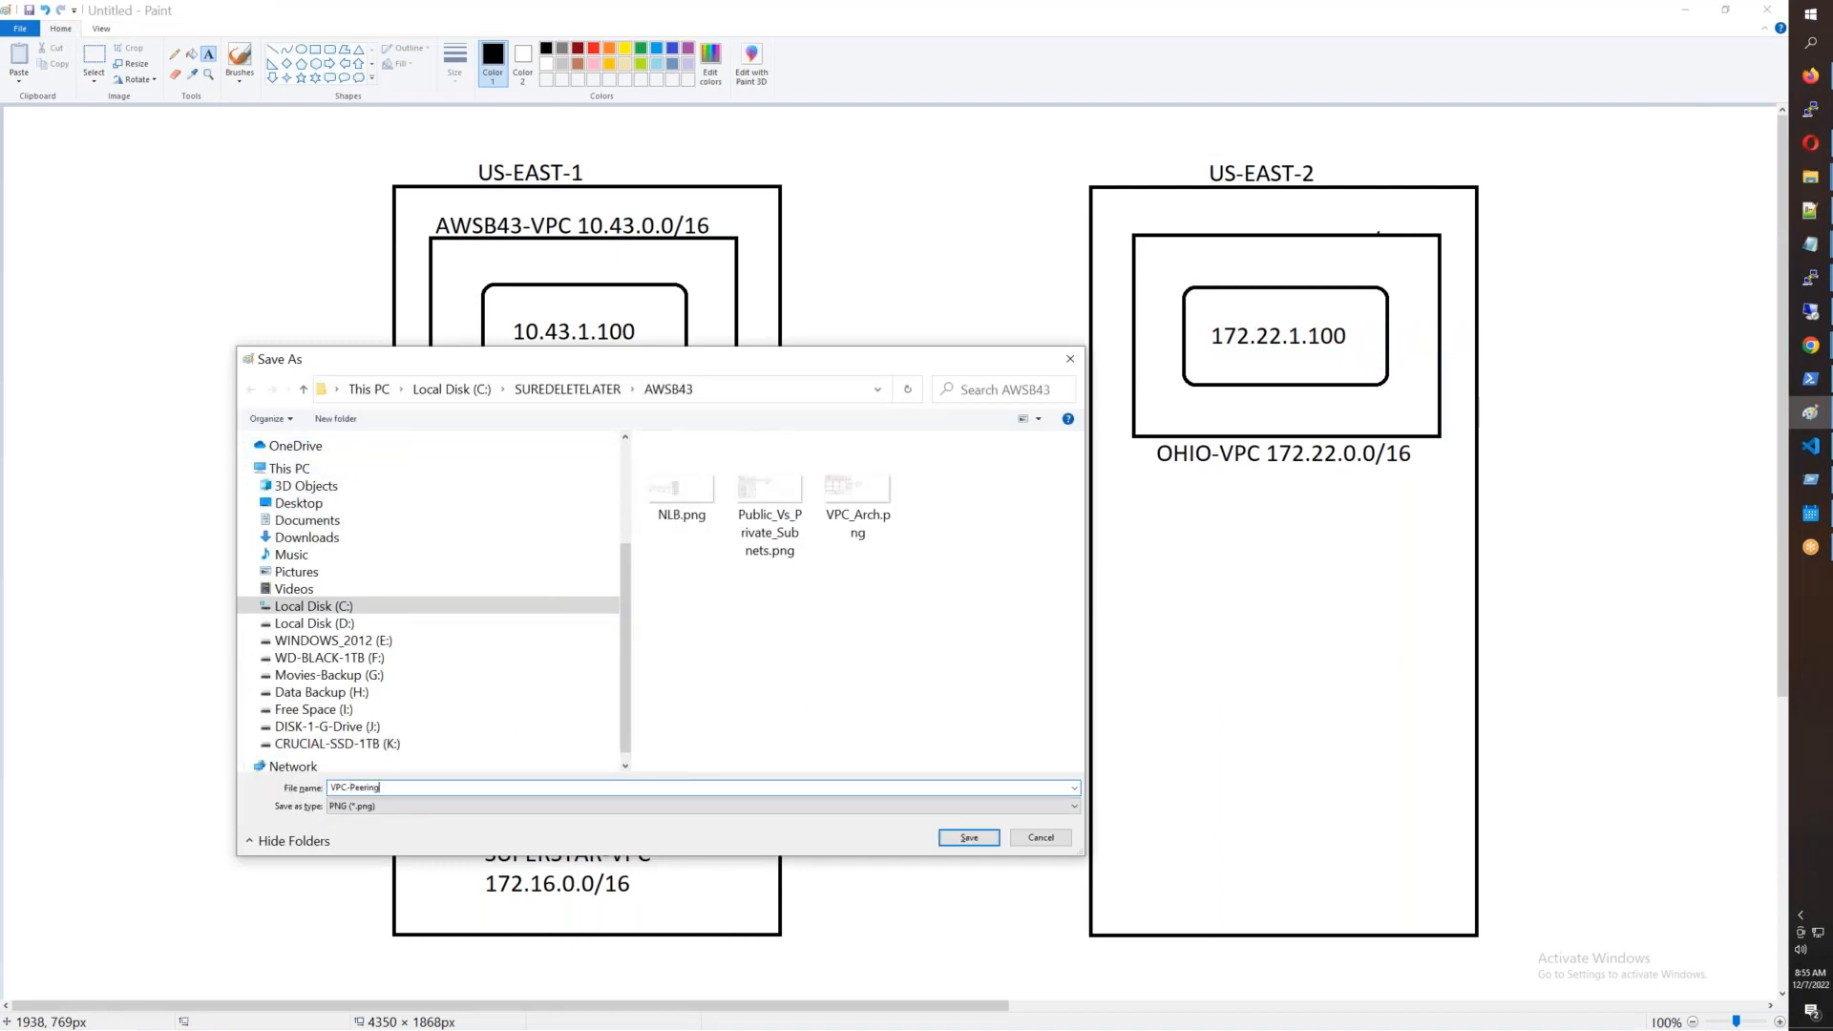
pyautogui.press('Return')
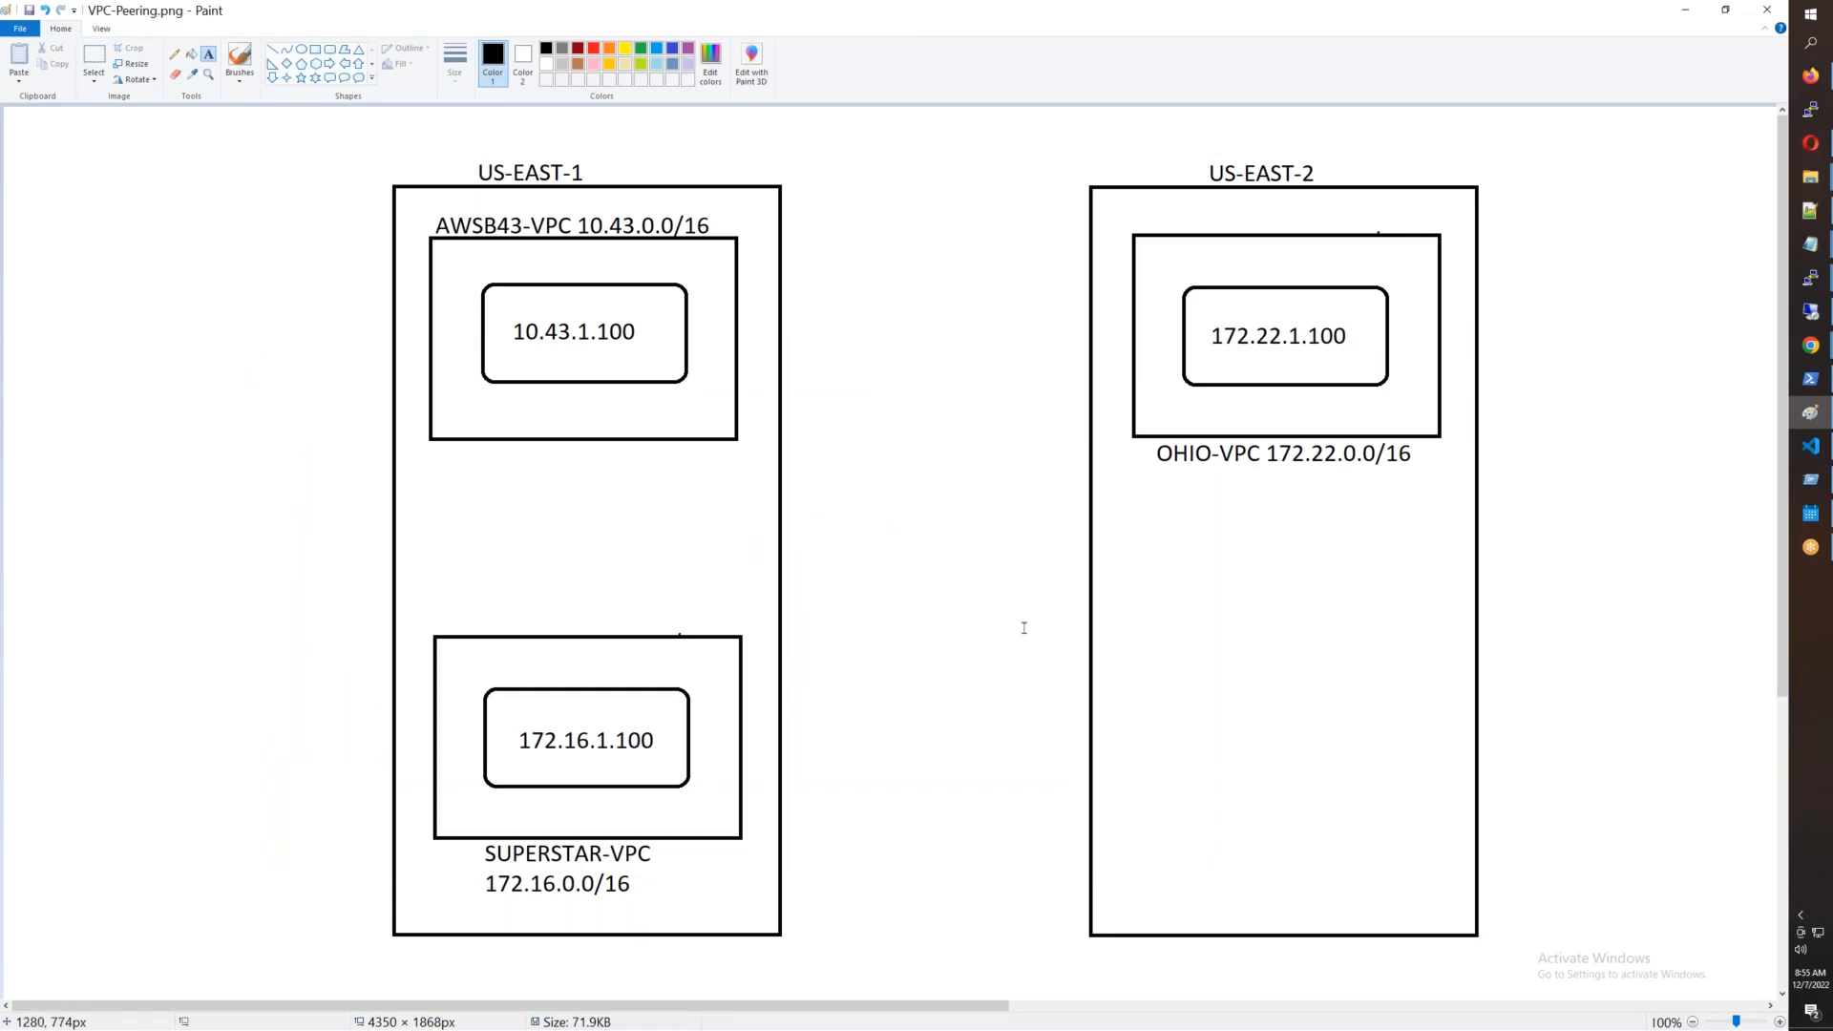
# Step: Switch to the Notepad notes on VPC connectivity and review the second VPC Peering dependency about transit
pyautogui.moveTo(1810, 244)
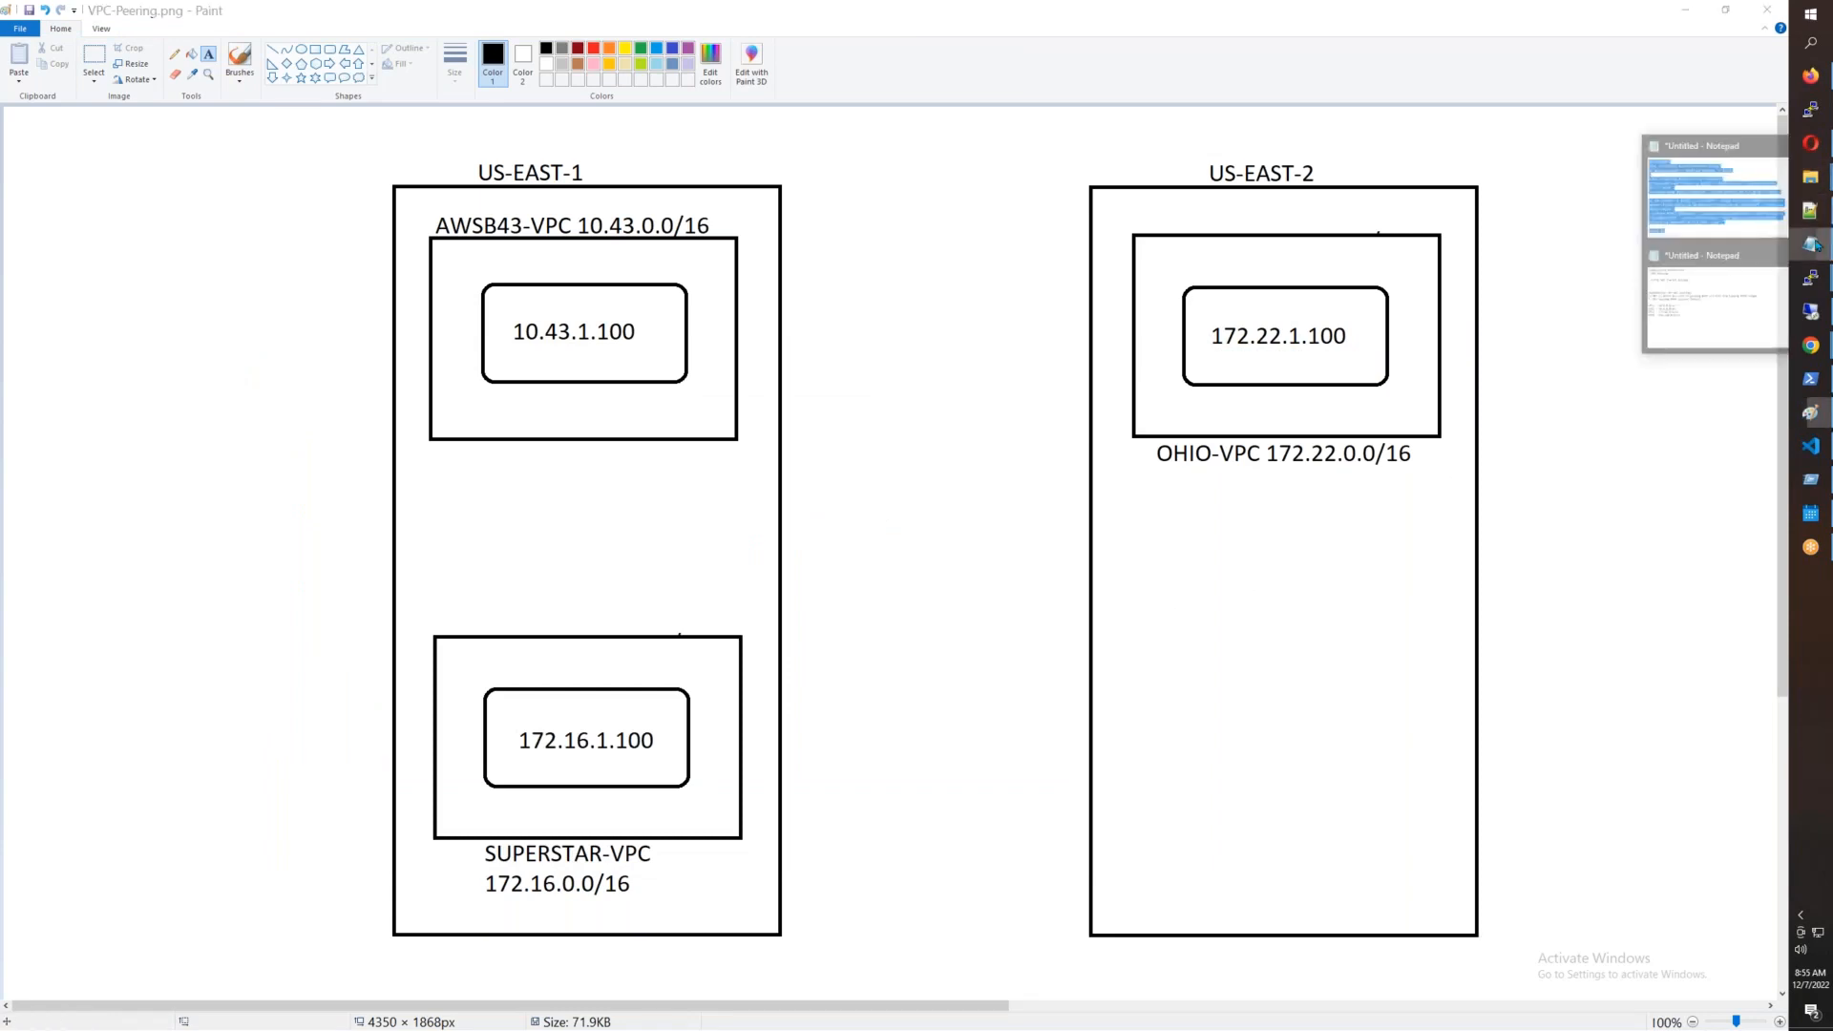
pyautogui.click(1704, 293)
pyautogui.moveTo(680, 422); pyautogui.dragTo(59, 432)
pyautogui.click(3, 449)
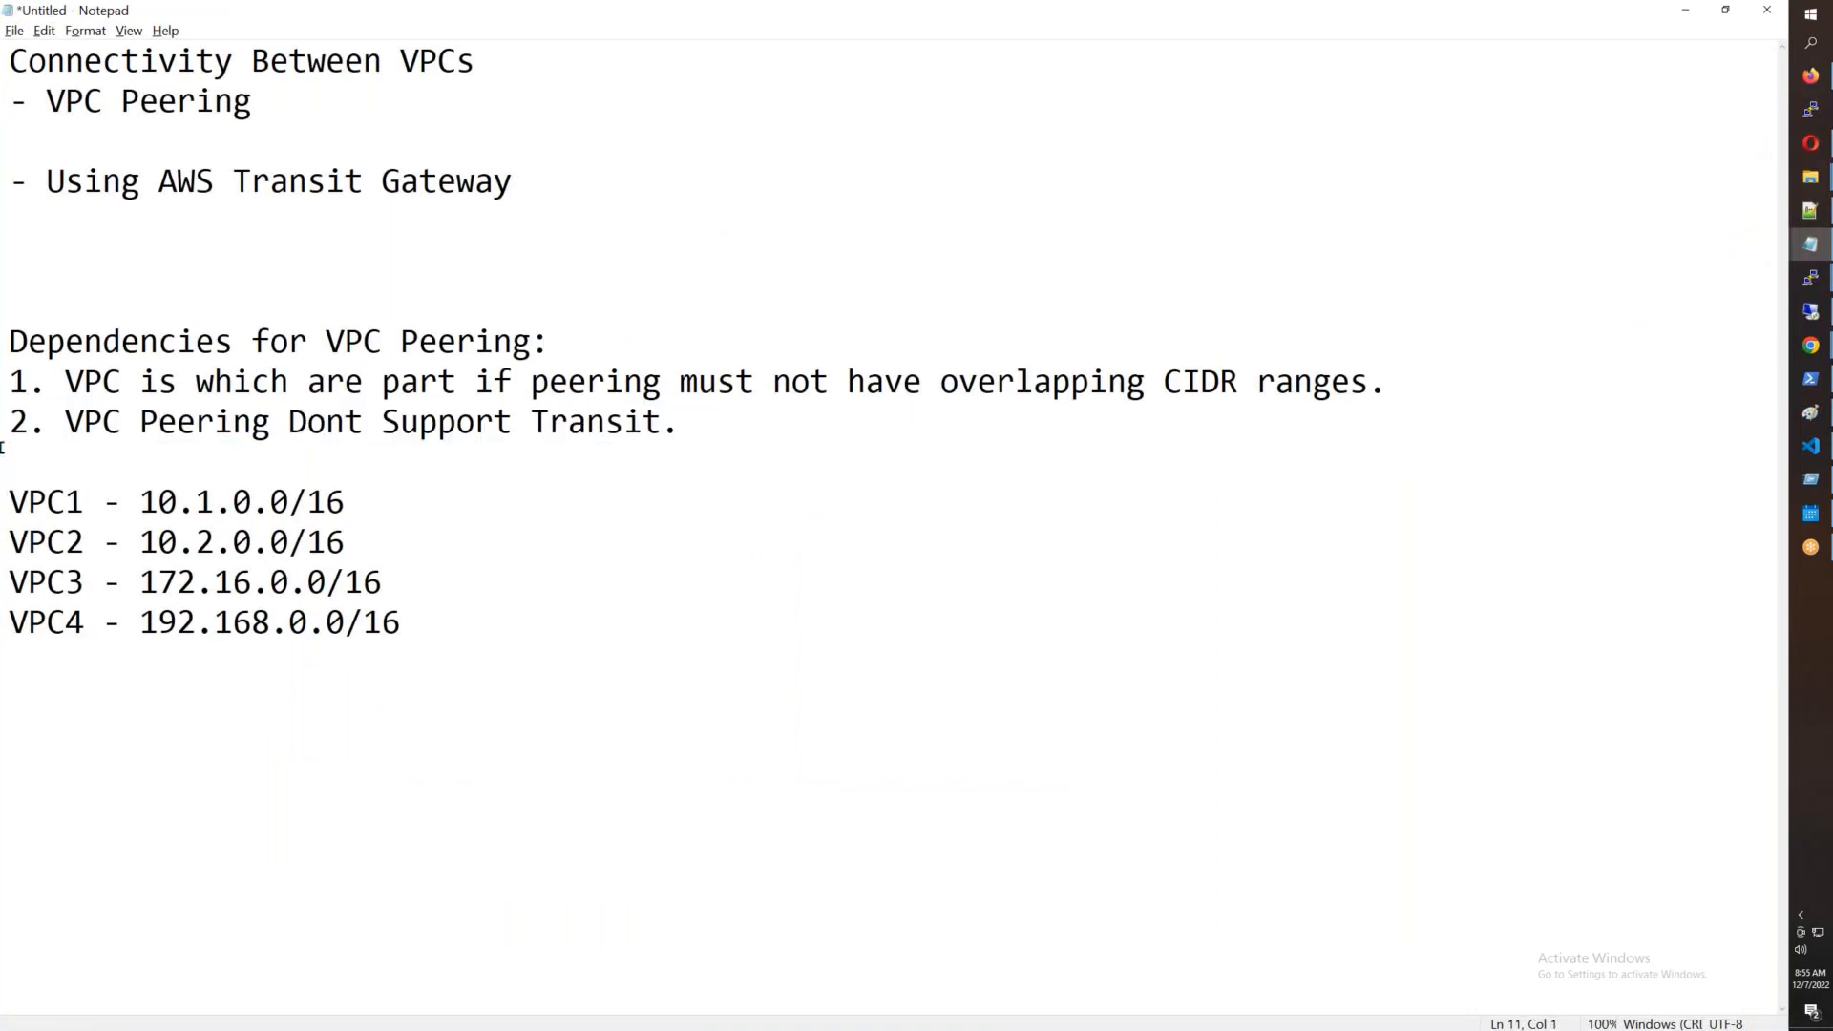
# Step: Return to Paint and draw a vertical line about 274 px long connecting the AWSB43-VPC and SUPERSTAR-VPC rectangles
pyautogui.hotkey('alt', 'Tab')
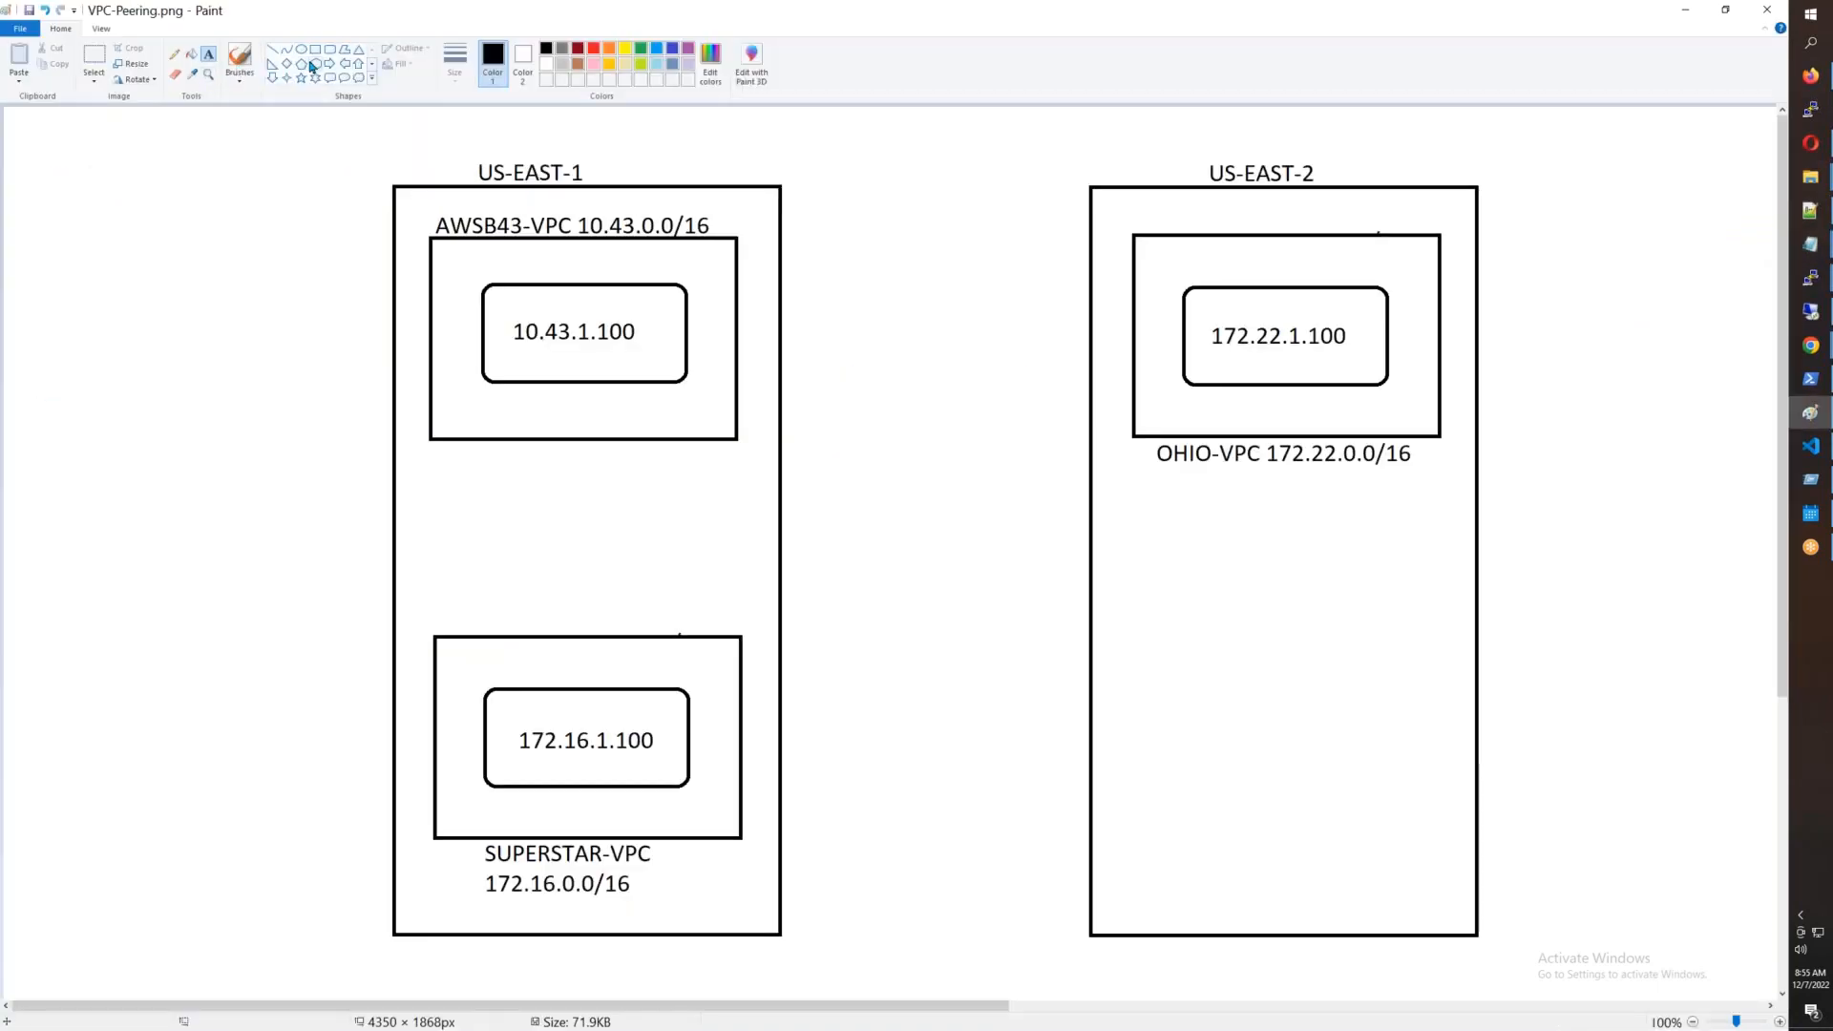
pyautogui.click(271, 51)
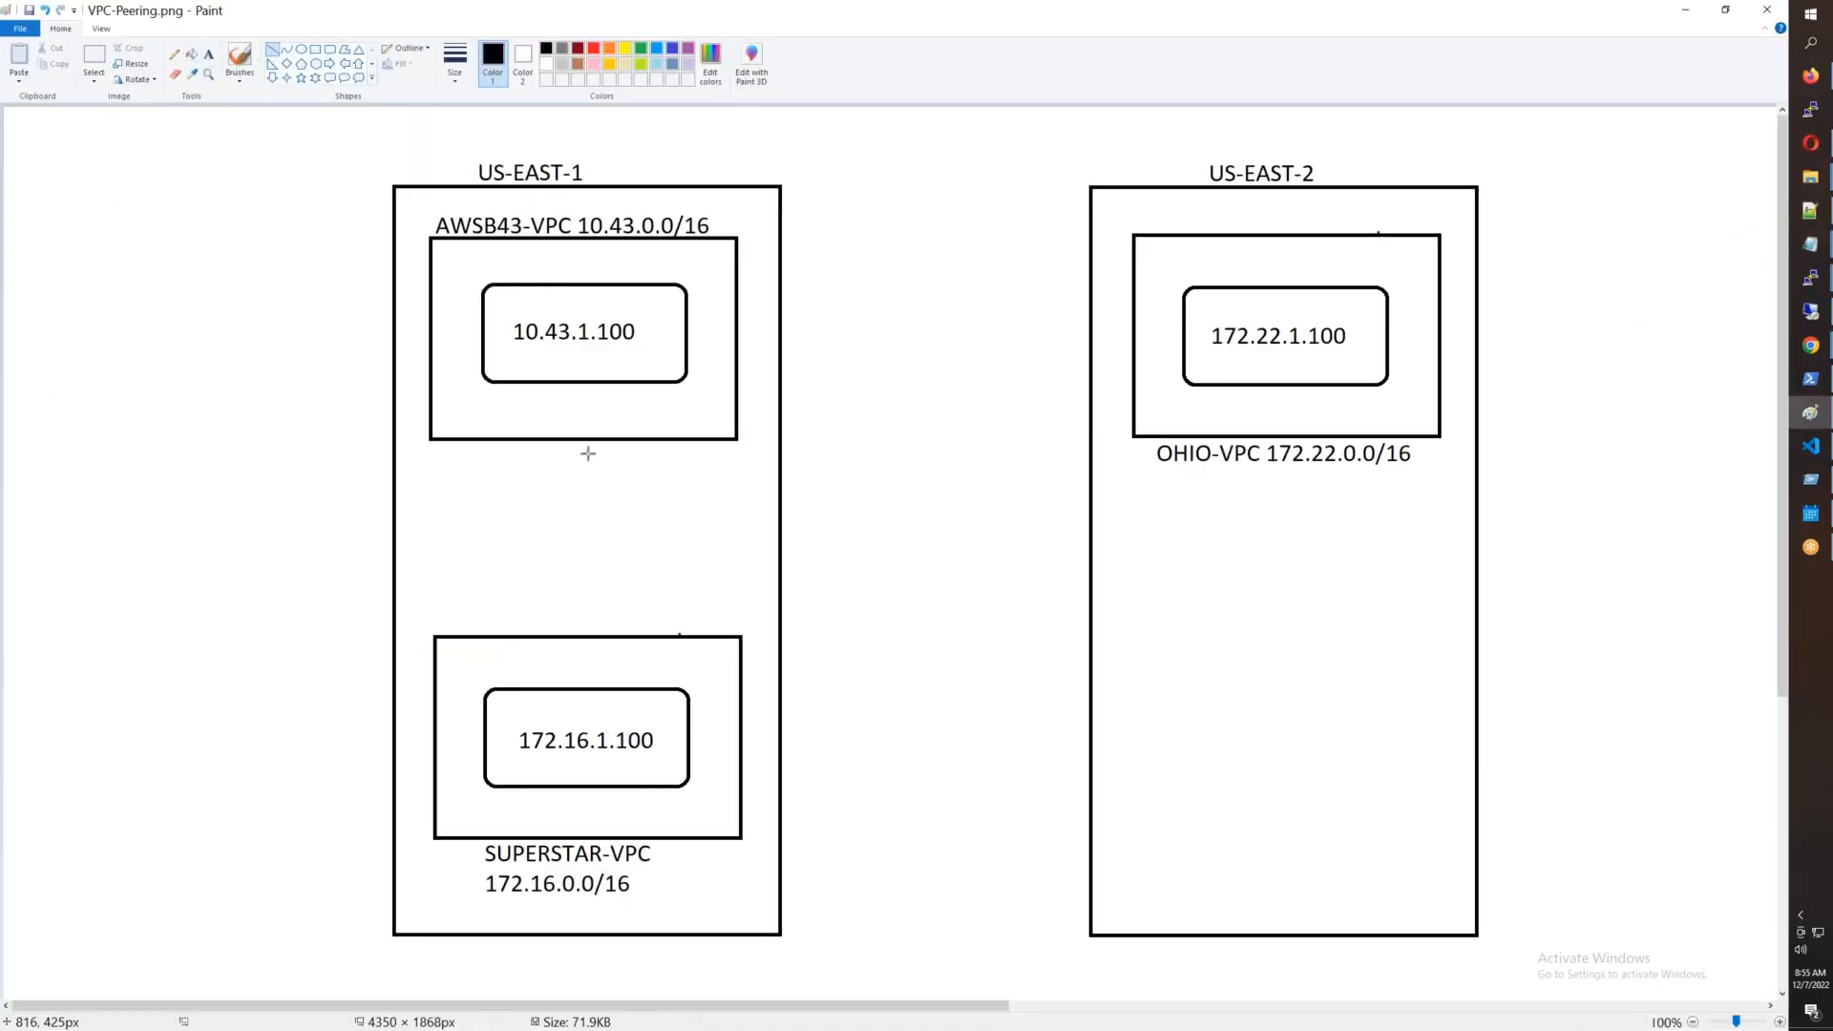
pyautogui.moveTo(580, 441); pyautogui.dragTo(581, 633)
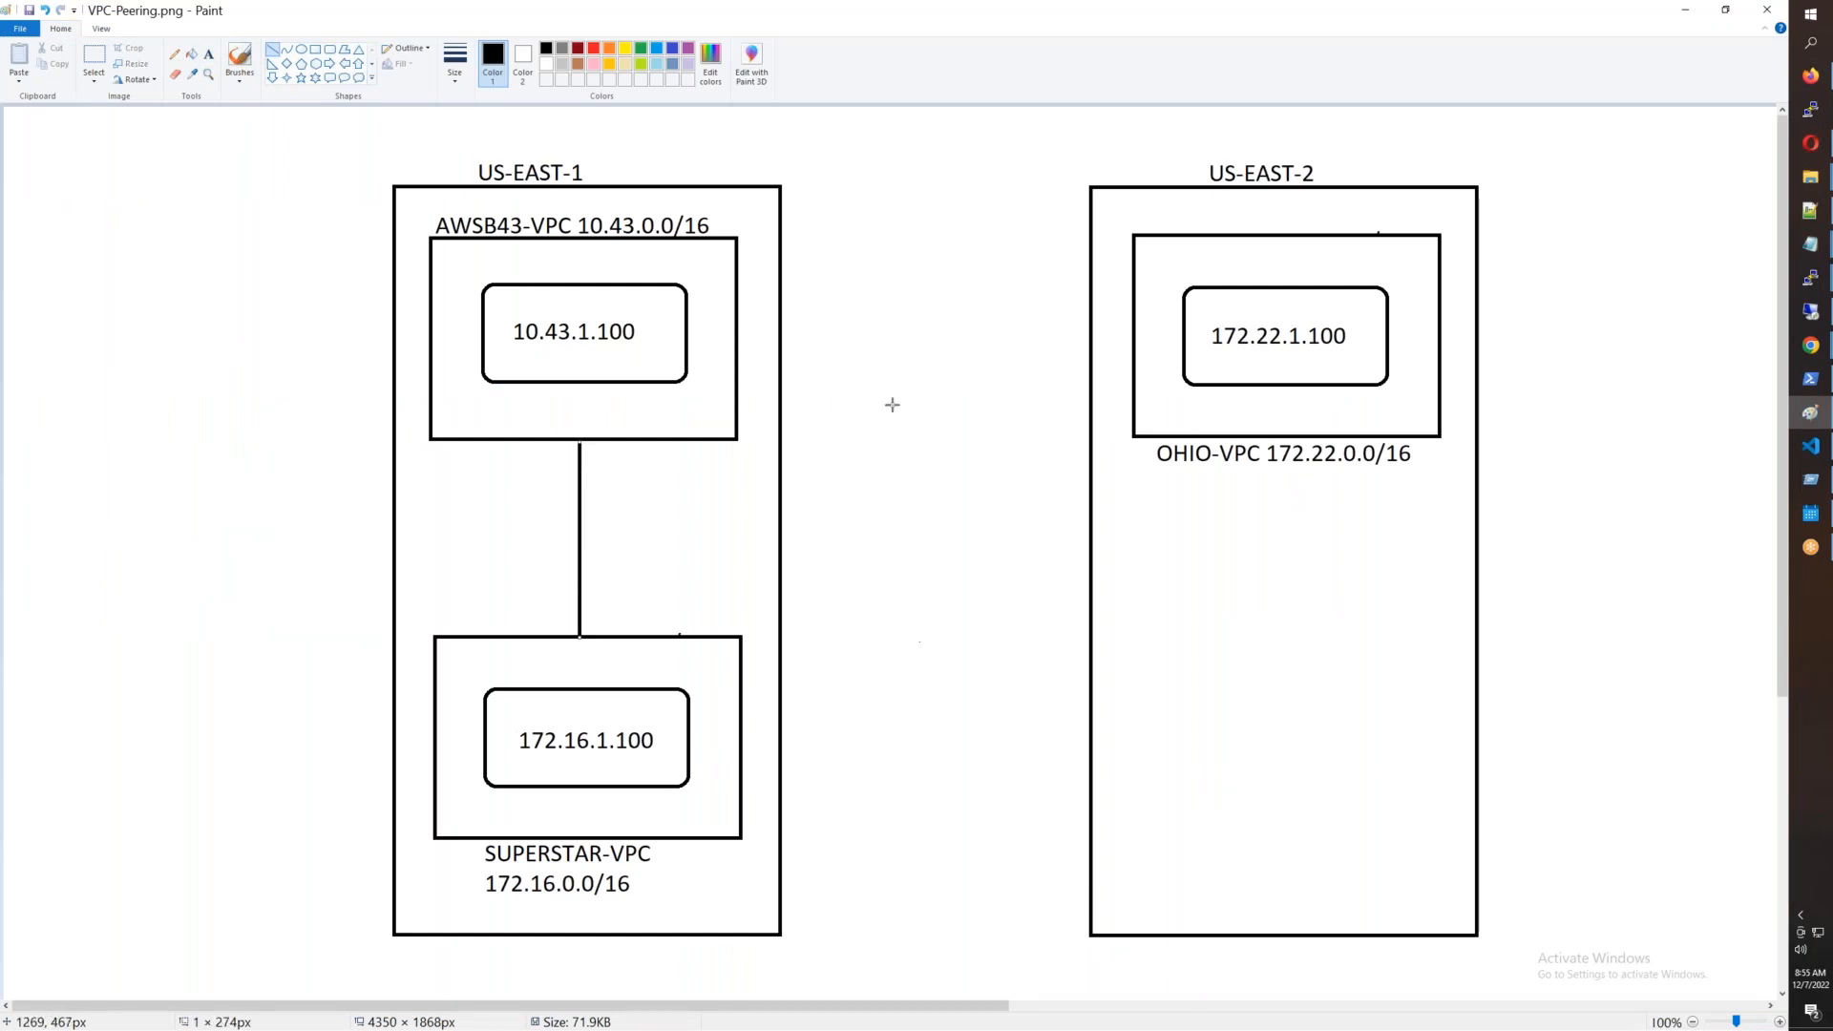
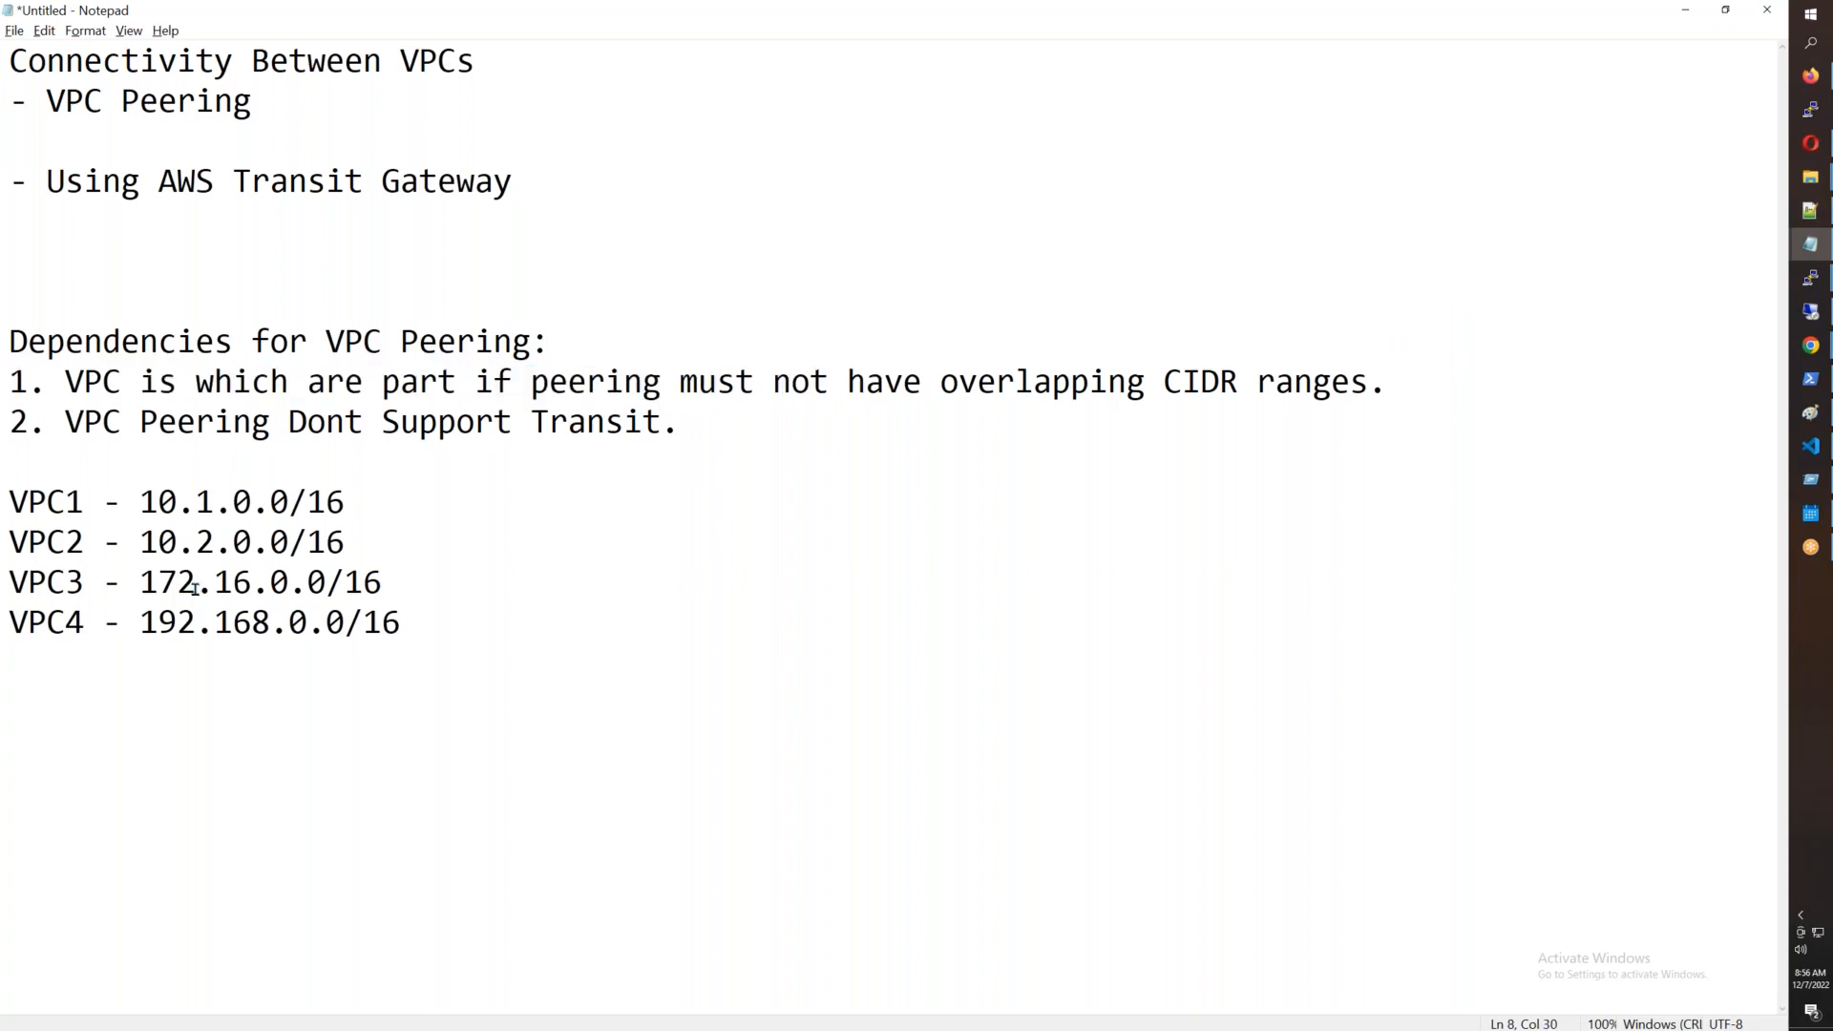
# Step: Extend the second VPC Peering dependency in the Notepad notes with ", its one to one connectivity."
pyautogui.hotkey('alt', 'Tab')
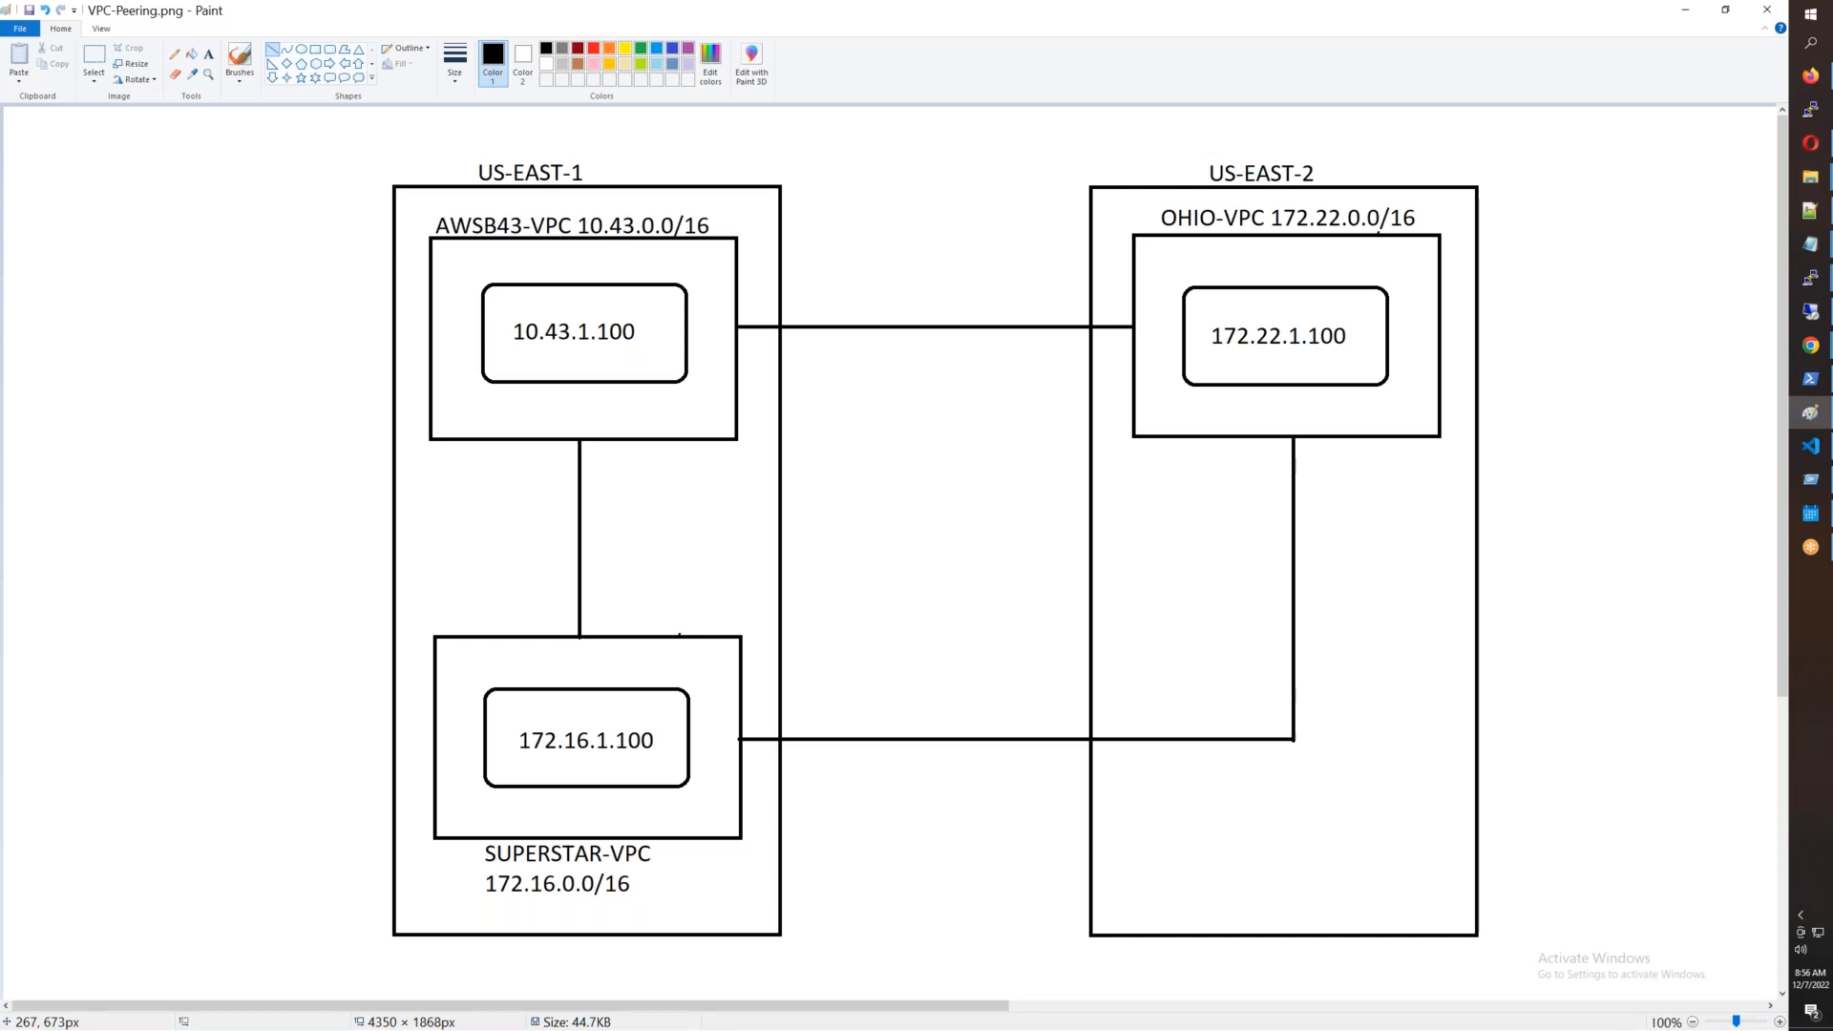
pyautogui.hotkey('alt', 'Tab')
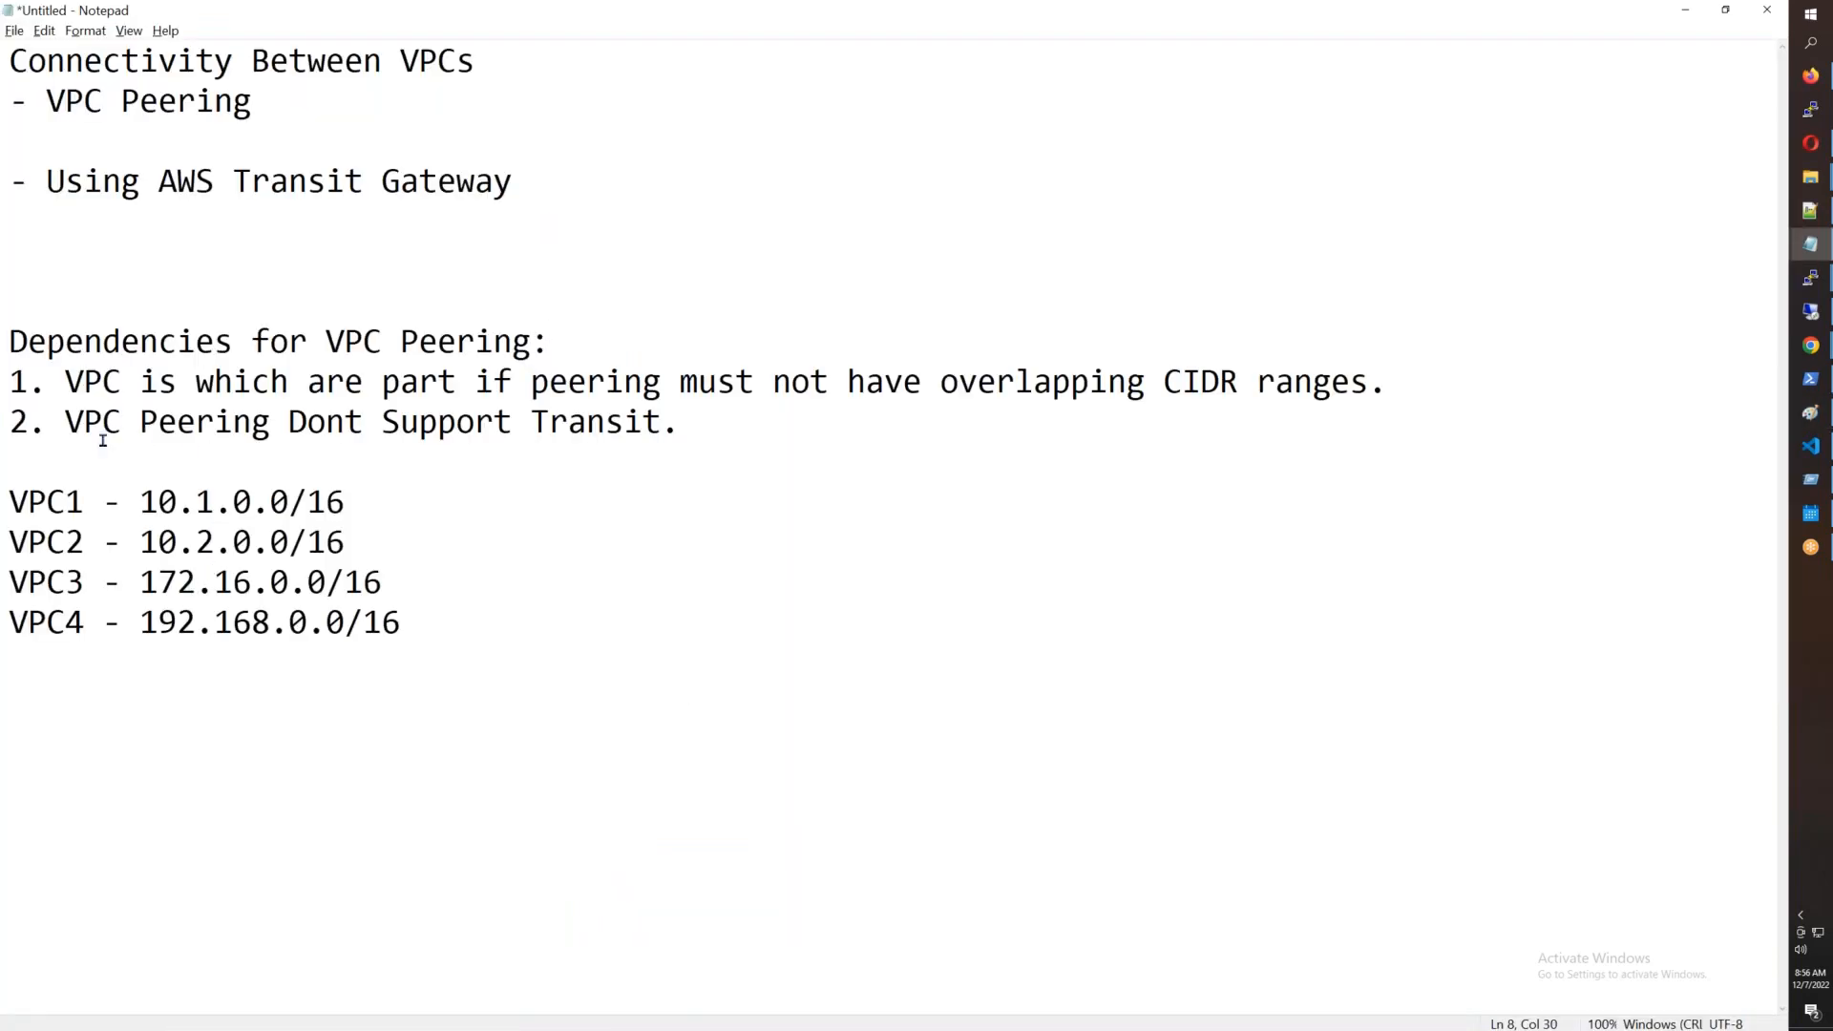
pyautogui.moveTo(63, 422); pyautogui.dragTo(657, 423)
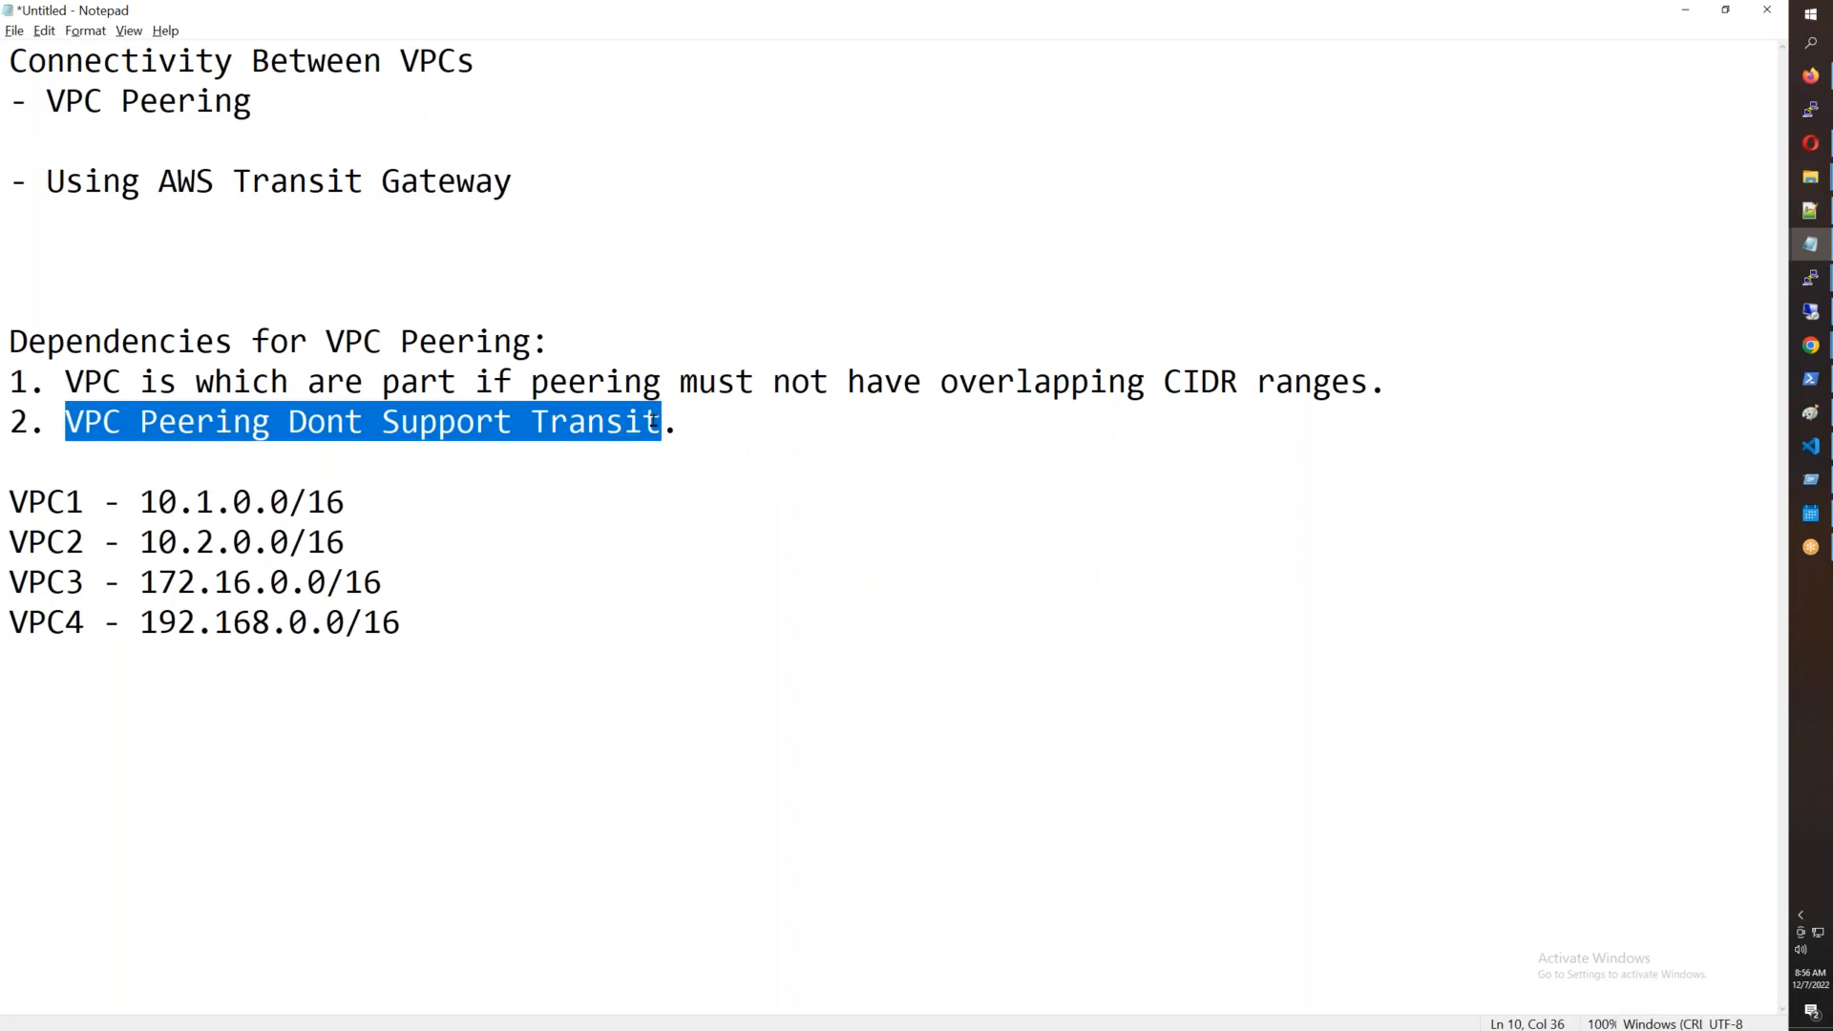
pyautogui.click(698, 437)
pyautogui.press('BackSpace')
pyautogui.write(',')
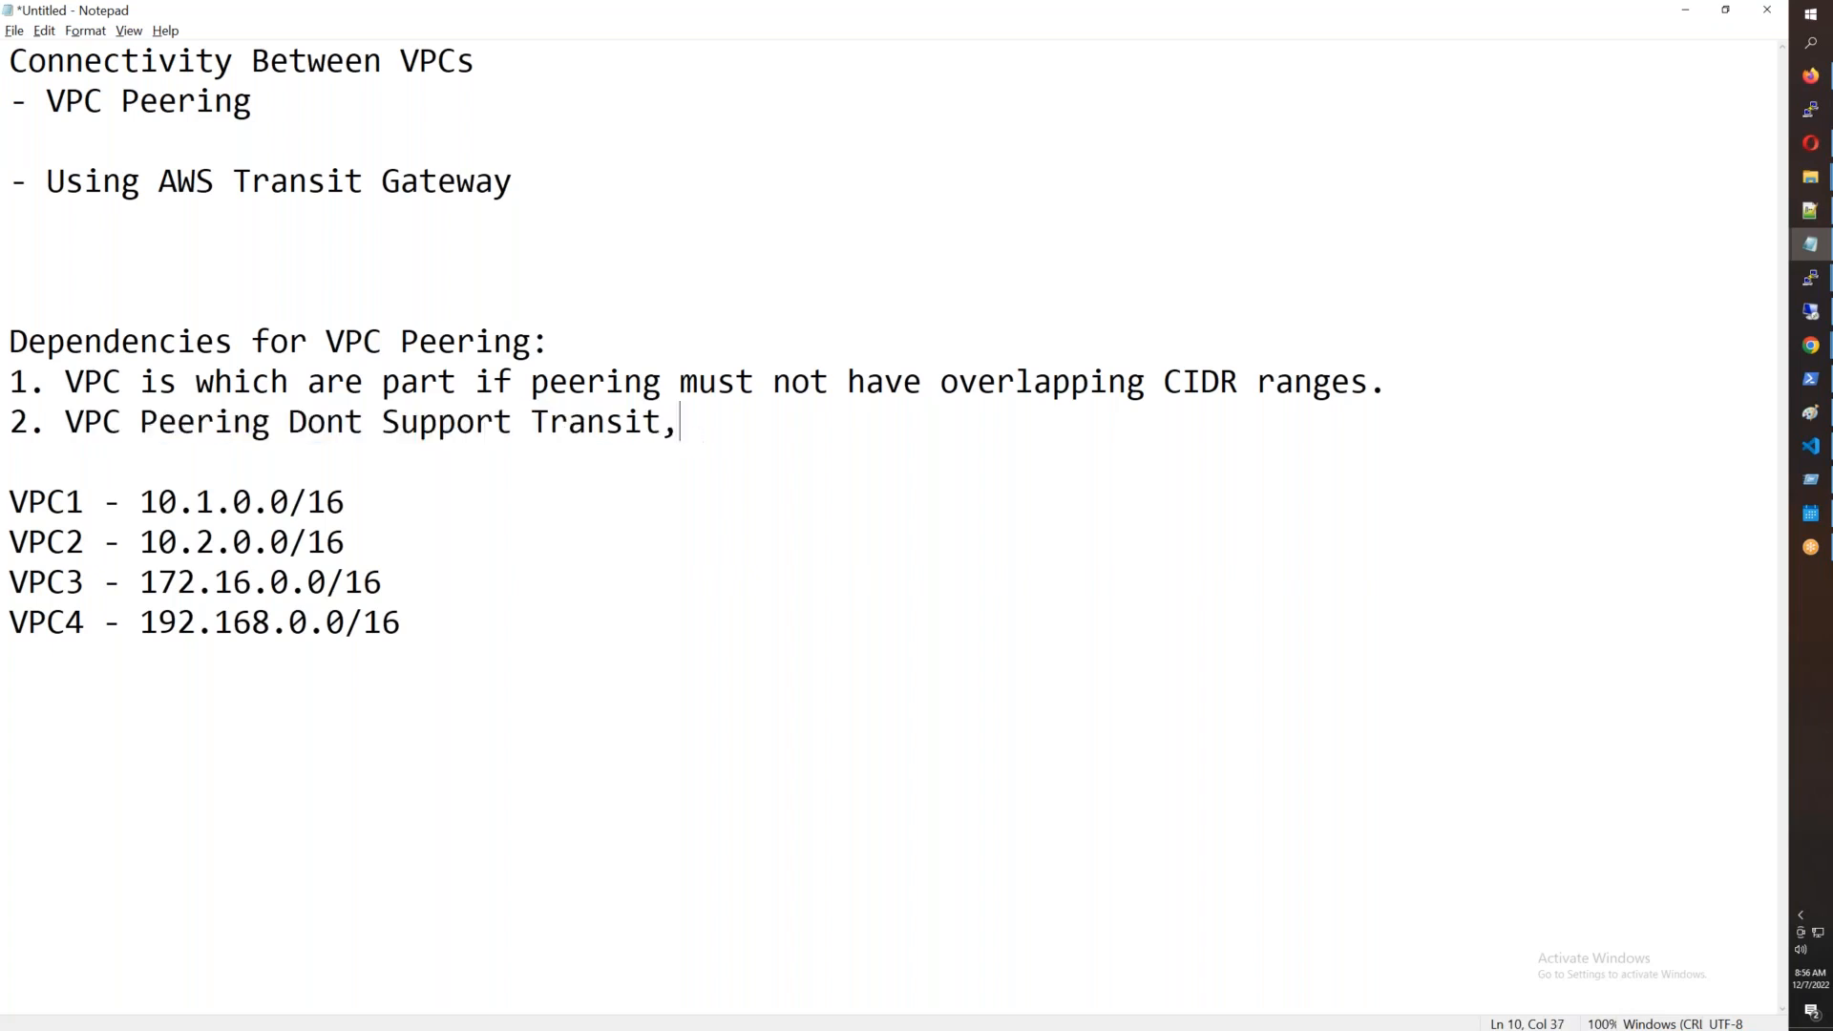
pyautogui.write(' its one to one connectivty')
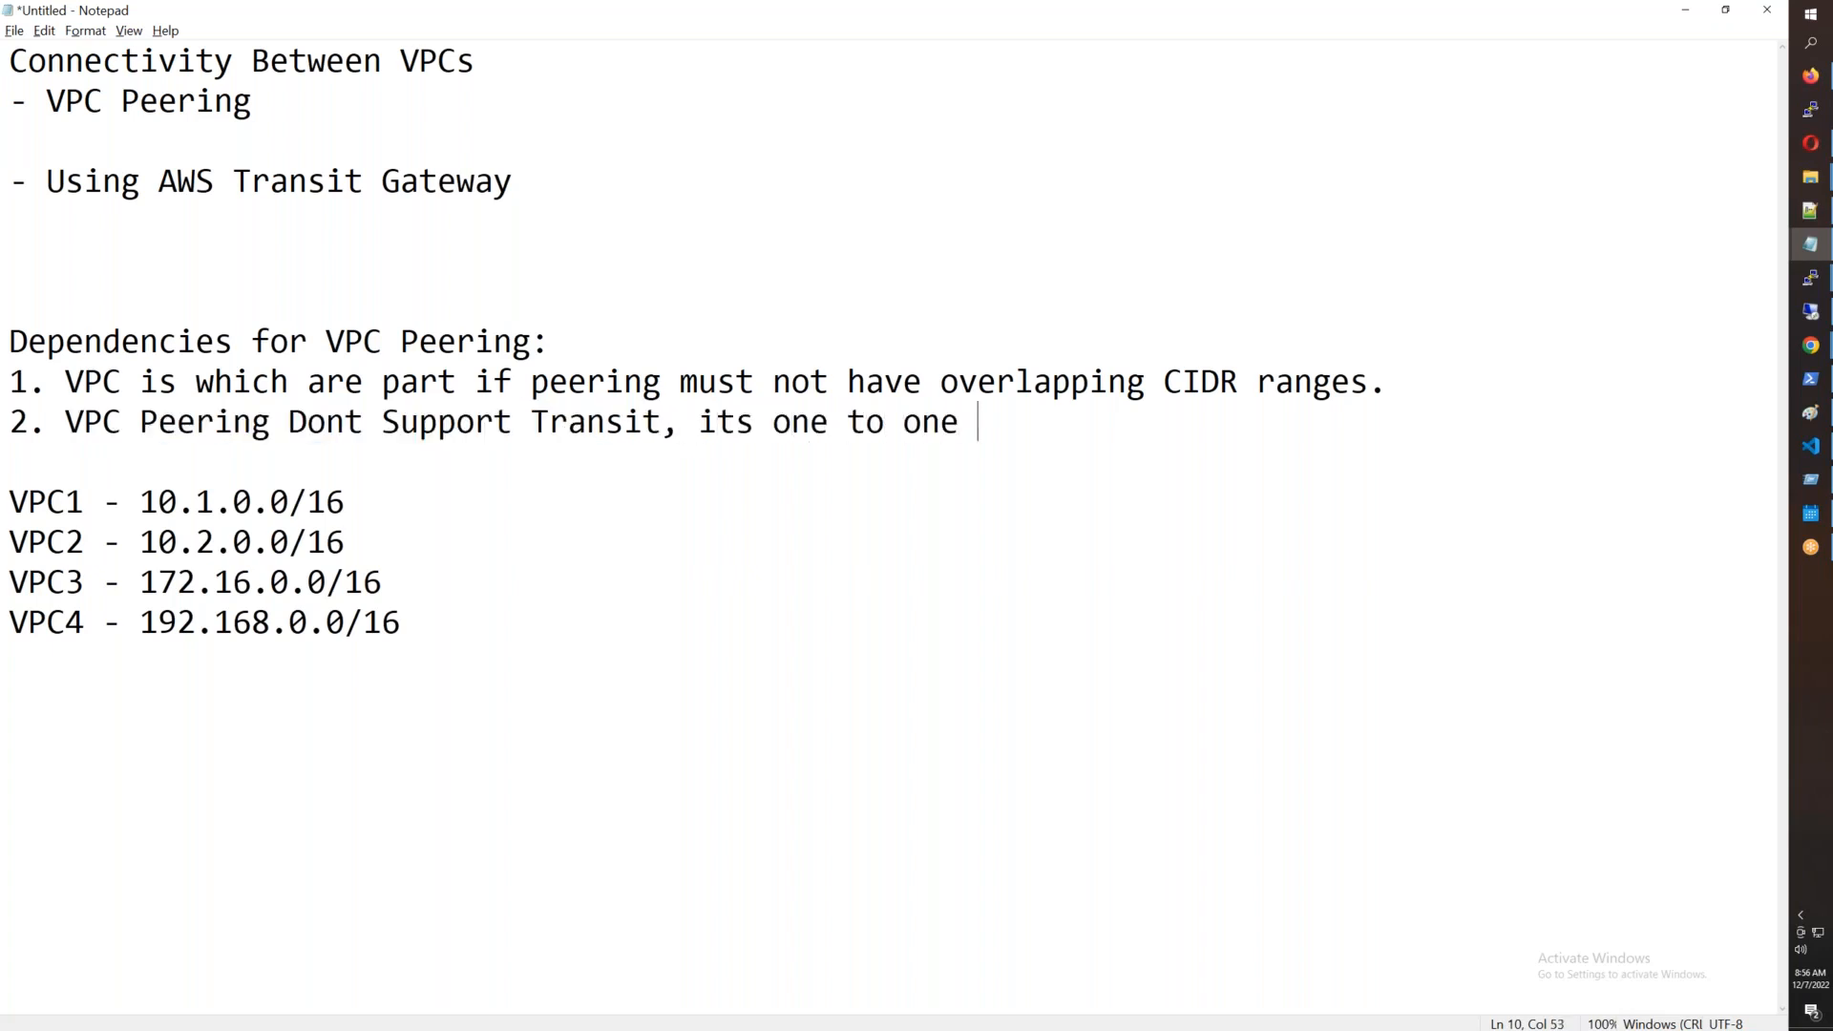
pyautogui.press('BackSpace')
pyautogui.press('BackSpace')
pyautogui.write('ity')
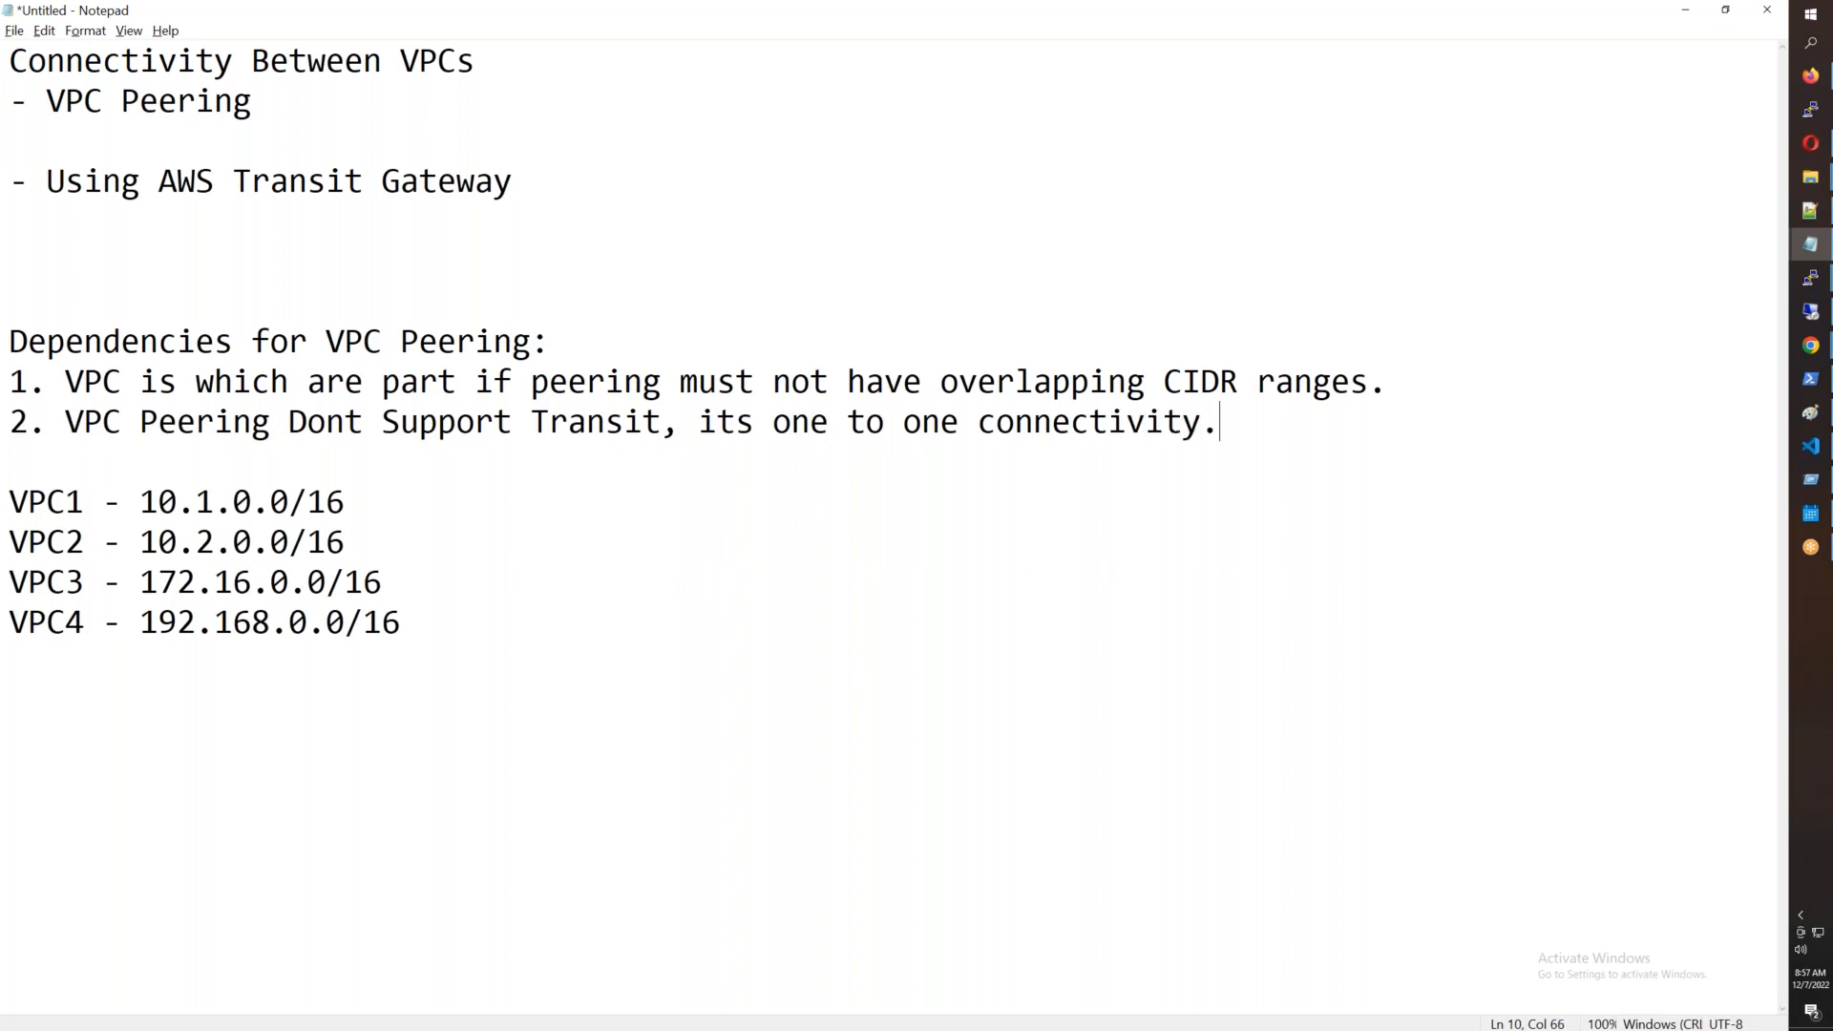
pyautogui.write('.')
pyautogui.hotkey('ctrl', 's')
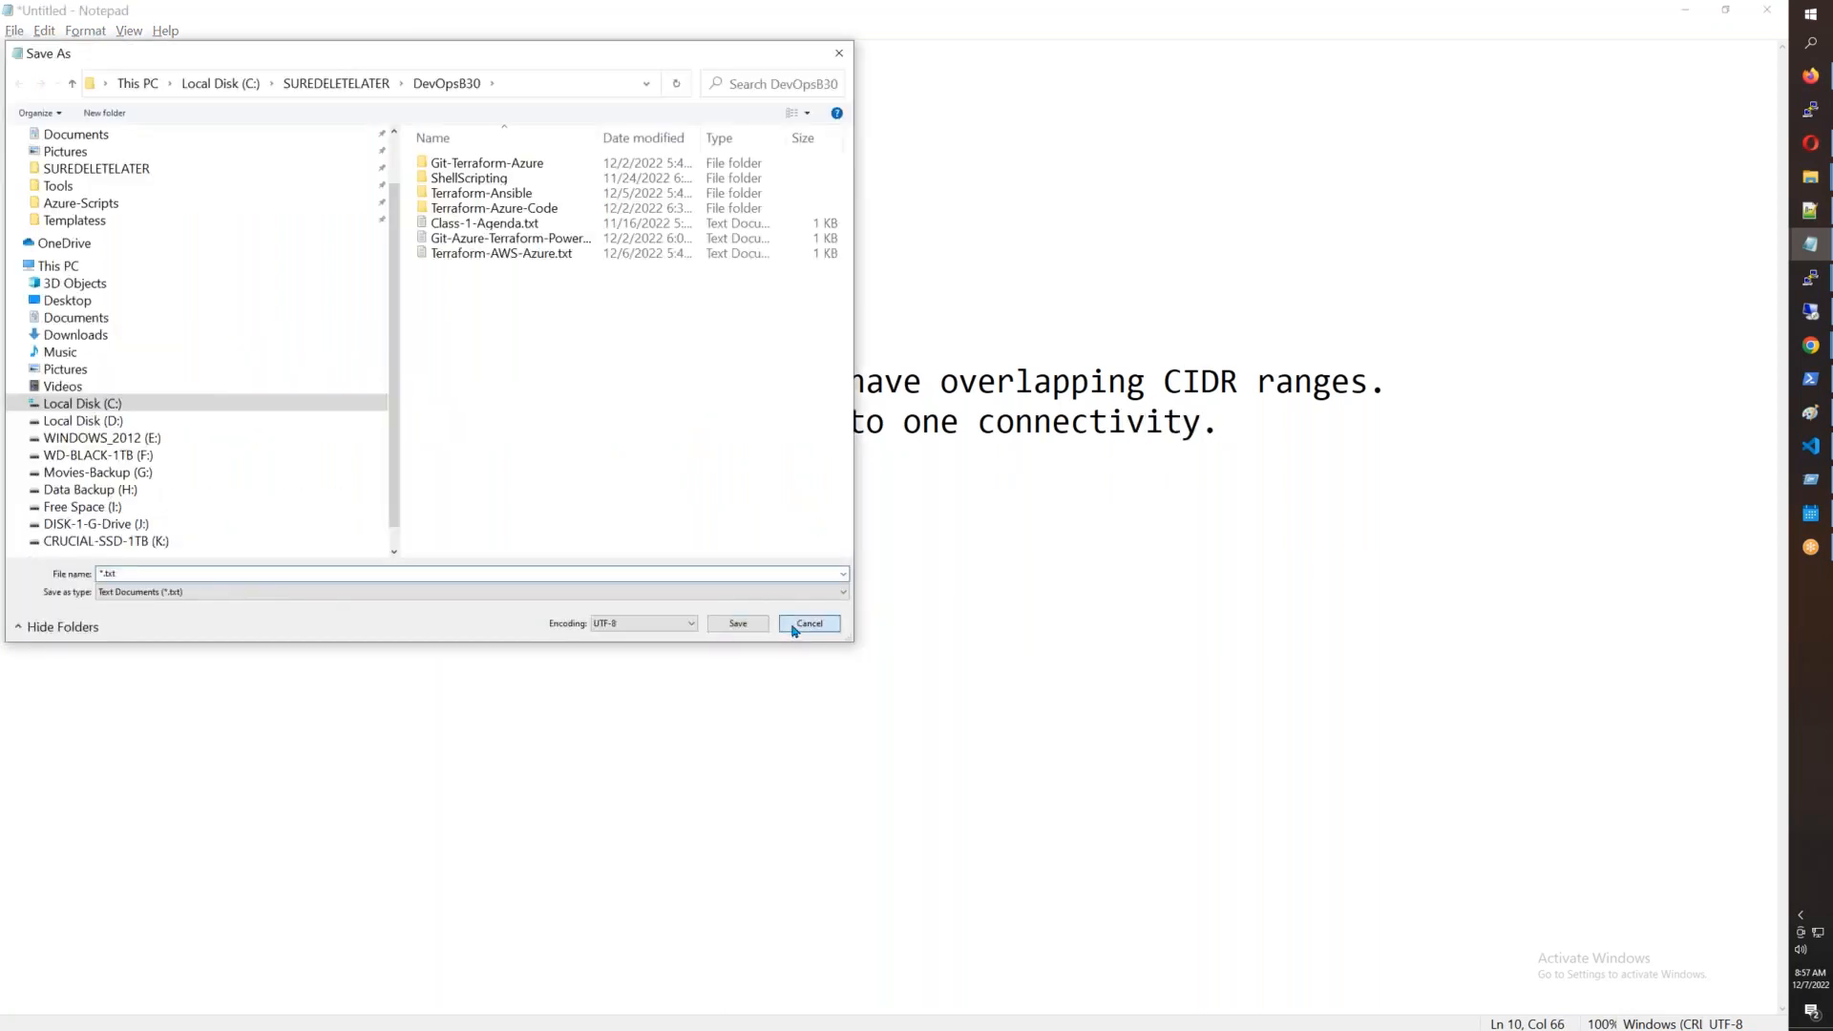
pyautogui.click(808, 626)
pyautogui.moveTo(526, 178); pyautogui.dragTo(74, 148)
pyautogui.click(672, 516)
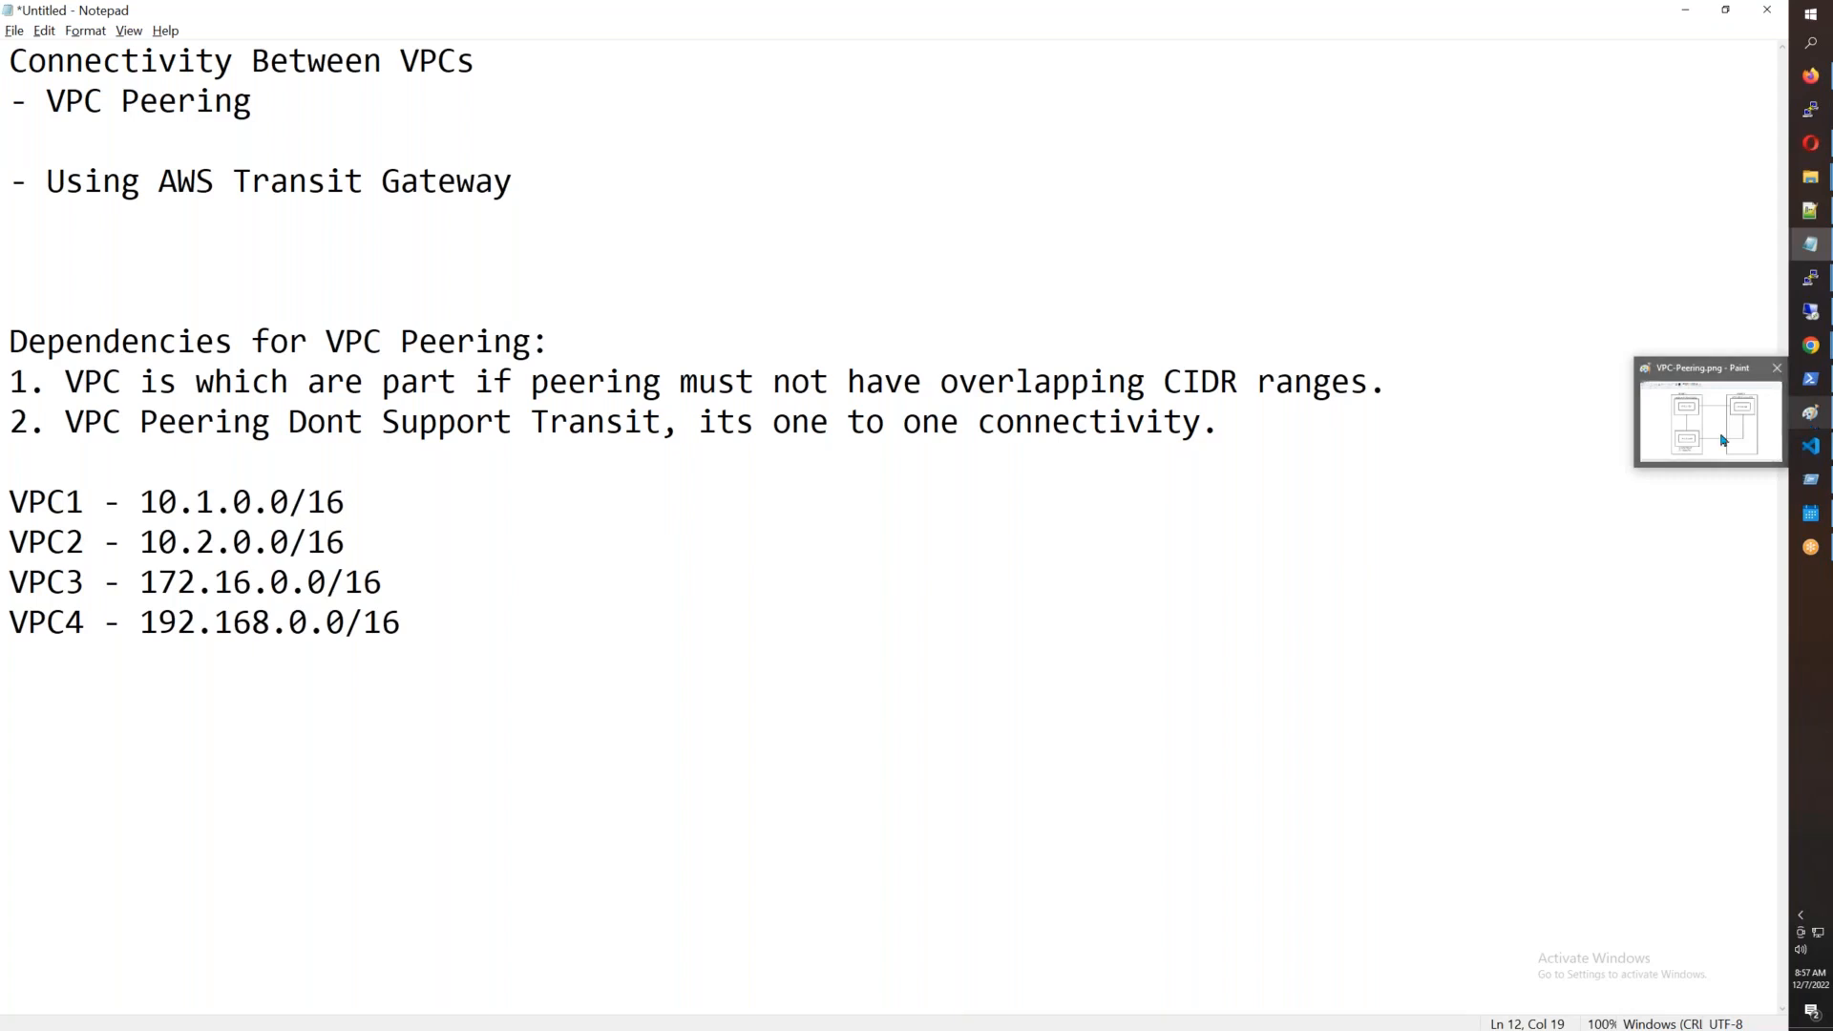
# Step: Switch to the AWS console in Firefox and start launching a new EC2 instance in the N. Virginia region
pyautogui.click(1690, 425)
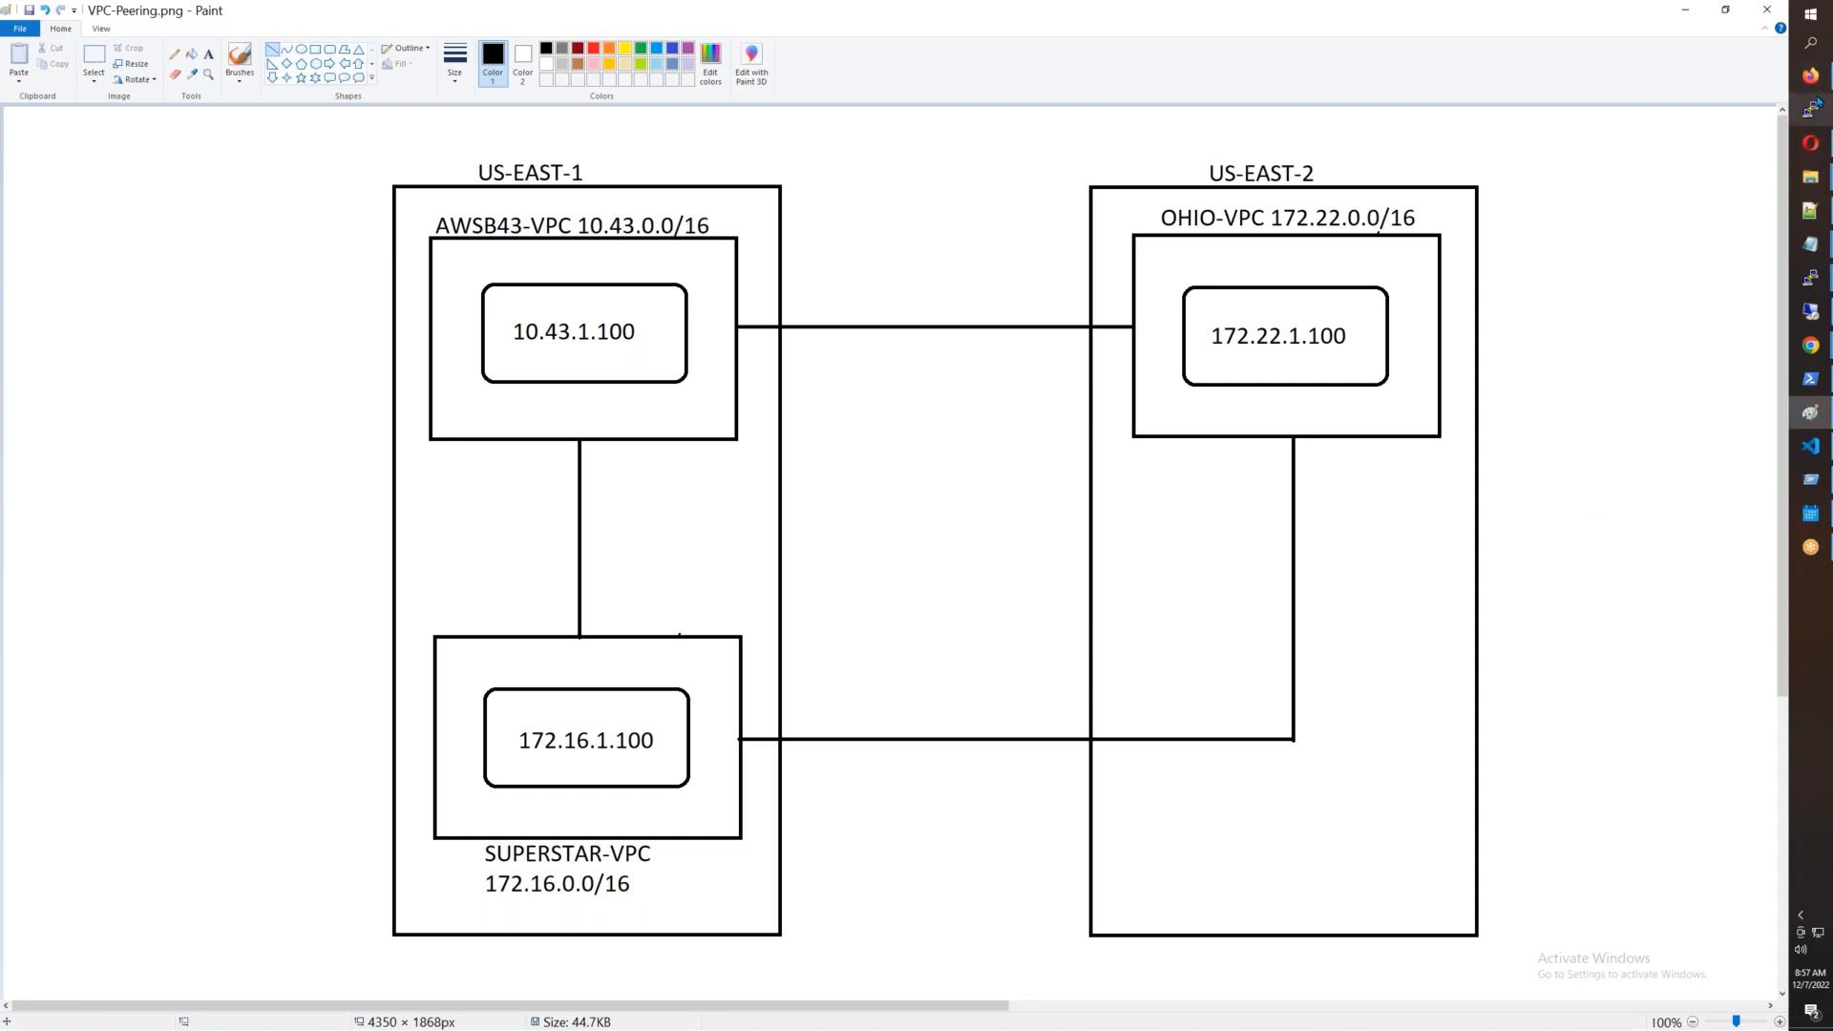
pyautogui.moveTo(1813, 79)
pyautogui.click(1702, 112)
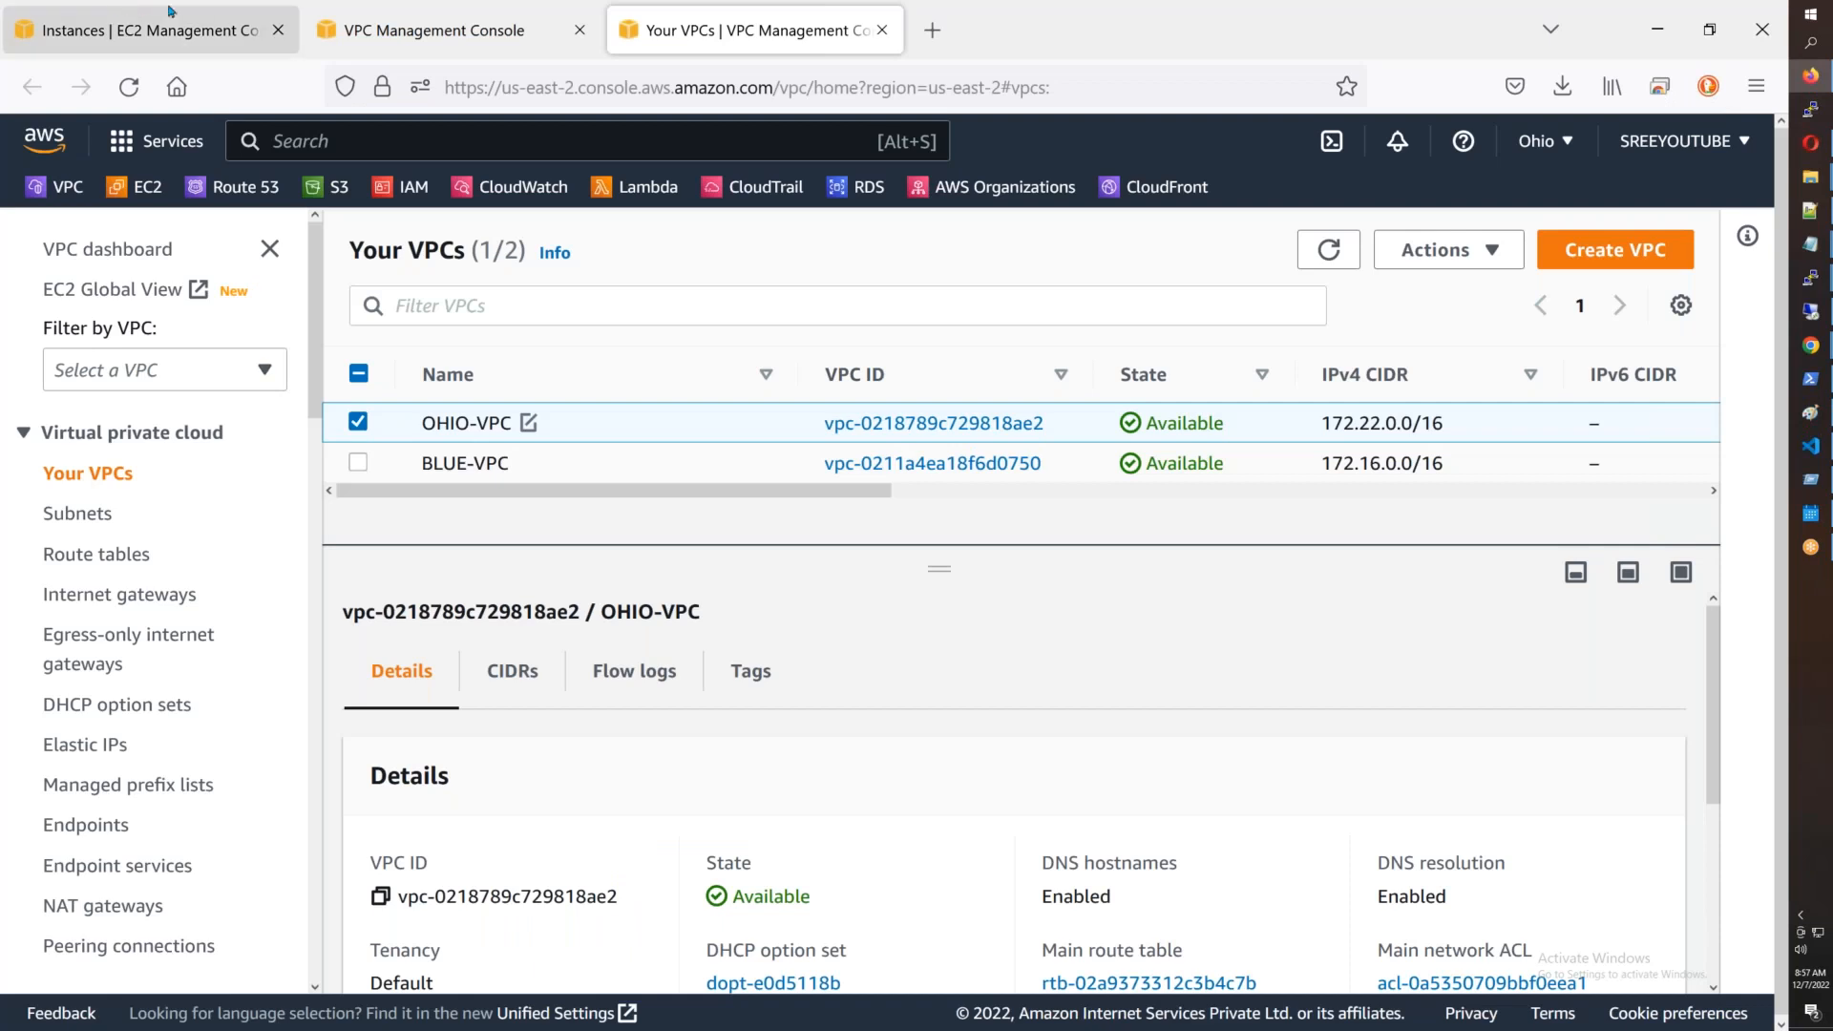
pyautogui.click(137, 25)
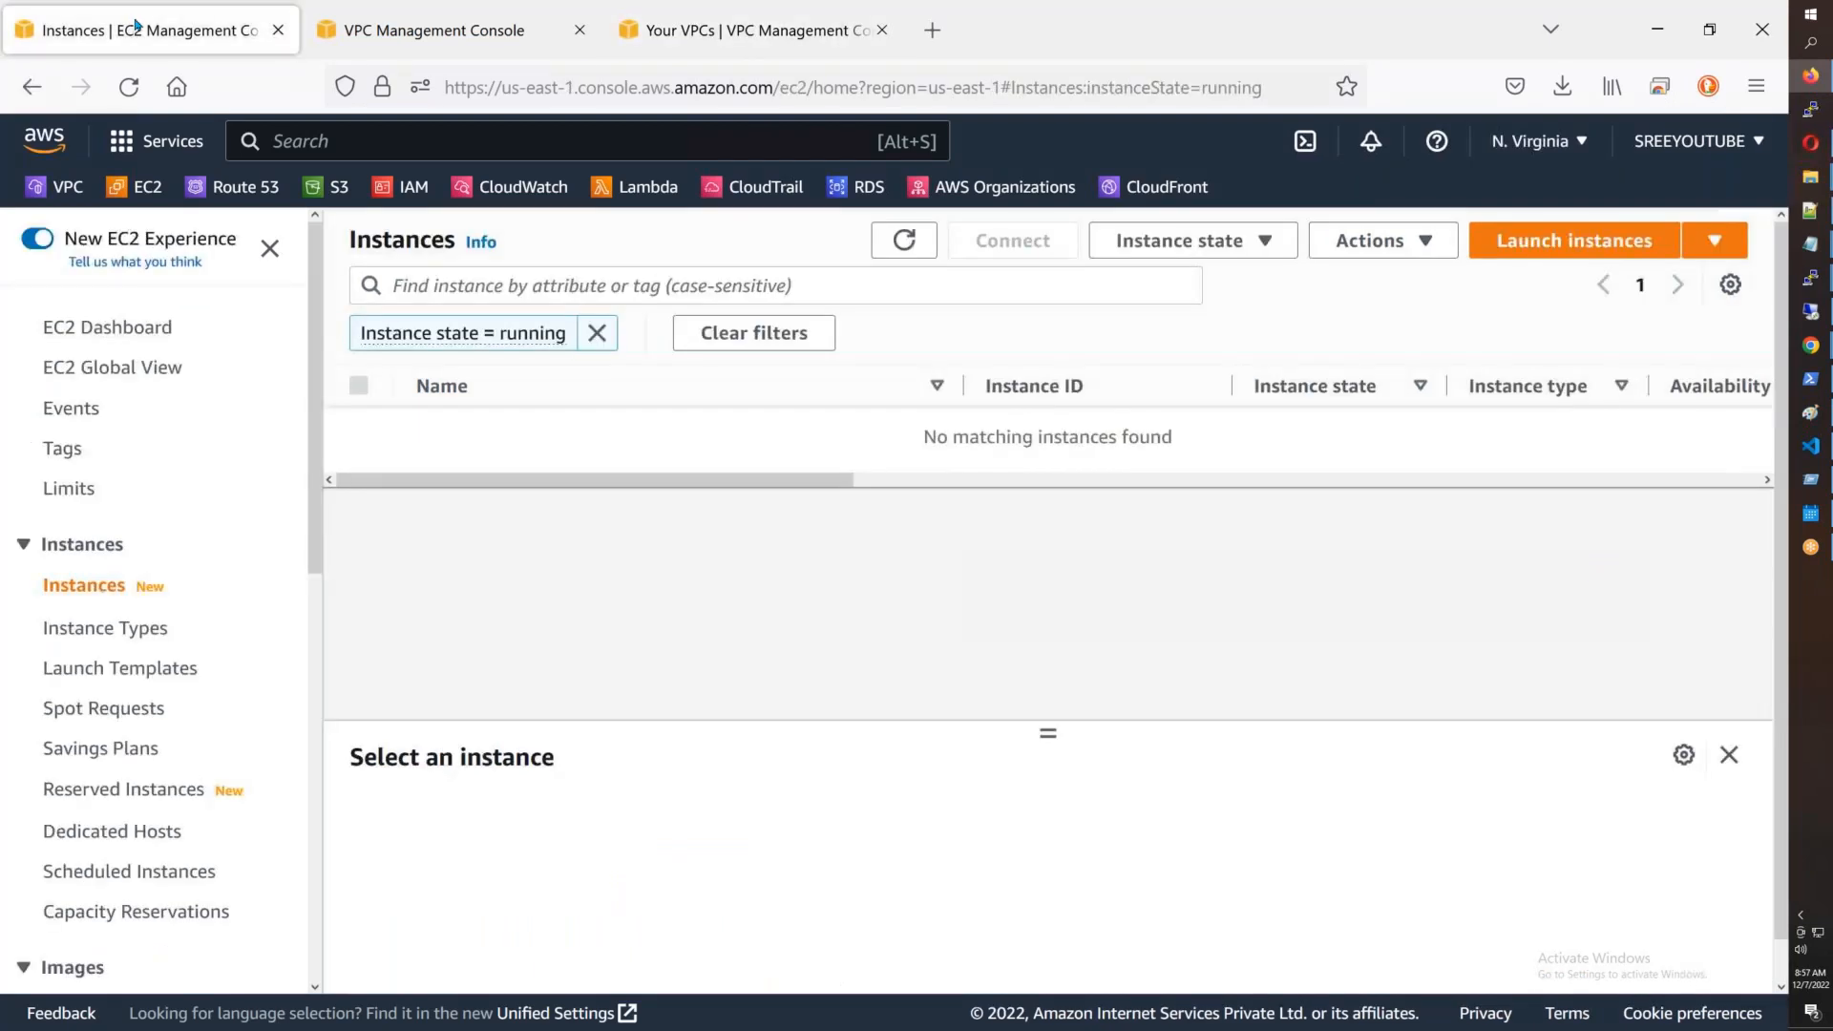
pyautogui.click(1576, 238)
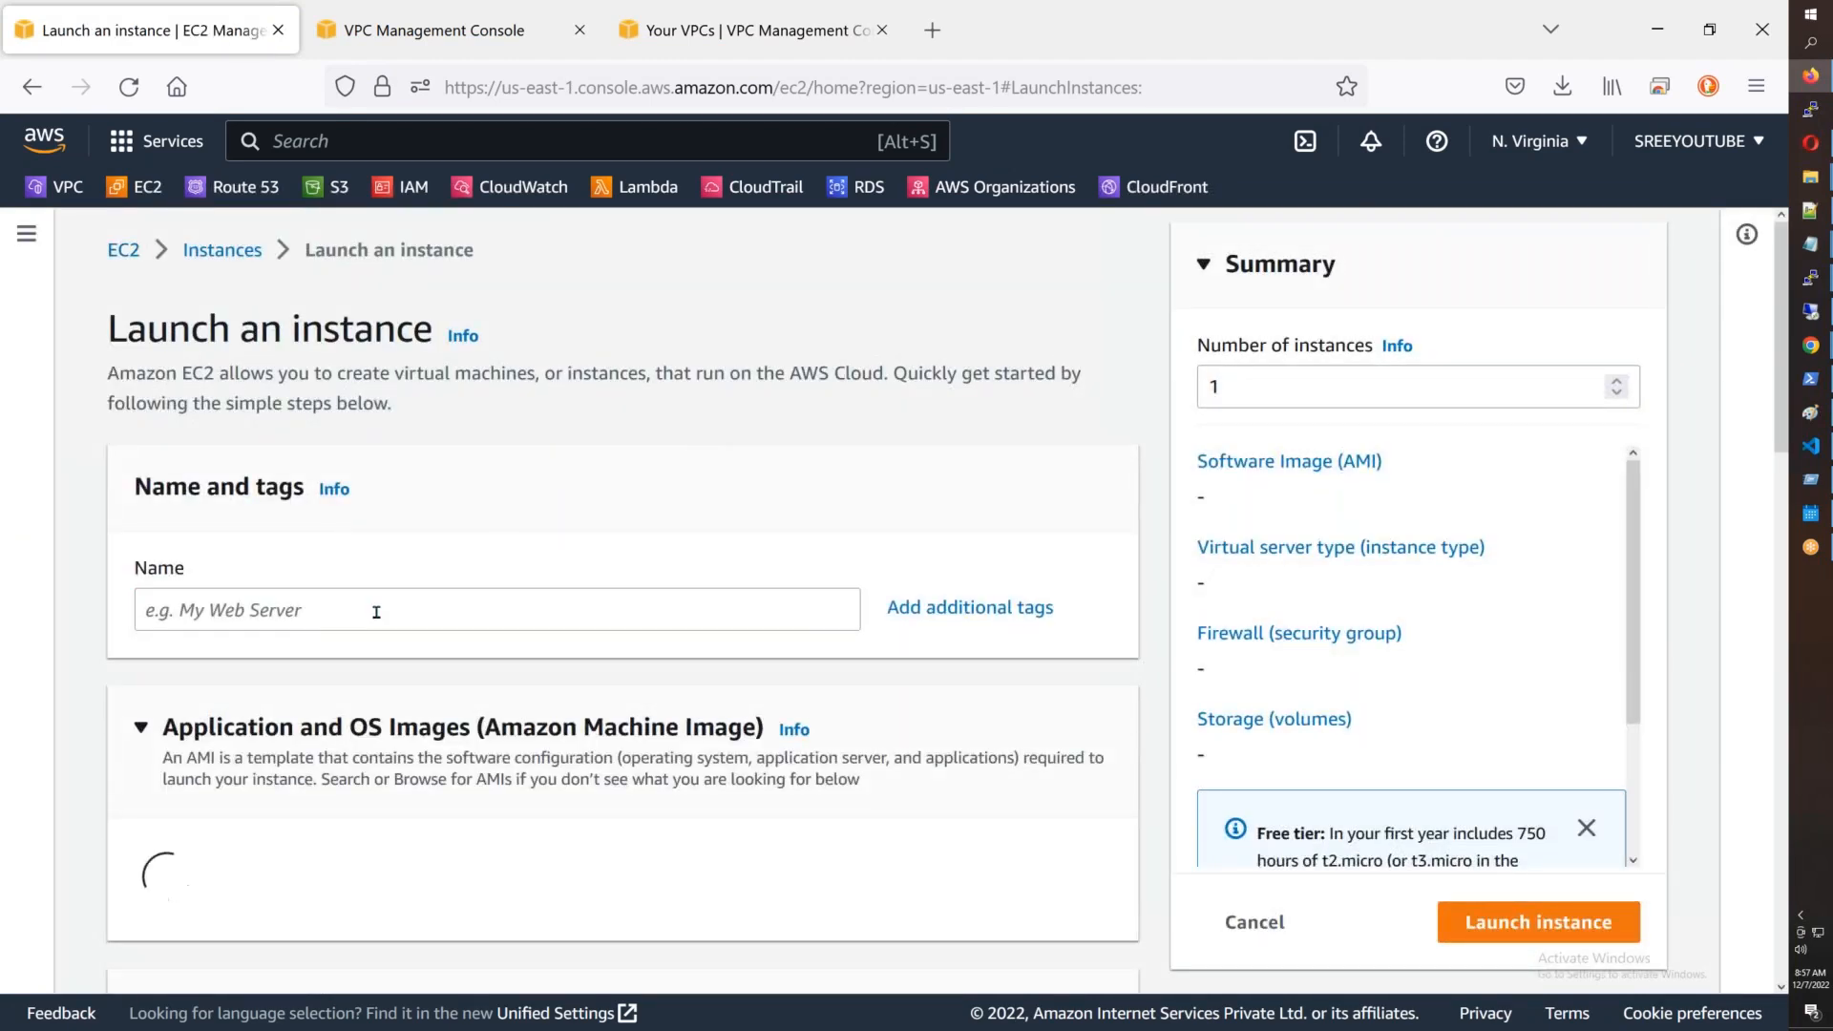
# Step: Name the new instance "AWSB43-Server-1"
pyautogui.click(271, 609)
pyautogui.write('AWSB43-Se')
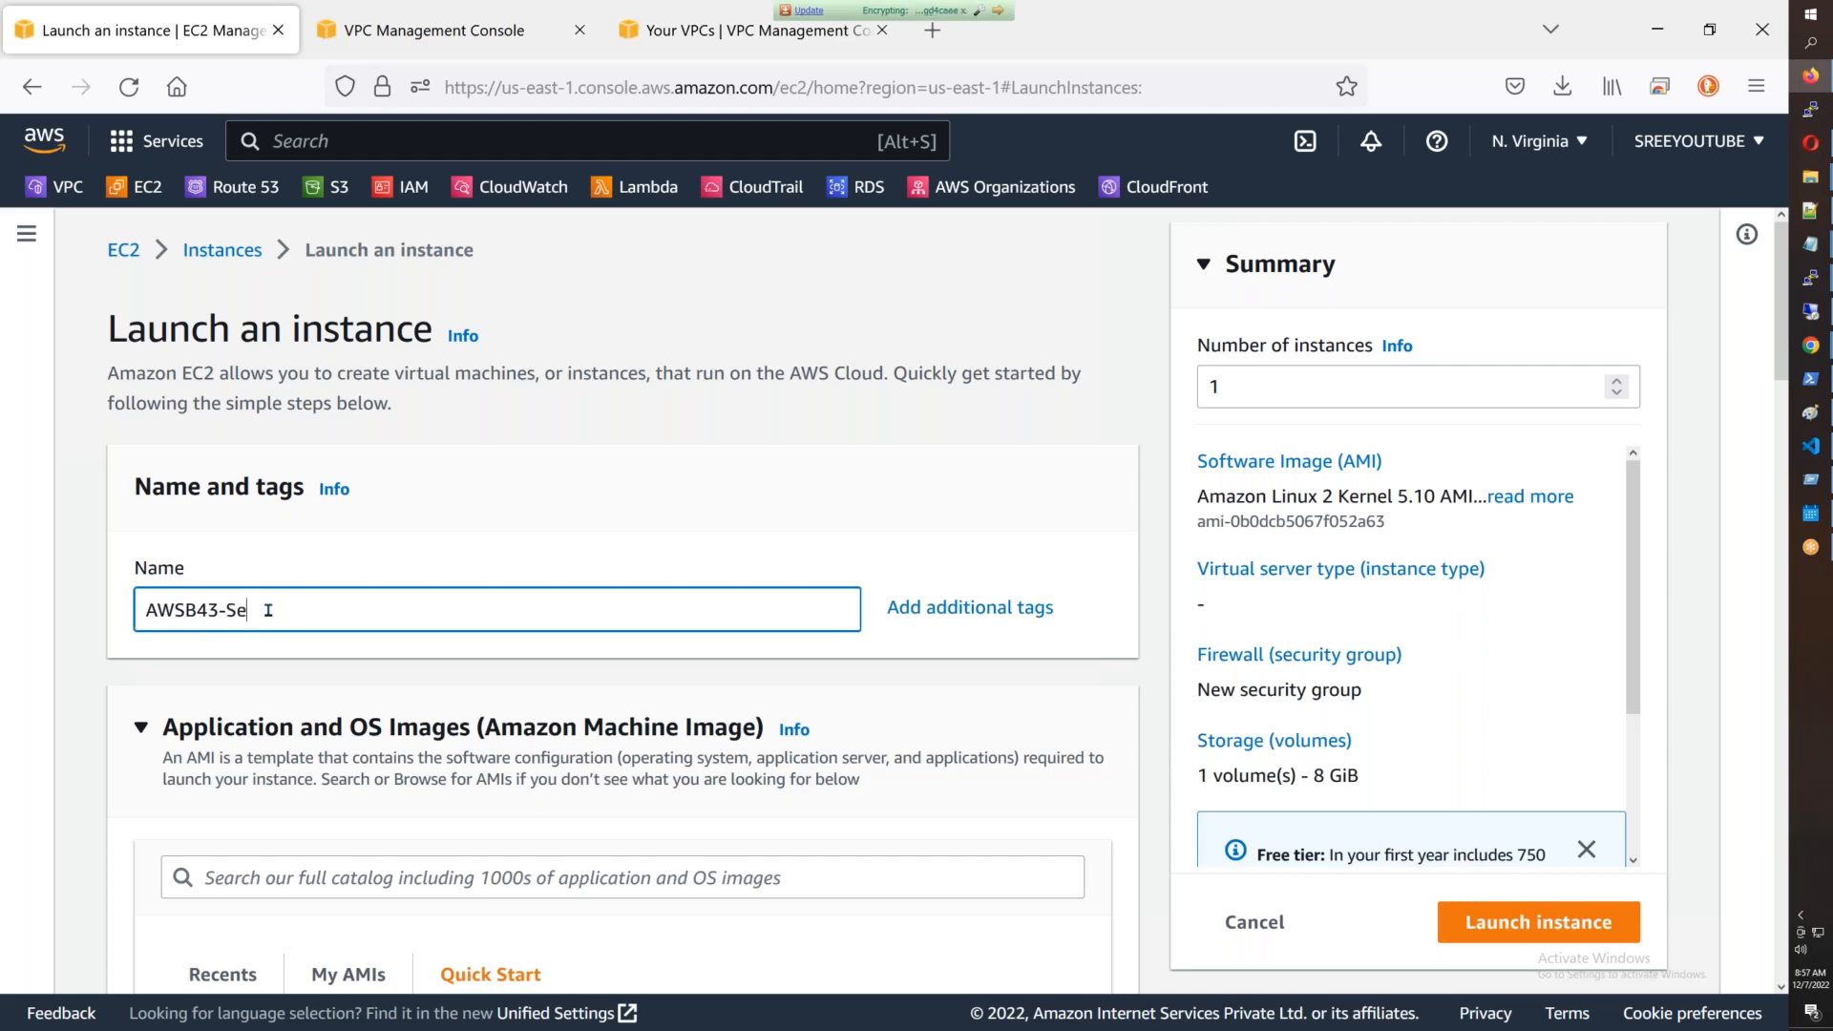
pyautogui.write('rver-1')
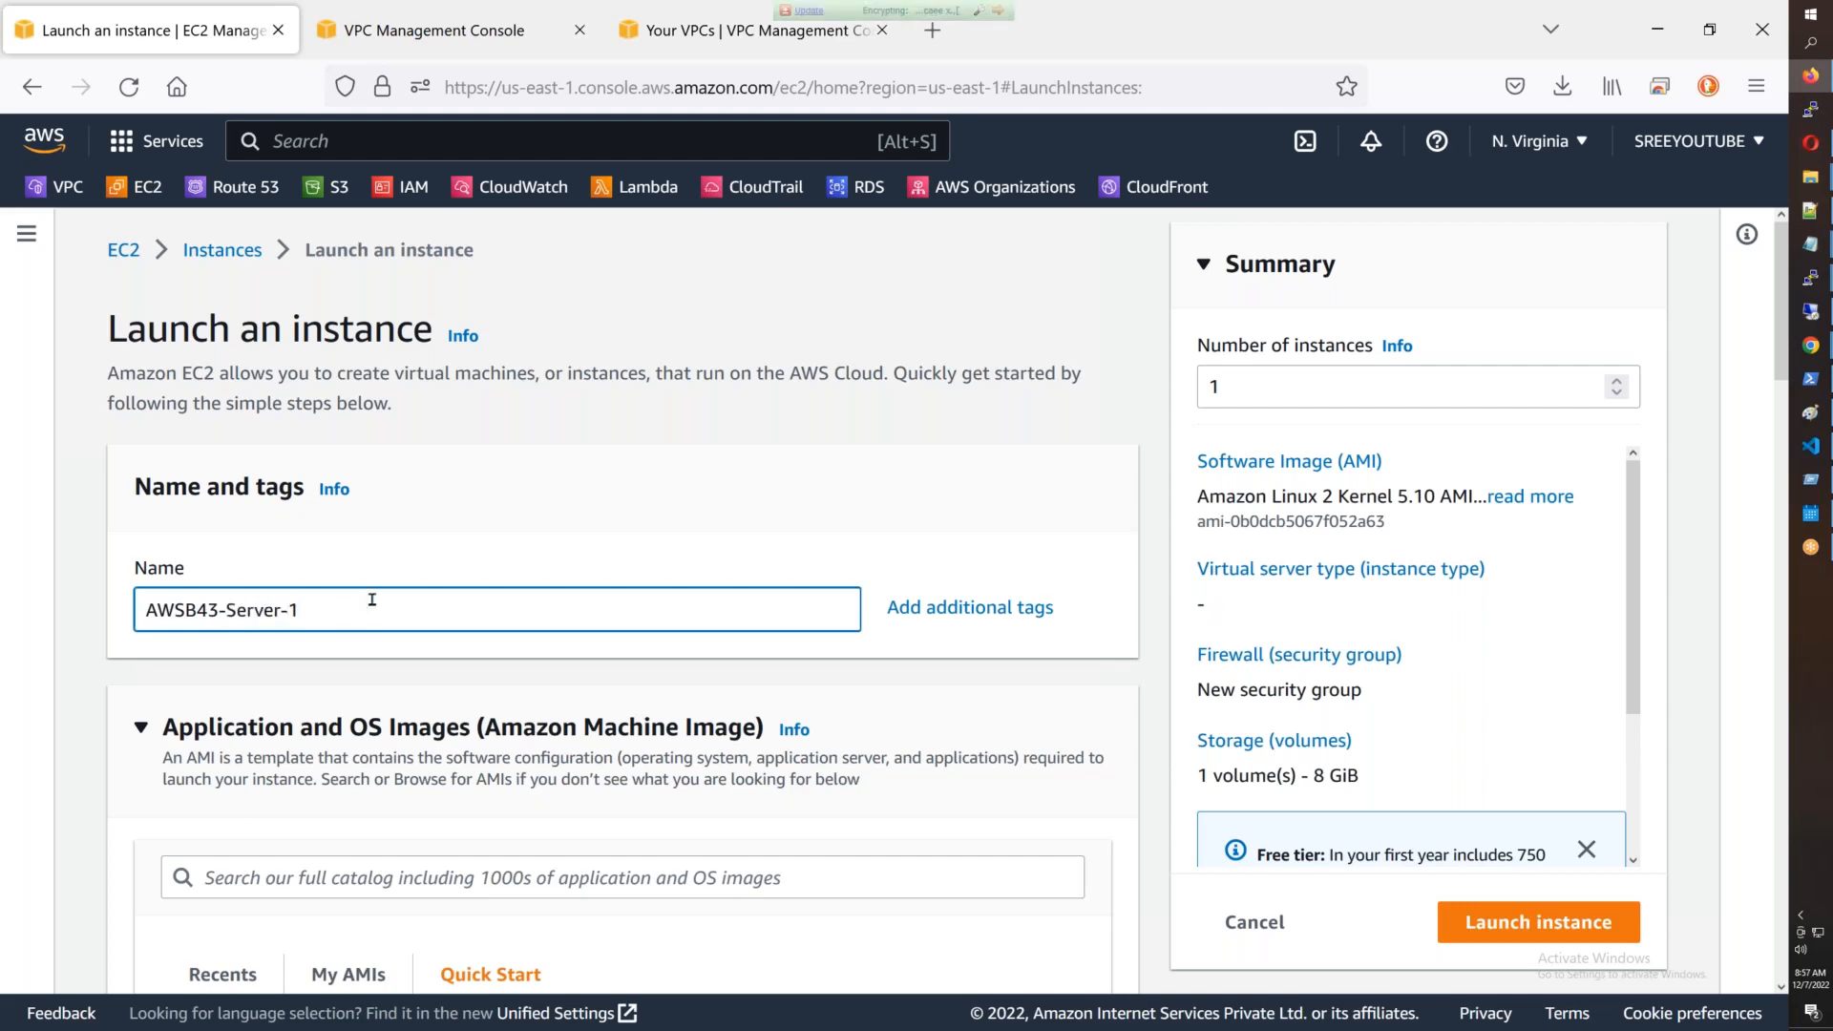
# Step: Choose LaptopKey as the key pair for logging in to the instance
pyautogui.scroll(-6, 372, 599)
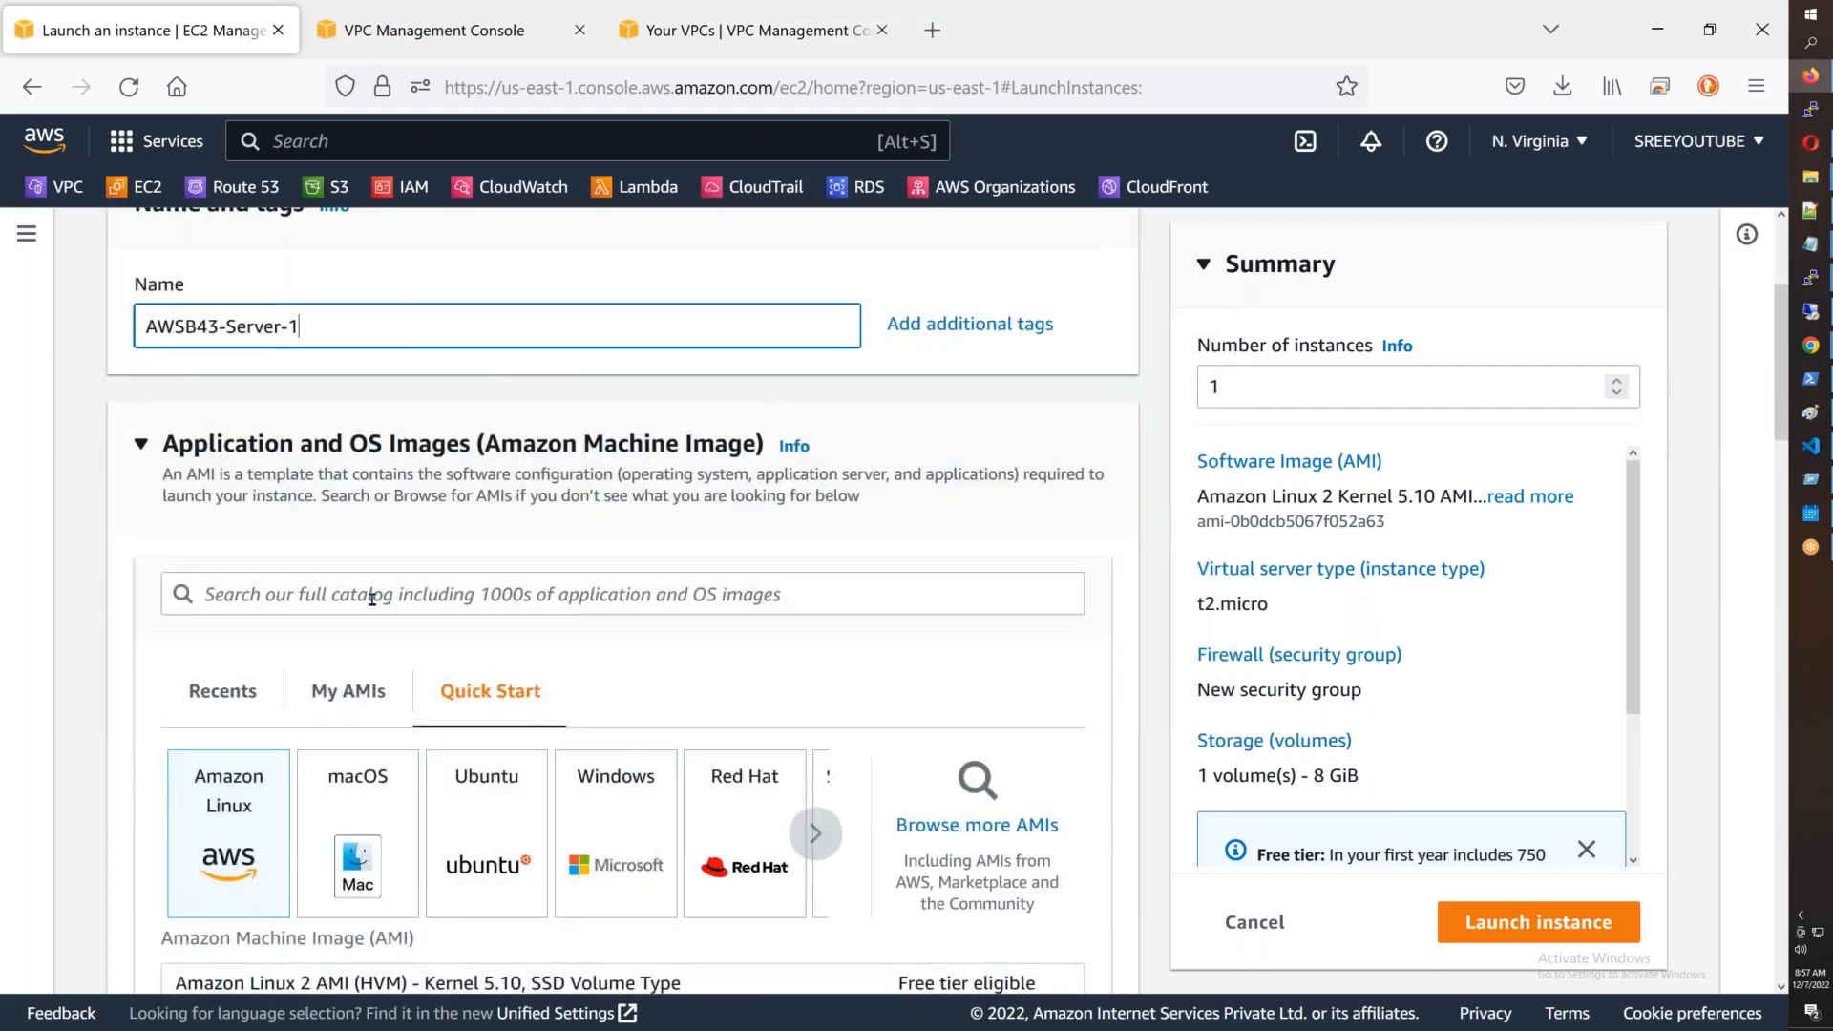
pyautogui.scroll(-8, 621, 601)
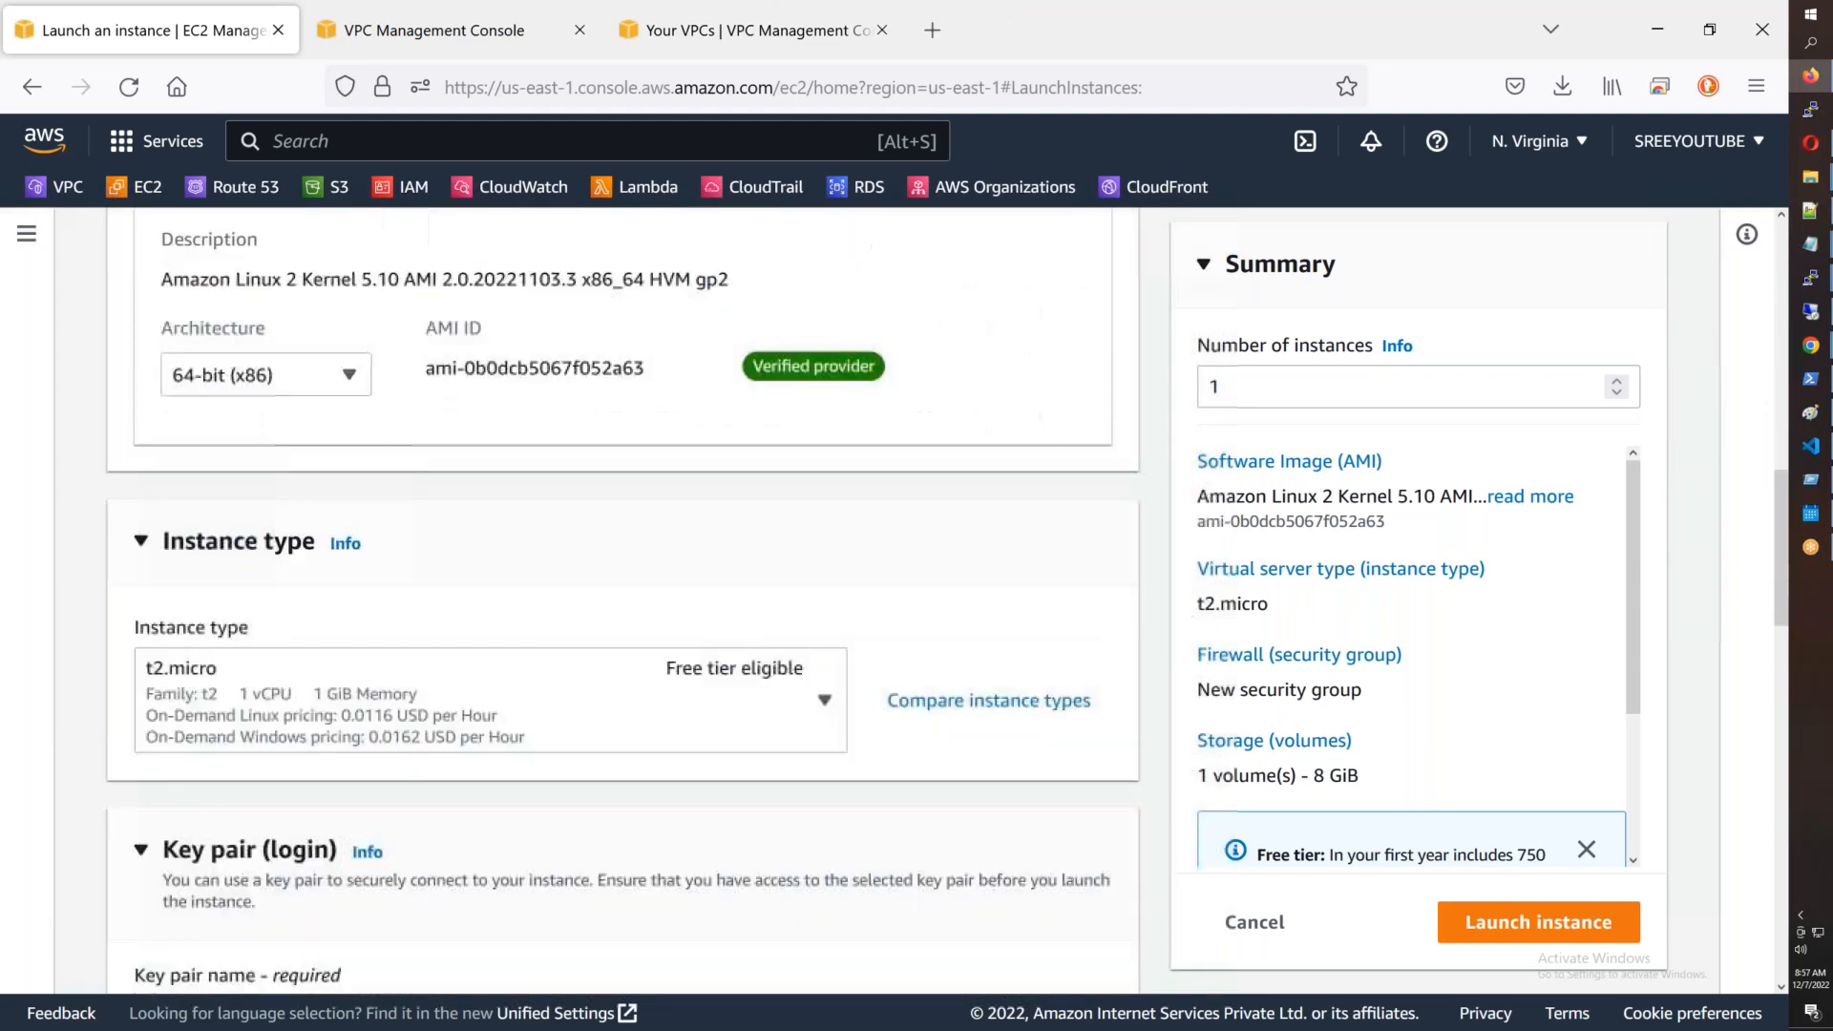
pyautogui.scroll(-3, 620, 601)
pyautogui.click(334, 589)
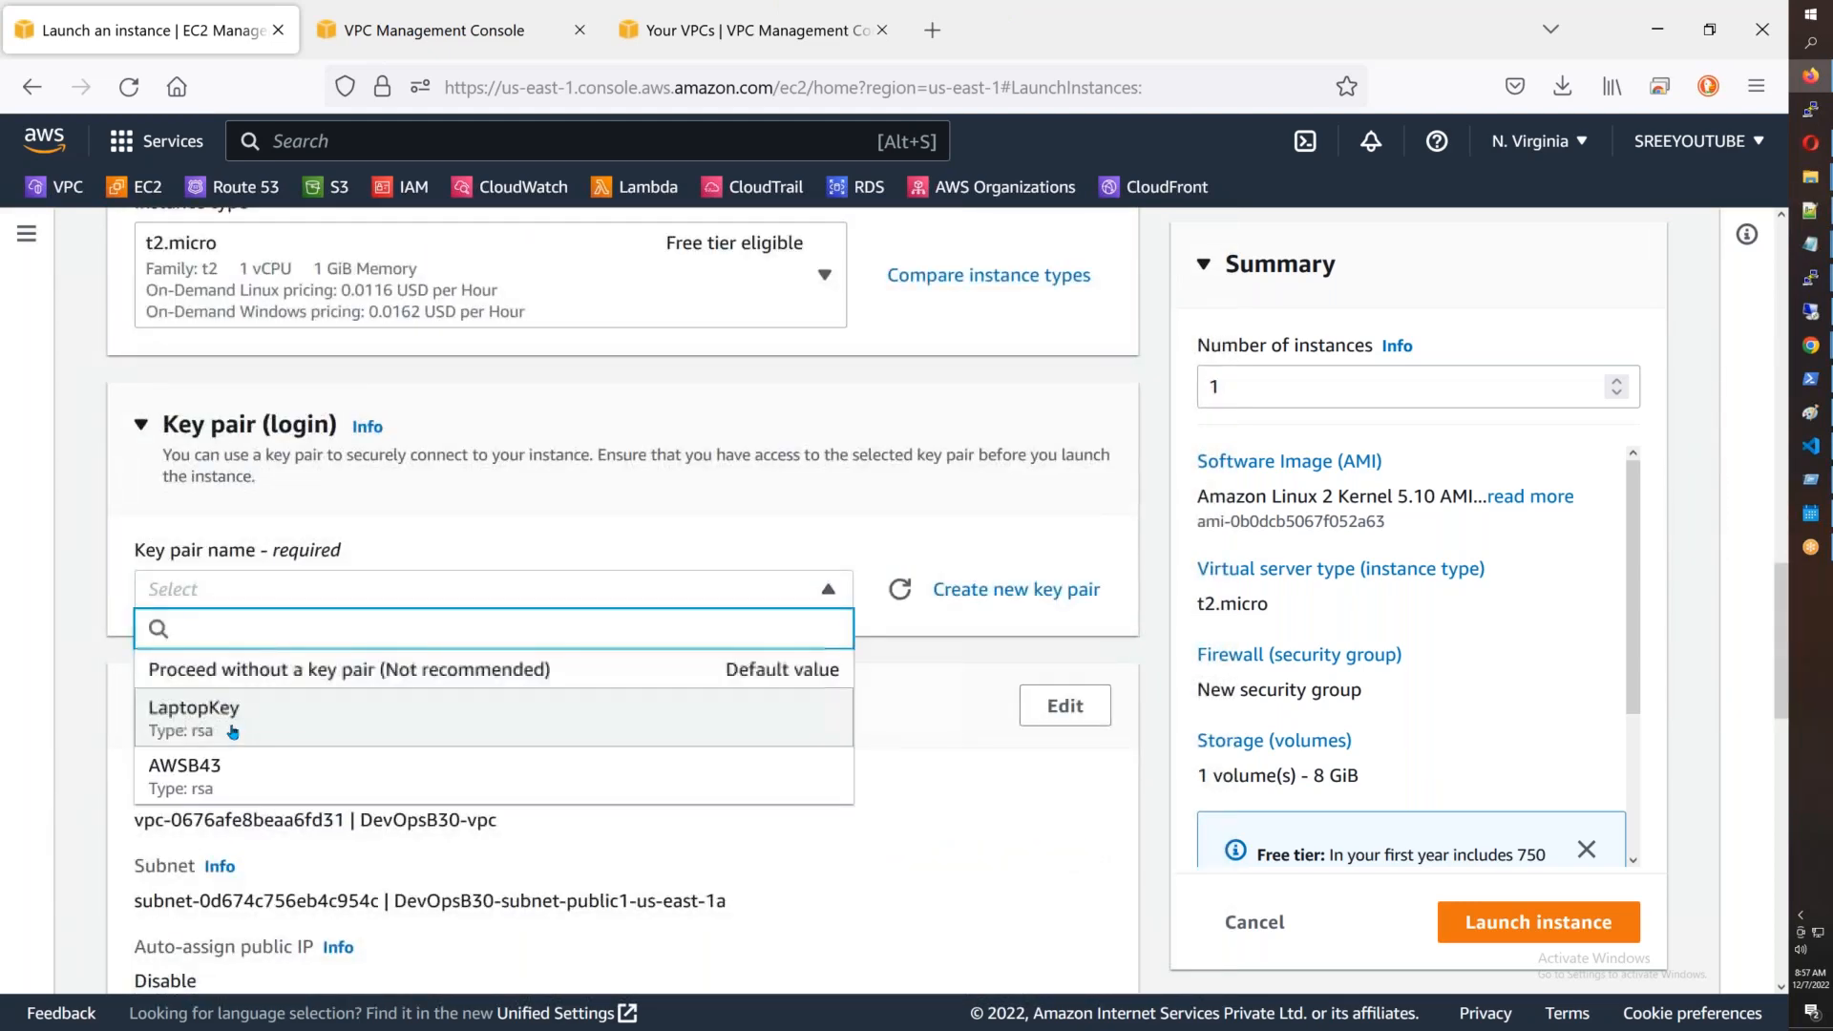
pyautogui.click(331, 707)
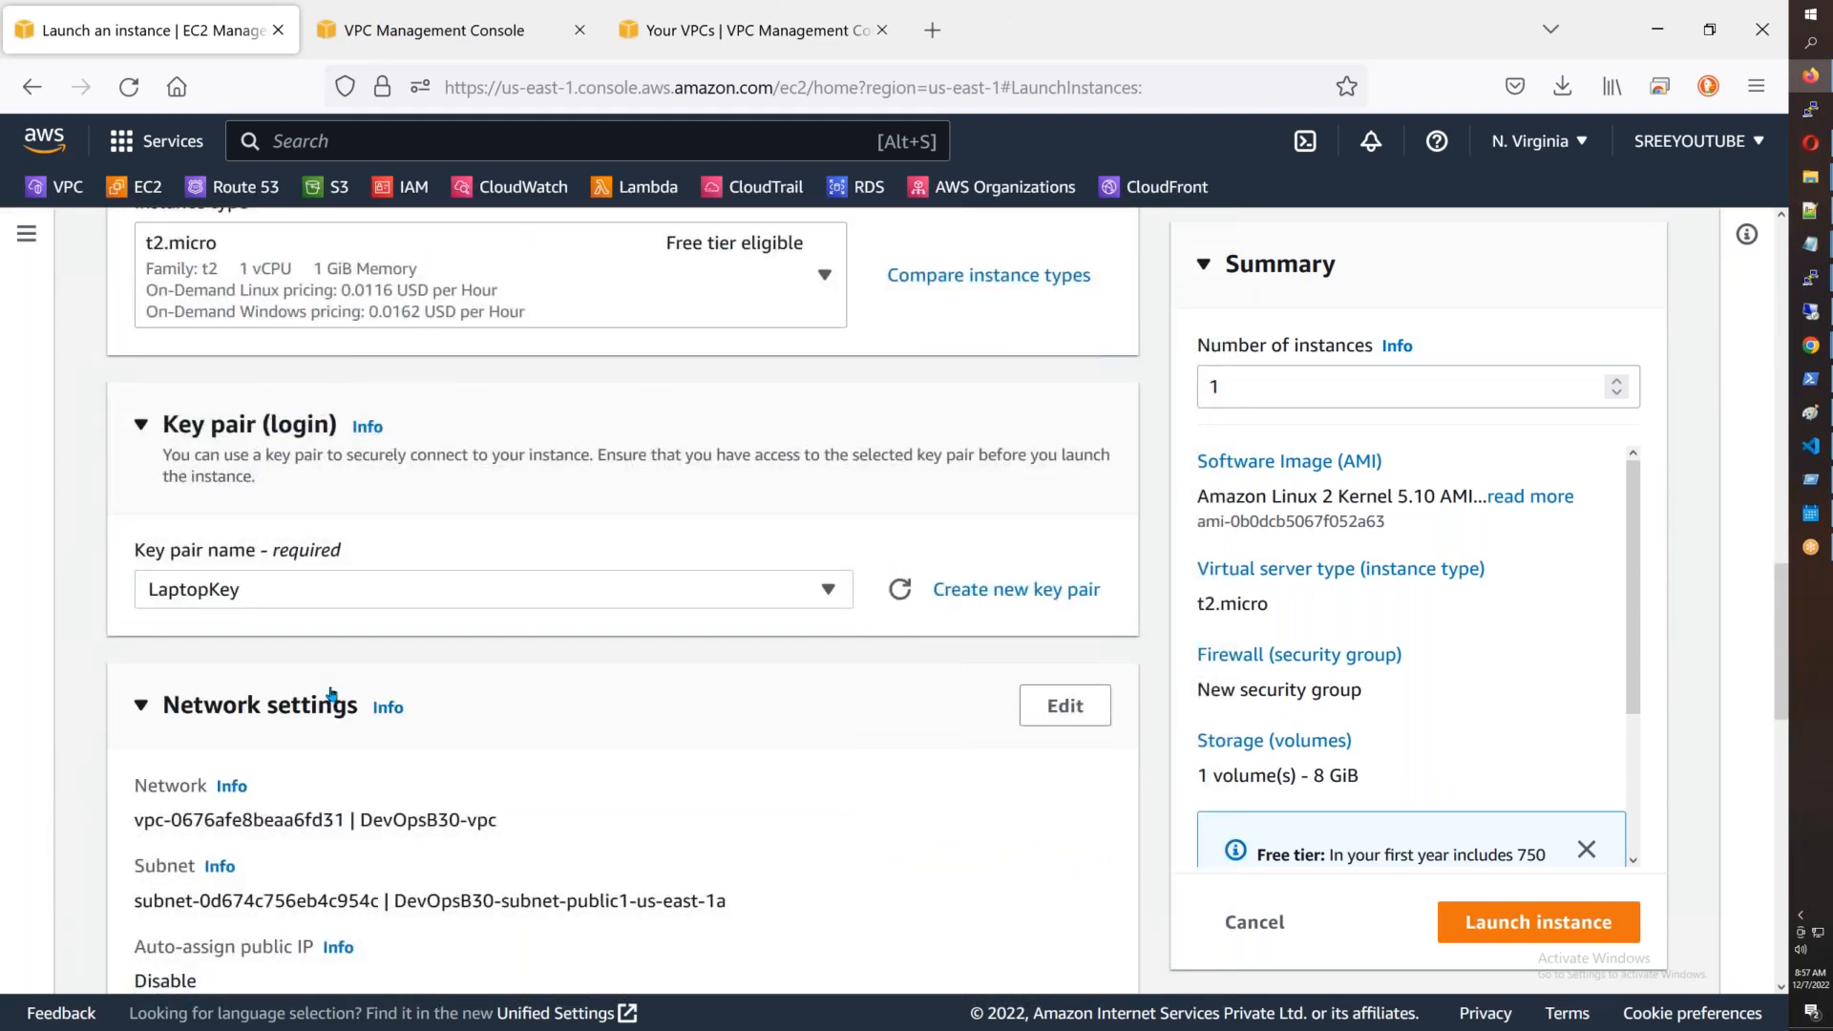
# Step: Edit the instance's network settings to use AWSB43-VPC and its Public-Subnet-1 subnet
pyautogui.scroll(-3, 331, 694)
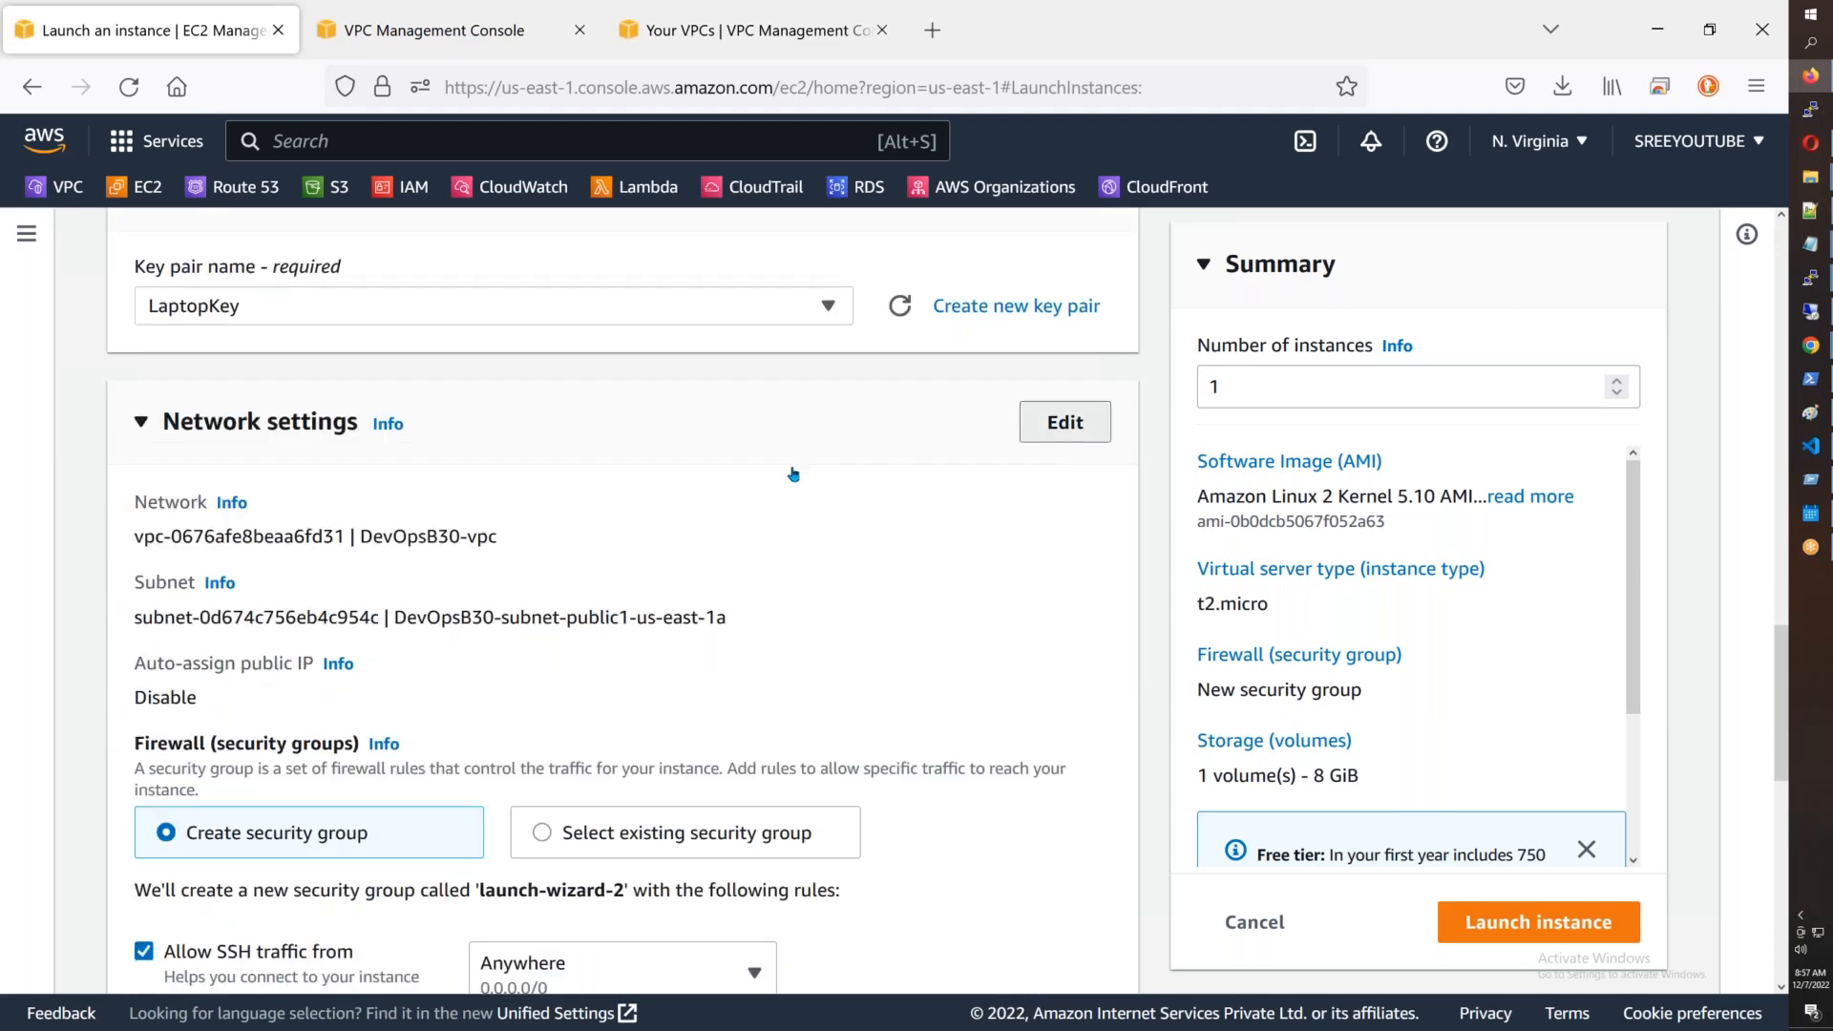
pyautogui.click(524, 554)
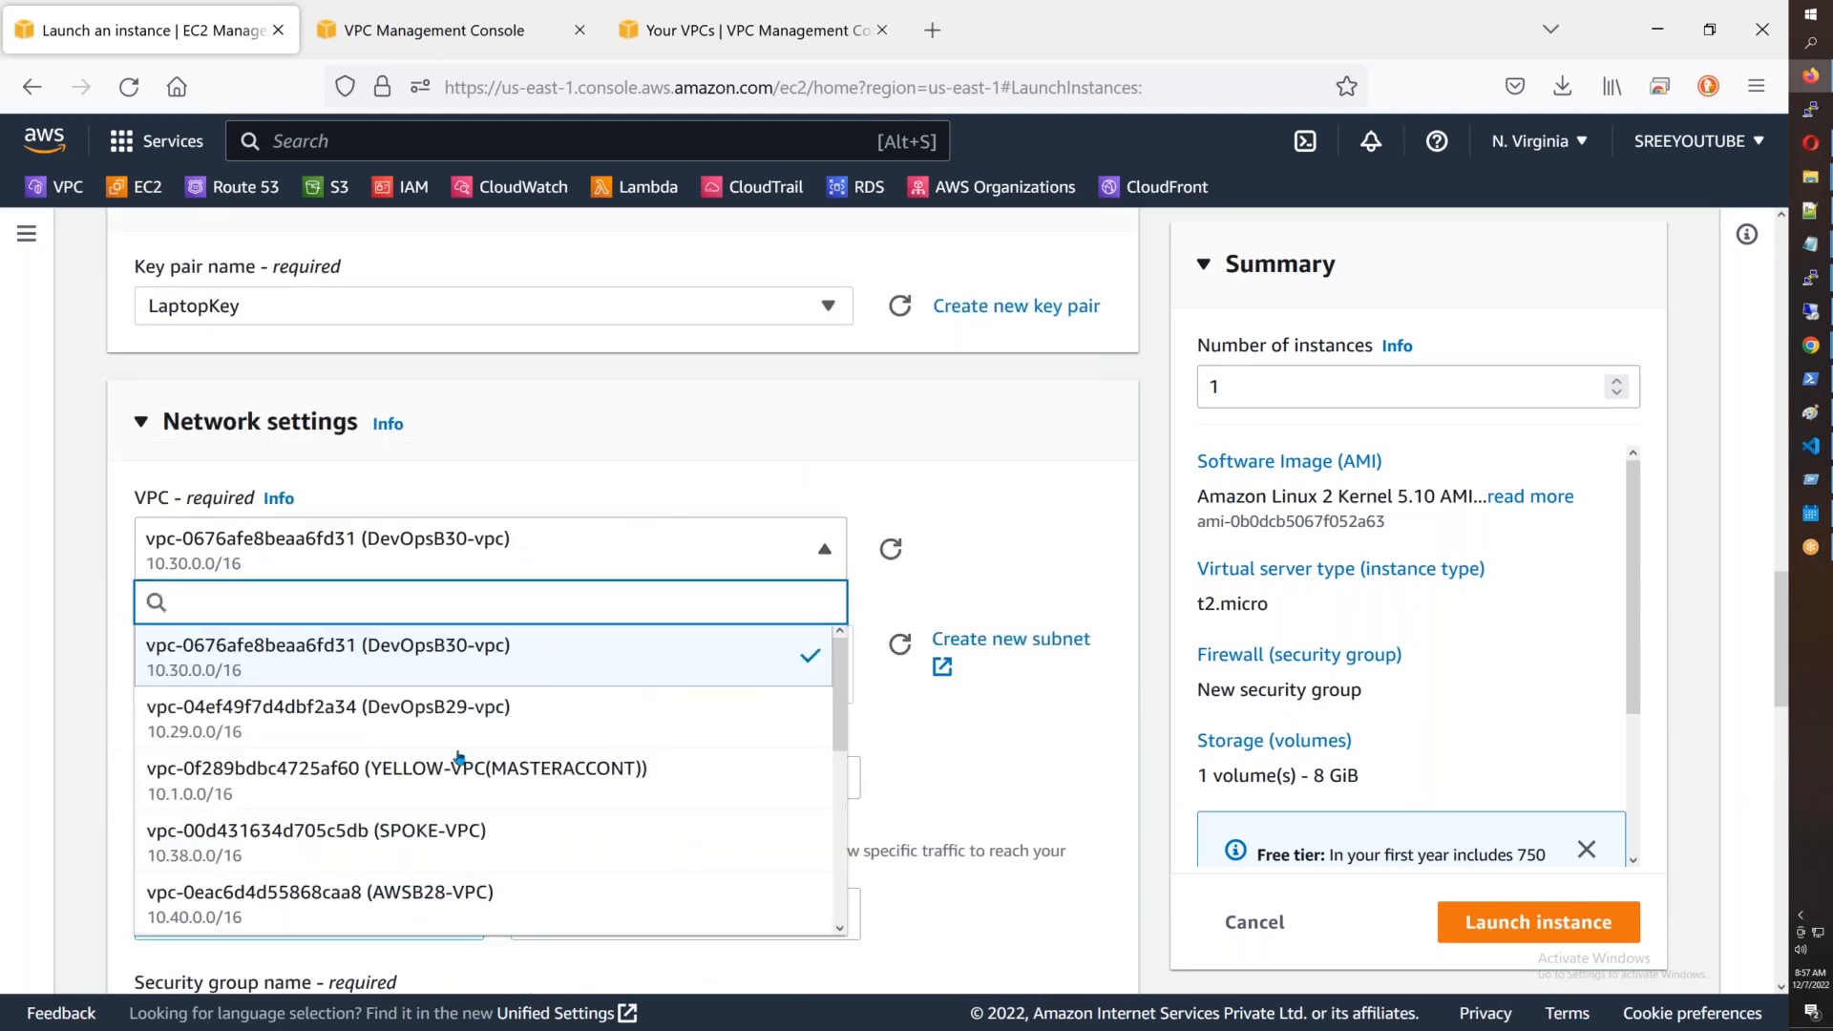
pyautogui.scroll(-3, 458, 757)
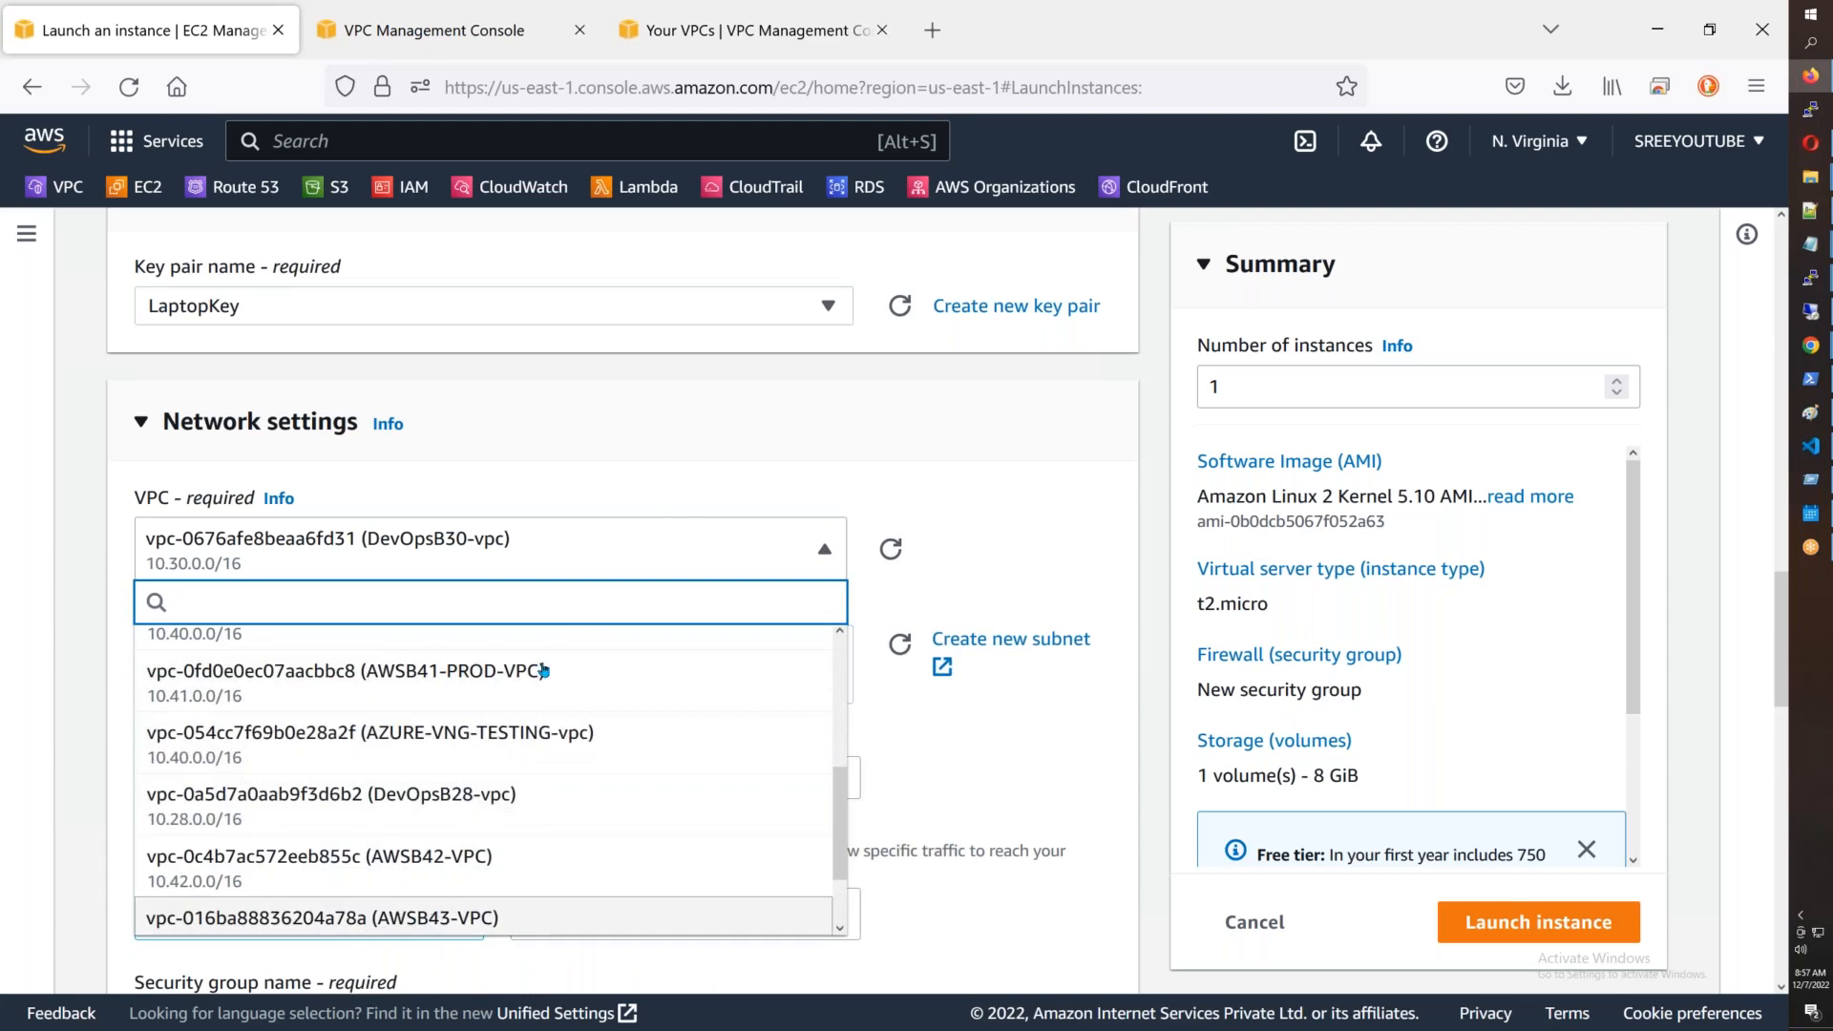
pyautogui.press('Return')
pyautogui.scroll(-3, 620, 621)
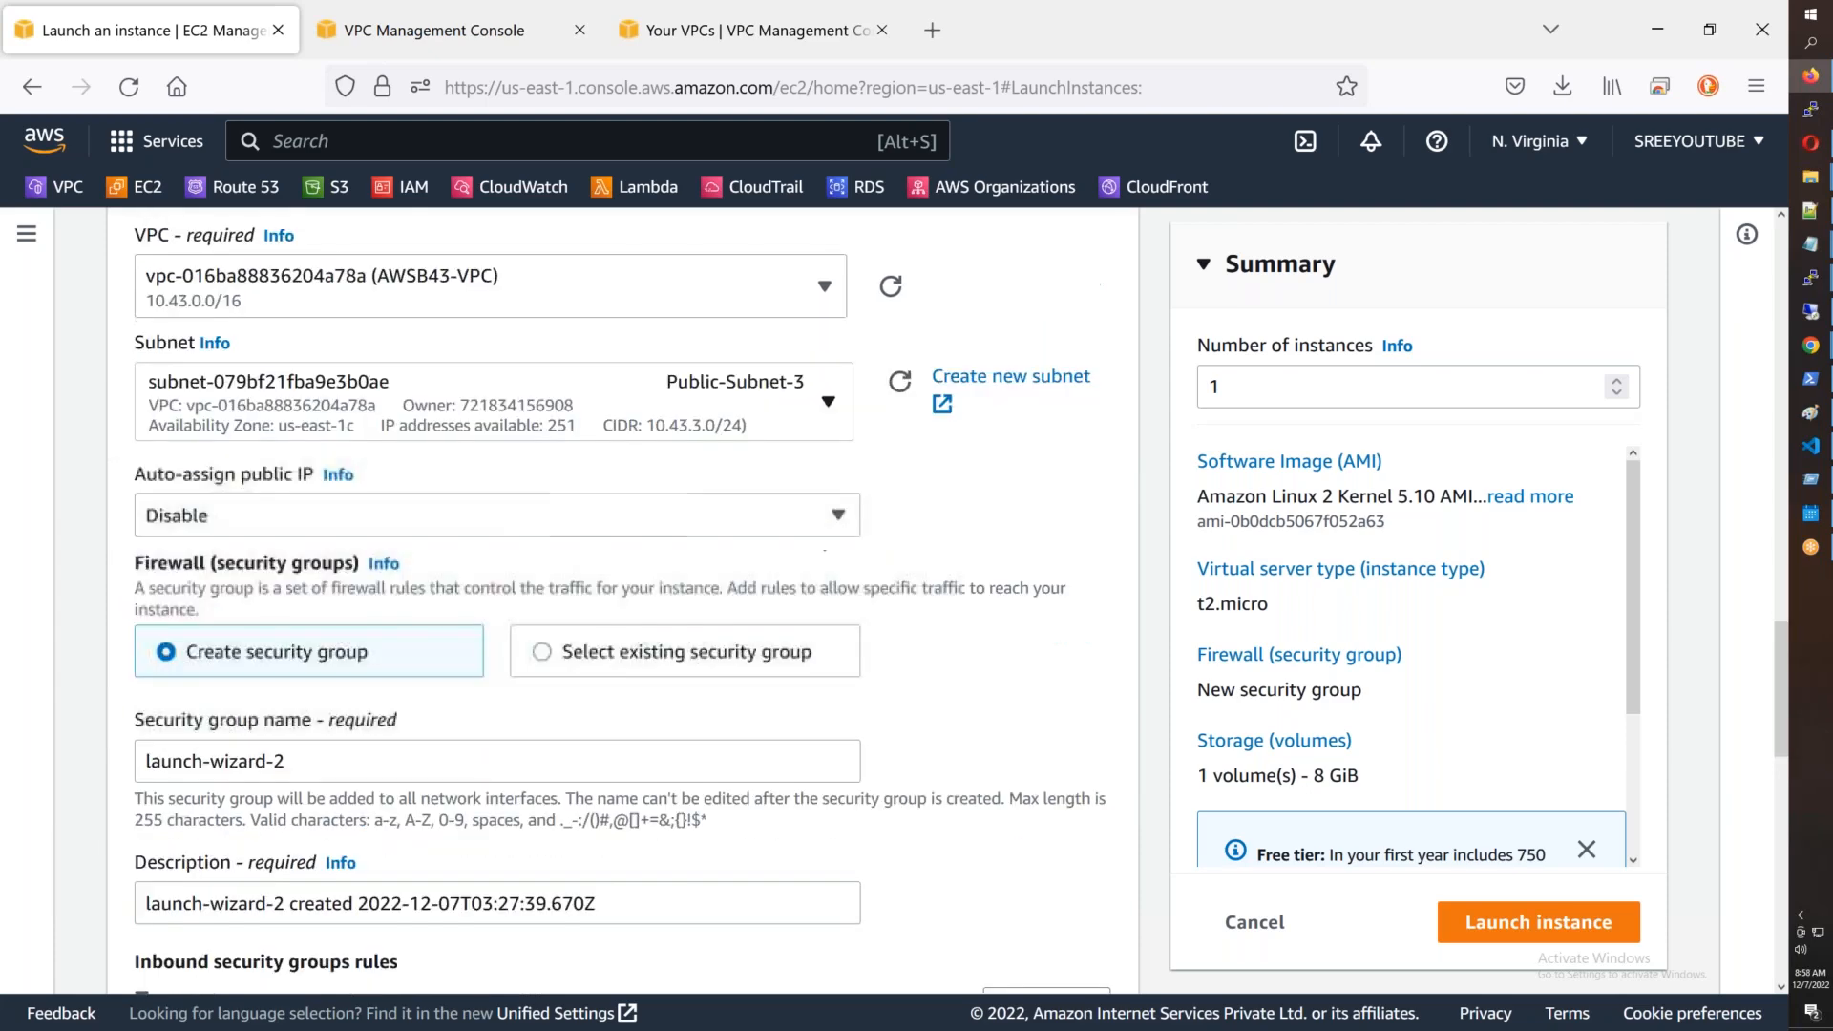
pyautogui.click(682, 387)
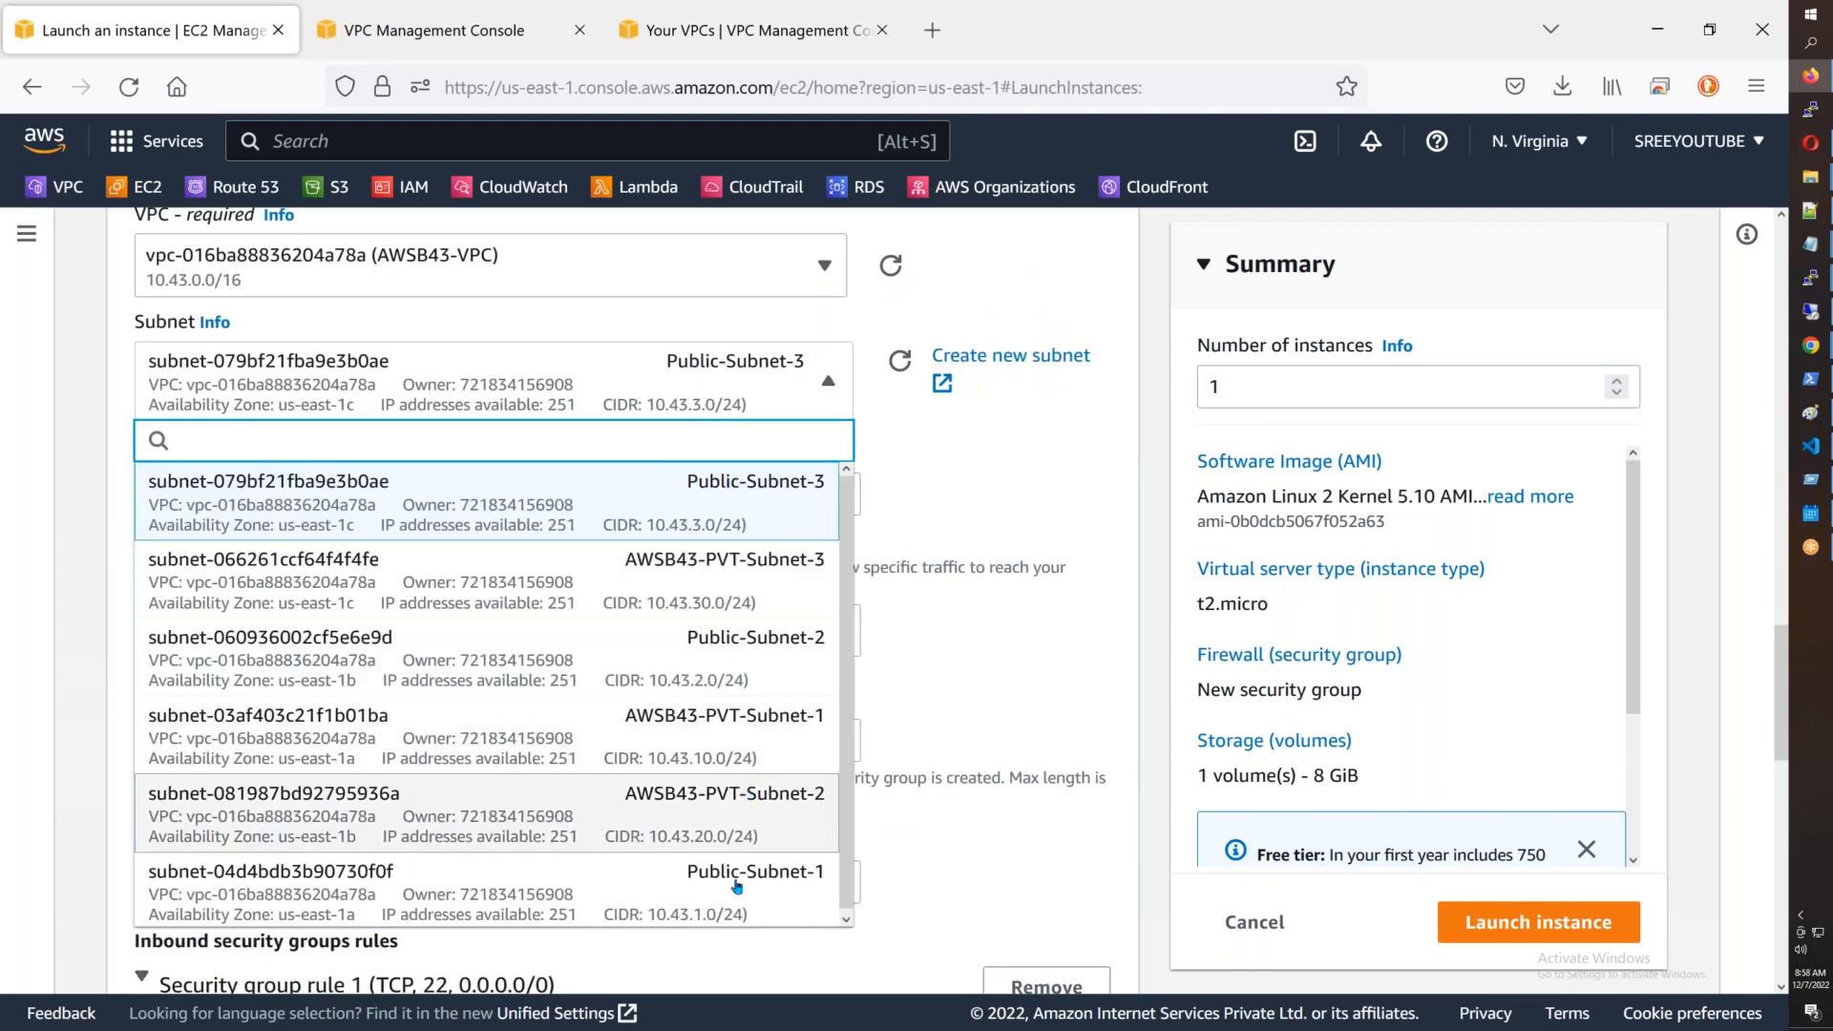
pyautogui.click(655, 871)
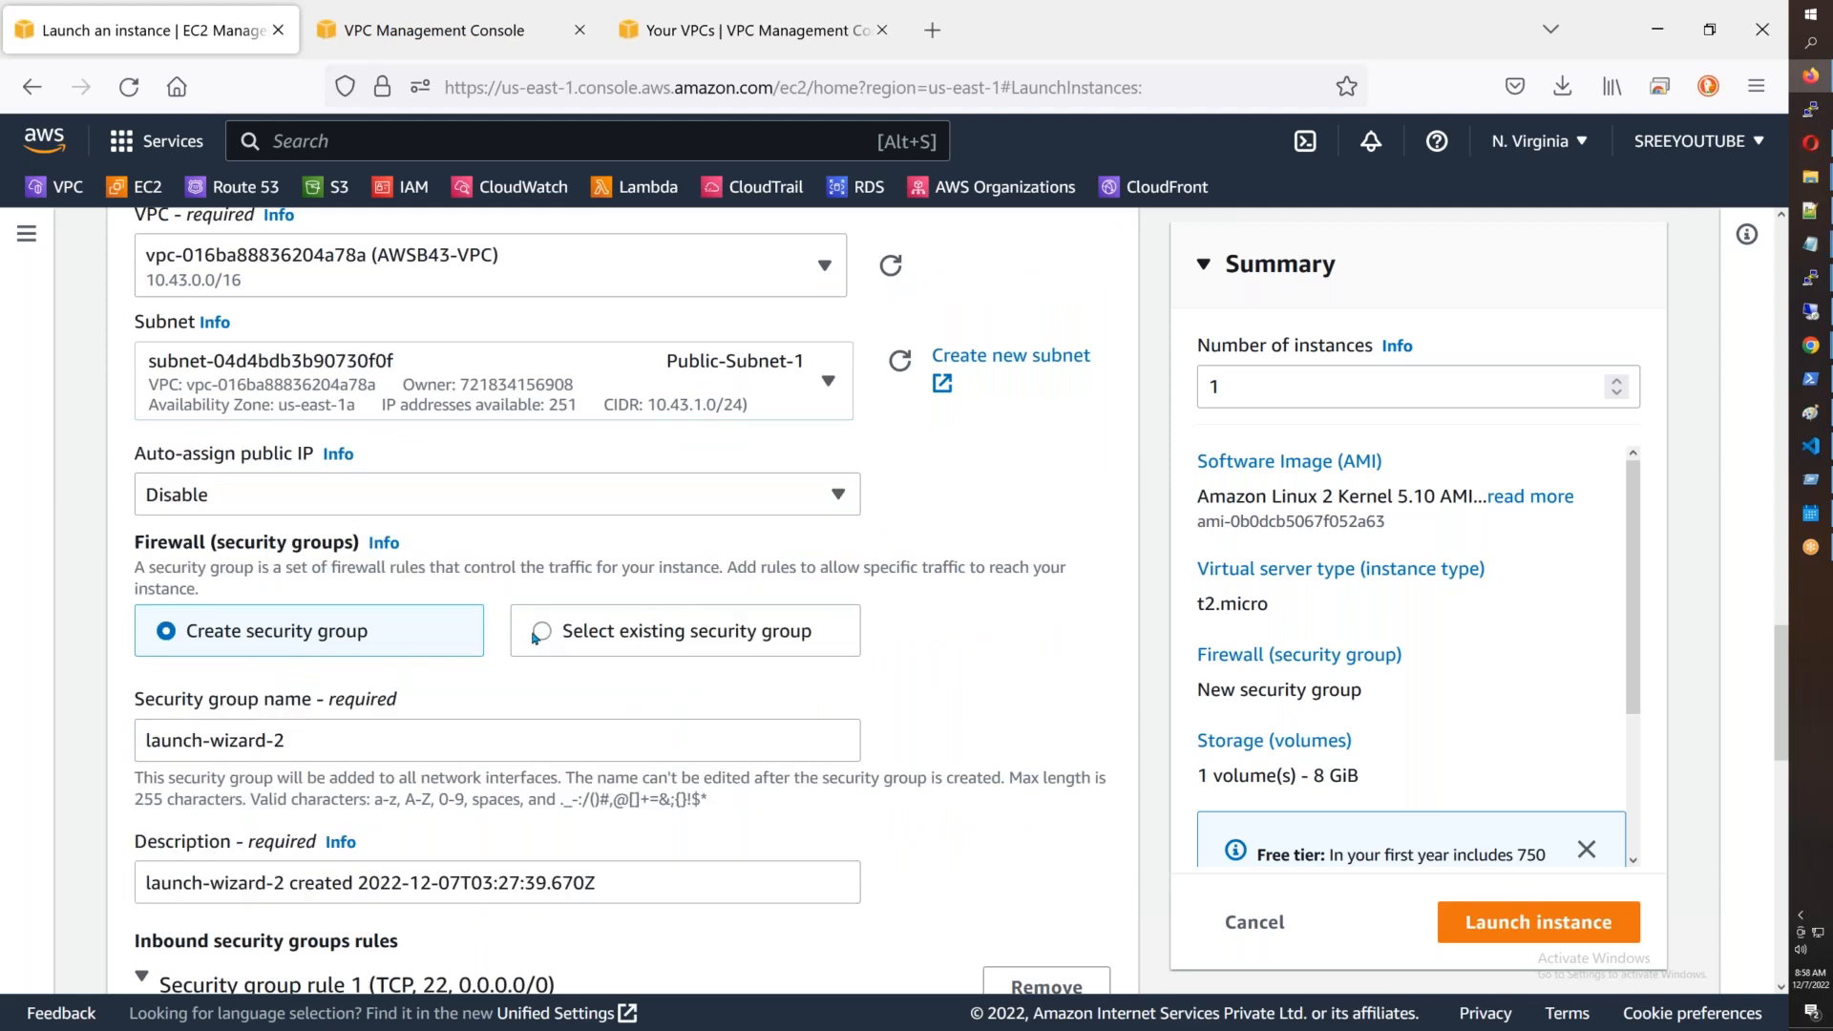
# Step: Assign the existing default security group of AWSB43-VPC to the instance
pyautogui.click(535, 635)
pyautogui.click(507, 740)
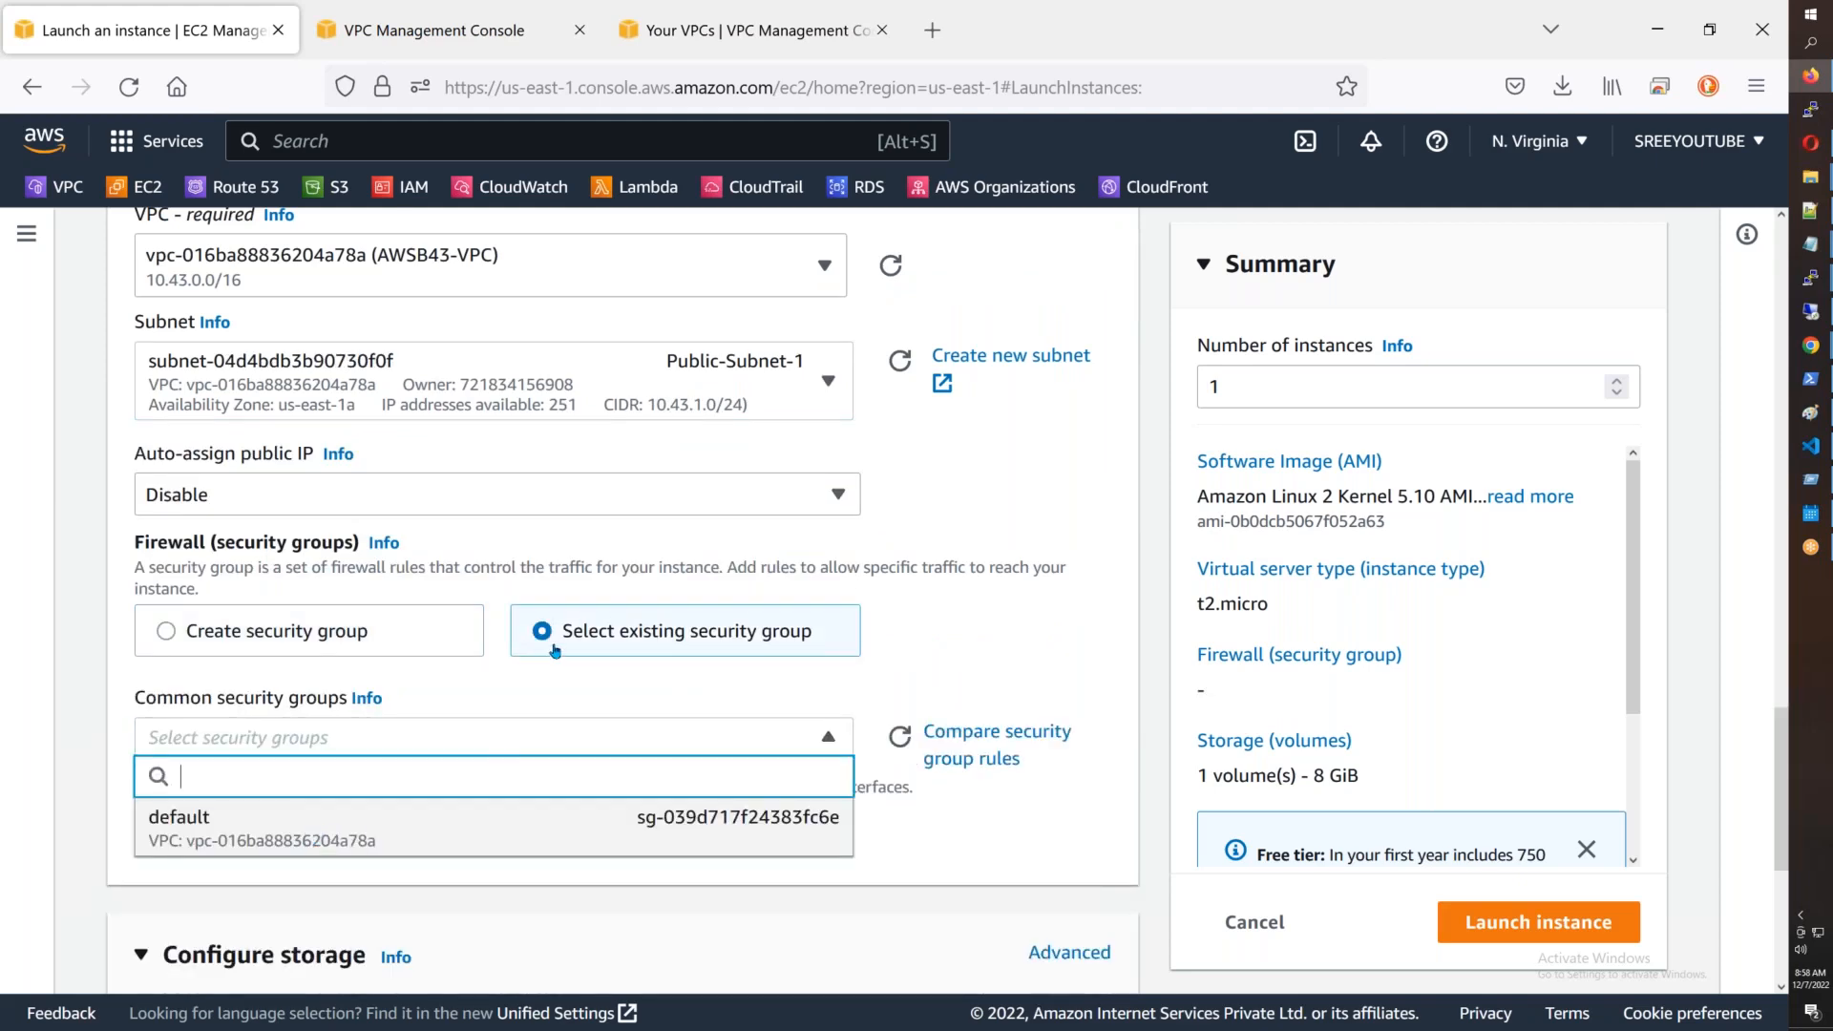
pyautogui.click(515, 830)
# Step: Set the primary IP of network interface 1 to 10.43.1.100 in the advanced network configuration
pyautogui.scroll(-3, 611, 611)
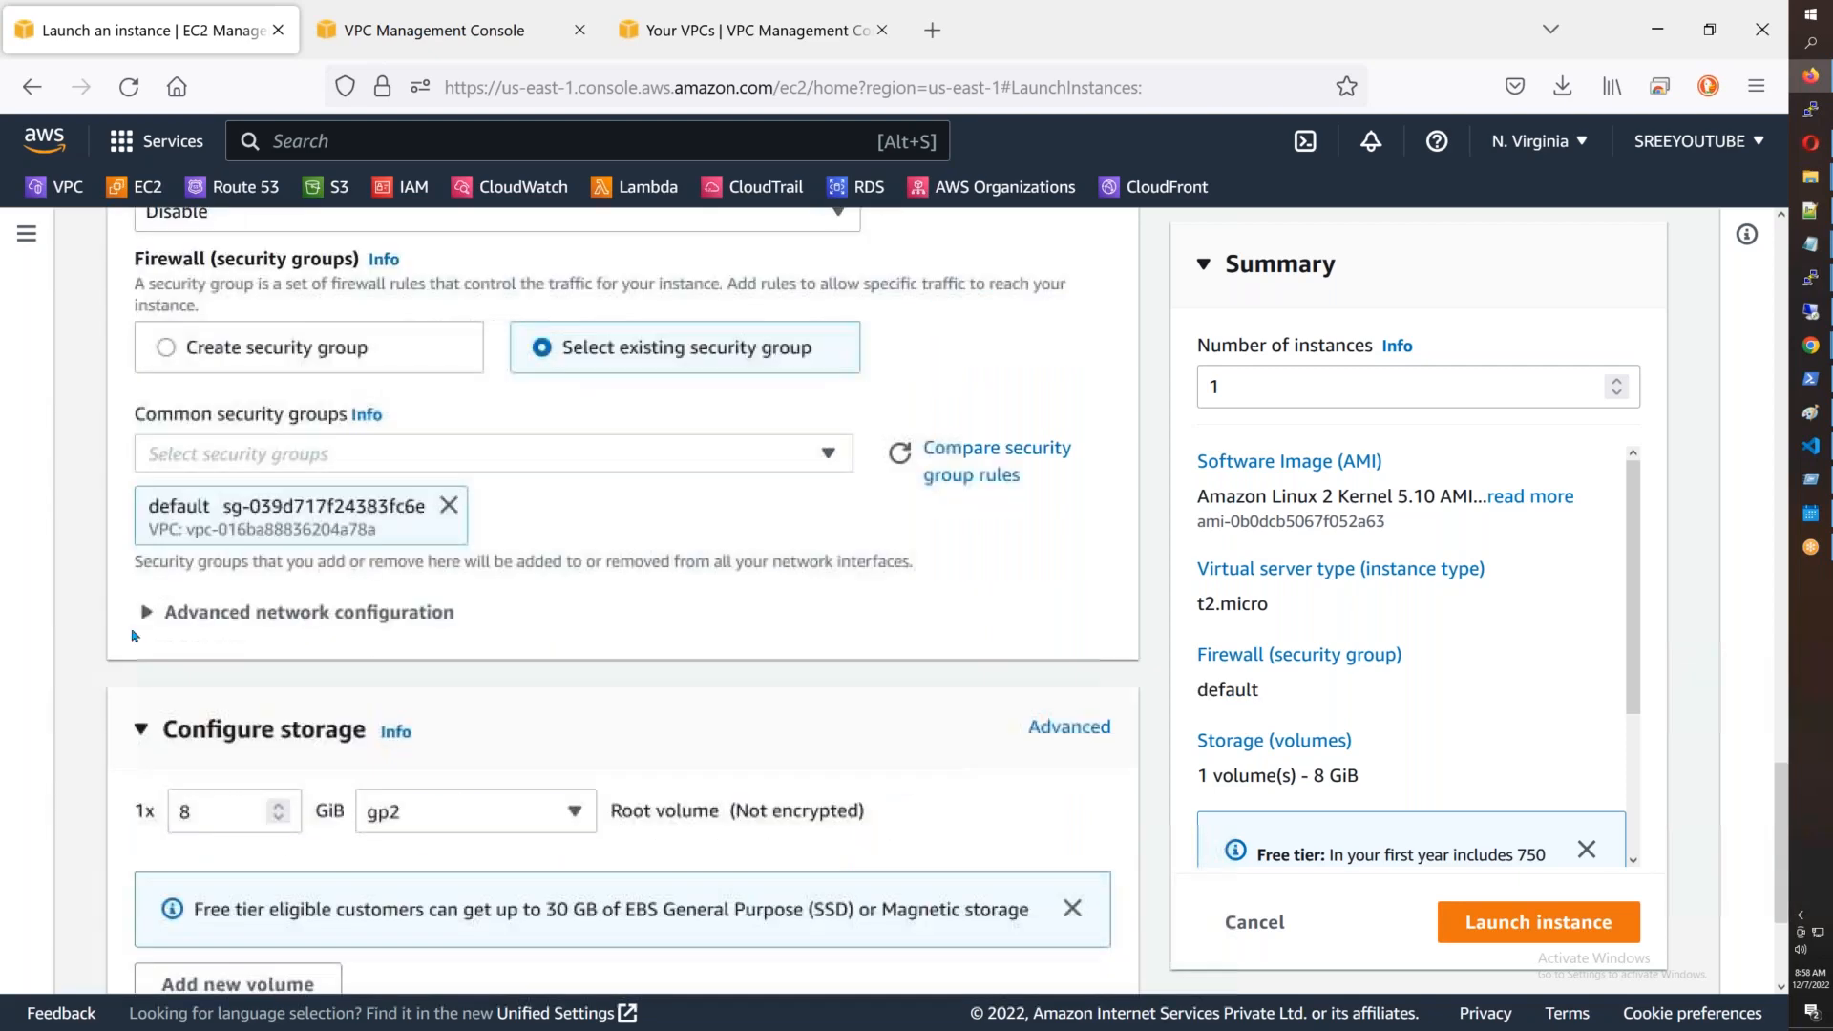
pyautogui.click(239, 612)
pyautogui.click(862, 843)
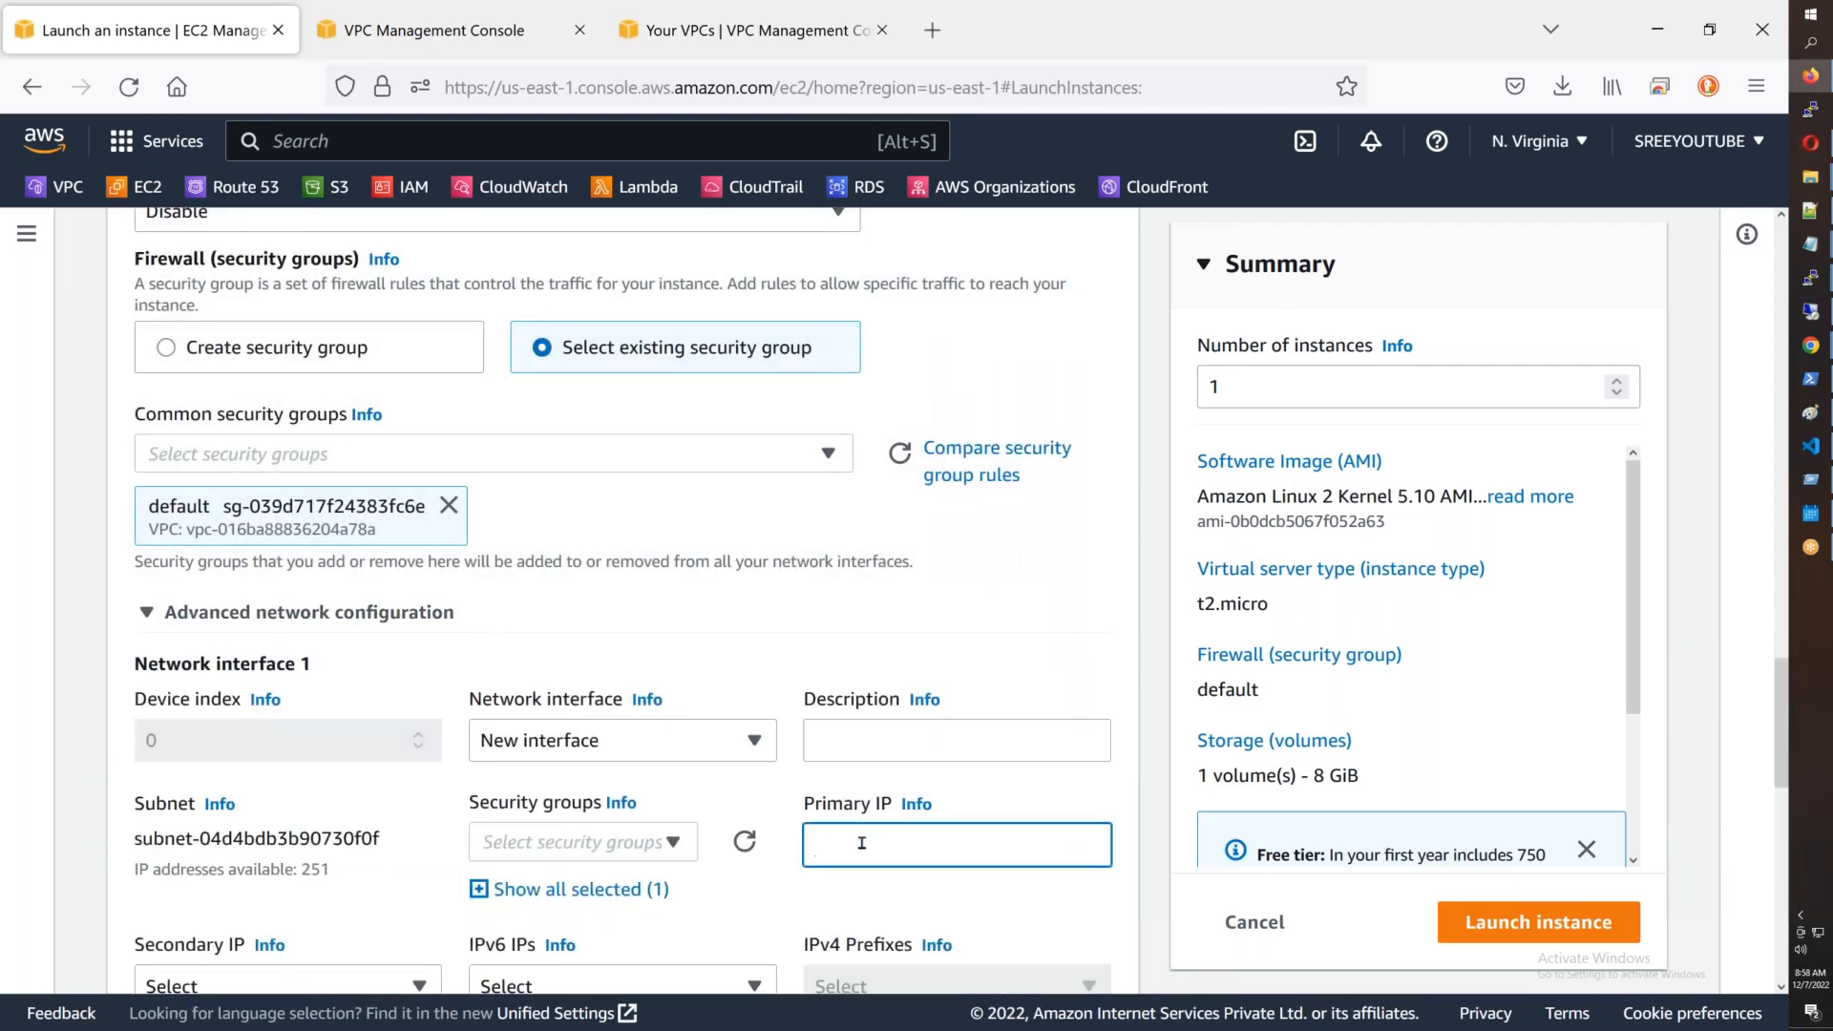
pyautogui.write('10.43')
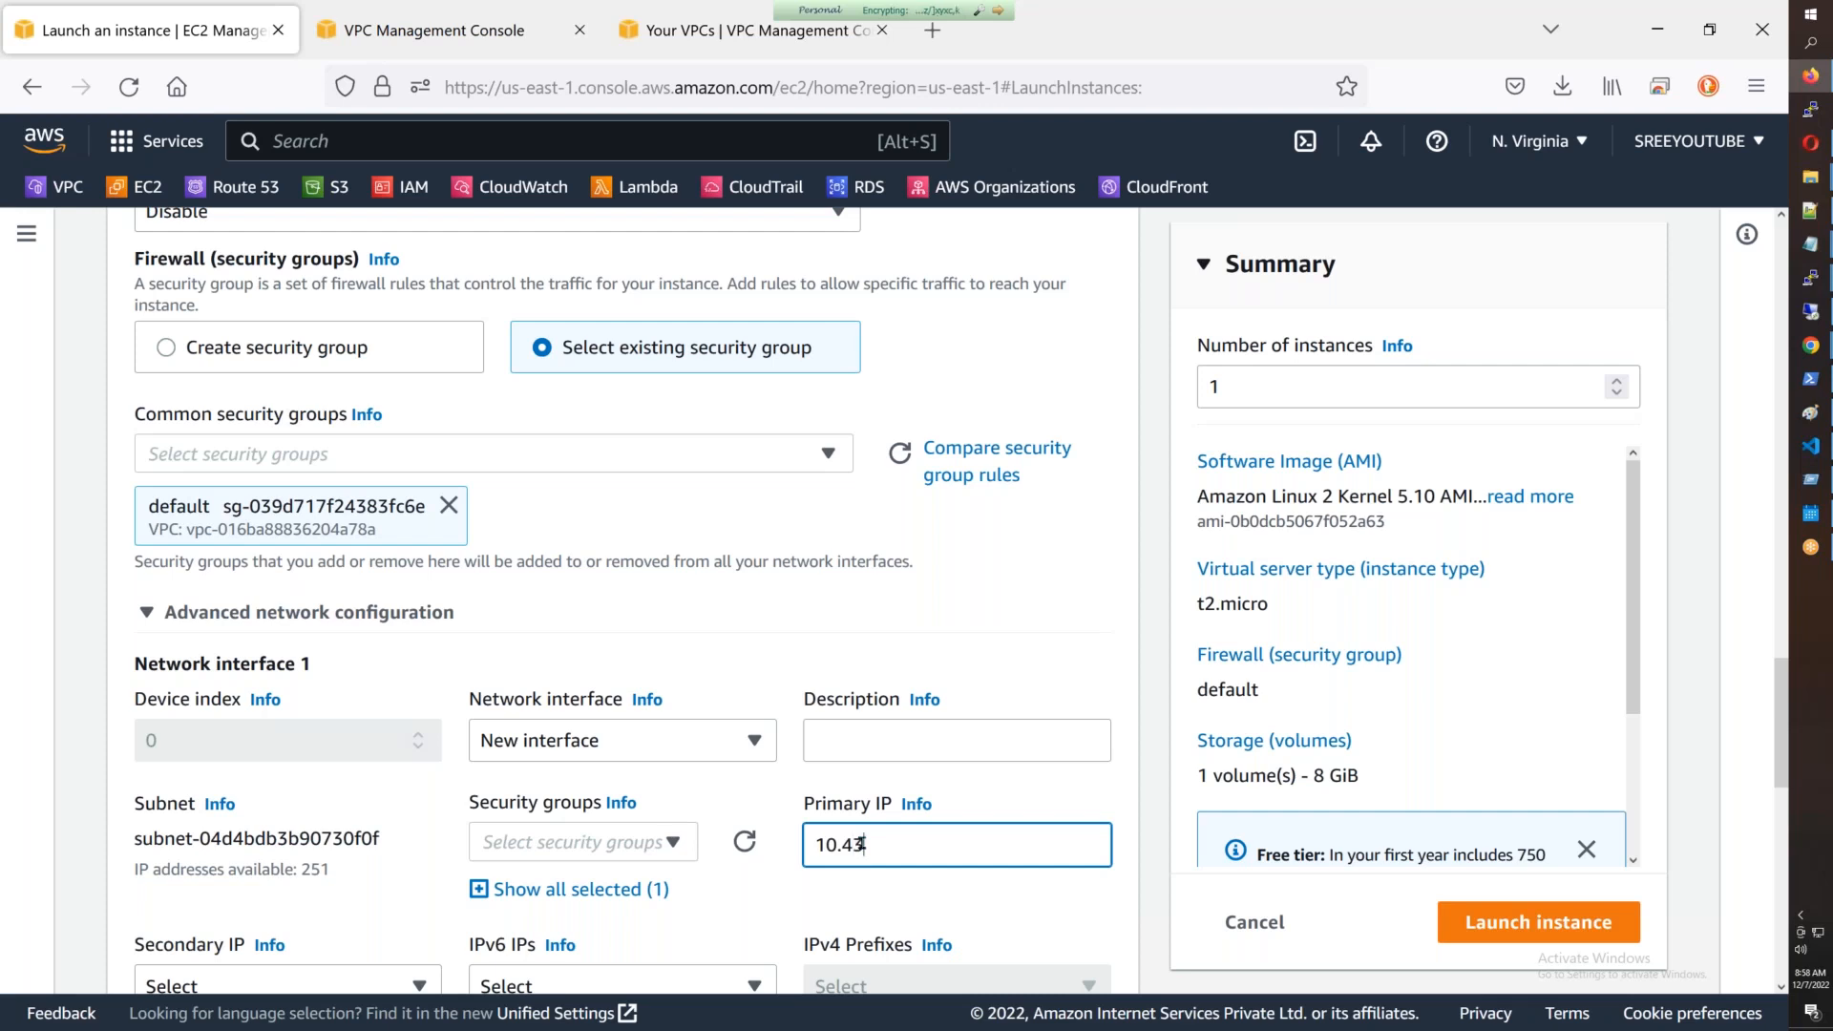
pyautogui.write('.1.100')
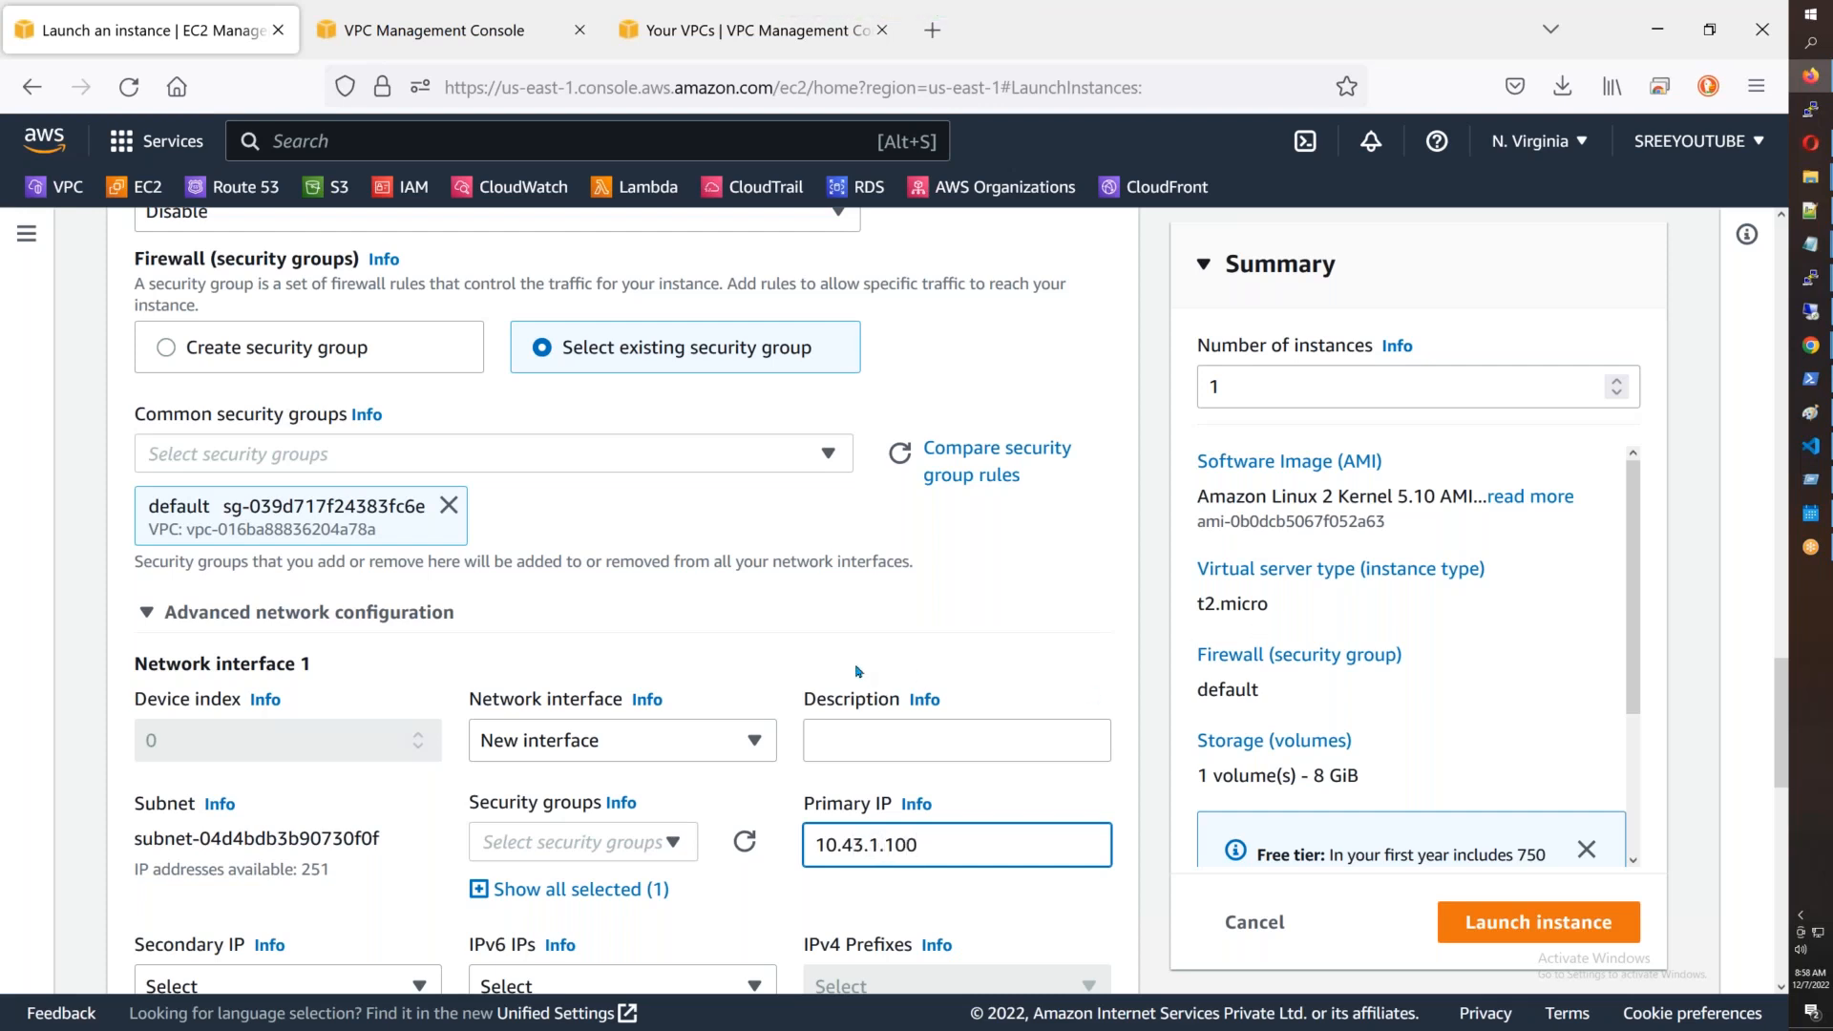
pyautogui.click(1128, 789)
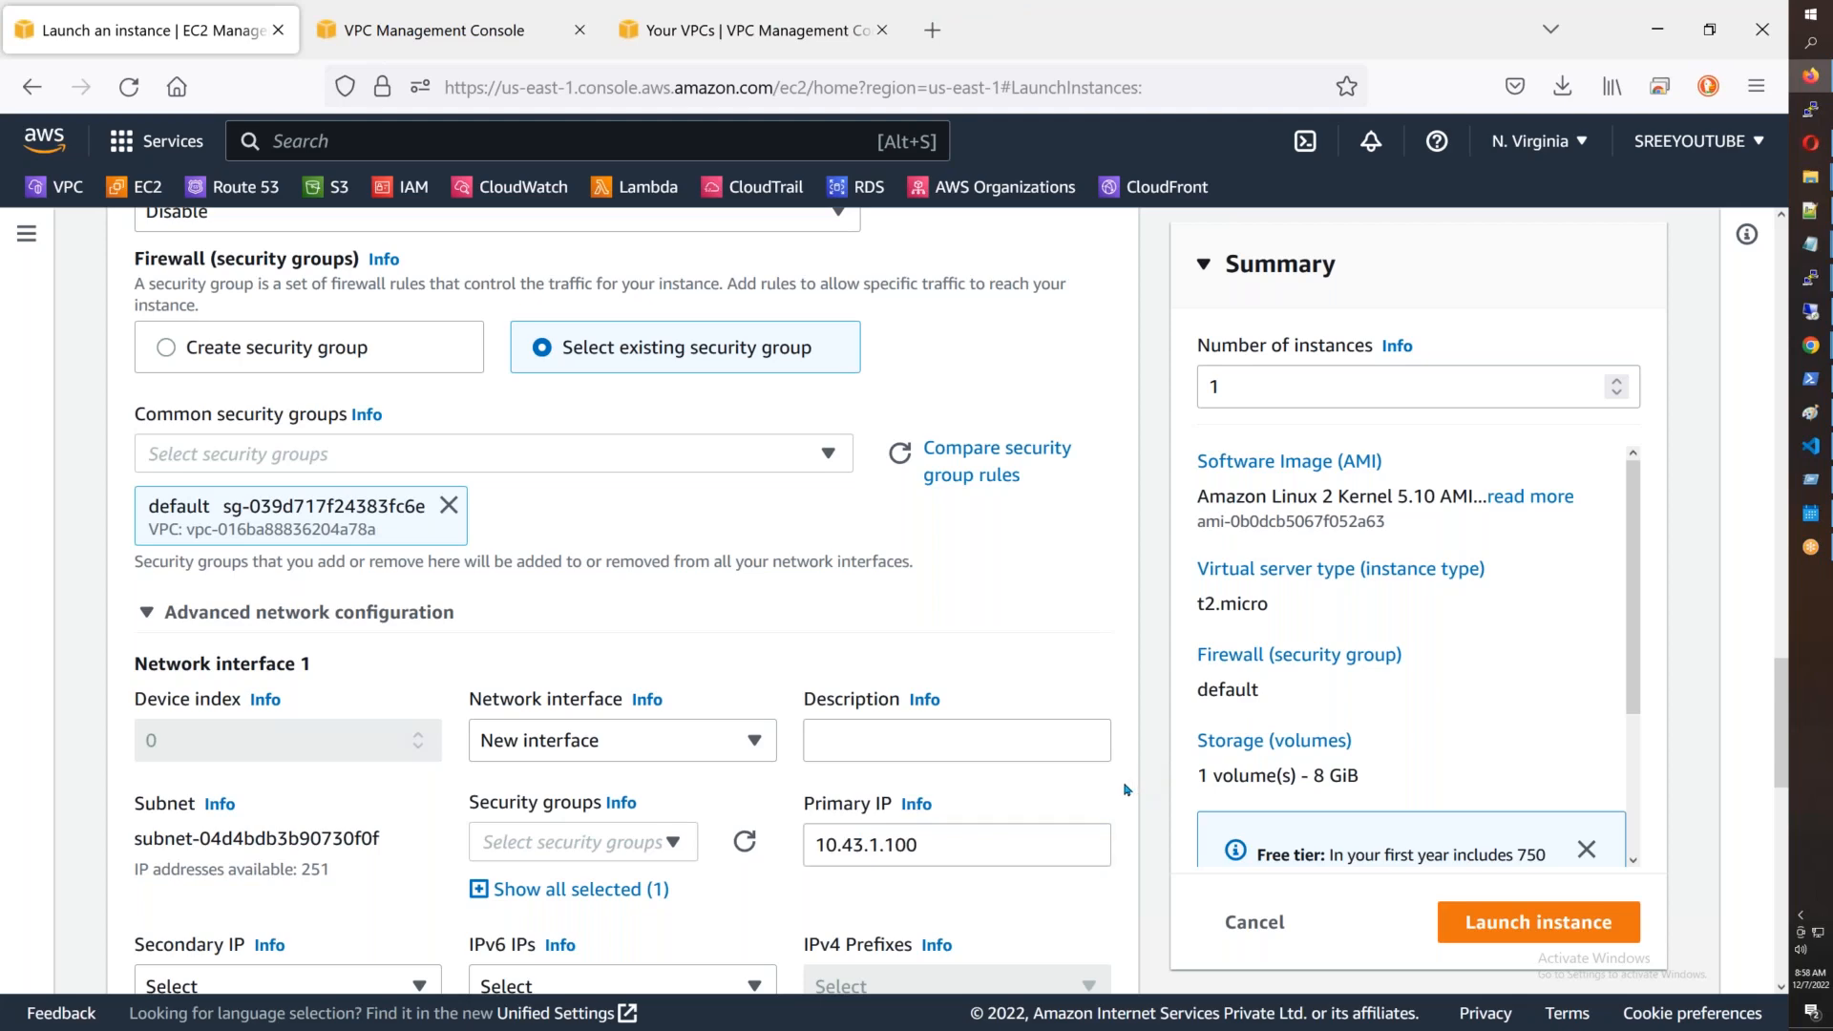
# Step: Expand the instance's Advanced details and place the cursor in the empty User data field
pyautogui.scroll(-3, 1127, 790)
pyautogui.scroll(-8, 1097, 788)
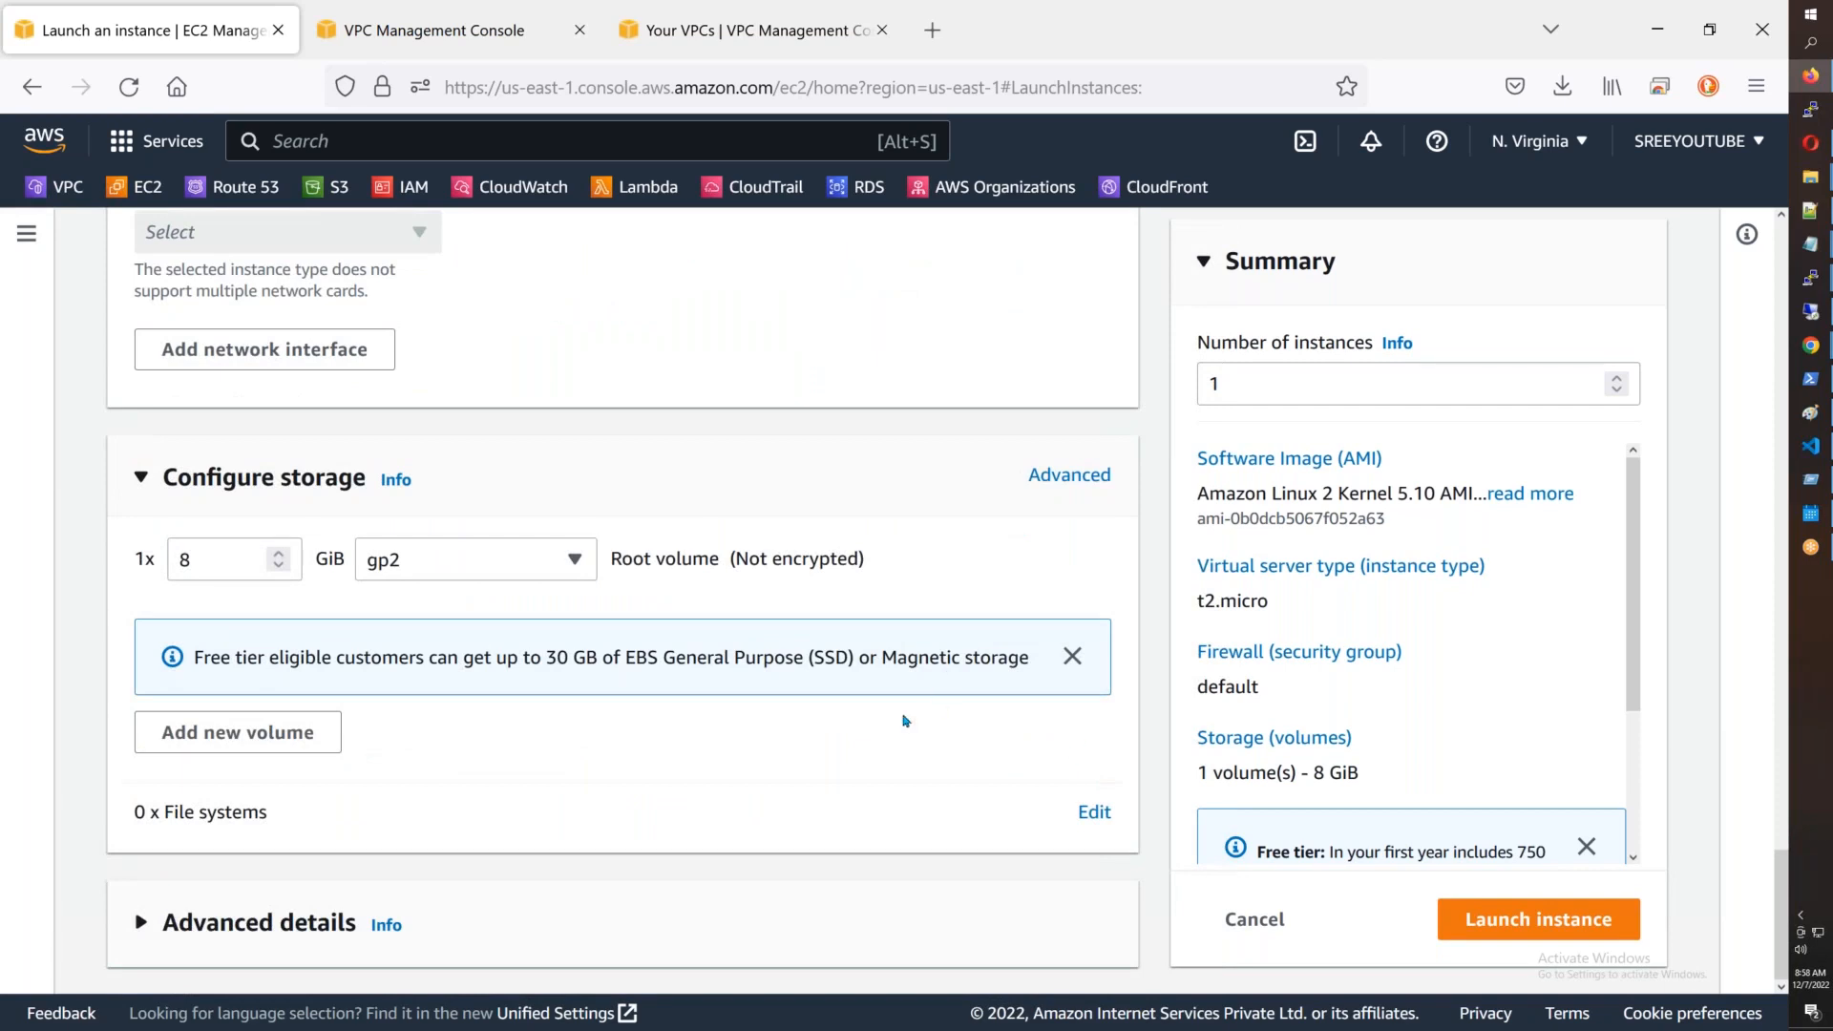
pyautogui.click(141, 924)
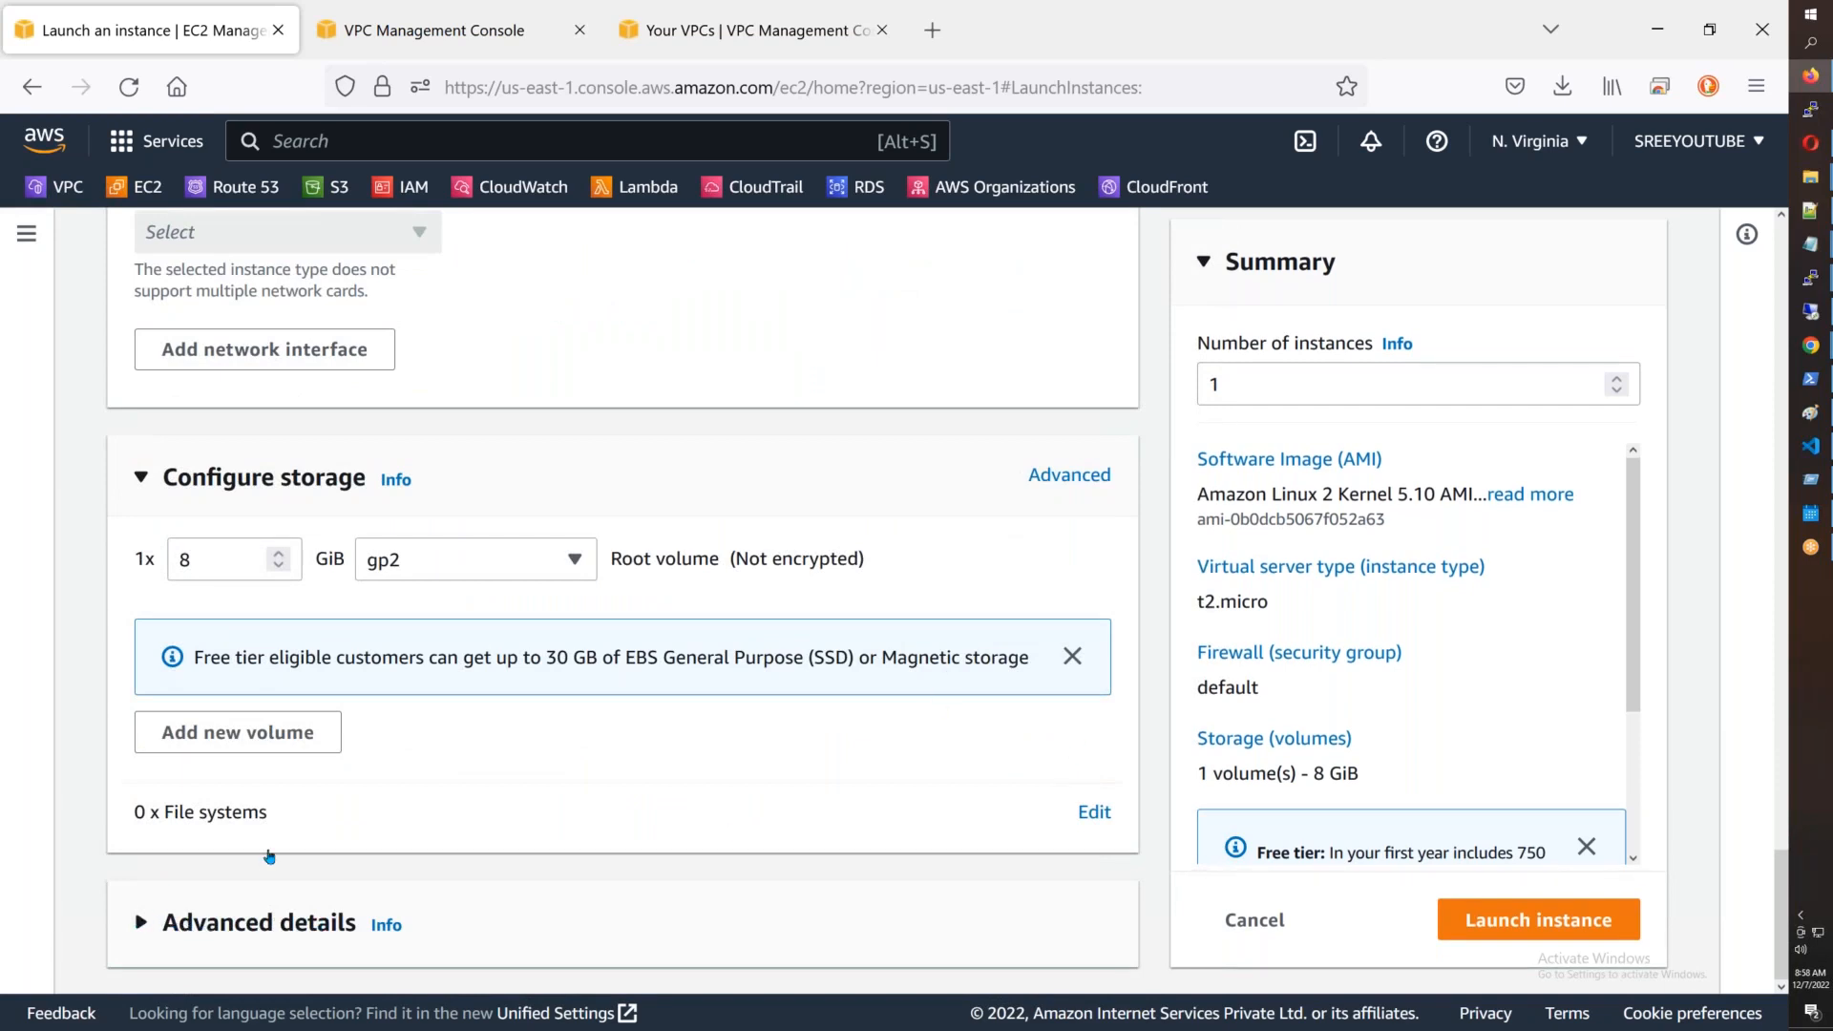
pyautogui.scroll(-15, 356, 808)
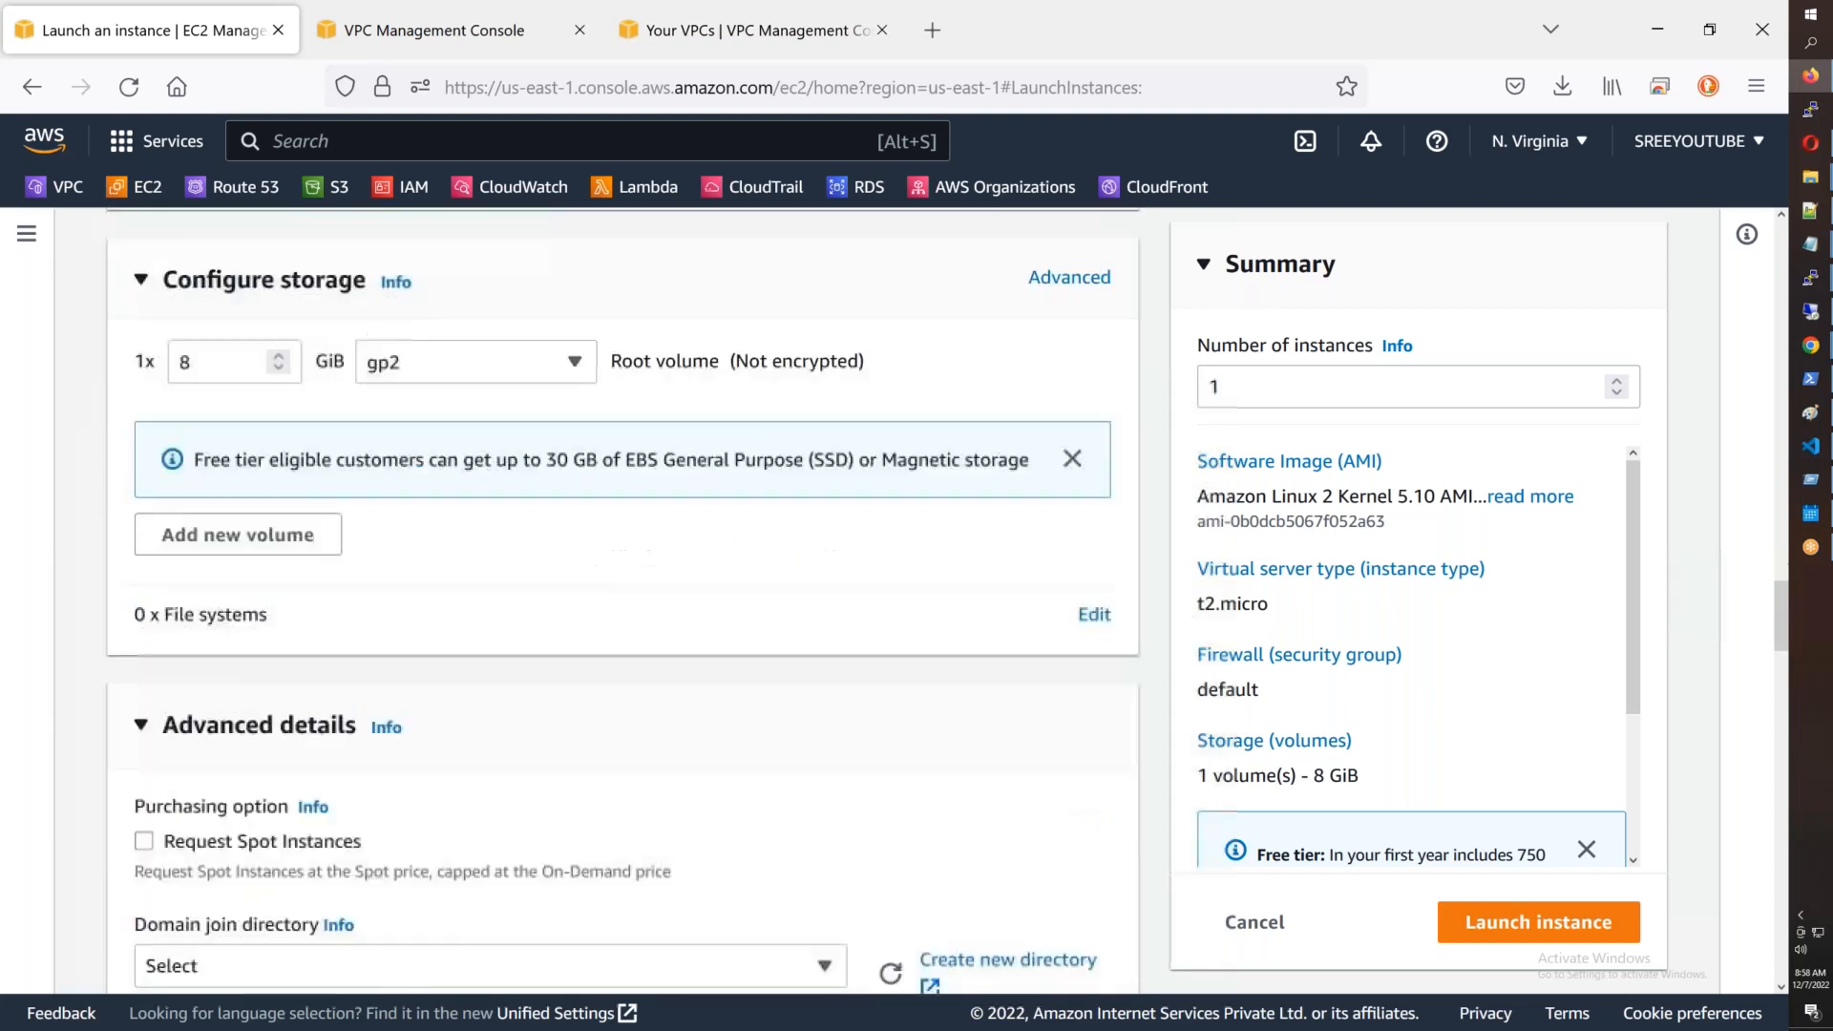
pyautogui.scroll(-10, 356, 808)
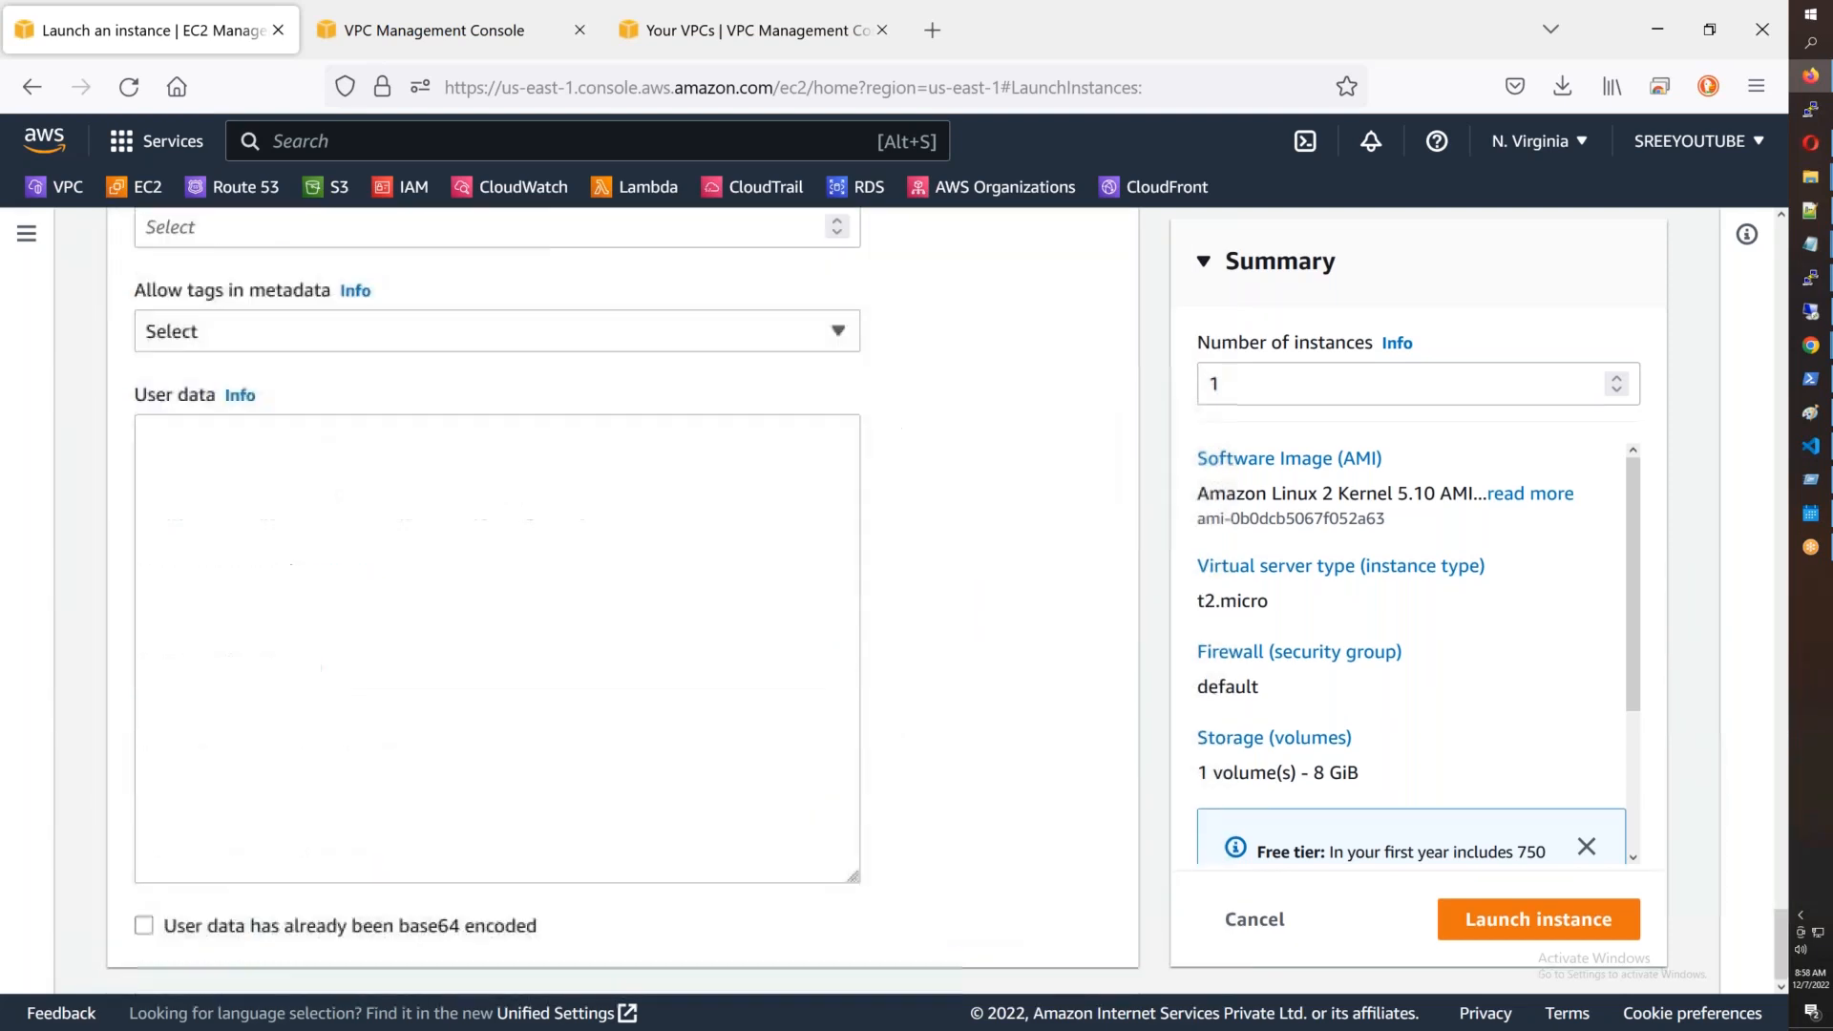
pyautogui.click(378, 718)
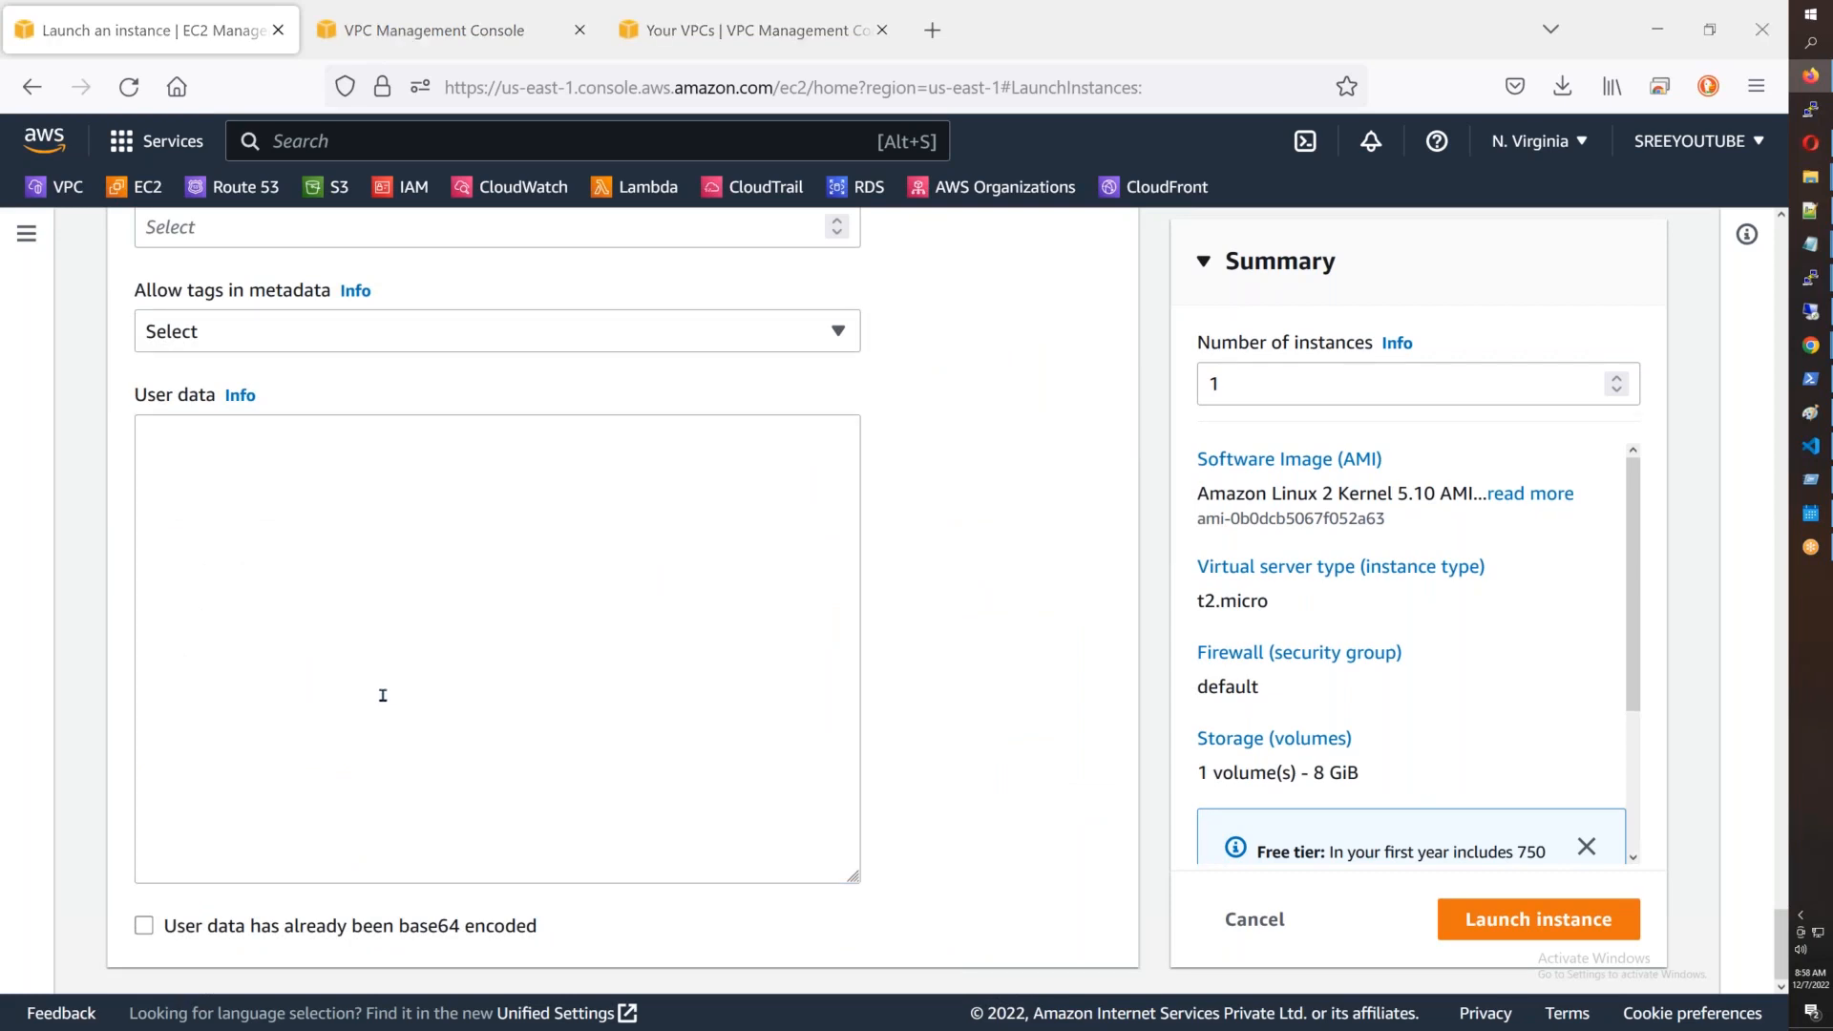
# Step: Open aws_amazon2_nginx_install.txt from the Azure-Scripts folder and copy its script from #!/bin/bash through the /etc/hostname echo command
pyautogui.press('super+e')
pyautogui.click(769, 626)
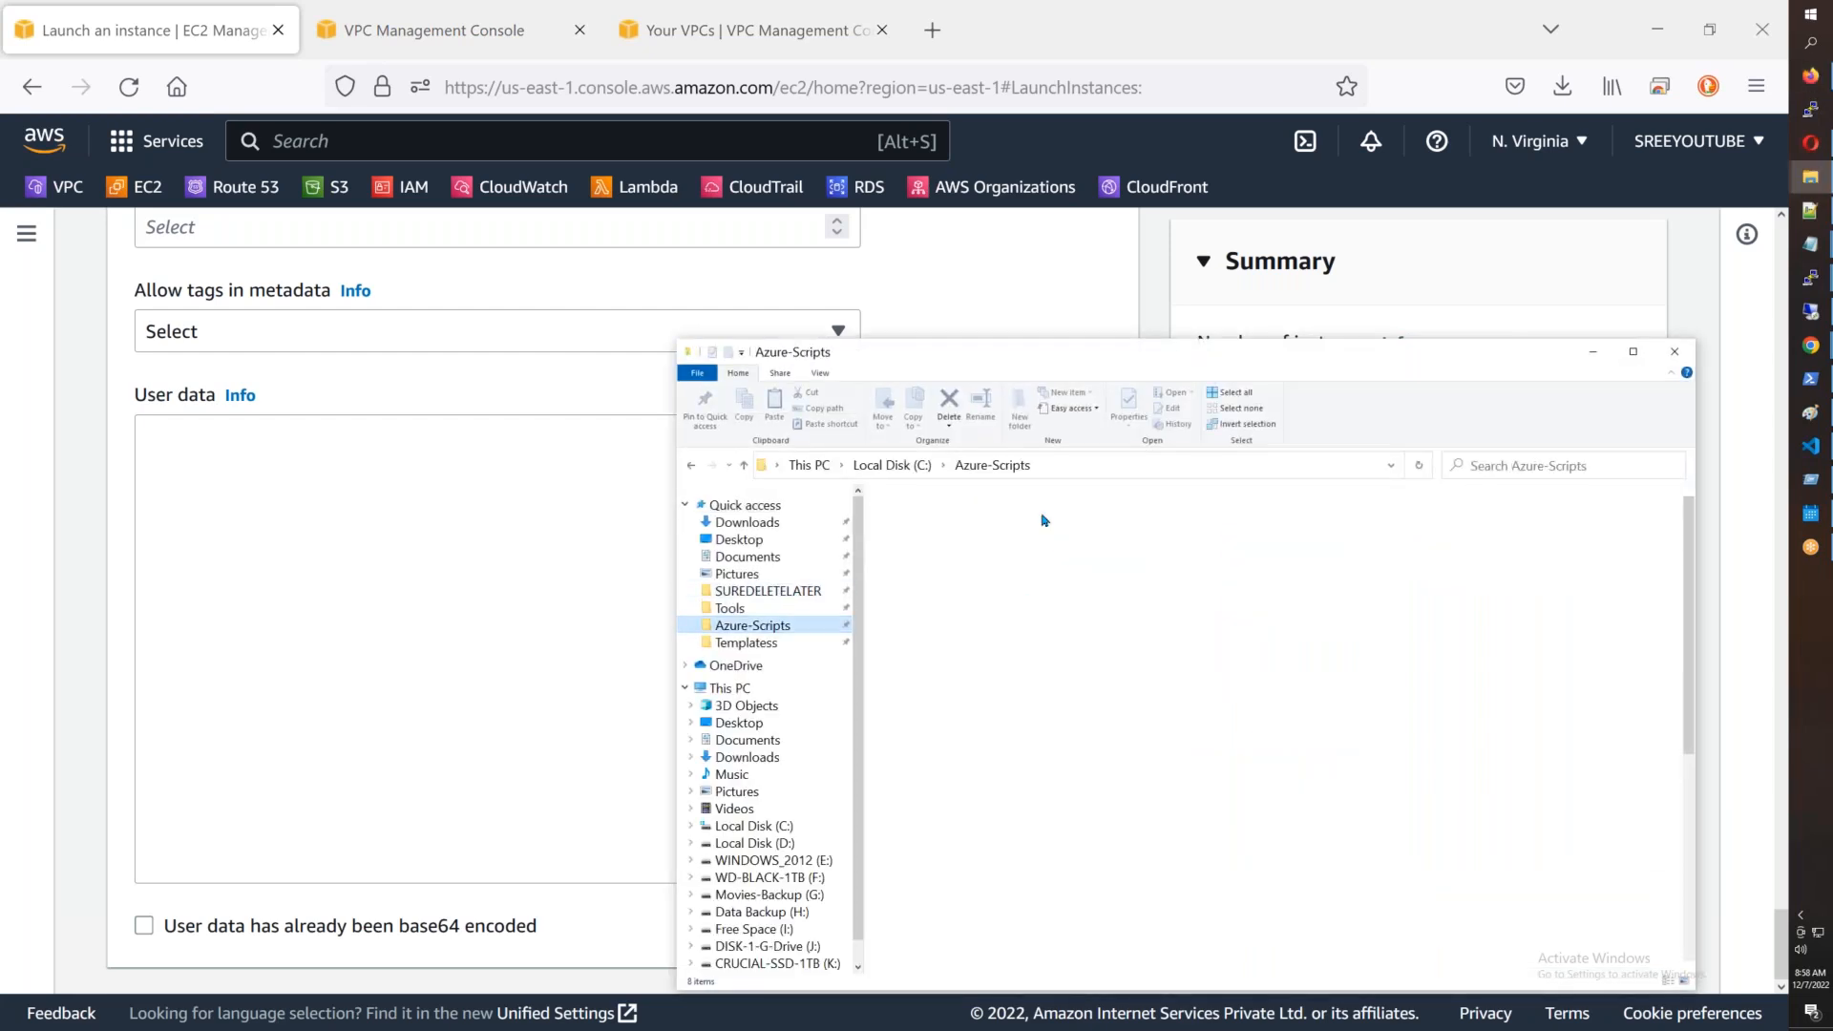
pyautogui.click(981, 673)
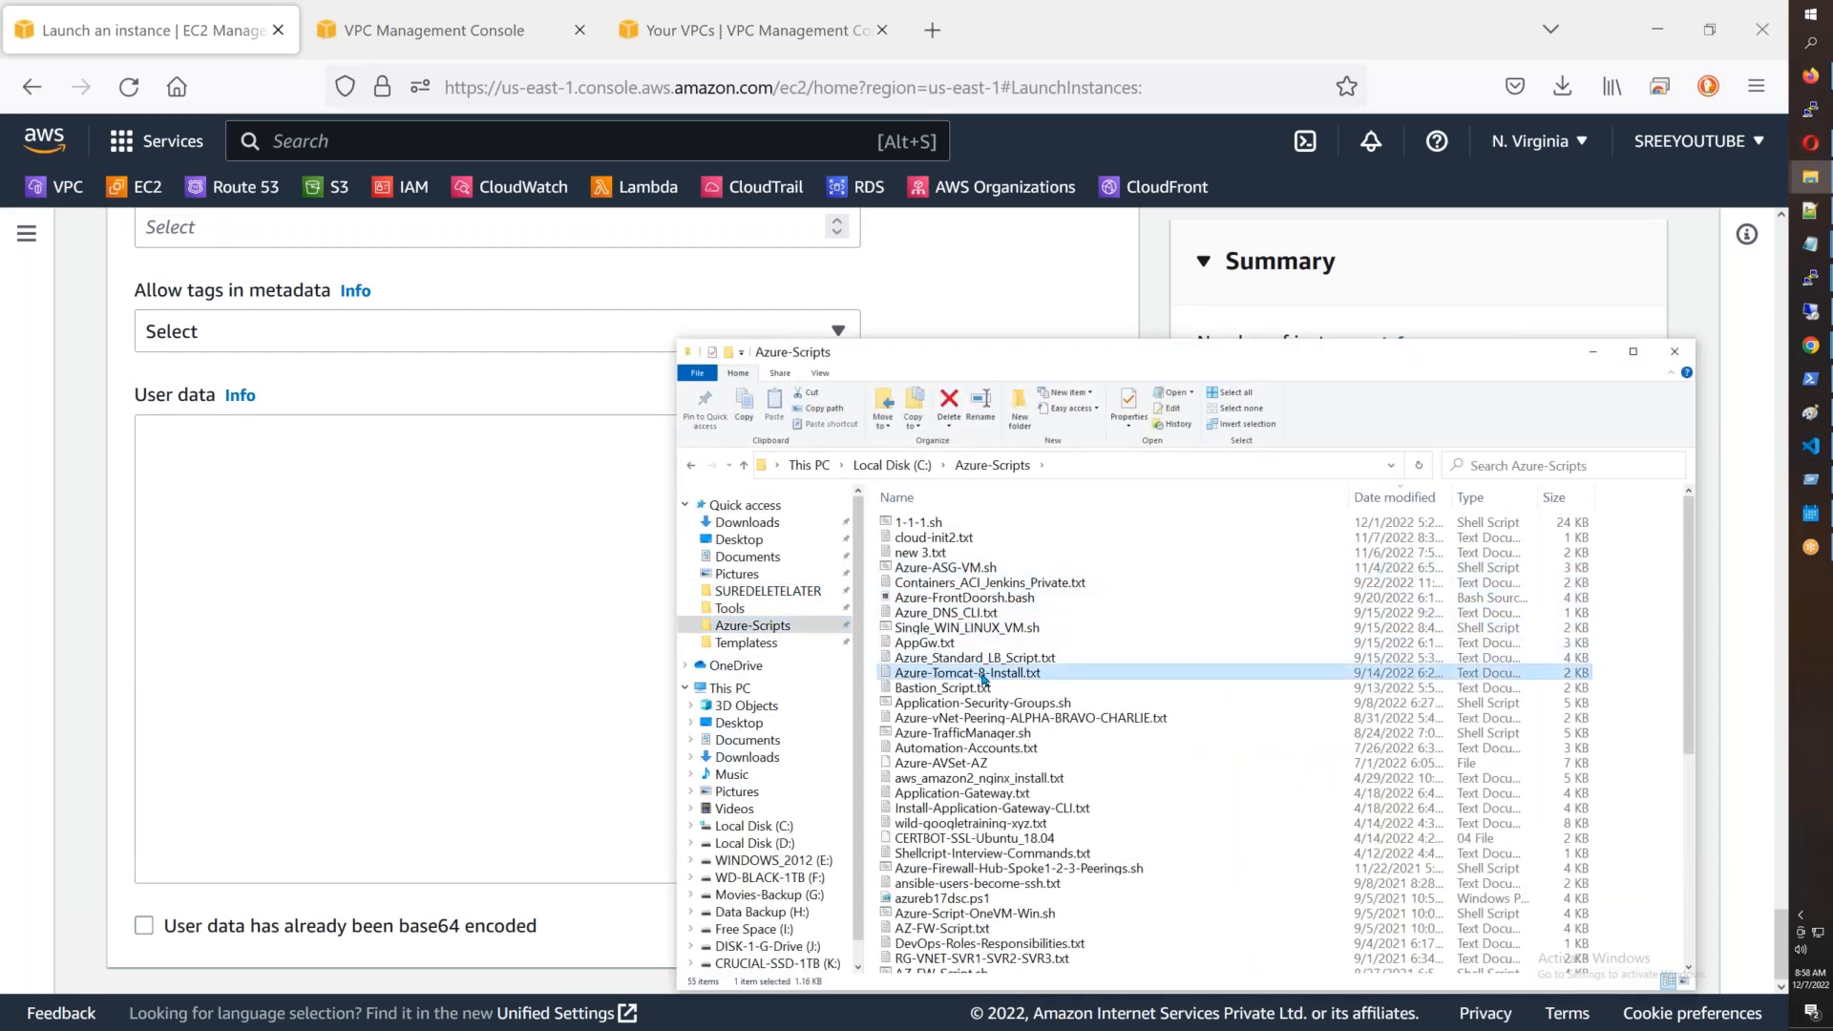
pyautogui.click(1020, 779)
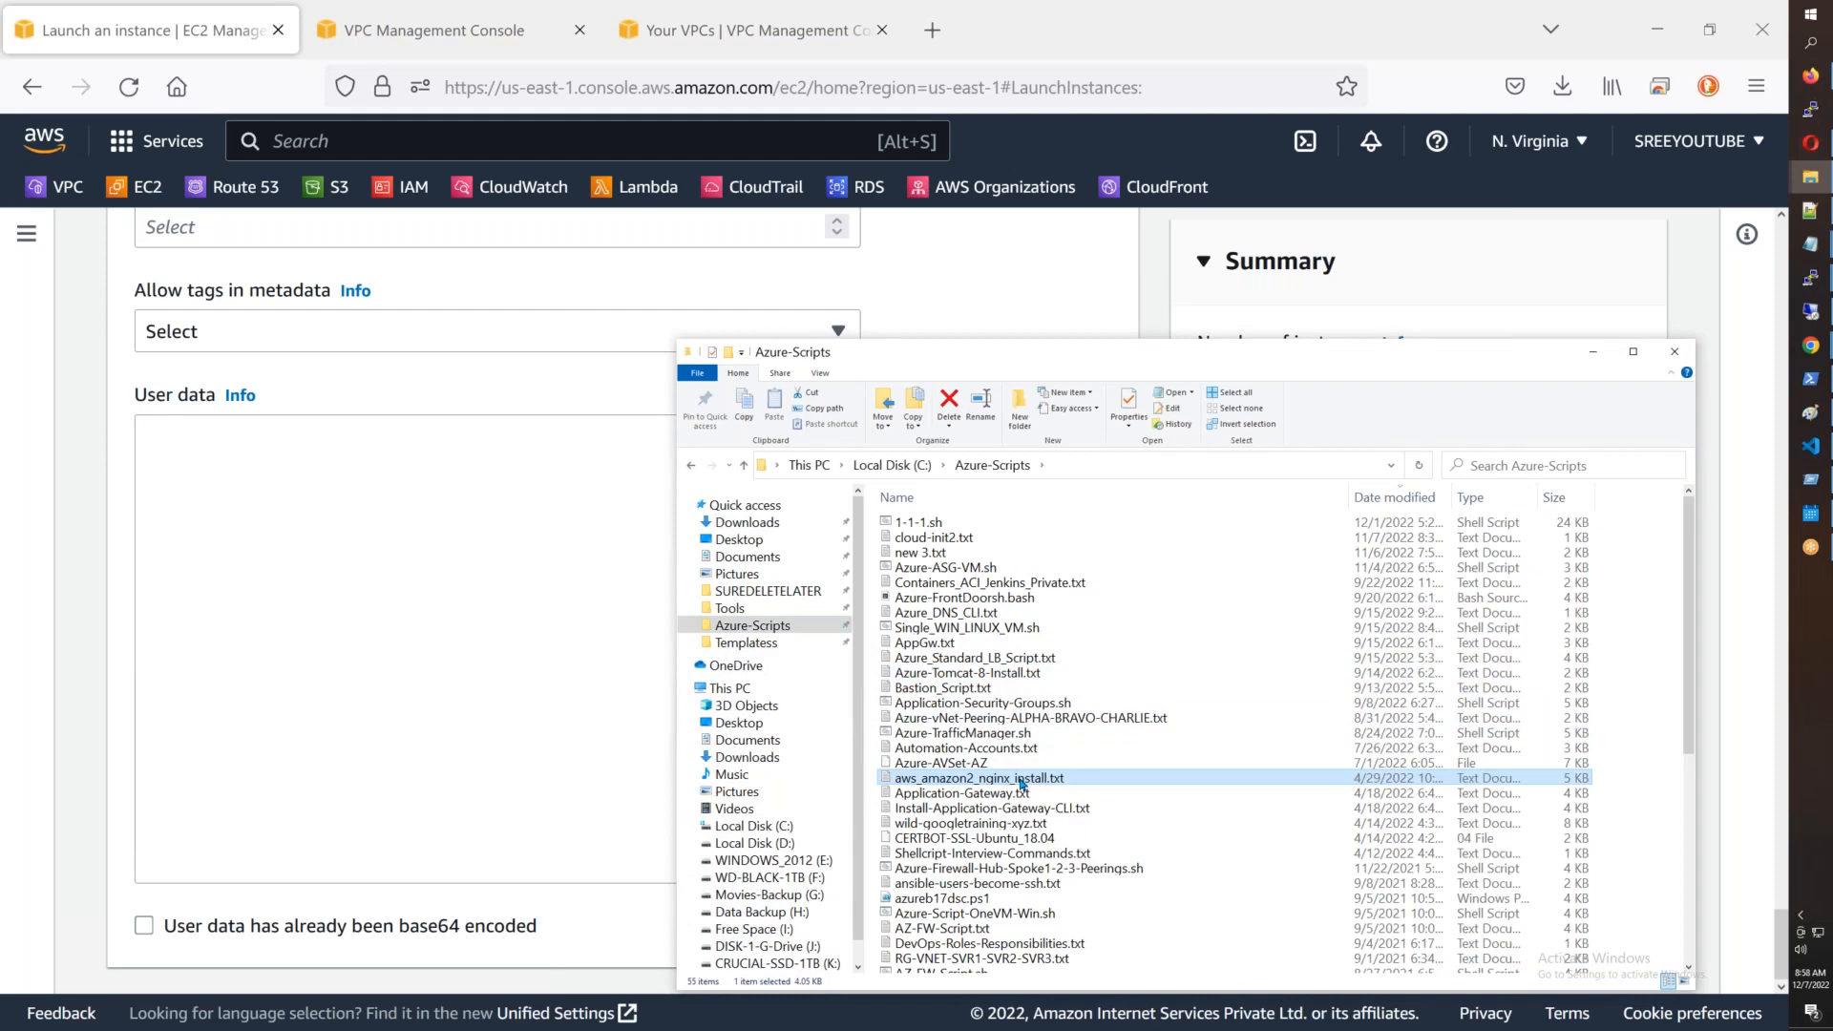
pyautogui.doubleClick(1021, 781)
pyautogui.moveTo(692, 412); pyautogui.dragTo(40, 155)
pyautogui.hotkey('ctrl', 'c')
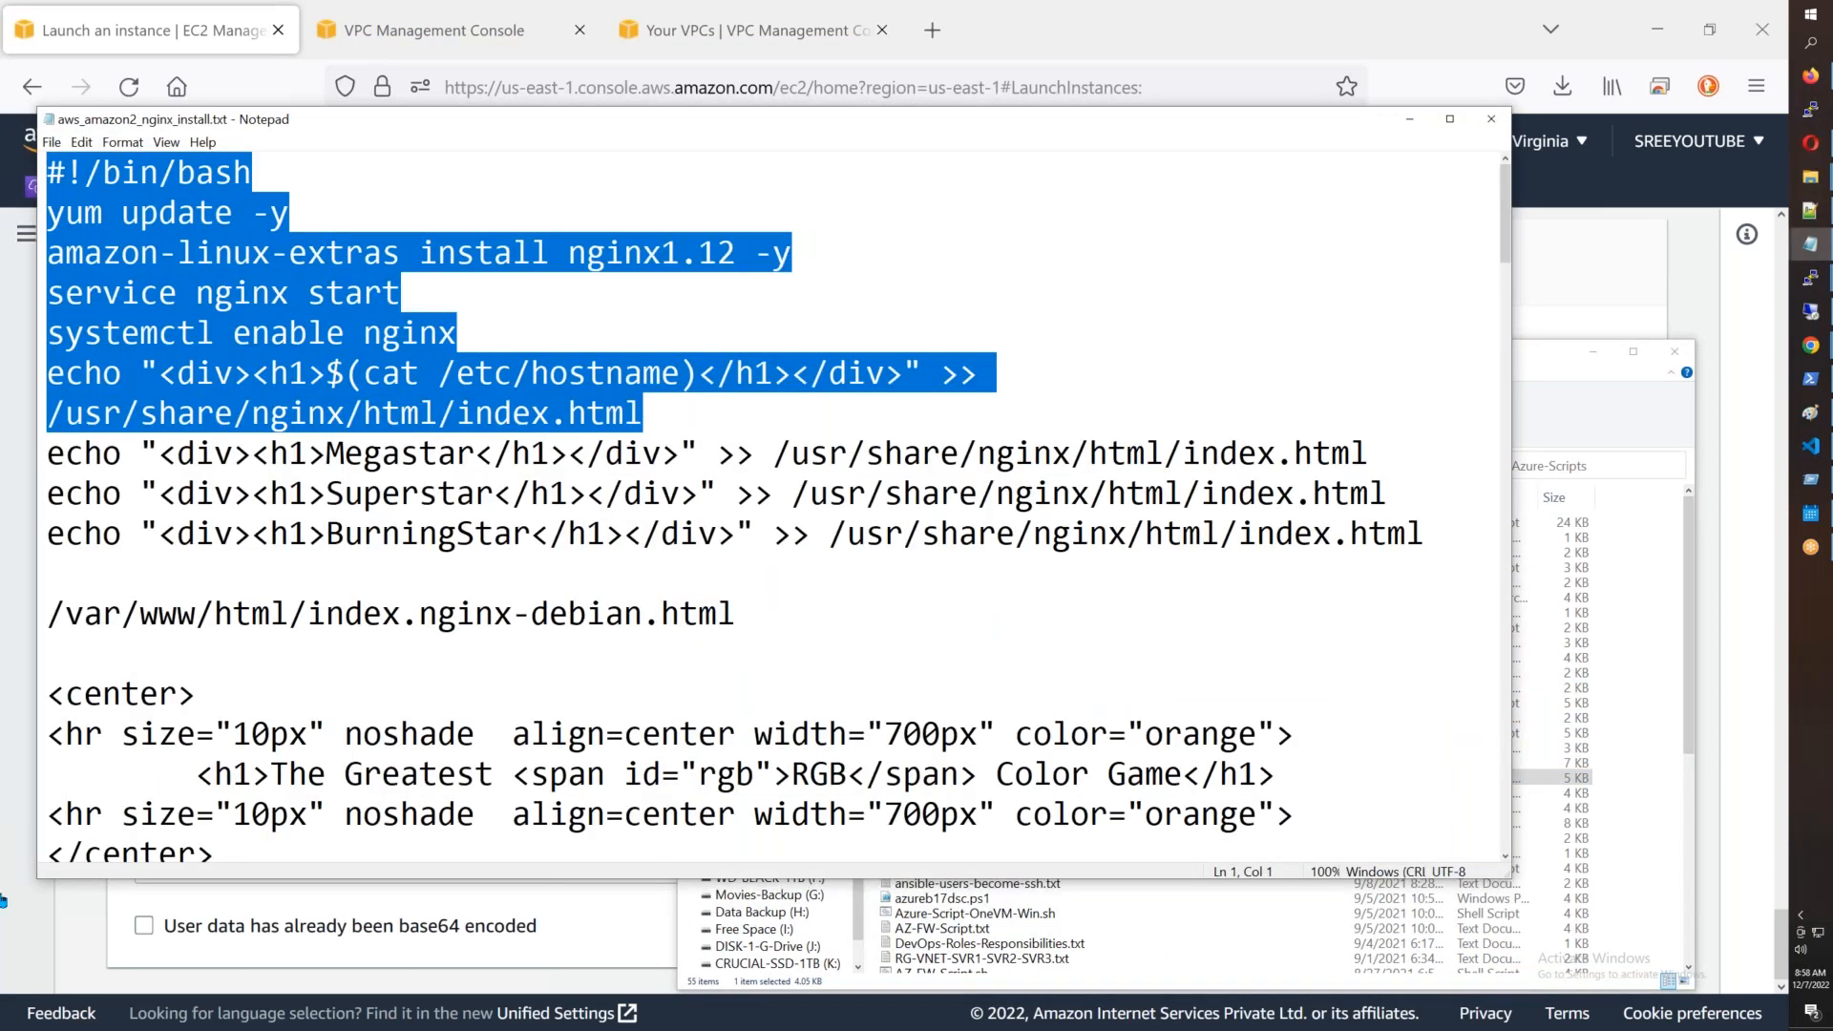
# Step: Paste the copied nginx install script into the instance's User data
pyautogui.click(23, 870)
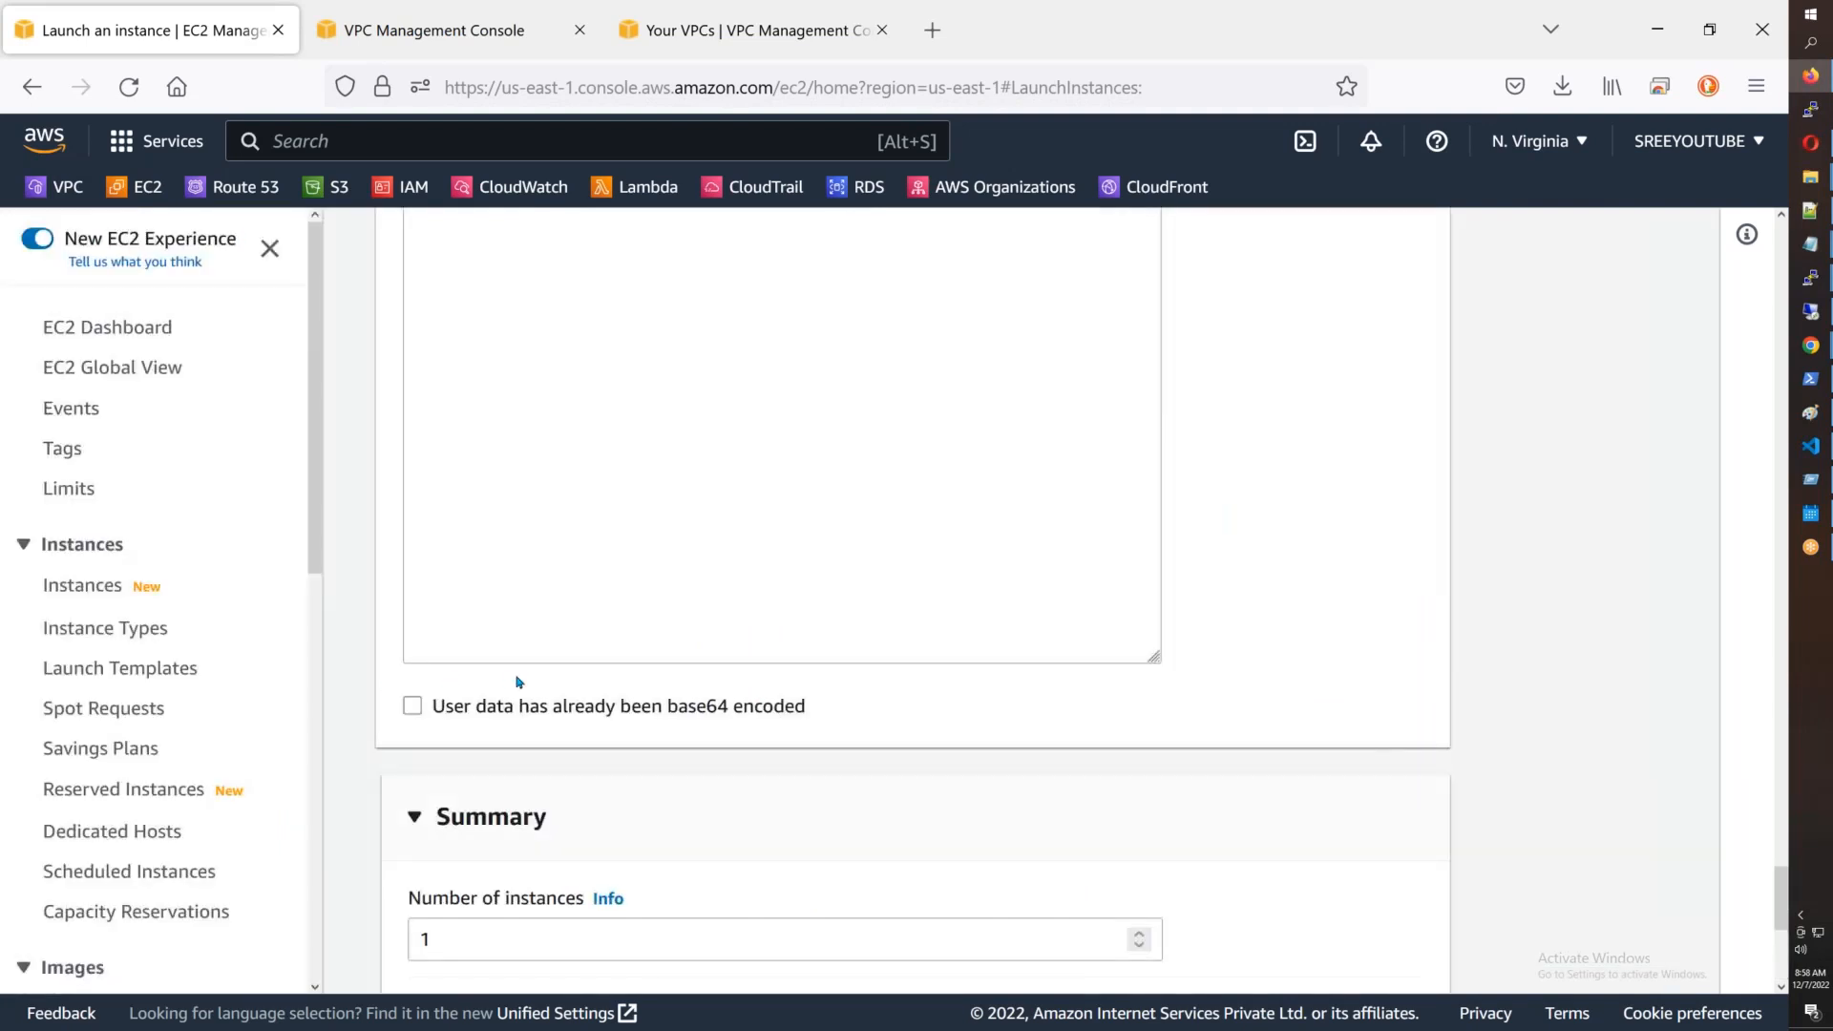
pyautogui.scroll(5, 516, 678)
pyautogui.click(524, 811)
pyautogui.hotkey('ctrl', 'v')
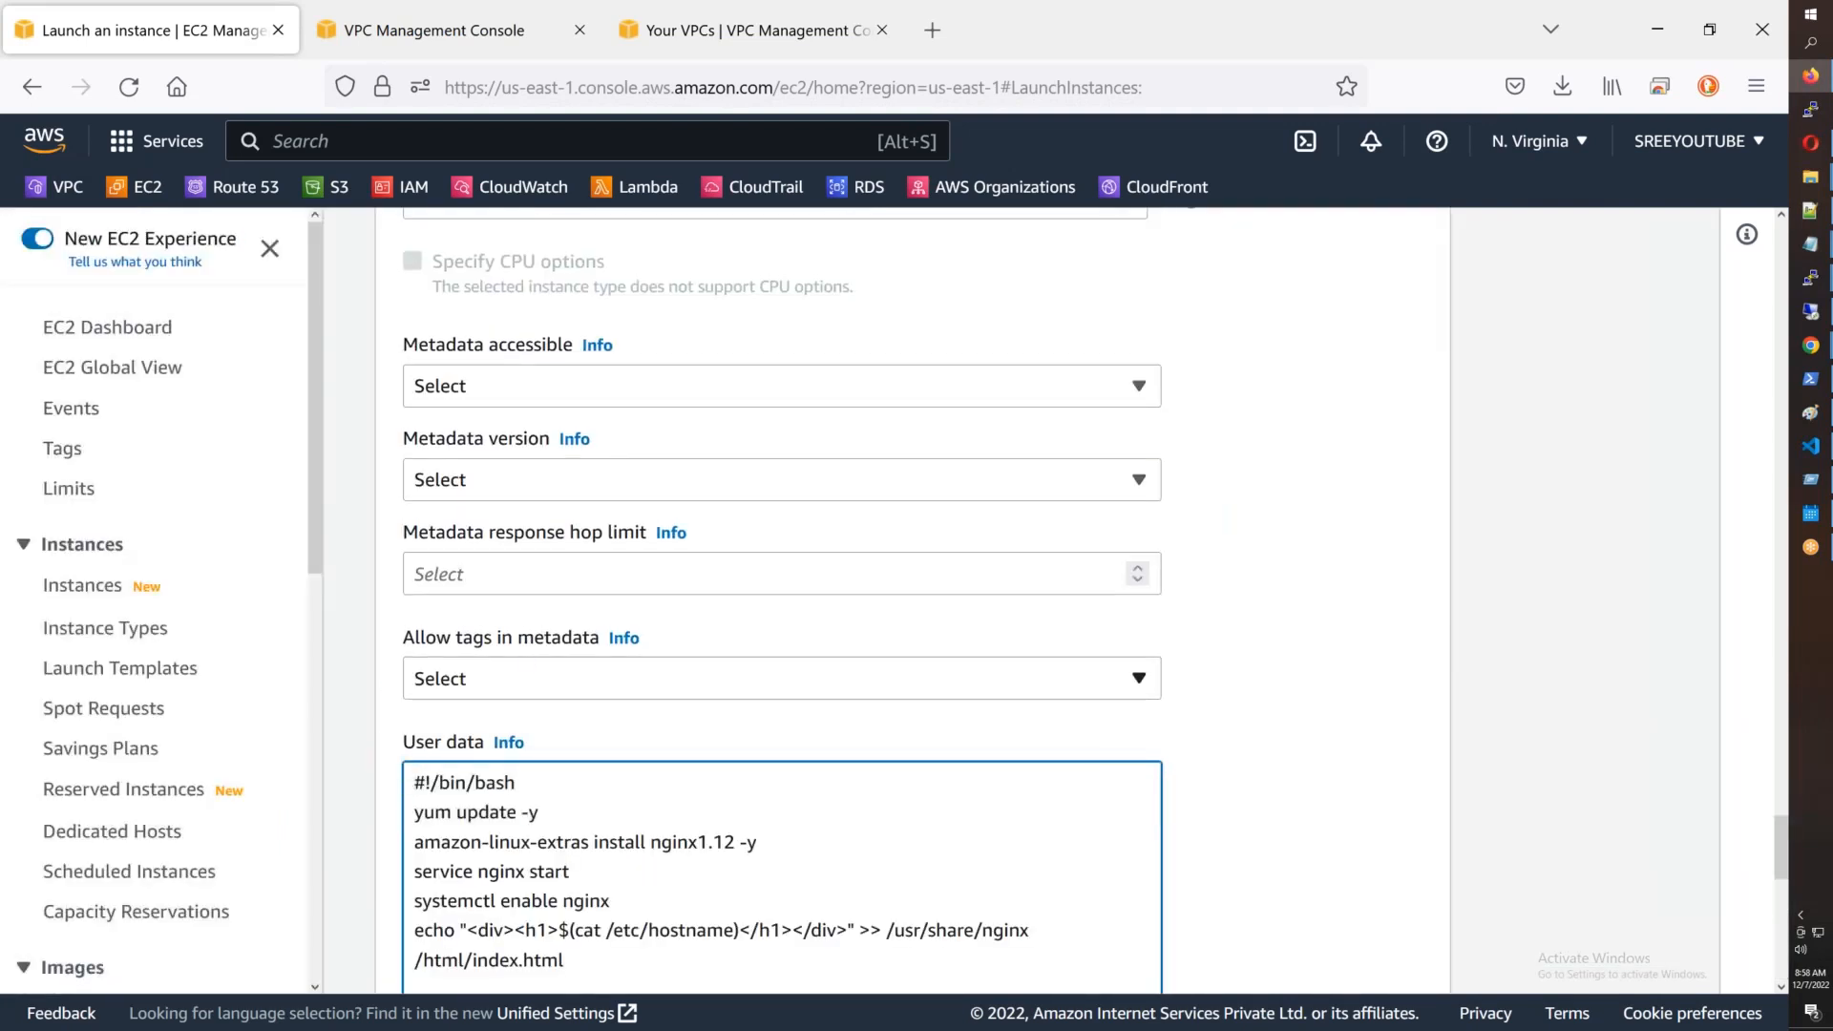
# Step: Replace $(cat /etc/hostname) in the user data script with the instance name AWSB43-Server-1, and launch the instance
pyautogui.scroll(20, 783, 602)
pyautogui.scroll(20, 534, 583)
pyautogui.scroll(10, 536, 428)
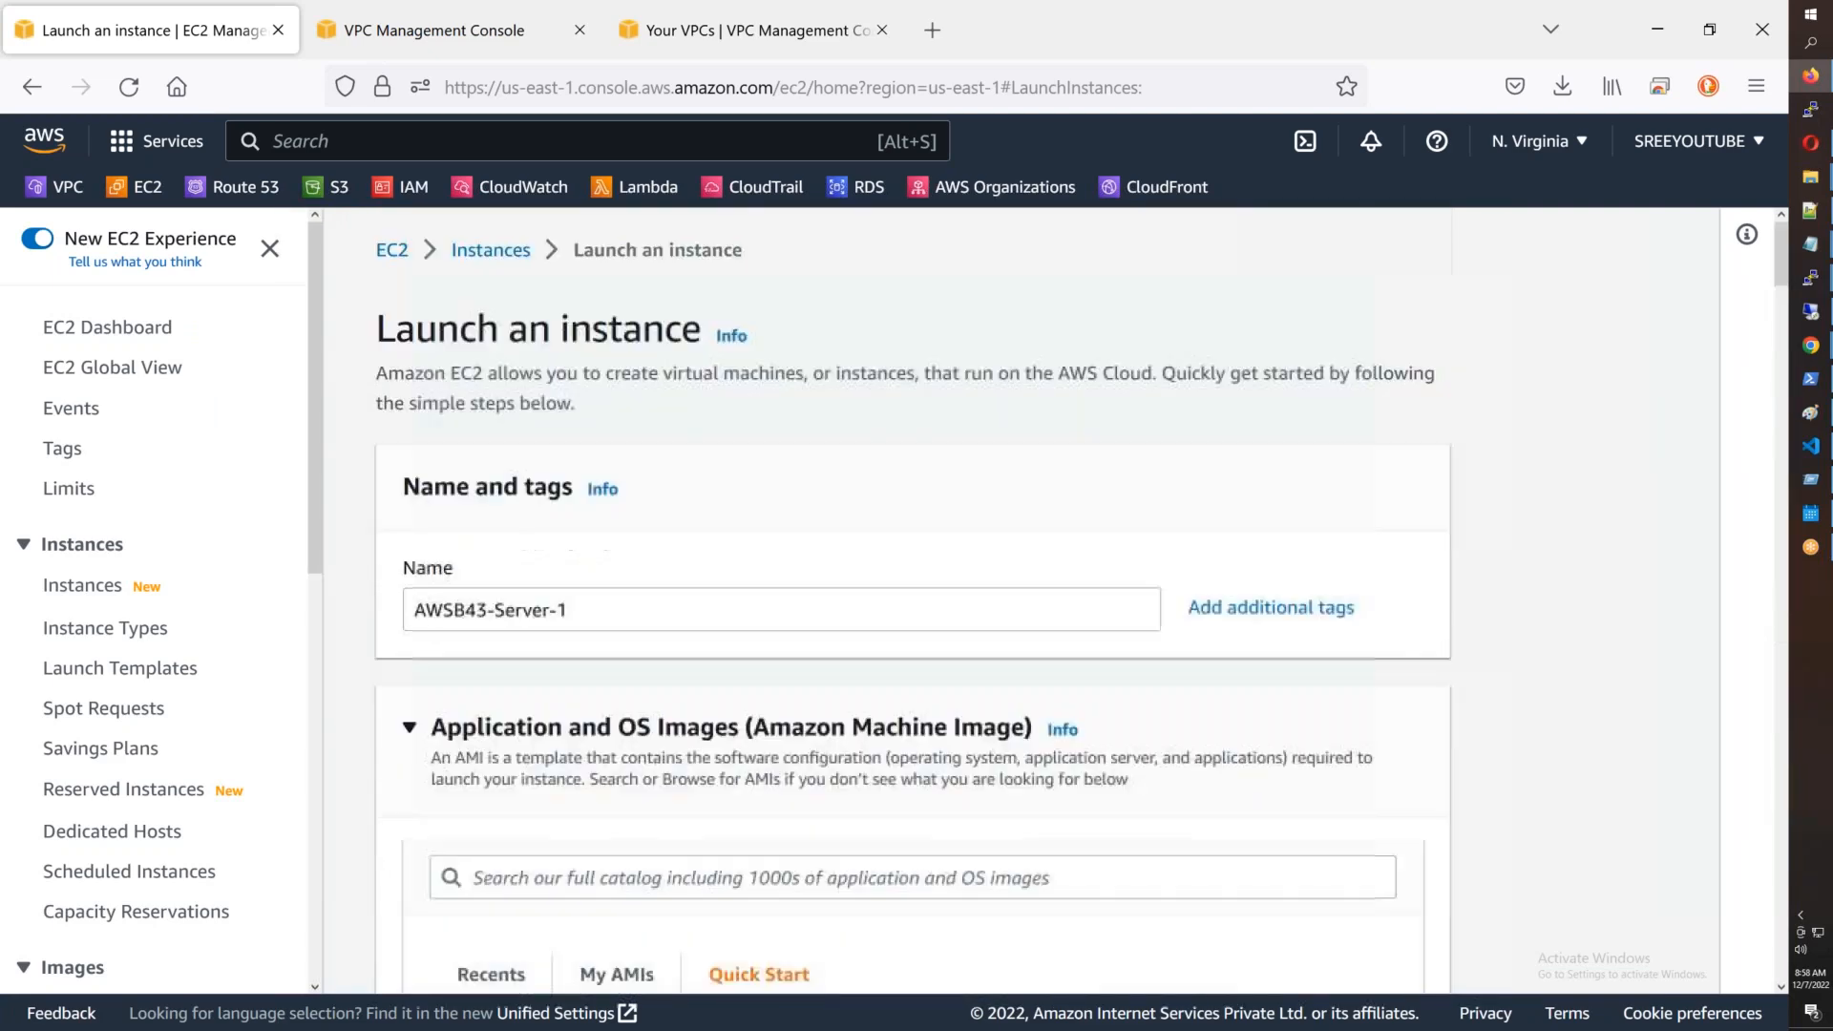
pyautogui.moveTo(576, 611); pyautogui.dragTo(382, 620)
pyautogui.hotkey('ctrl', 'c')
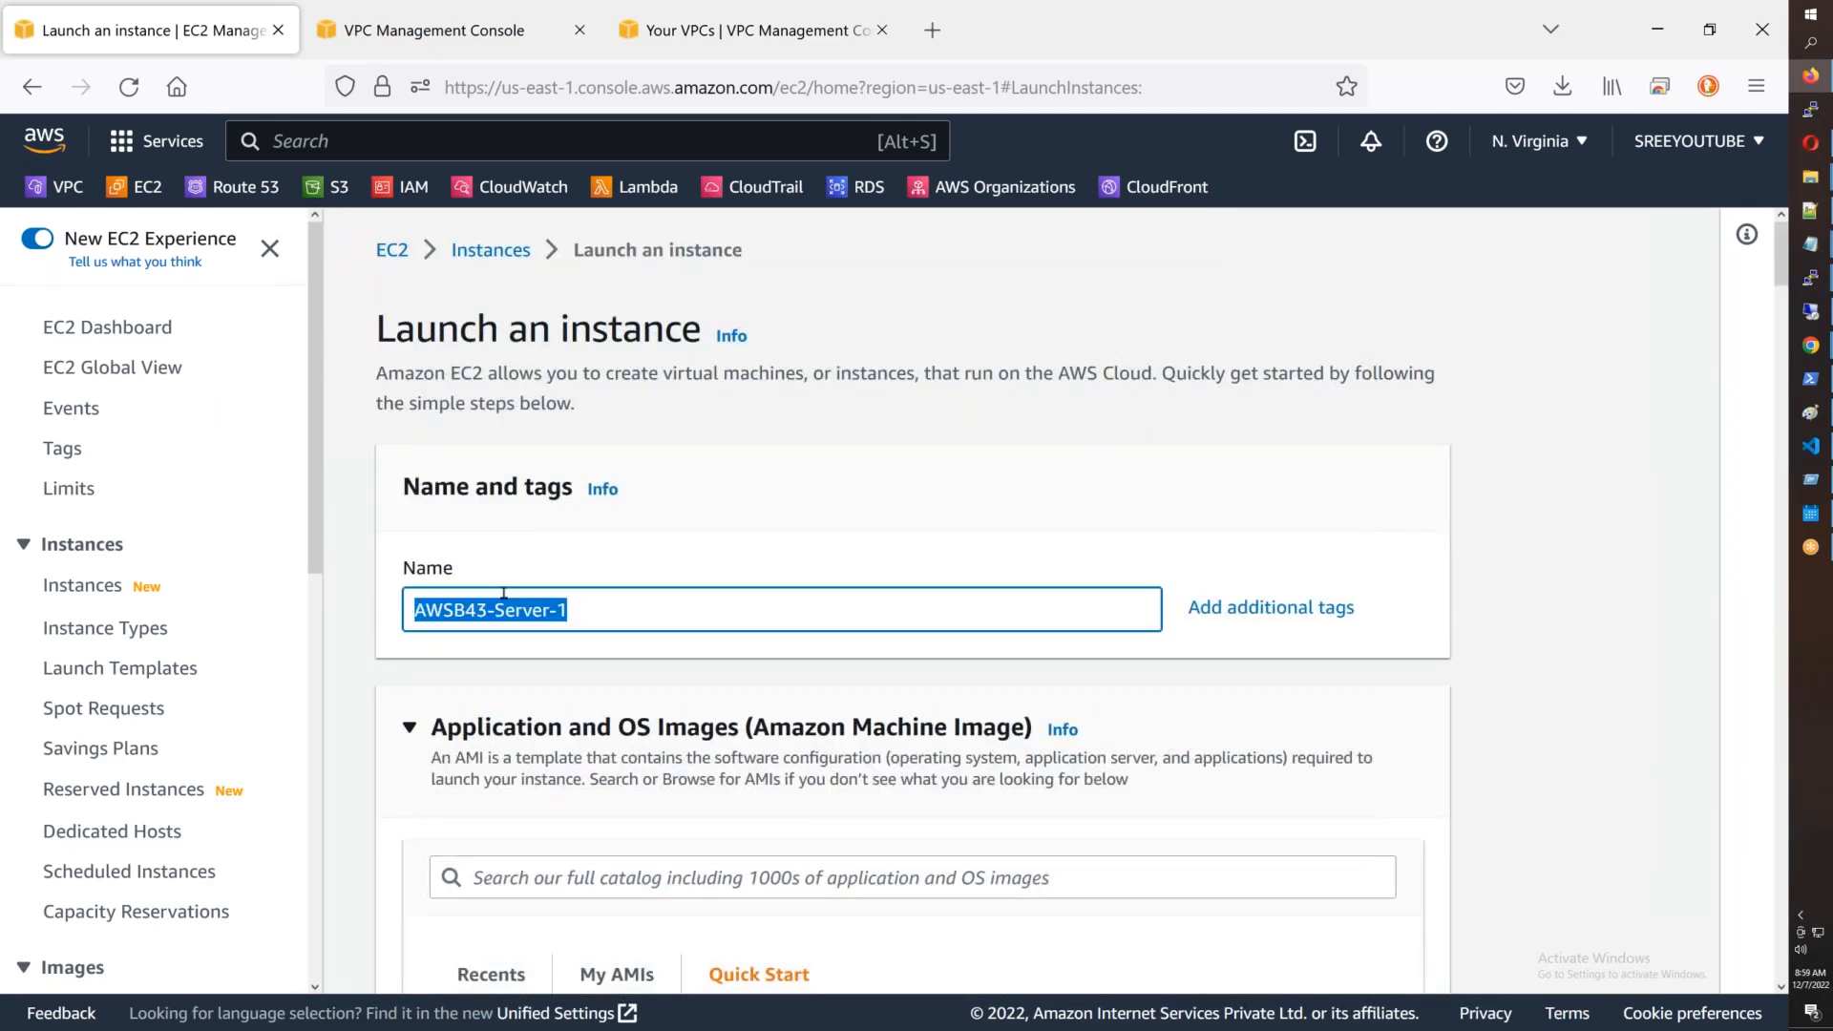
pyautogui.scroll(-20, 437, 434)
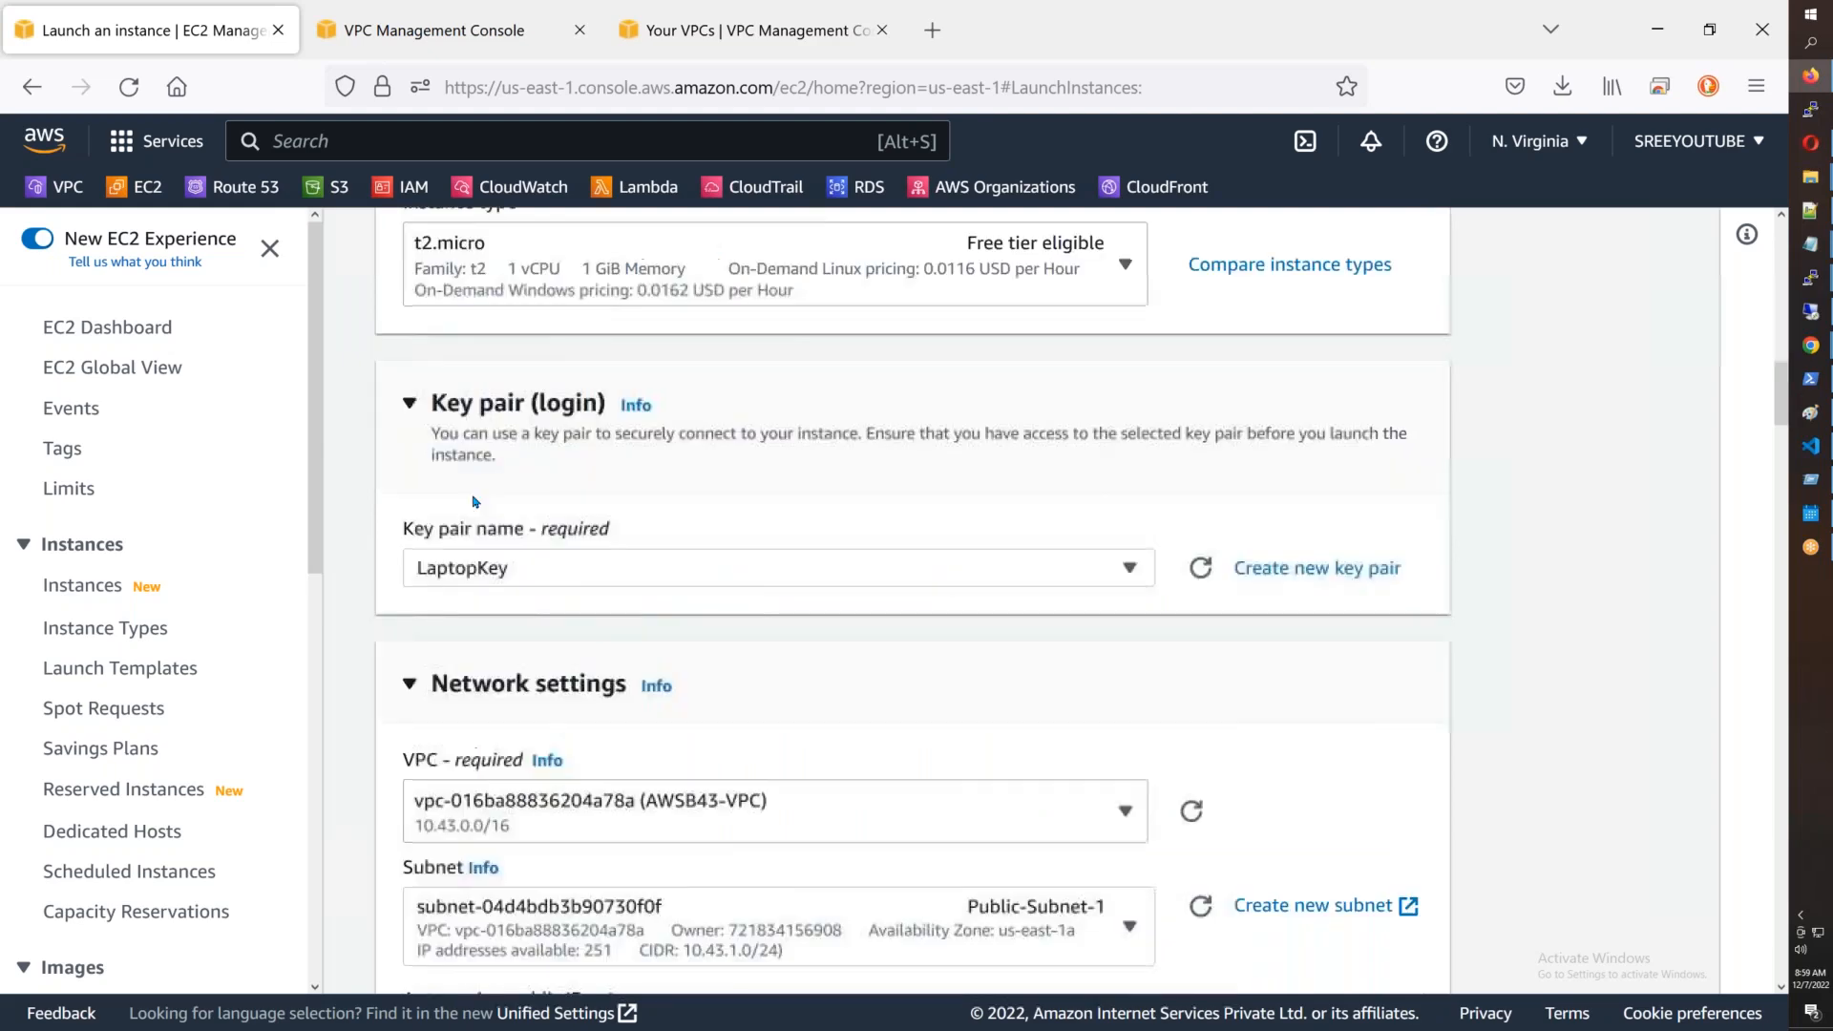
pyautogui.scroll(-15, 552, 478)
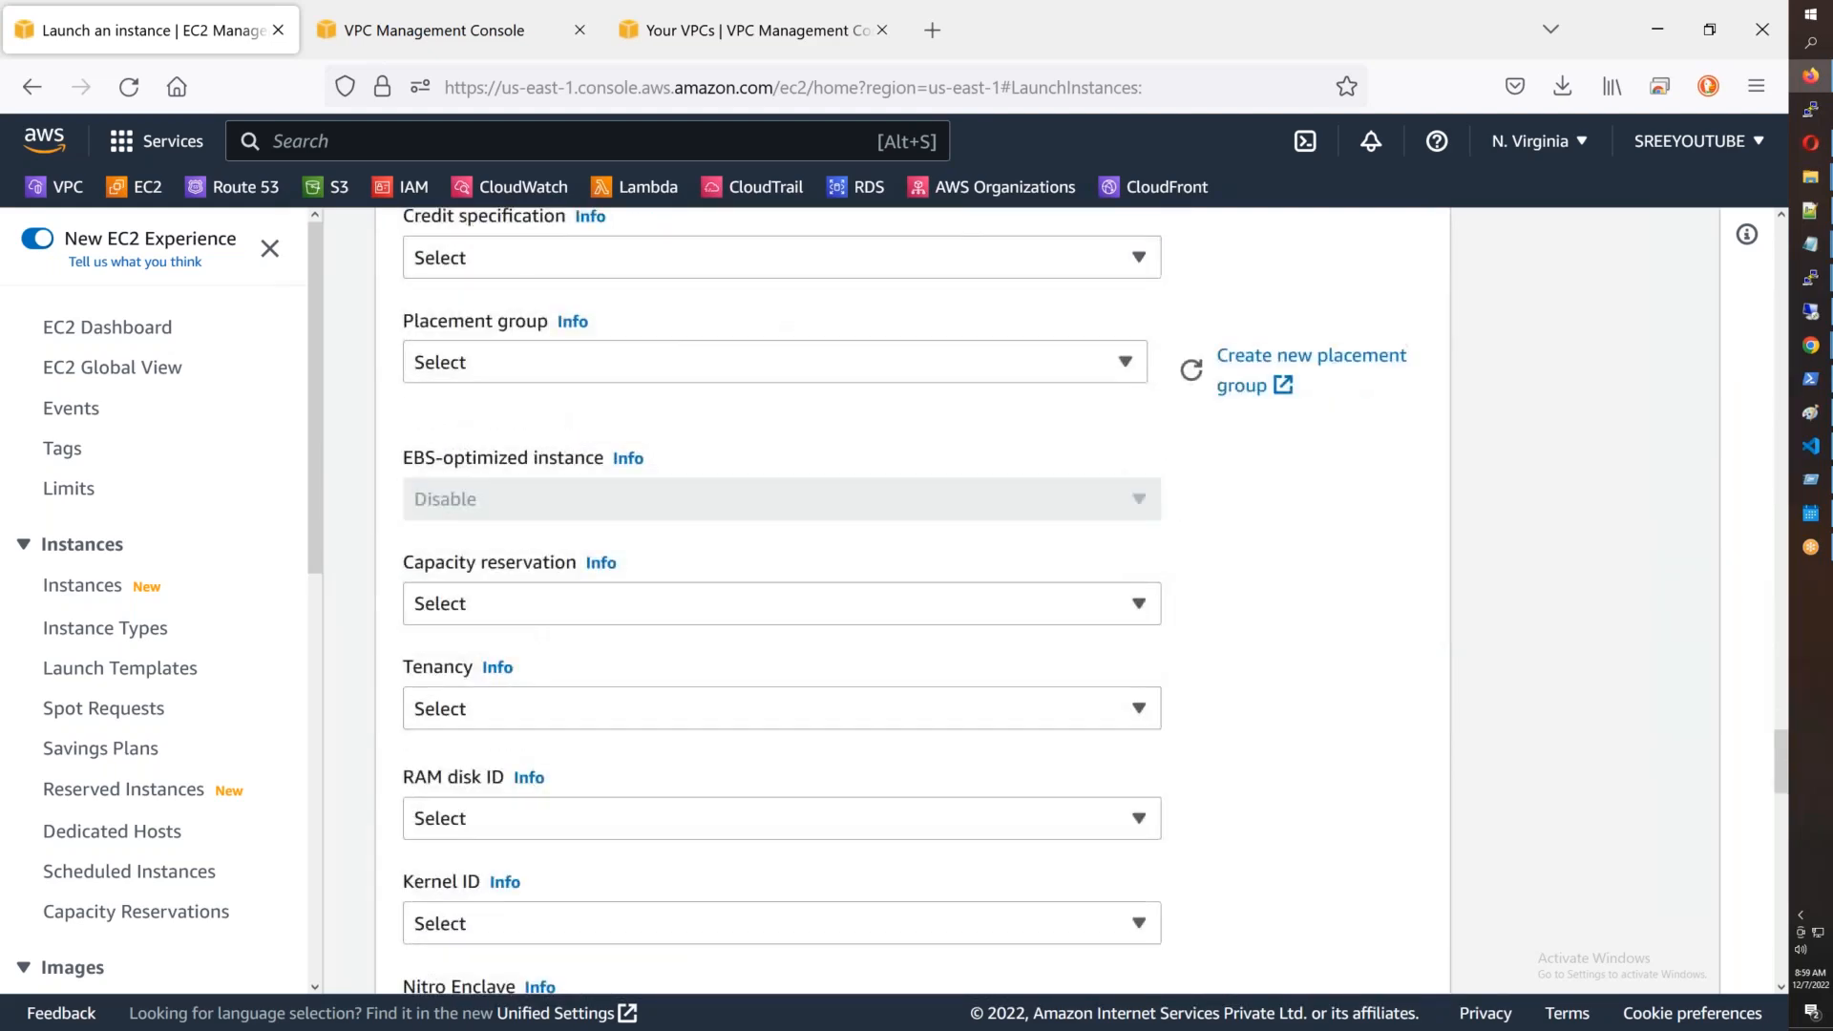
pyautogui.scroll(3, 552, 478)
pyautogui.moveTo(740, 616); pyautogui.dragTo(563, 616)
pyautogui.hotkey('ctrl', 'v')
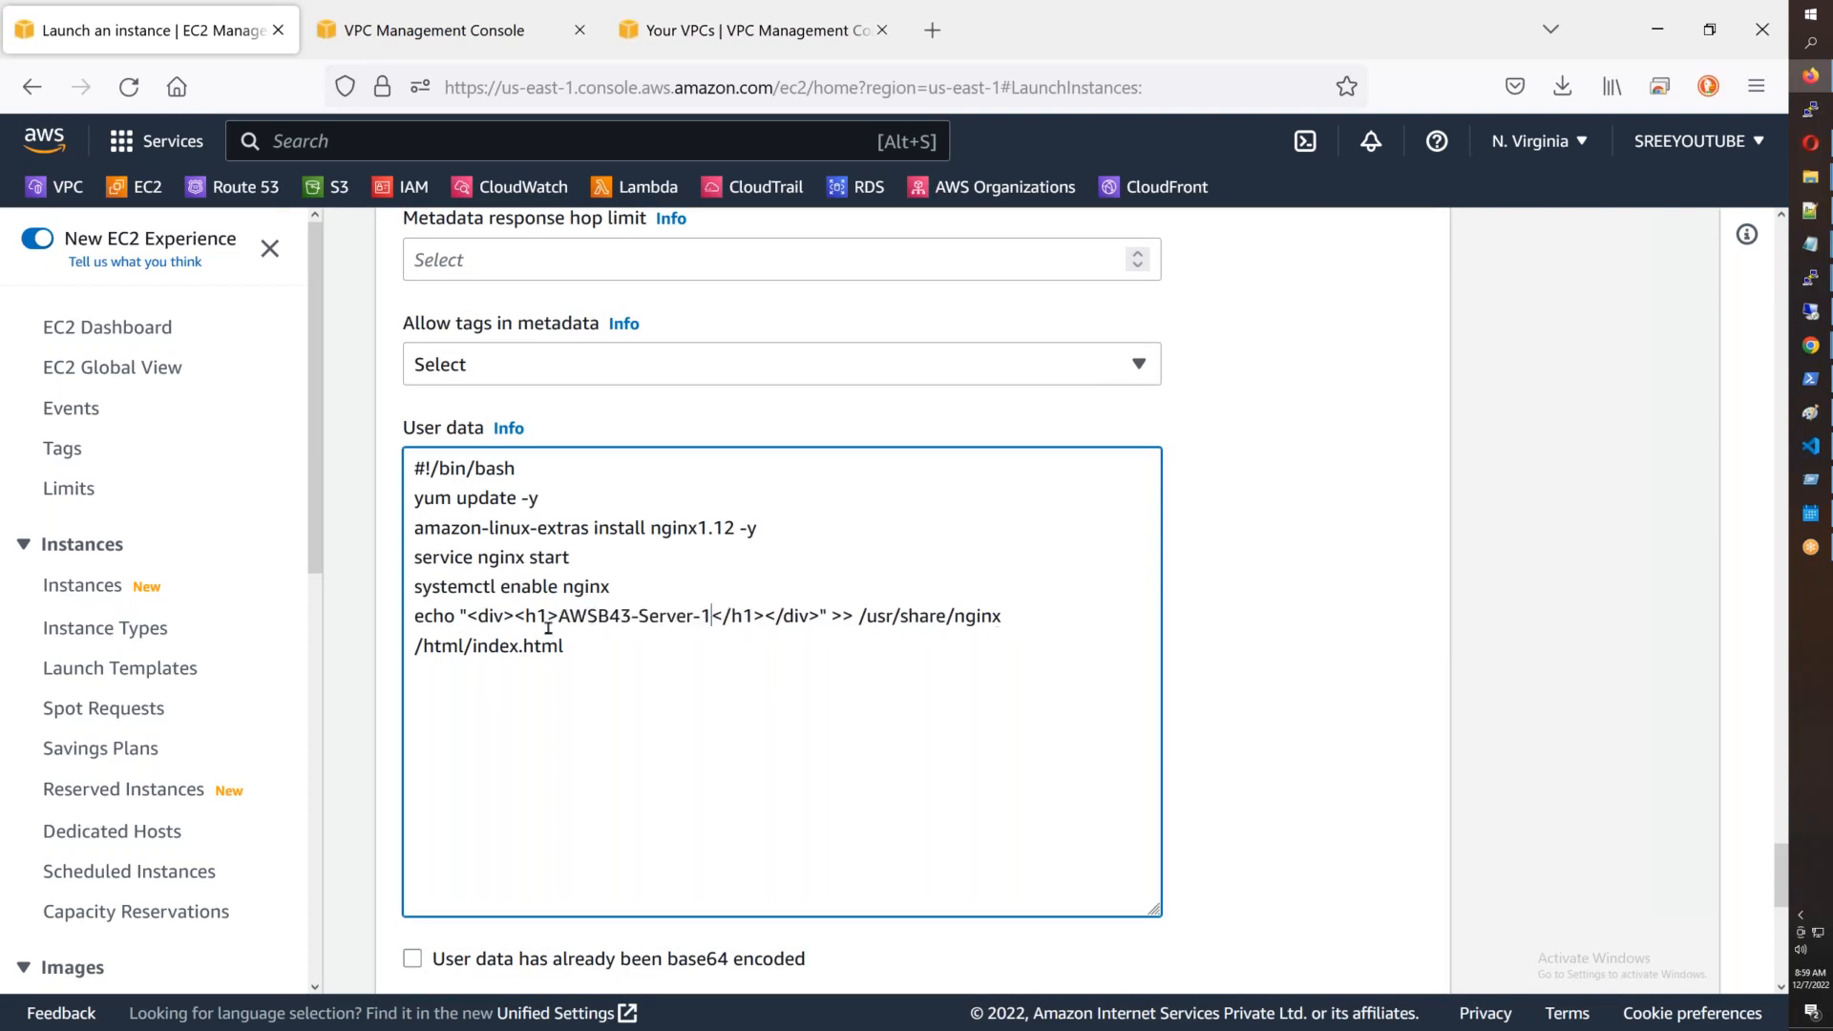
pyautogui.scroll(-5, 498, 720)
pyautogui.click(271, 247)
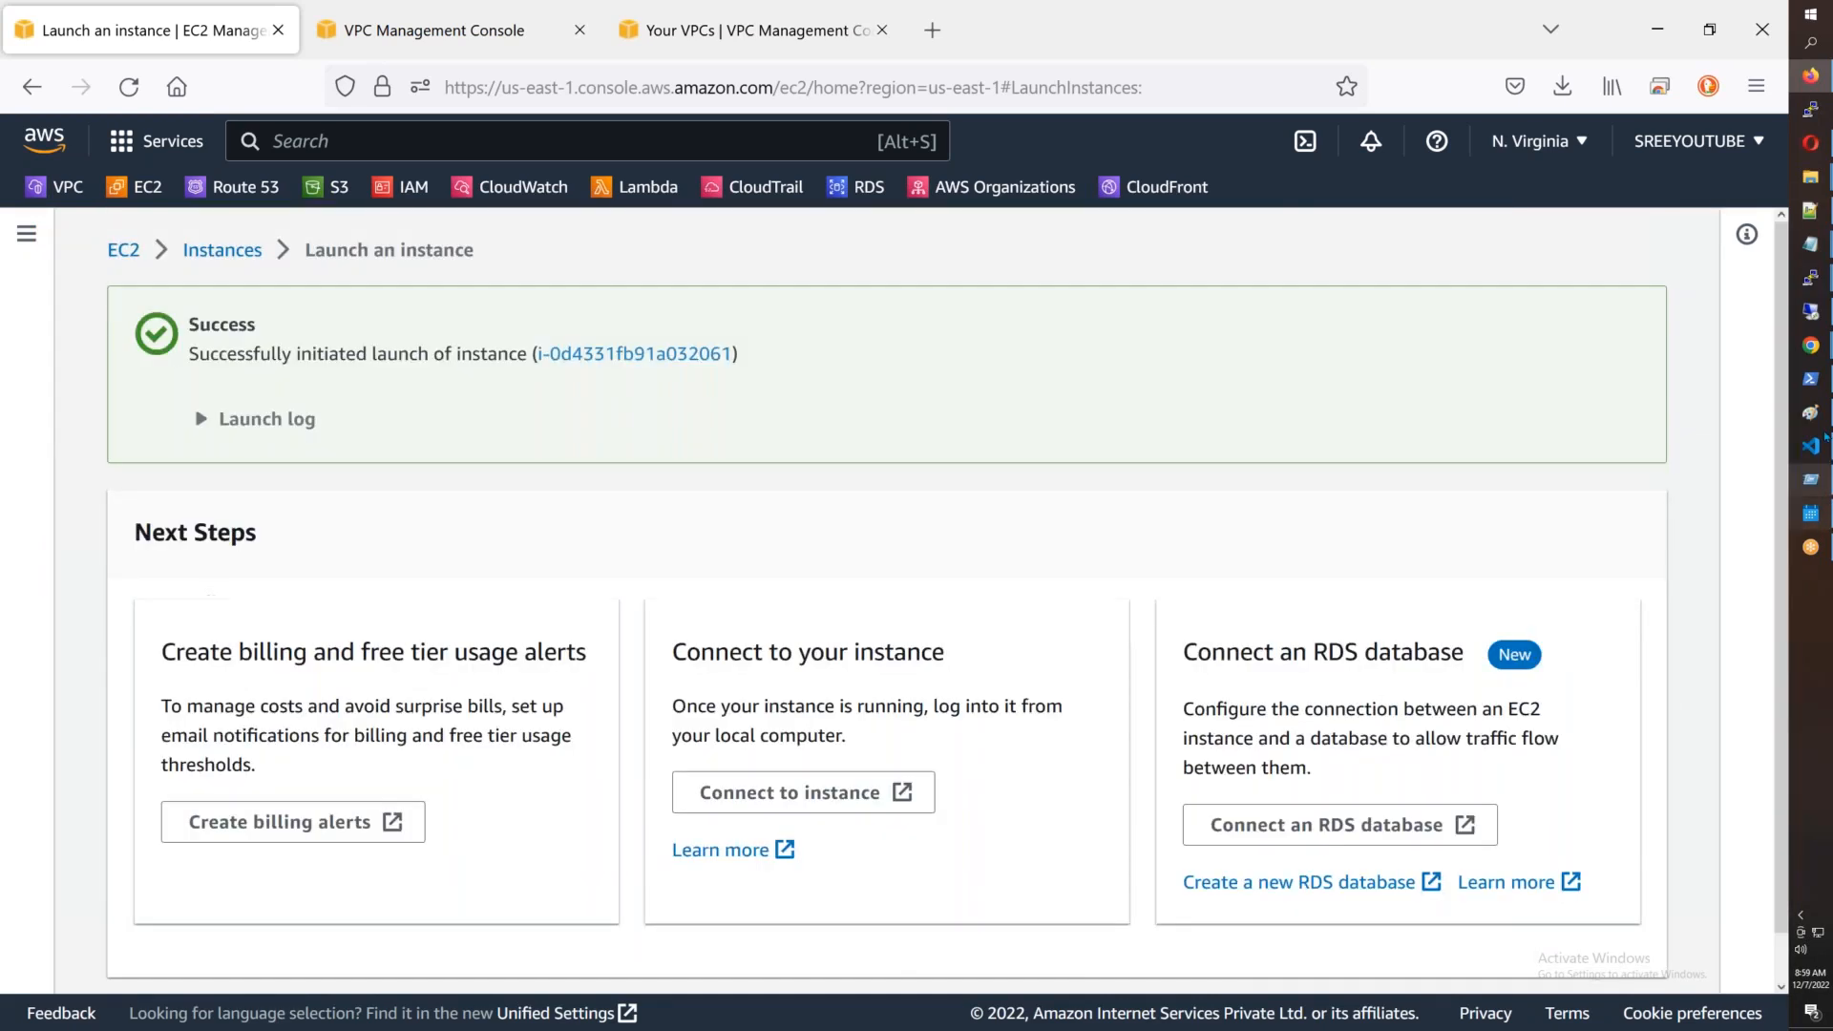
# Step: Switch to Paint, draw a trial line across the 10.43.1.100 box in the VPC-Peering diagram, and undo it
pyautogui.click(1810, 413)
pyautogui.click(503, 319)
pyautogui.moveTo(503, 319)
pyautogui.mouseDown()
pyautogui.moveTo(659, 286)
pyautogui.moveTo(664, 324)
pyautogui.mouseUp()
pyautogui.hotkey('ctrl', 'z')
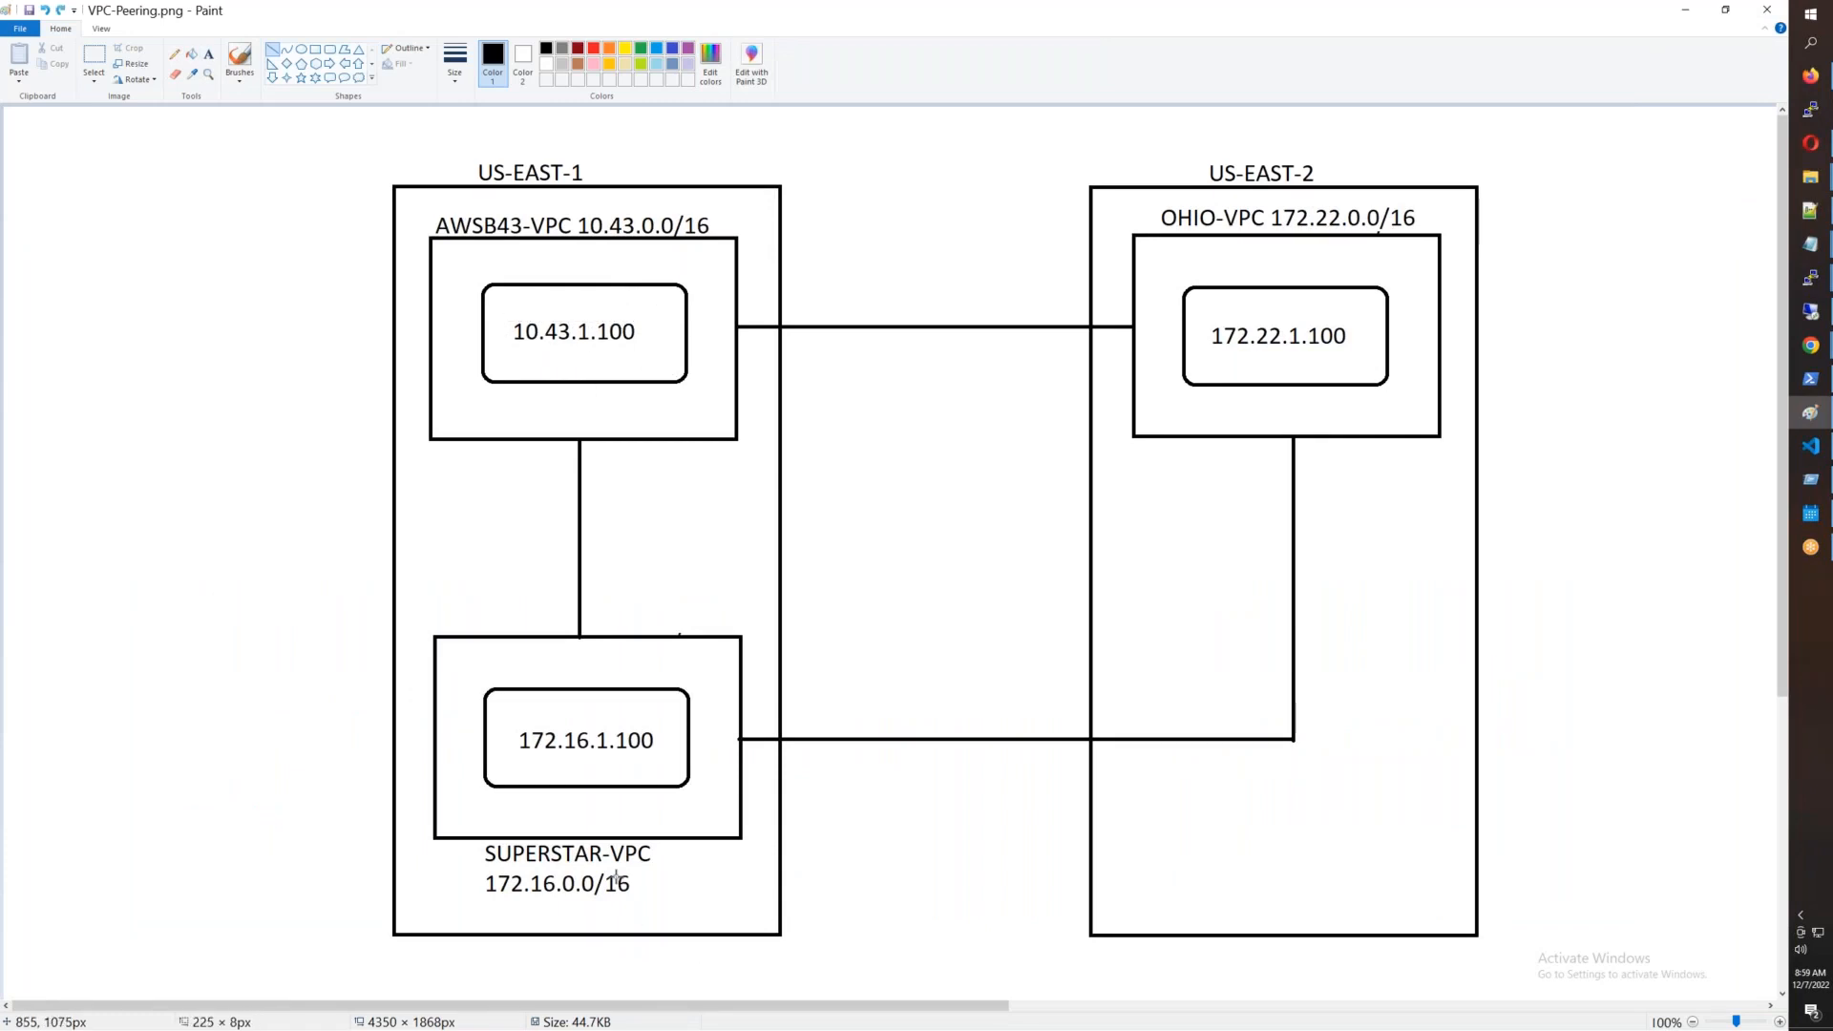
pyautogui.hotkey('alt', 'Tab')
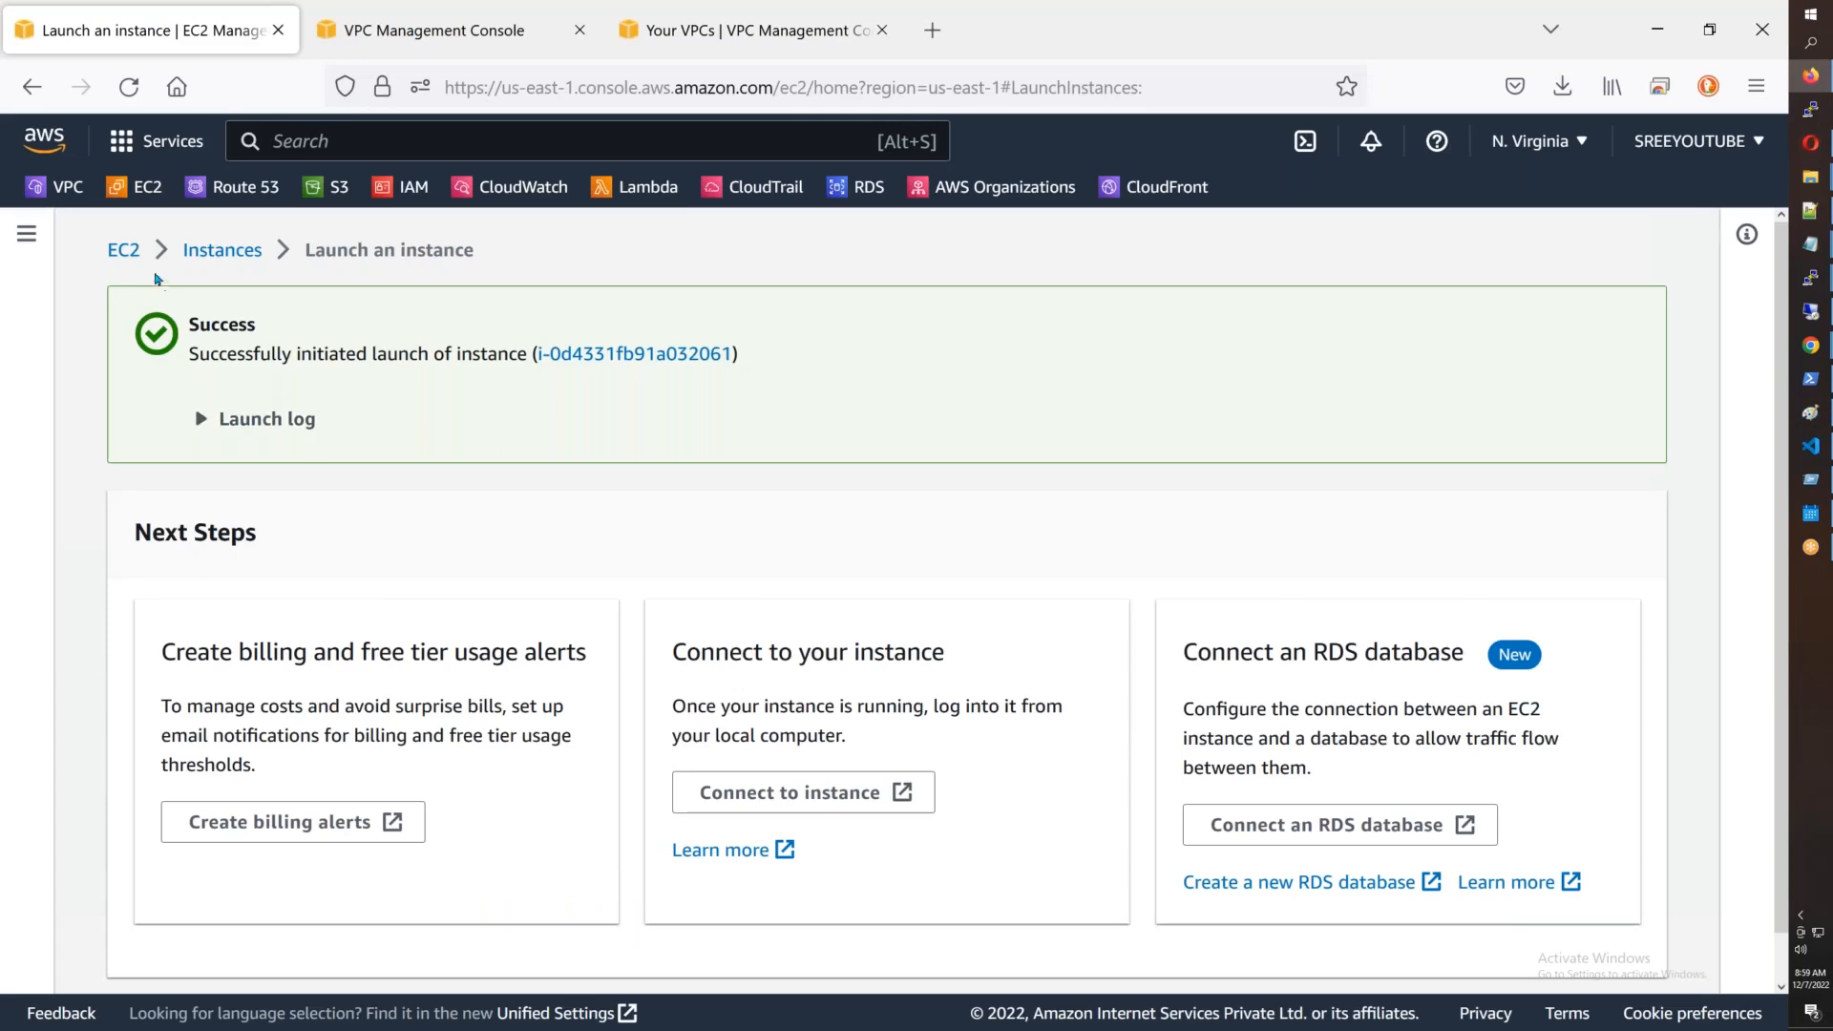
# Step: Open the EC2 instances list in the browser and clear its running-state filter
pyautogui.click(136, 258)
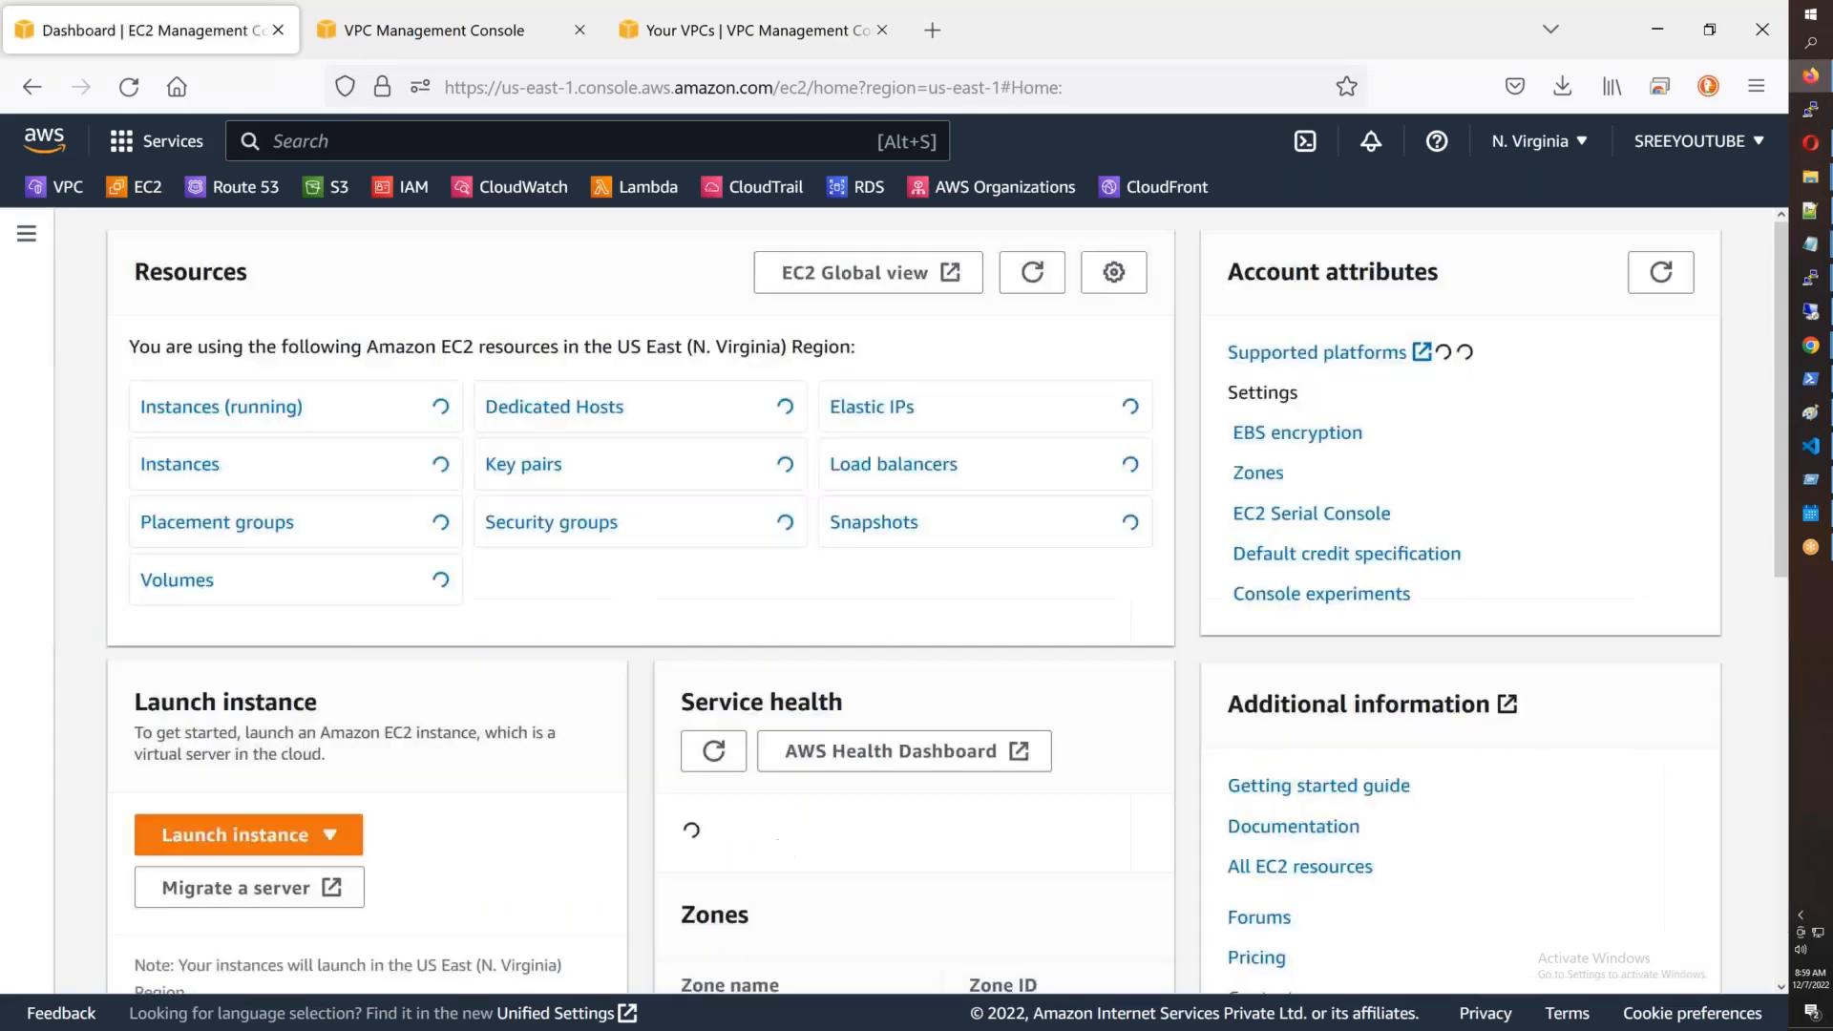
pyautogui.click(244, 408)
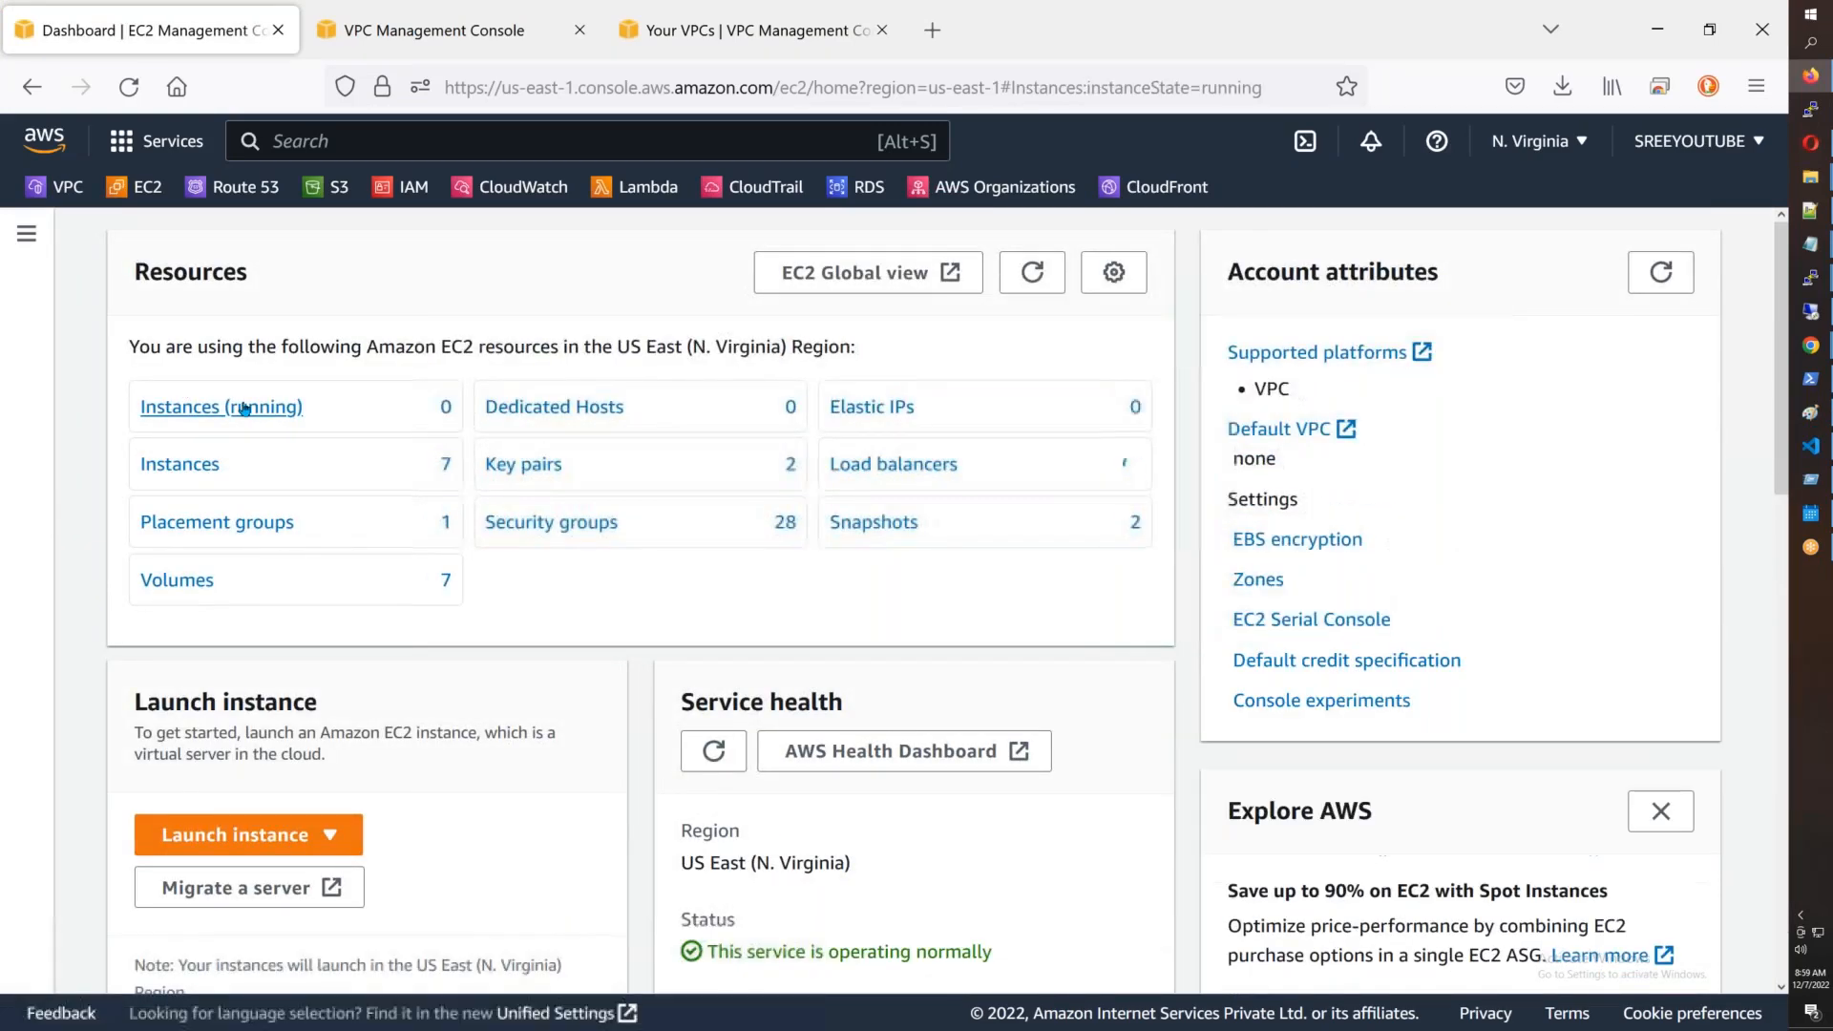
pyautogui.click(336, 335)
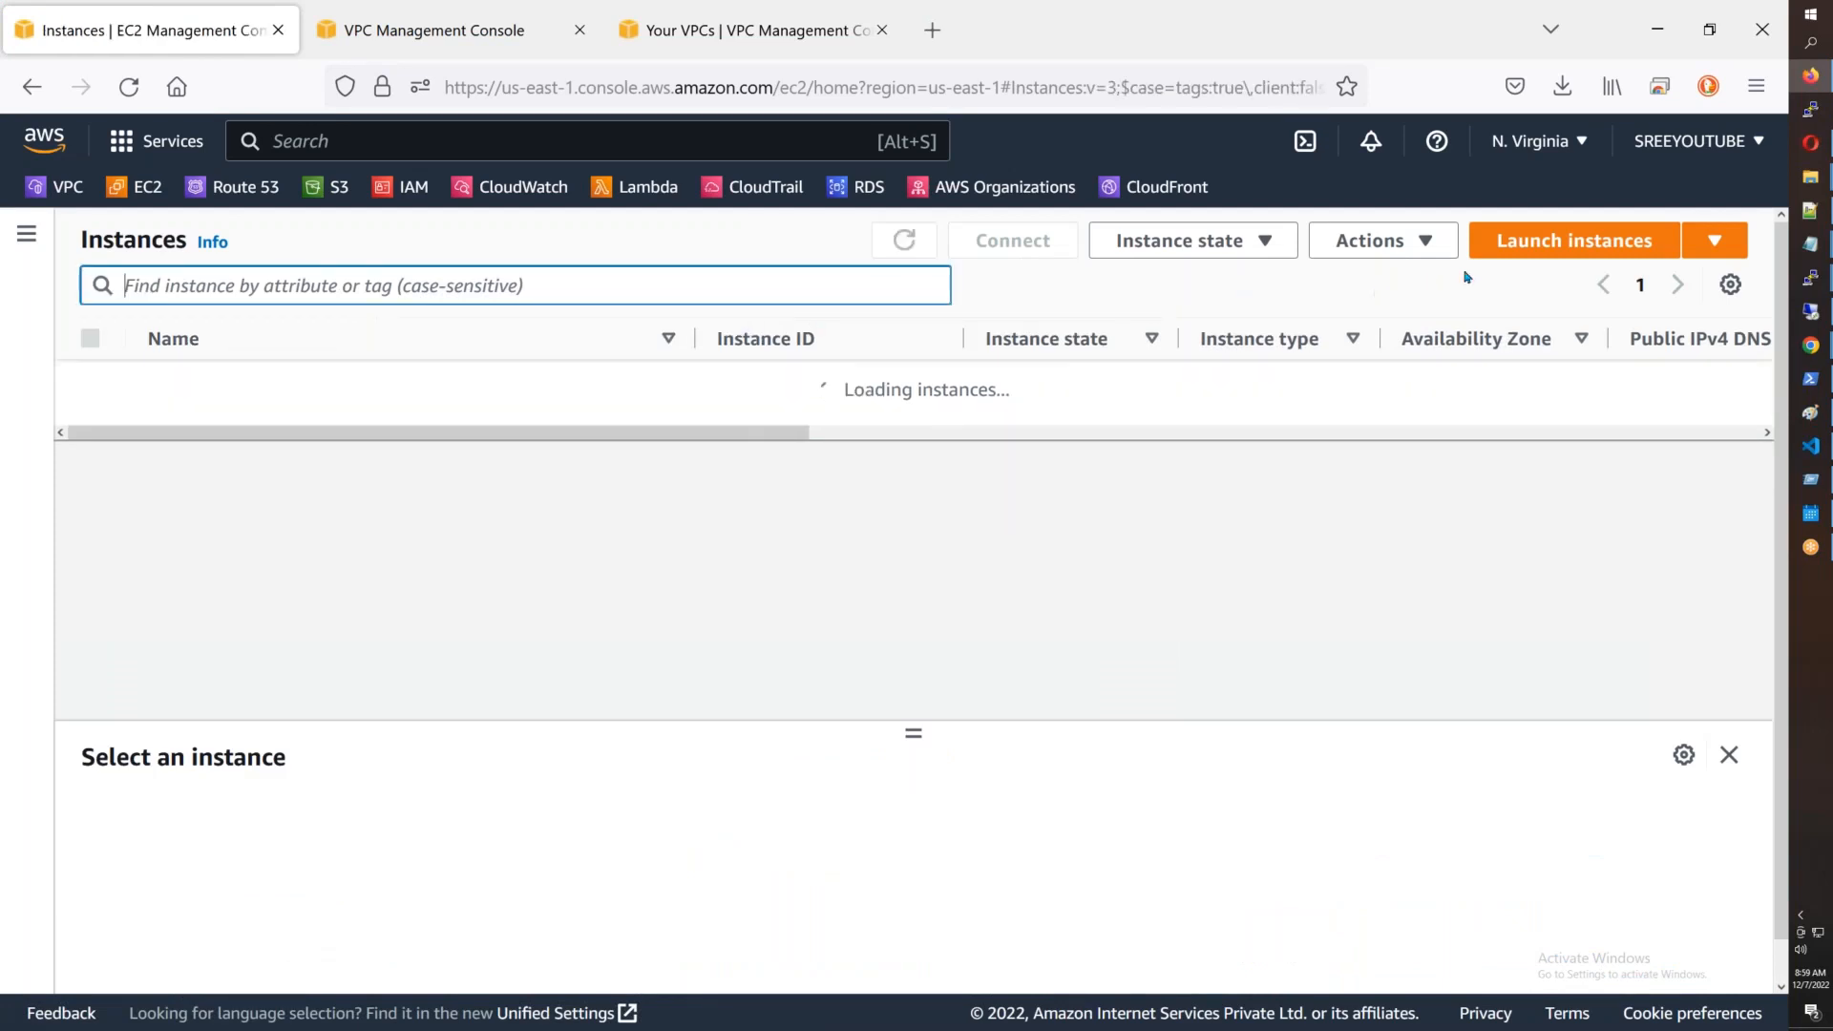
# Step: Start launching another instance and name it SUPERSTAR-Server-1
pyautogui.click(1508, 248)
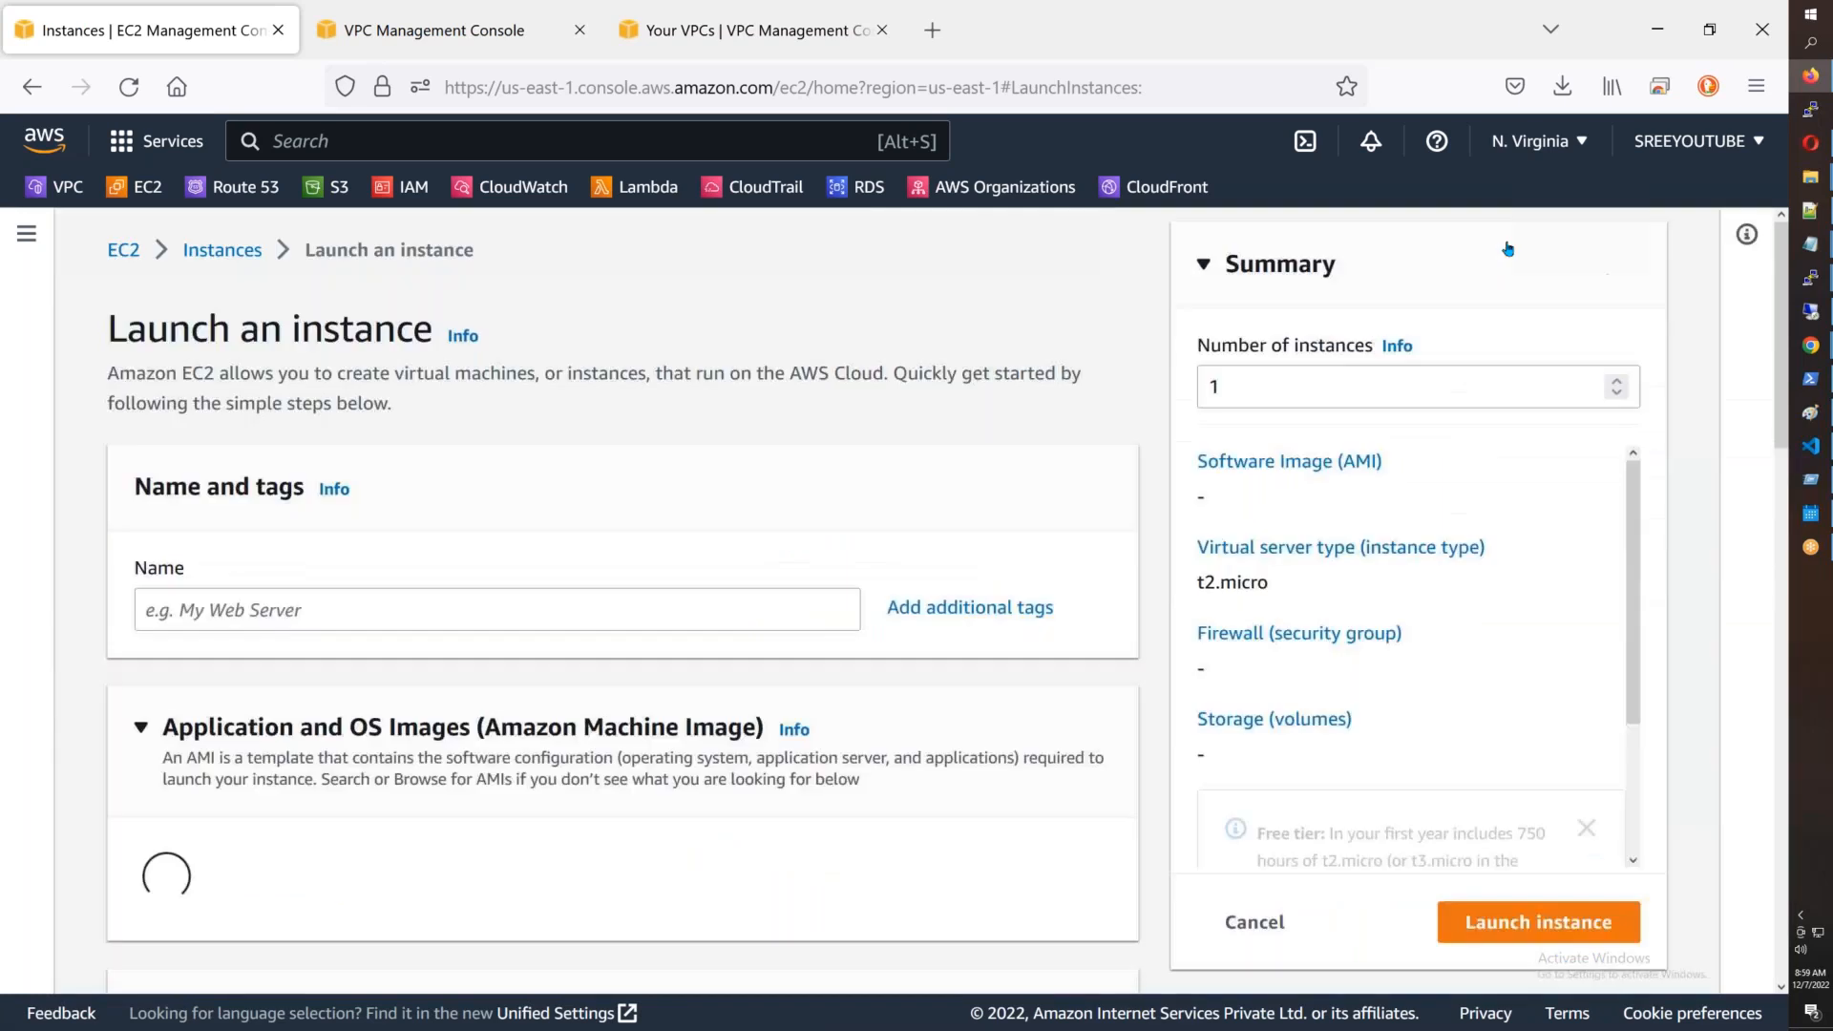
pyautogui.click(215, 616)
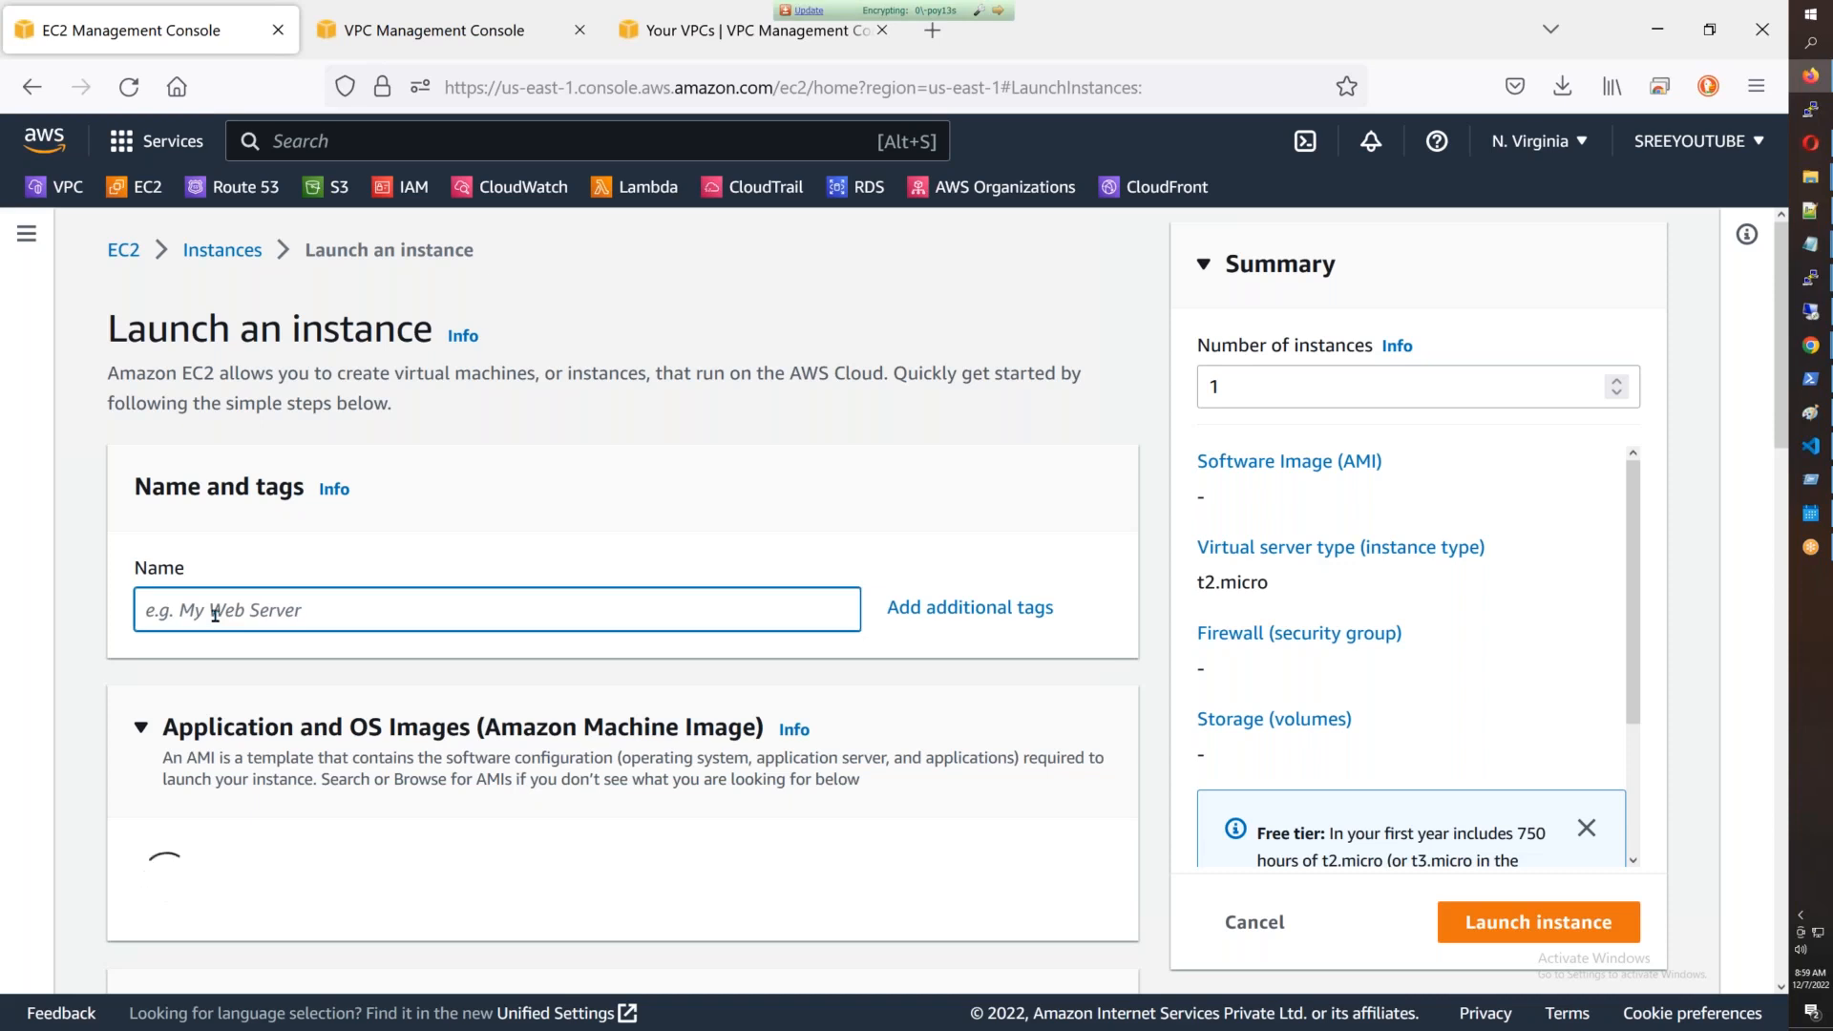
pyautogui.write('SUPERSTAR')
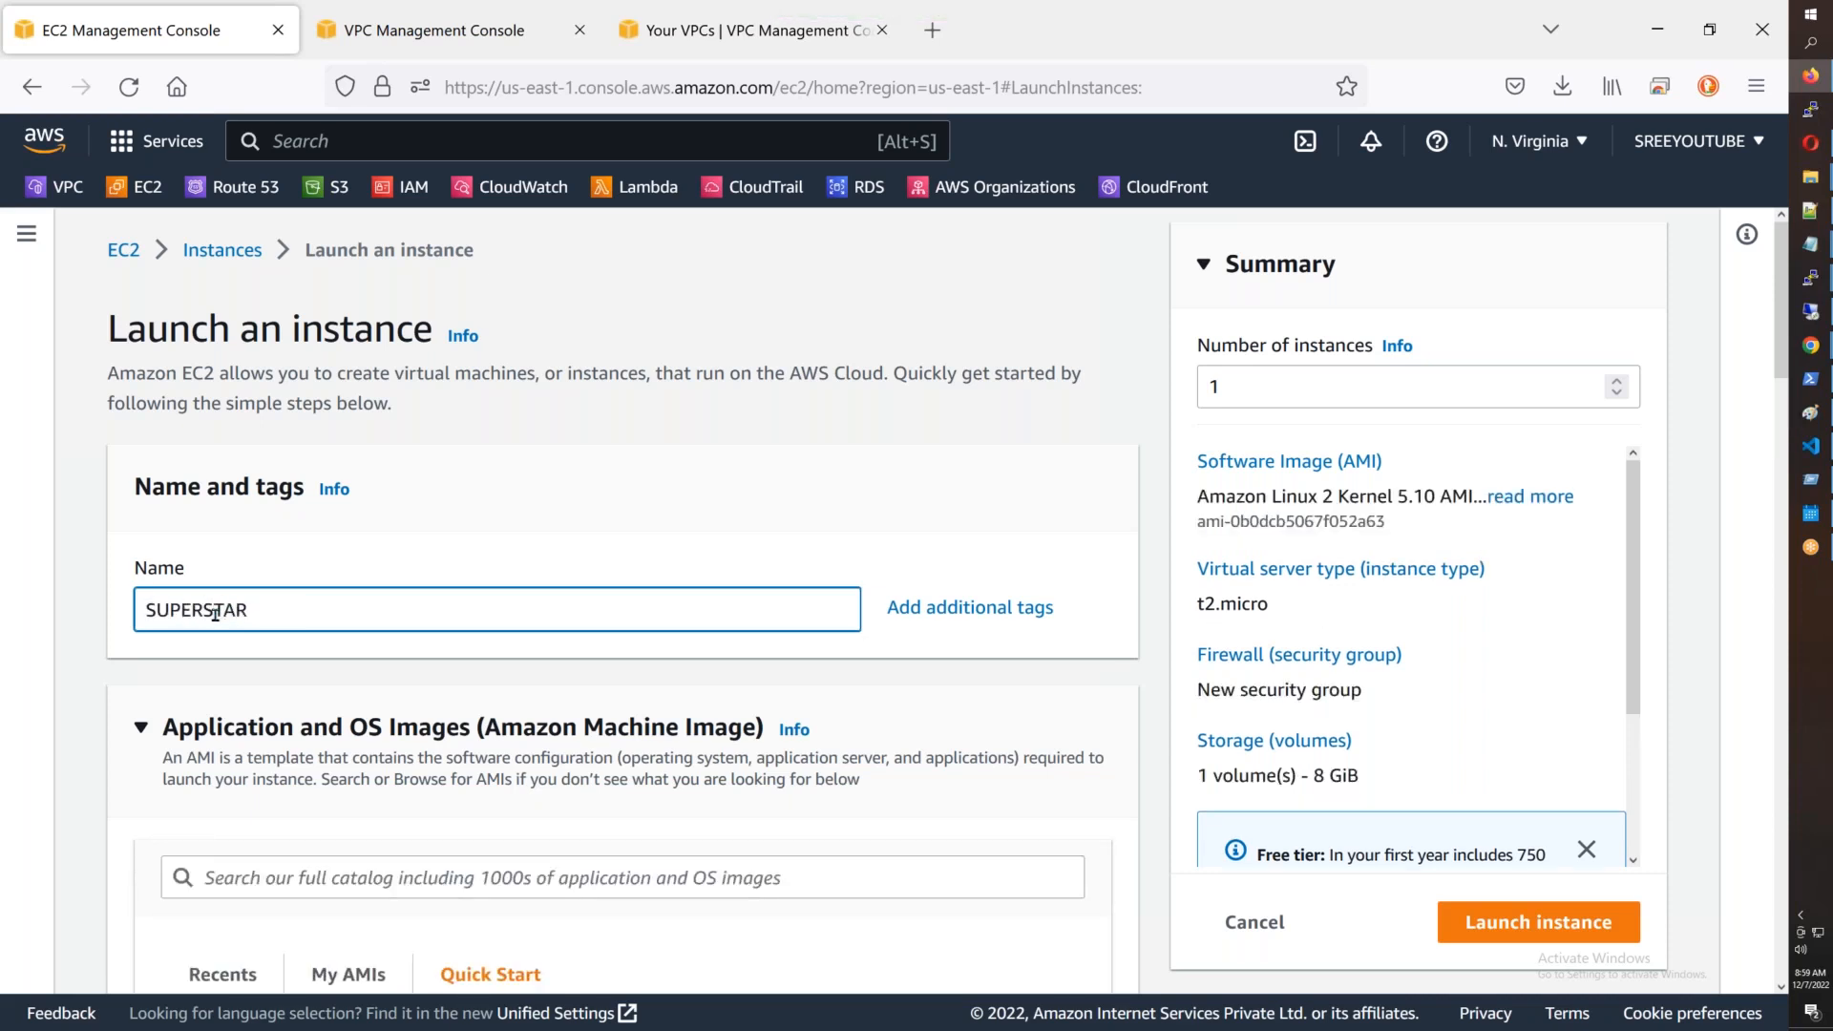
pyautogui.write('-Ser')
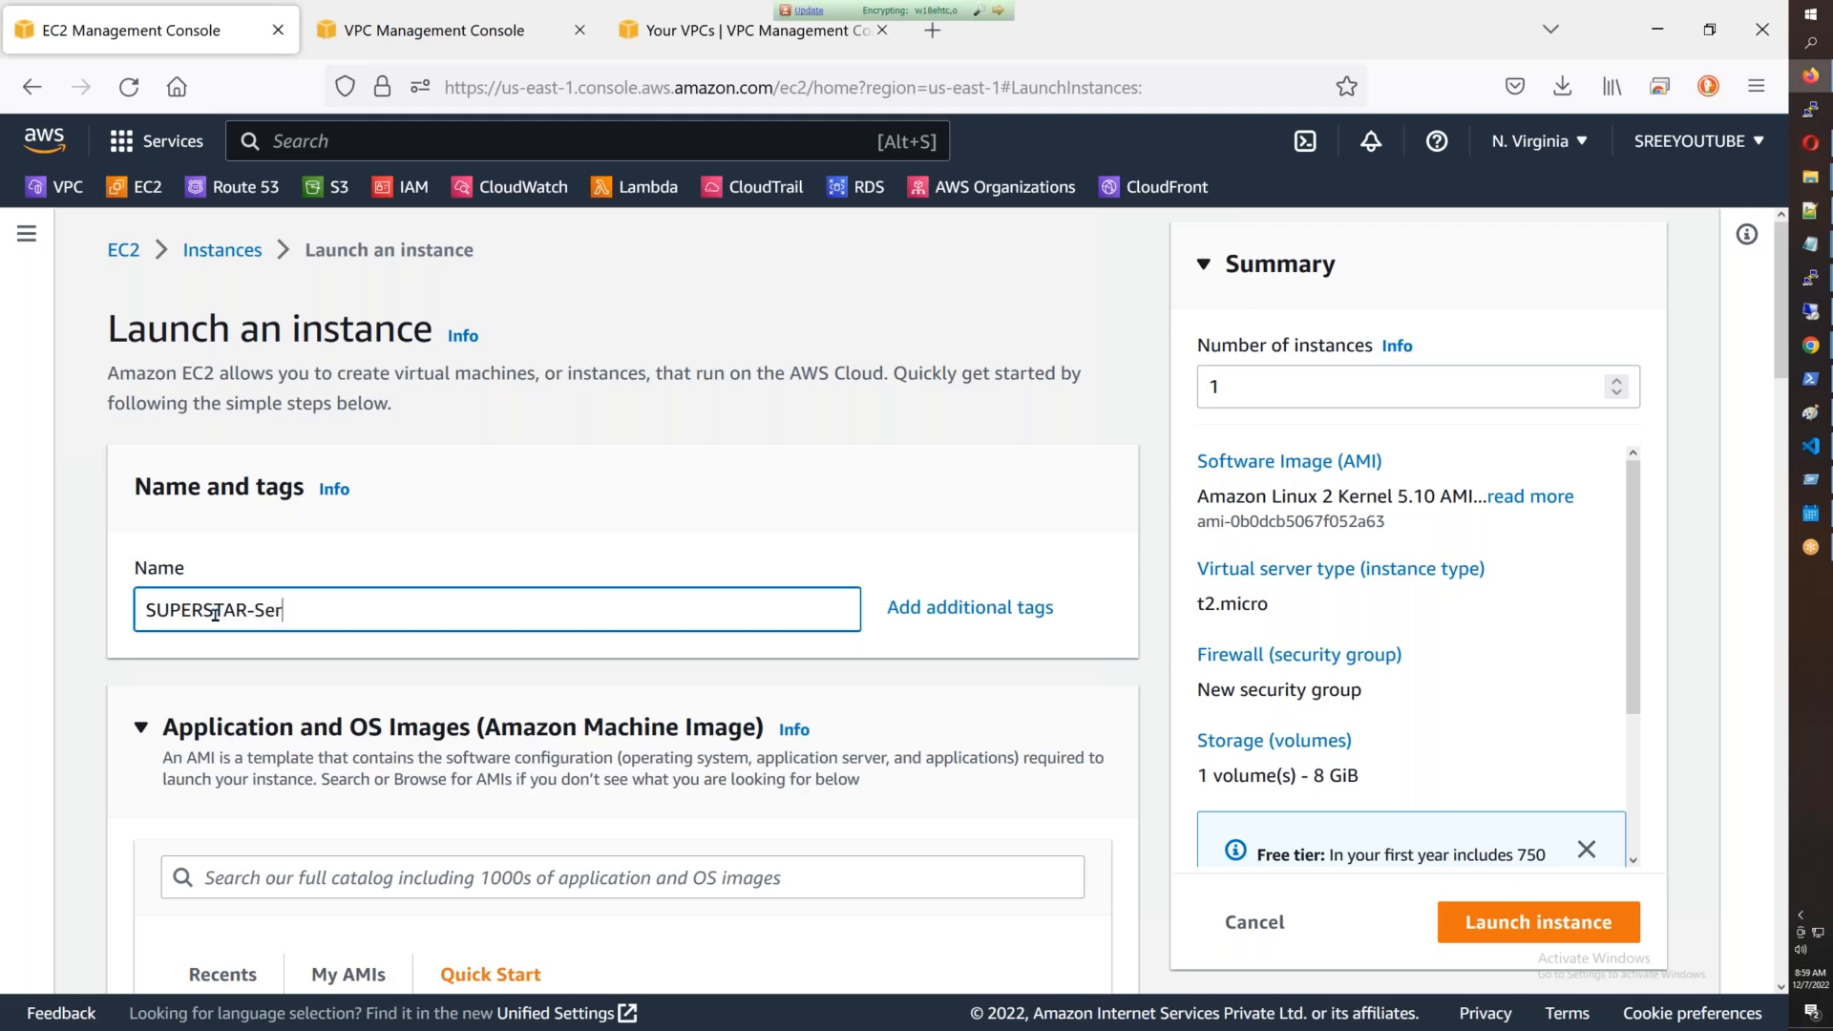
pyautogui.write('ver-1')
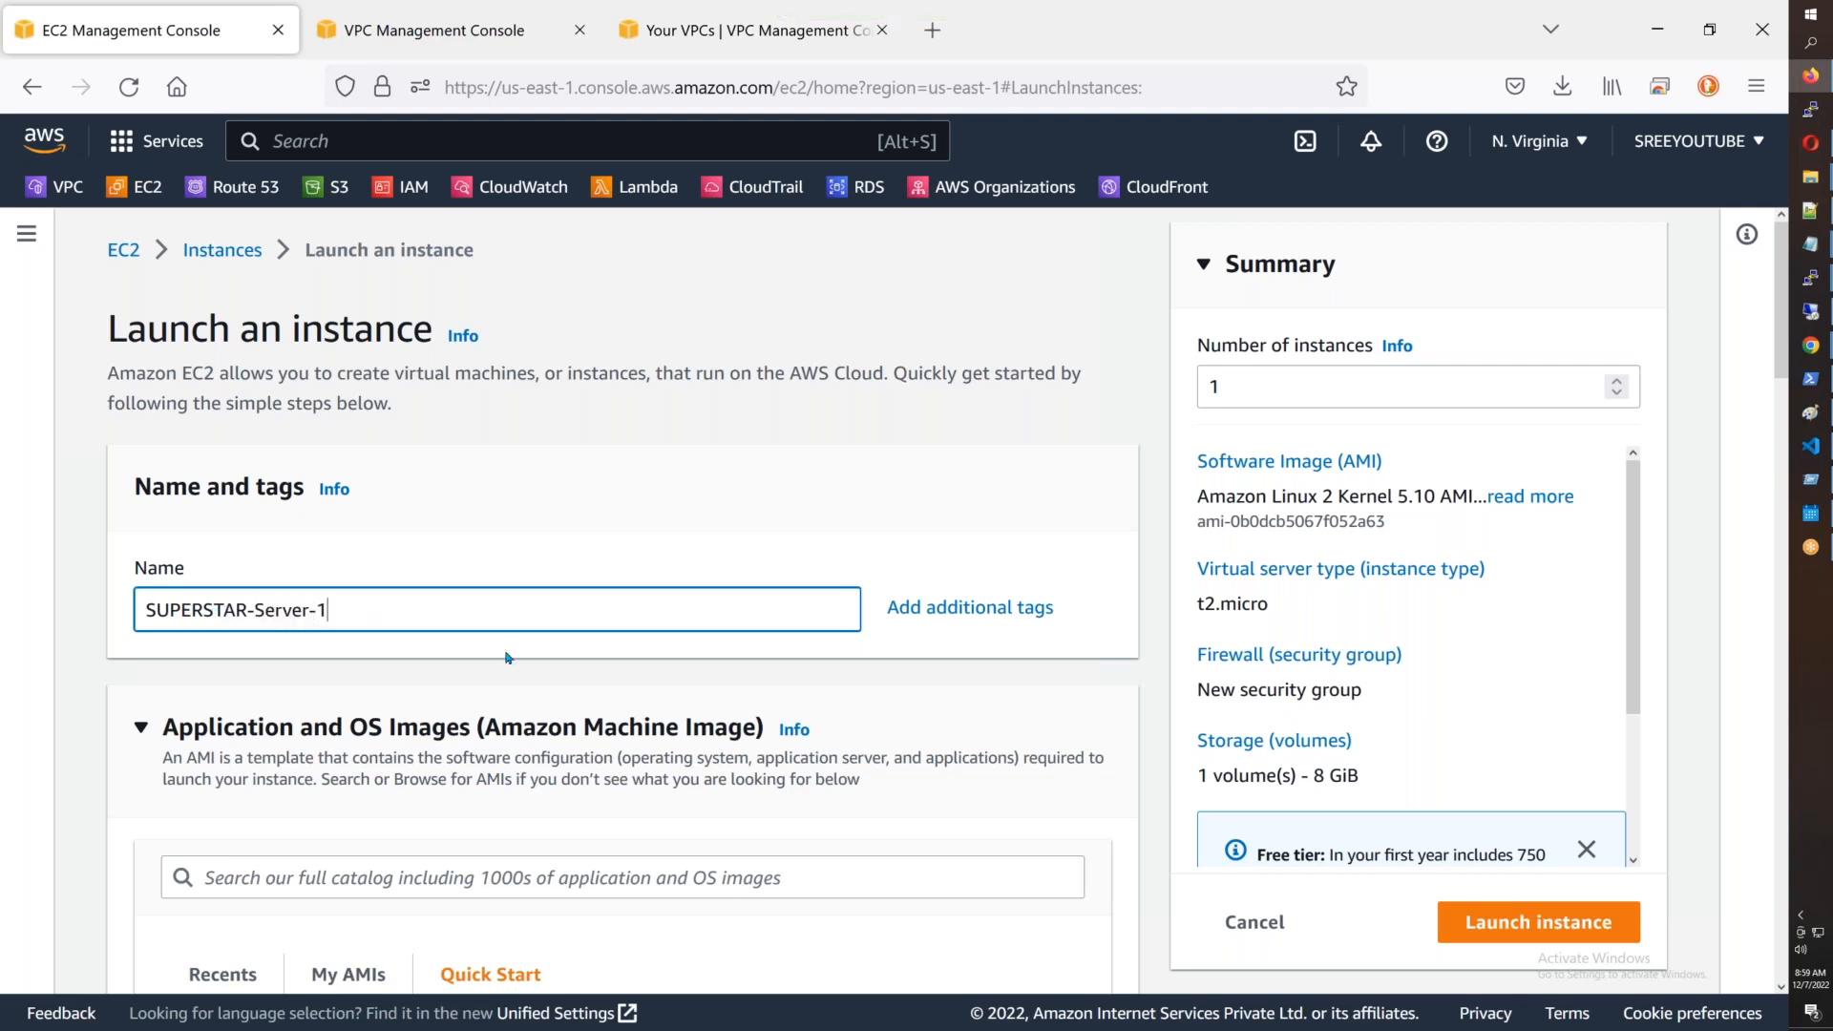
# Step: Select LaptopKey as the key pair for SUPERSTAR-Server-1
pyautogui.scroll(-1, 215, 614)
pyautogui.scroll(-15, 479, 605)
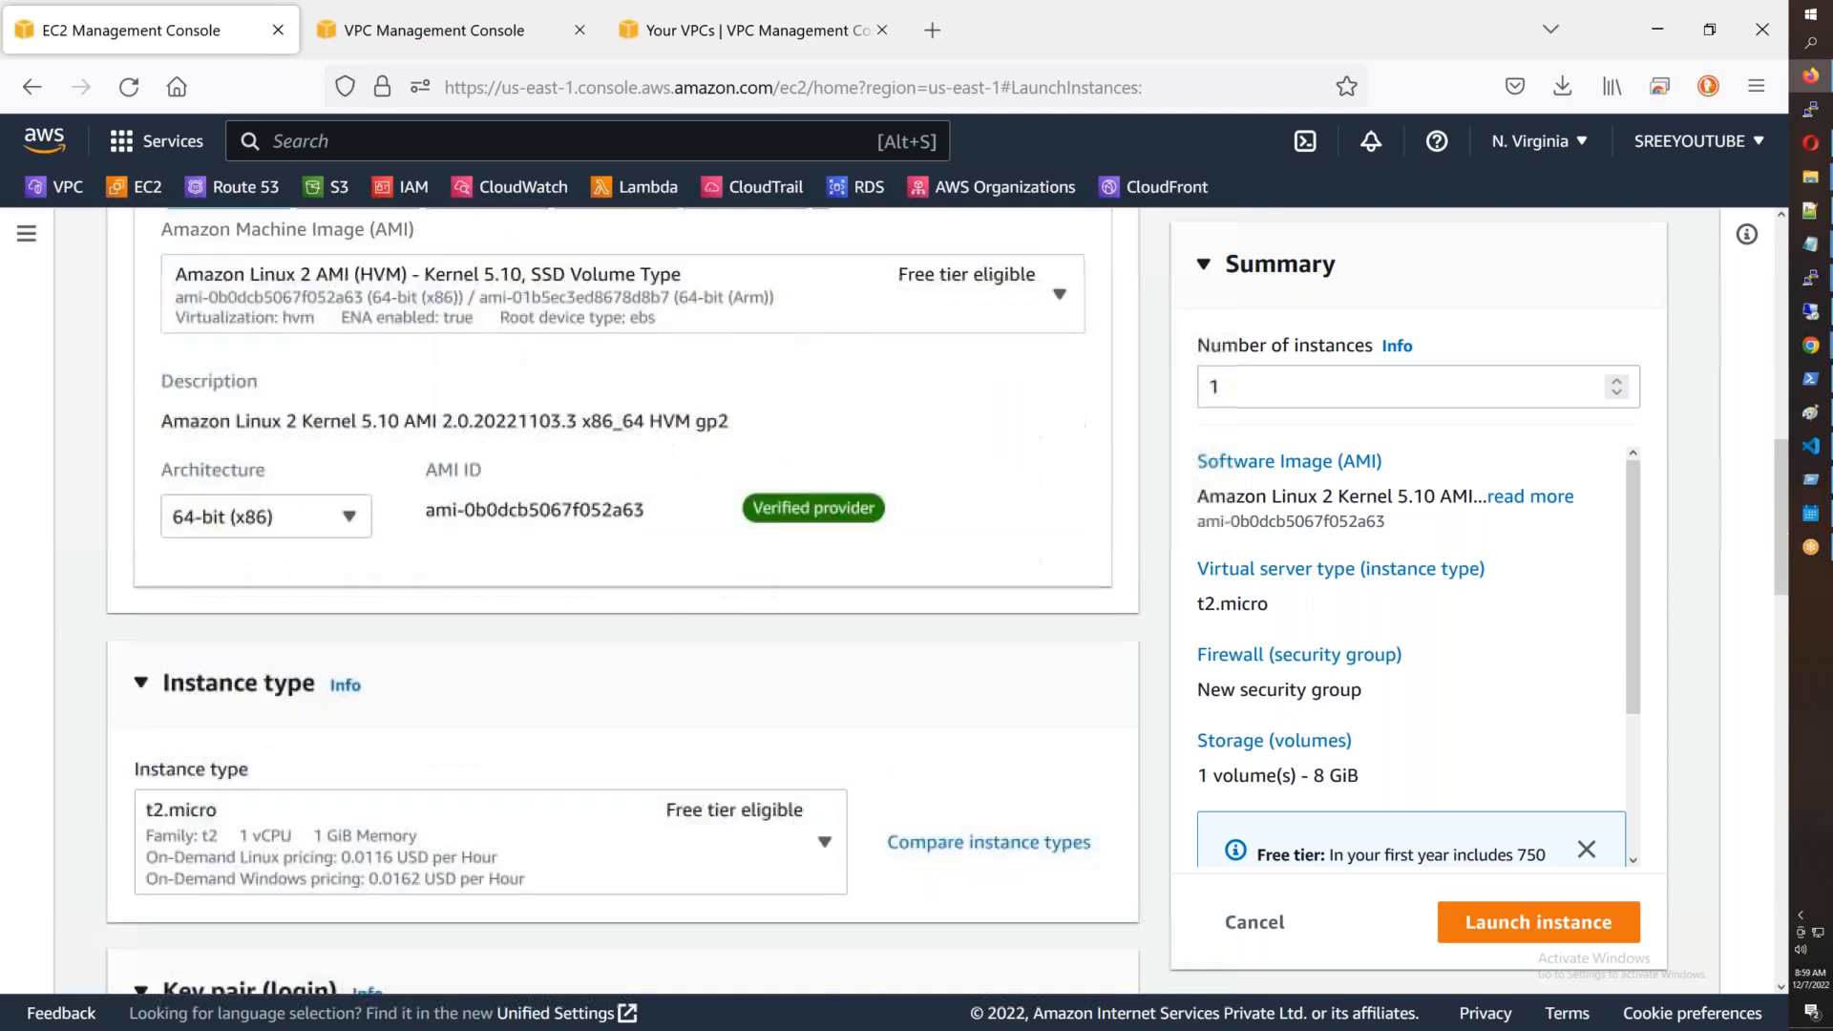
pyautogui.click(479, 605)
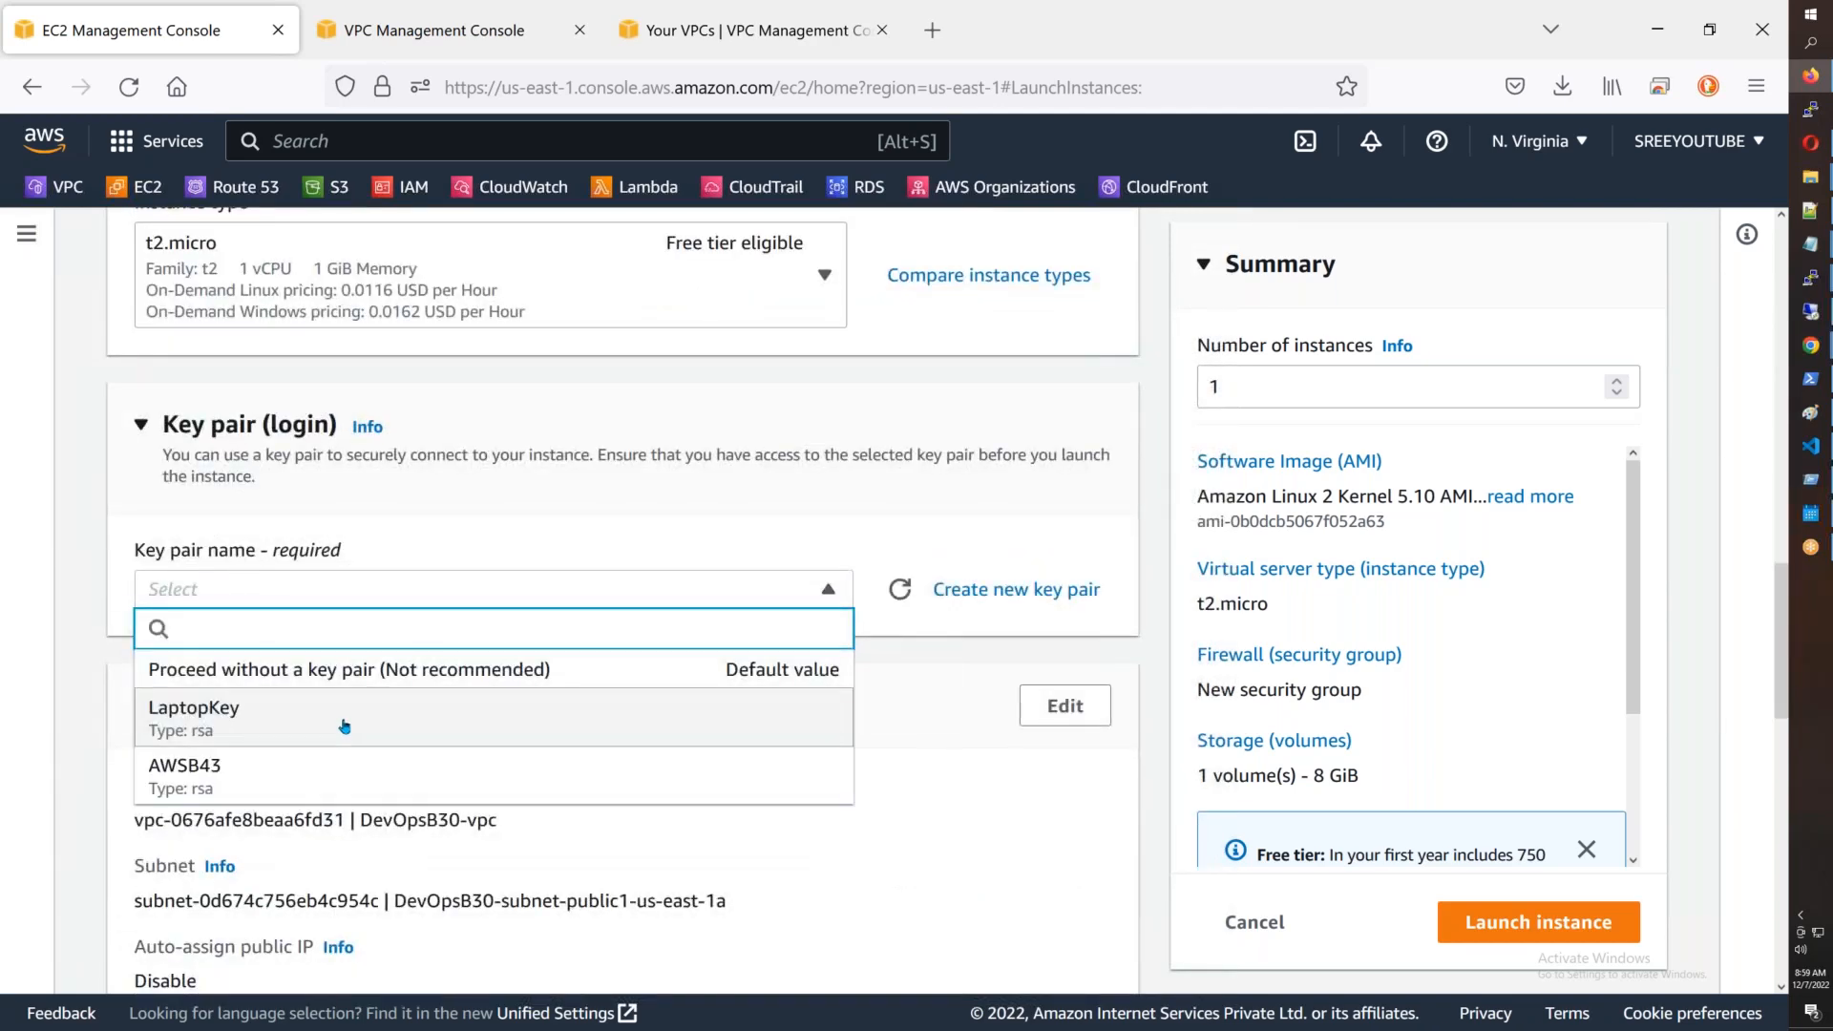
pyautogui.click(396, 714)
# Step: Edit the network settings of SUPERSTAR-Server-1 to use SUPERSTAR-VPC and enable auto-assigning a public IP
pyautogui.click(1048, 716)
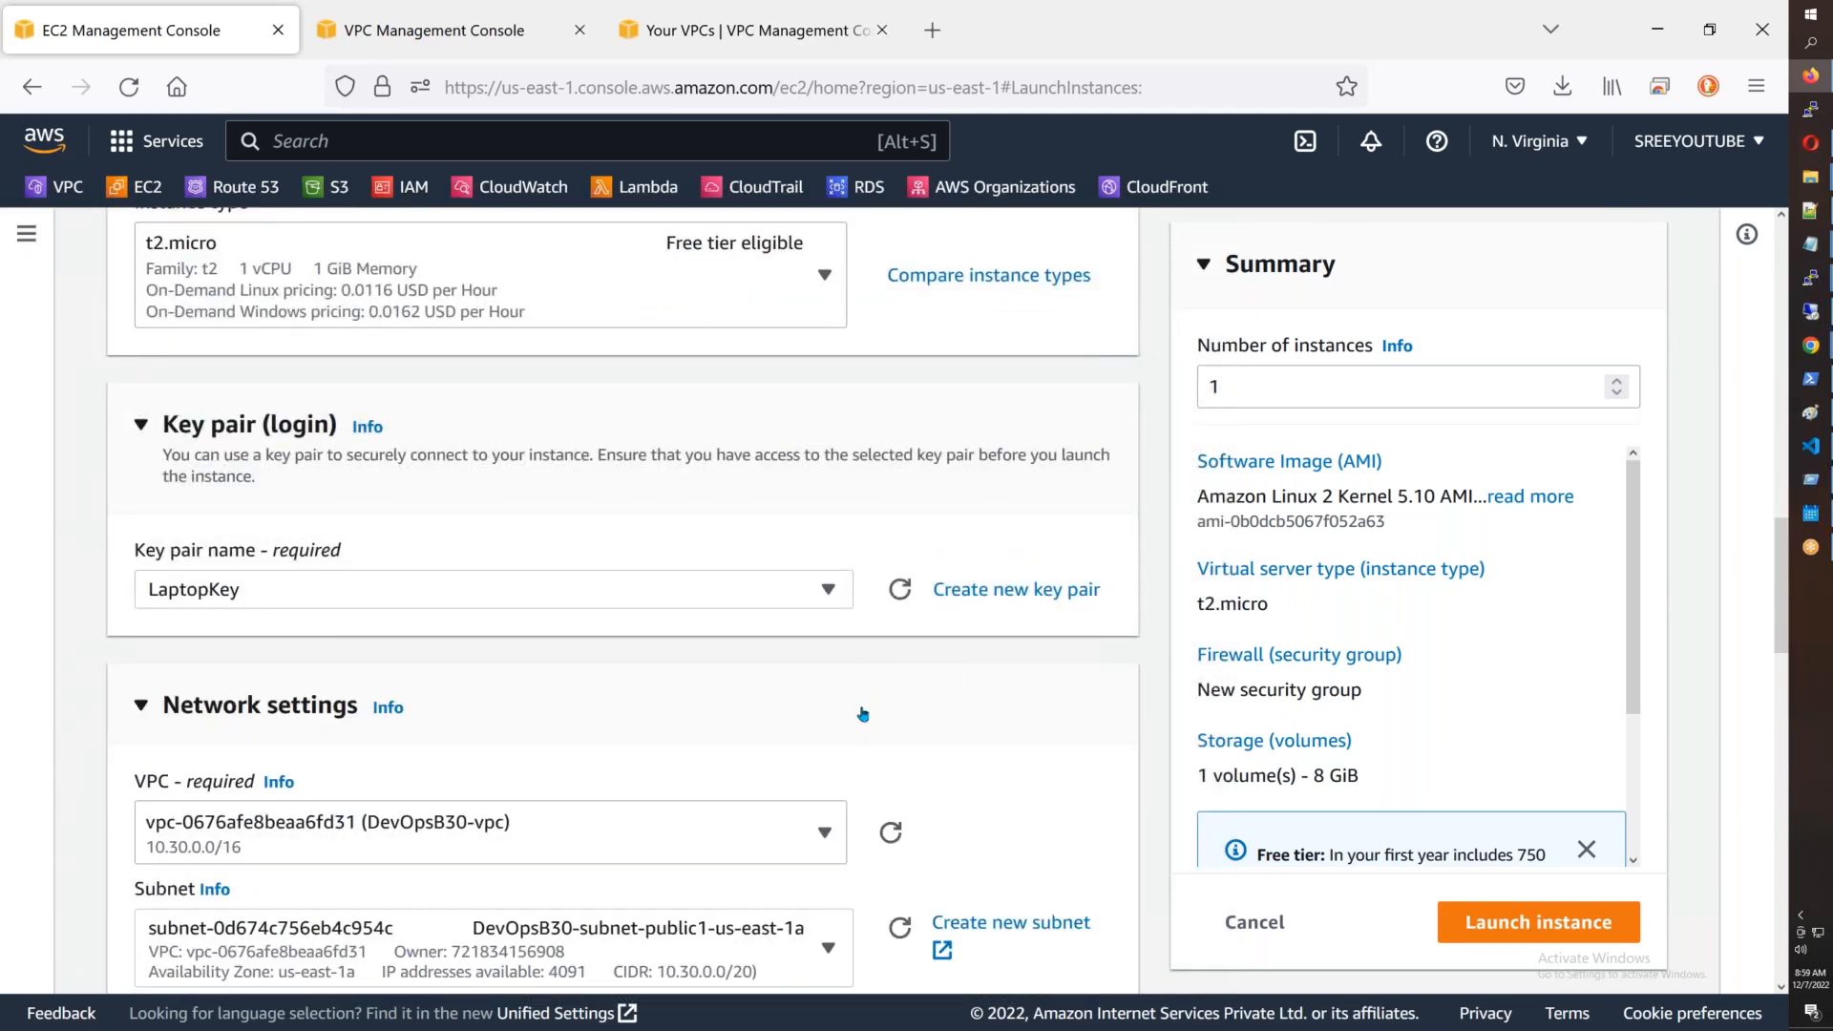
pyautogui.click(539, 846)
pyautogui.scroll(-5, 606, 653)
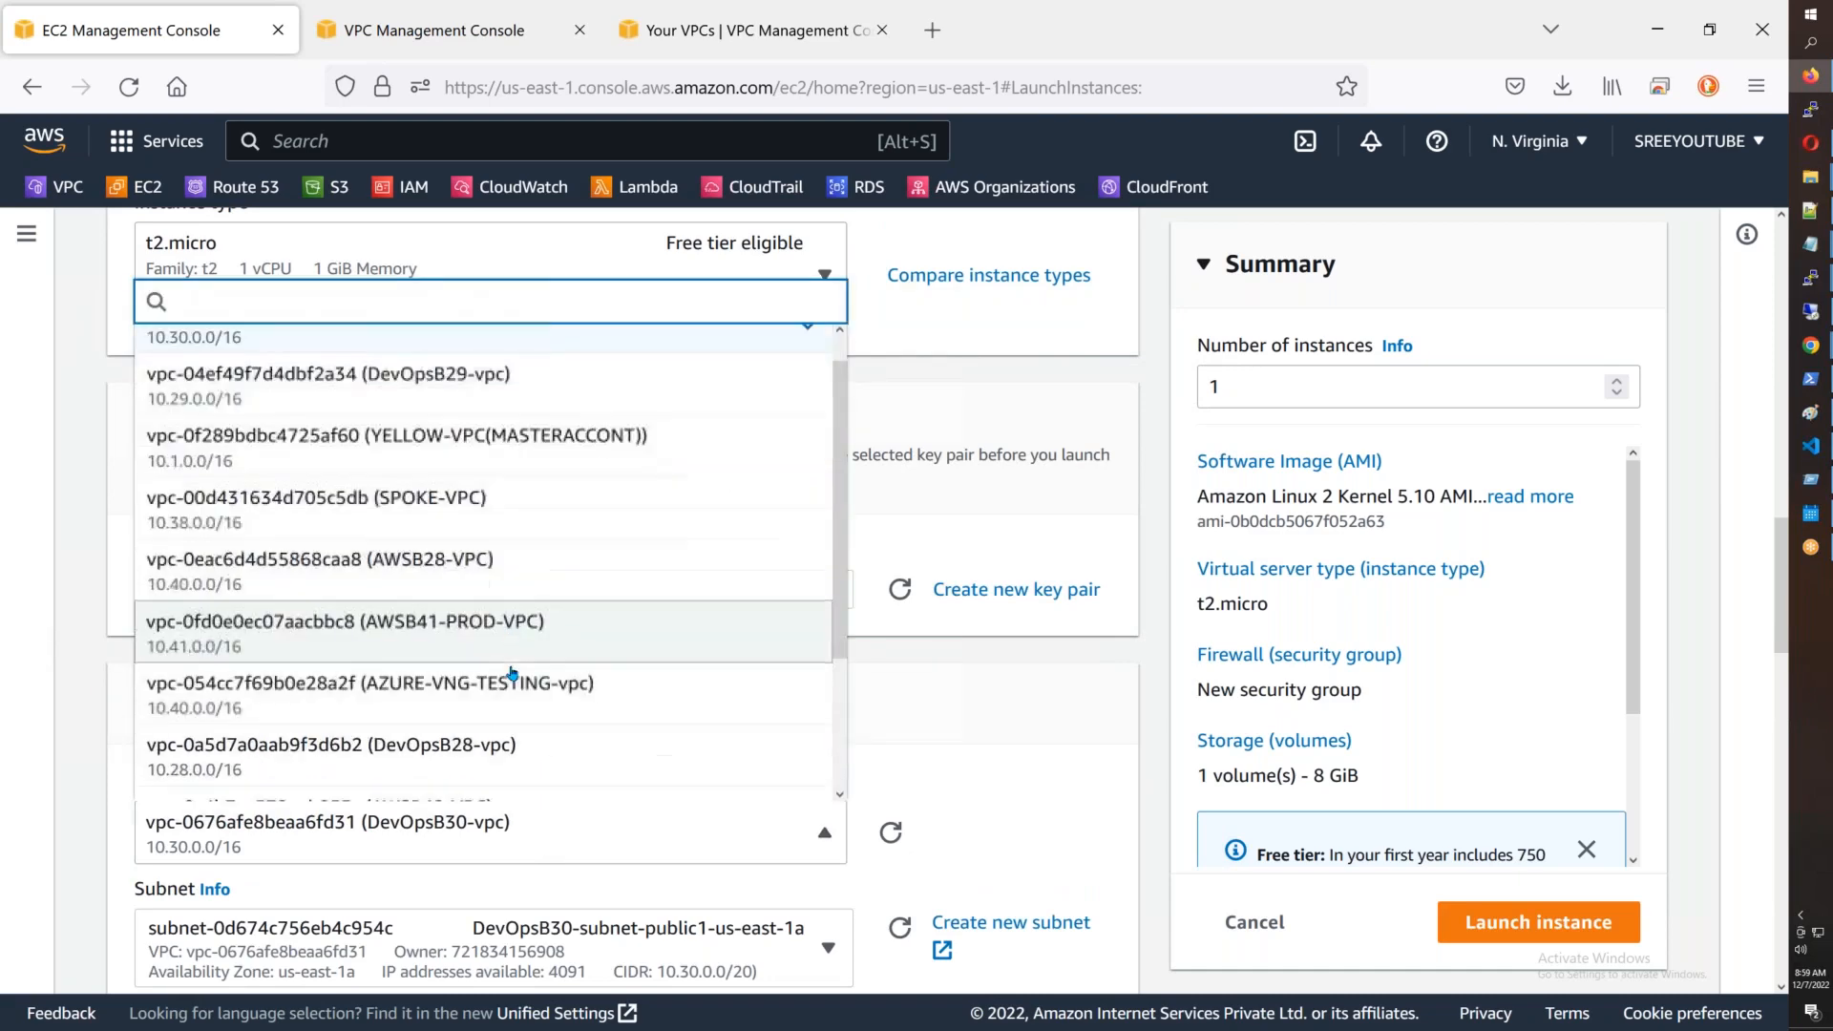
pyautogui.click(430, 766)
pyautogui.scroll(-3, 430, 668)
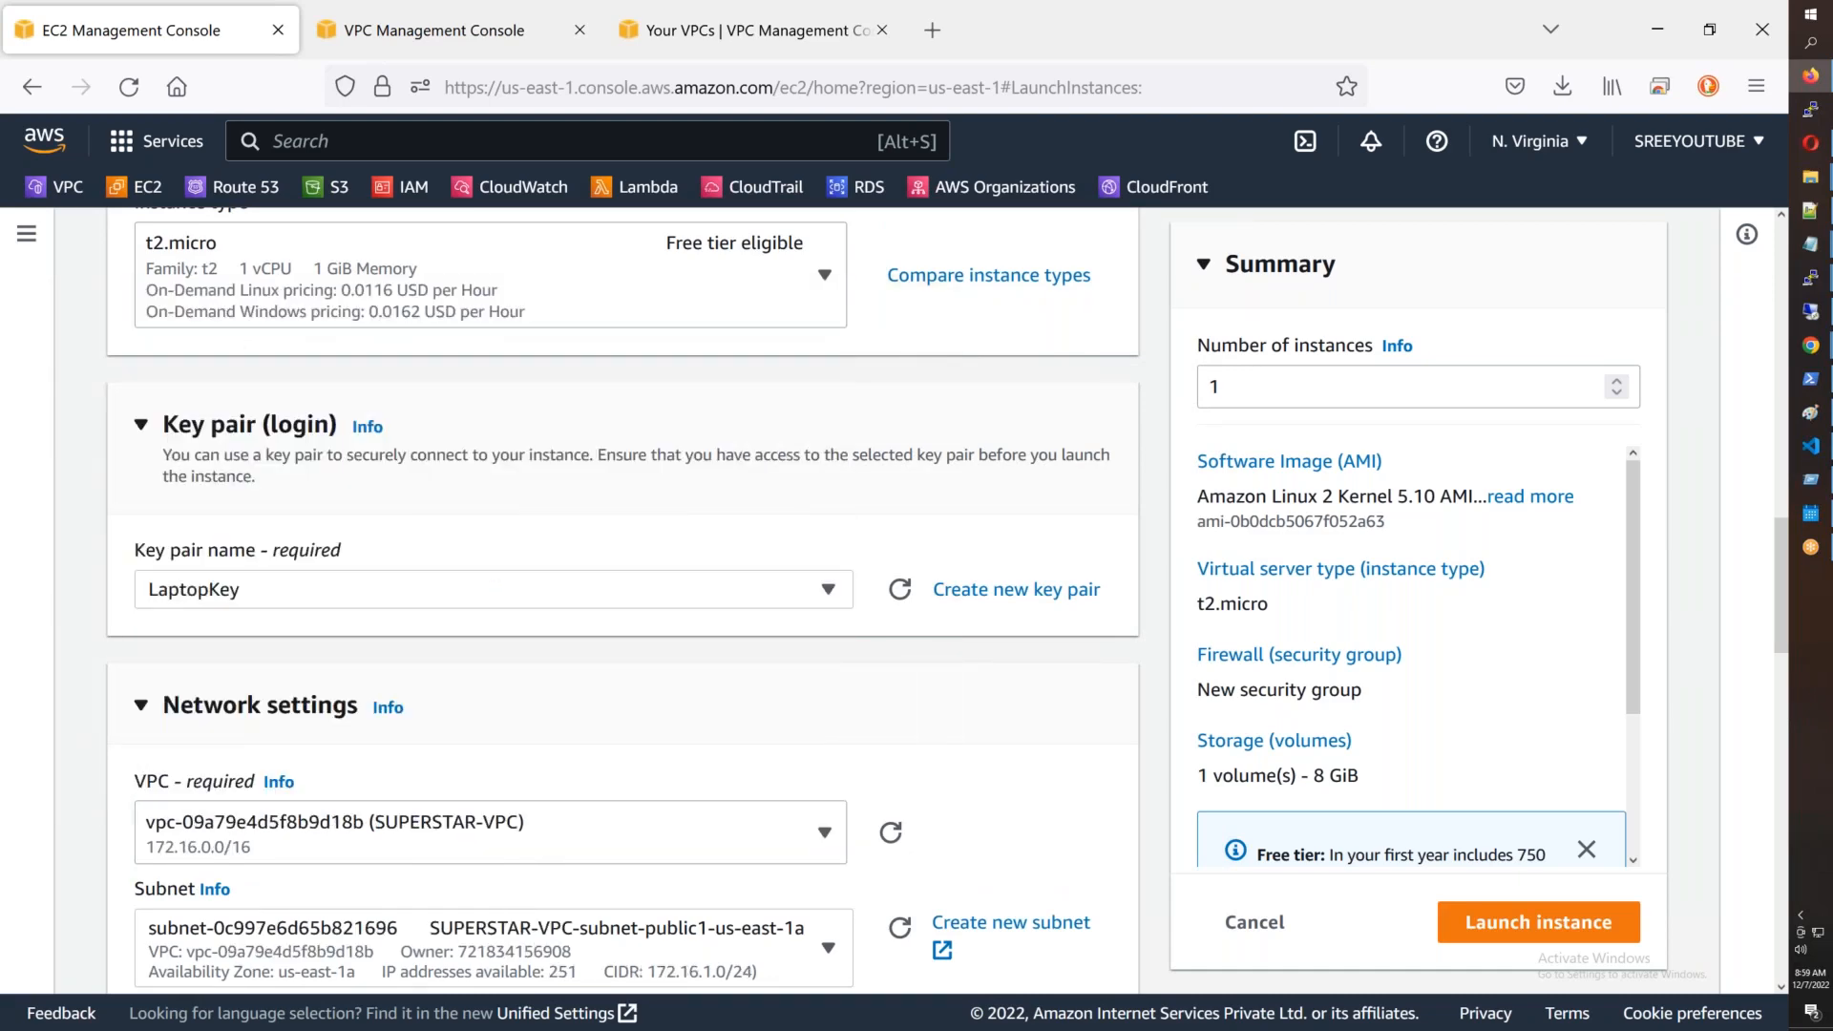
pyautogui.click(405, 779)
pyautogui.click(274, 823)
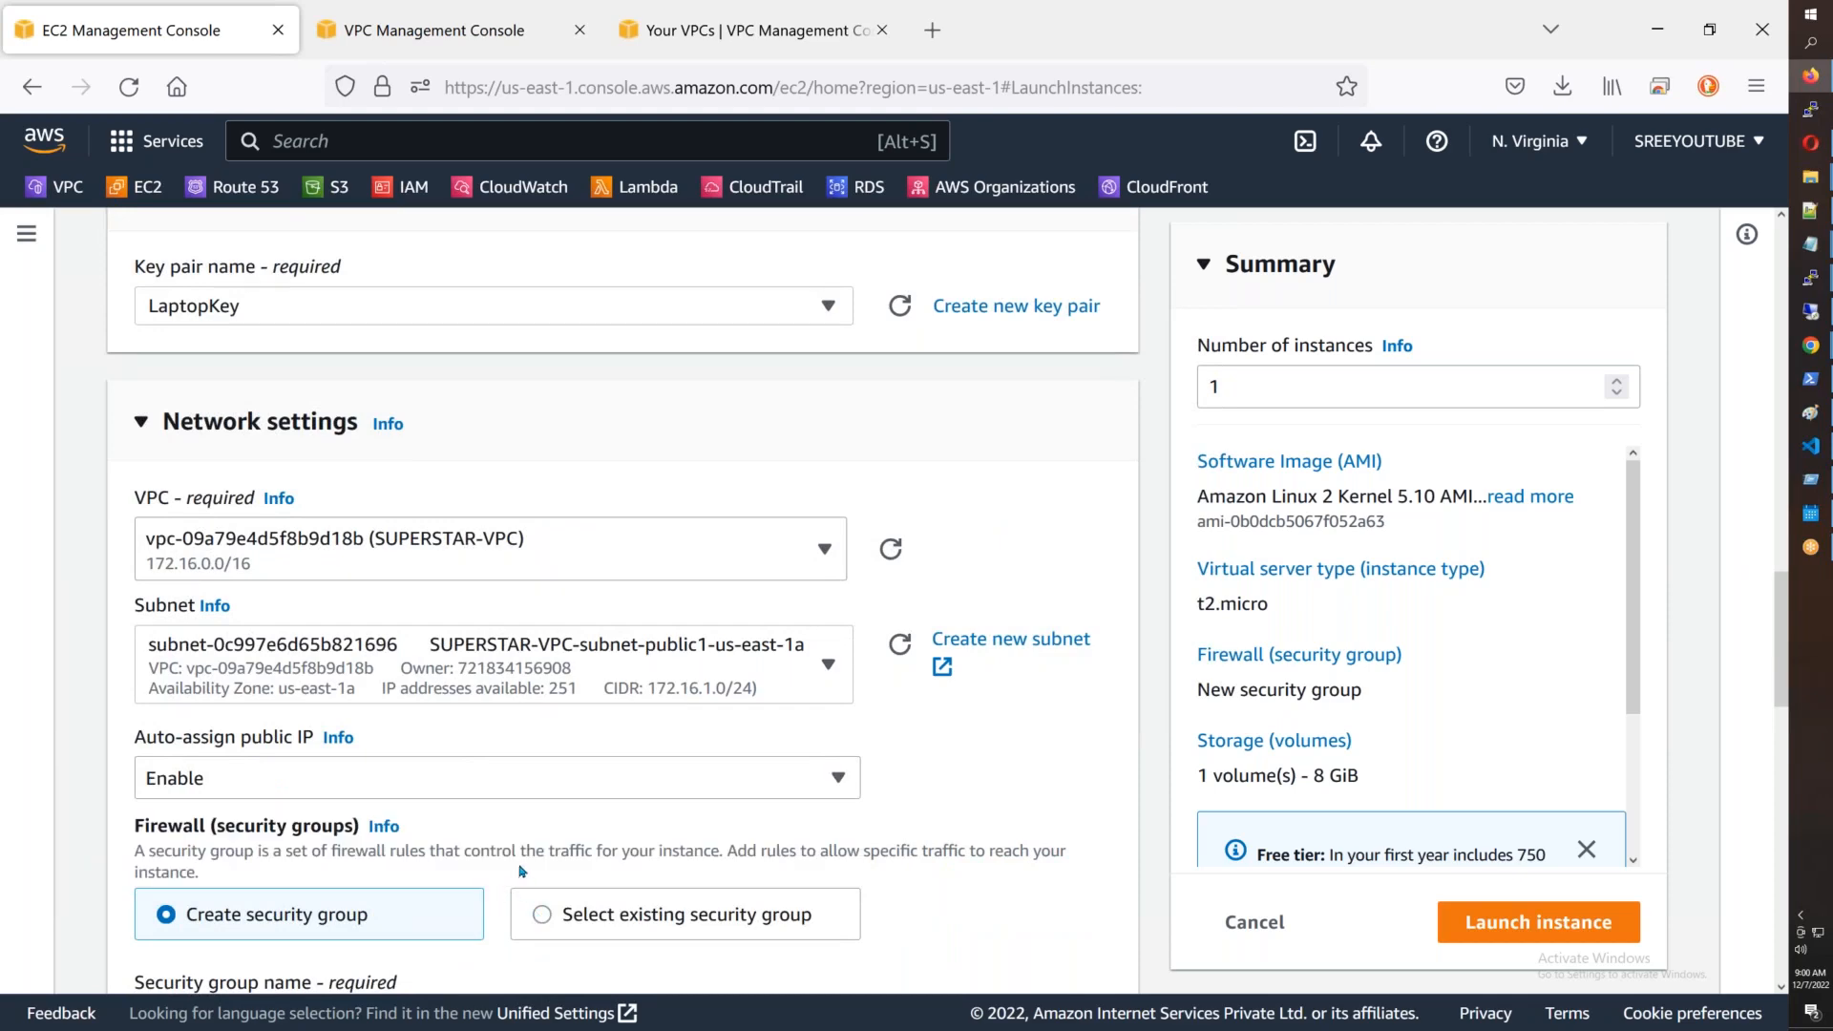
# Step: Assign the existing default security group of SUPERSTAR-VPC and expand the advanced network configuration
pyautogui.click(541, 915)
pyautogui.scroll(-5, 541, 860)
pyautogui.click(478, 454)
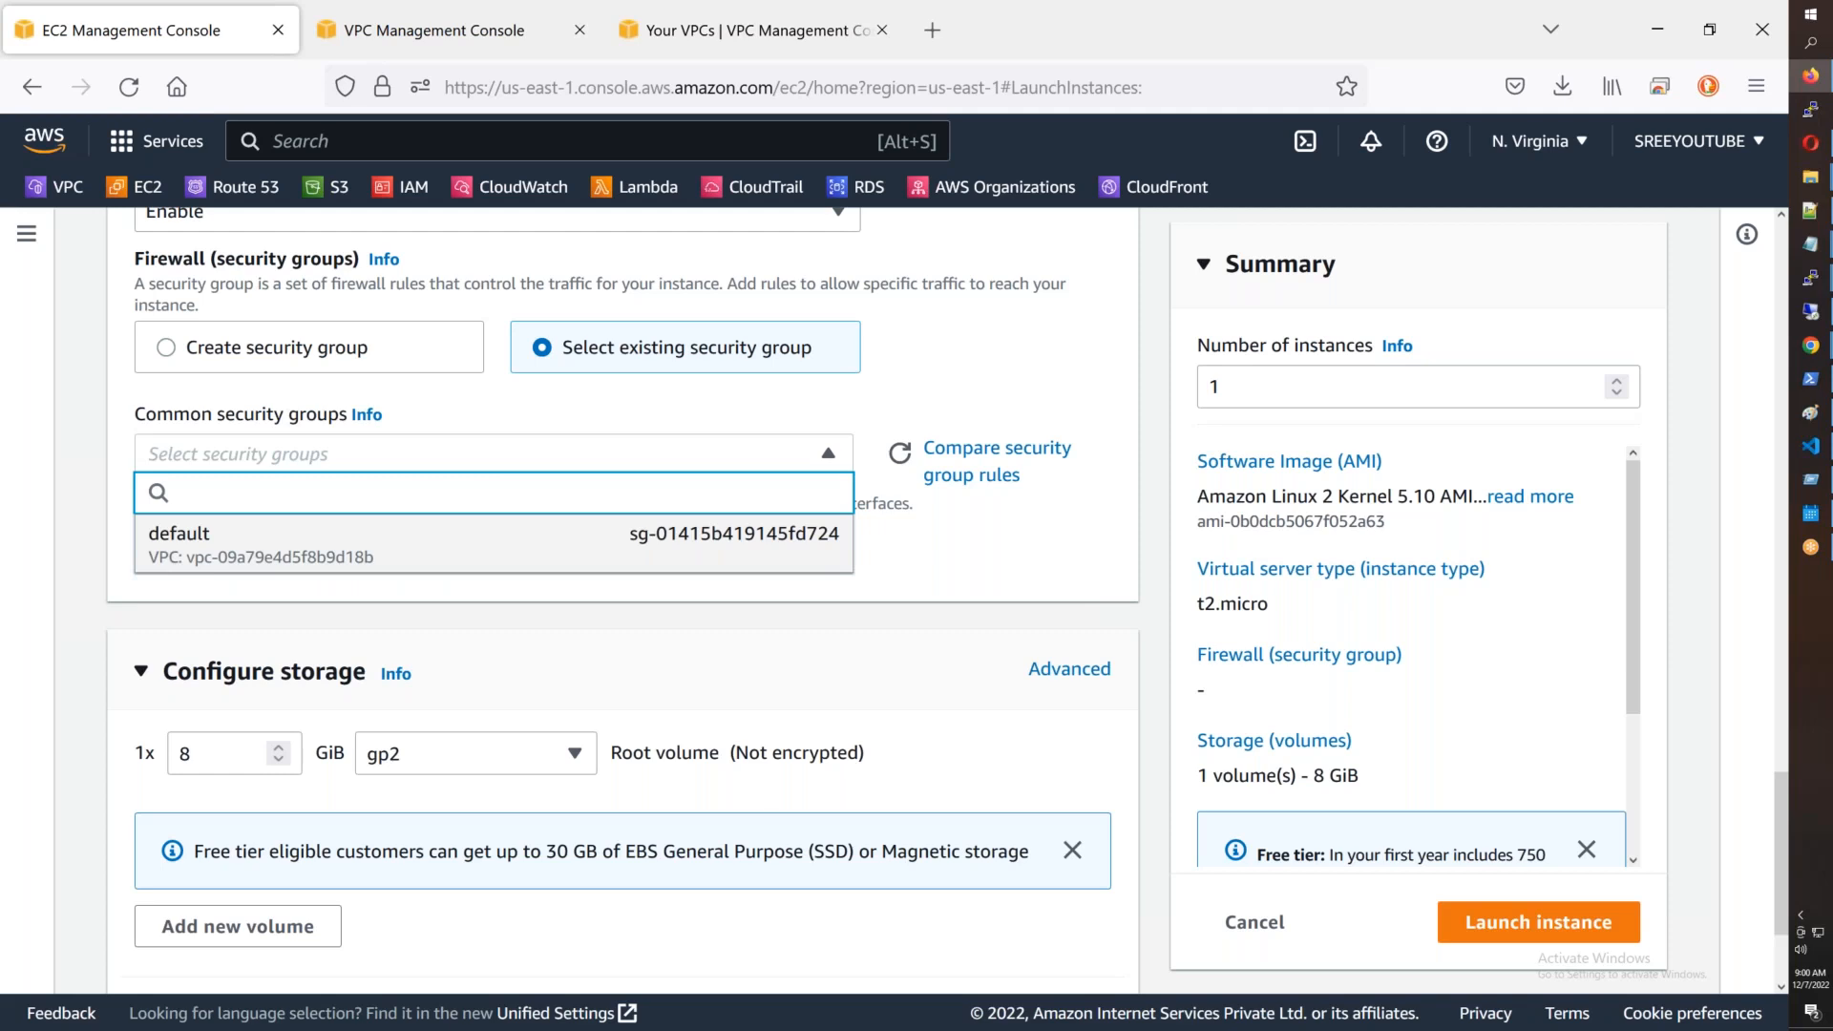
pyautogui.click(287, 545)
pyautogui.click(153, 614)
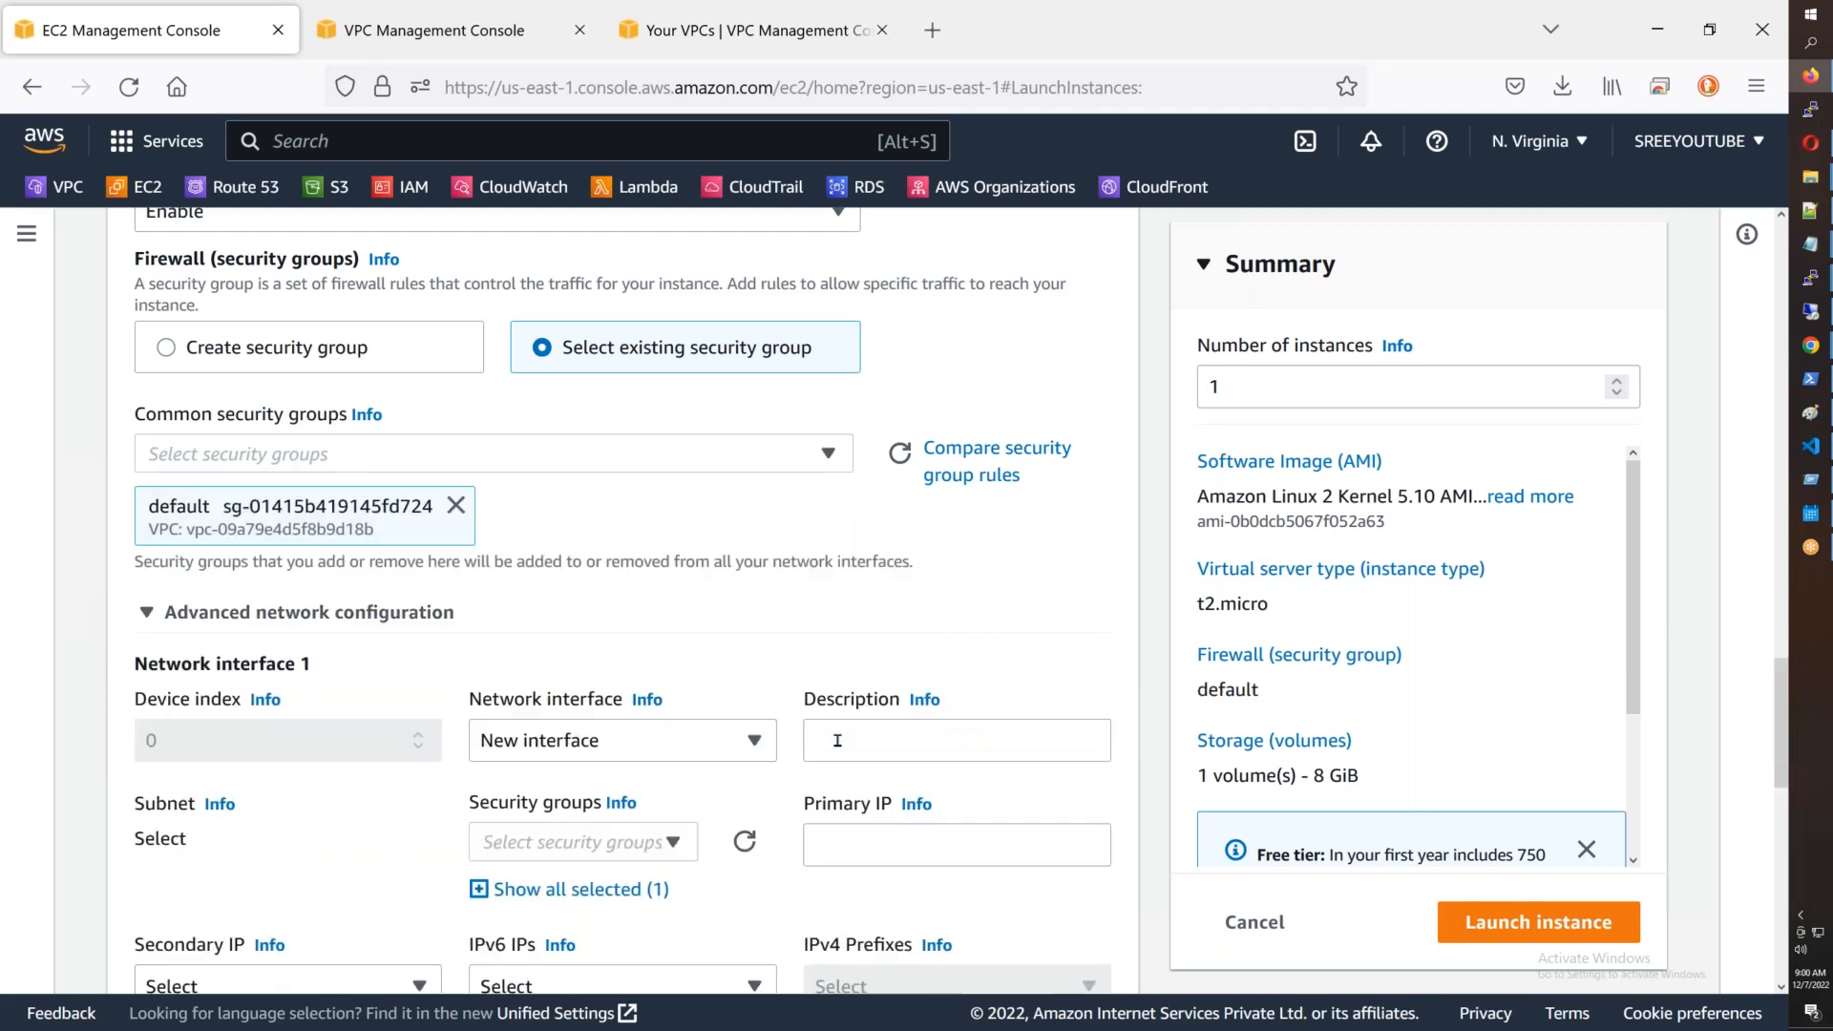
# Step: Set the primary private IP of SUPERSTAR-Server-1 to 172.16.1.100 and go to the user data in the advanced details
pyautogui.click(836, 839)
pyautogui.write('172')
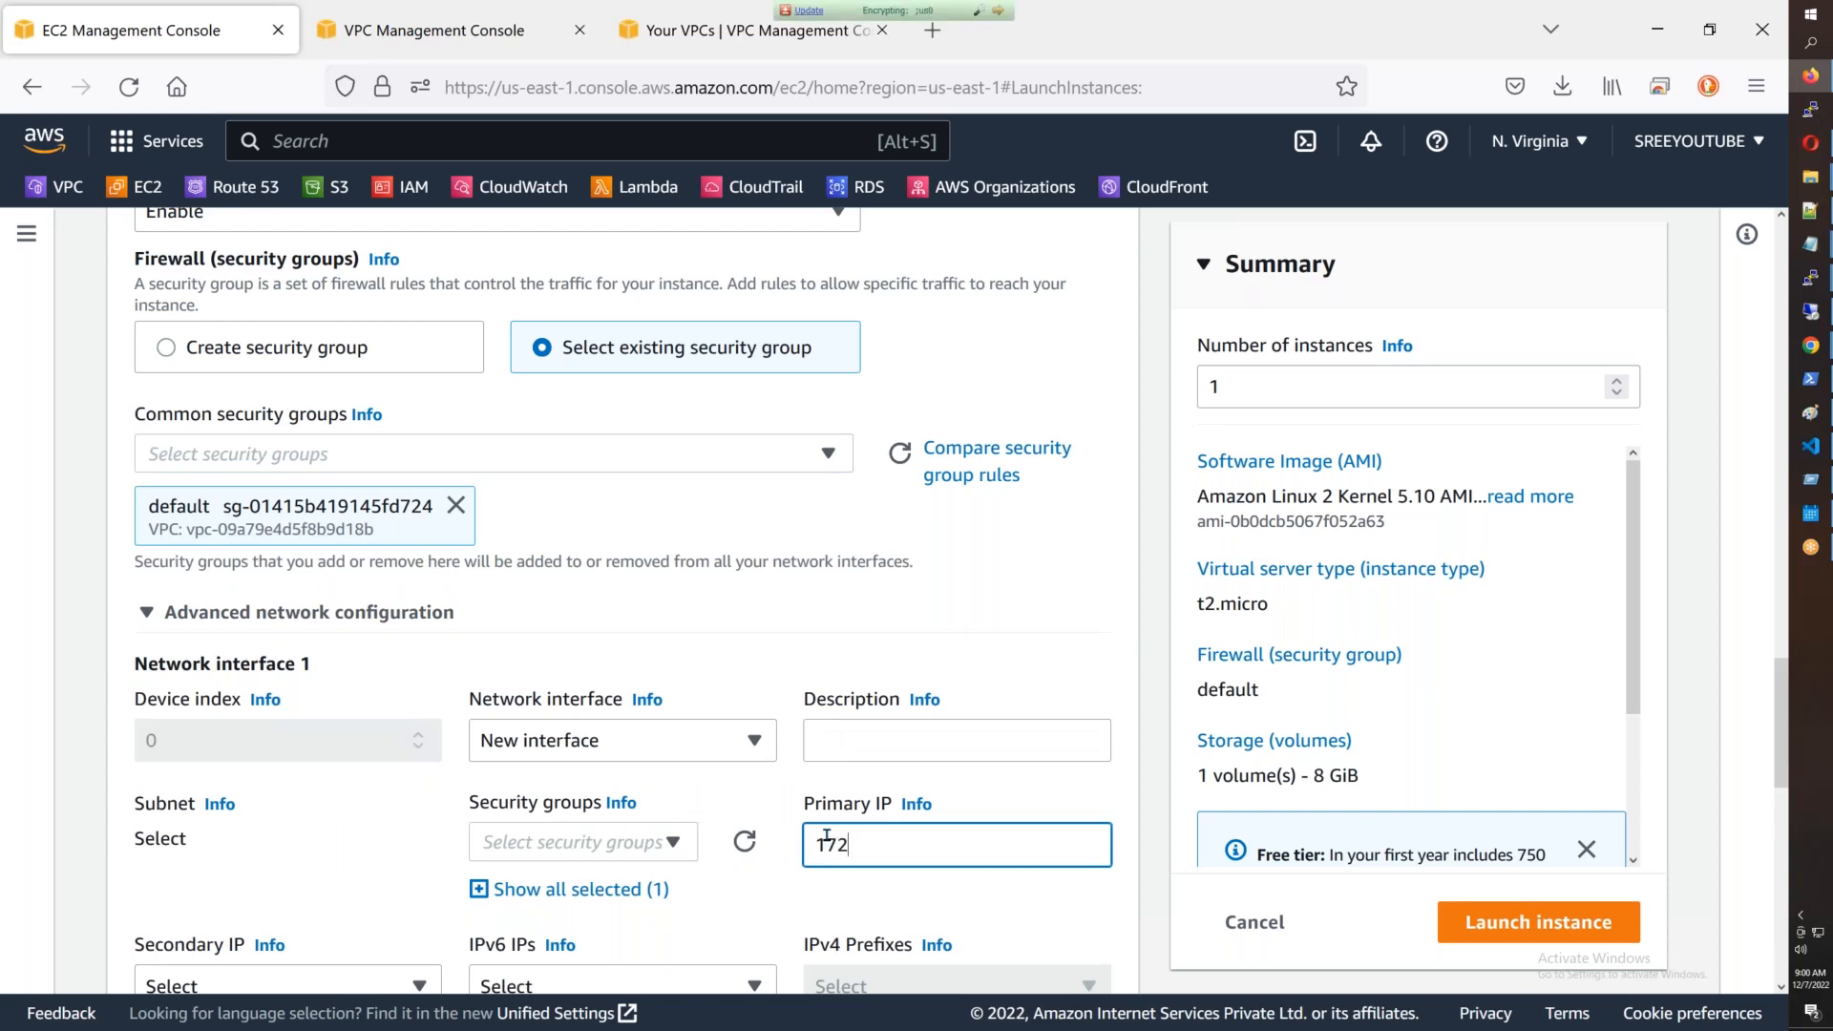
pyautogui.write('.16.1.100')
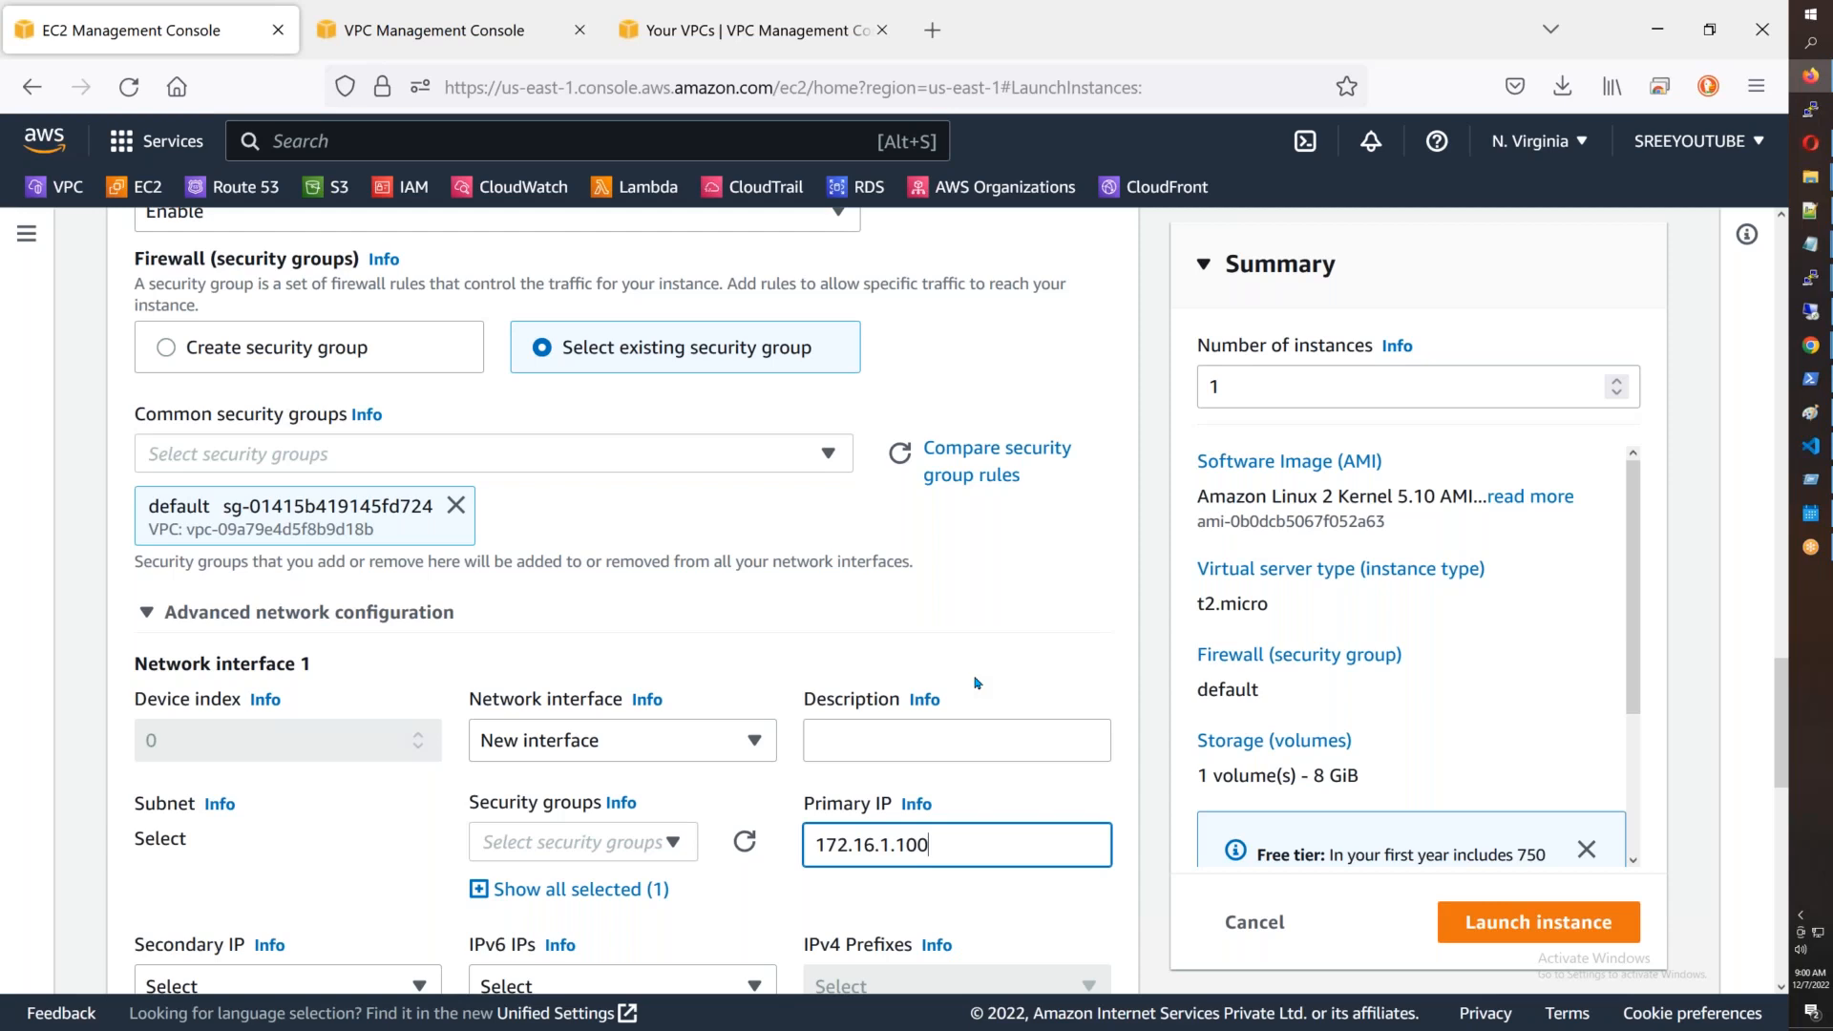
pyautogui.scroll(-1, 978, 681)
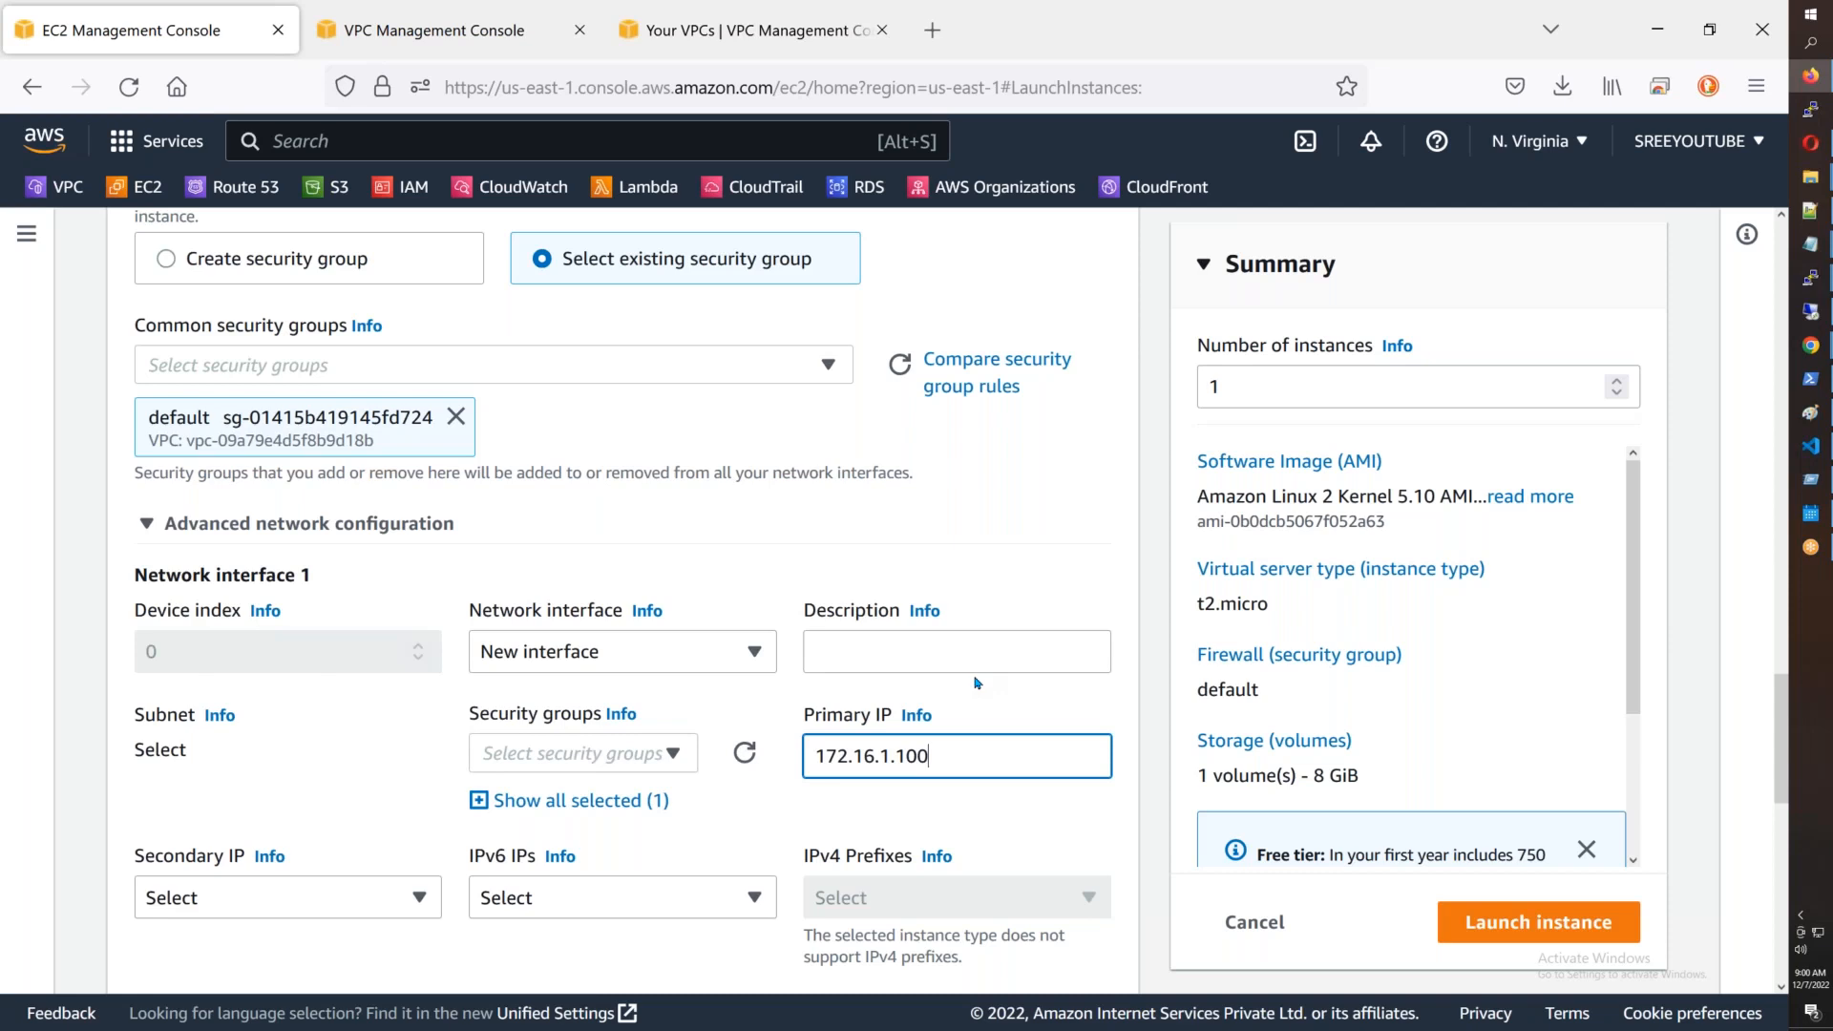
pyautogui.scroll(-10, 346, 896)
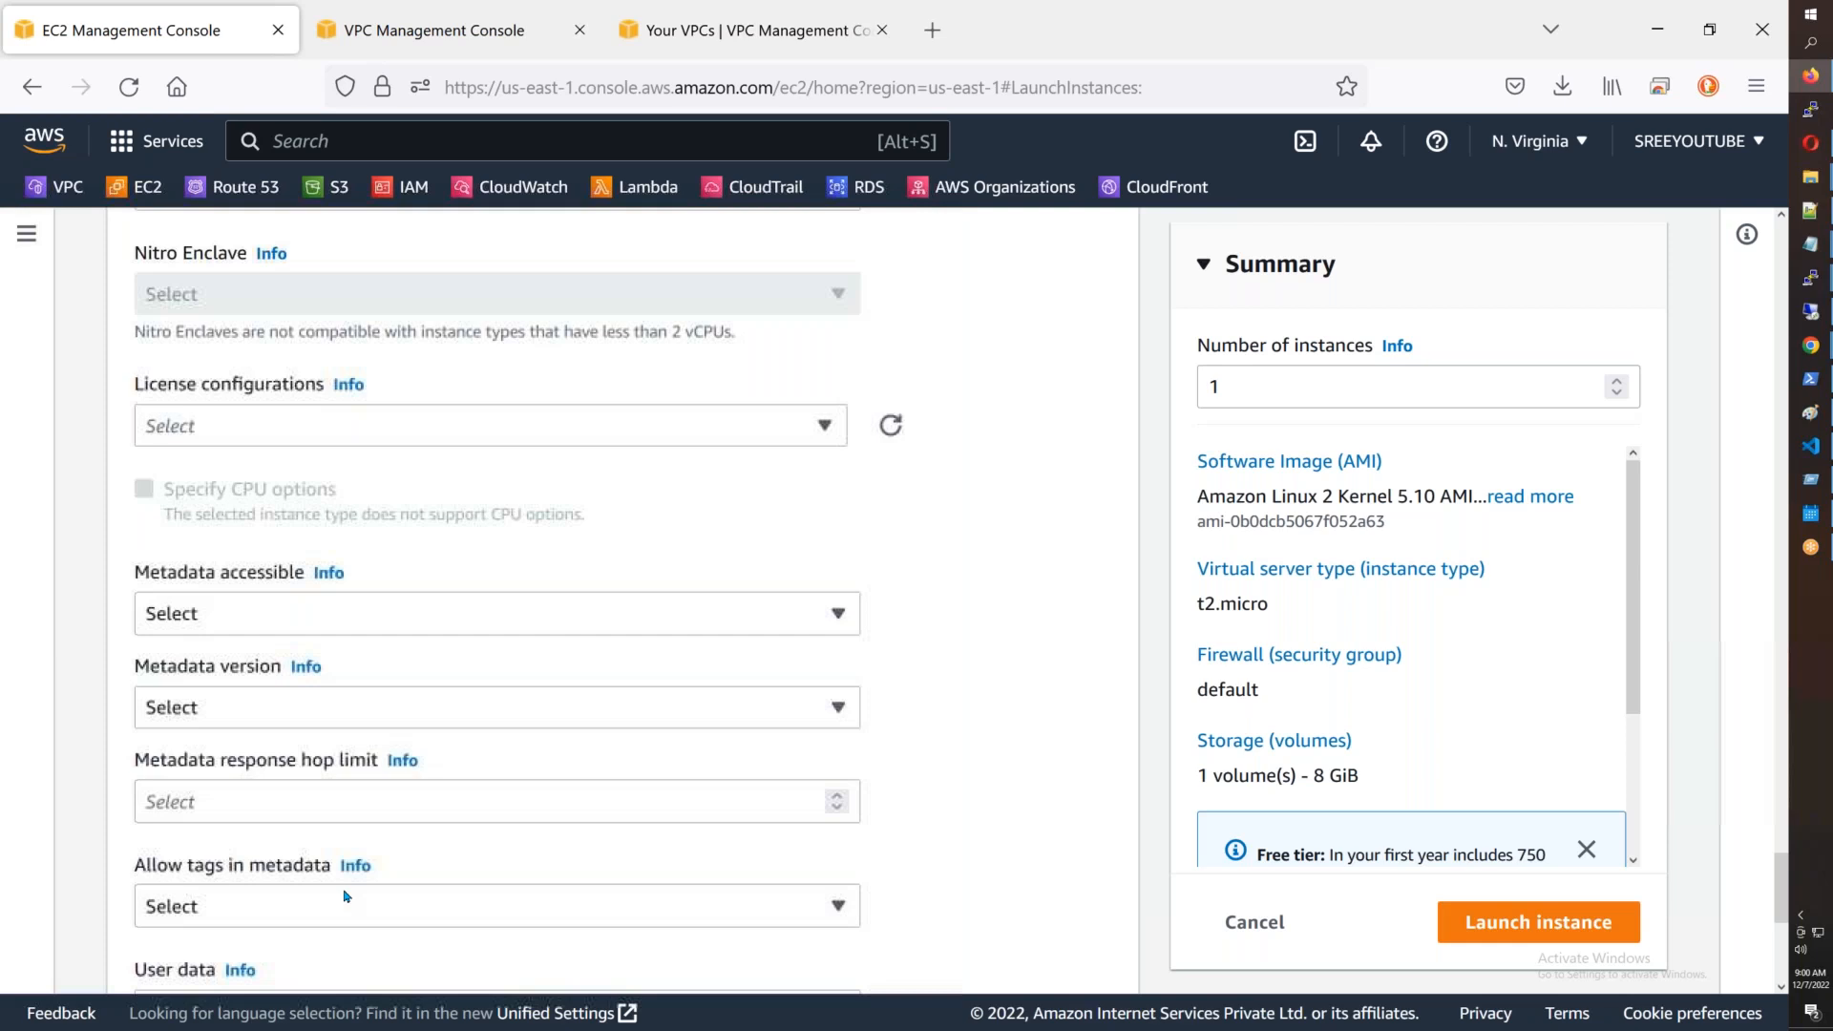
pyautogui.scroll(-5, 346, 895)
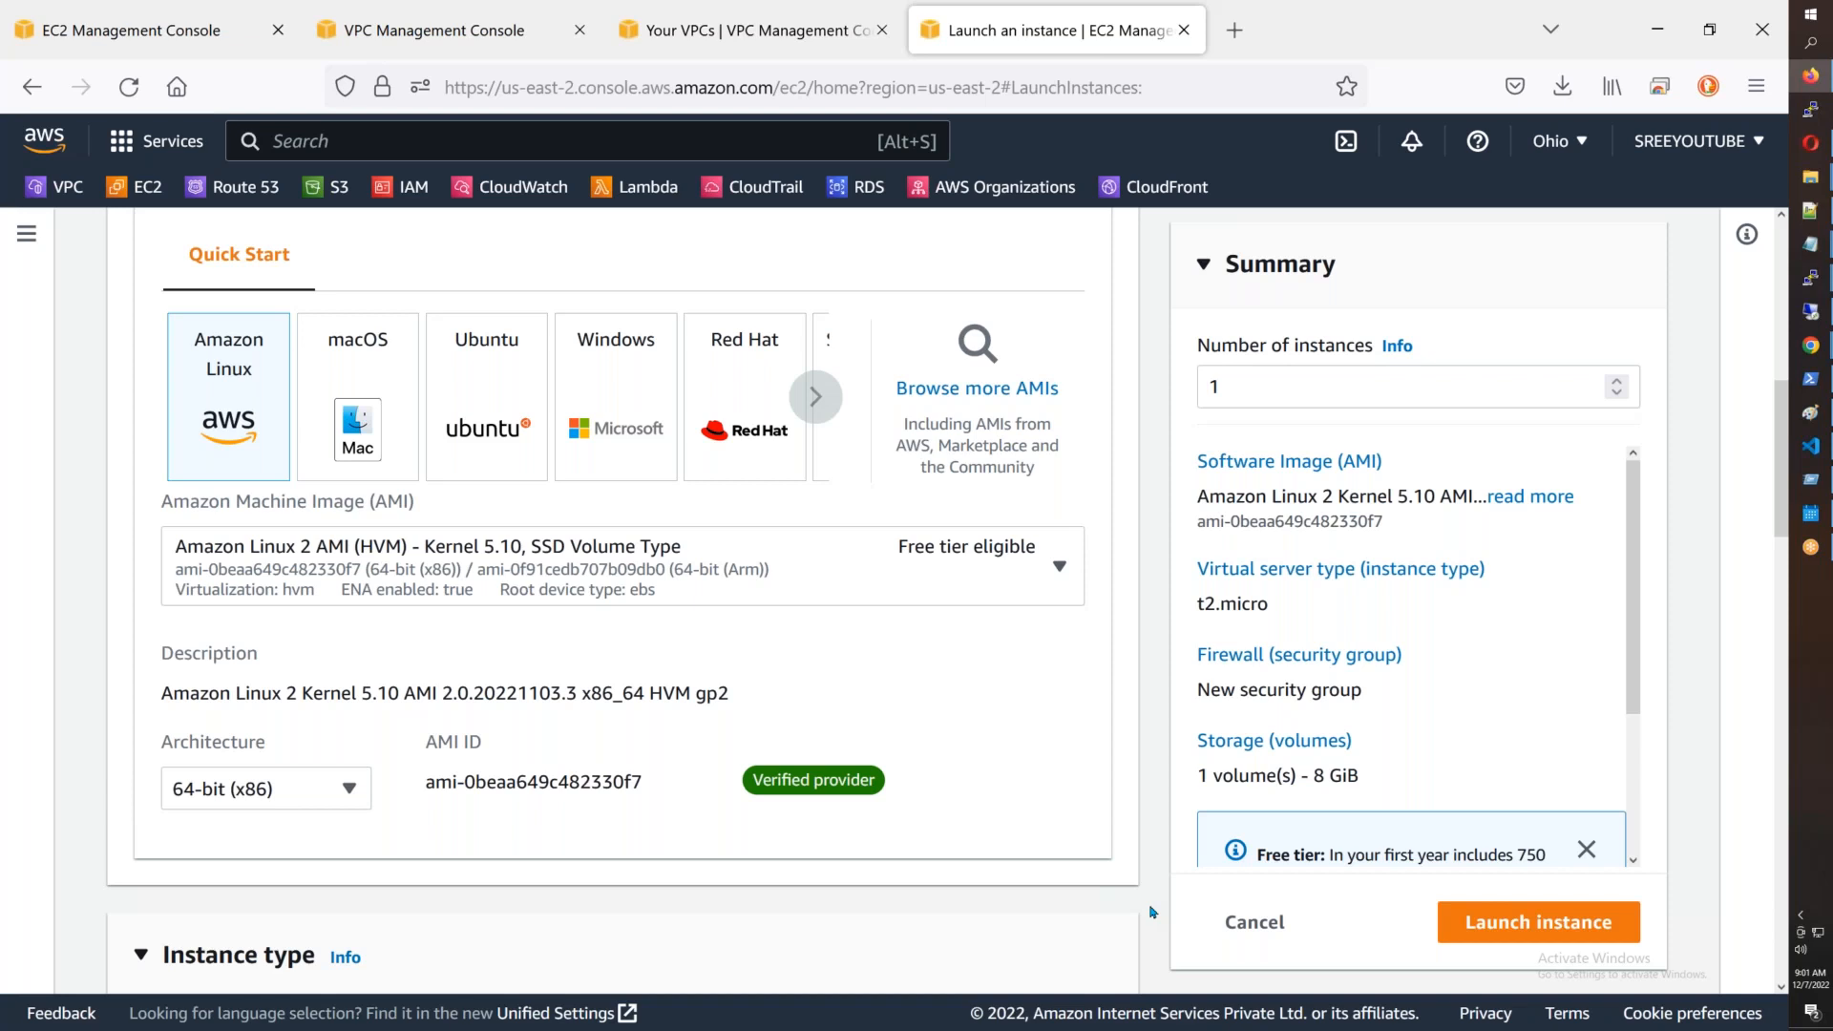
# Step: Review the Ohio instance's key pair, OHIO-VPC network settings, security group and advanced details on the launch page
pyautogui.scroll(-7, 504, 667)
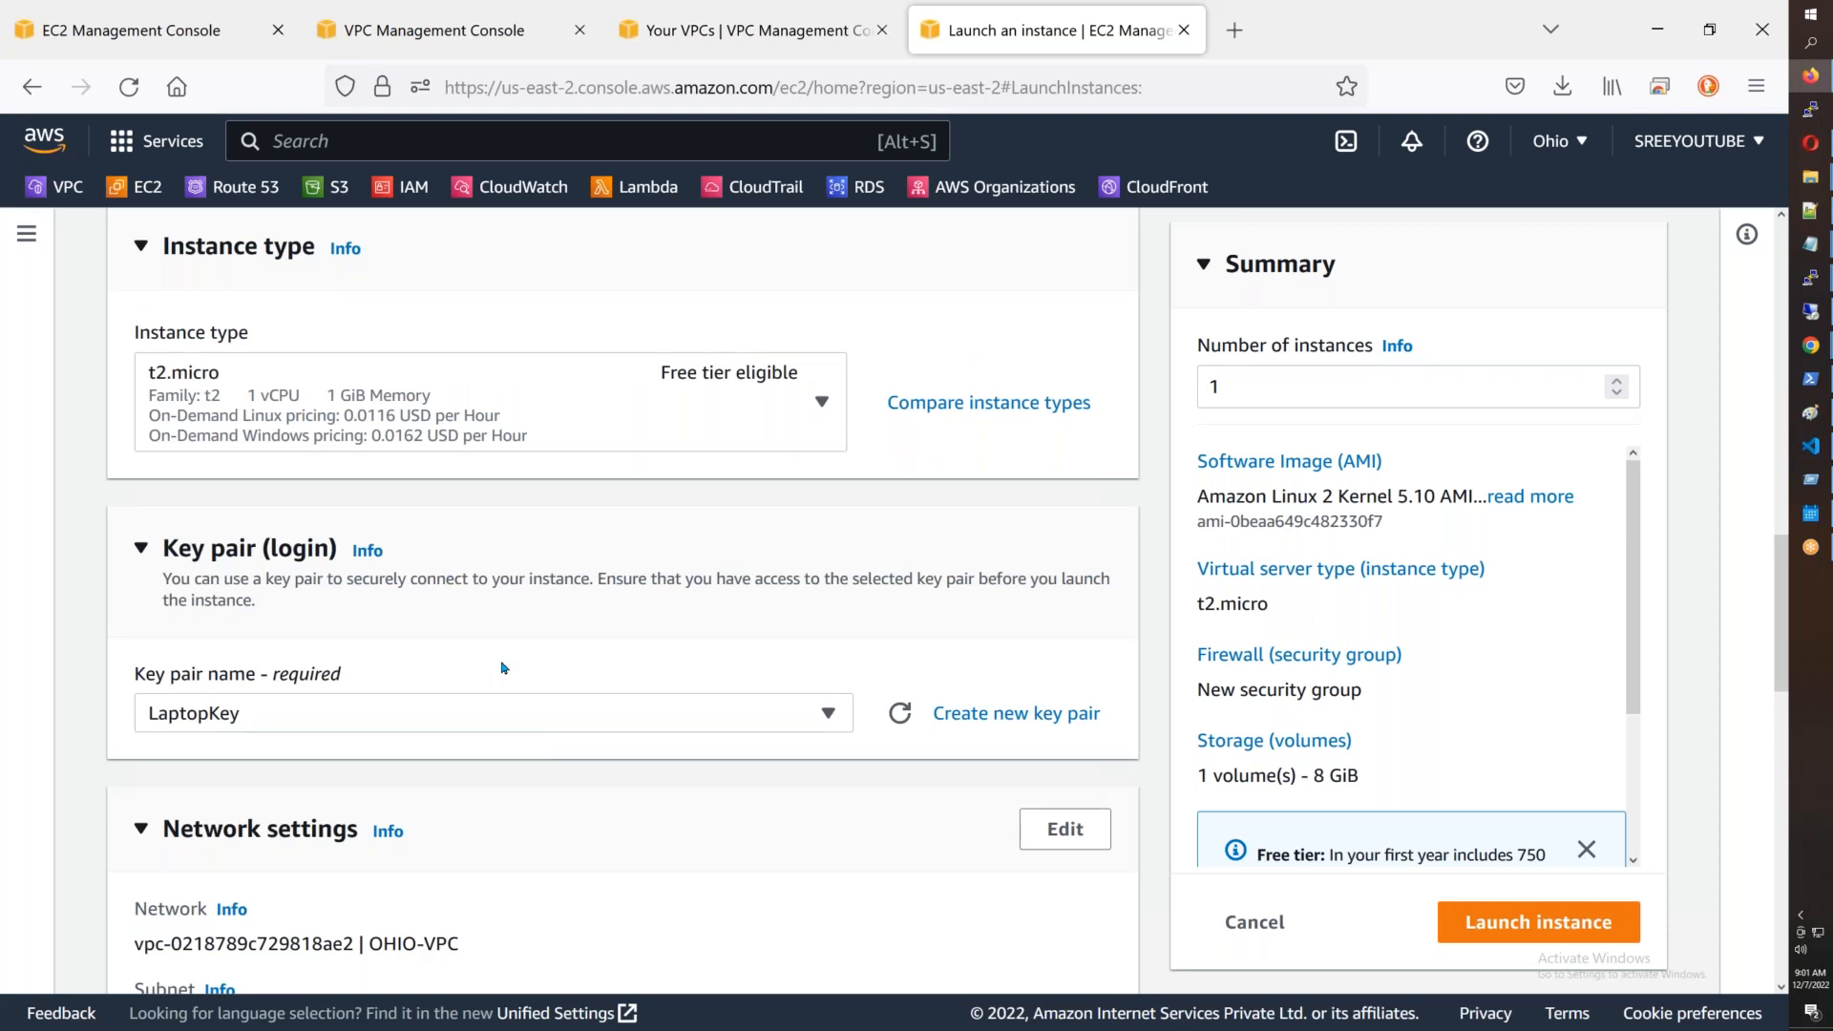
pyautogui.scroll(-1, 504, 667)
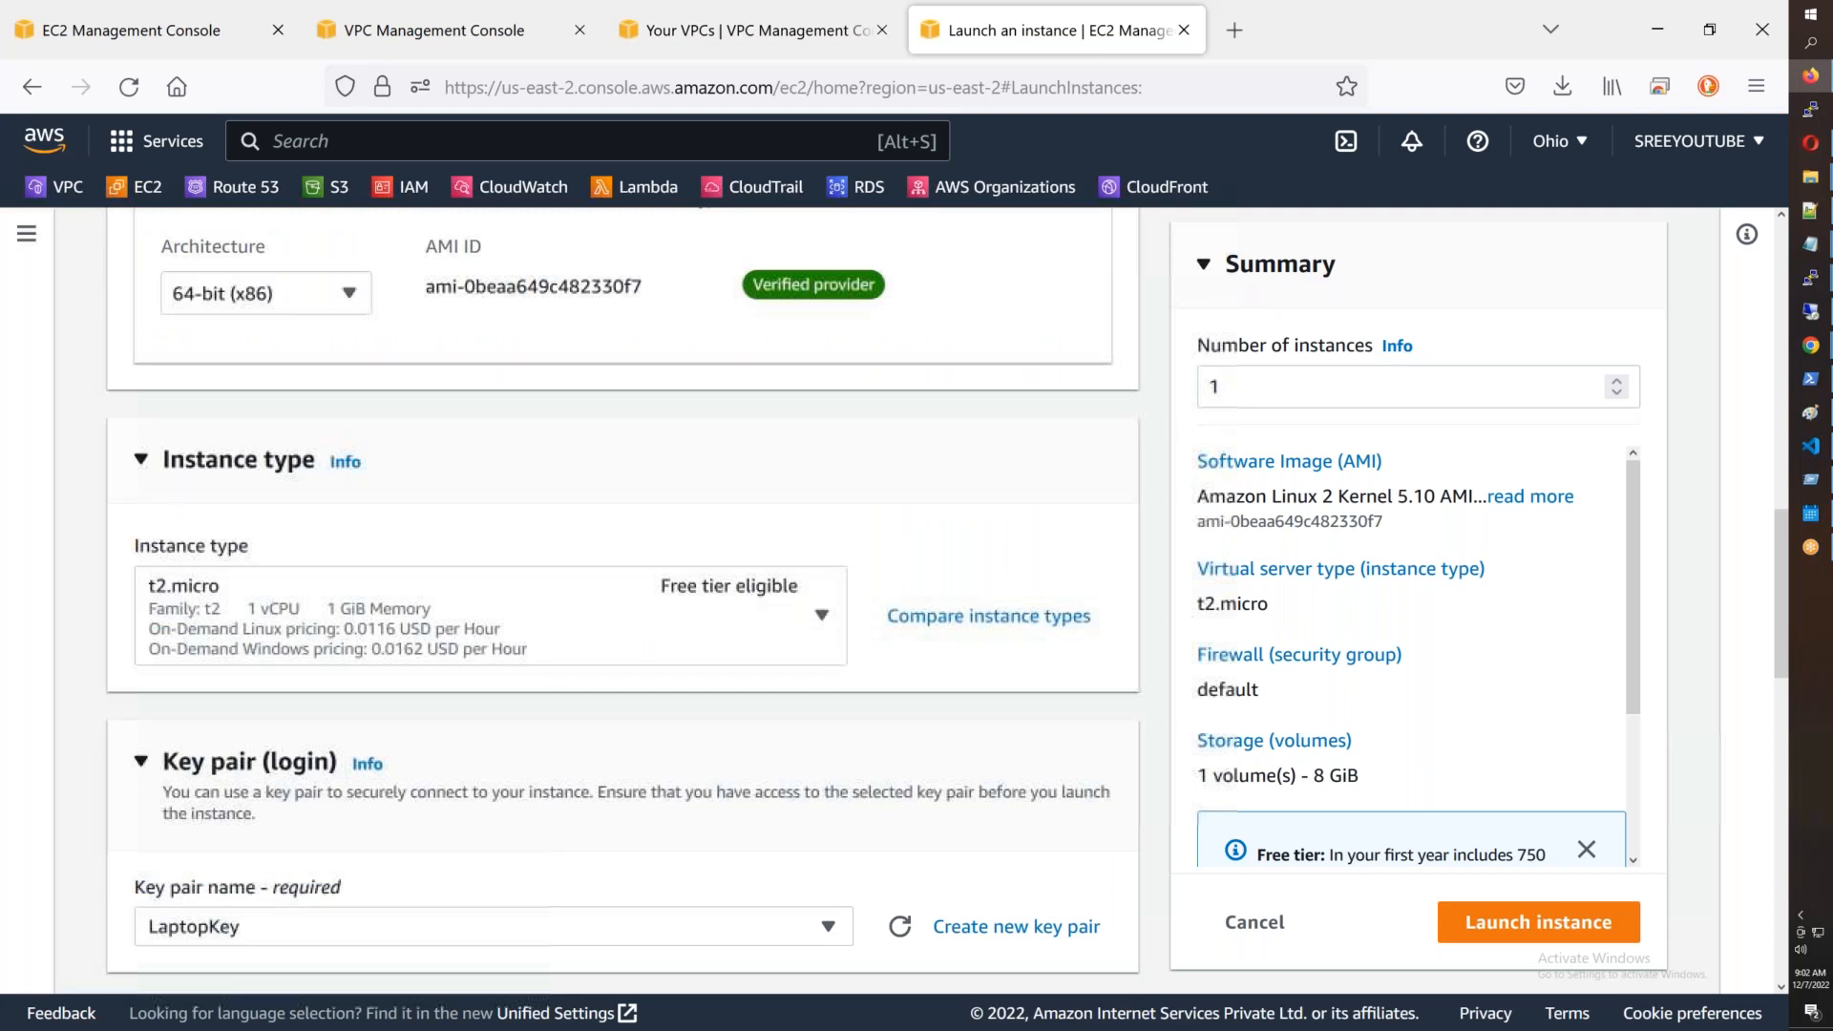
pyautogui.scroll(-10, 723, 589)
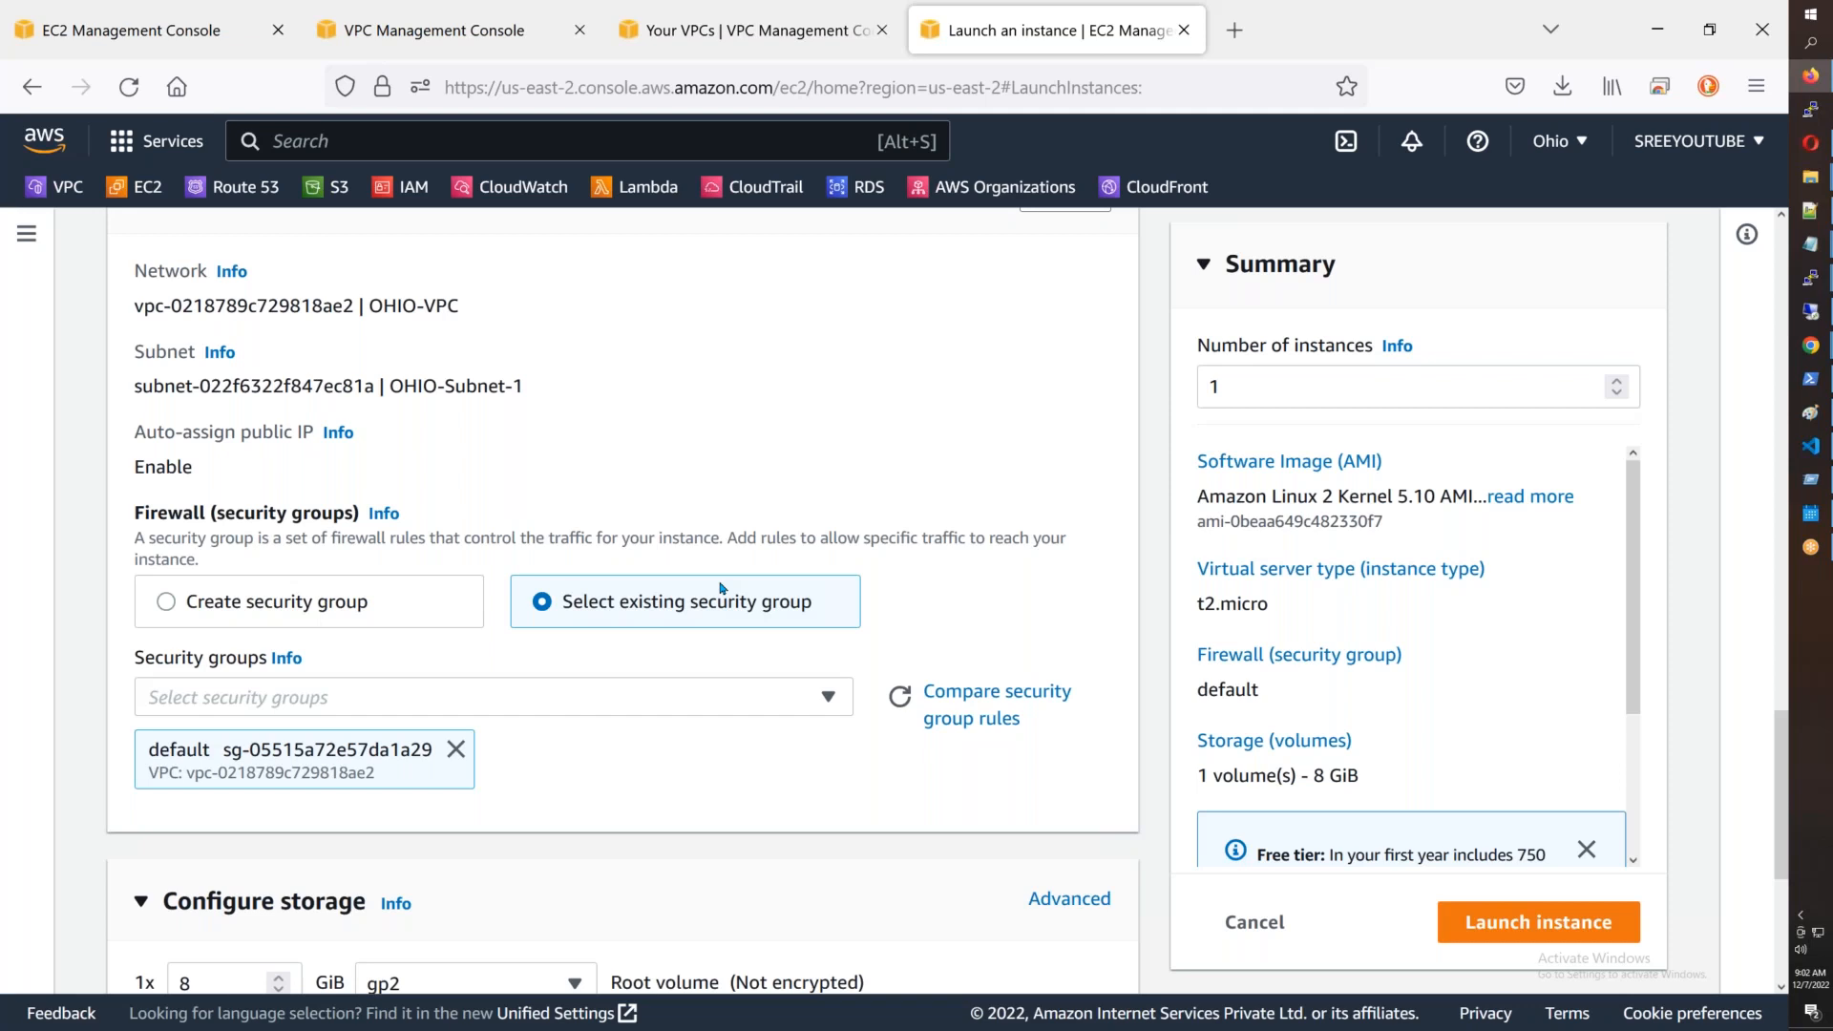
pyautogui.scroll(-15, 668, 697)
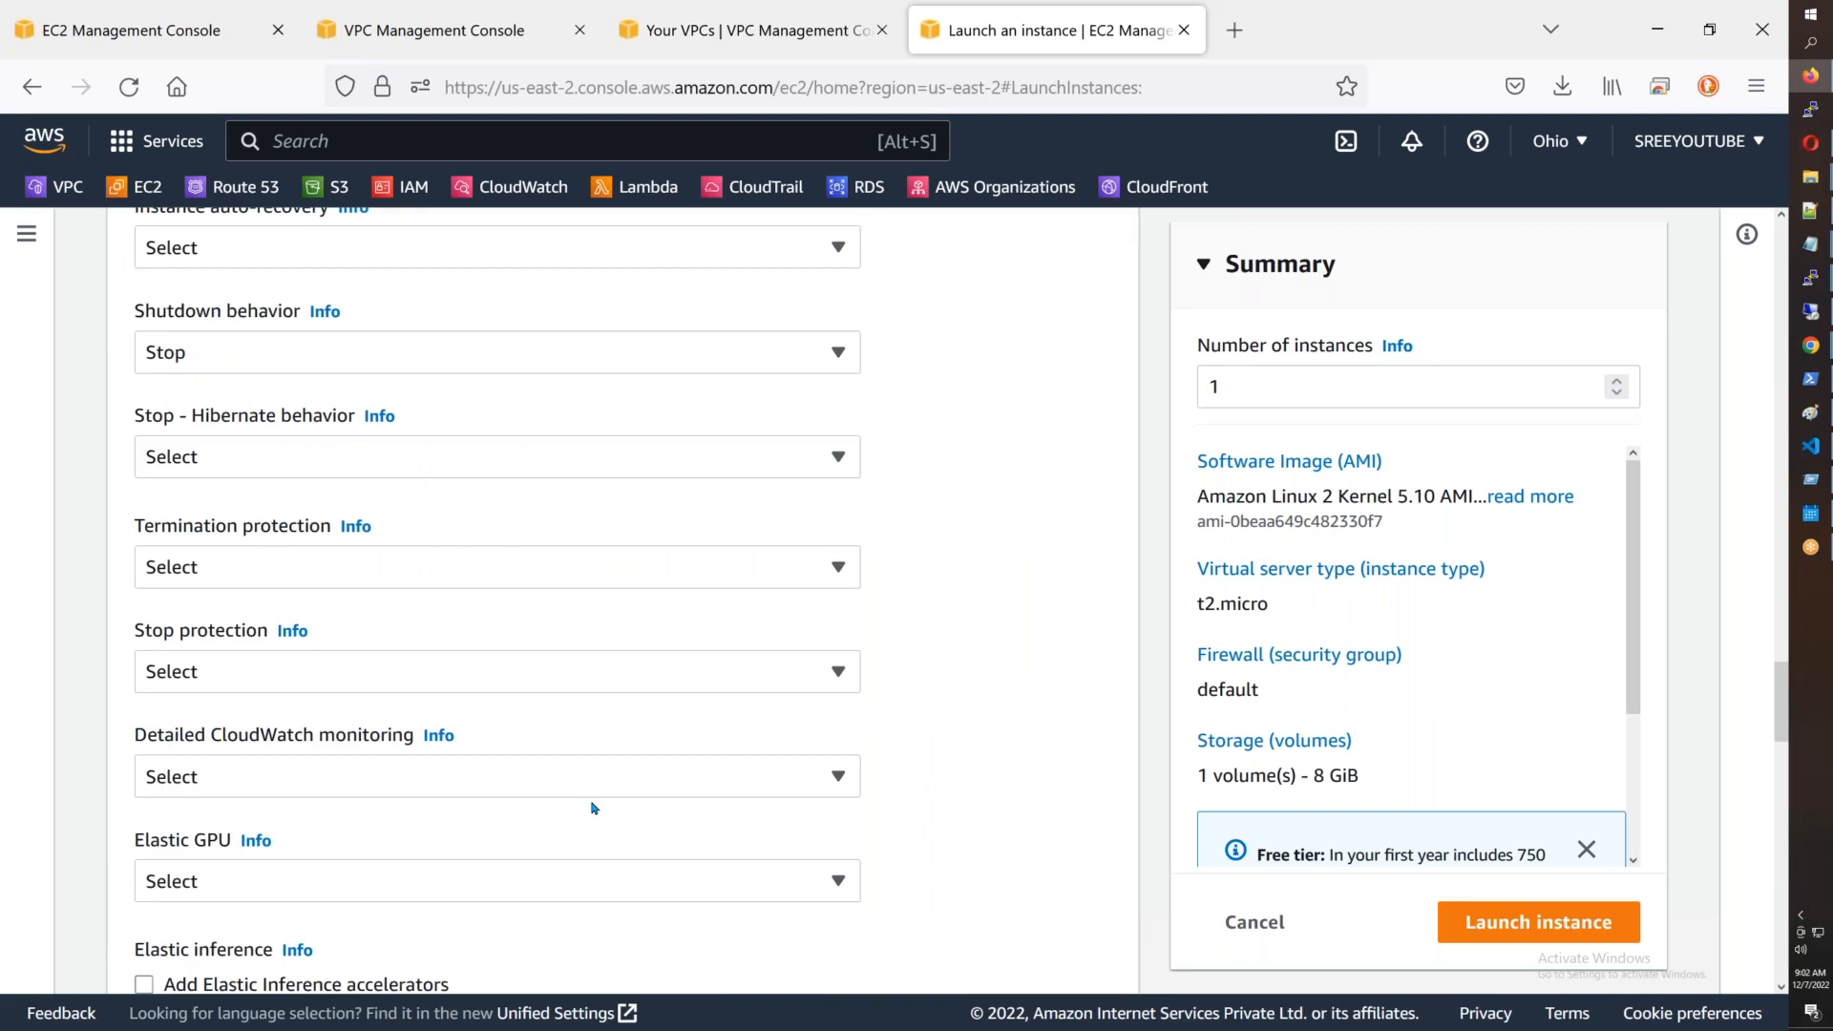
pyautogui.scroll(-10, 594, 808)
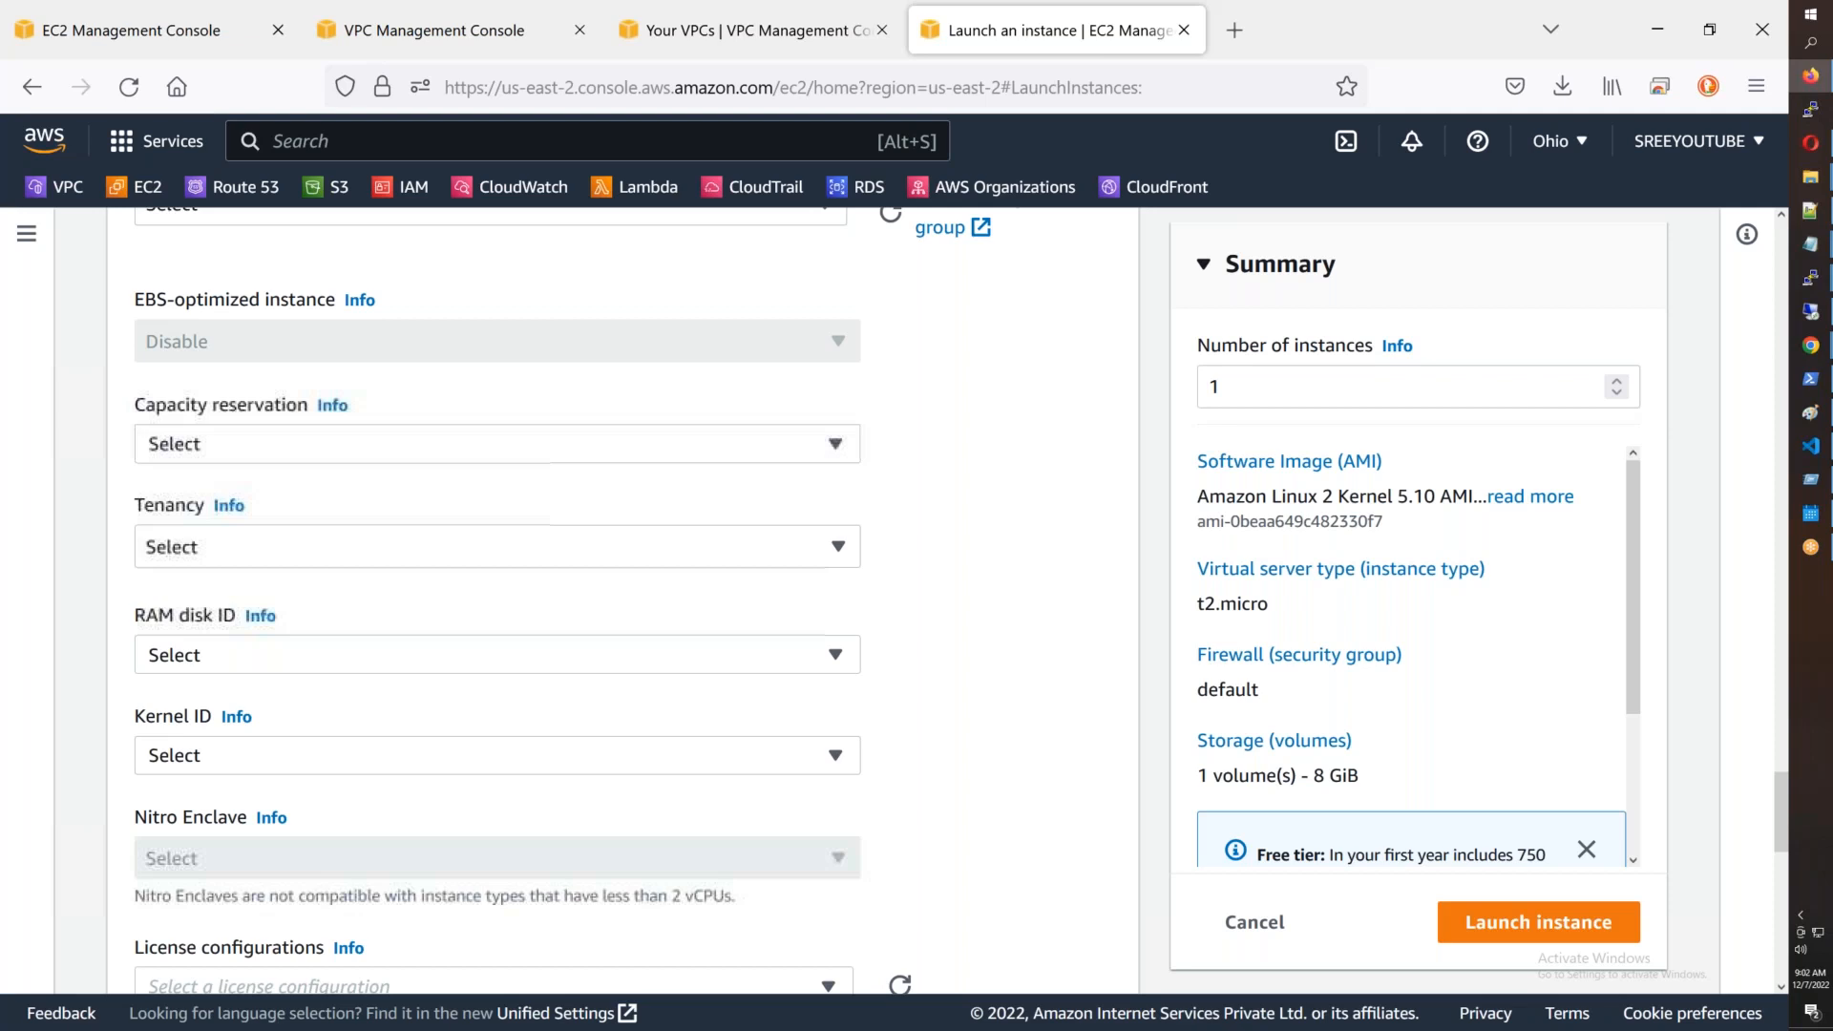
pyautogui.scroll(15, 1088, 491)
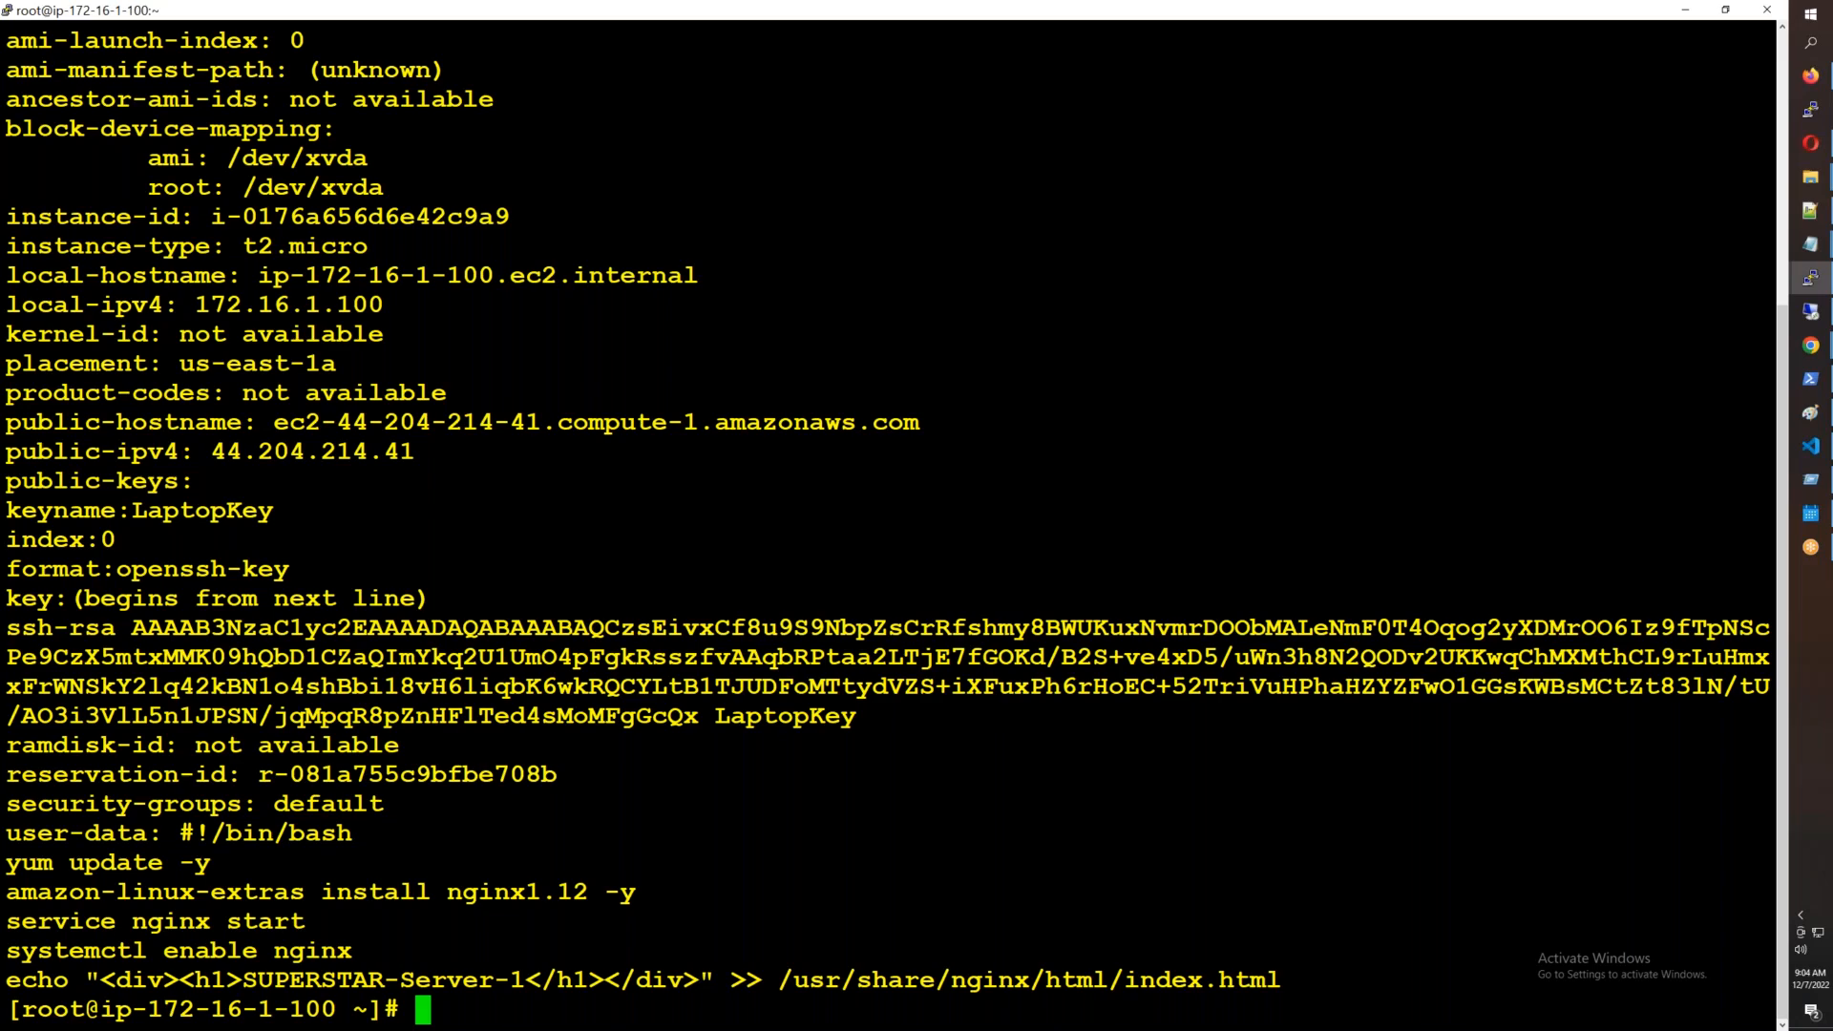
# Step: Switch to the browser and associate Elastic IP 100.25.18.114 with the instance at private IP 10.43.1.100
pyautogui.hotkey('alt', 'Tab')
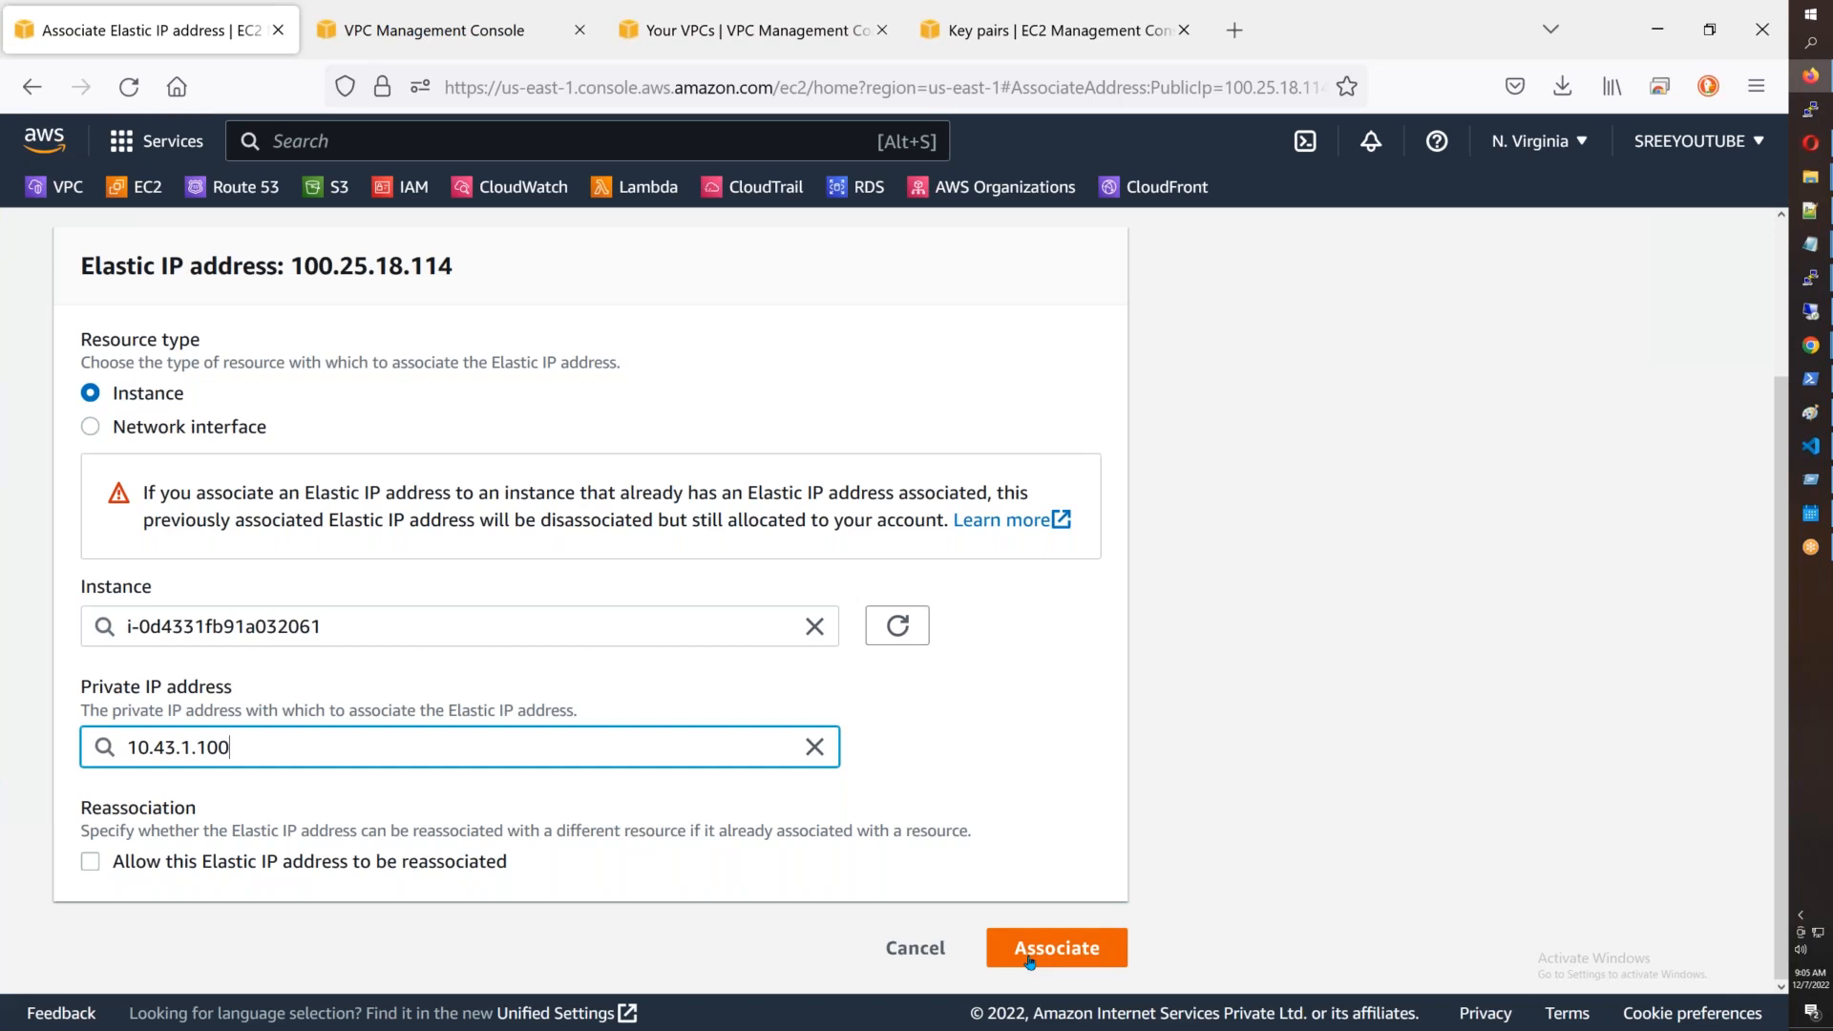
pyautogui.click(1030, 961)
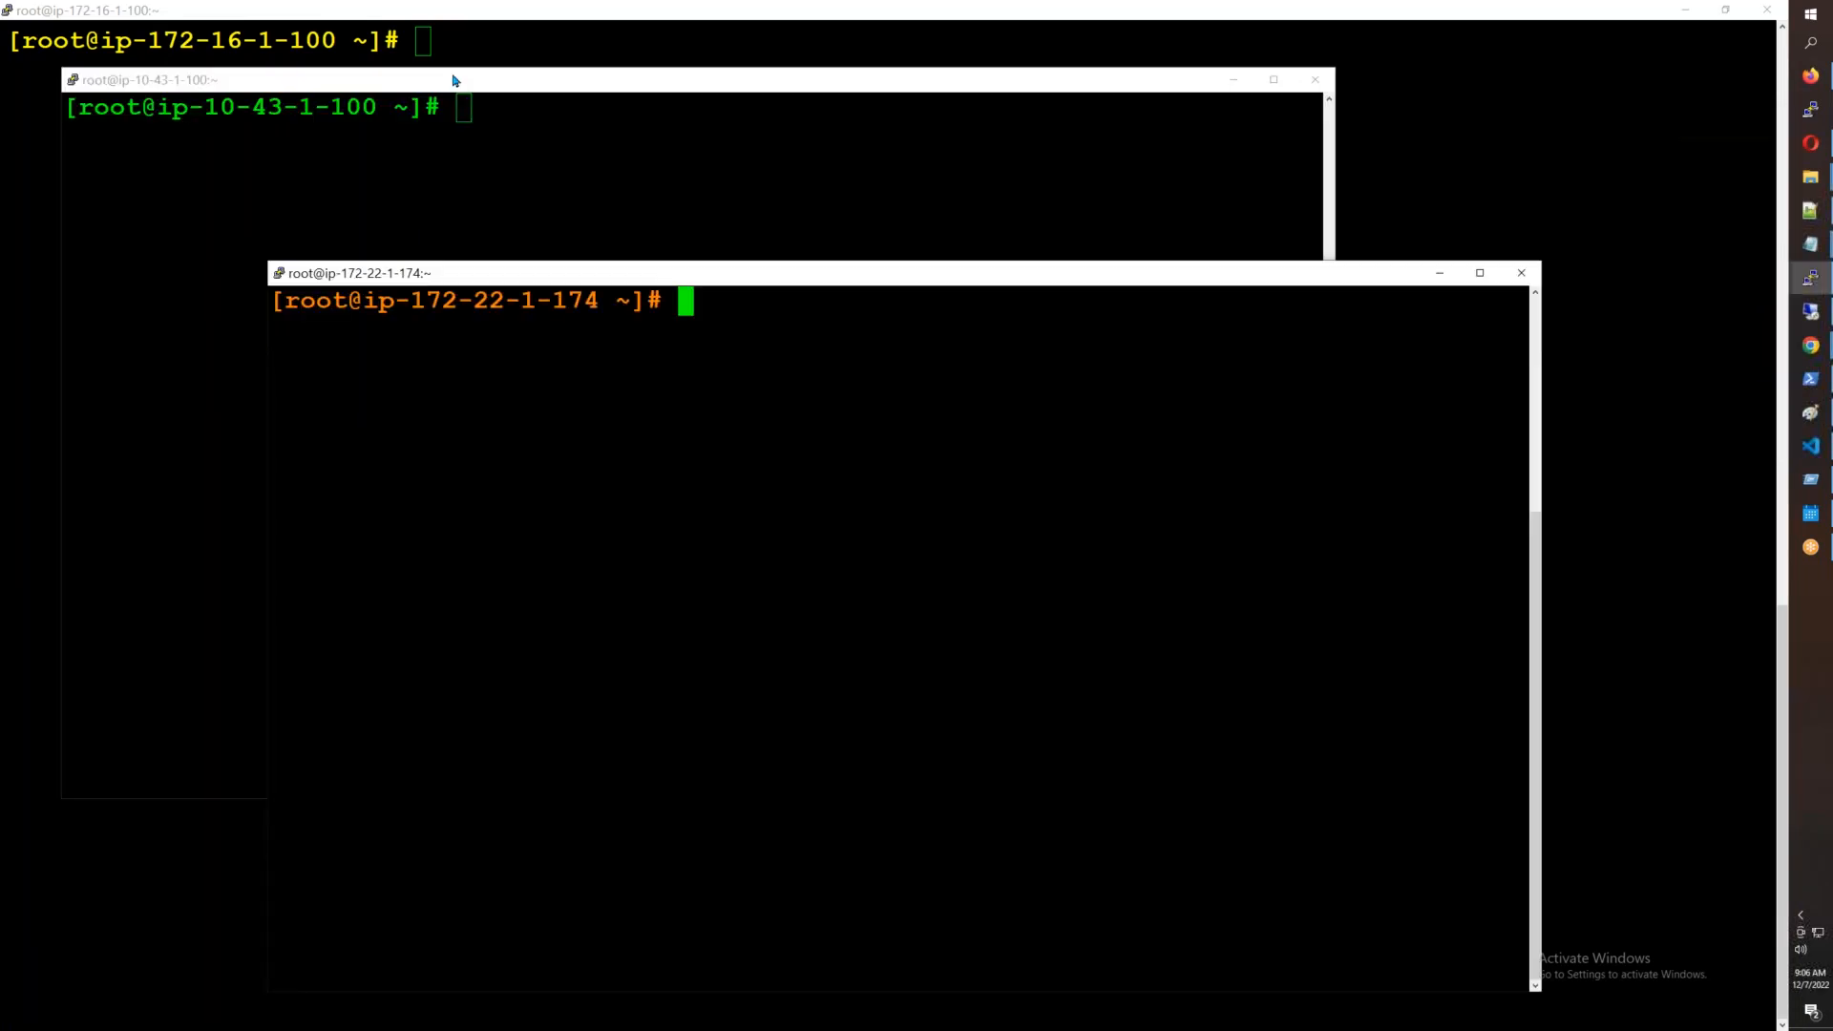
# Step: Arrange the SSH terminal windows and start pinging 10.43.1.100 from the 172.22.1.174 server
pyautogui.moveTo(455, 80); pyautogui.dragTo(496, 134)
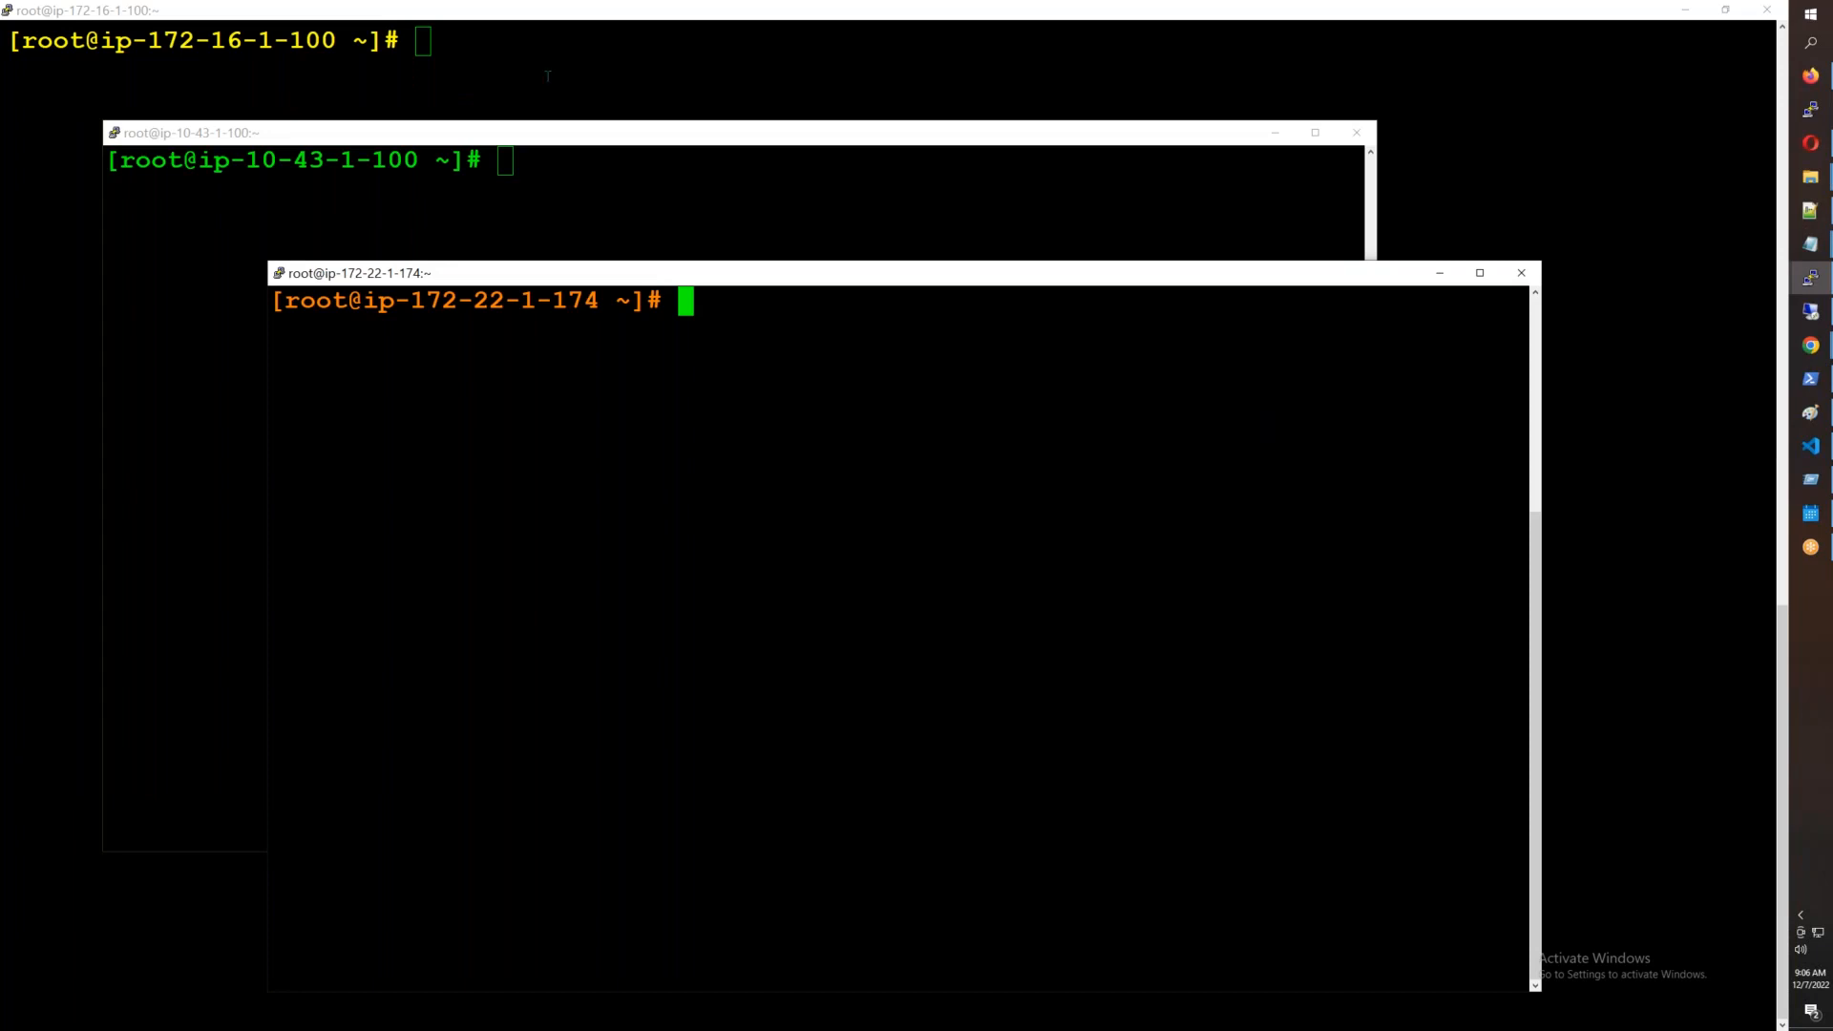
pyautogui.write('ping 10.')
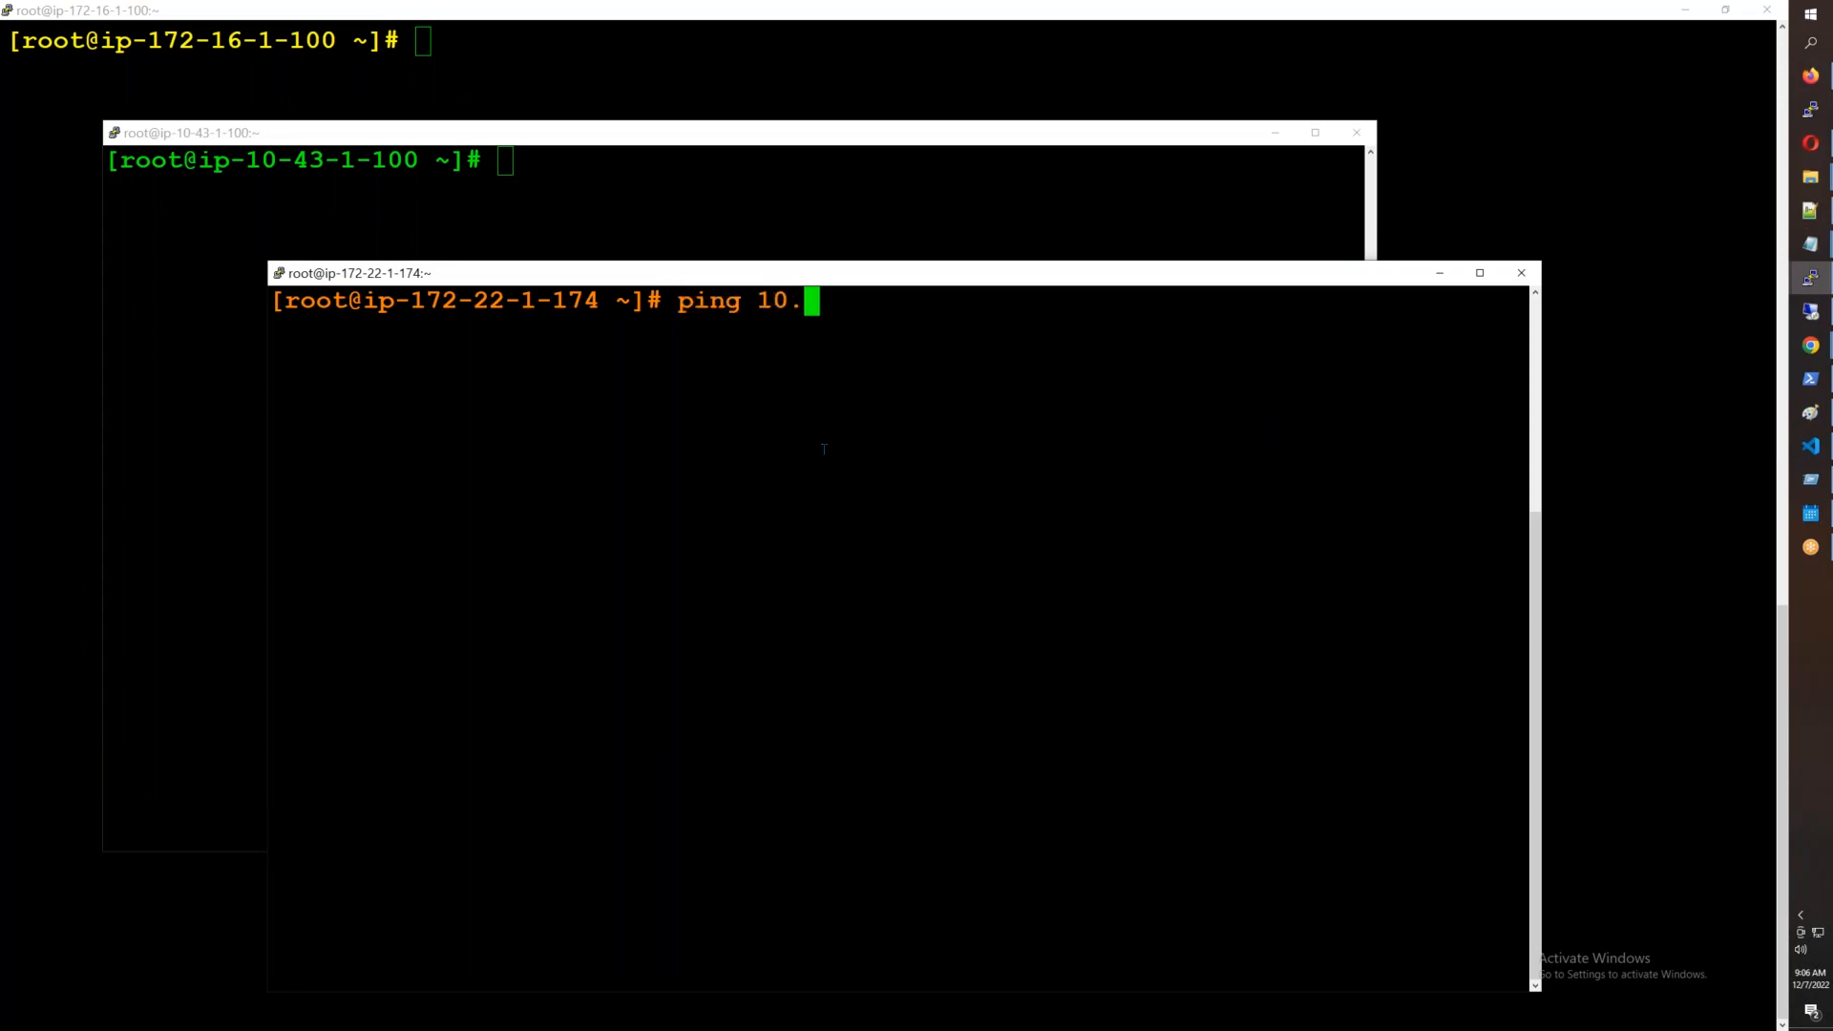
pyautogui.write('43.1.100')
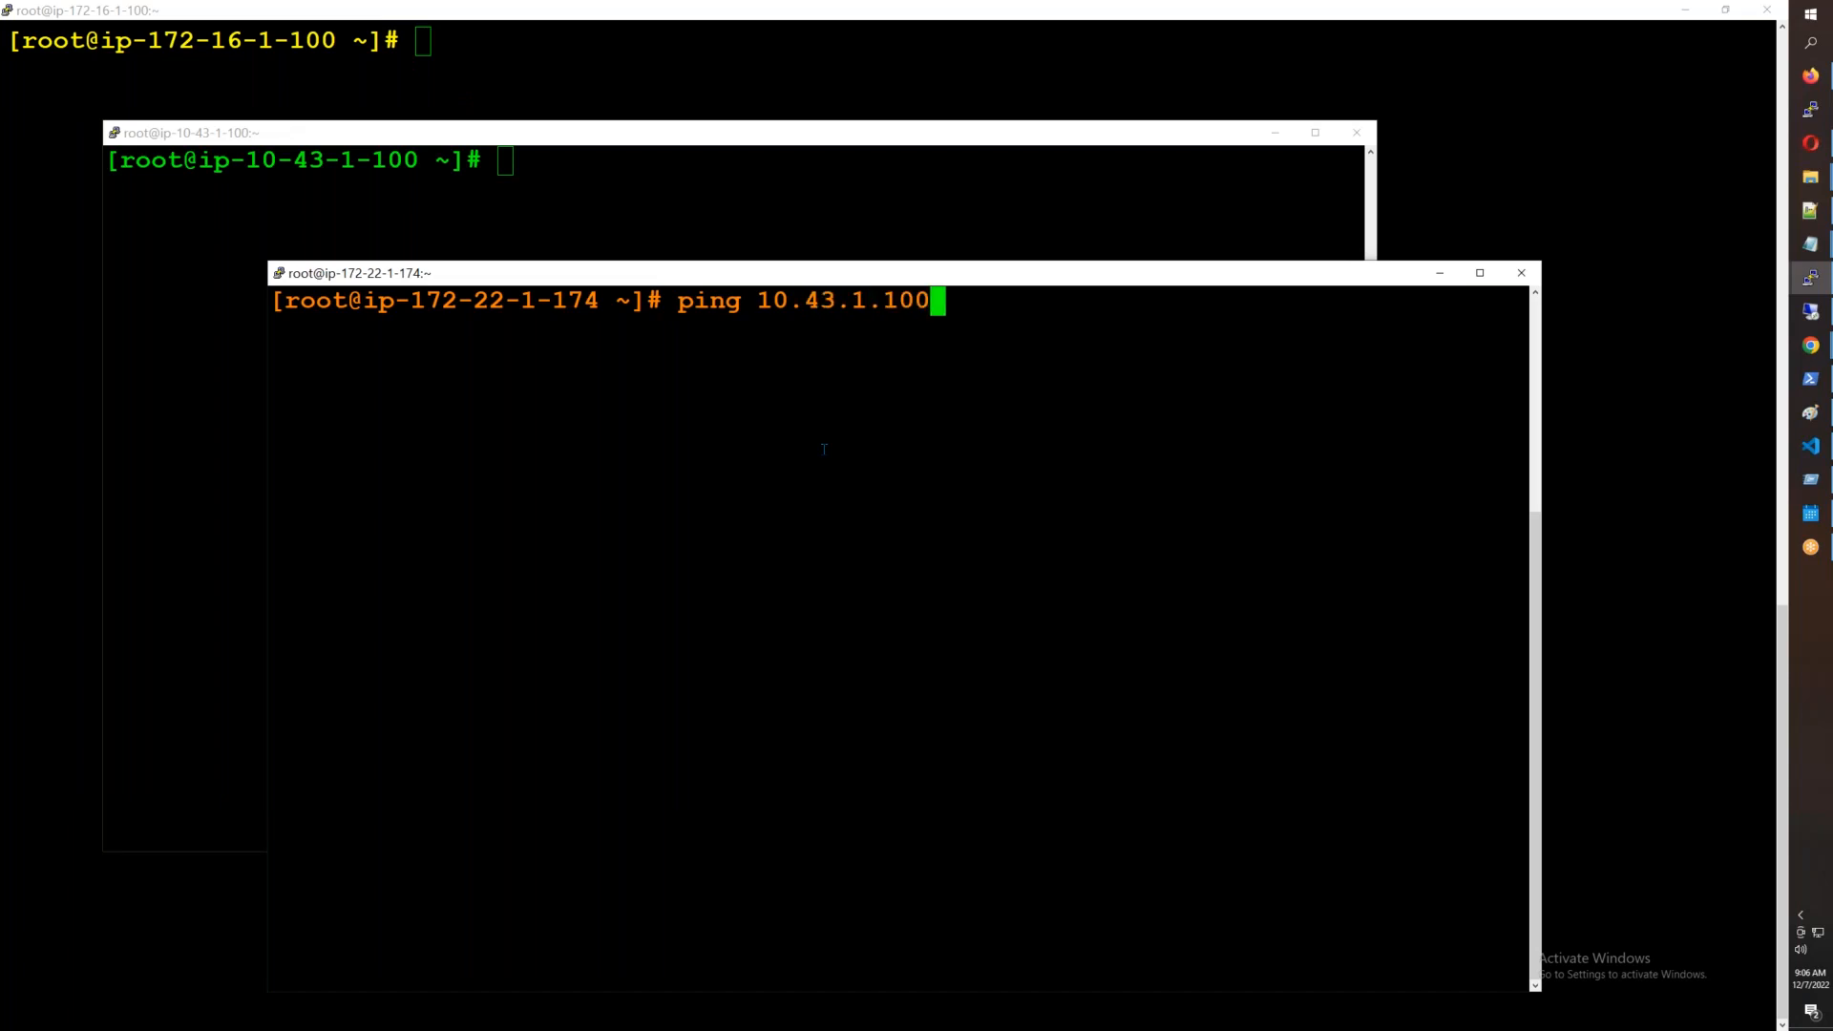
pyautogui.press('Return')
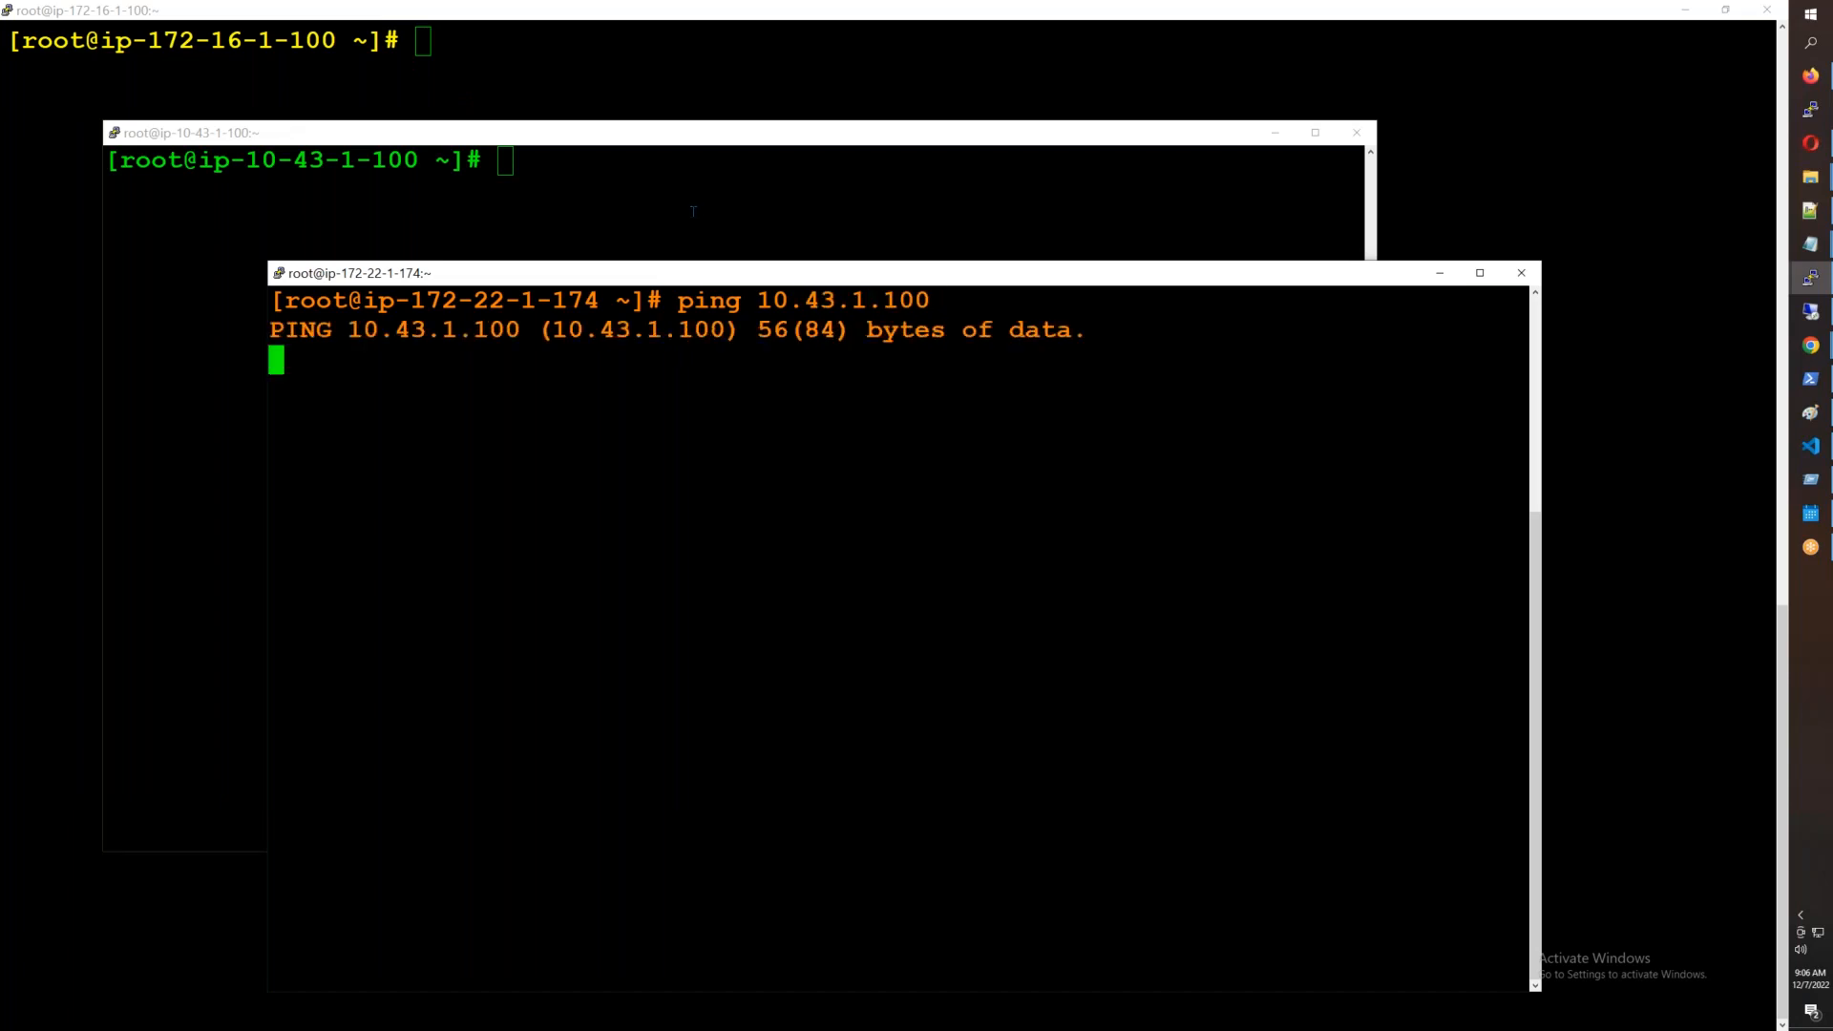
# Step: Start pinging 172.16.1.100 from the 10.43.1.100 server's terminal
pyautogui.click(693, 211)
pyautogui.write('ping 172.16.1.100')
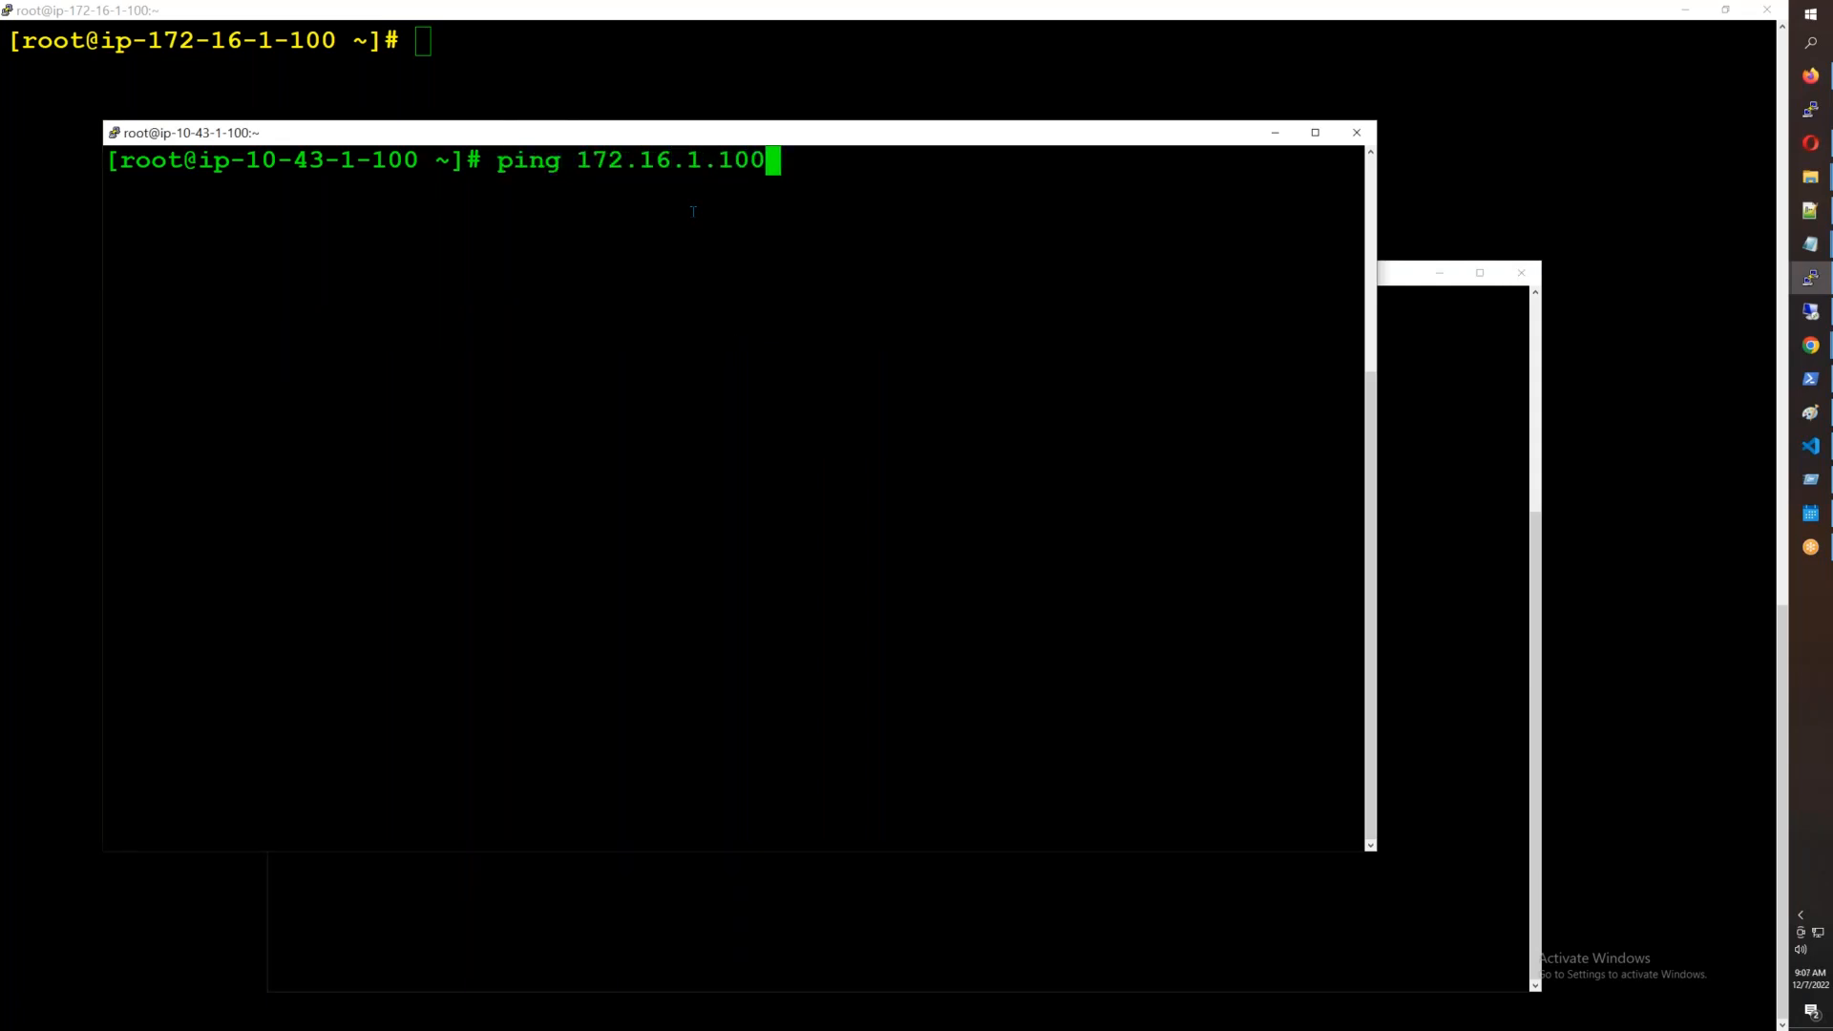
pyautogui.press('Return')
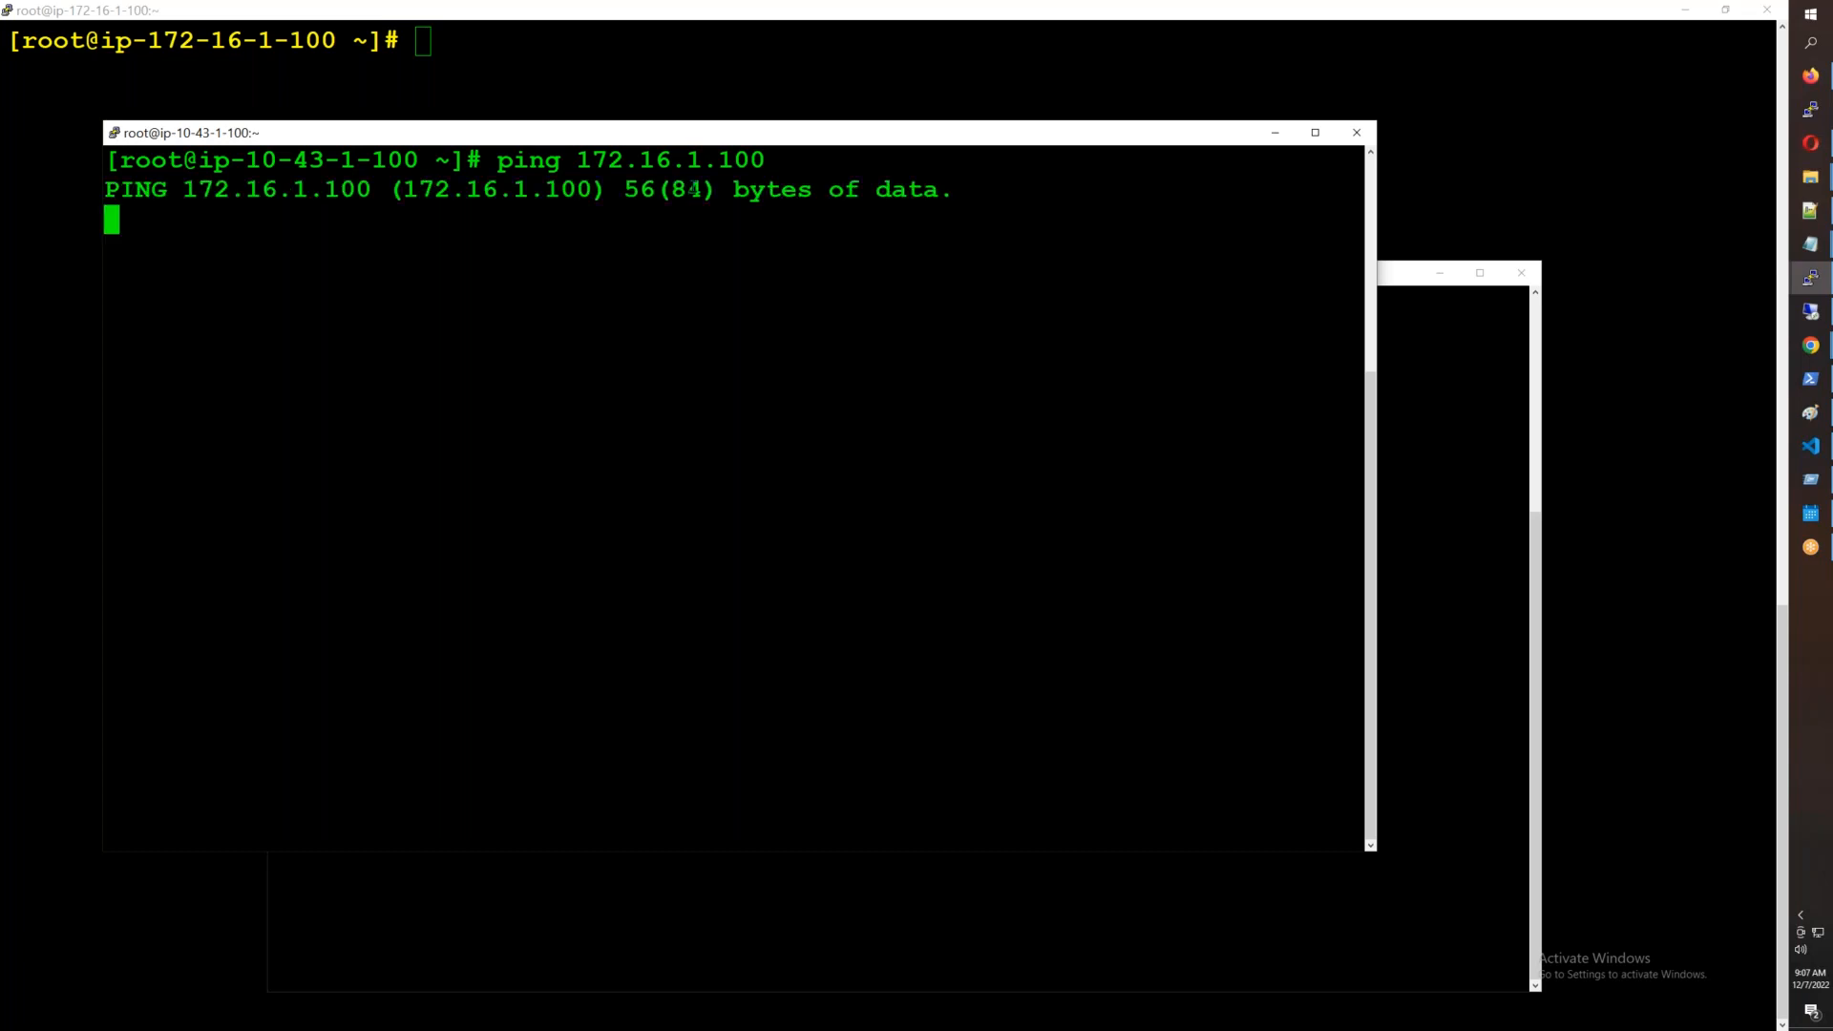
# Step: Start pinging 172.22.1.174 from the 172.16.1.100 server, checking the Ohio server's terminal for its private address
pyautogui.click(700, 71)
pyautogui.write('ping 172.11')
pyautogui.write('.')
pyautogui.press('BackSpace')
pyautogui.press('BackSpace')
pyautogui.press('BackSpace')
pyautogui.write('22.1.')
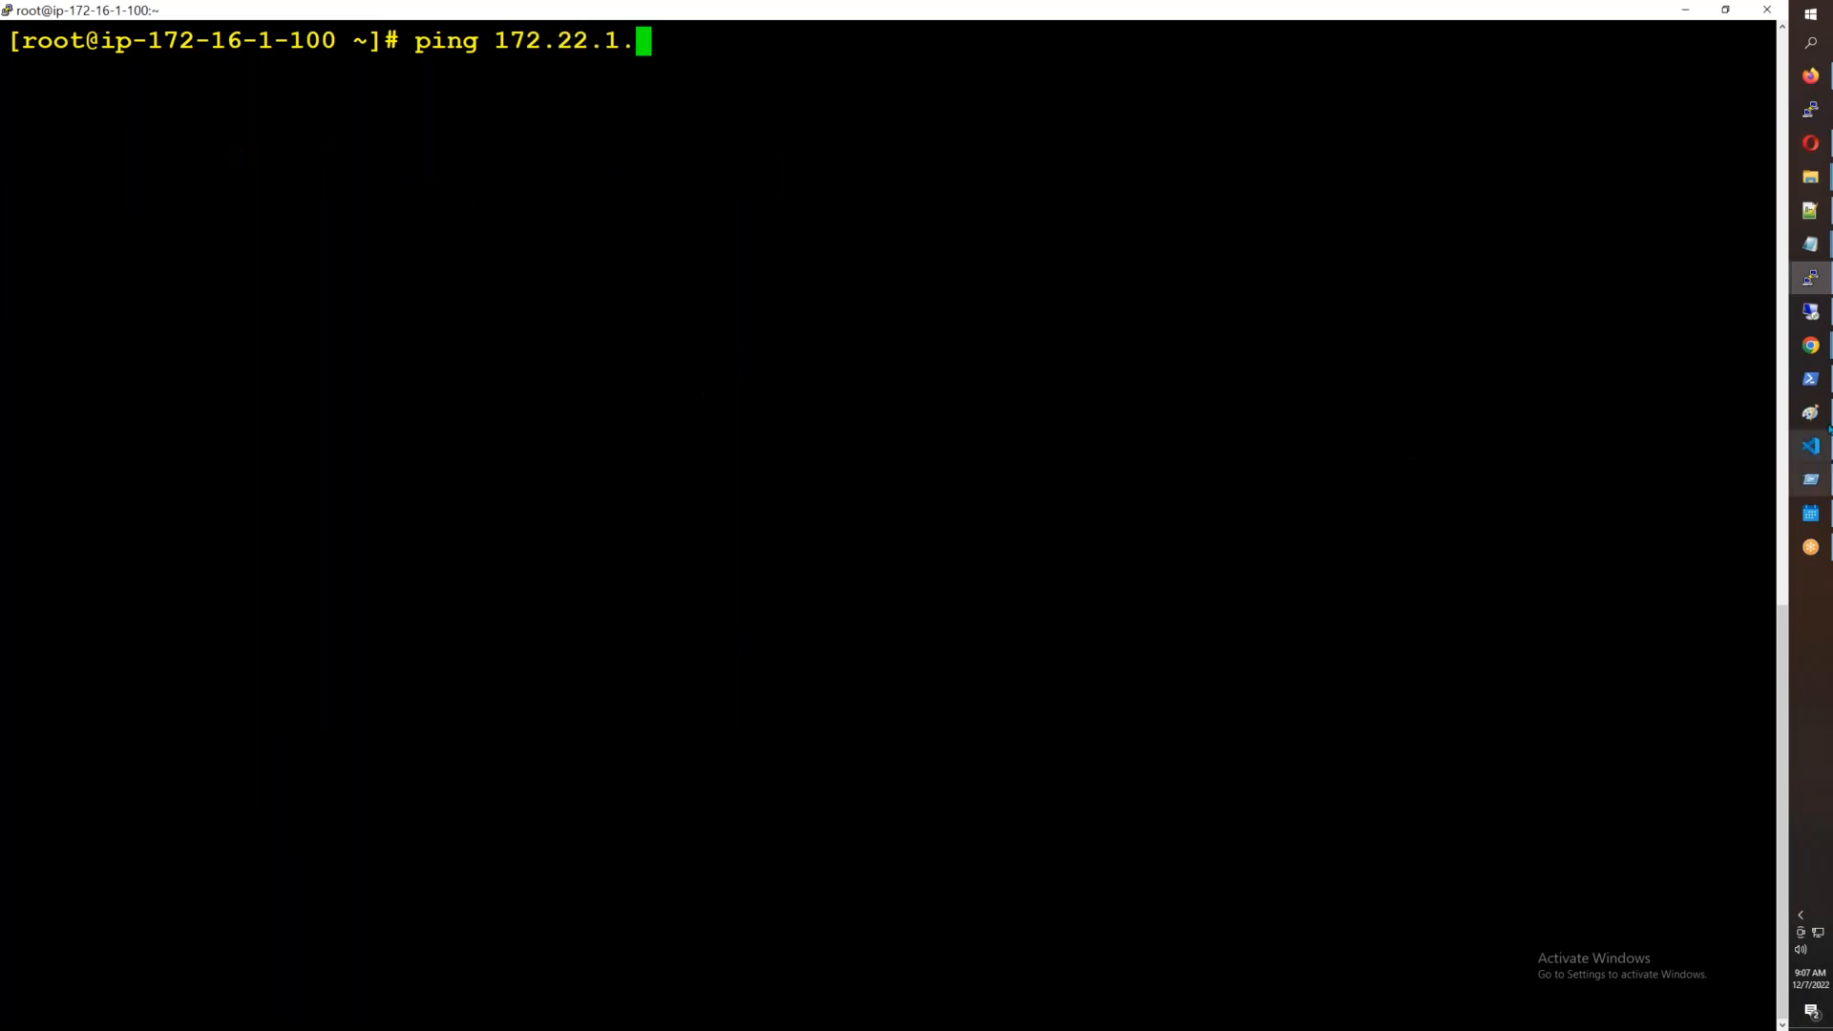
pyautogui.click(1810, 278)
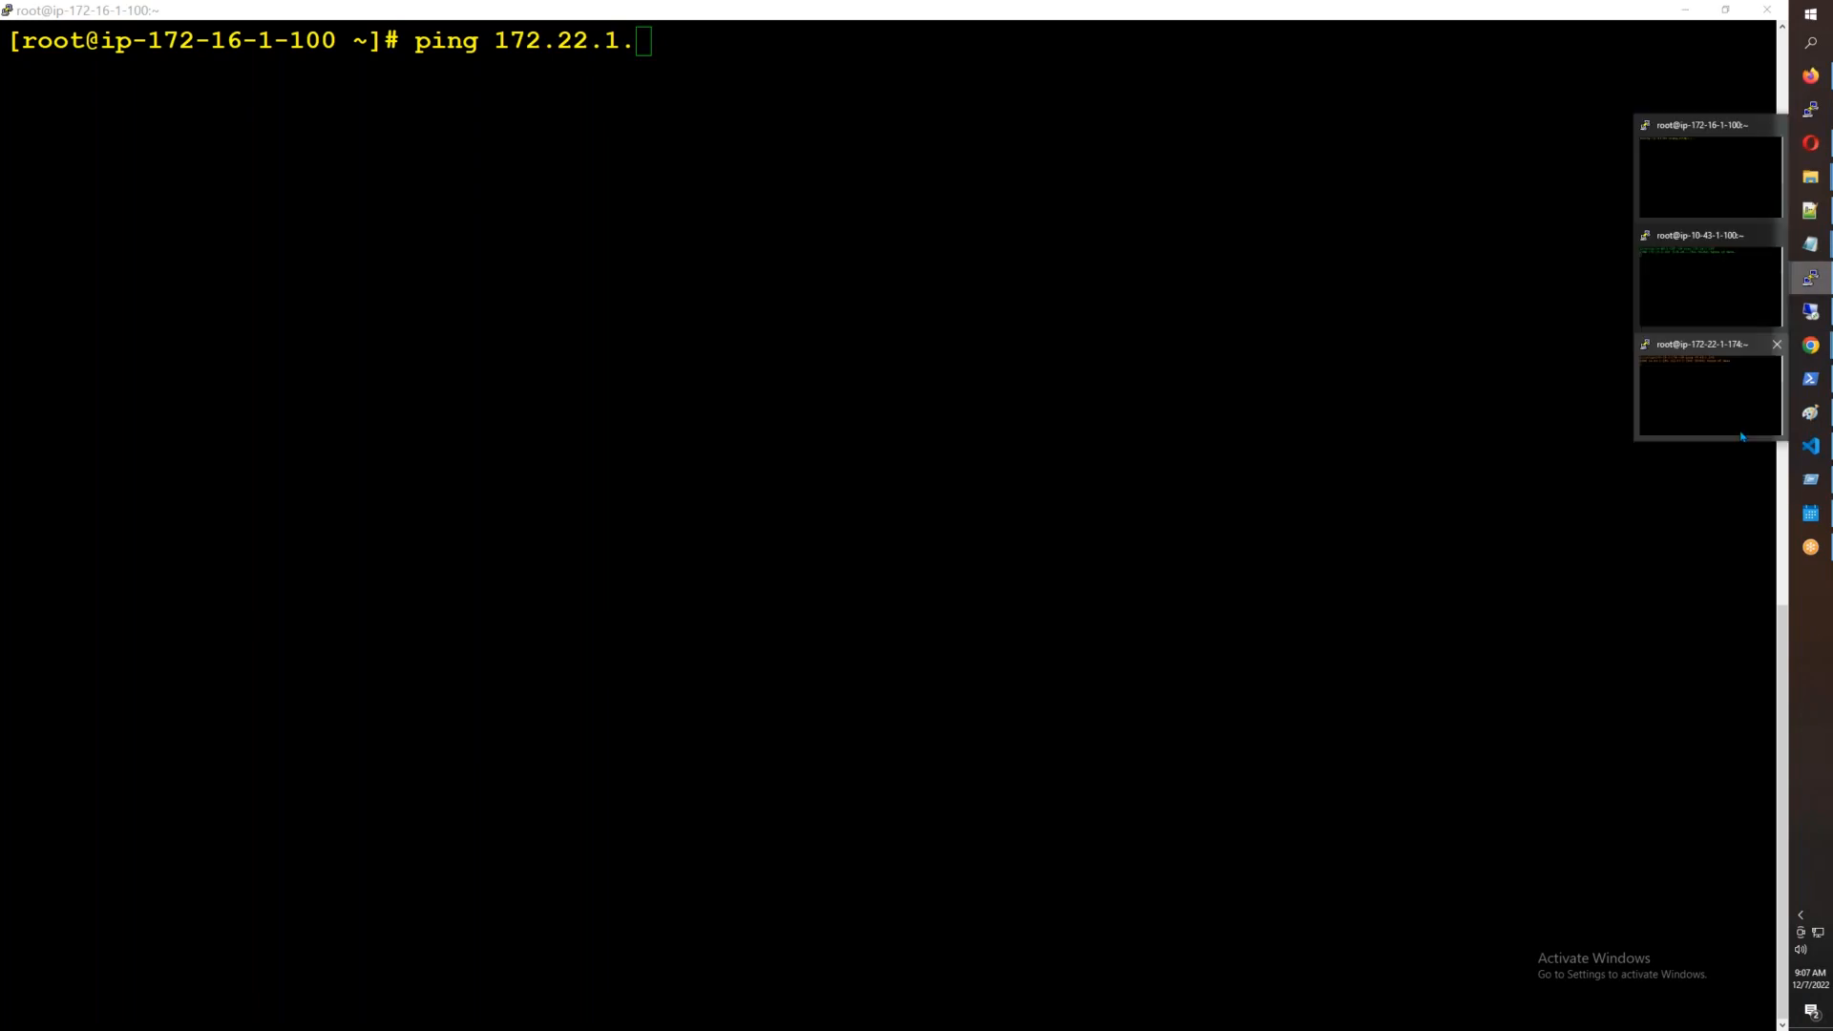
pyautogui.click(1742, 436)
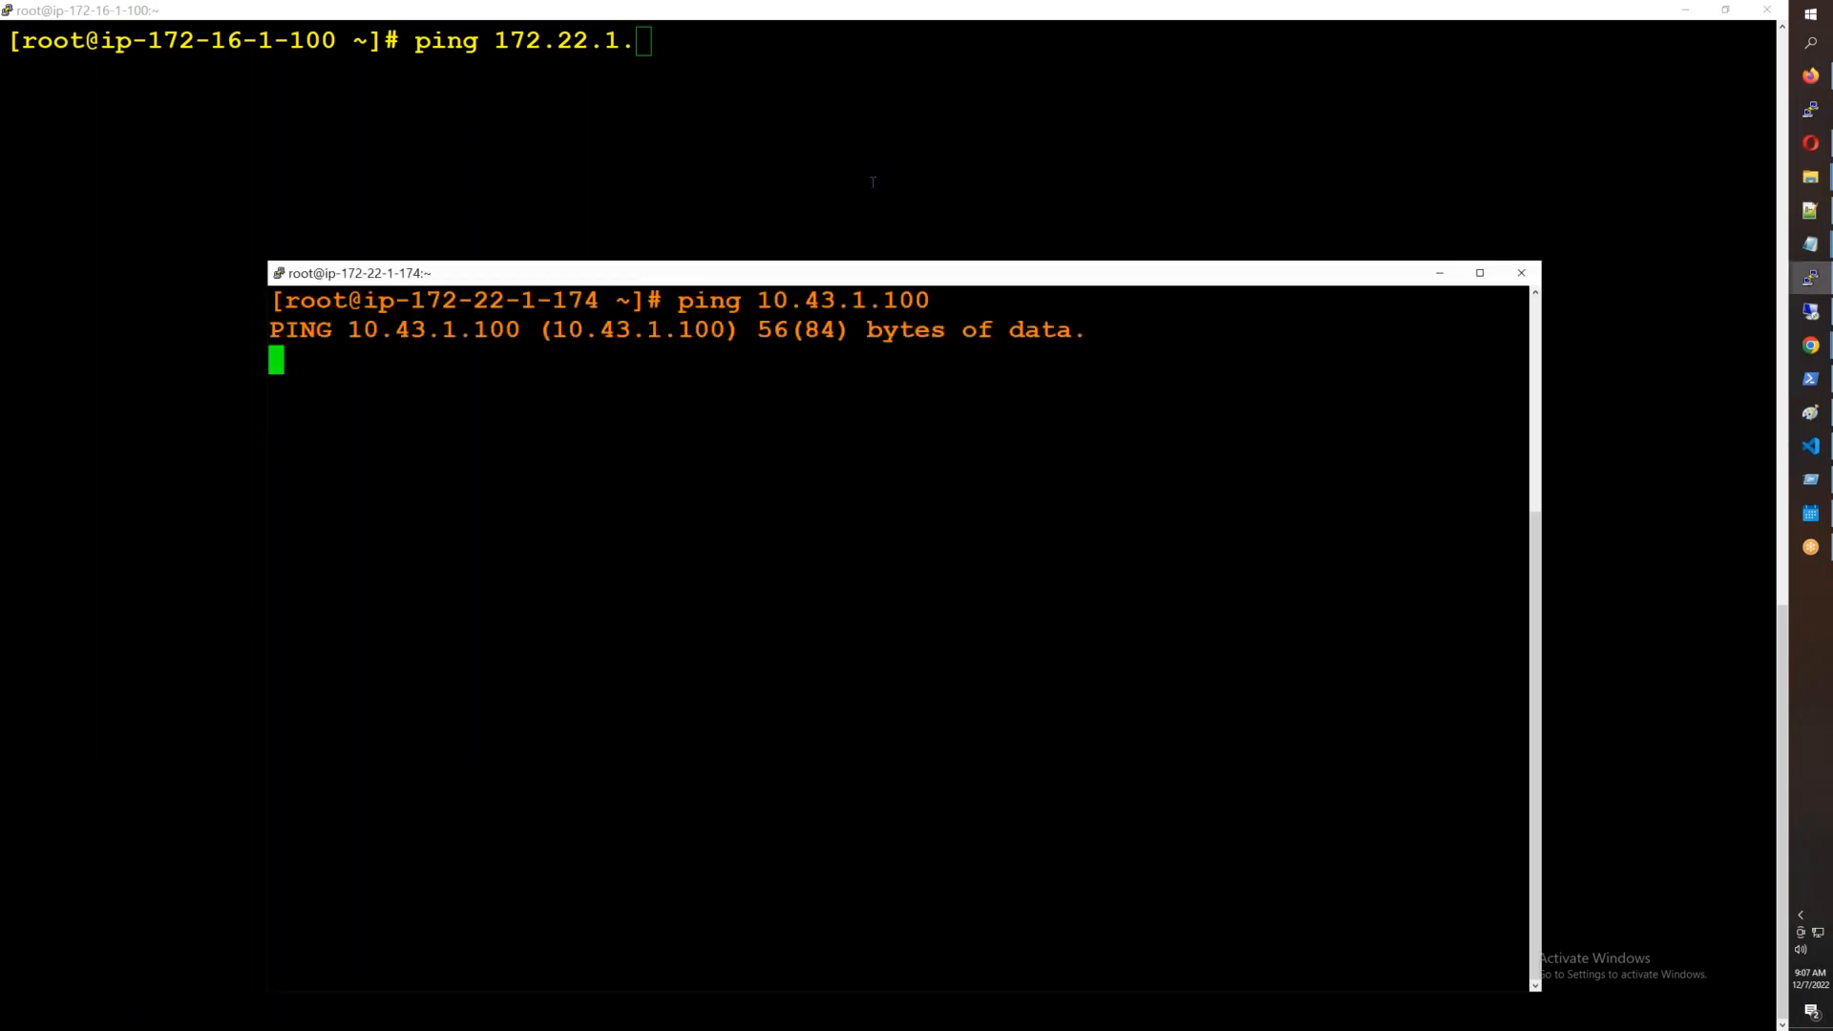
pyautogui.click(872, 181)
pyautogui.write('174')
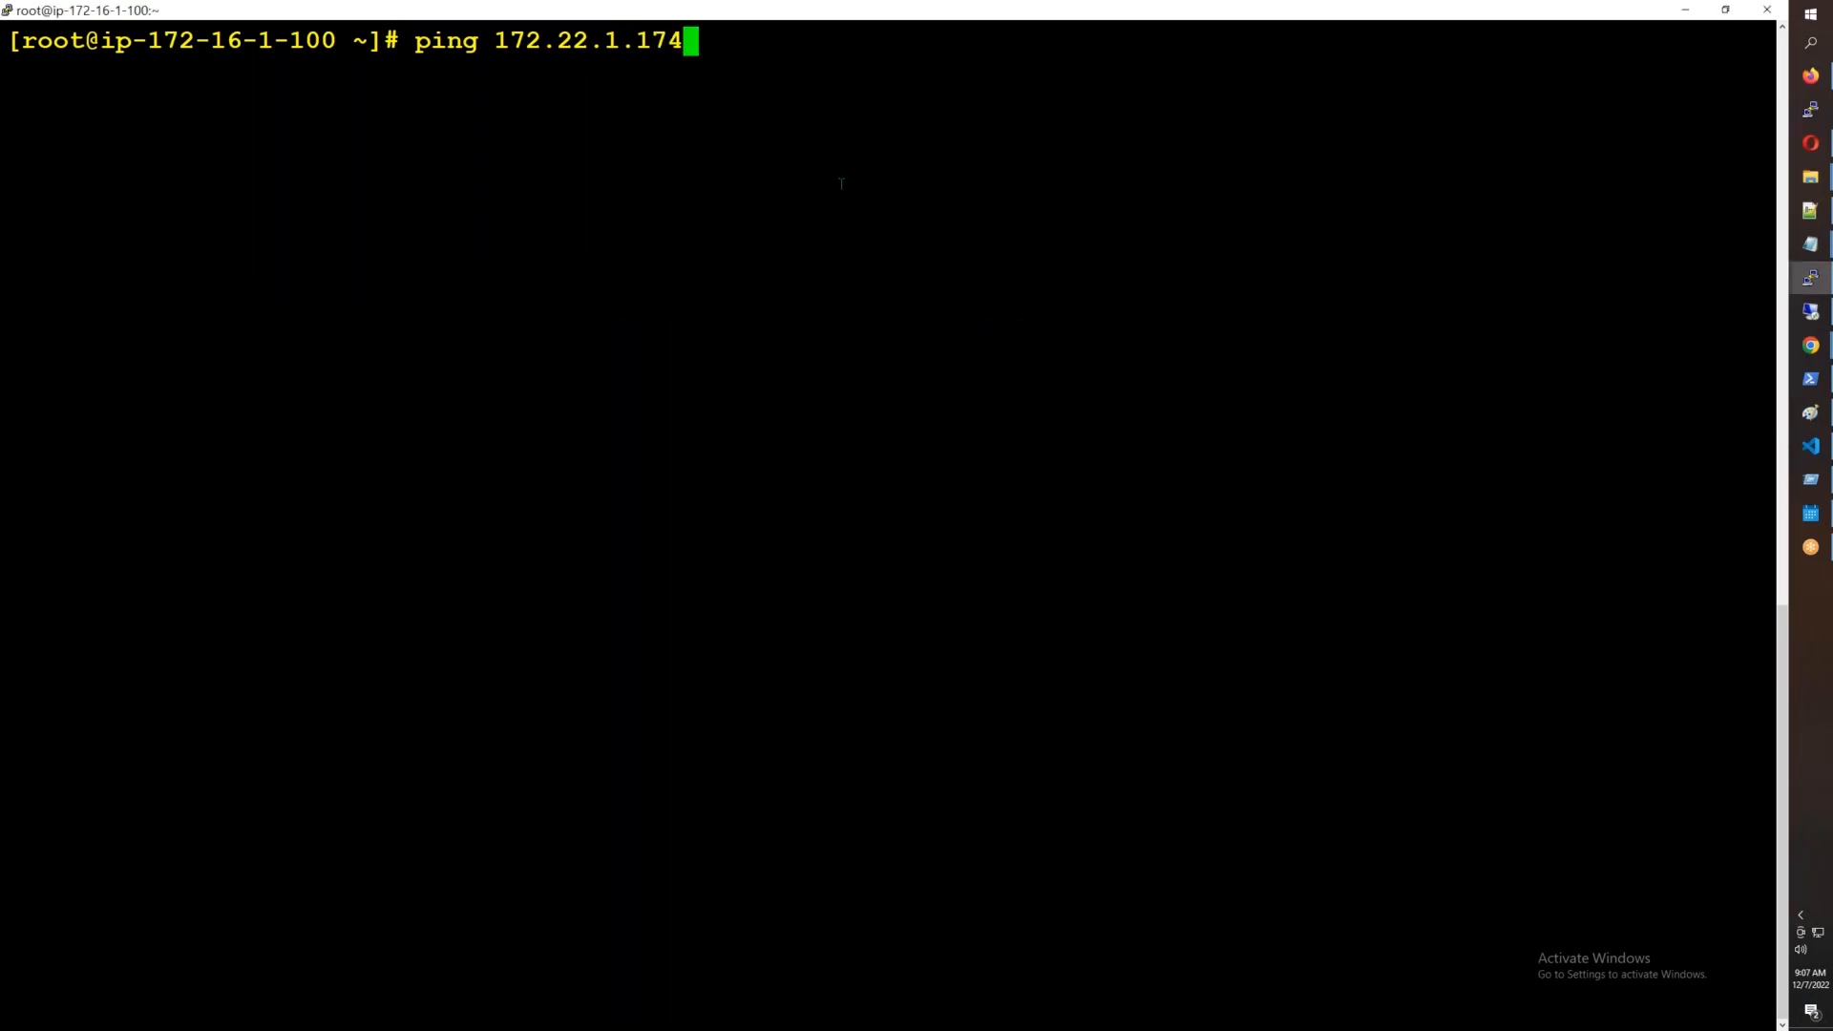
pyautogui.press('Return')
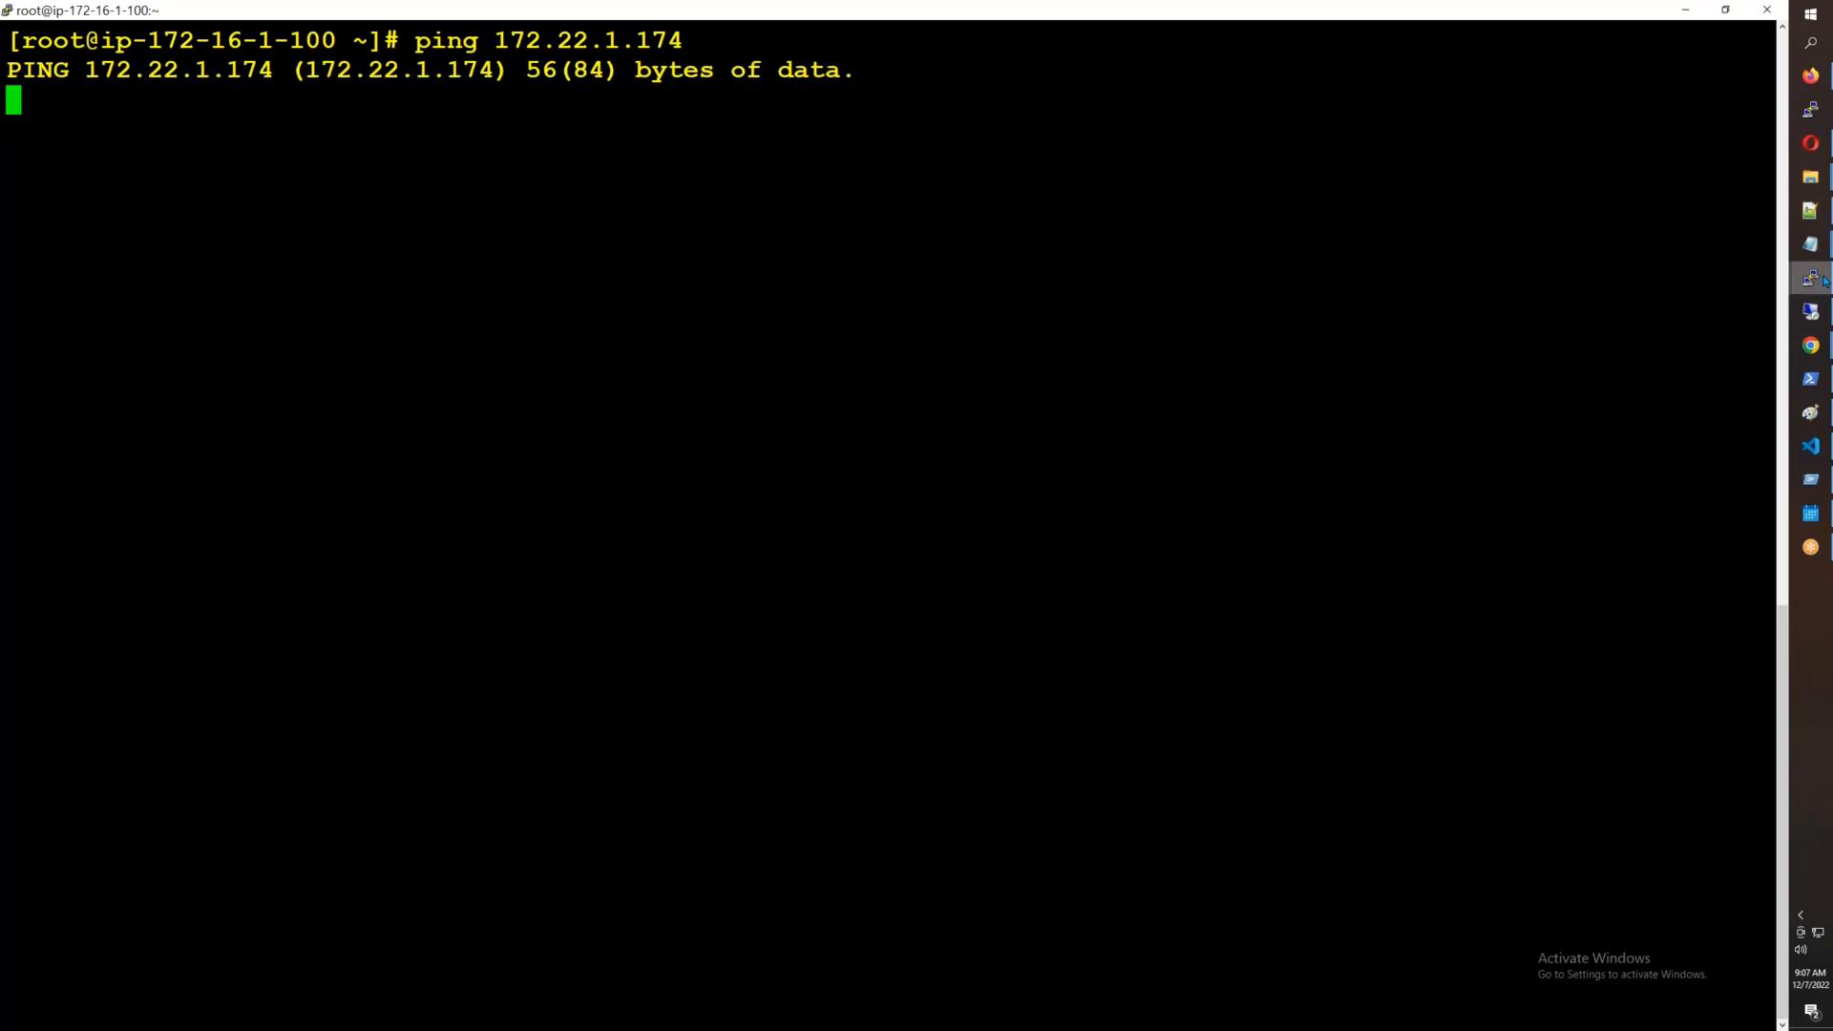
# Step: Switch to Paint and examine the VPC-Peering.png diagram of the three VPCs
pyautogui.moveTo(1824, 281)
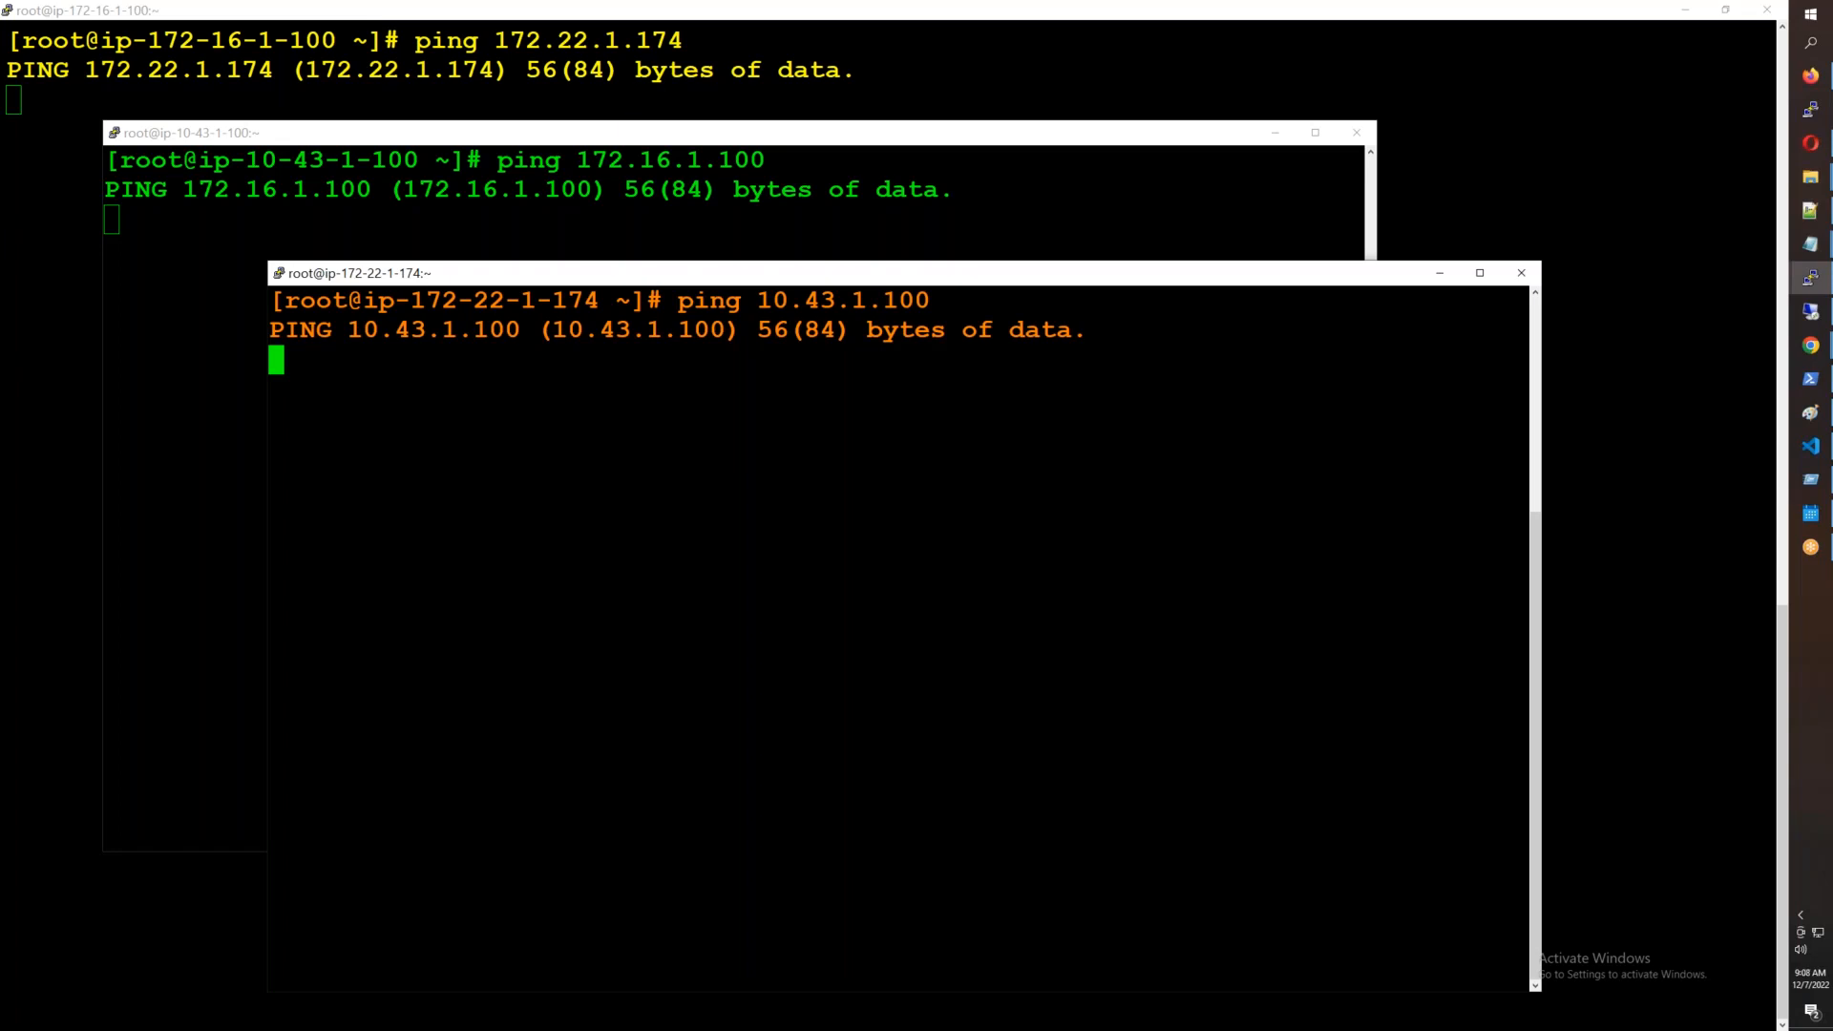
pyautogui.click(1823, 419)
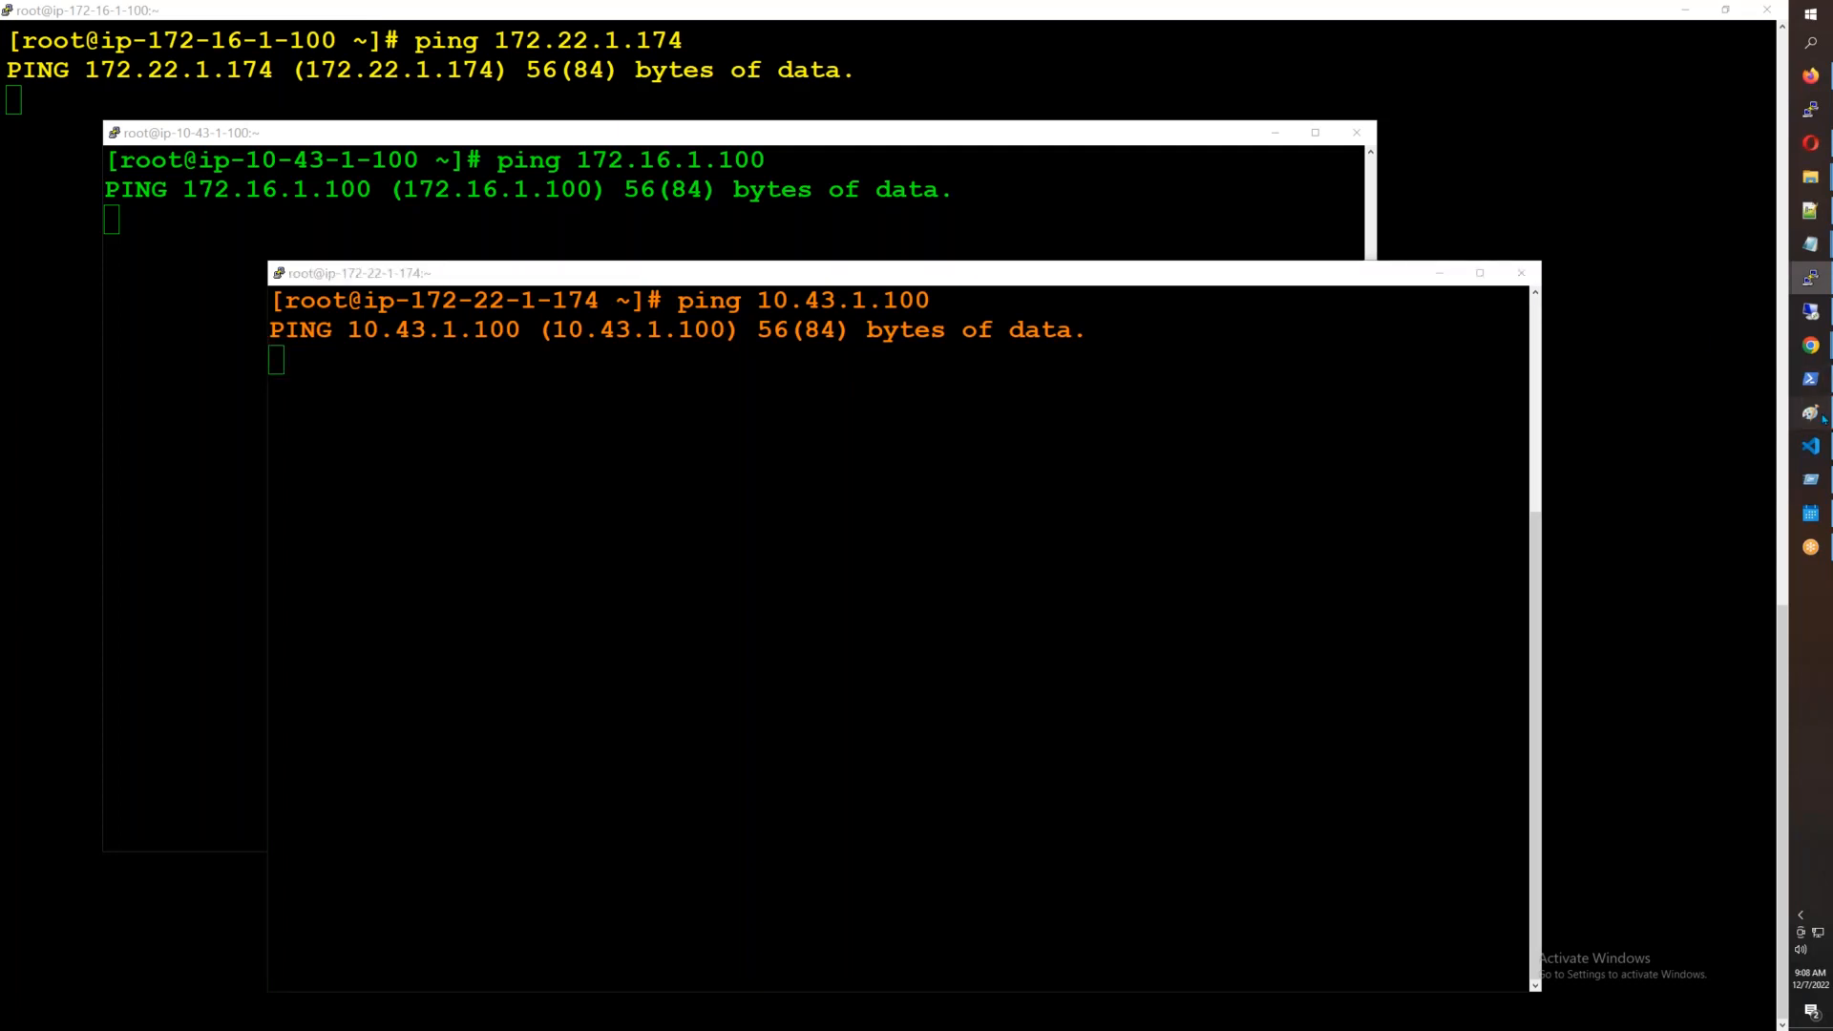
pyautogui.click(1823, 419)
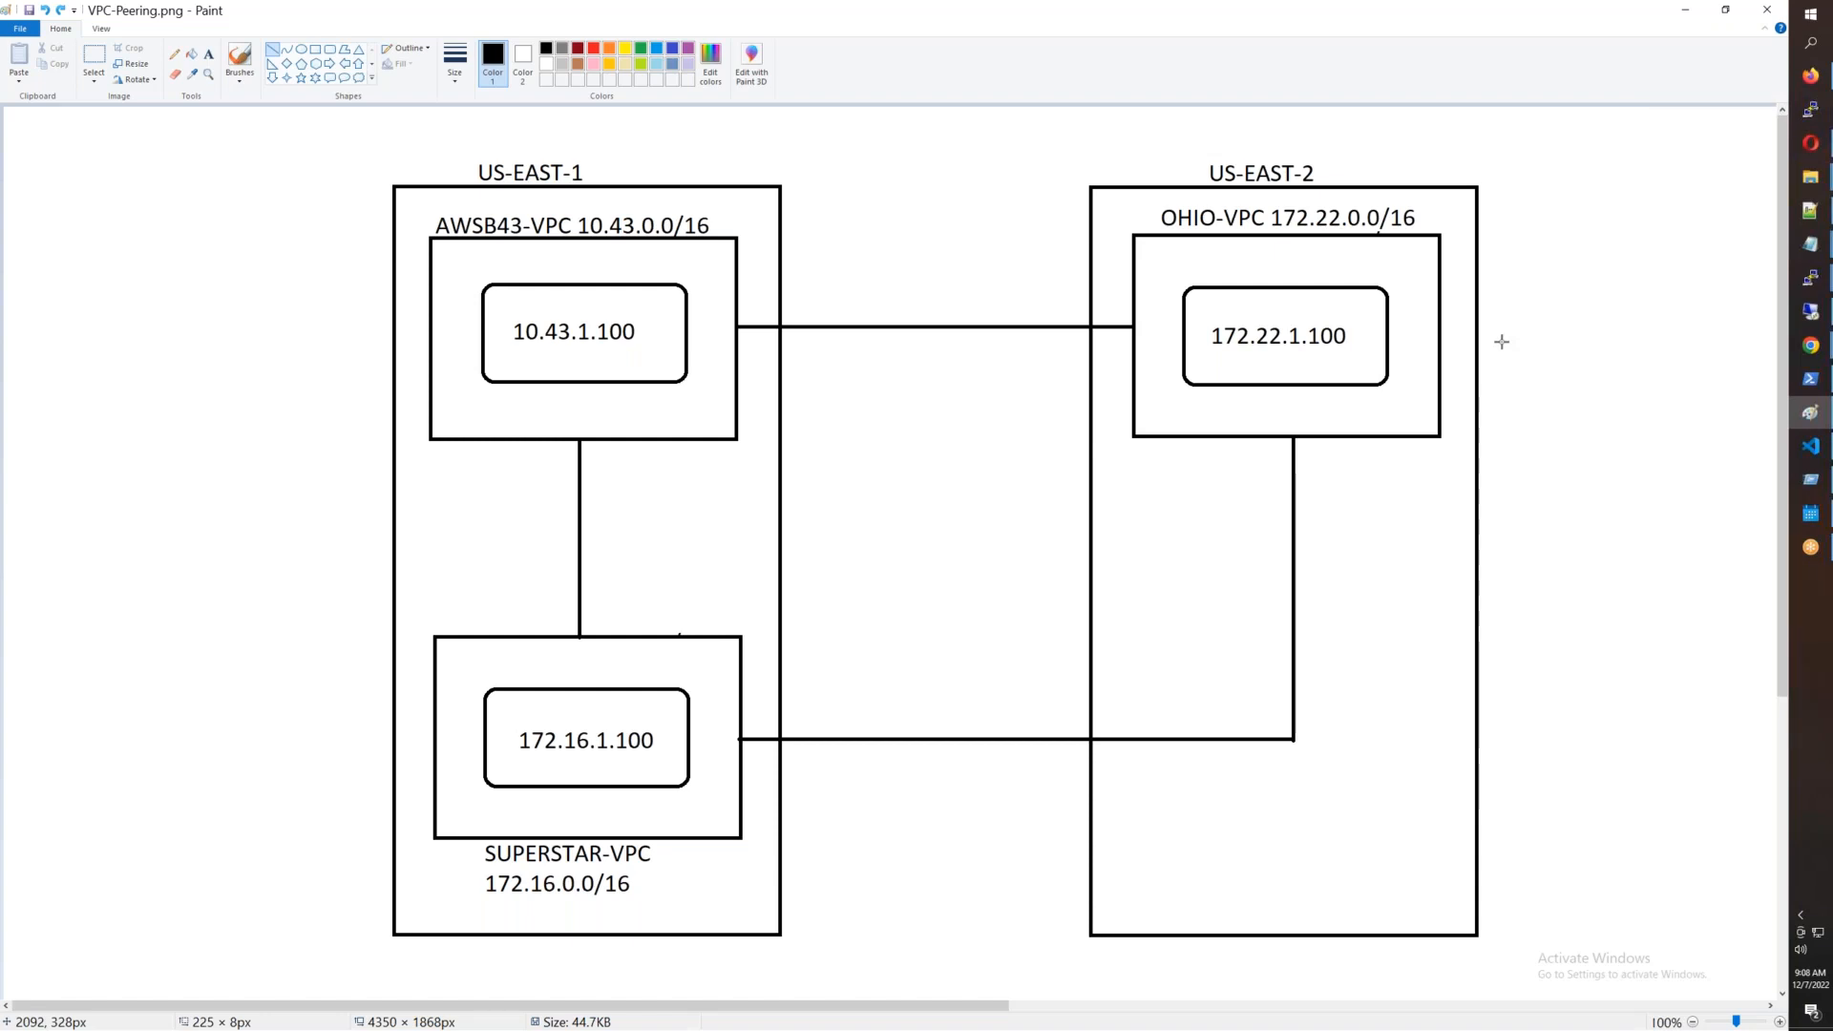
# Step: Return to the browser and name a new VPC peering connection AWSB43-to-SUPERSTAR in the N. Virginia region
pyautogui.click(1811, 75)
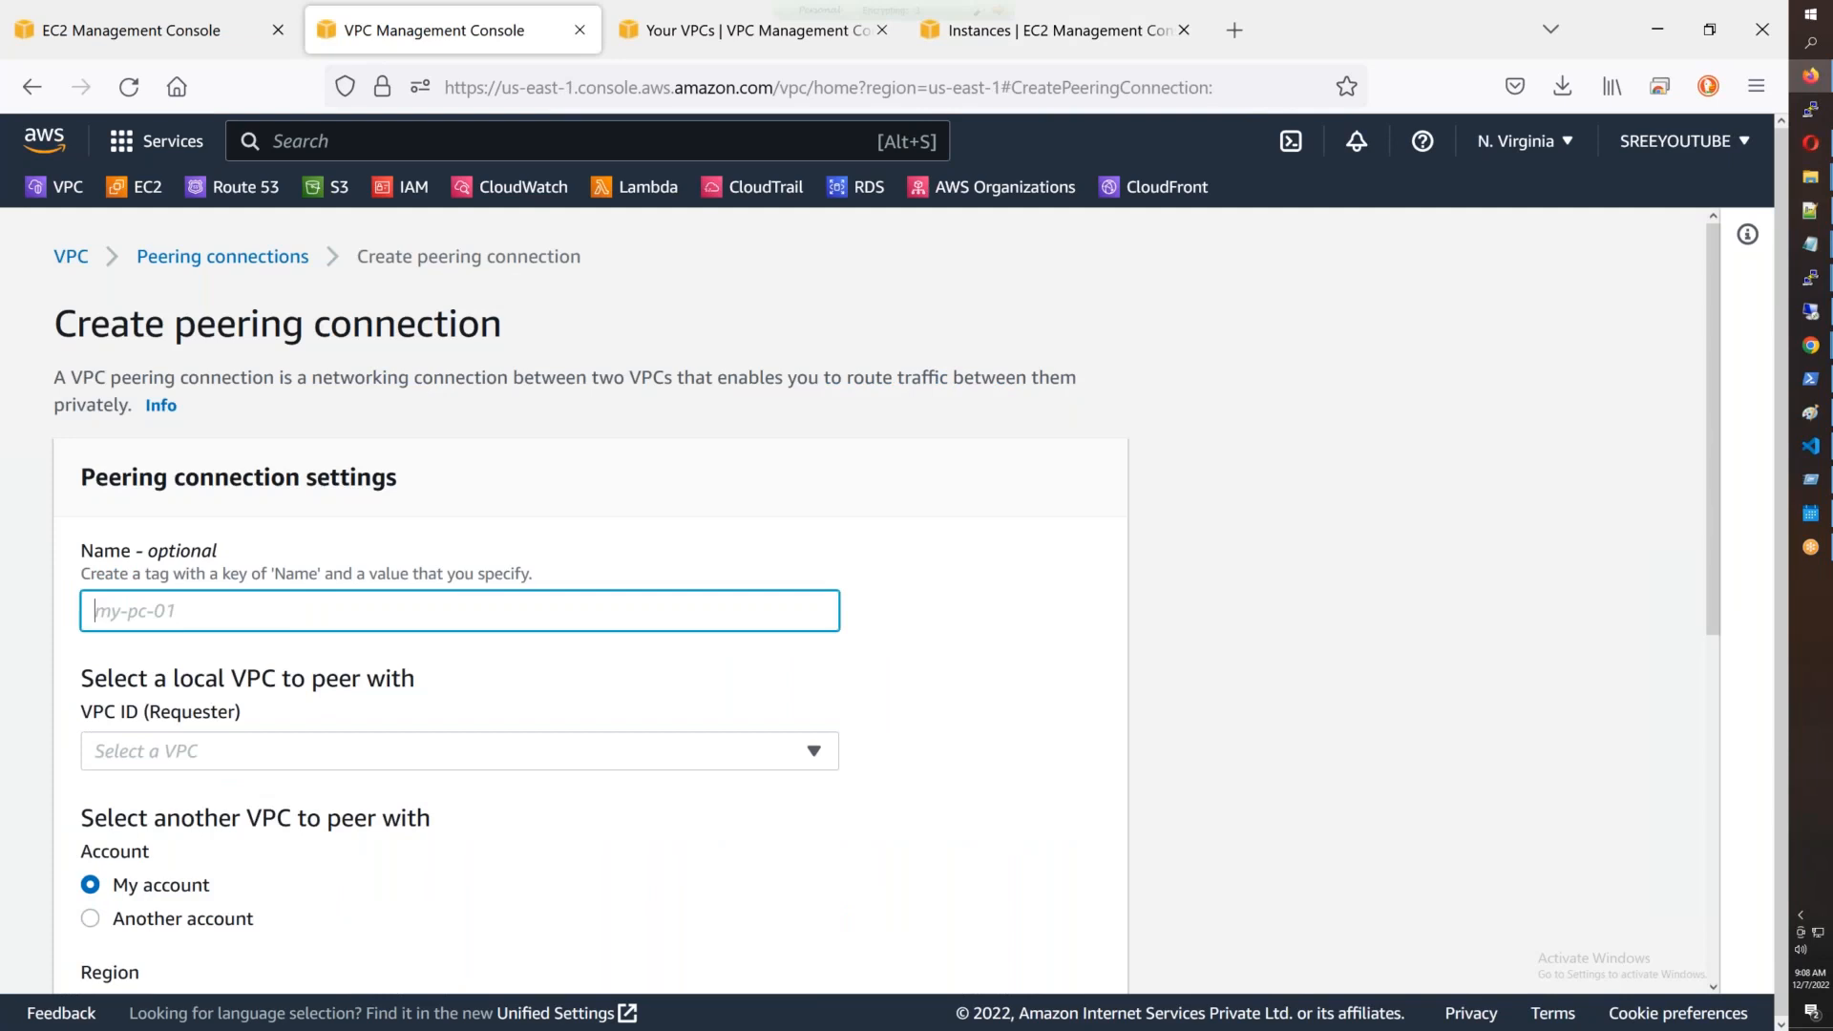
pyautogui.write('A')
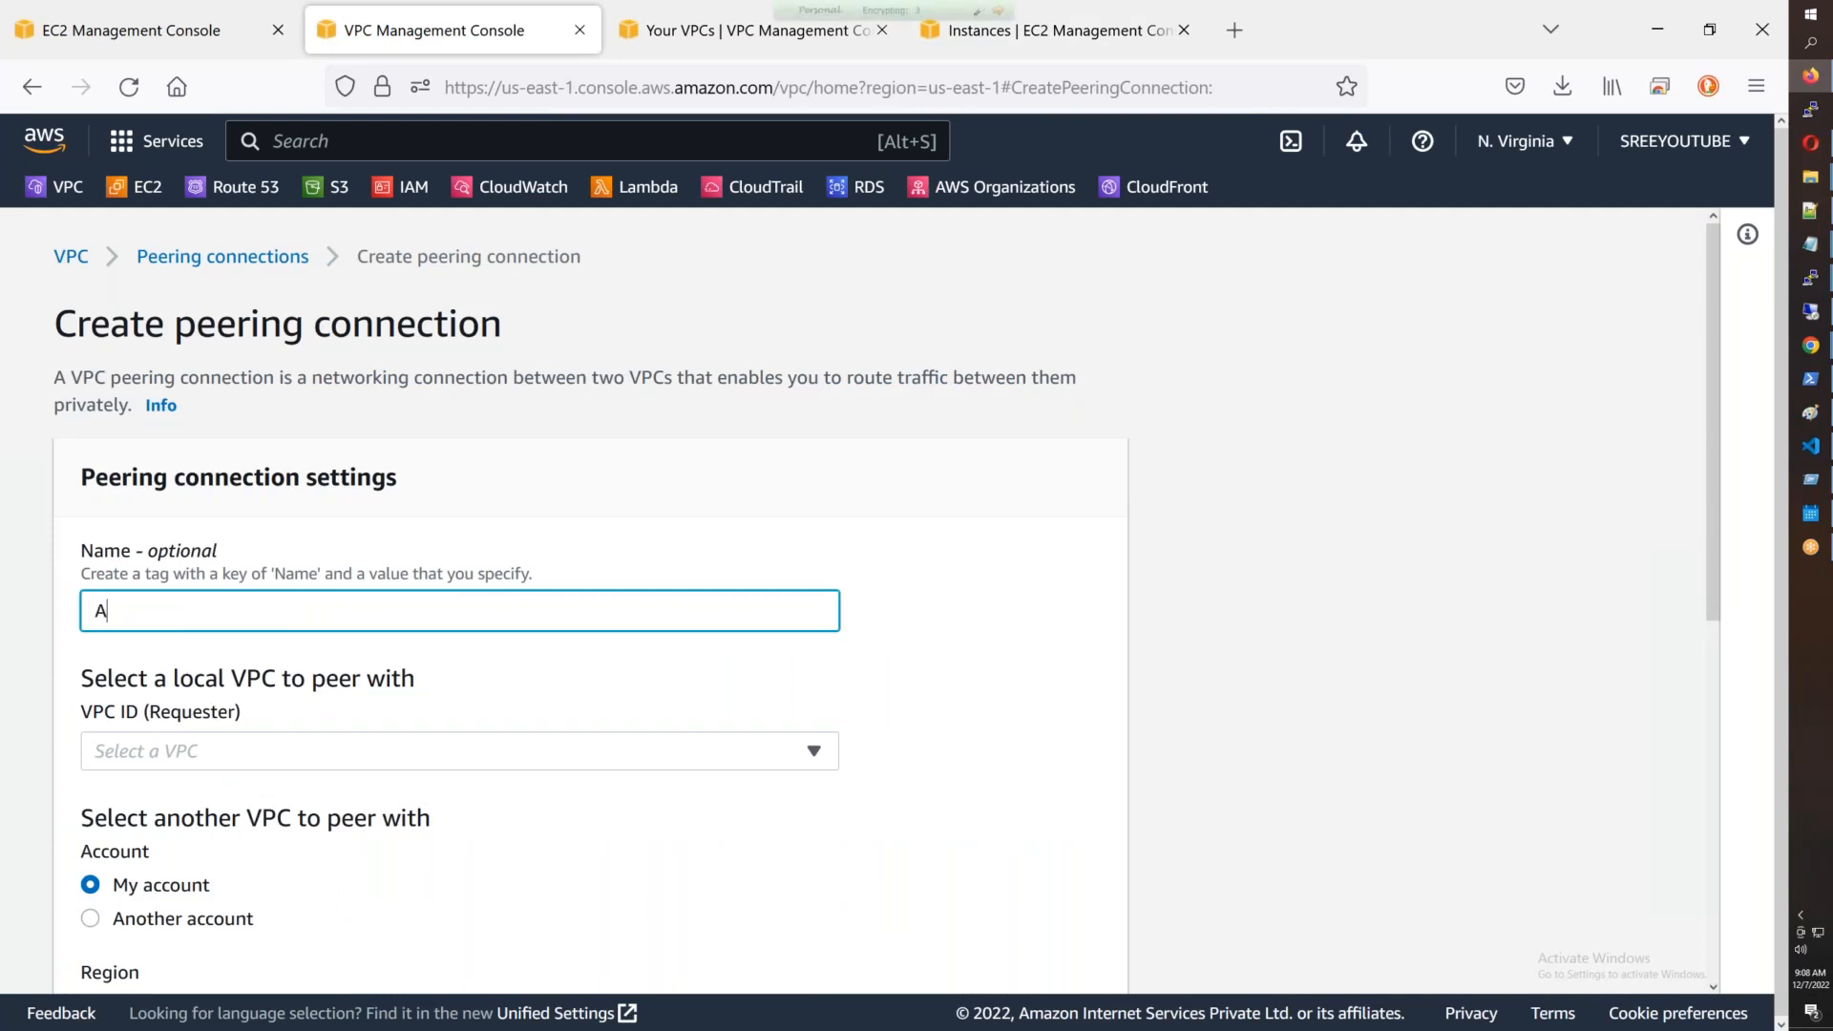
pyautogui.write('W')
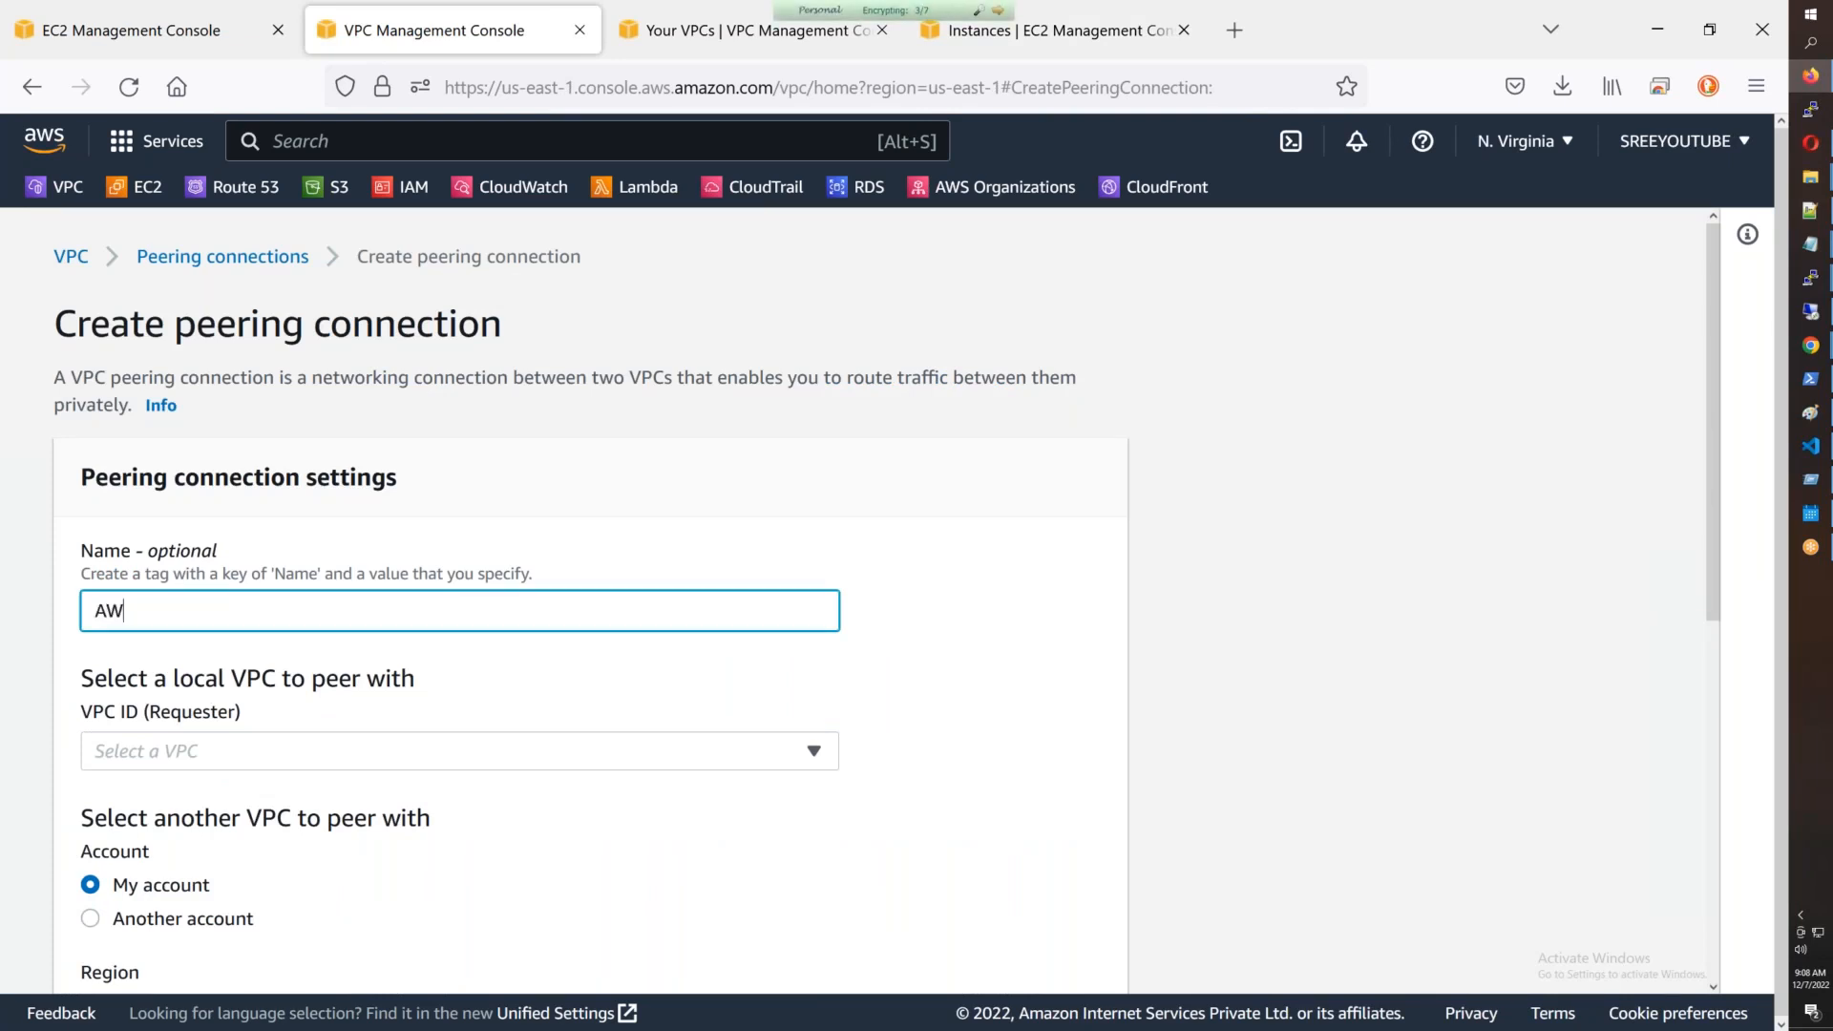
pyautogui.write('SB43-to-')
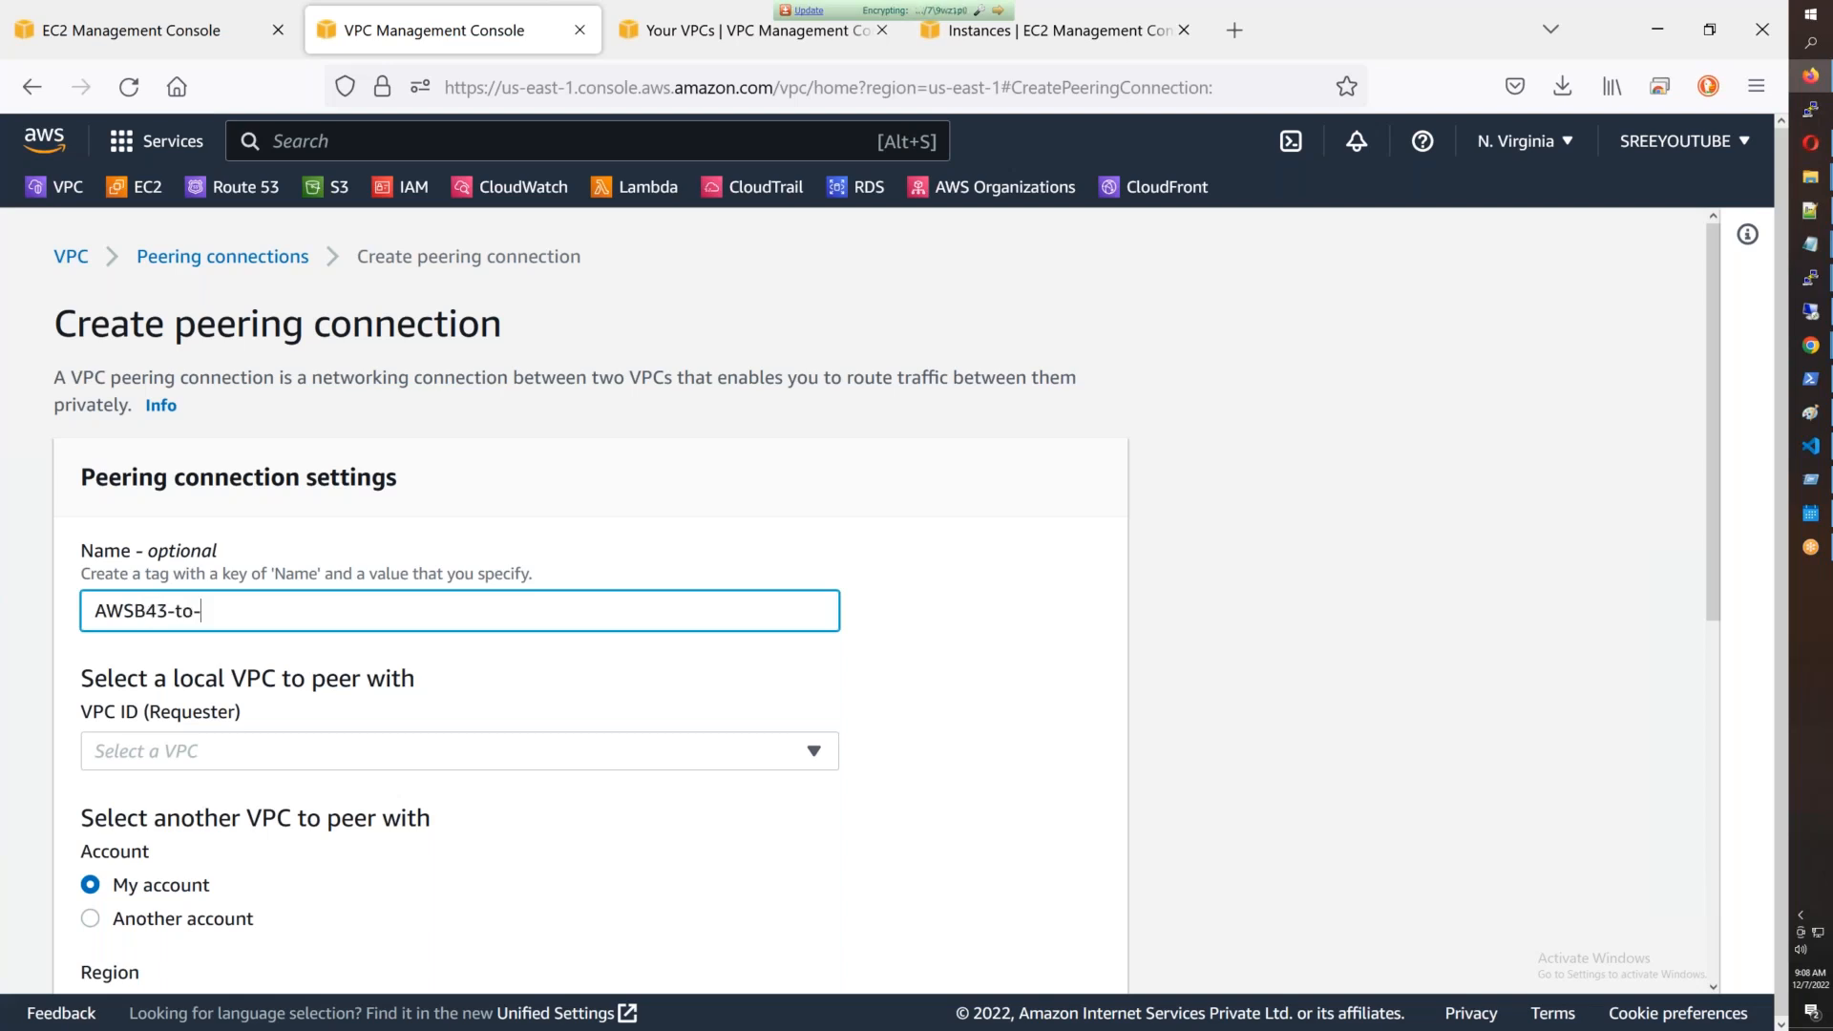
pyautogui.write('SUPERSTAR')
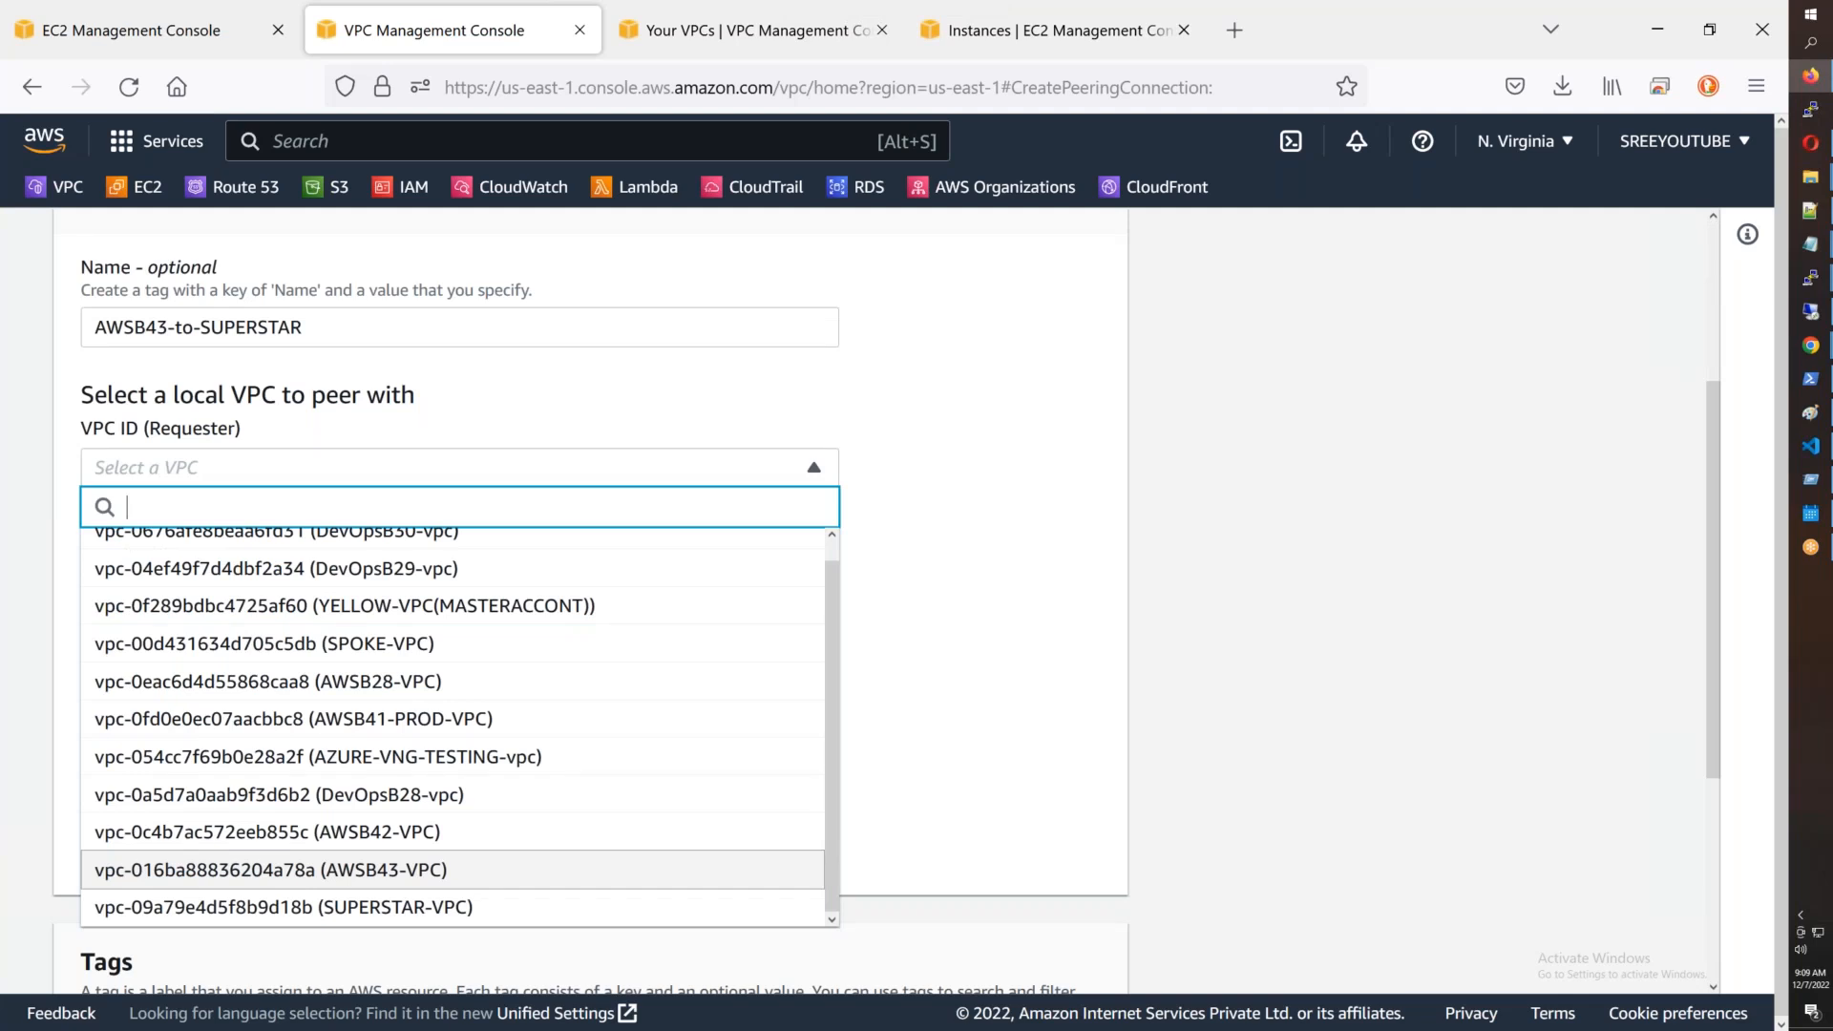
# Step: Create the AWSB43-to-SUPERSTAR peering connection between AWSB43-VPC and SUPERSTAR-VPC and accept the request
pyautogui.click(105, 477)
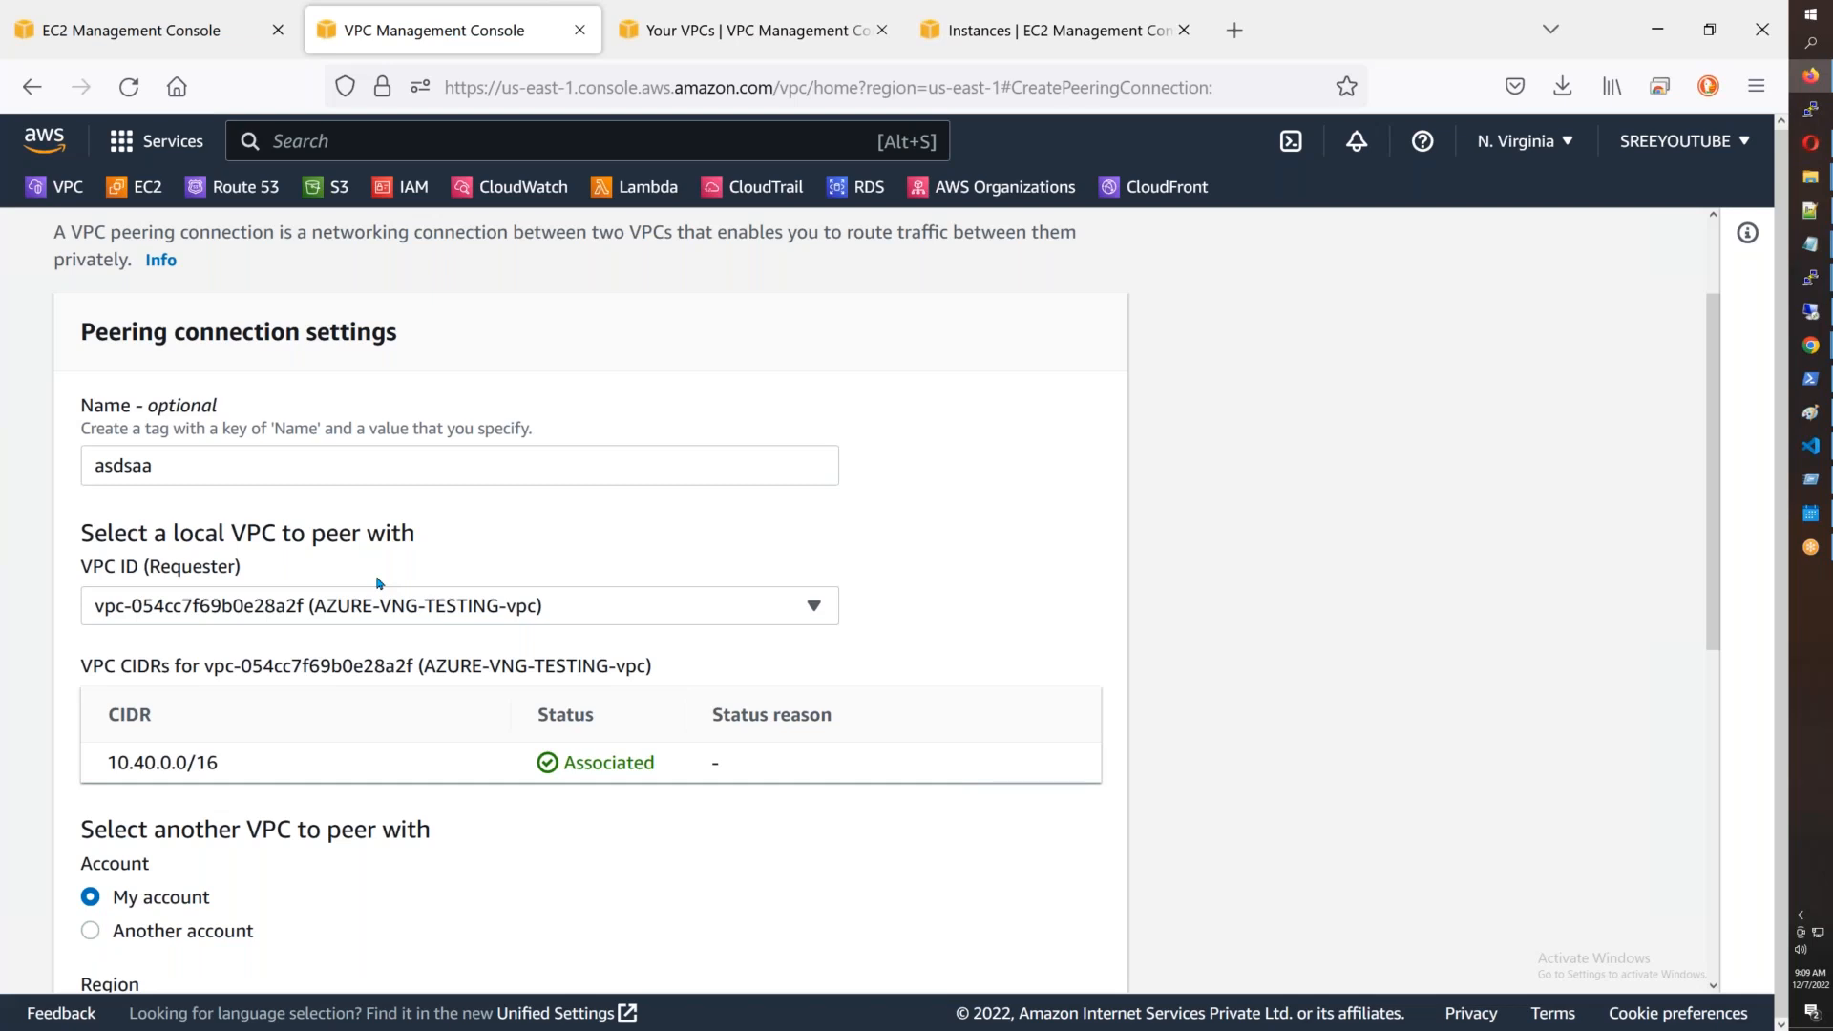
pyautogui.scroll(-7, 379, 582)
pyautogui.moveTo(108, 512); pyautogui.dragTo(781, 587)
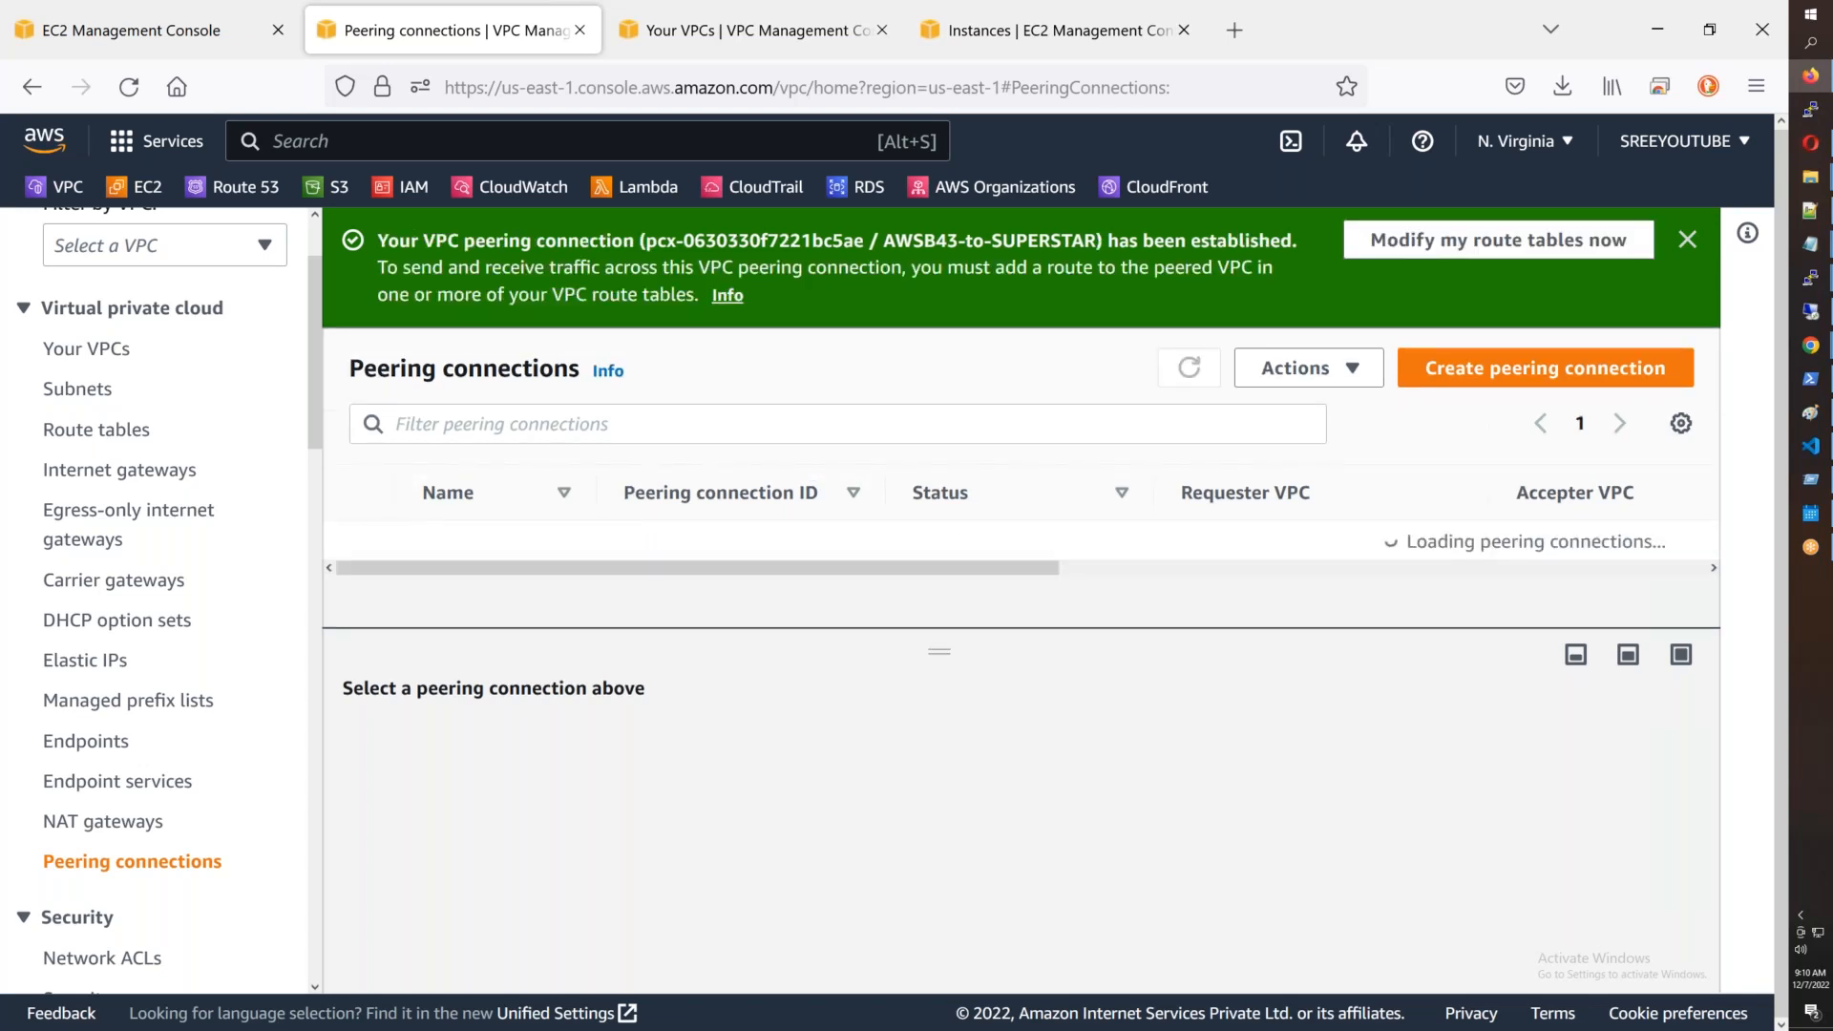
# Step: Switch to the terminals of the 172.16.1.100 and 10.43.1.100 servers and check their running pings
pyautogui.hotkey('alt', 'Tab')
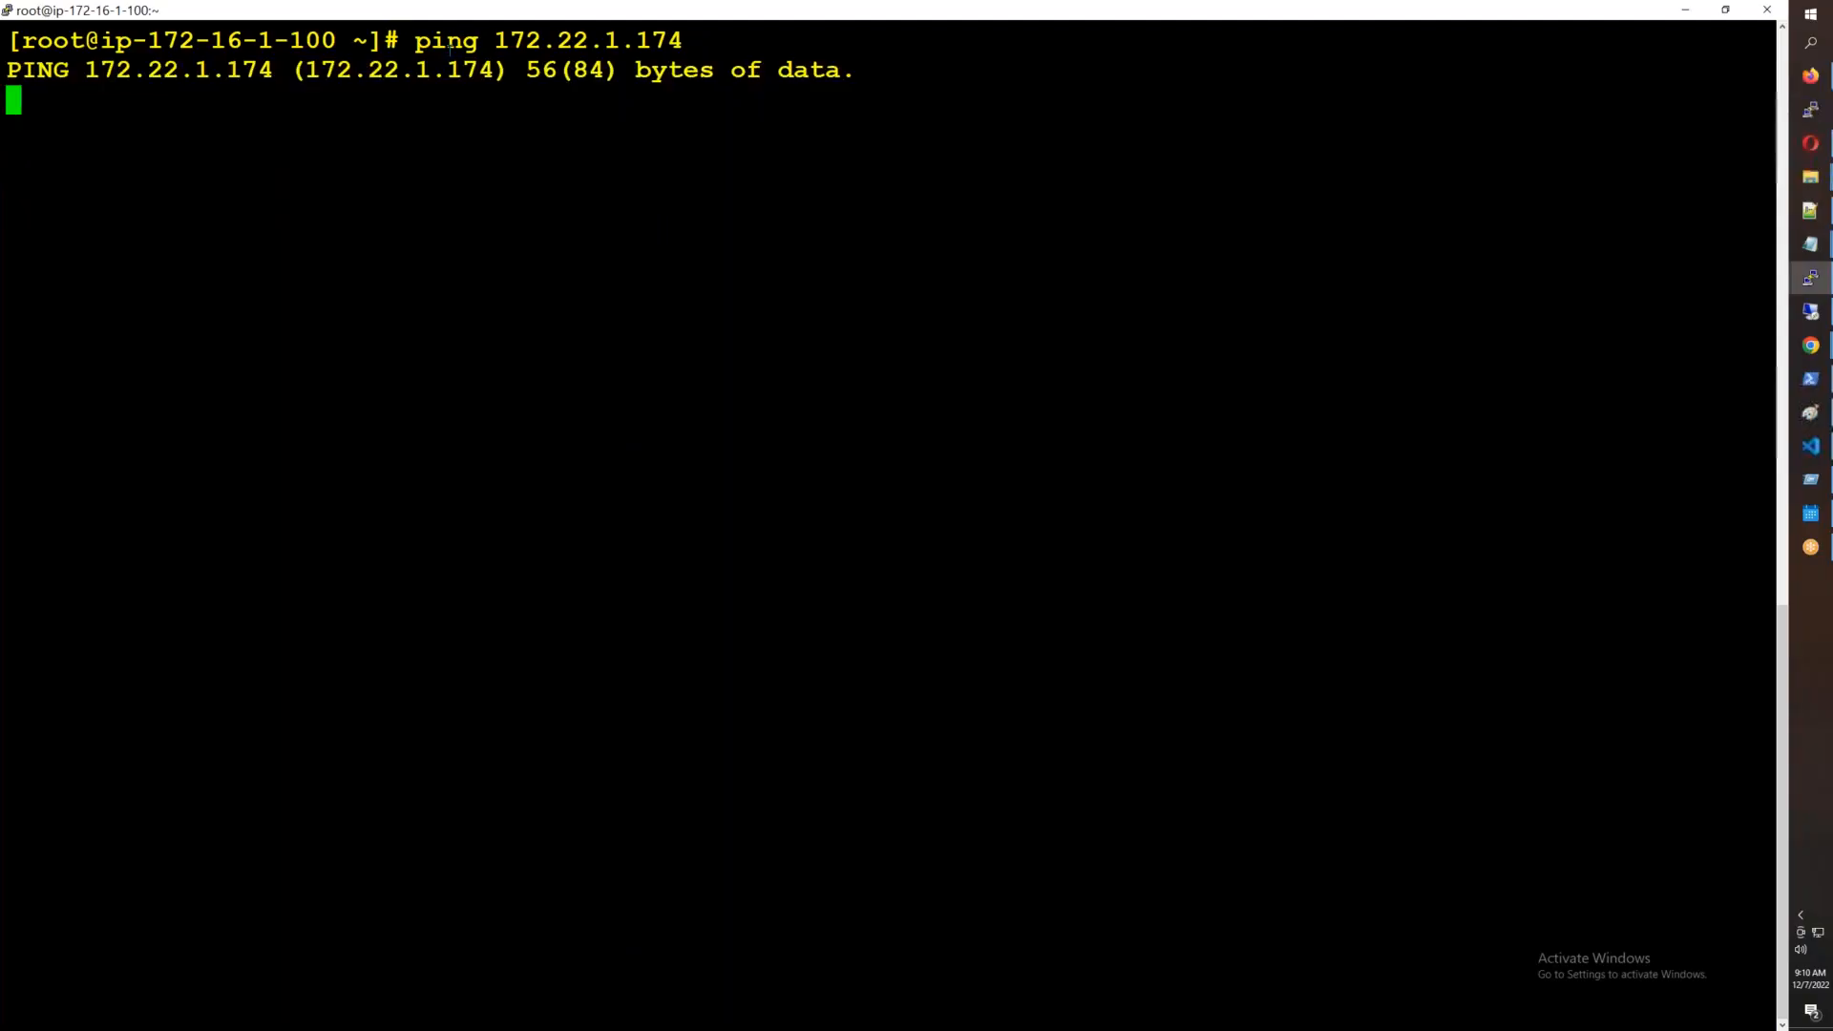
pyautogui.click(1820, 291)
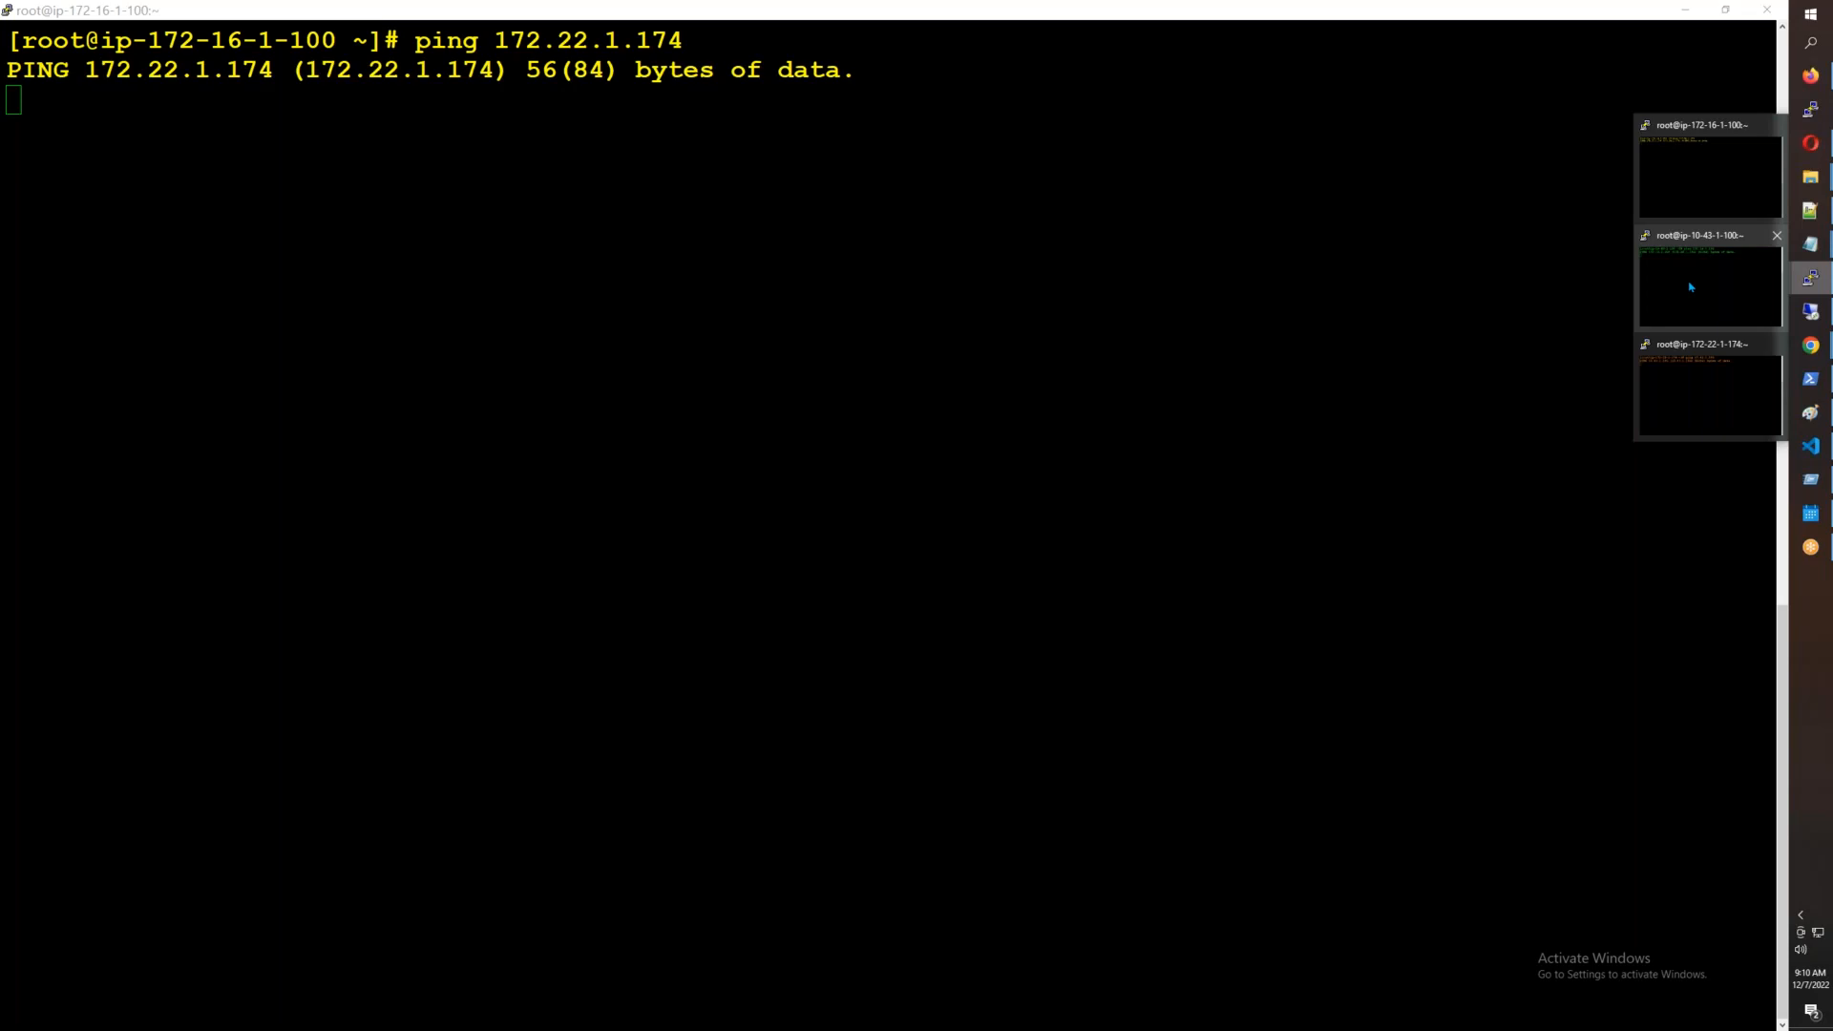
pyautogui.moveTo(1691, 287)
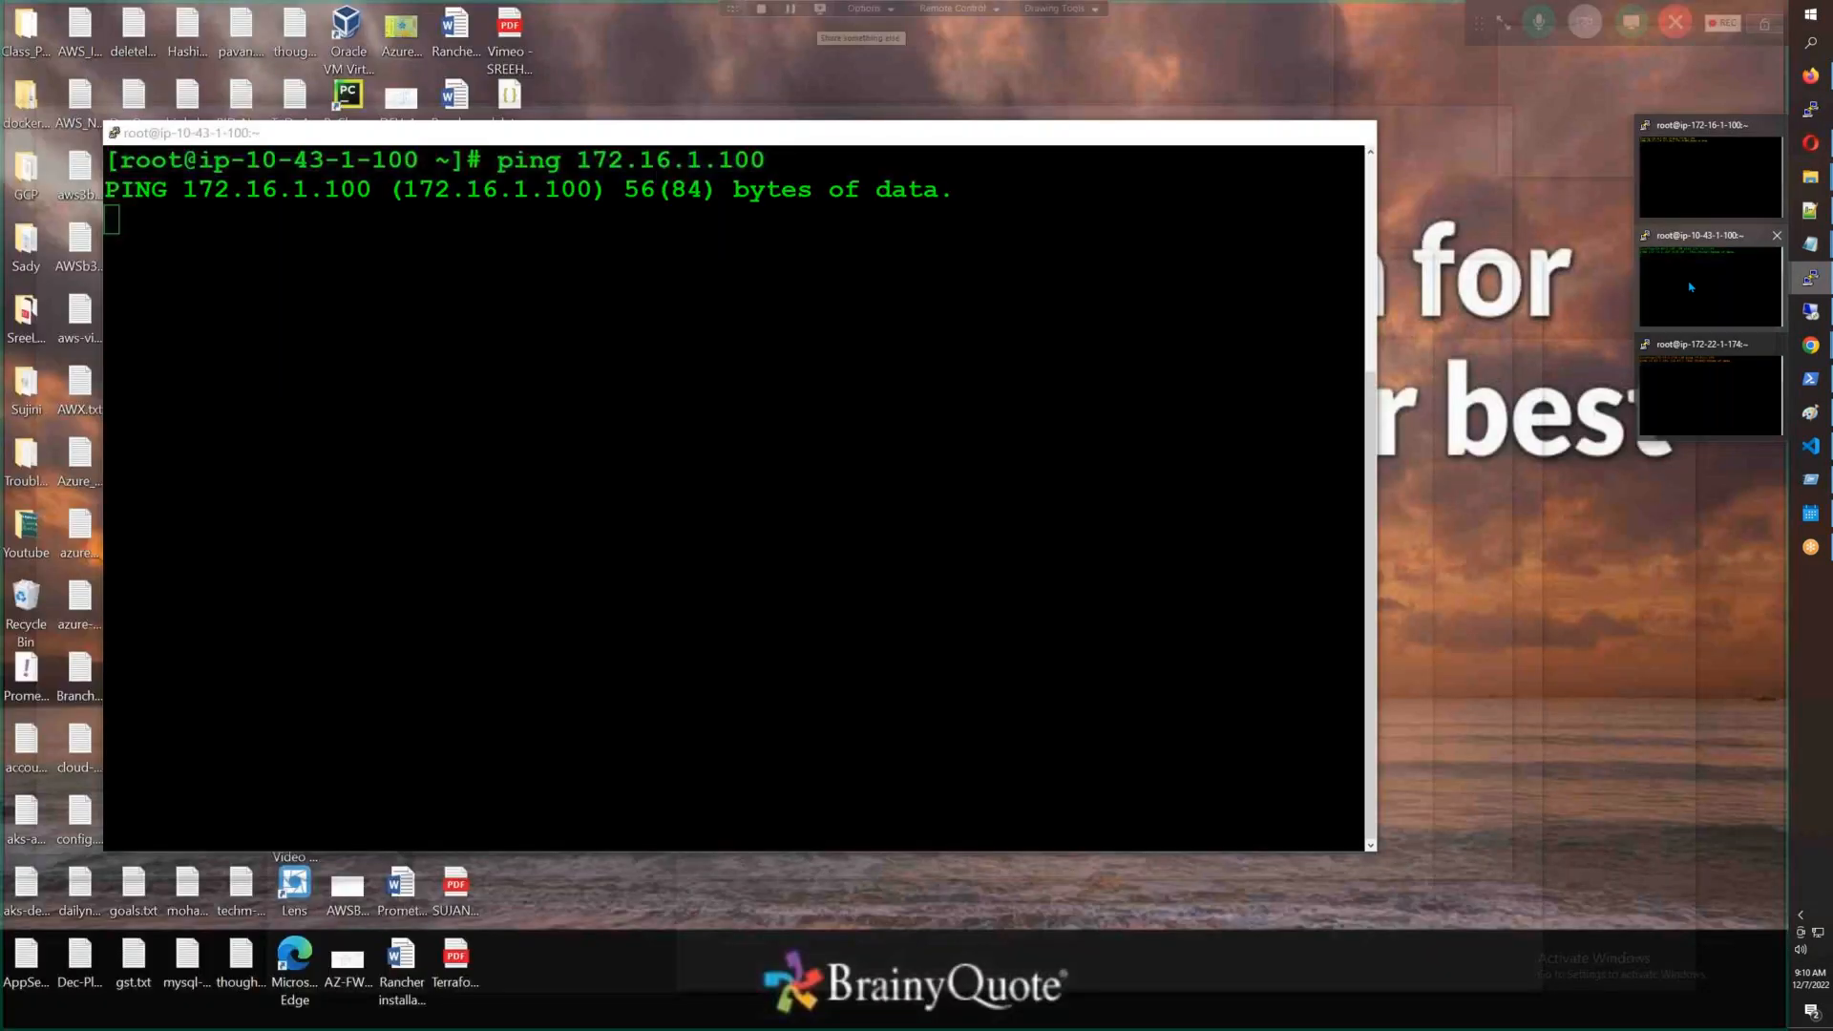
pyautogui.click(1691, 287)
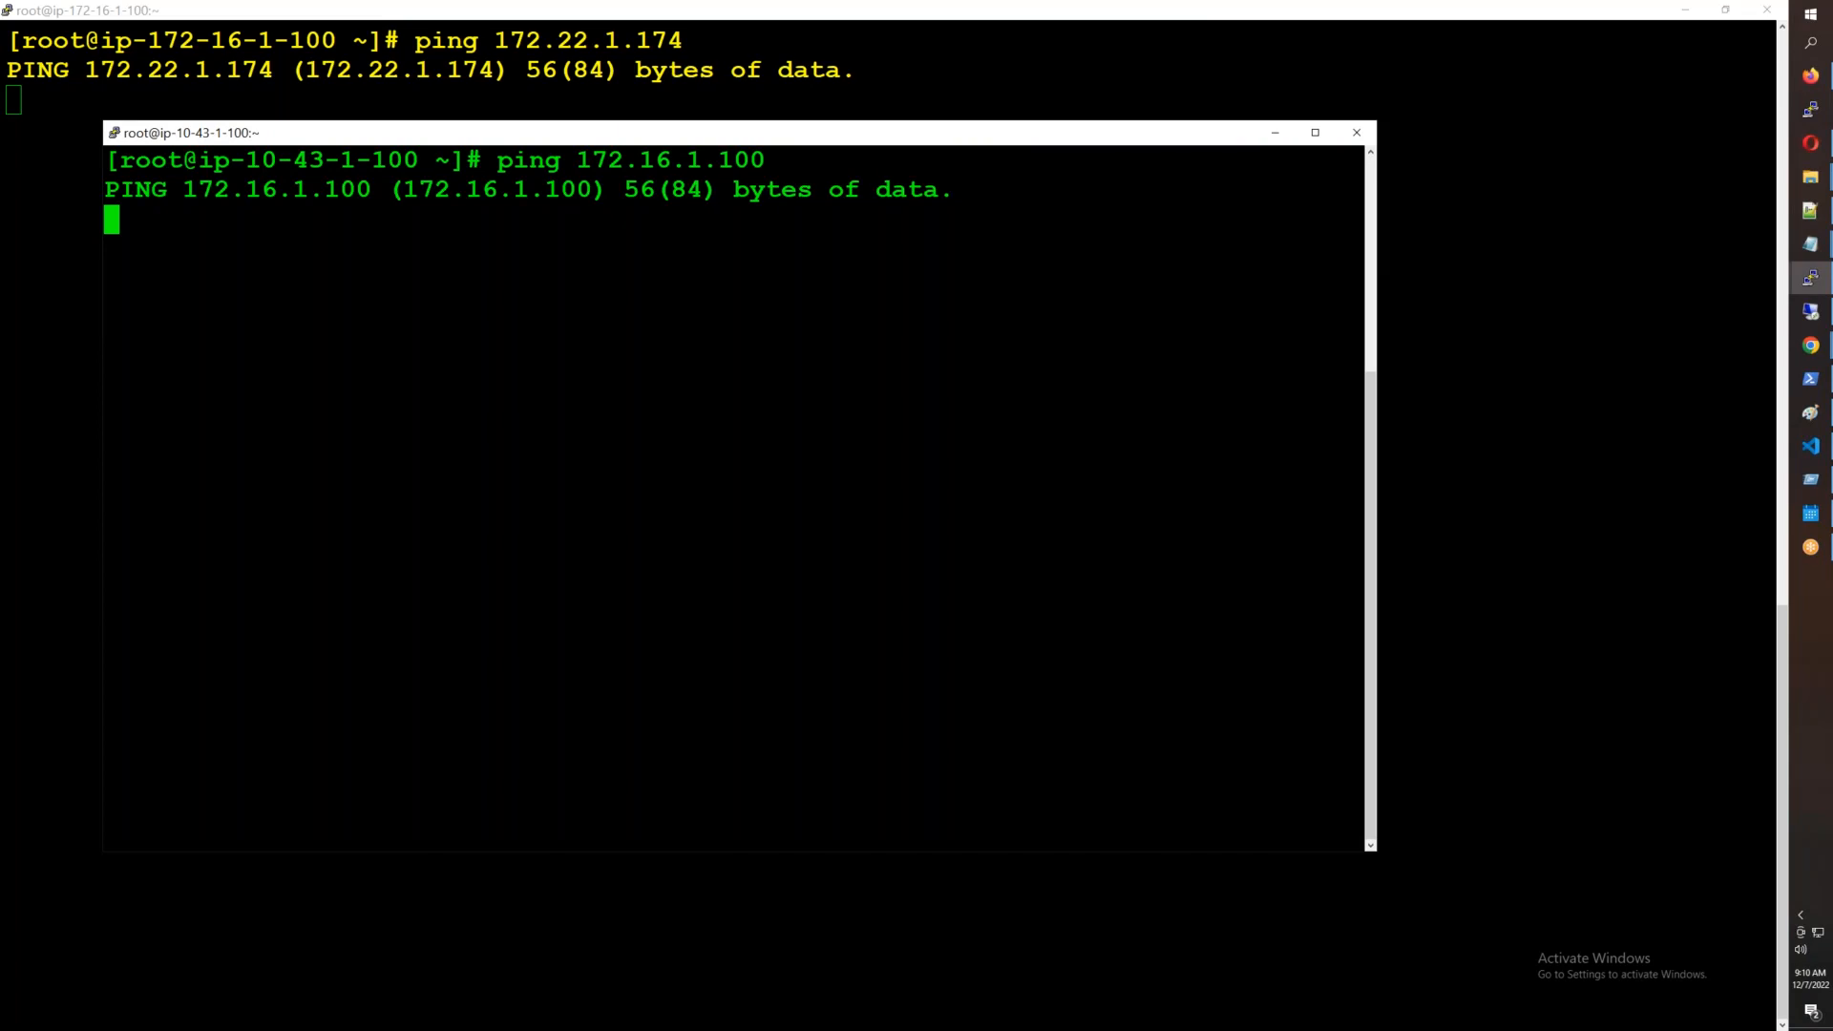
# Step: Return to the browser and open the routes of AWSB43-Public-RT, the public route table of AWSB43-VPC
pyautogui.click(1811, 76)
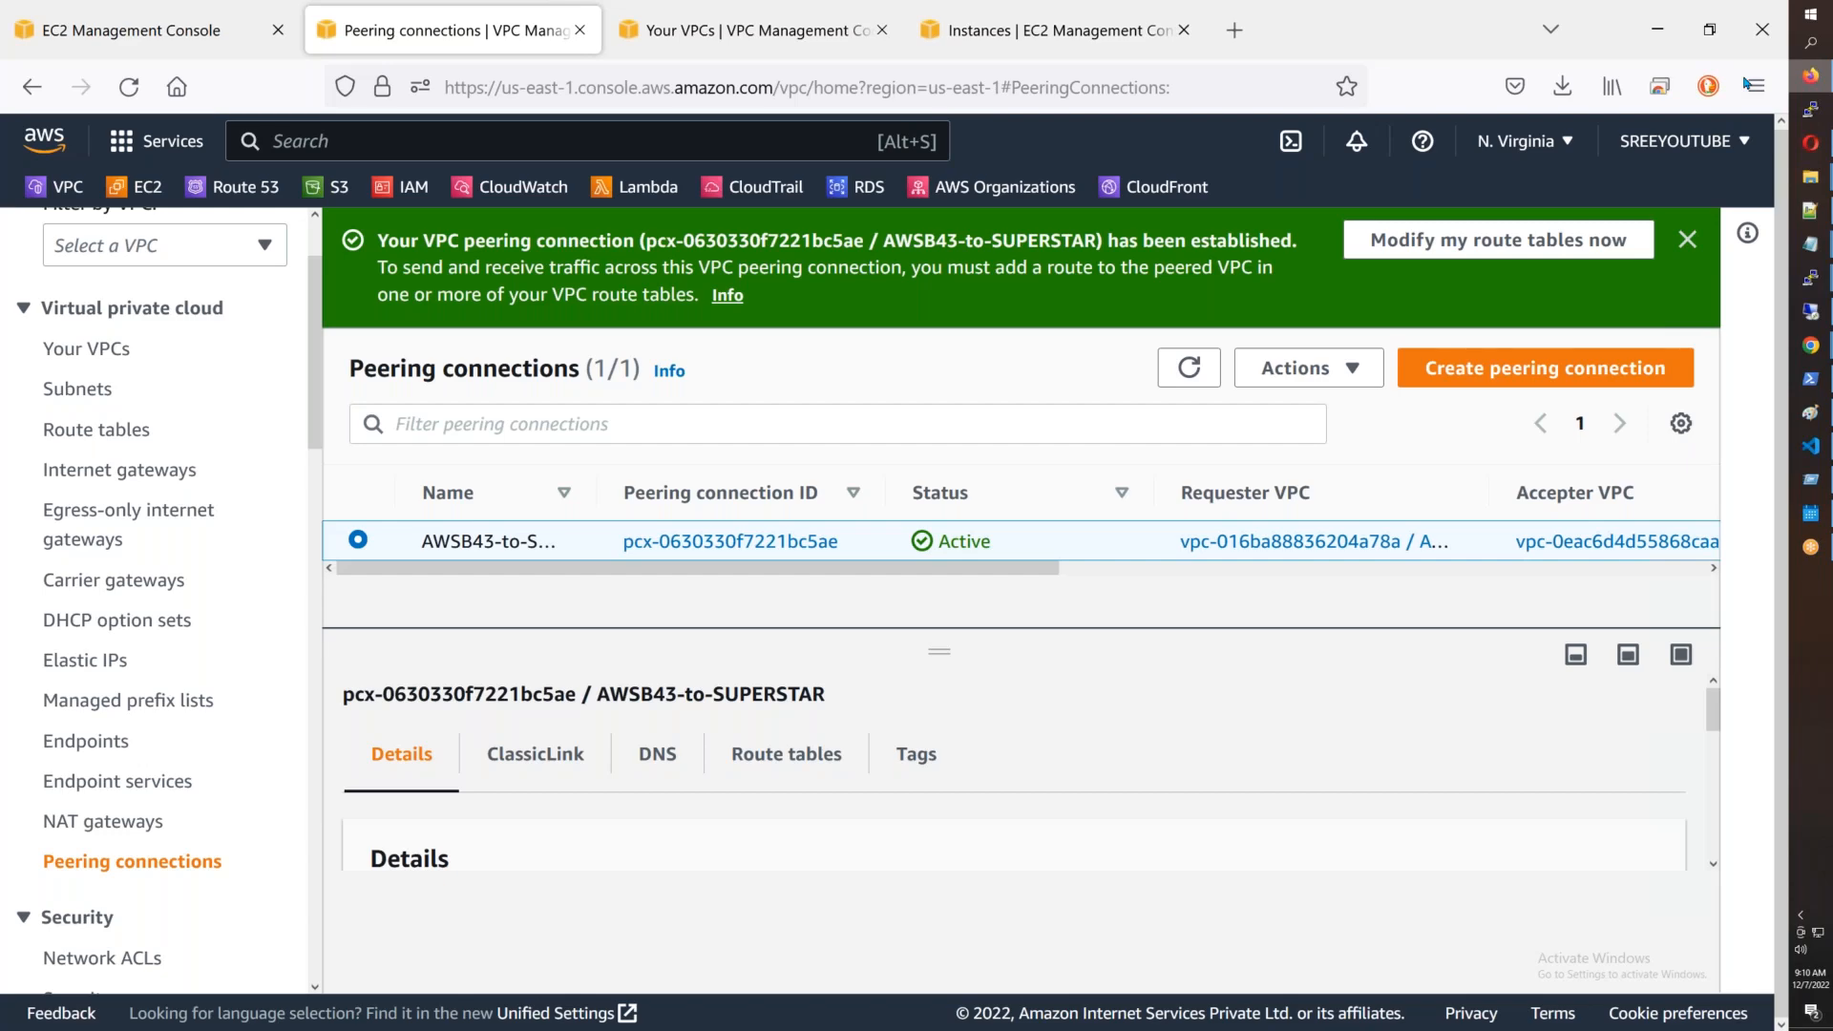
pyautogui.click(503, 283)
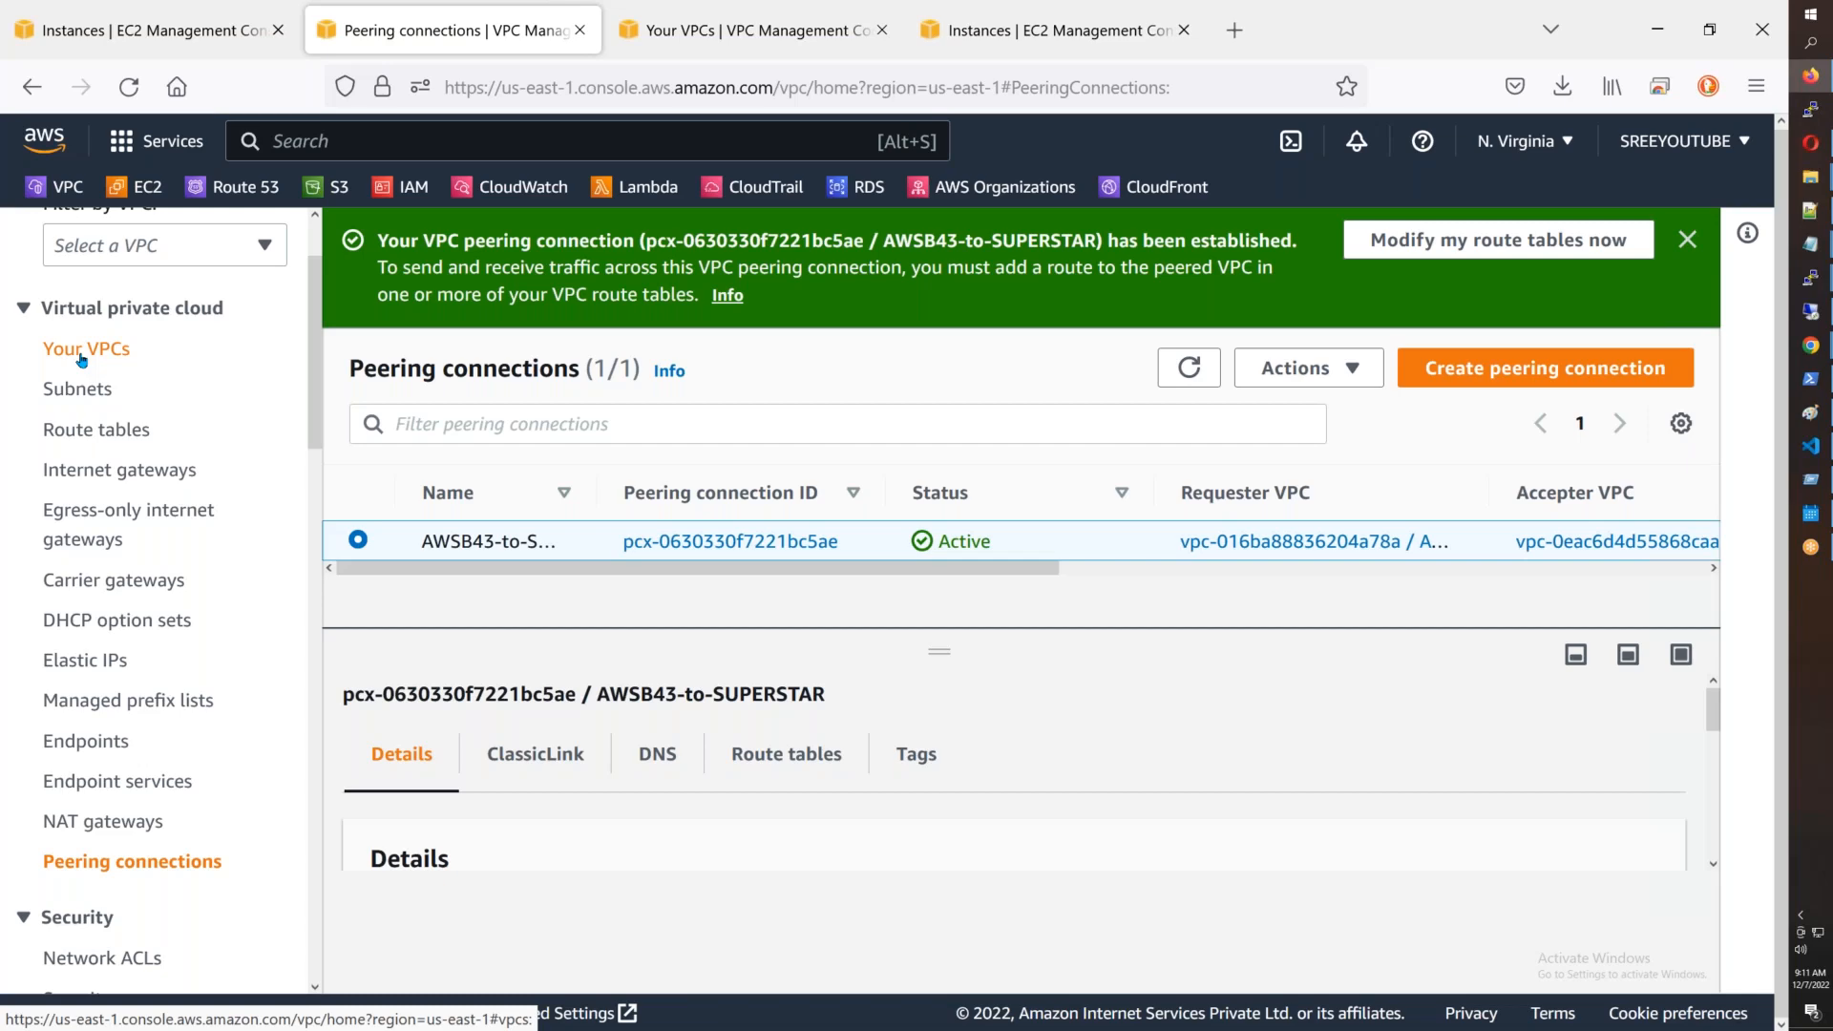
pyautogui.click(82, 353)
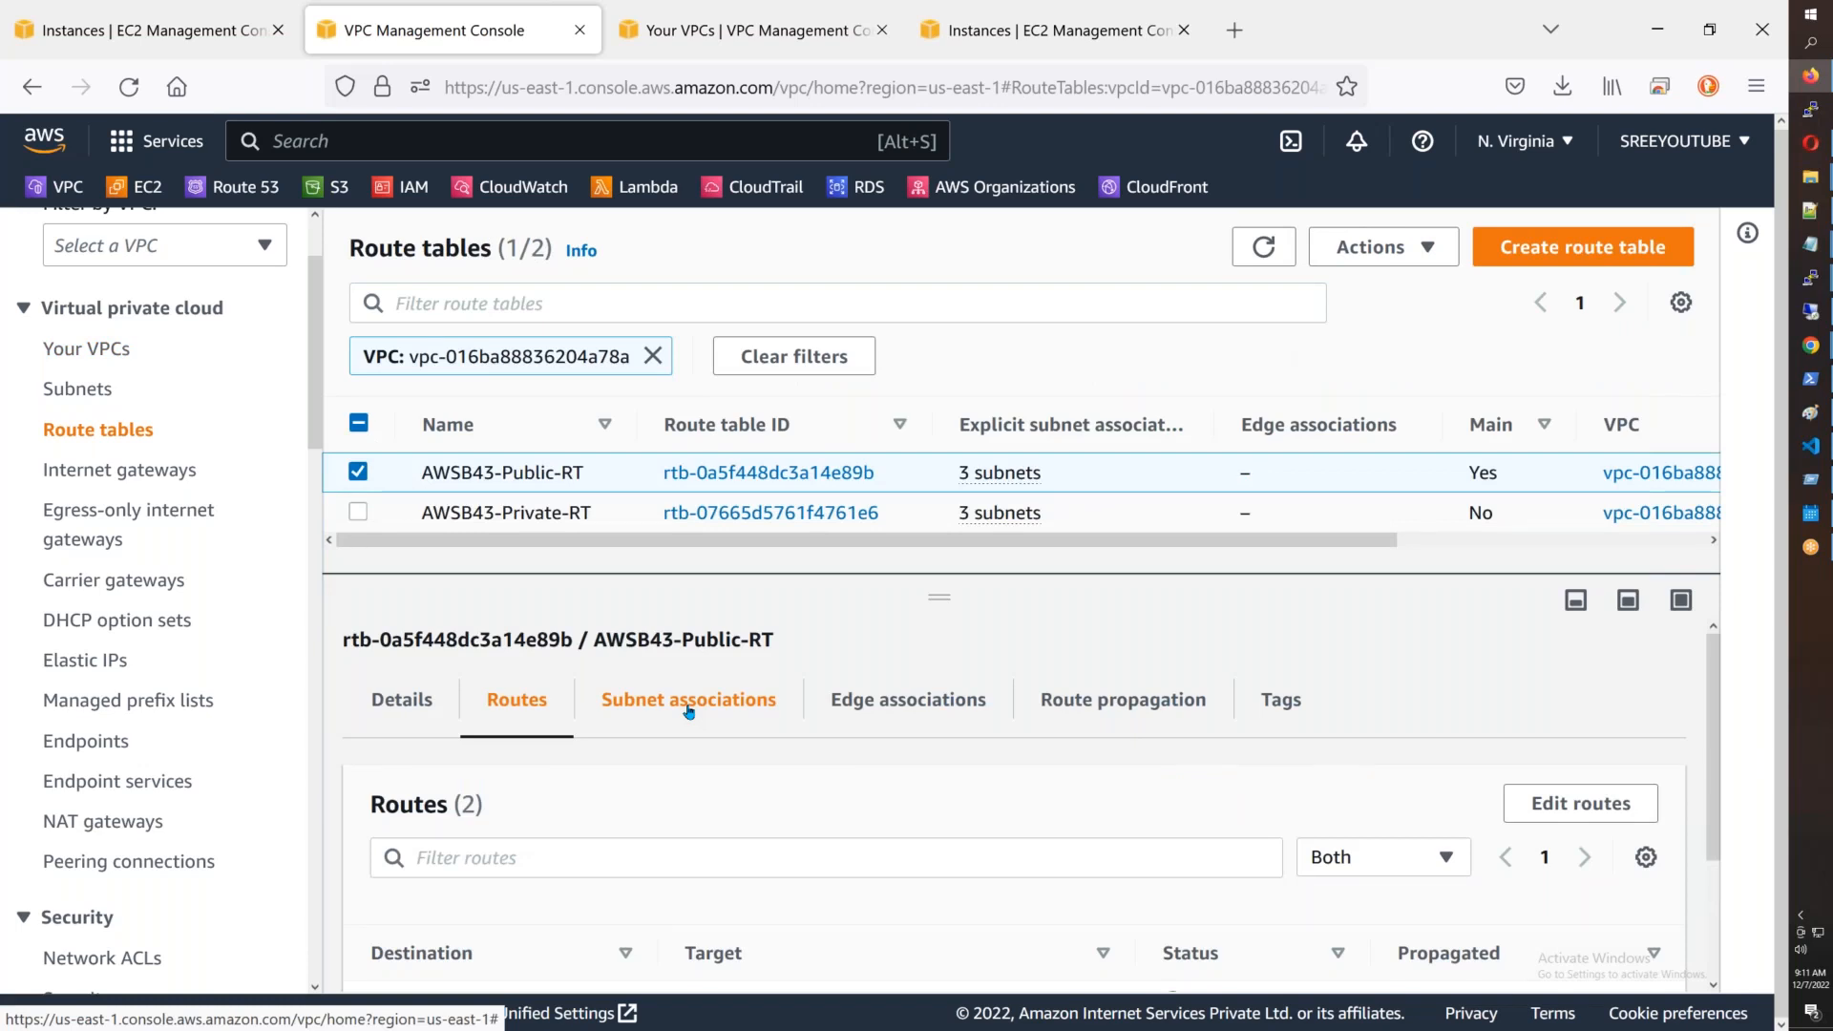
pyautogui.scroll(-2, 688, 711)
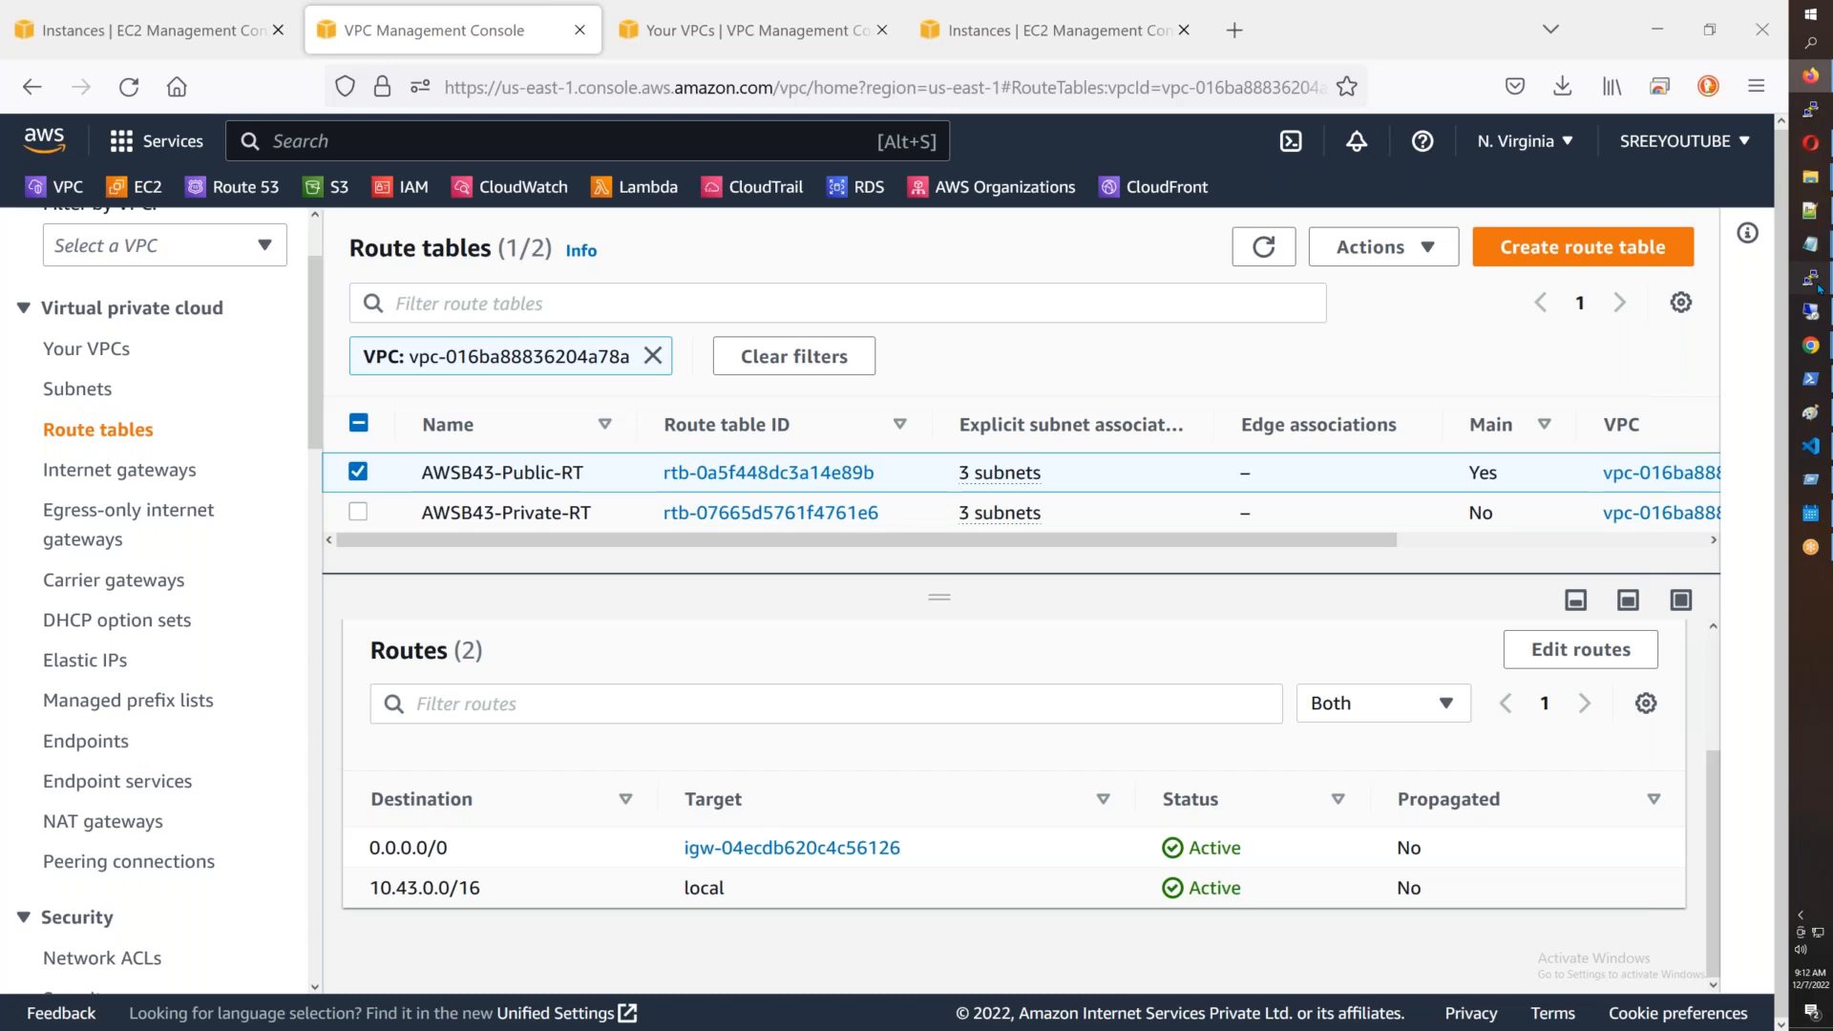
# Step: Compare the ping destination in the 10.43.1.100 terminal with the 0.0.0.0/0 and 10.43.0.0/16 routes of AWSB43-Public-RT
pyautogui.click(1818, 287)
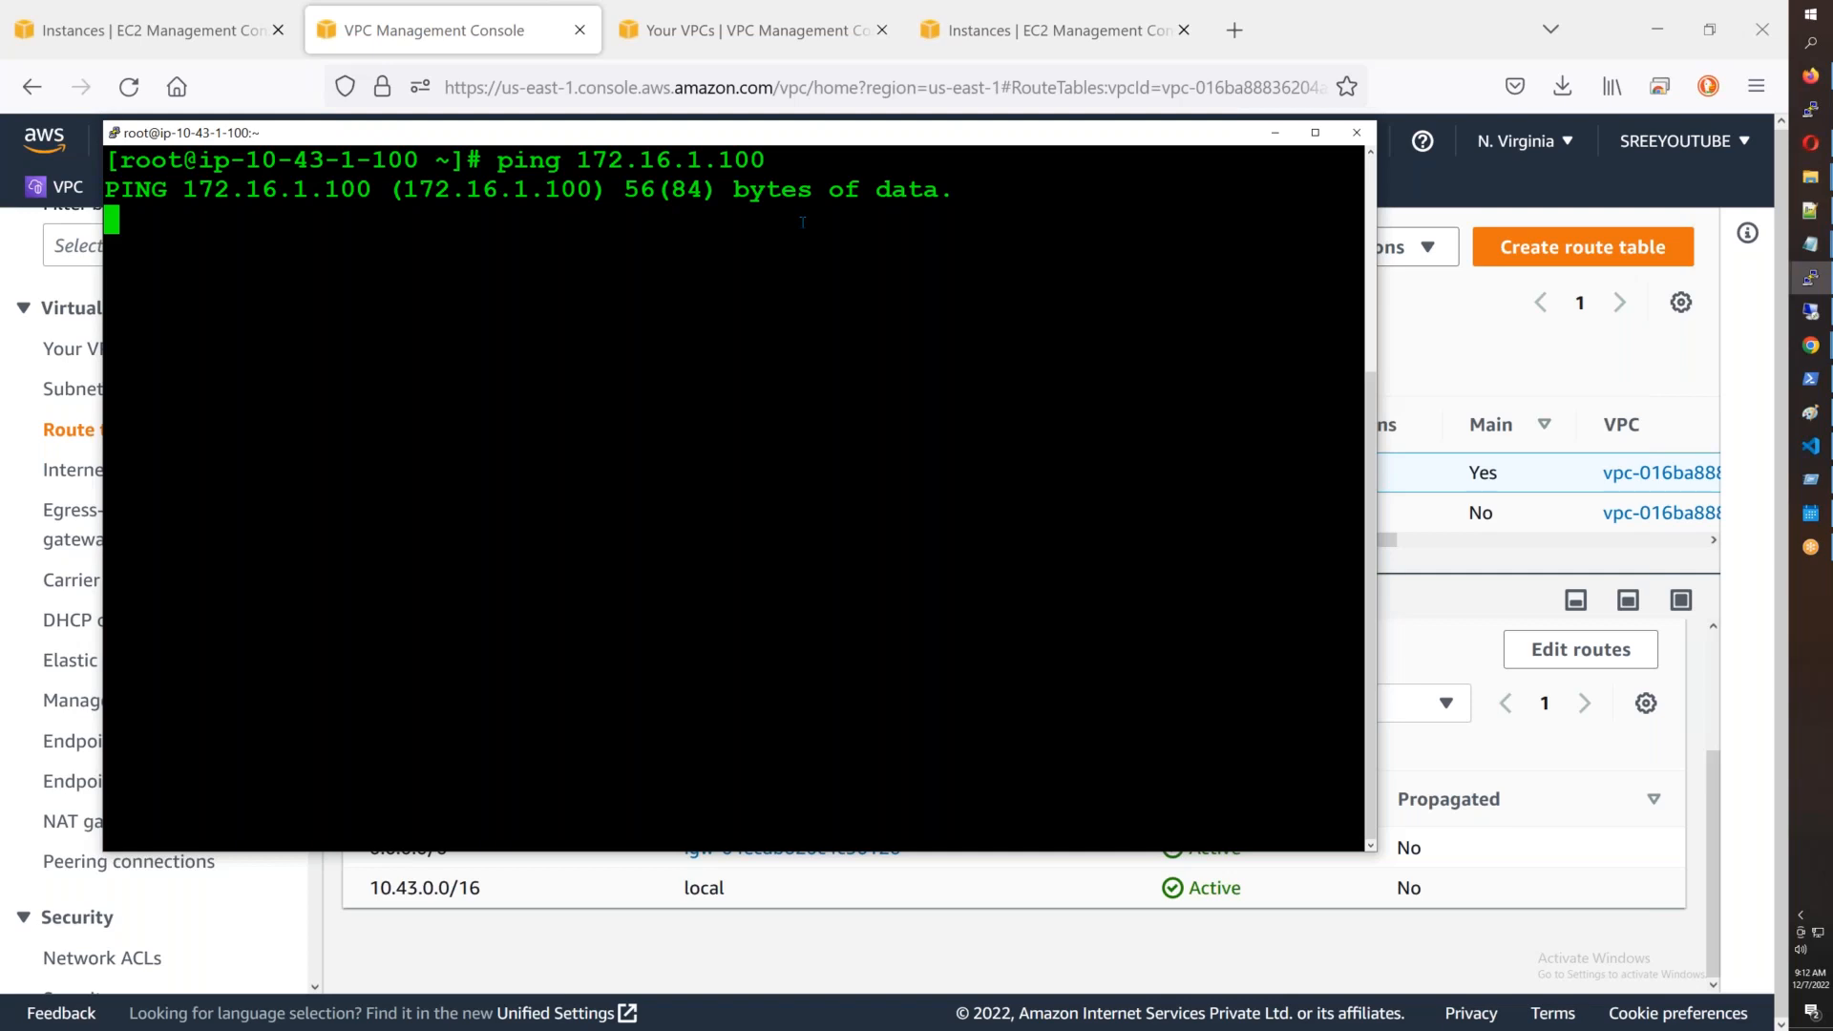
pyautogui.hotkey('alt', 'Tab')
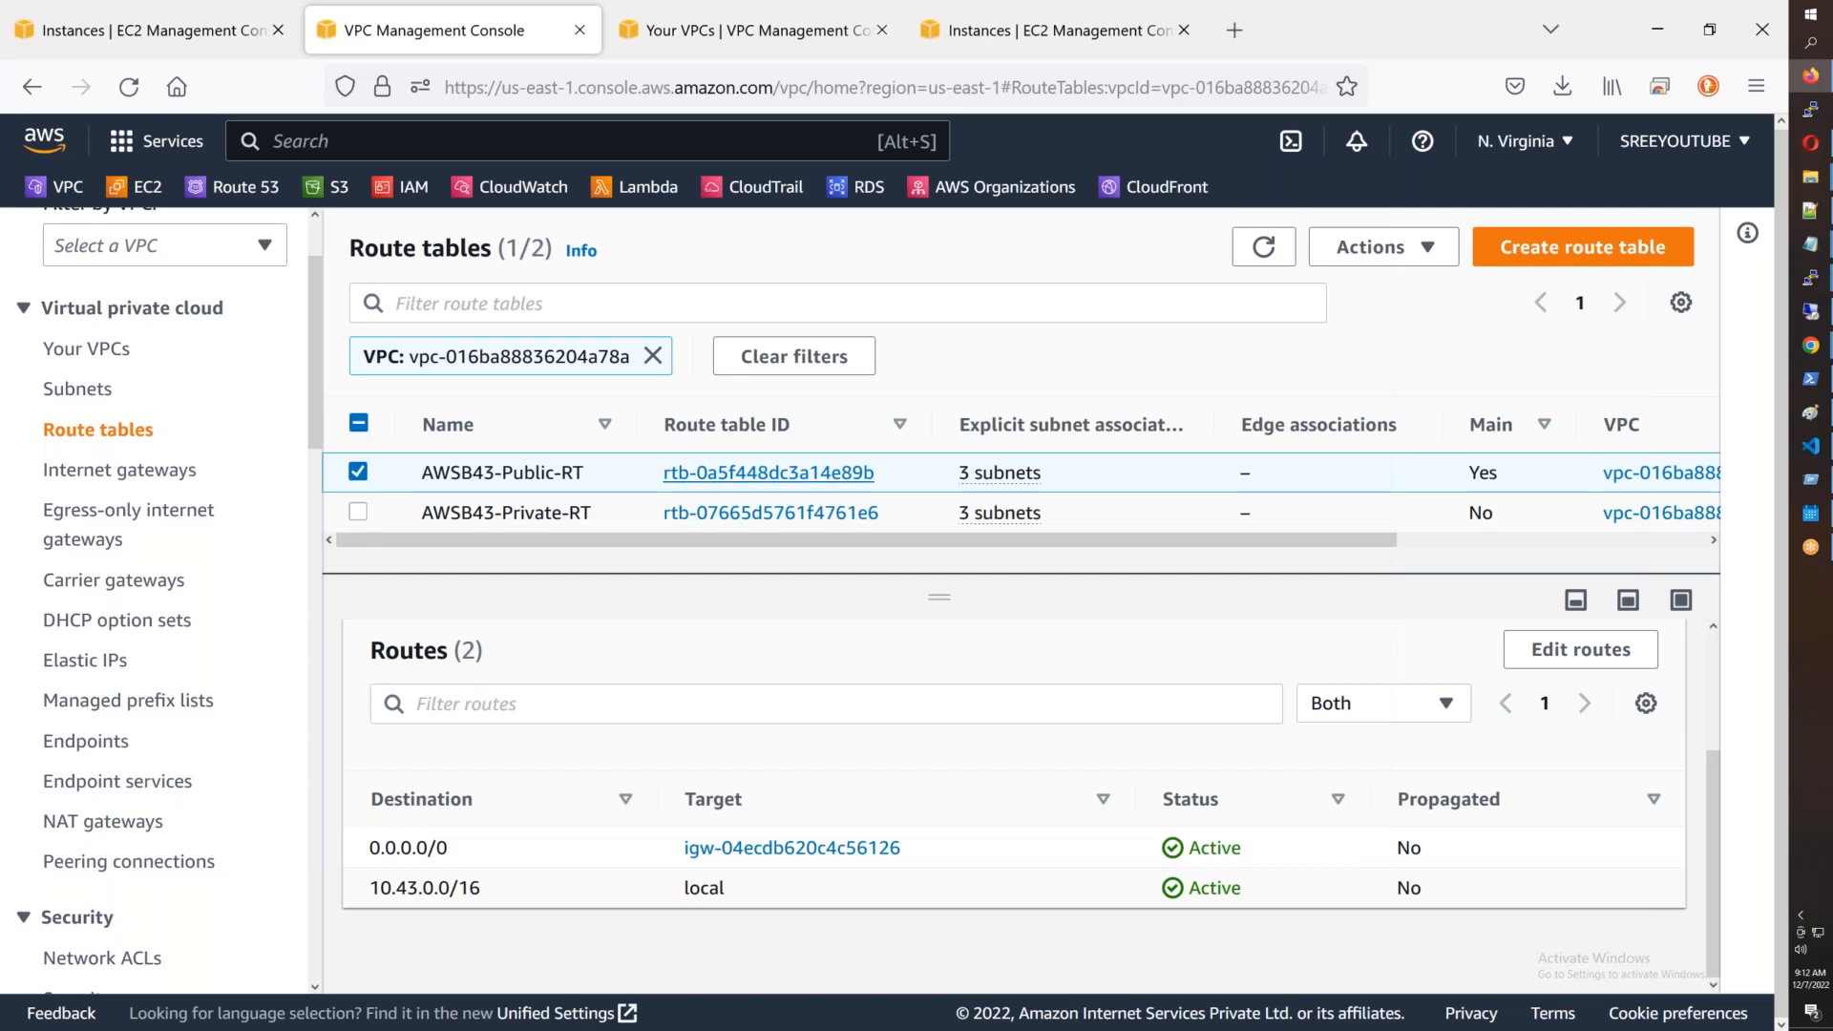
pyautogui.moveTo(368, 847); pyautogui.dragTo(481, 853)
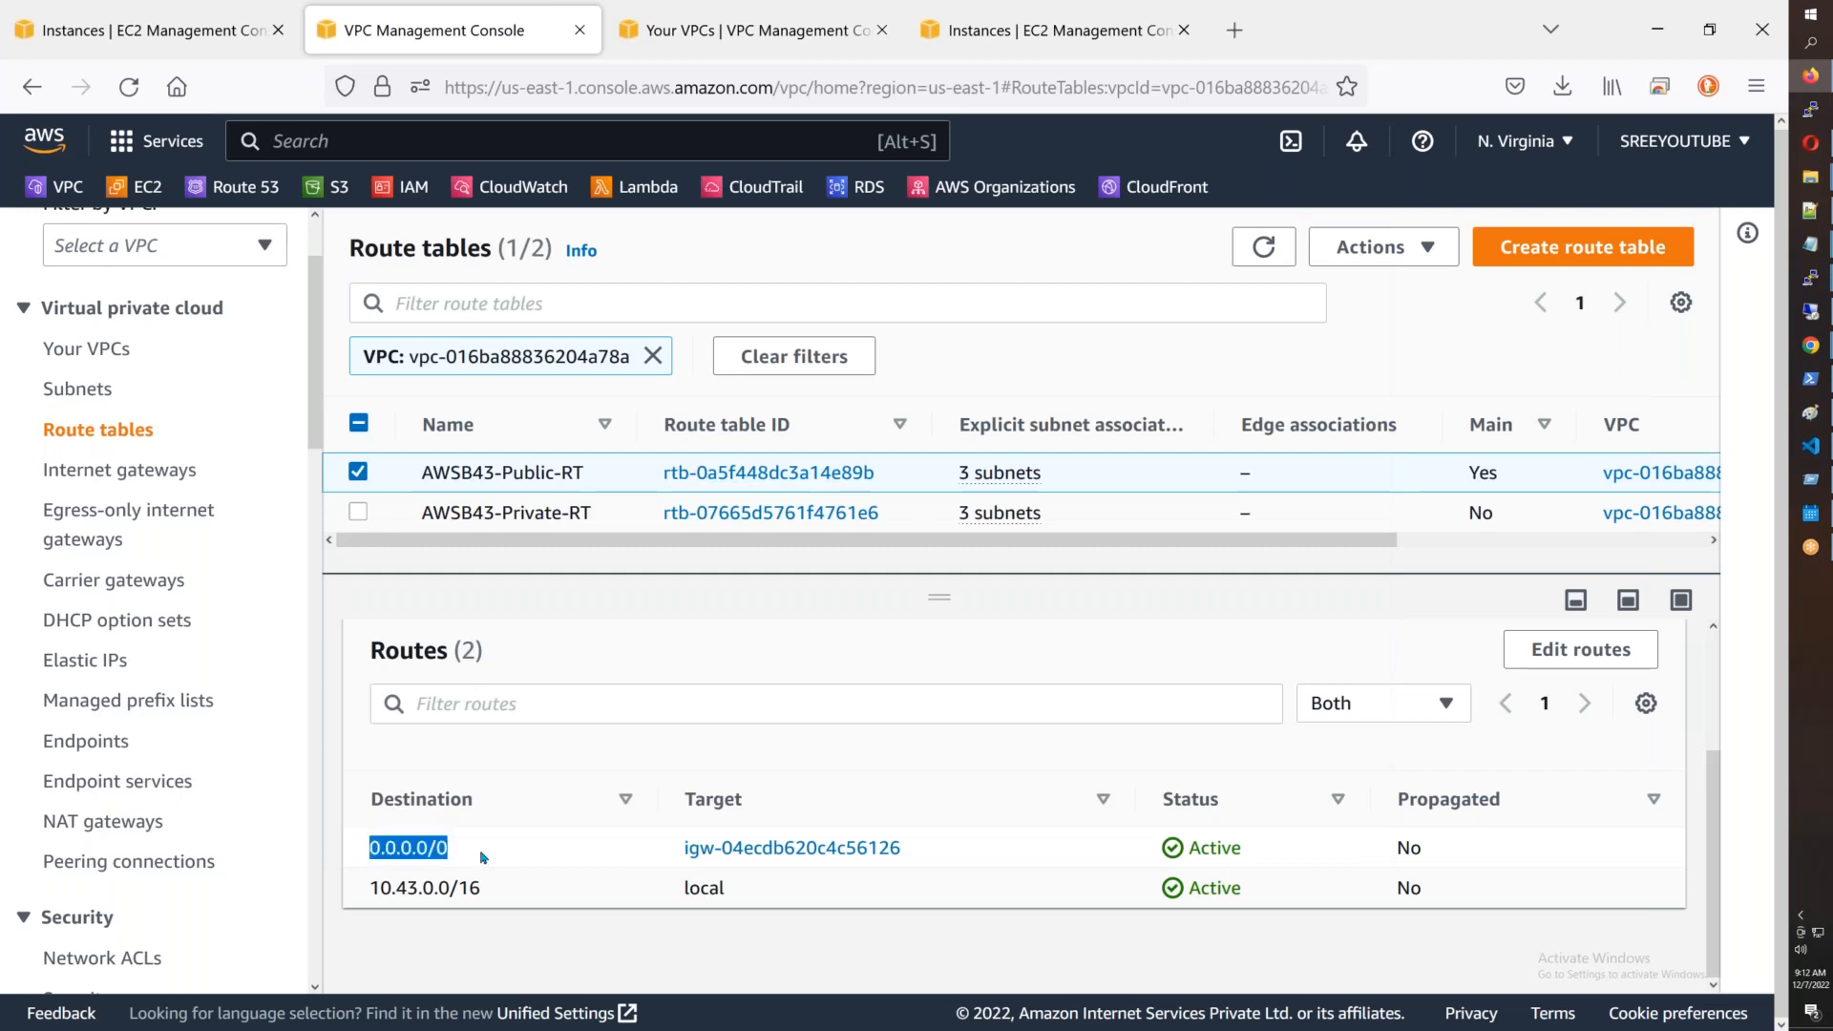
pyautogui.click(384, 890)
pyautogui.moveTo(369, 888); pyautogui.dragTo(481, 888)
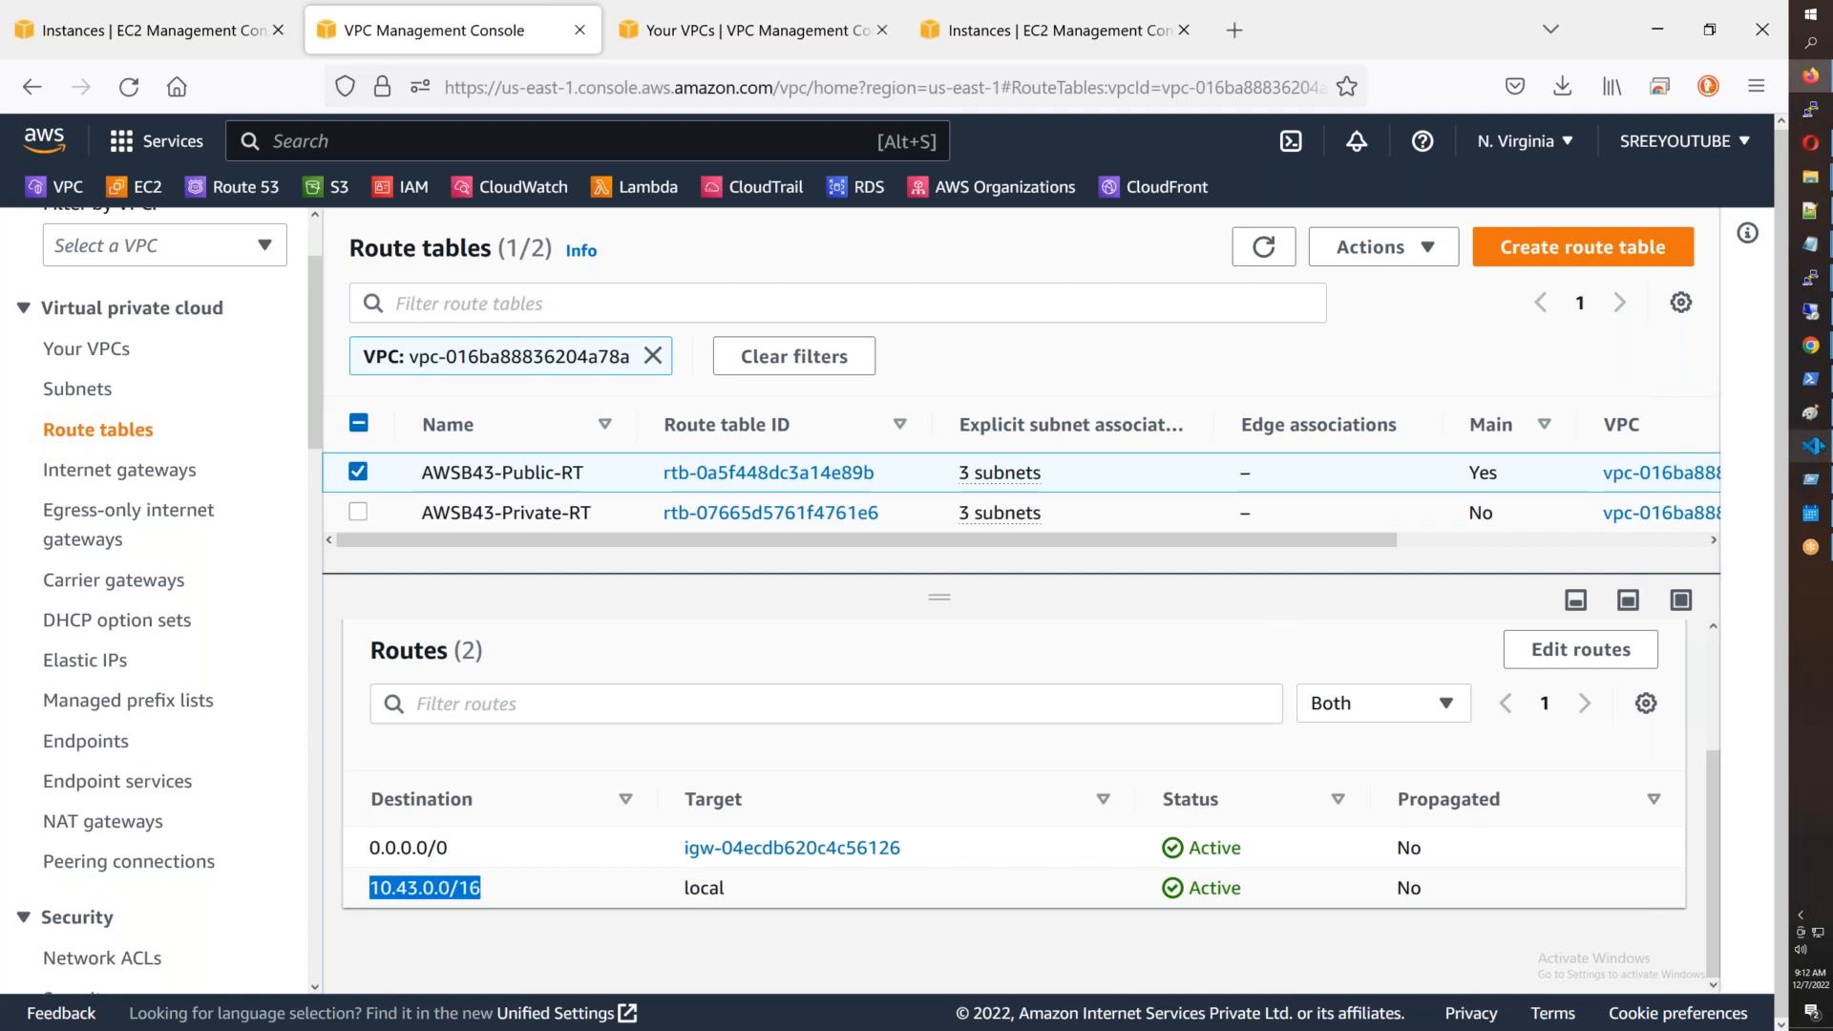
# Step: Switch to Paint and draw a hexagon about 110 × 106 px against AWSB43-VPC's left edge, erasing the US-EAST-1 border line inside it
pyautogui.click(1809, 412)
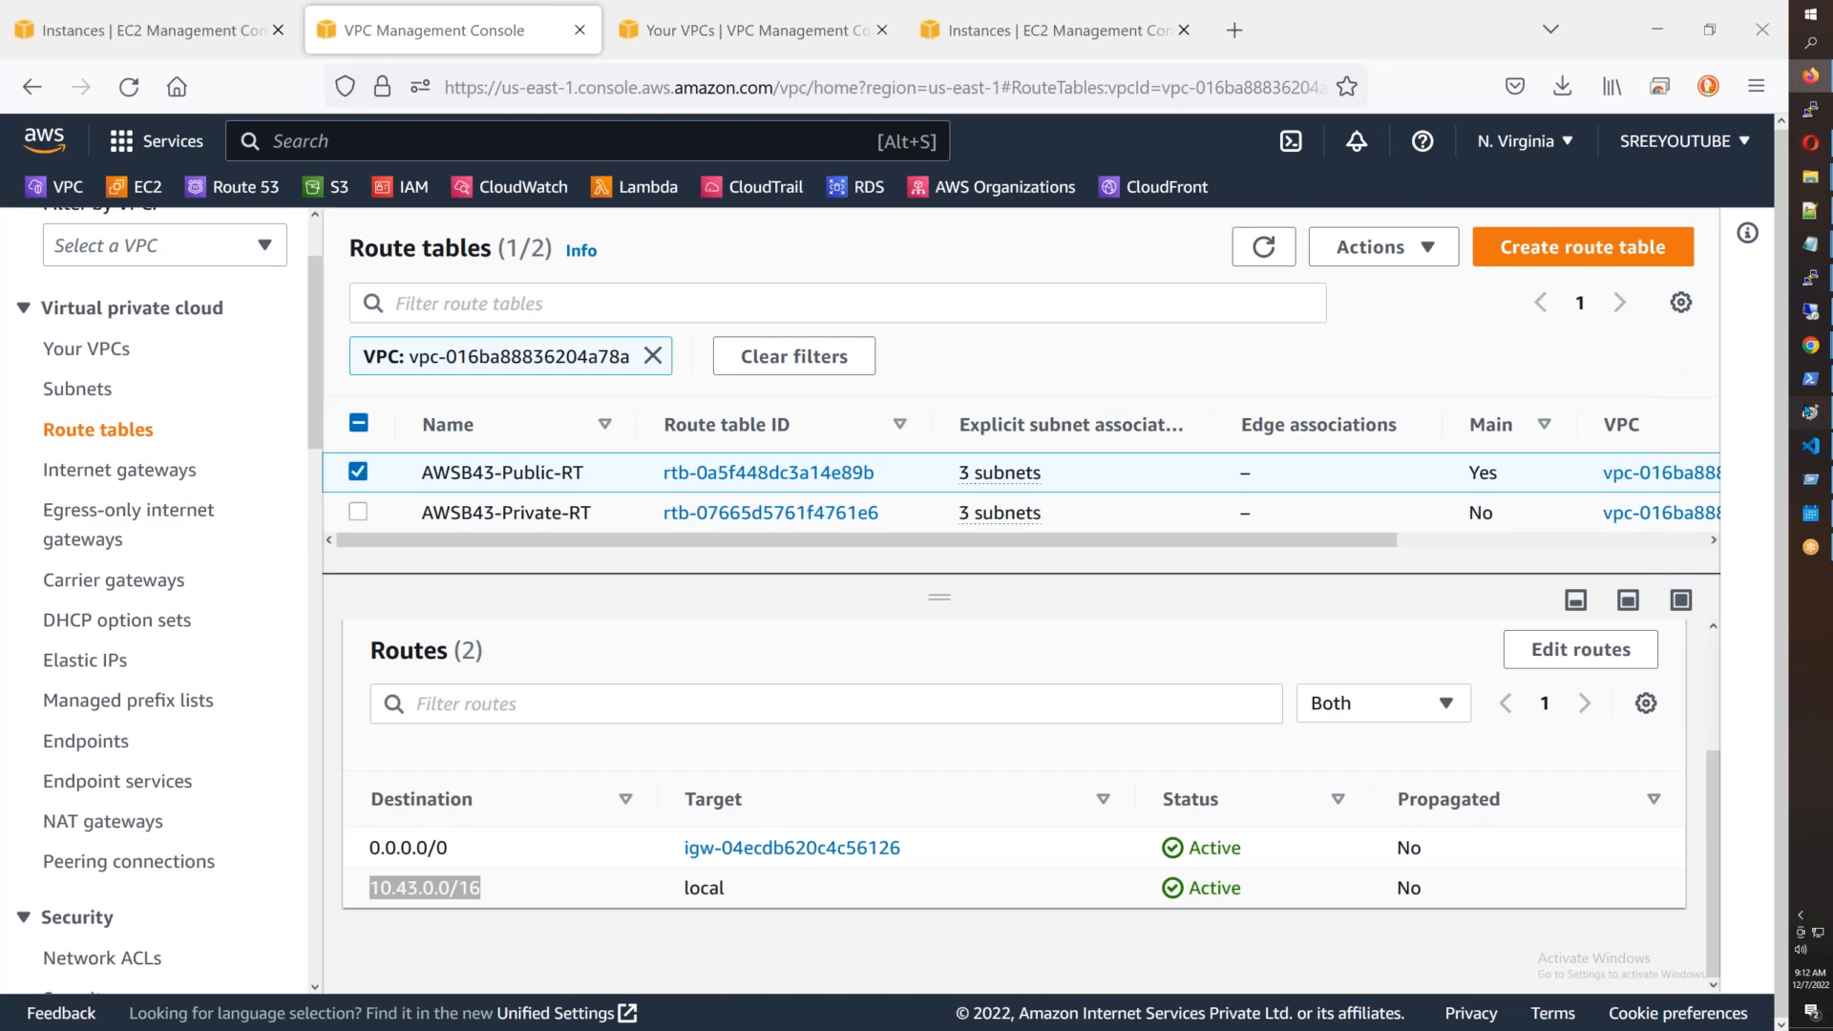
pyautogui.click(1808, 412)
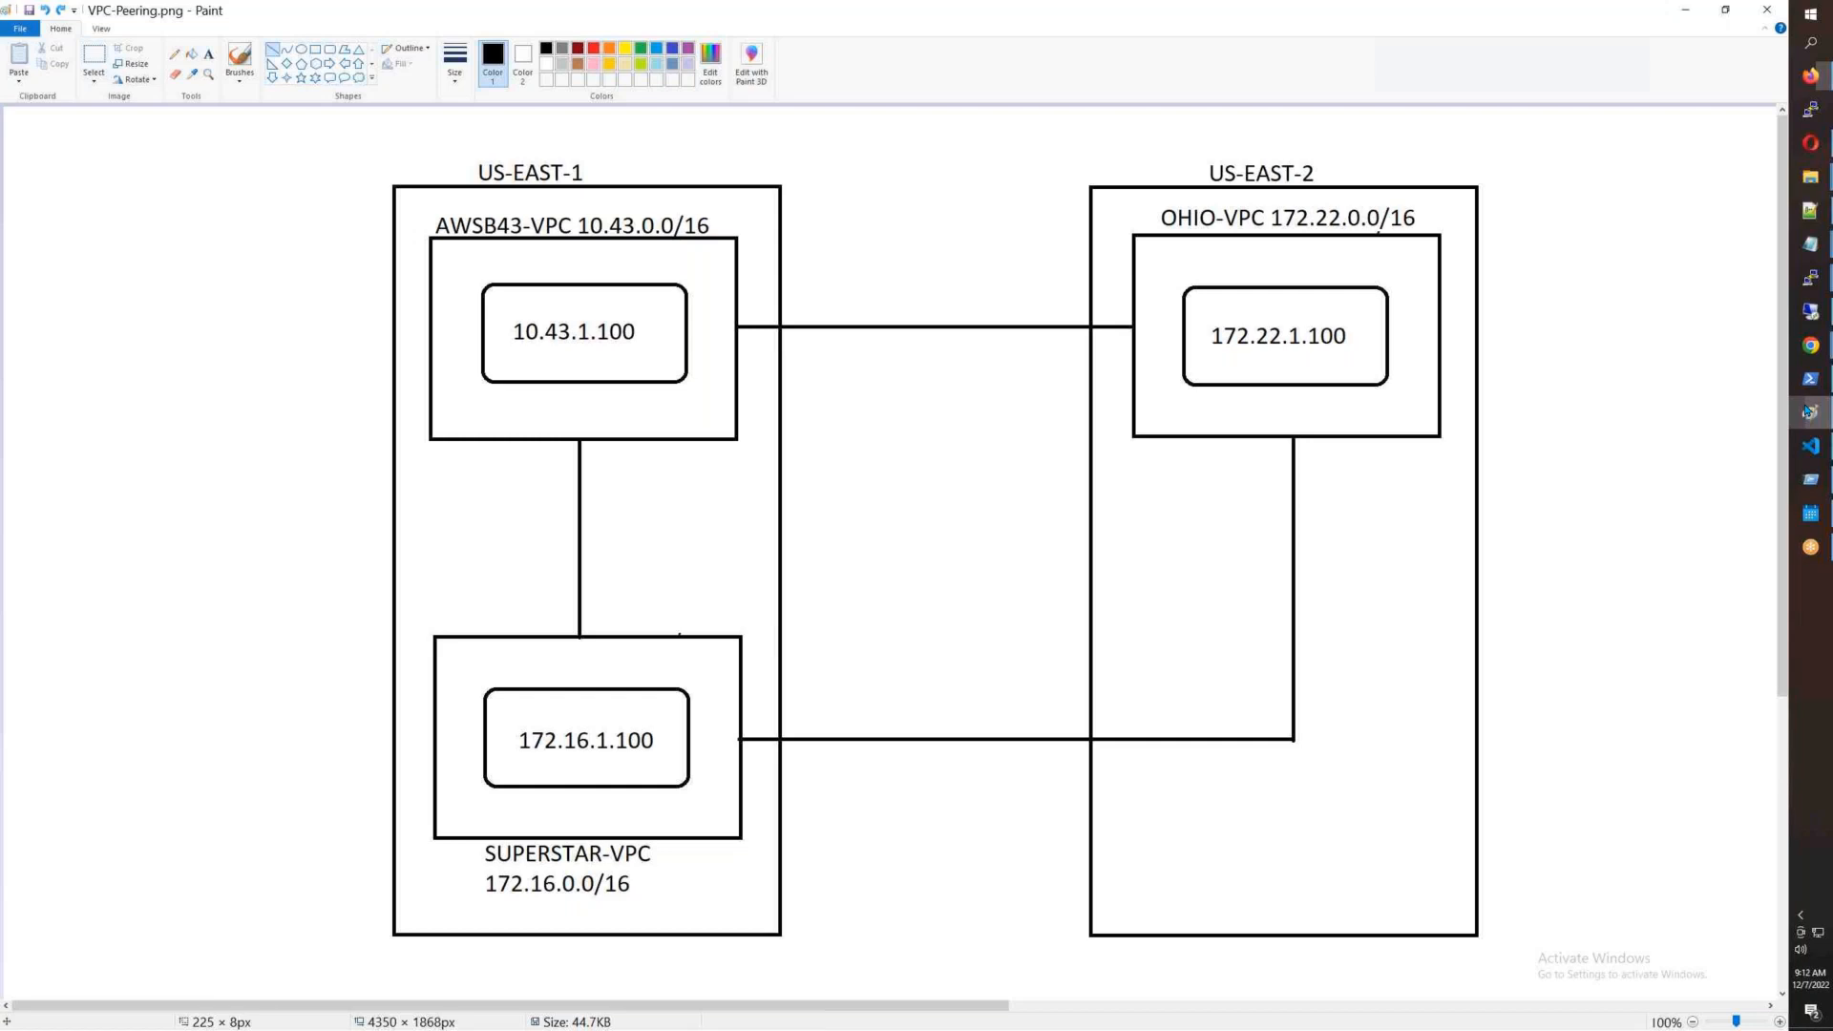
pyautogui.click(308, 66)
pyautogui.moveTo(353, 298); pyautogui.dragTo(432, 373)
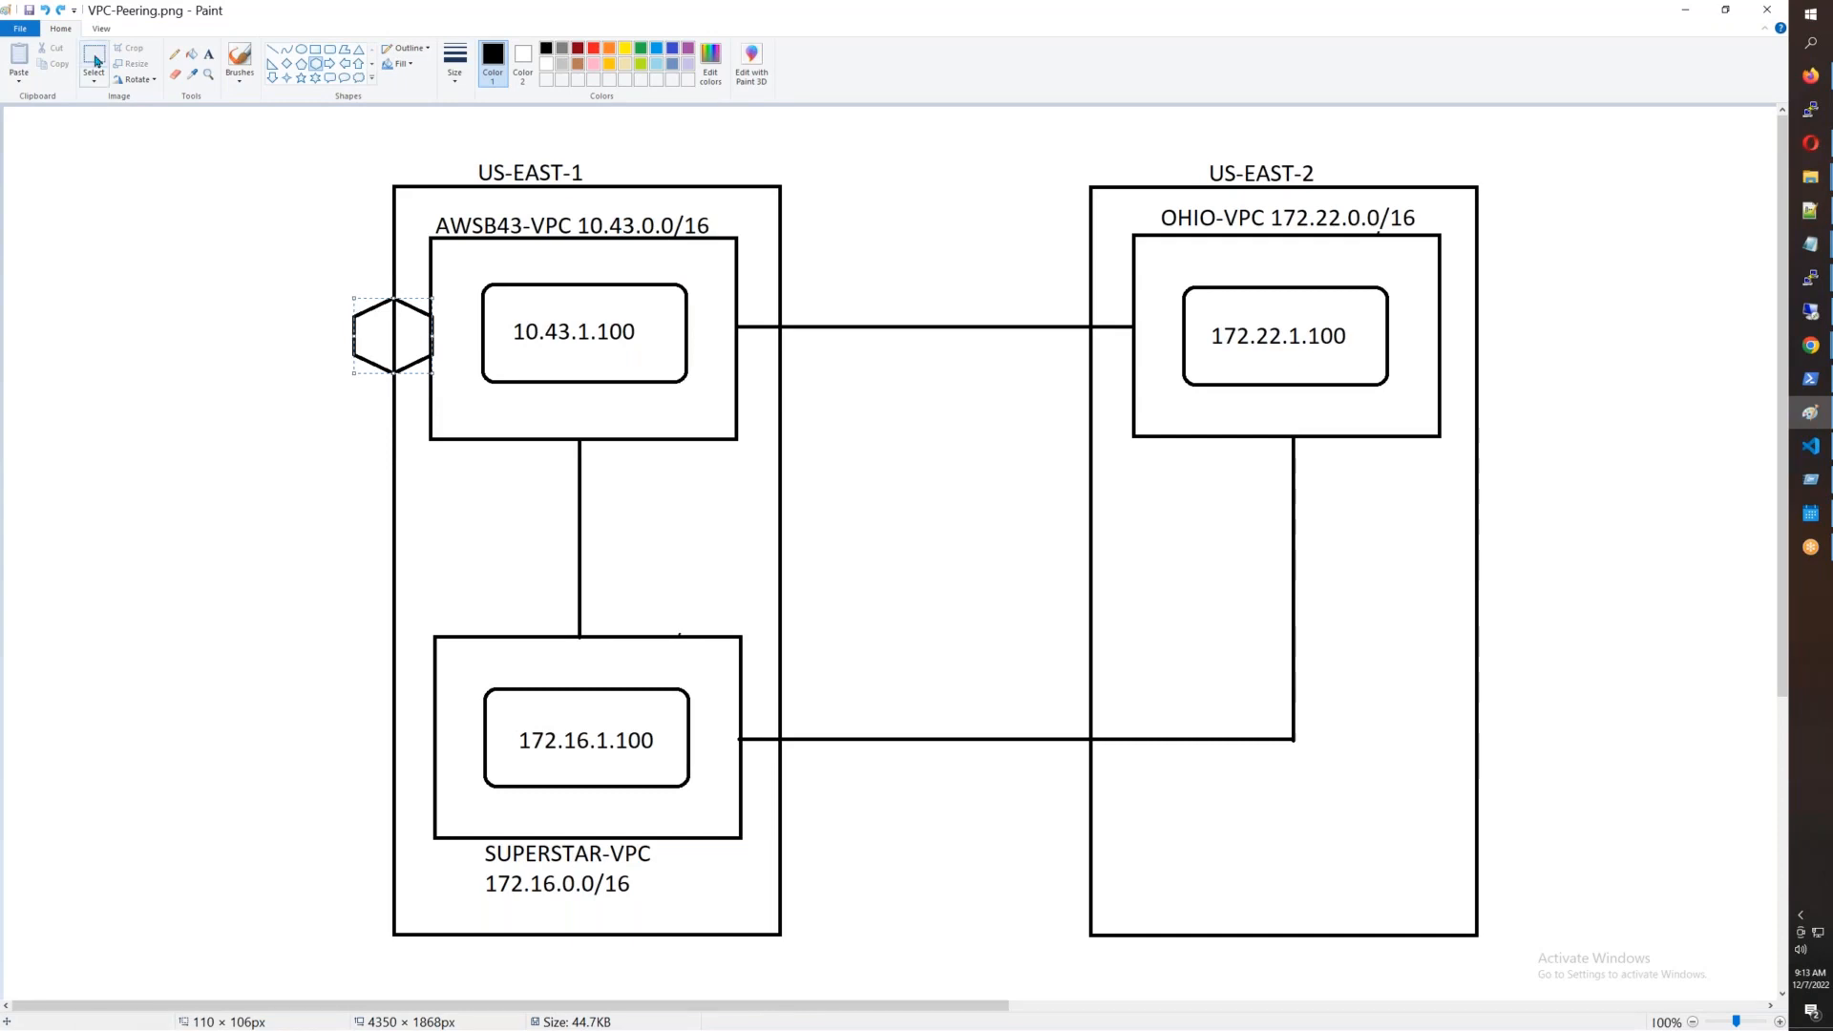
pyautogui.click(94, 57)
pyautogui.moveTo(390, 297); pyautogui.dragTo(400, 368)
pyautogui.click(441, 386)
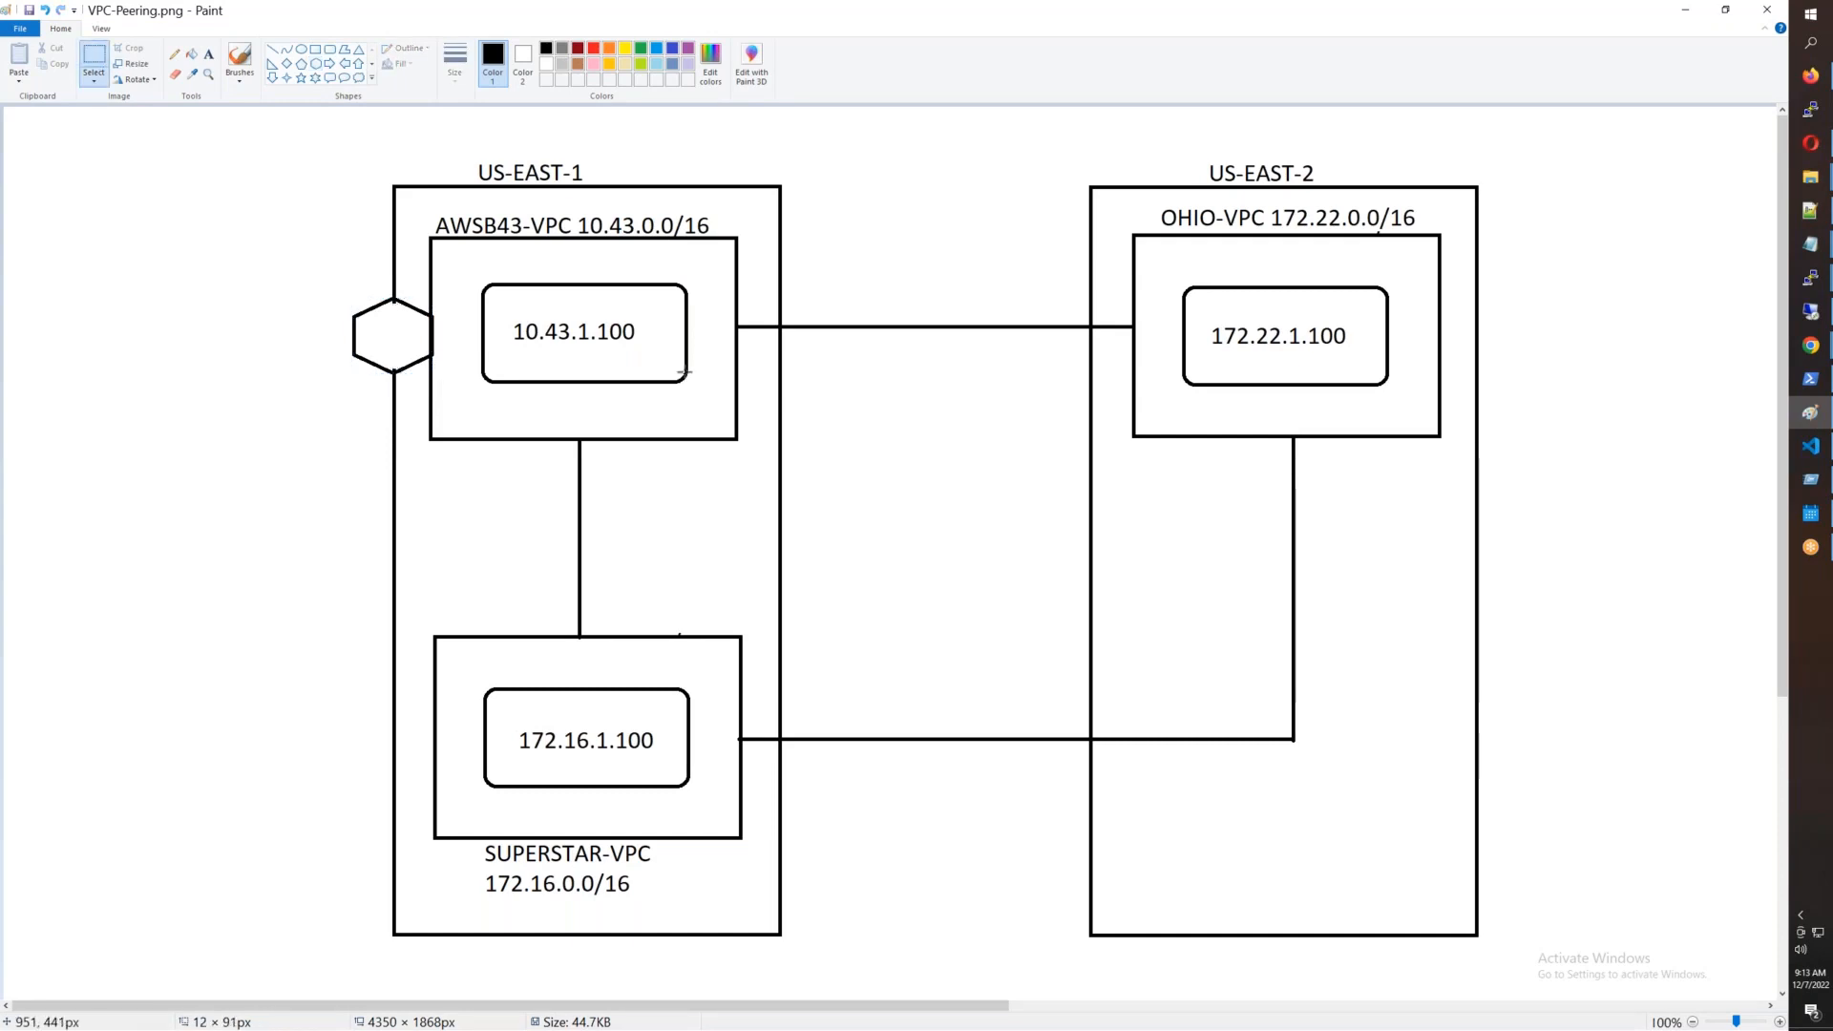
# Step: Label the hexagon beside AWSB43-VPC with the text IGW
pyautogui.click(208, 53)
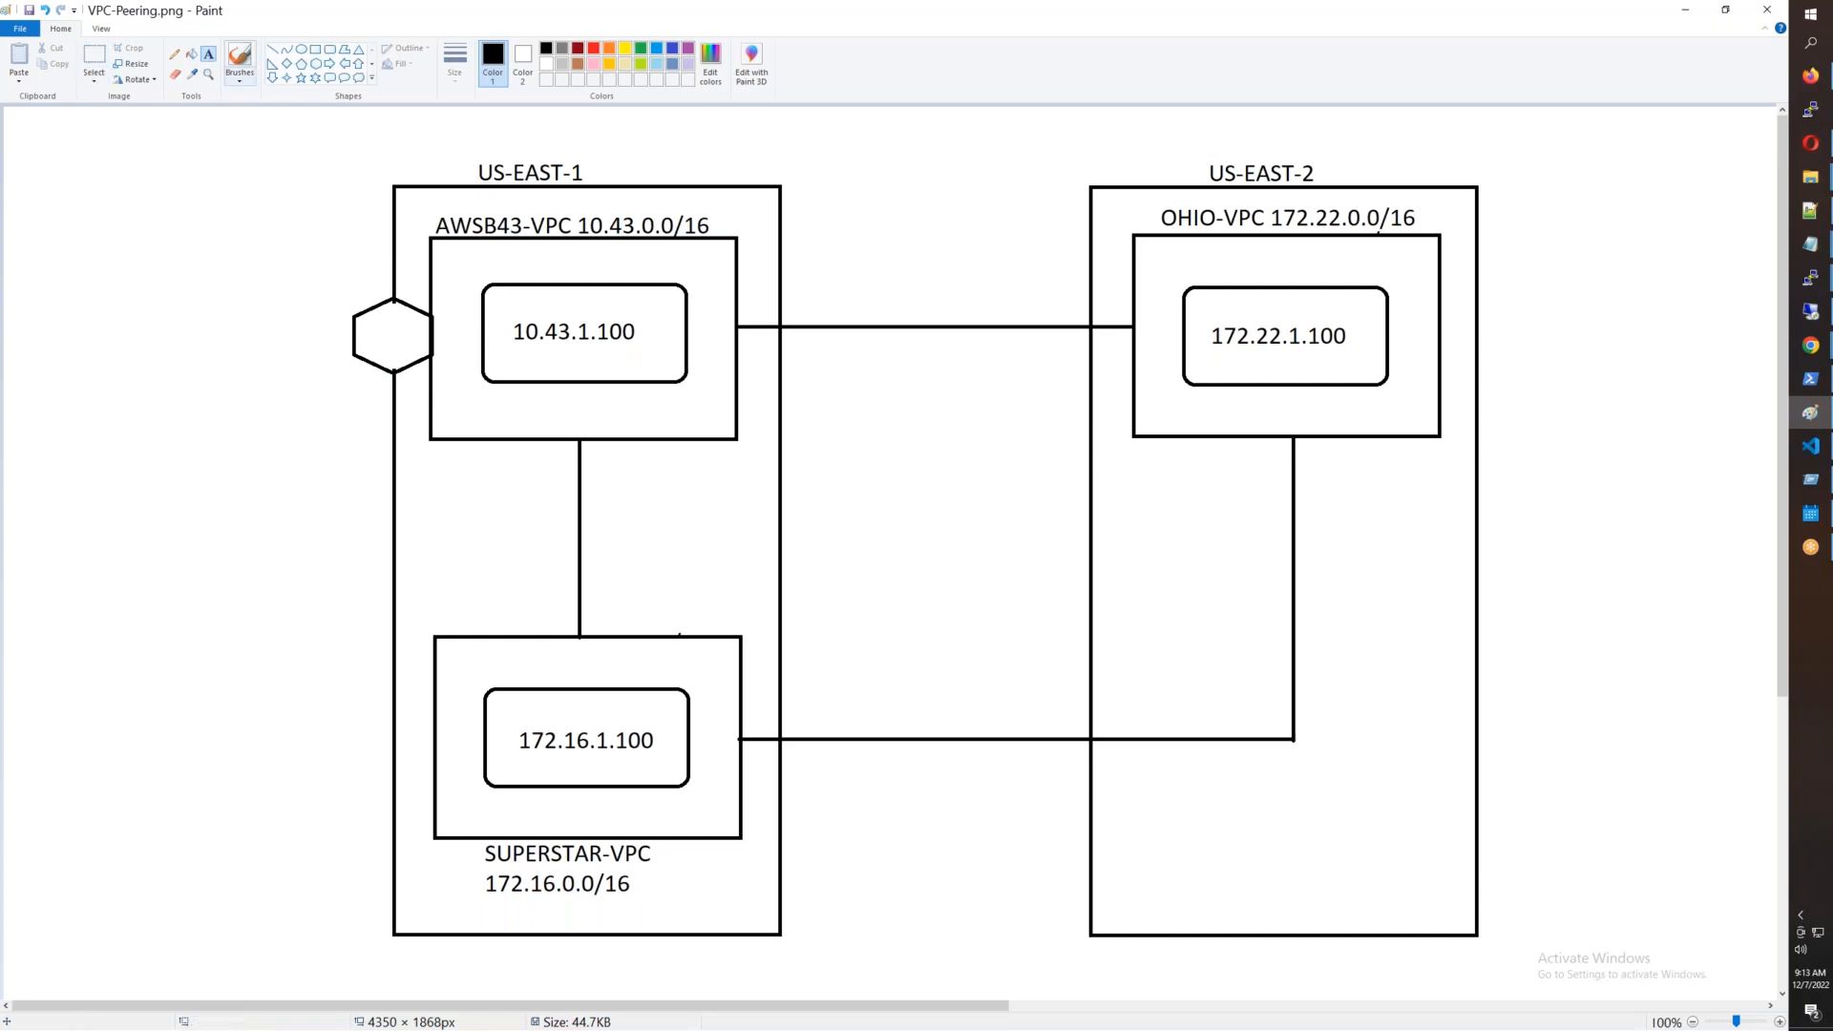
pyautogui.click(373, 325)
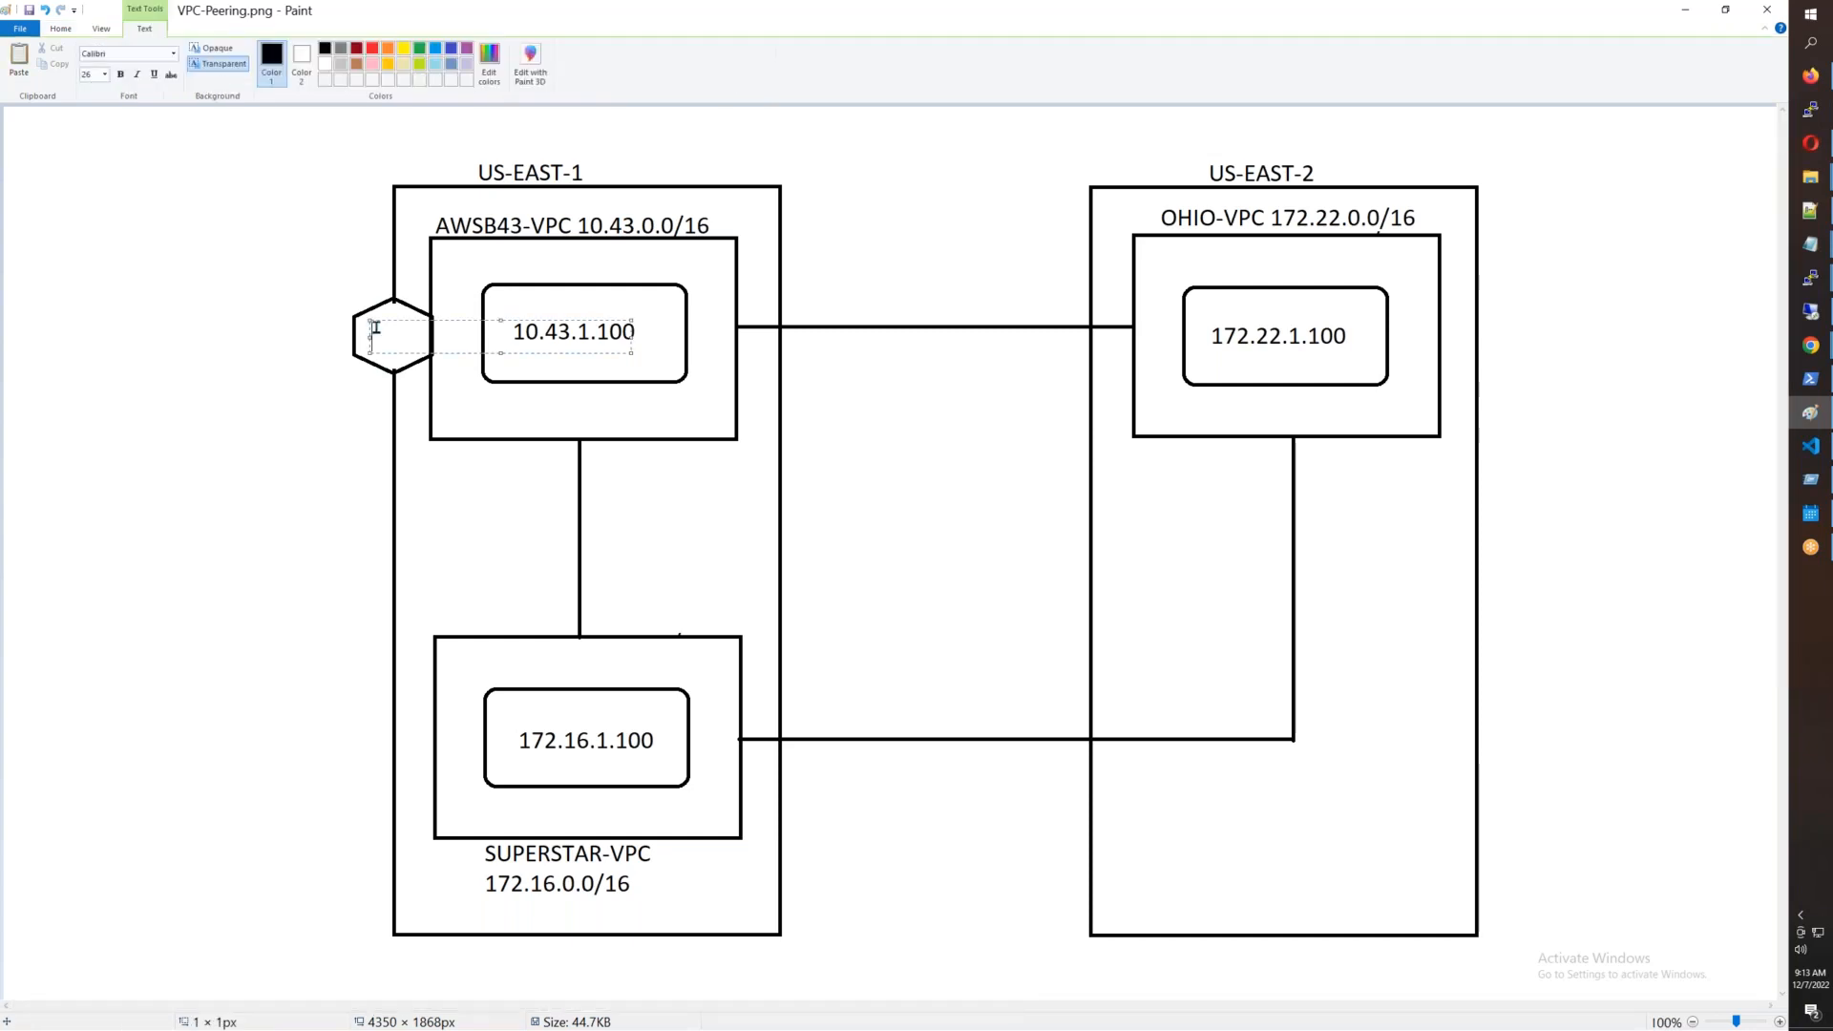
pyautogui.write('IGW')
pyautogui.click(520, 461)
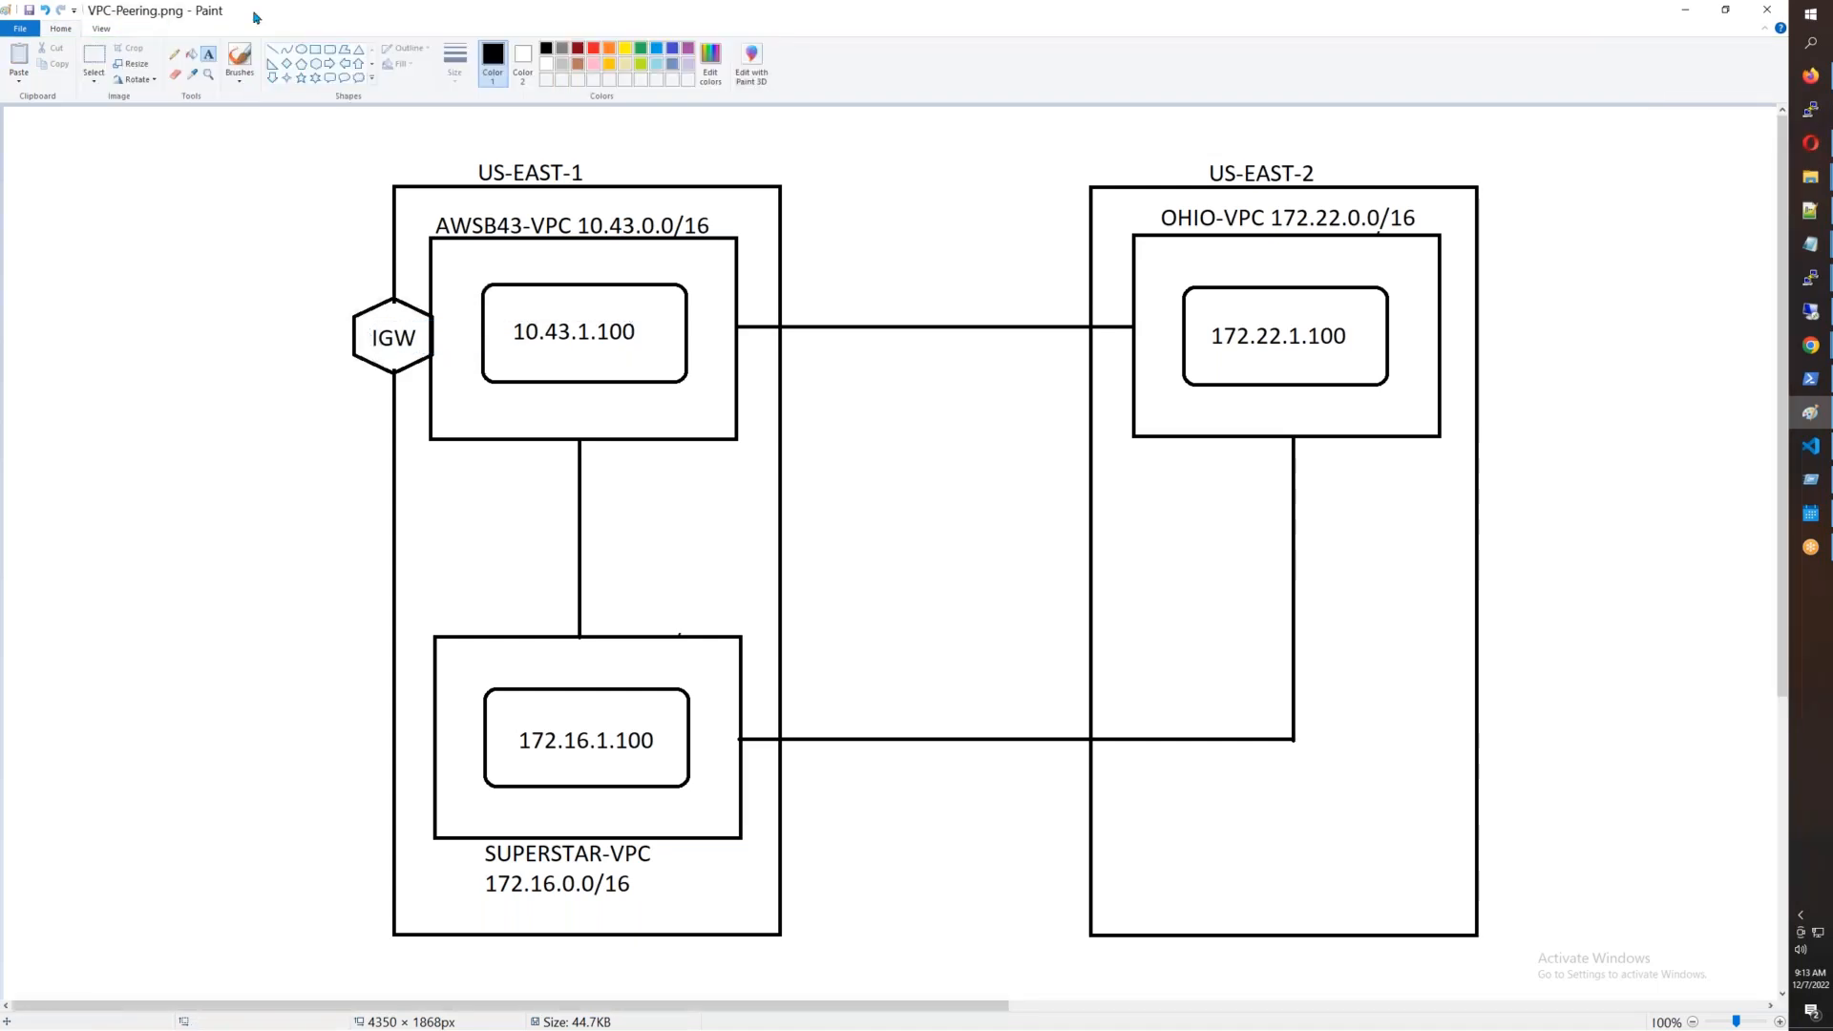
# Step: Draw a second hexagon about 108 × 105 px against SUPERSTAR-VPC's left edge, over the US-EAST-1 border
pyautogui.click(314, 65)
pyautogui.moveTo(355, 681)
pyautogui.mouseDown()
pyautogui.moveTo(413, 762)
pyautogui.moveTo(434, 756)
pyautogui.mouseUp()
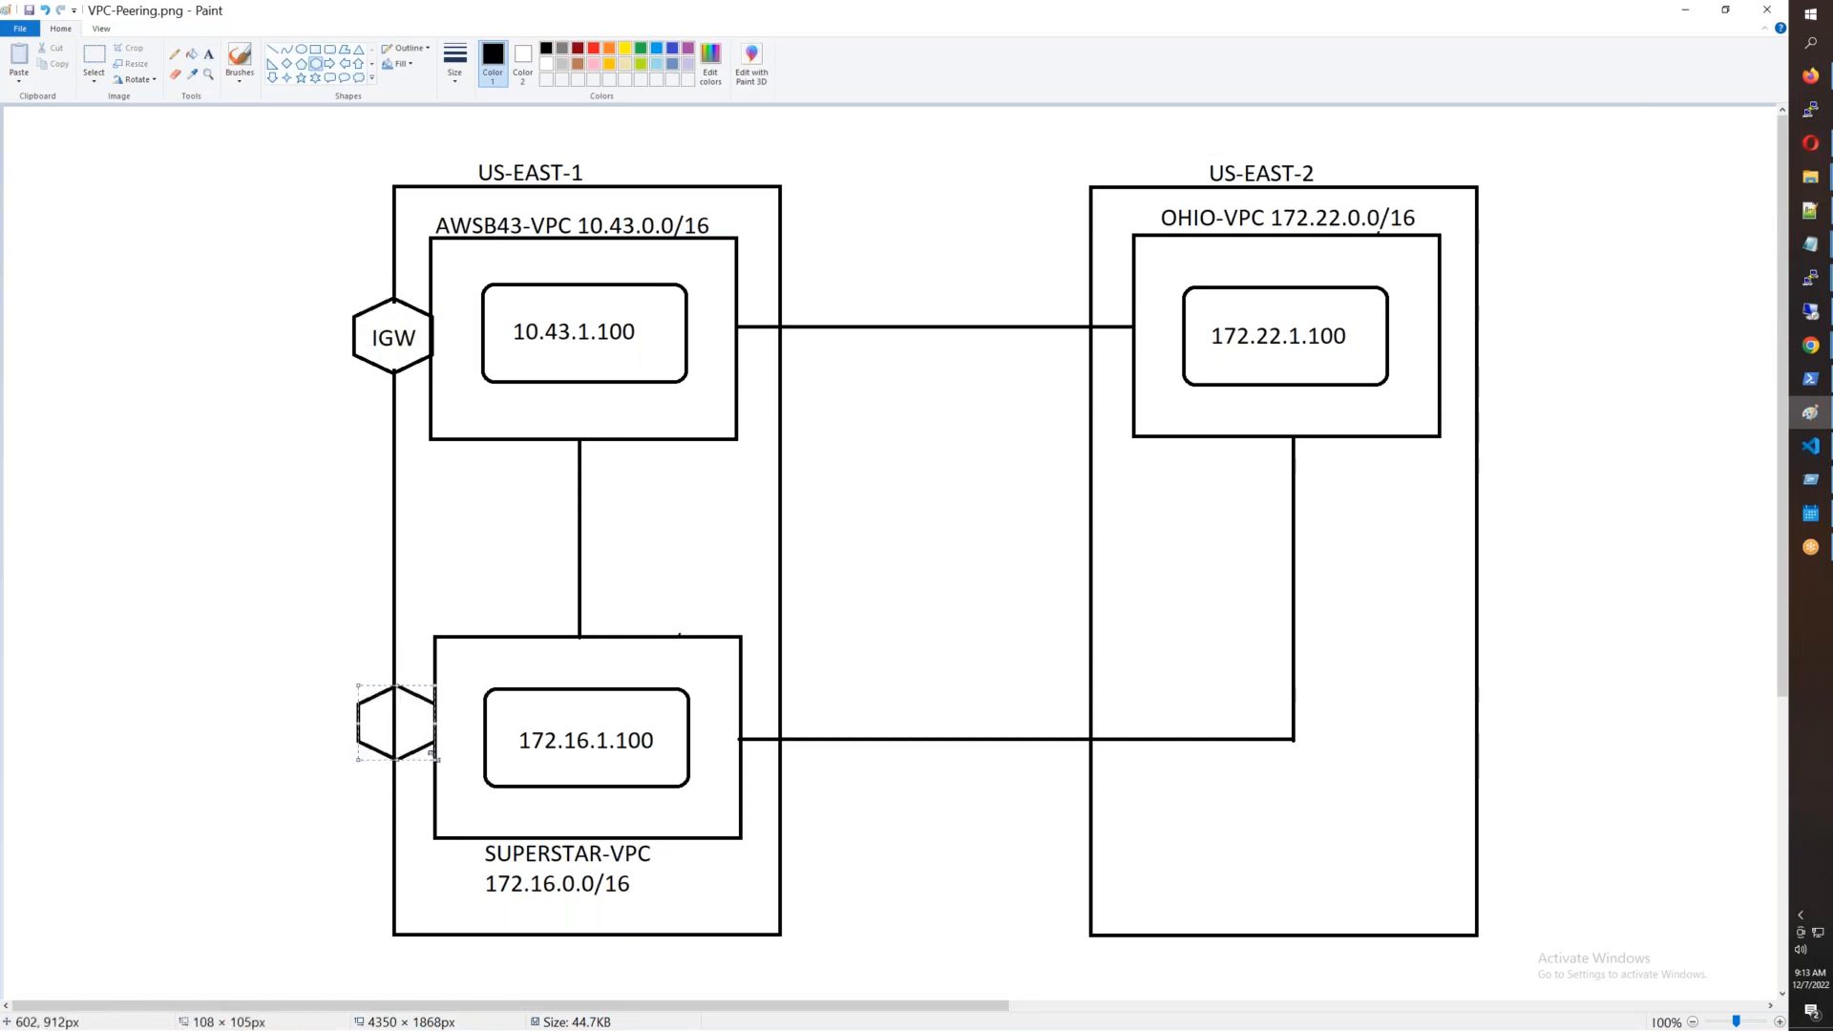
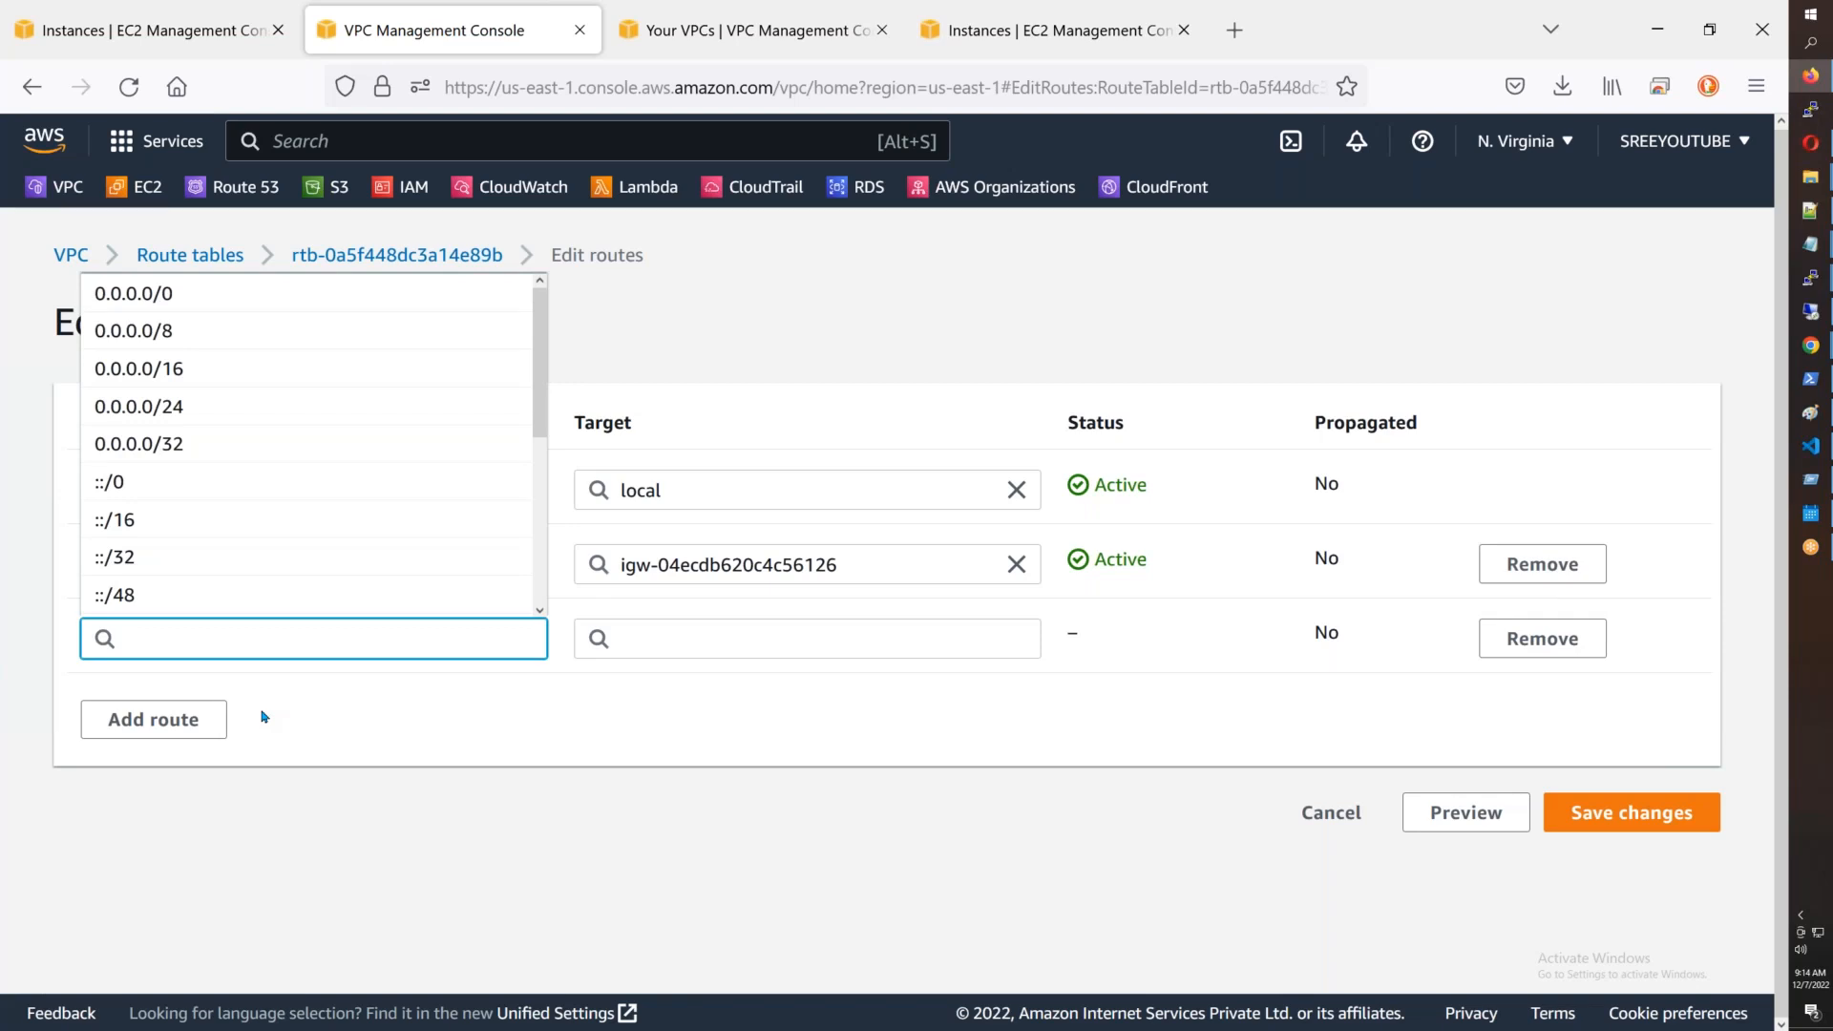
# Step: Add a route for 172.16.0.0/16 targeting peering connection pcx-0630330f7221bc5ae to AWSB43-Public-RT and save the changes
pyautogui.write('172.')
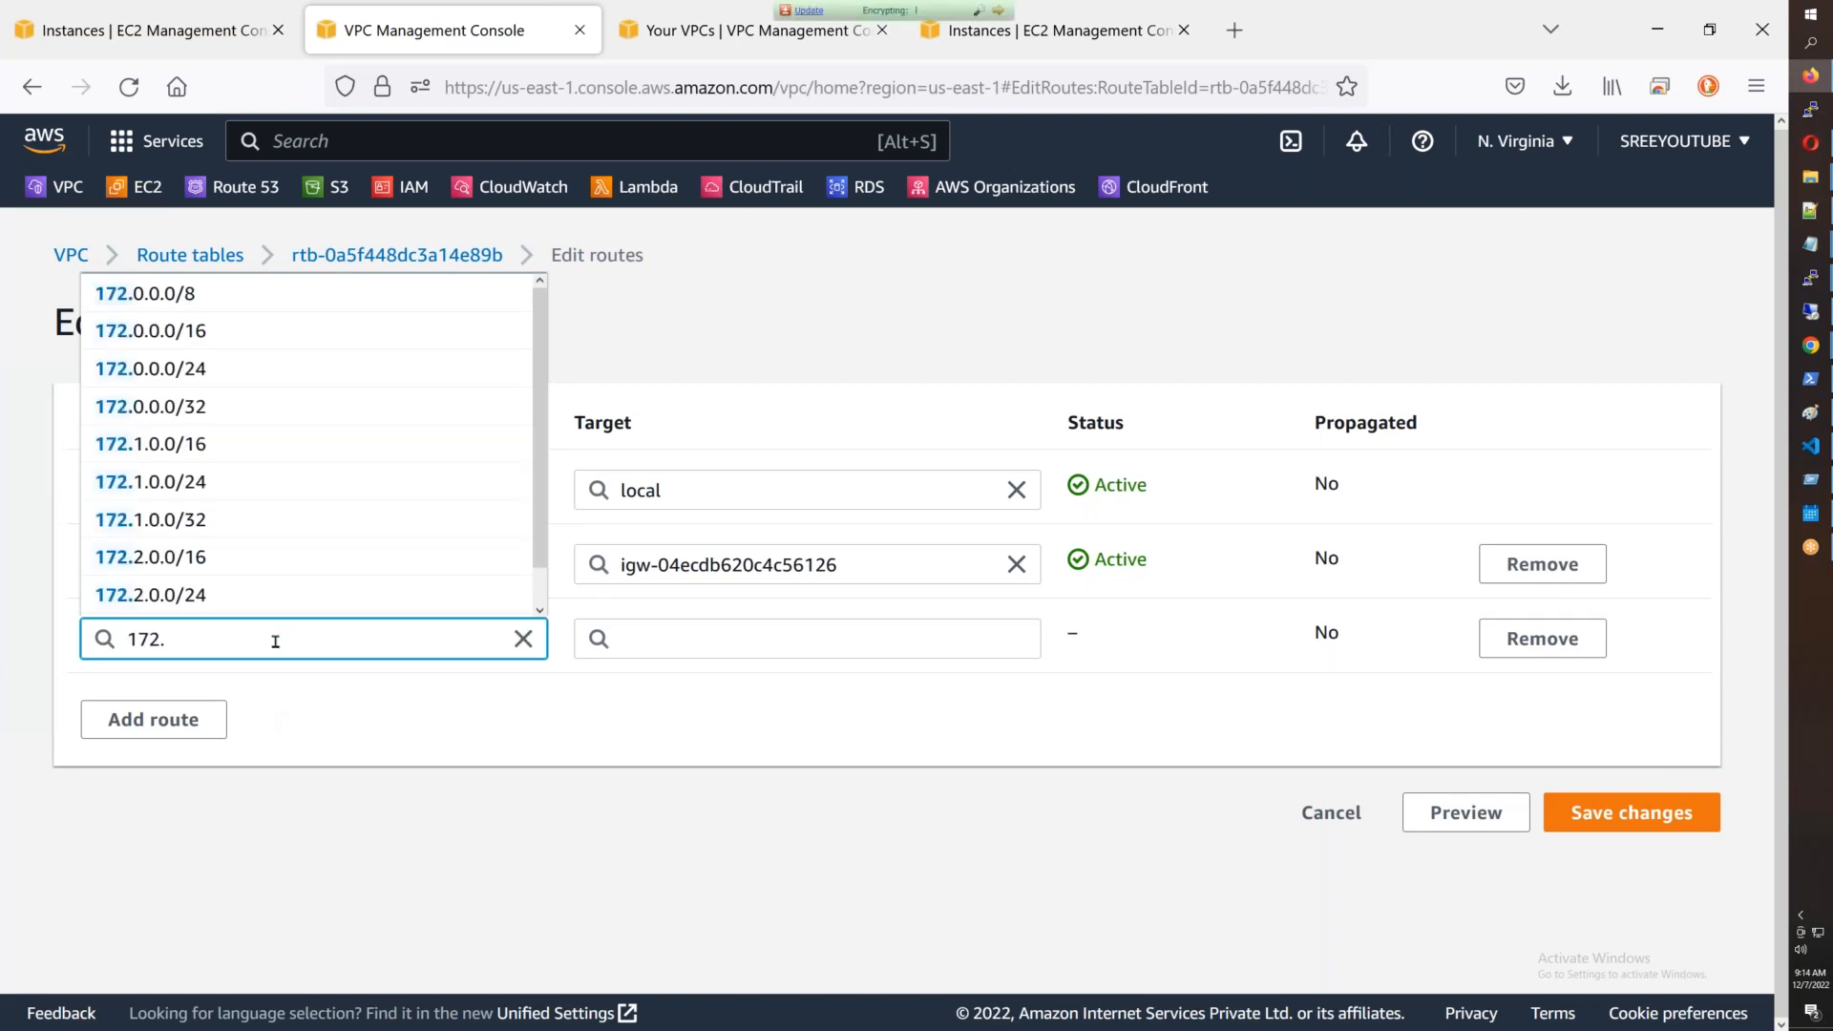
pyautogui.write('16.0.0/16')
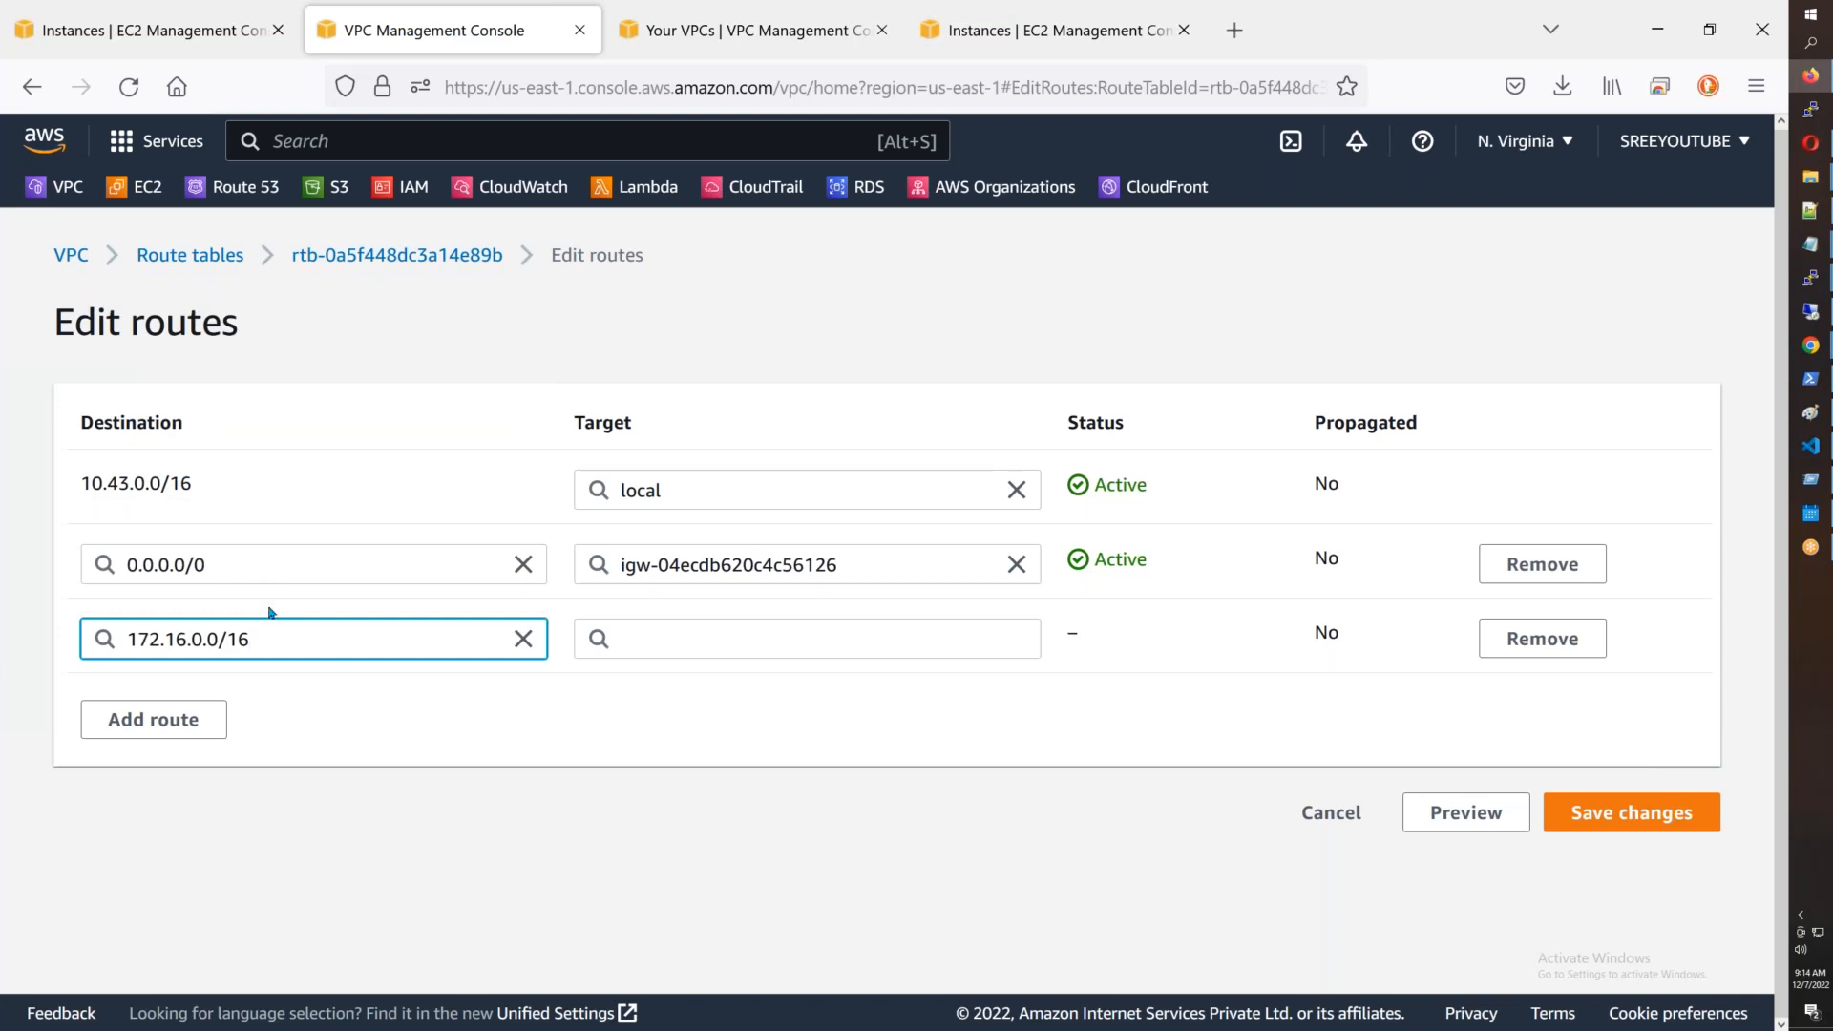
pyautogui.click(668, 638)
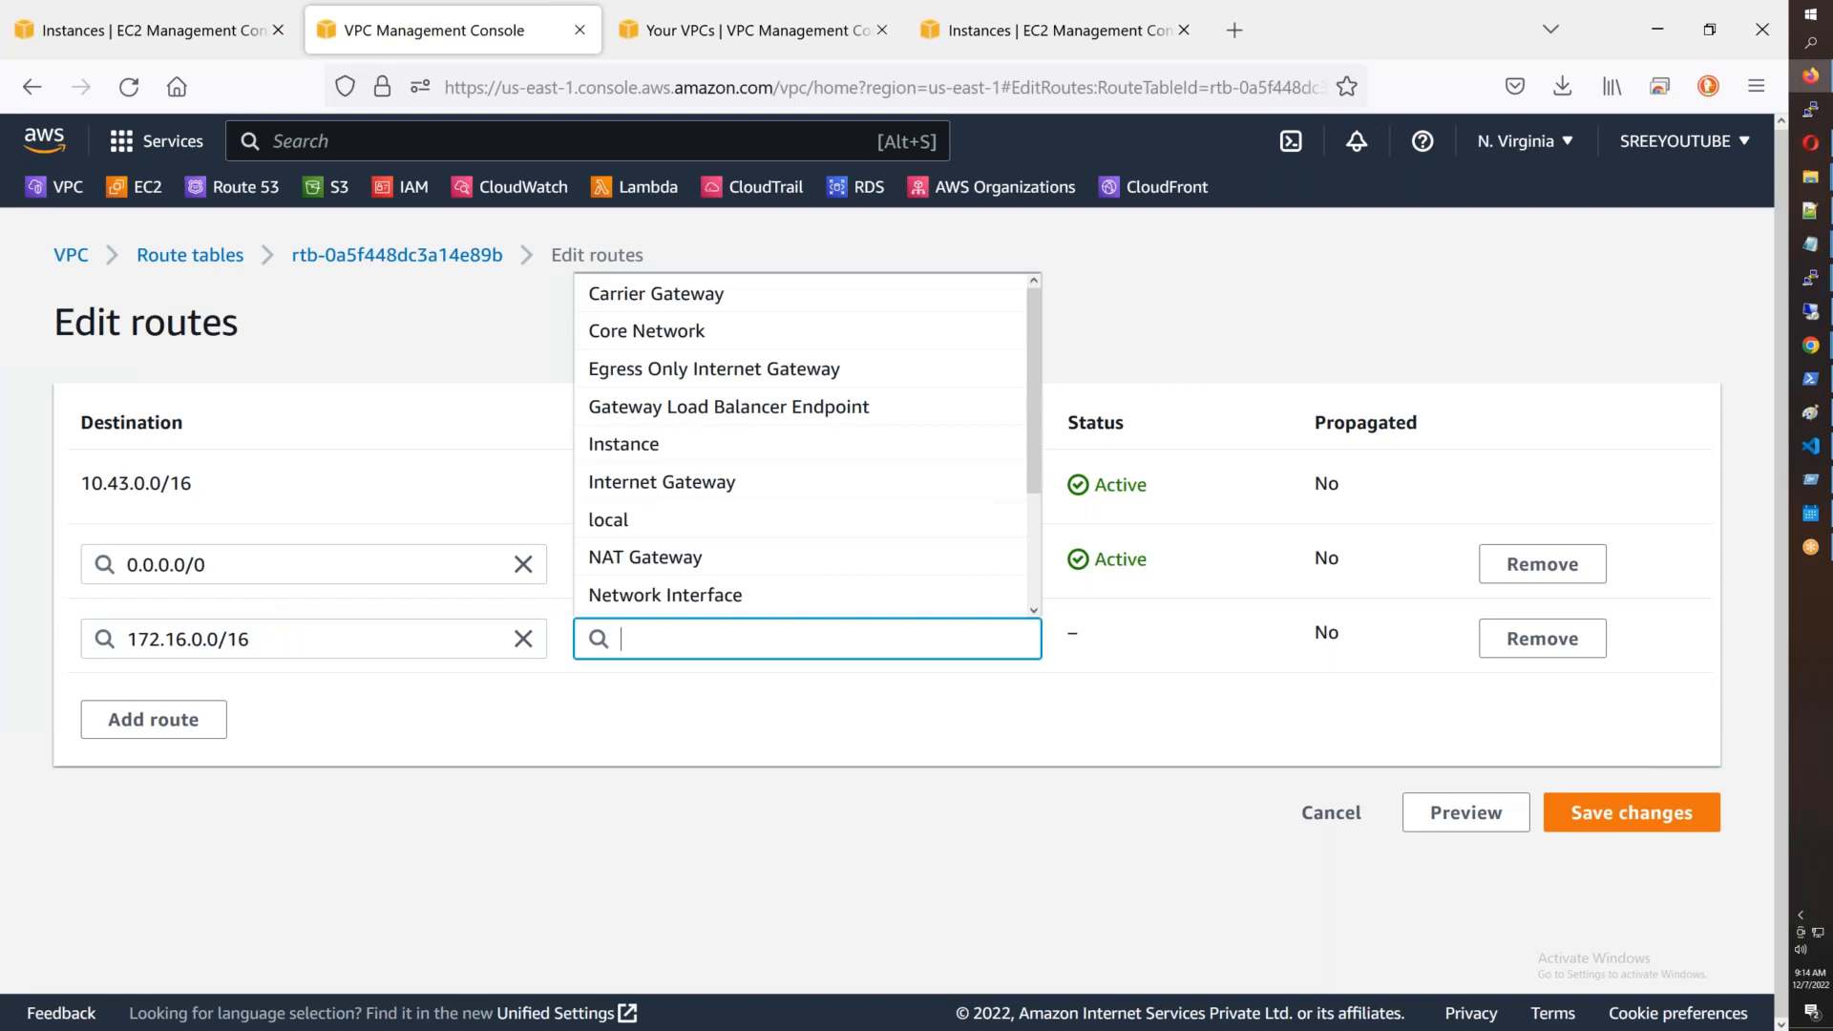
pyautogui.write('pcx-0630330f7221bc5ae')
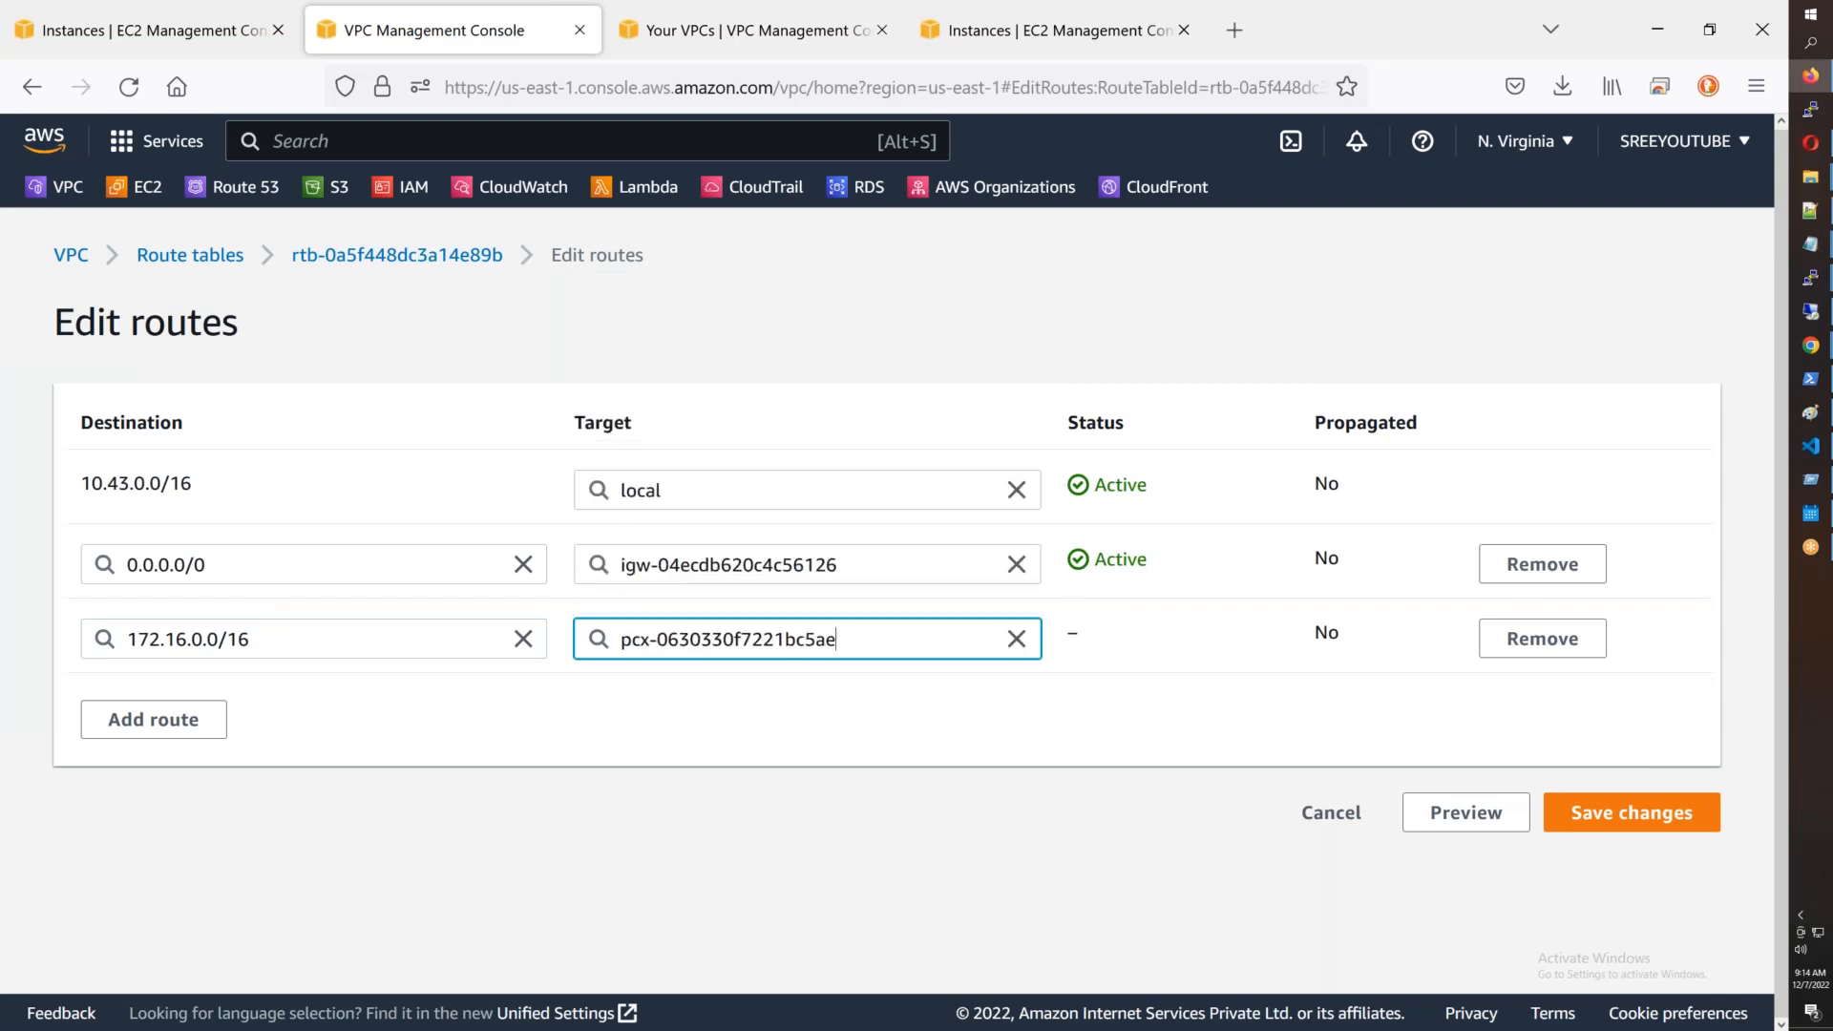
pyautogui.click(1620, 812)
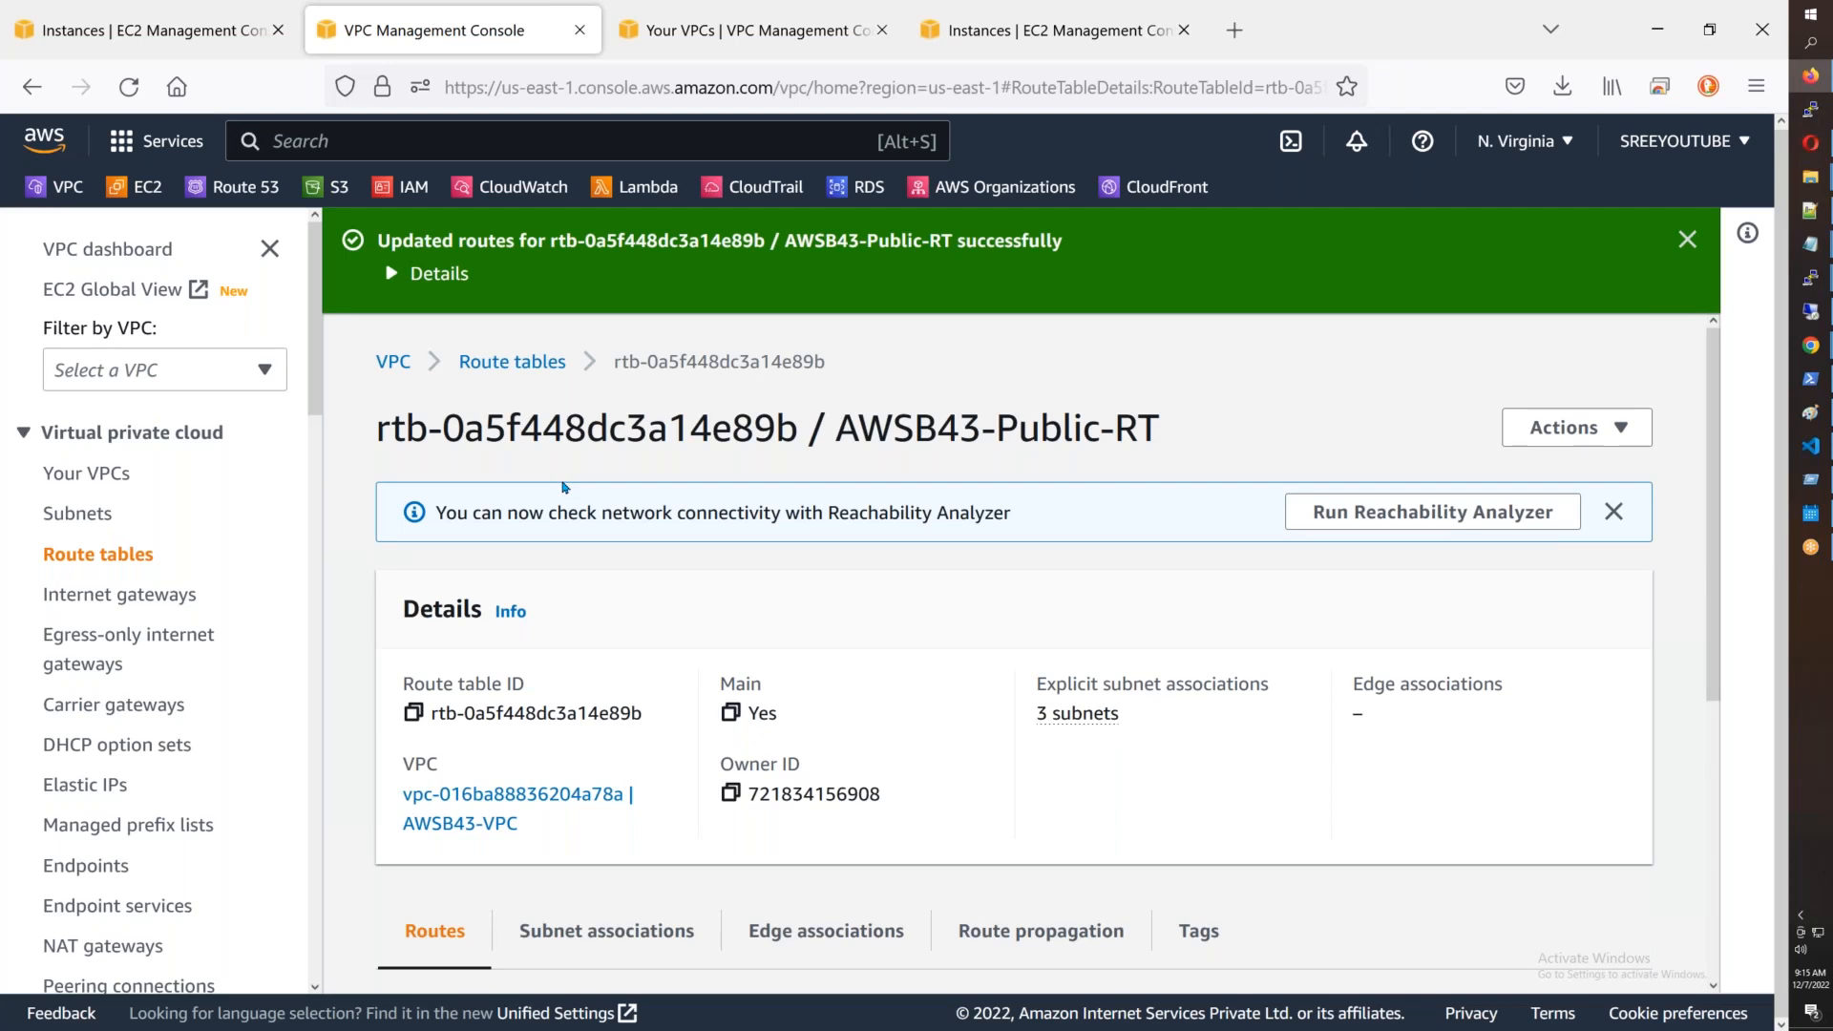
# Step: Try to add a 10.43.0.0/16 peering route to route table rtb-06f7ee7301b1fb924, then check the VPC list in Ohio
pyautogui.click(543, 363)
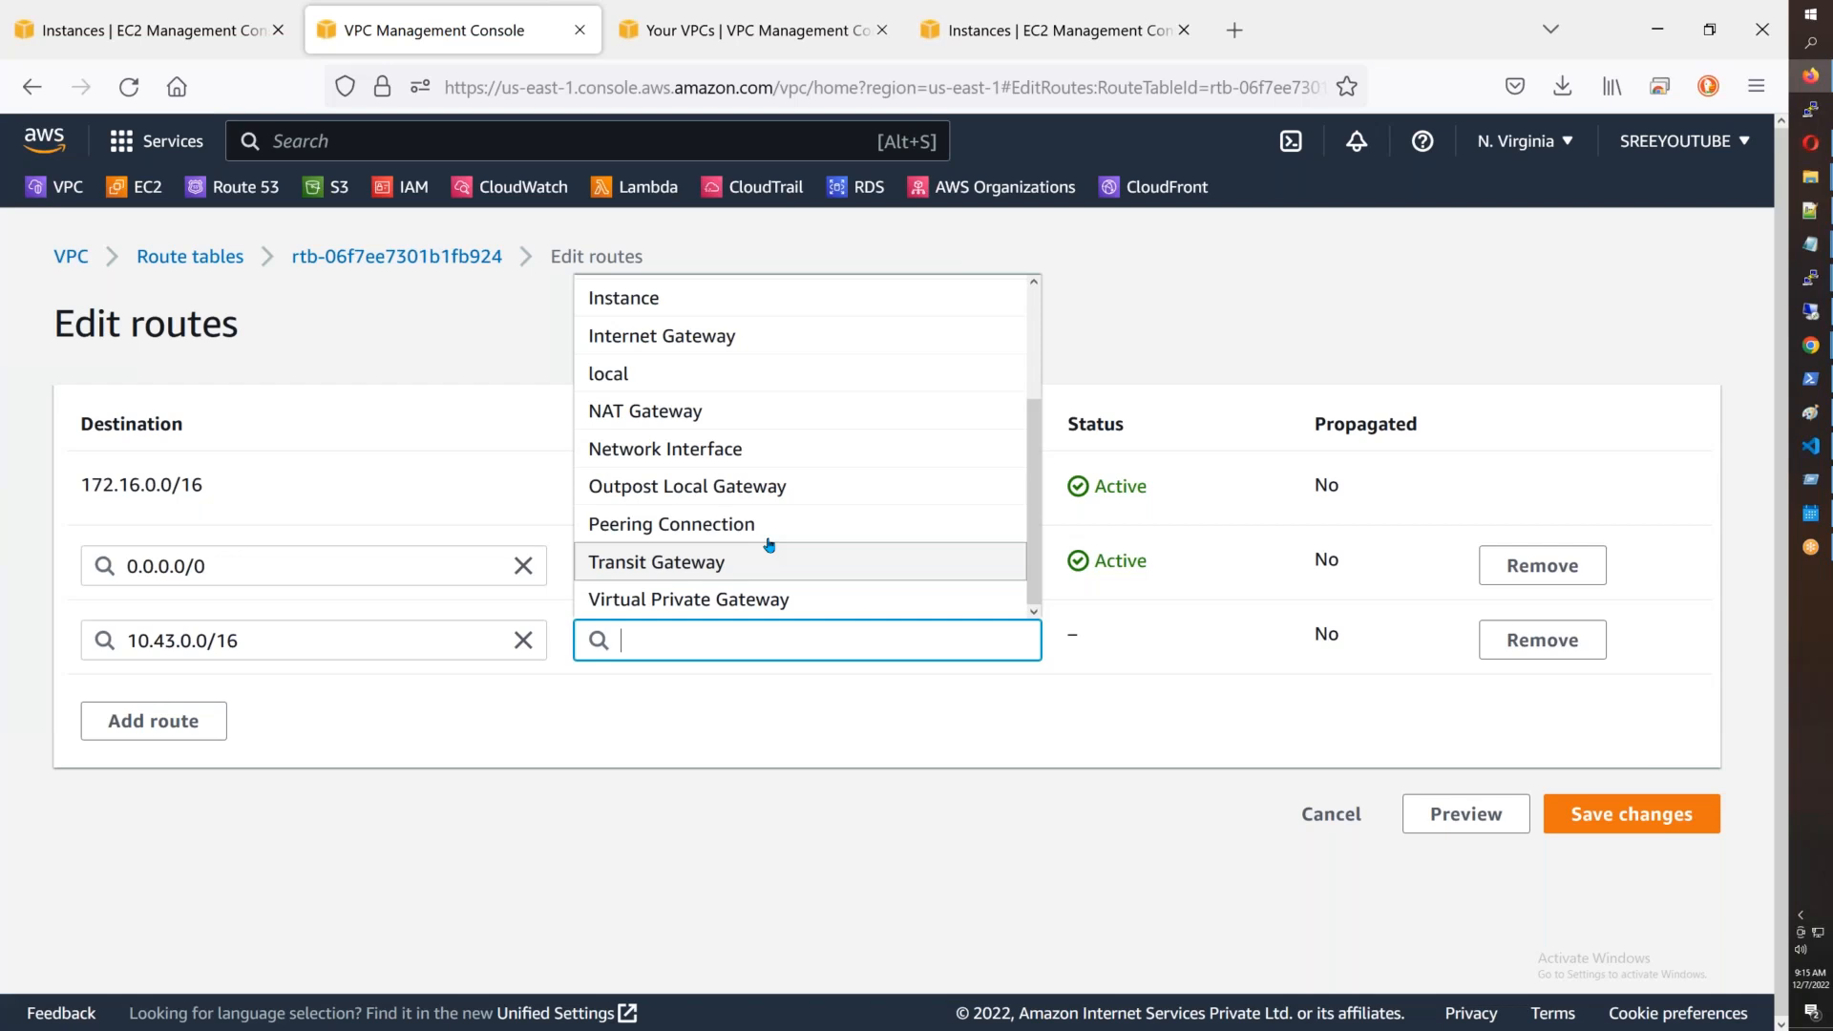
pyautogui.click(726, 31)
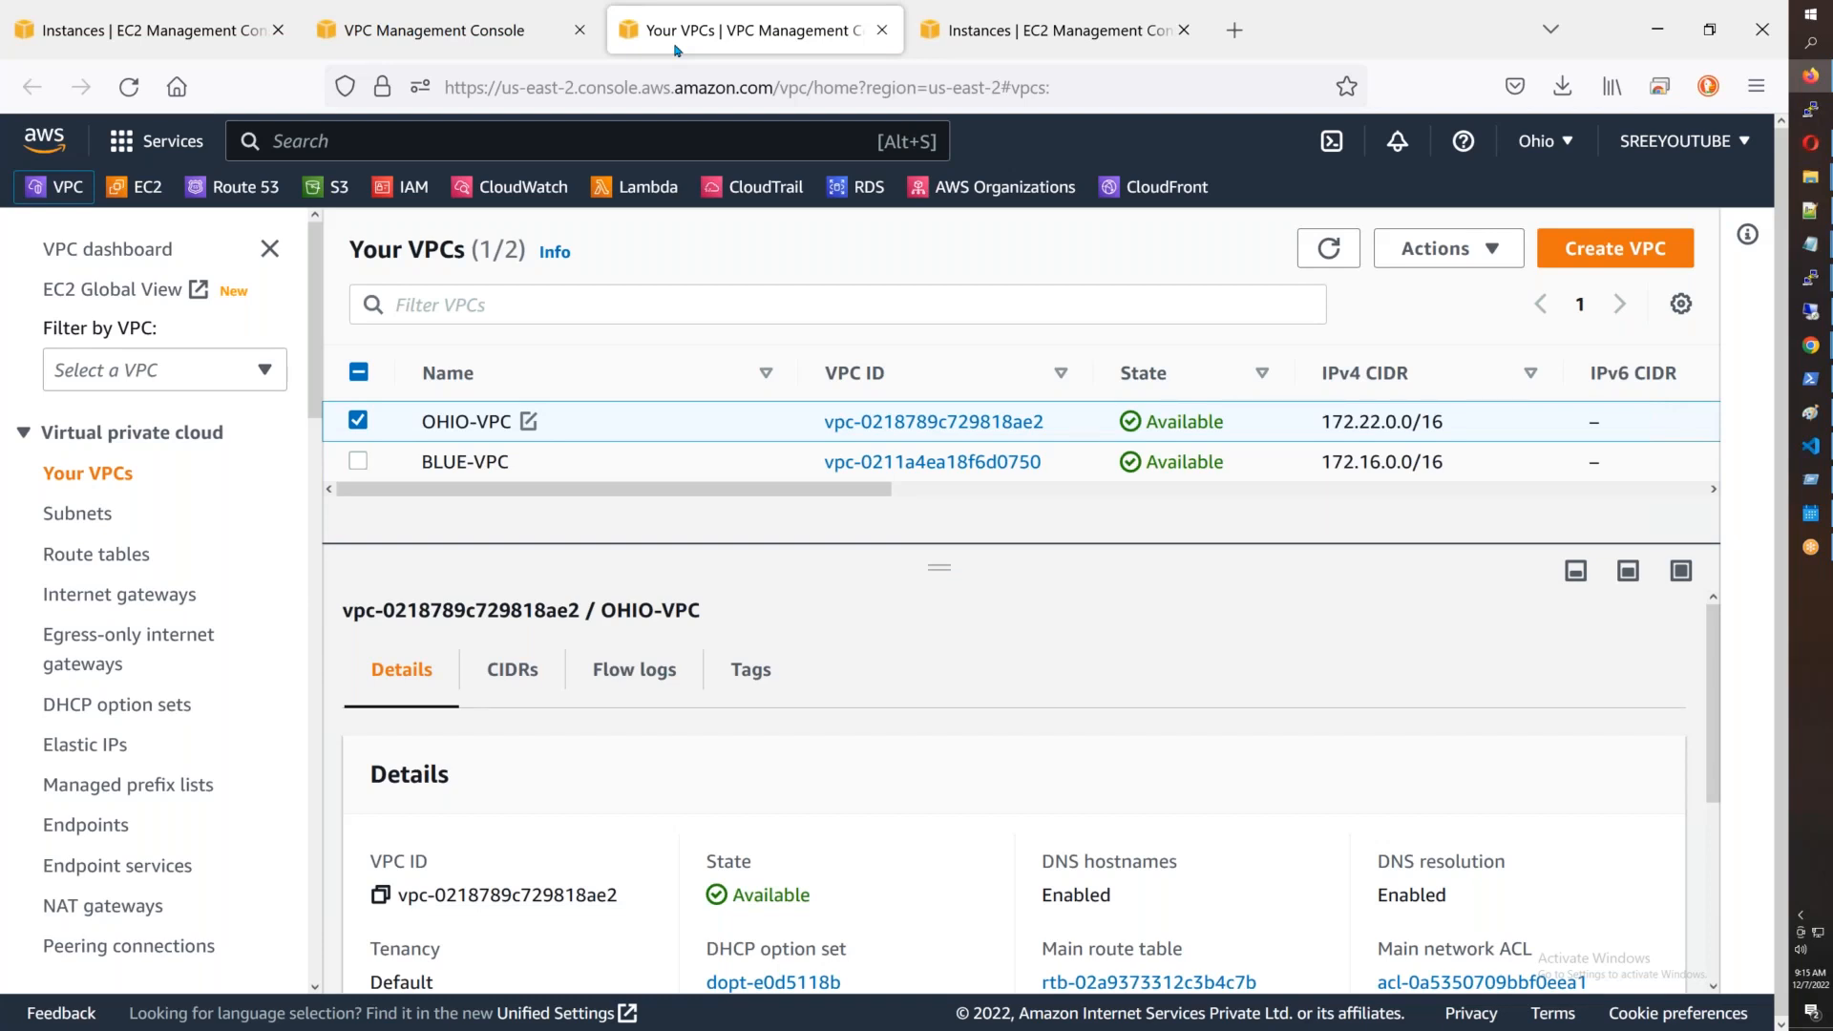
# Step: Compare the requester and accepter VPCs of peering connection pcx-0630330f7221bc5ae with the Paint diagram, then delete that connection
pyautogui.click(439, 29)
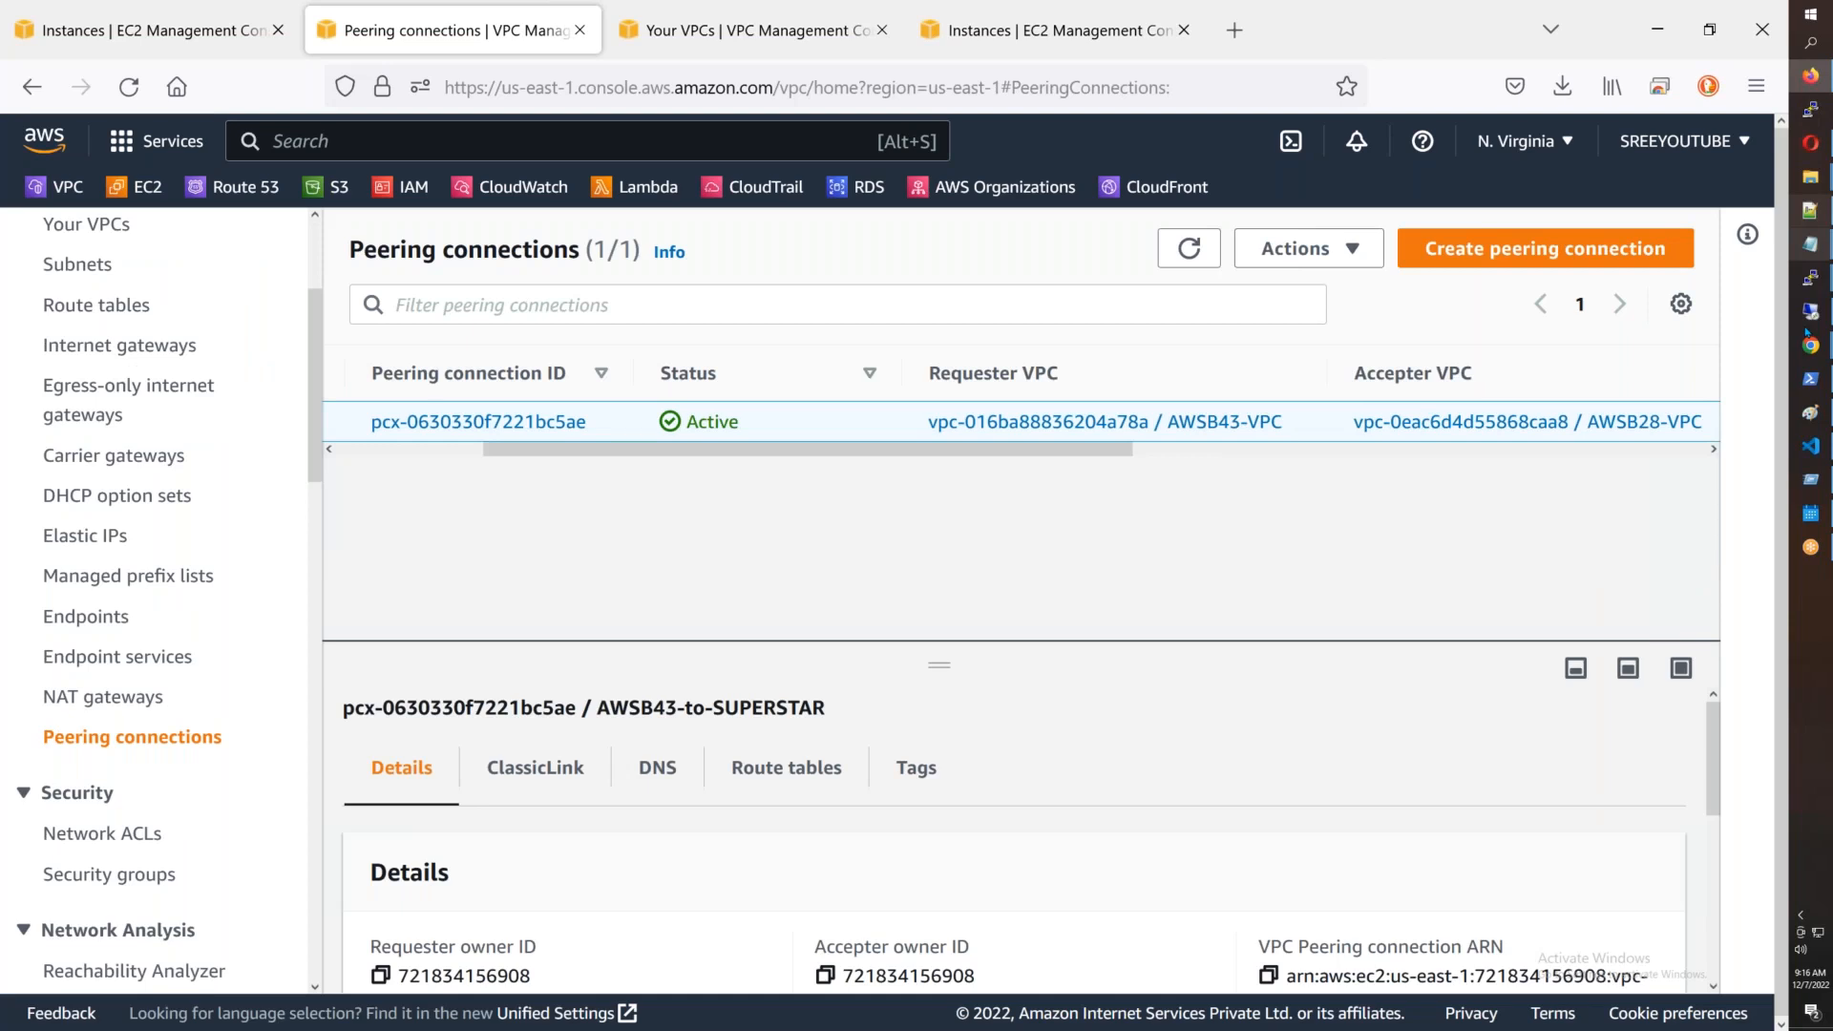
pyautogui.click(1811, 412)
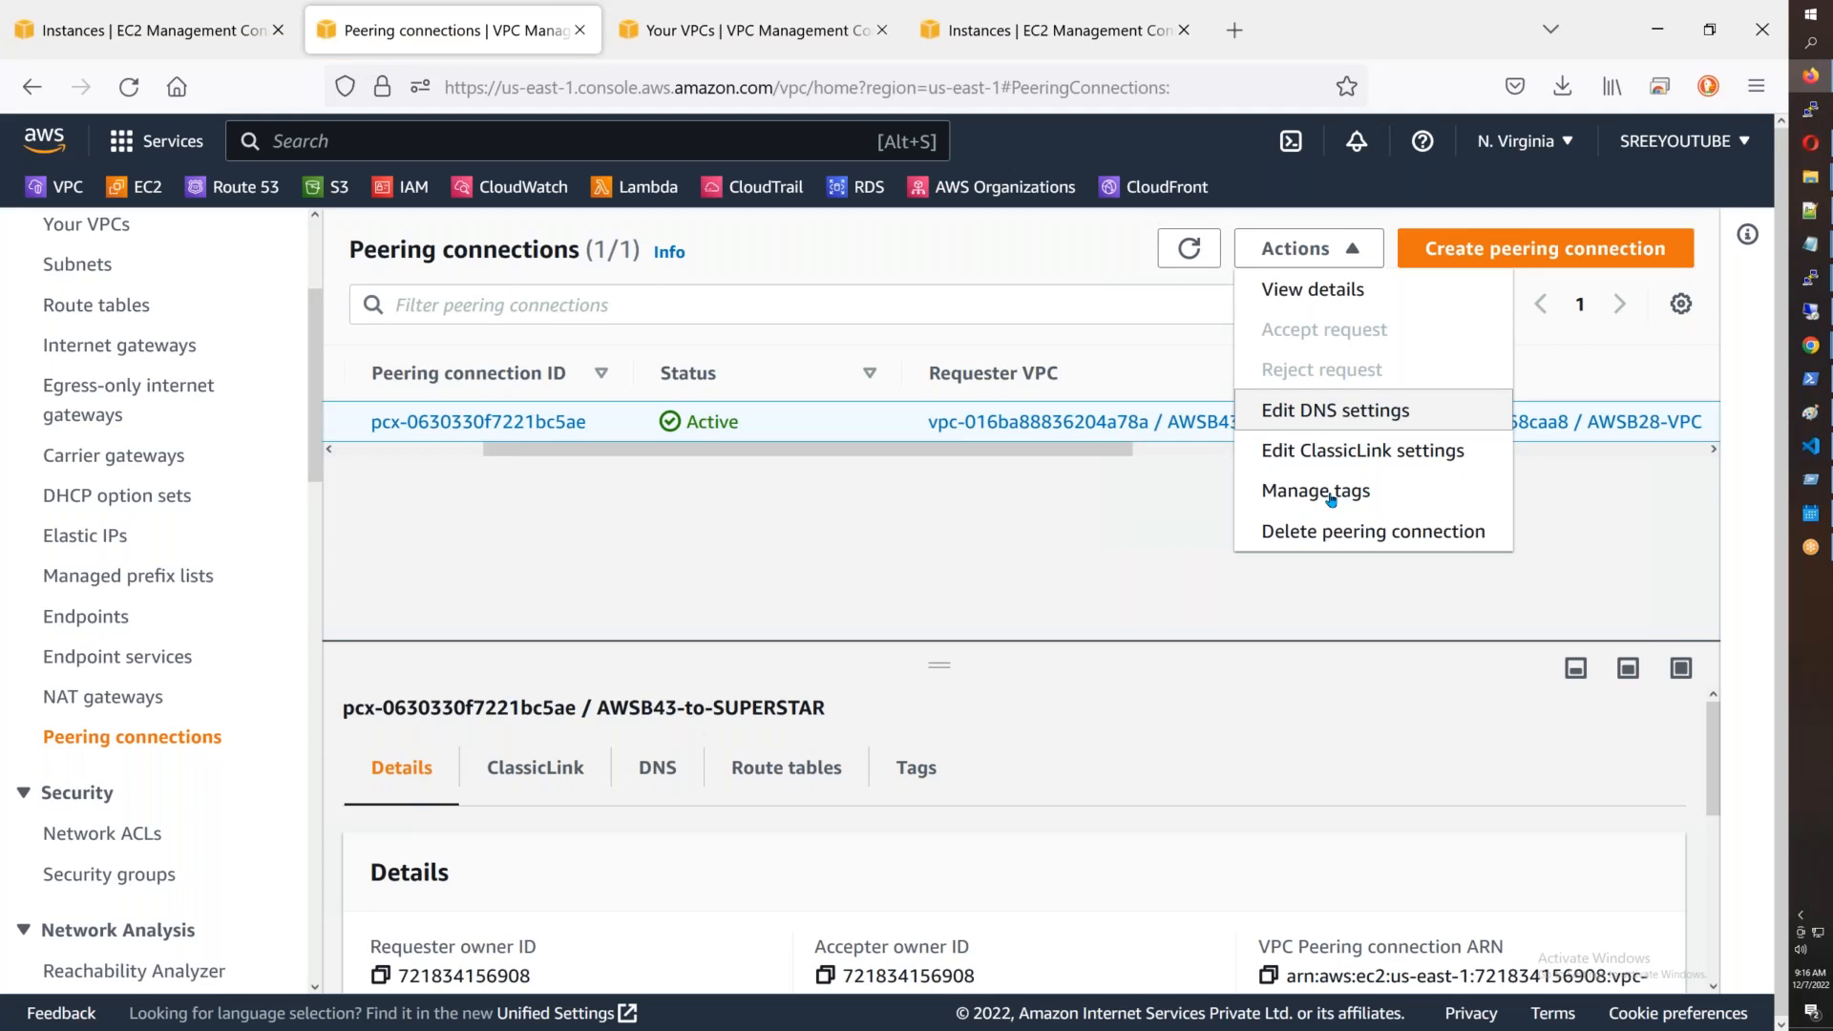
pyautogui.click(1336, 531)
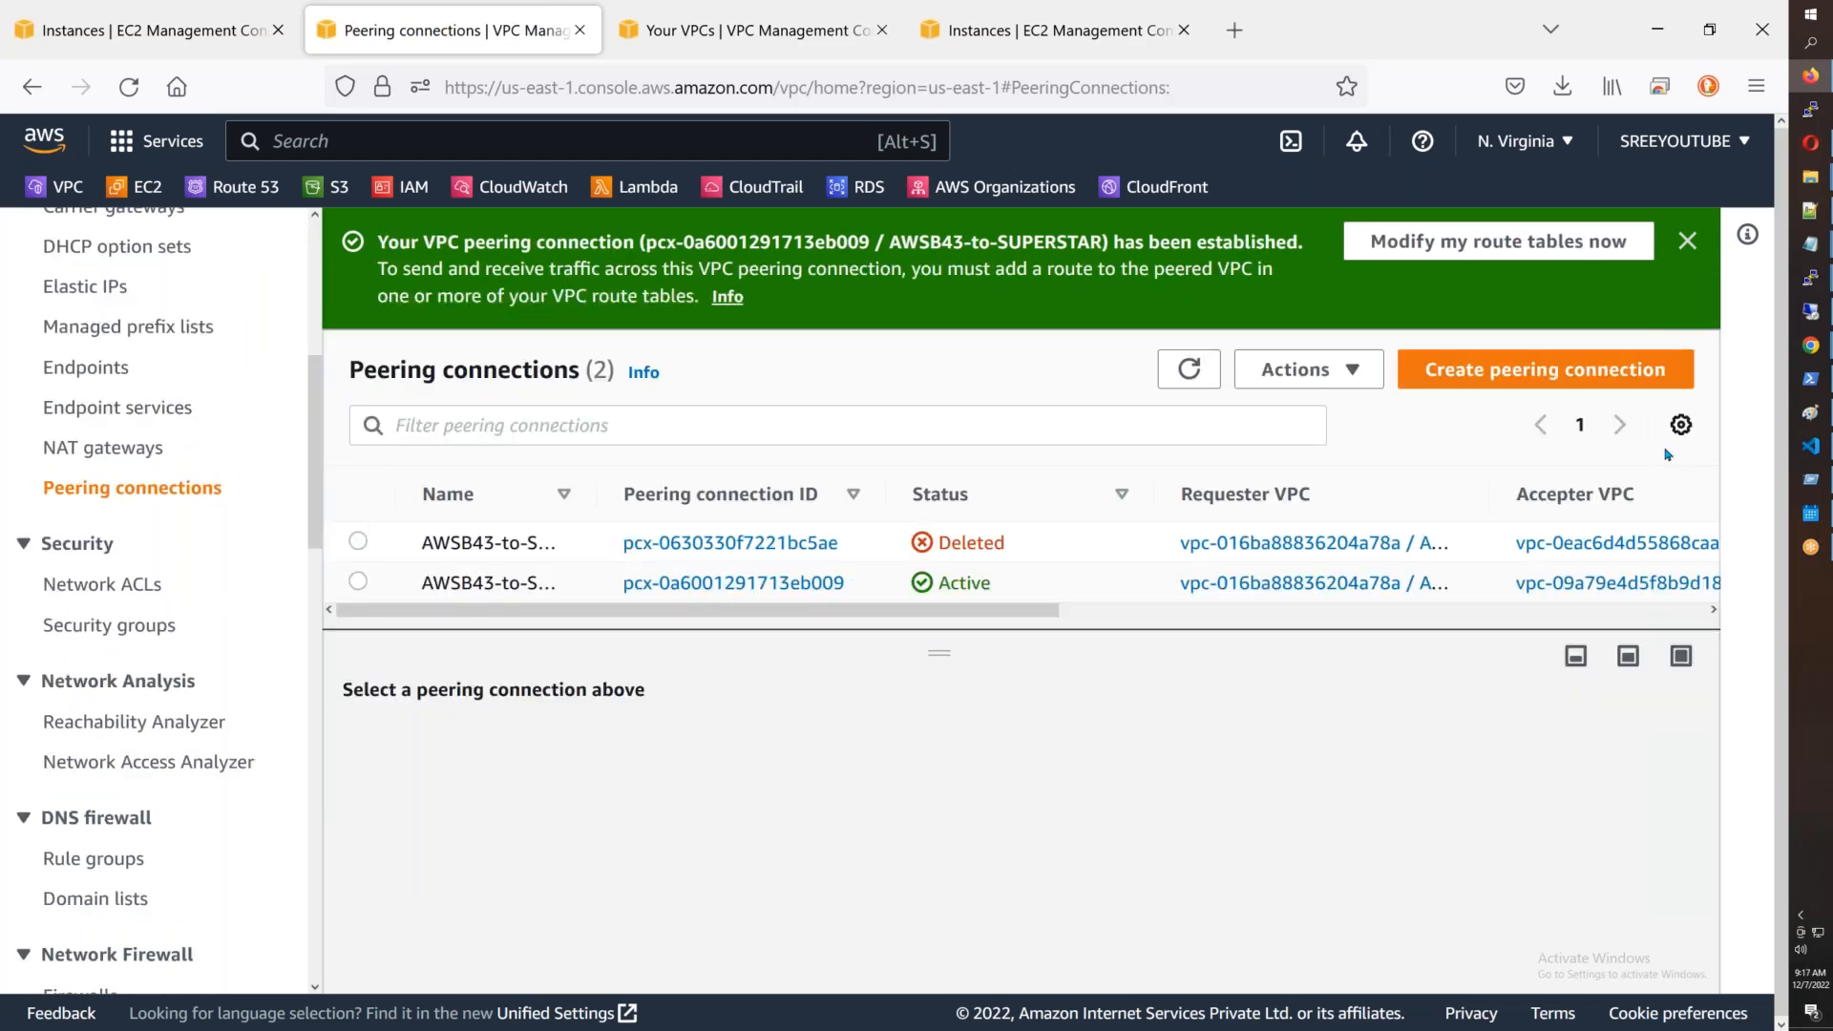
# Step: Find the requester's route table using VPC ID vpc-016ba88836204a78a and update the routes of AWSB43-Public-RT for the new peering connection
pyautogui.click(1498, 240)
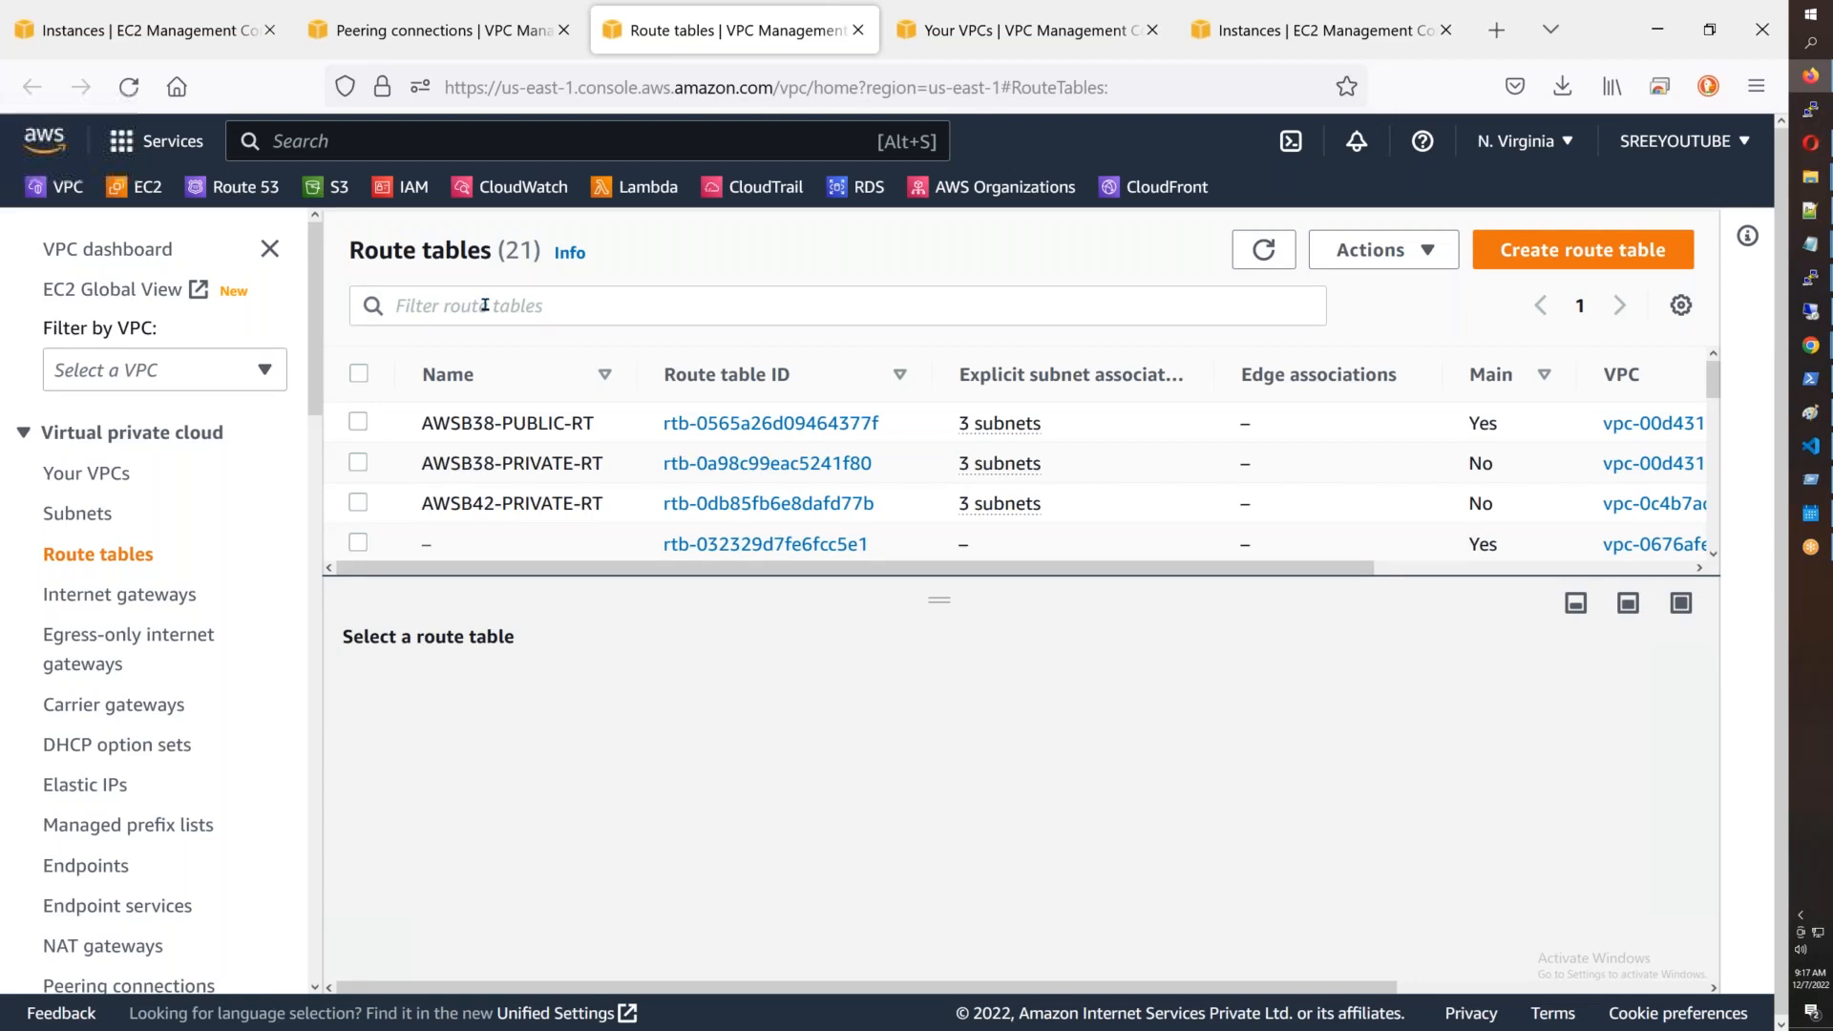
pyautogui.click(485, 305)
pyautogui.write('vpc-016ba88836204a78a')
pyautogui.press('Return')
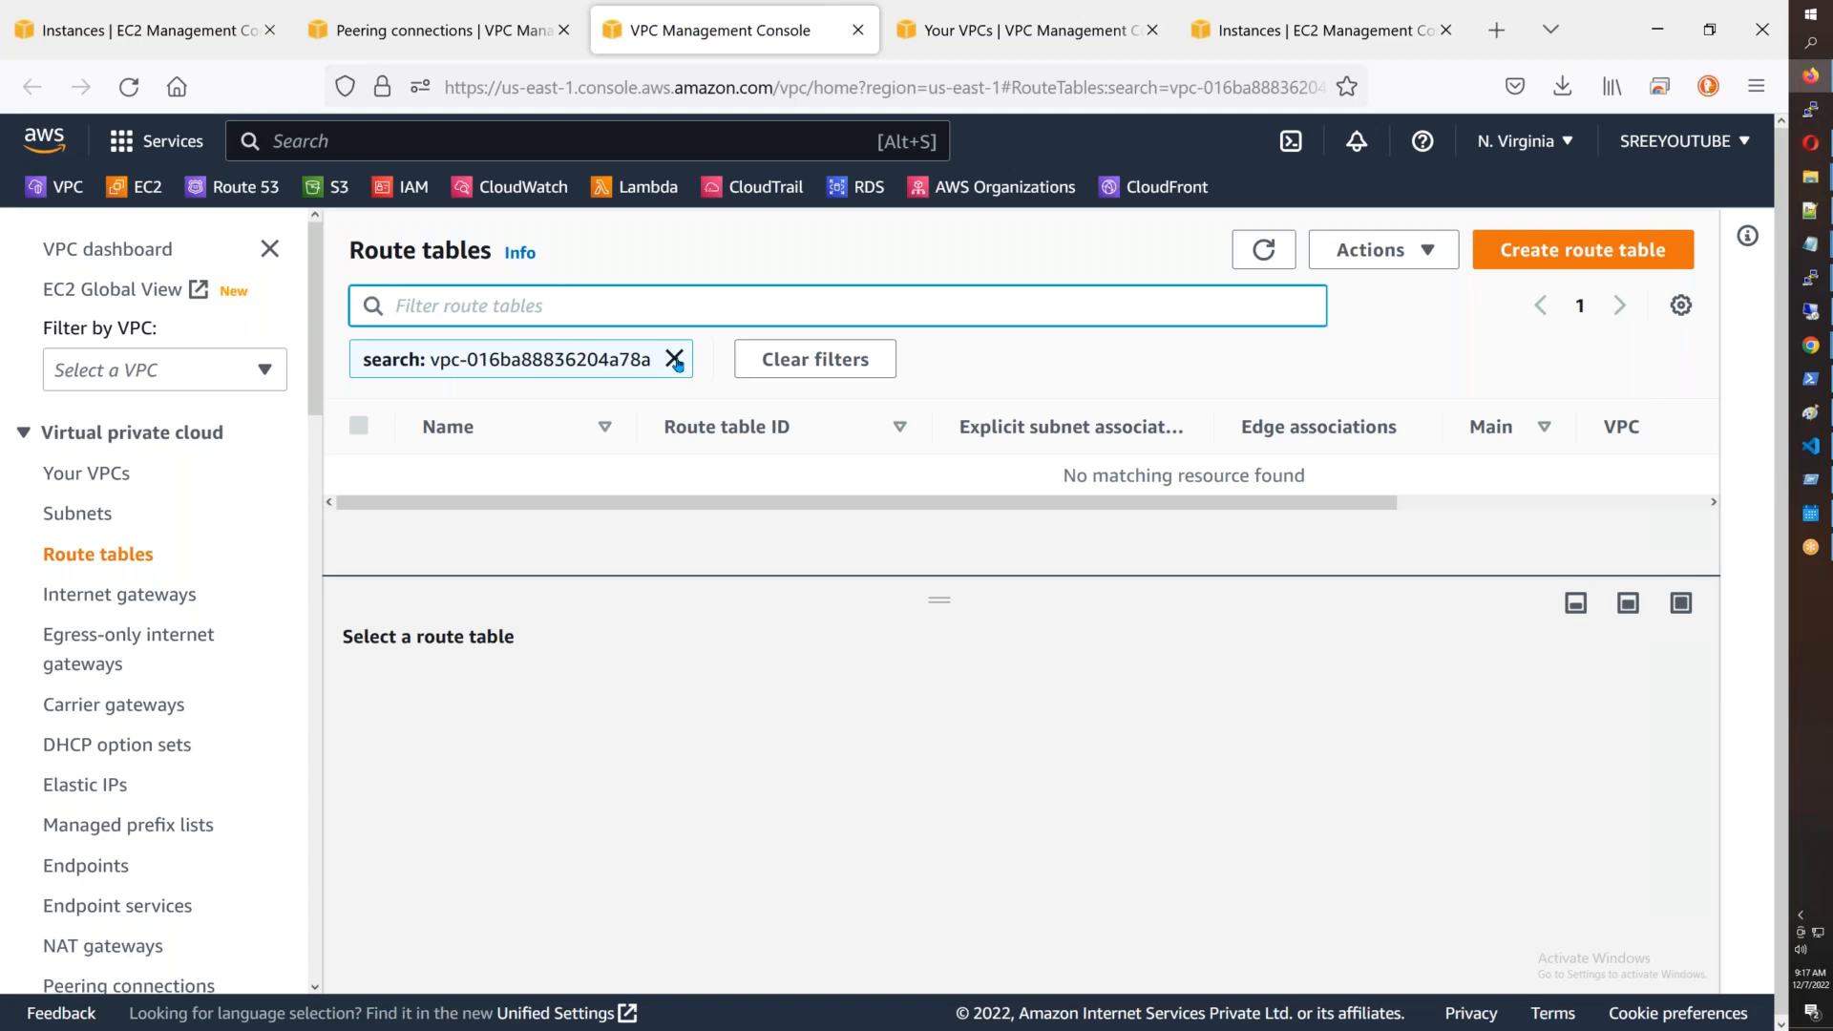
pyautogui.hotkey('ctrl', 'shift', 'Tab')
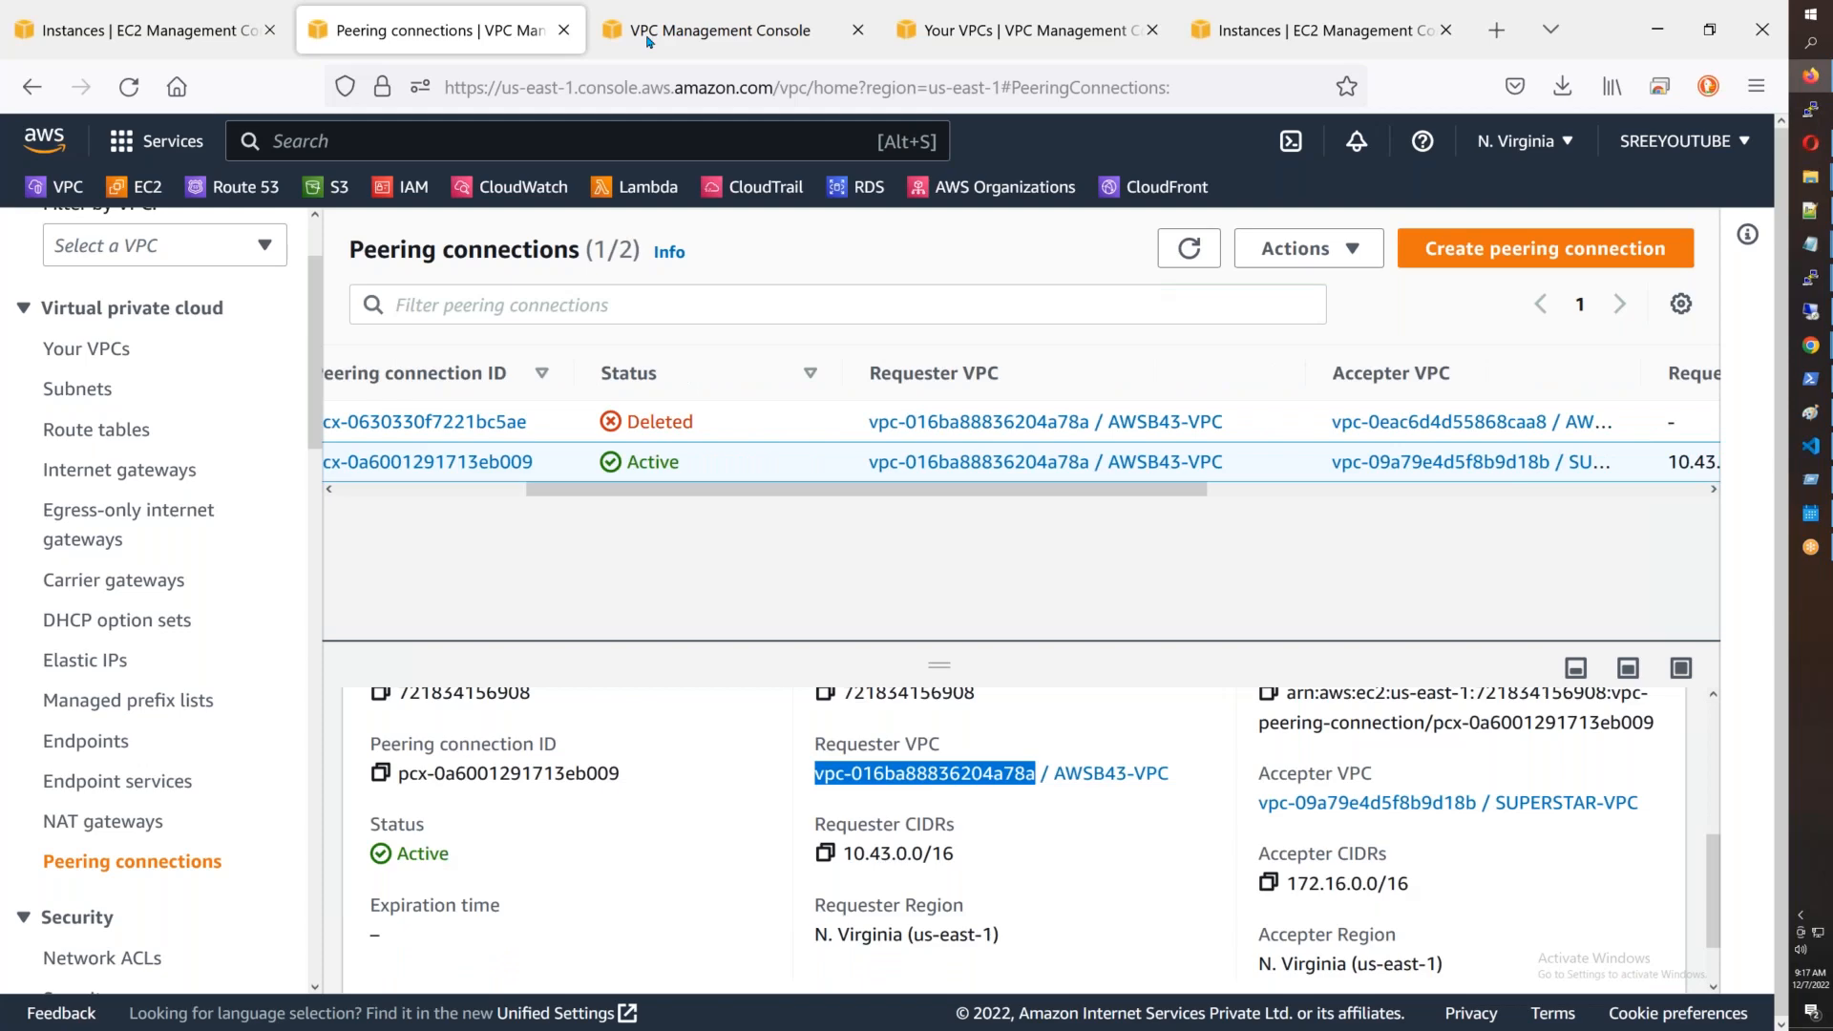
pyautogui.click(646, 40)
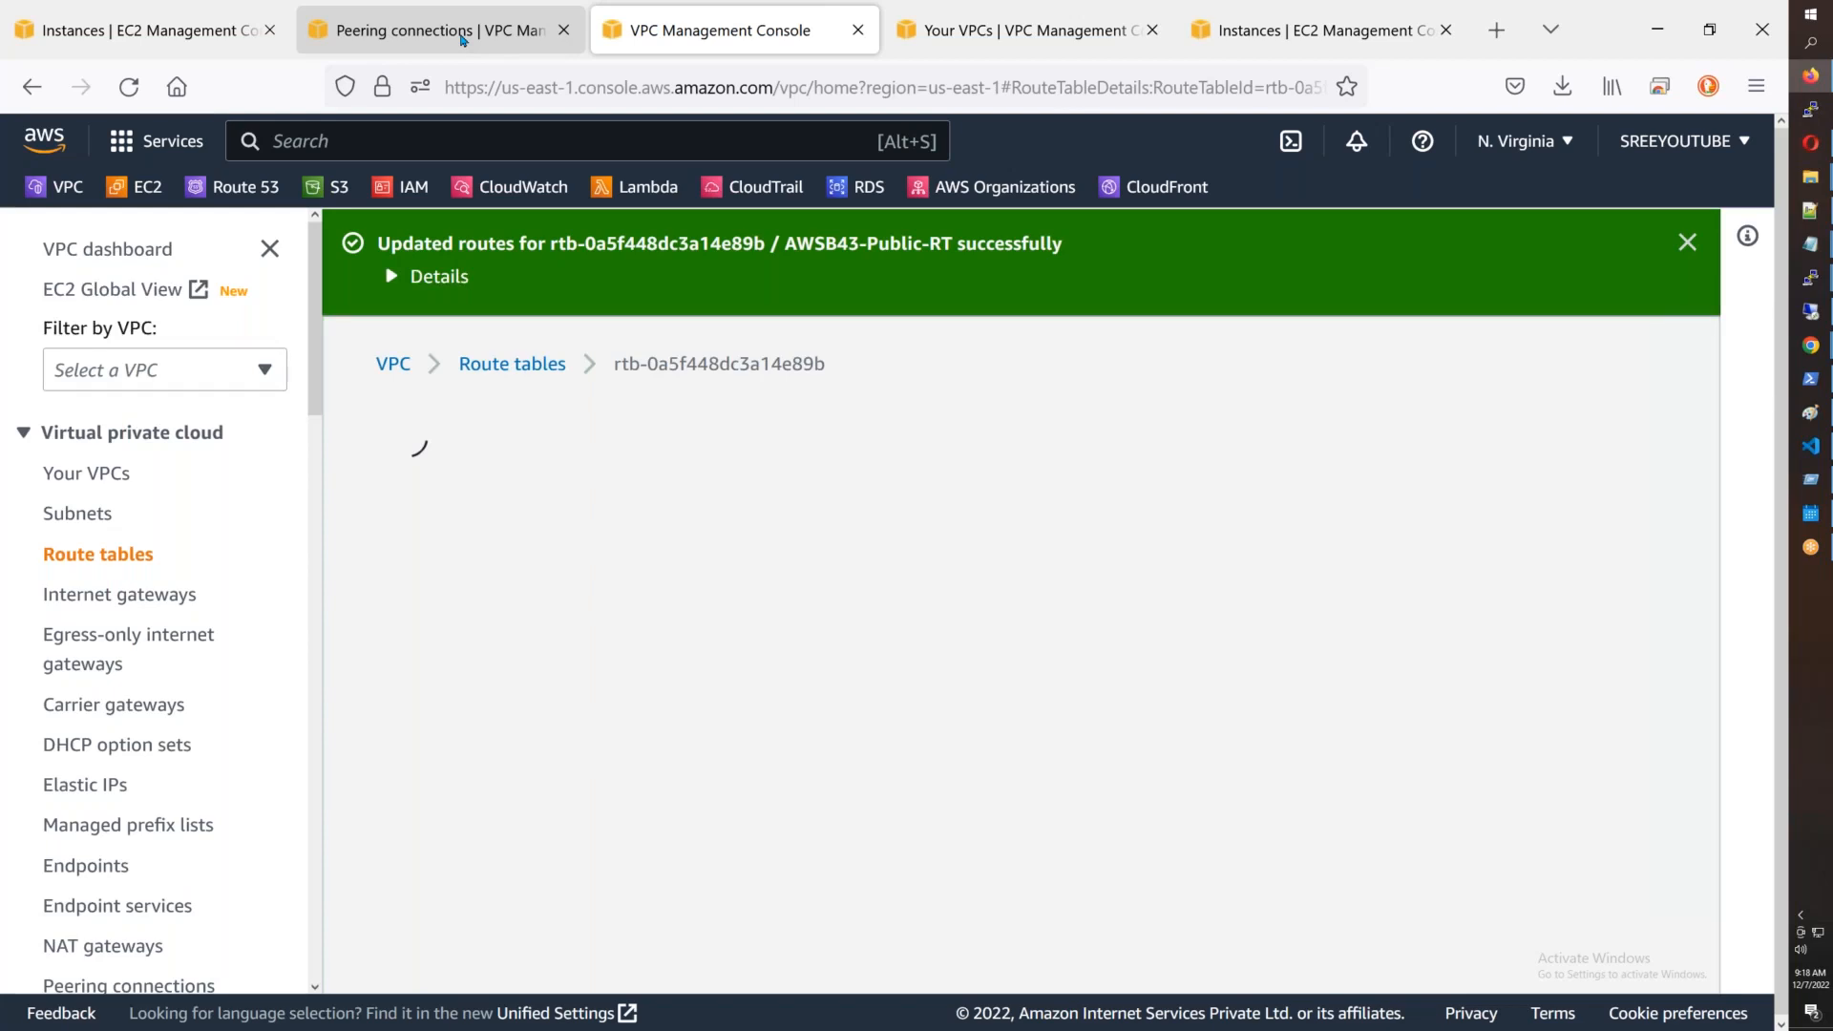
# Step: Look up SUPERSTAR-VPC's ID in the peering details and add a 10.43.0.0/16 route targeting a Peering Connection to its route table rtb-06f7ee7301b1fb924
pyautogui.click(463, 36)
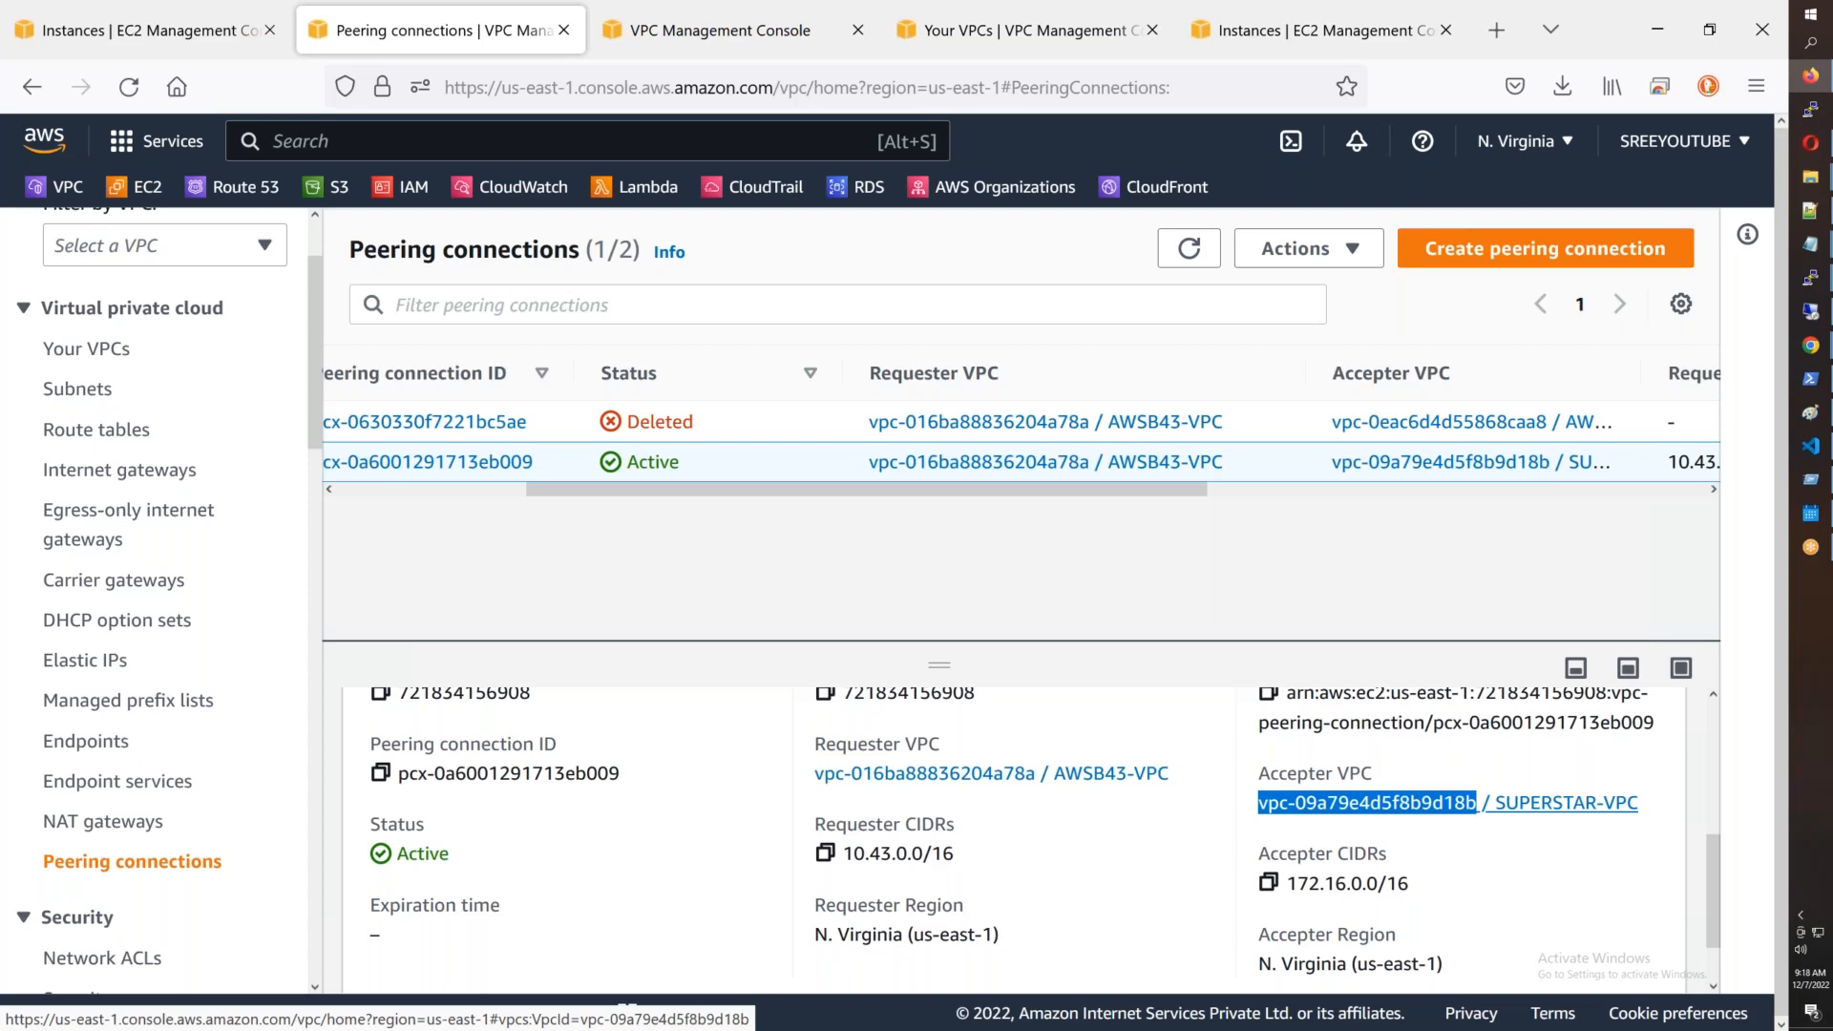
pyautogui.click(712, 27)
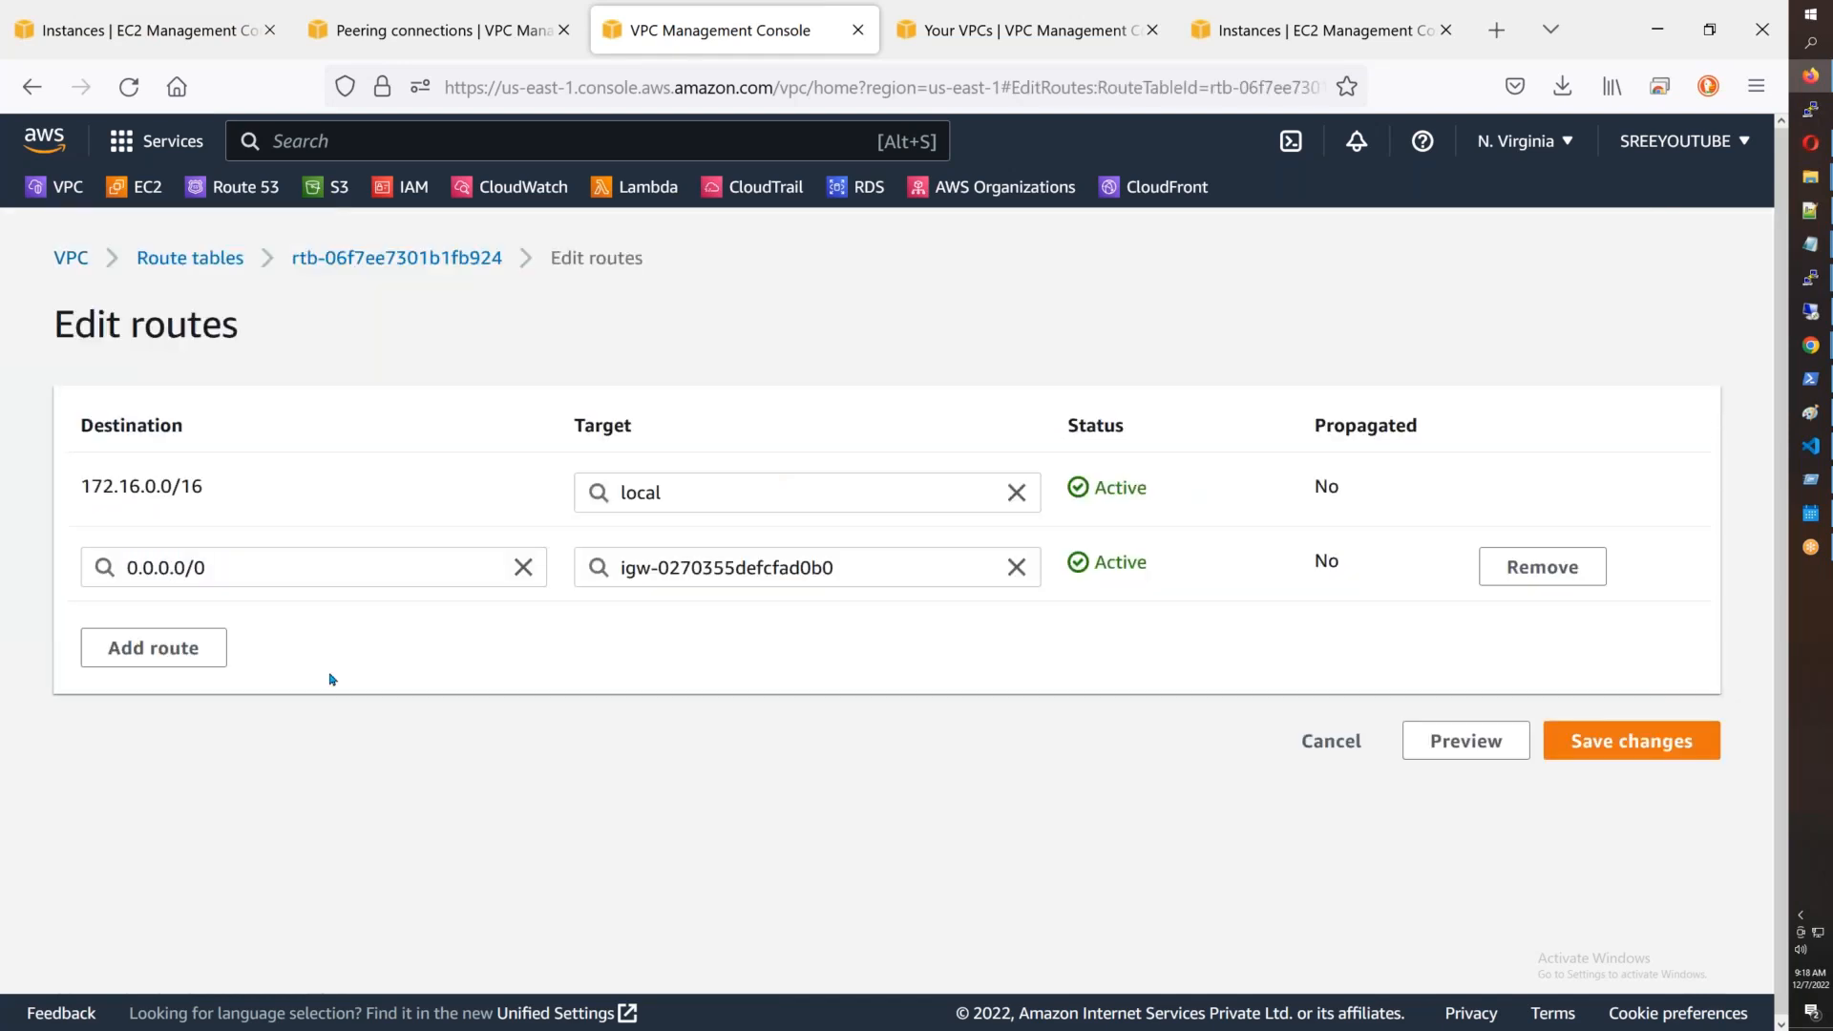
pyautogui.click(181, 645)
pyautogui.write('10.')
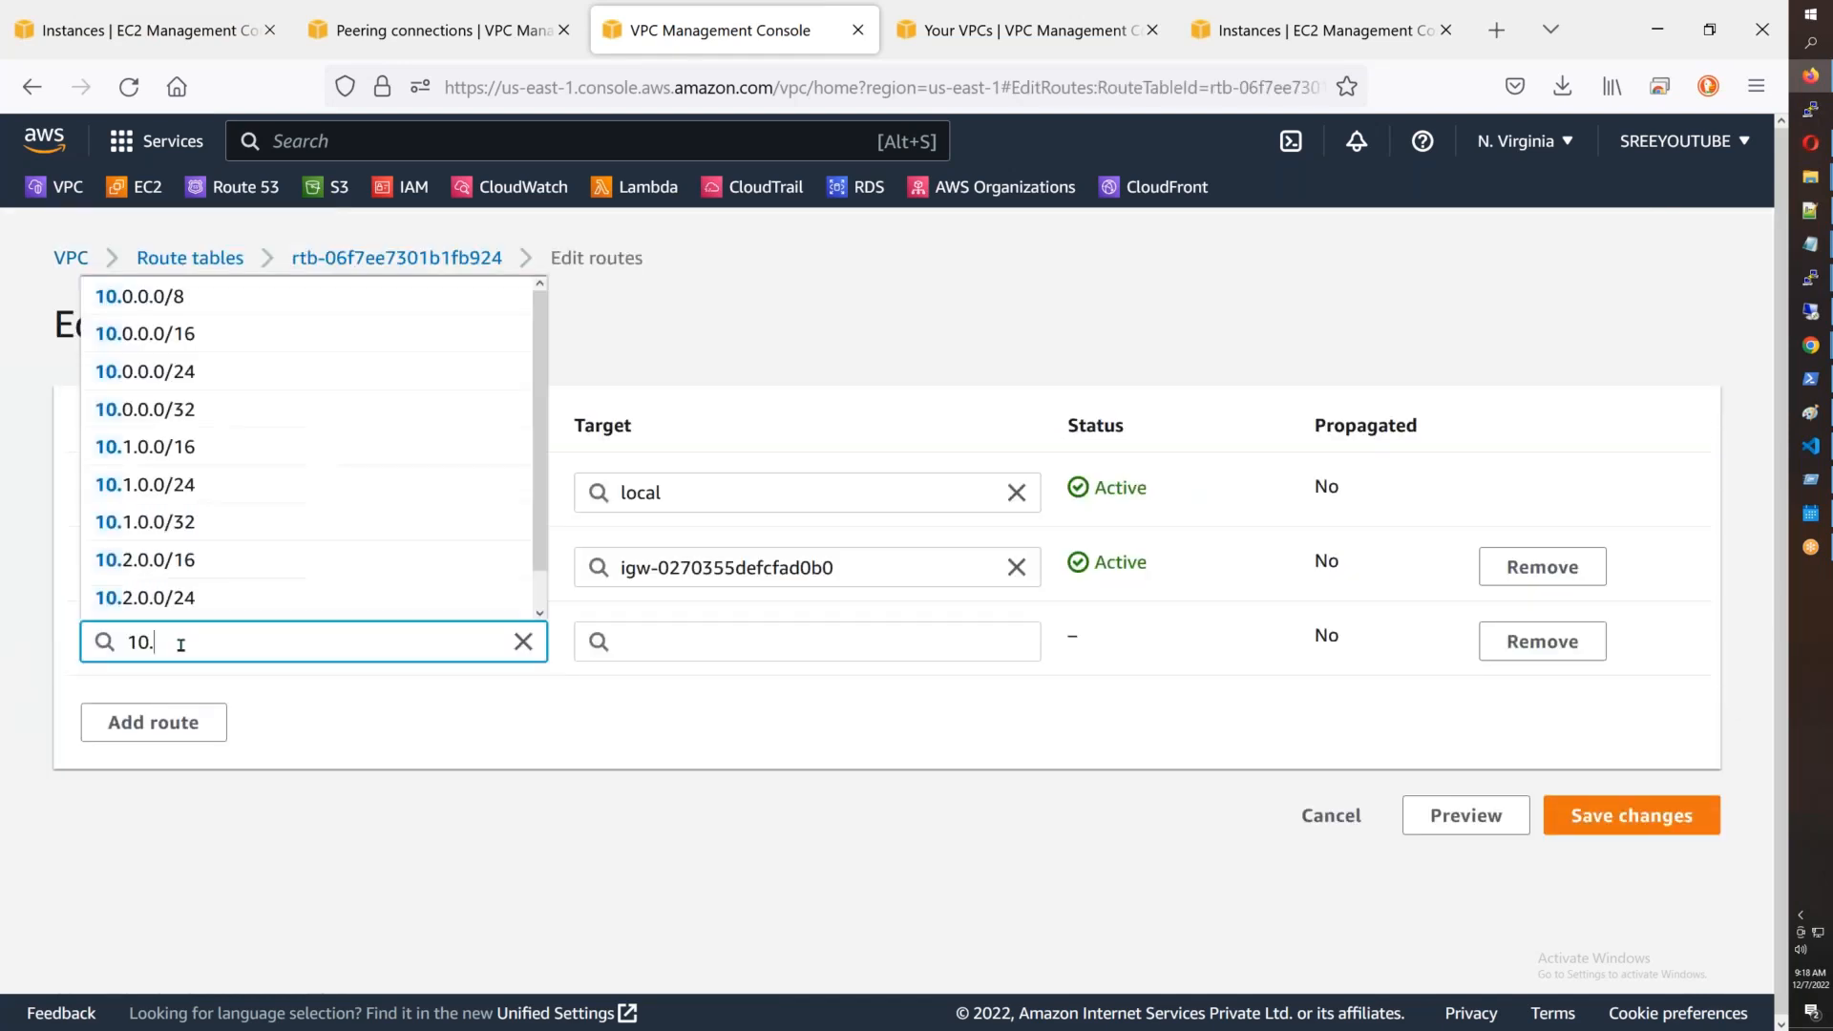
pyautogui.write('43.0.0/16')
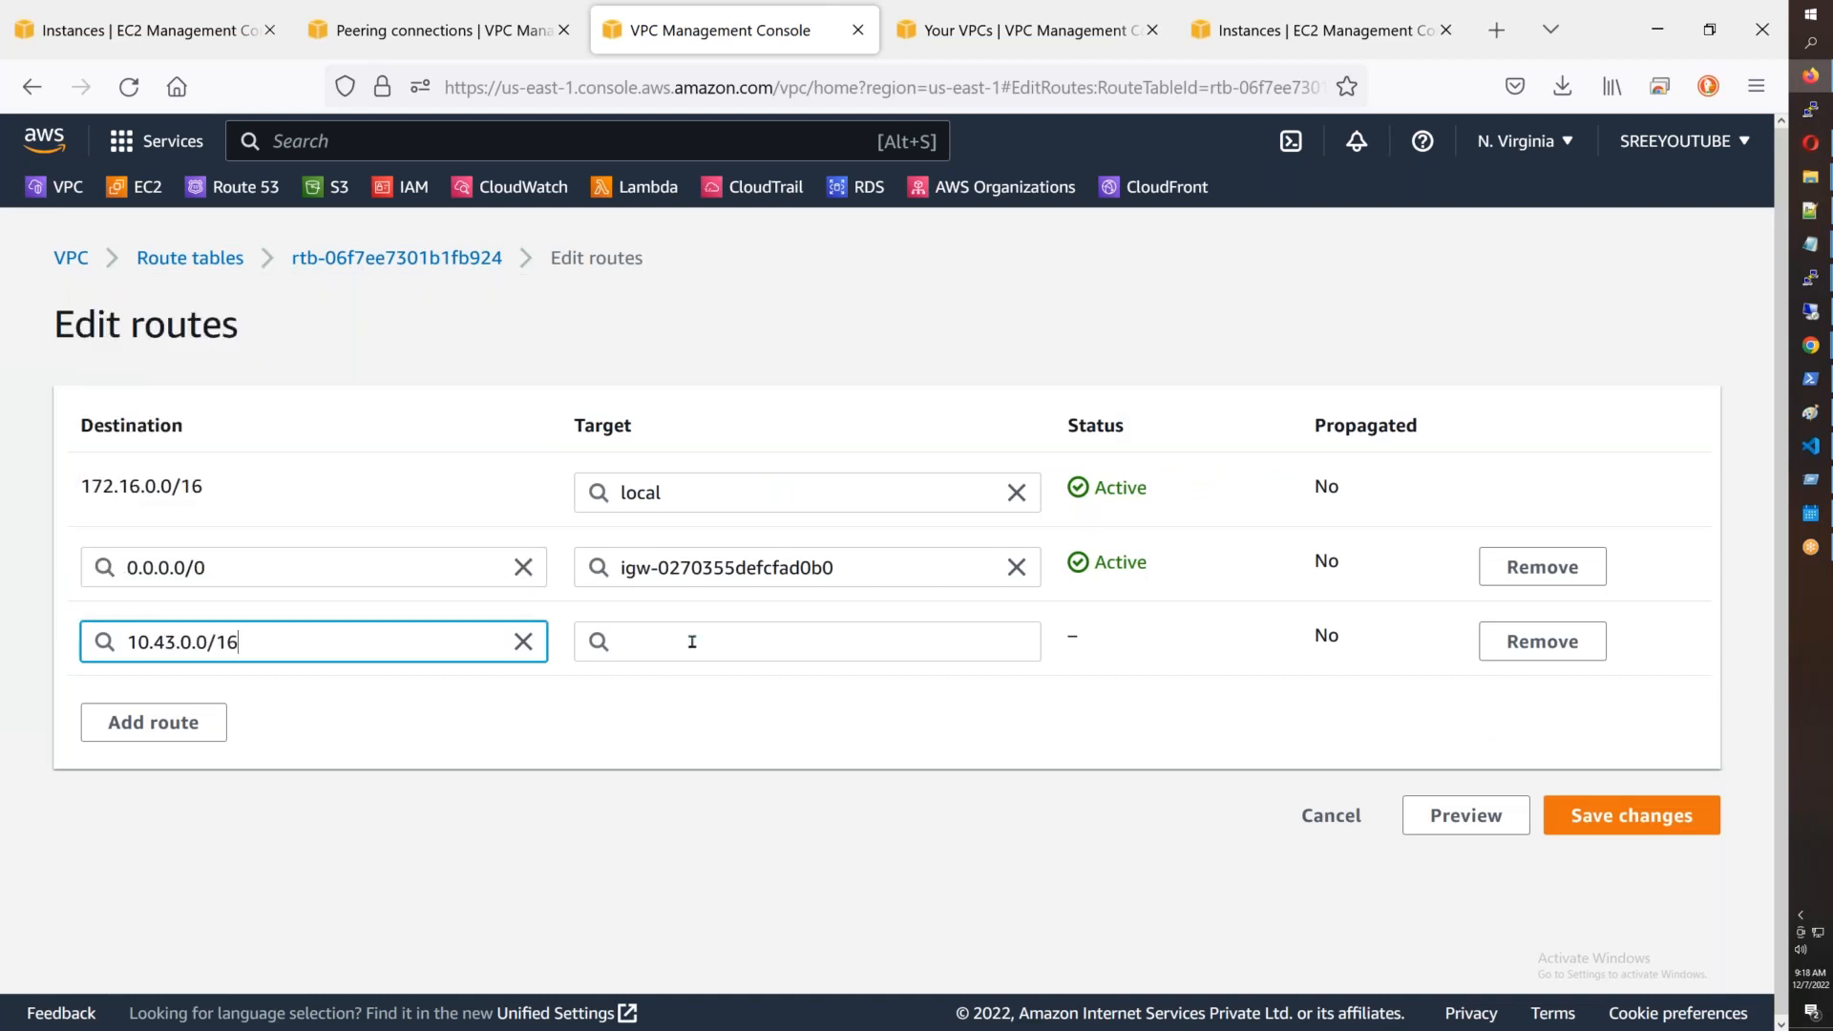
pyautogui.click(693, 641)
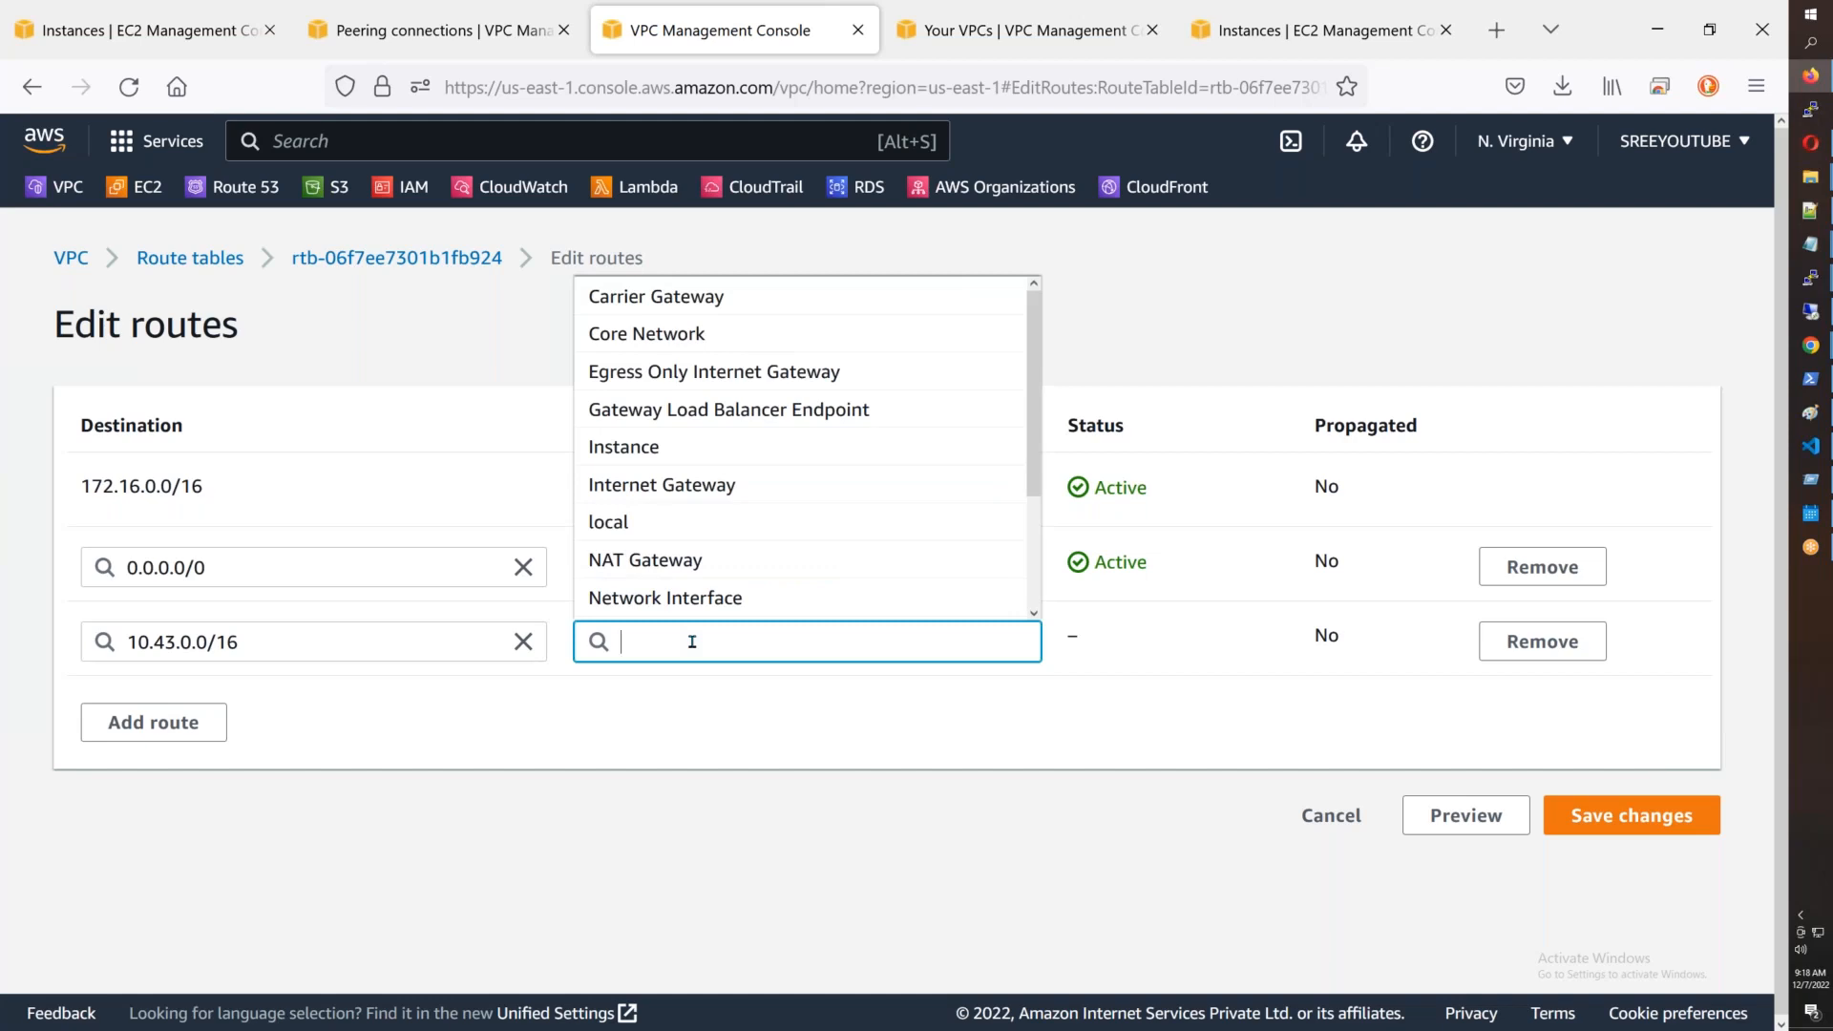
pyautogui.scroll(-2, 722, 528)
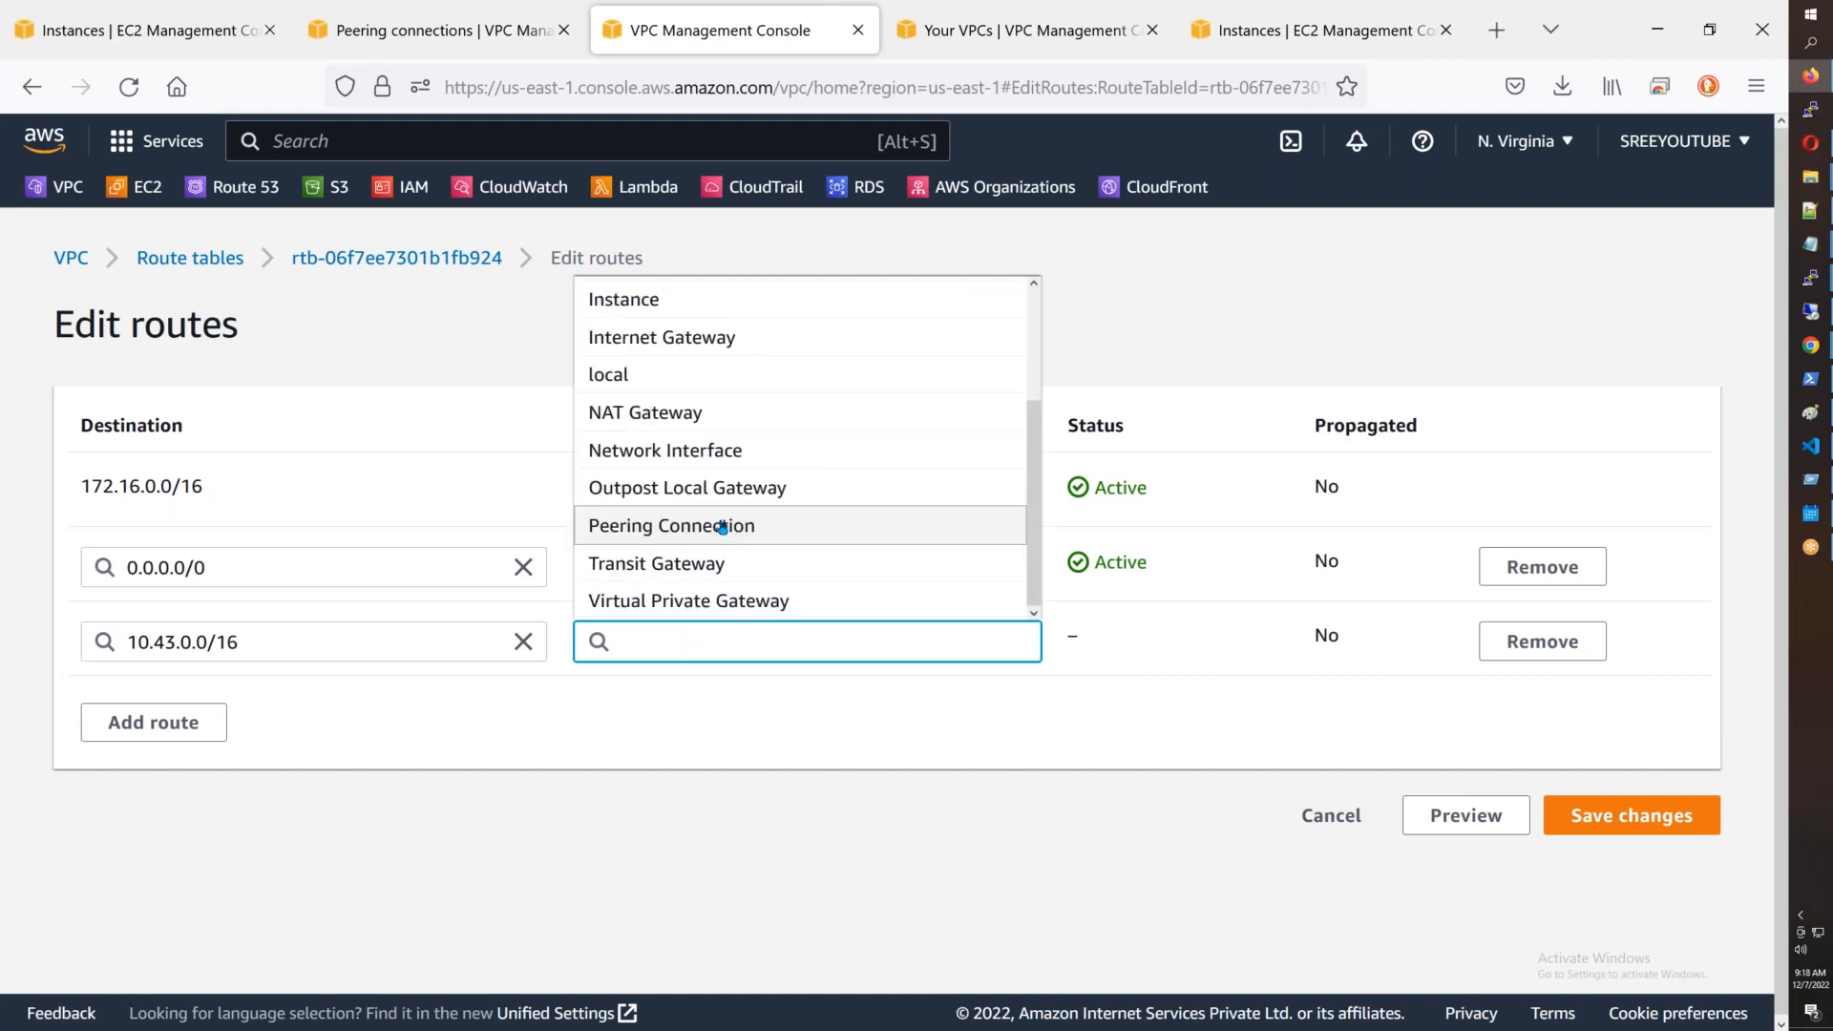
pyautogui.click(723, 528)
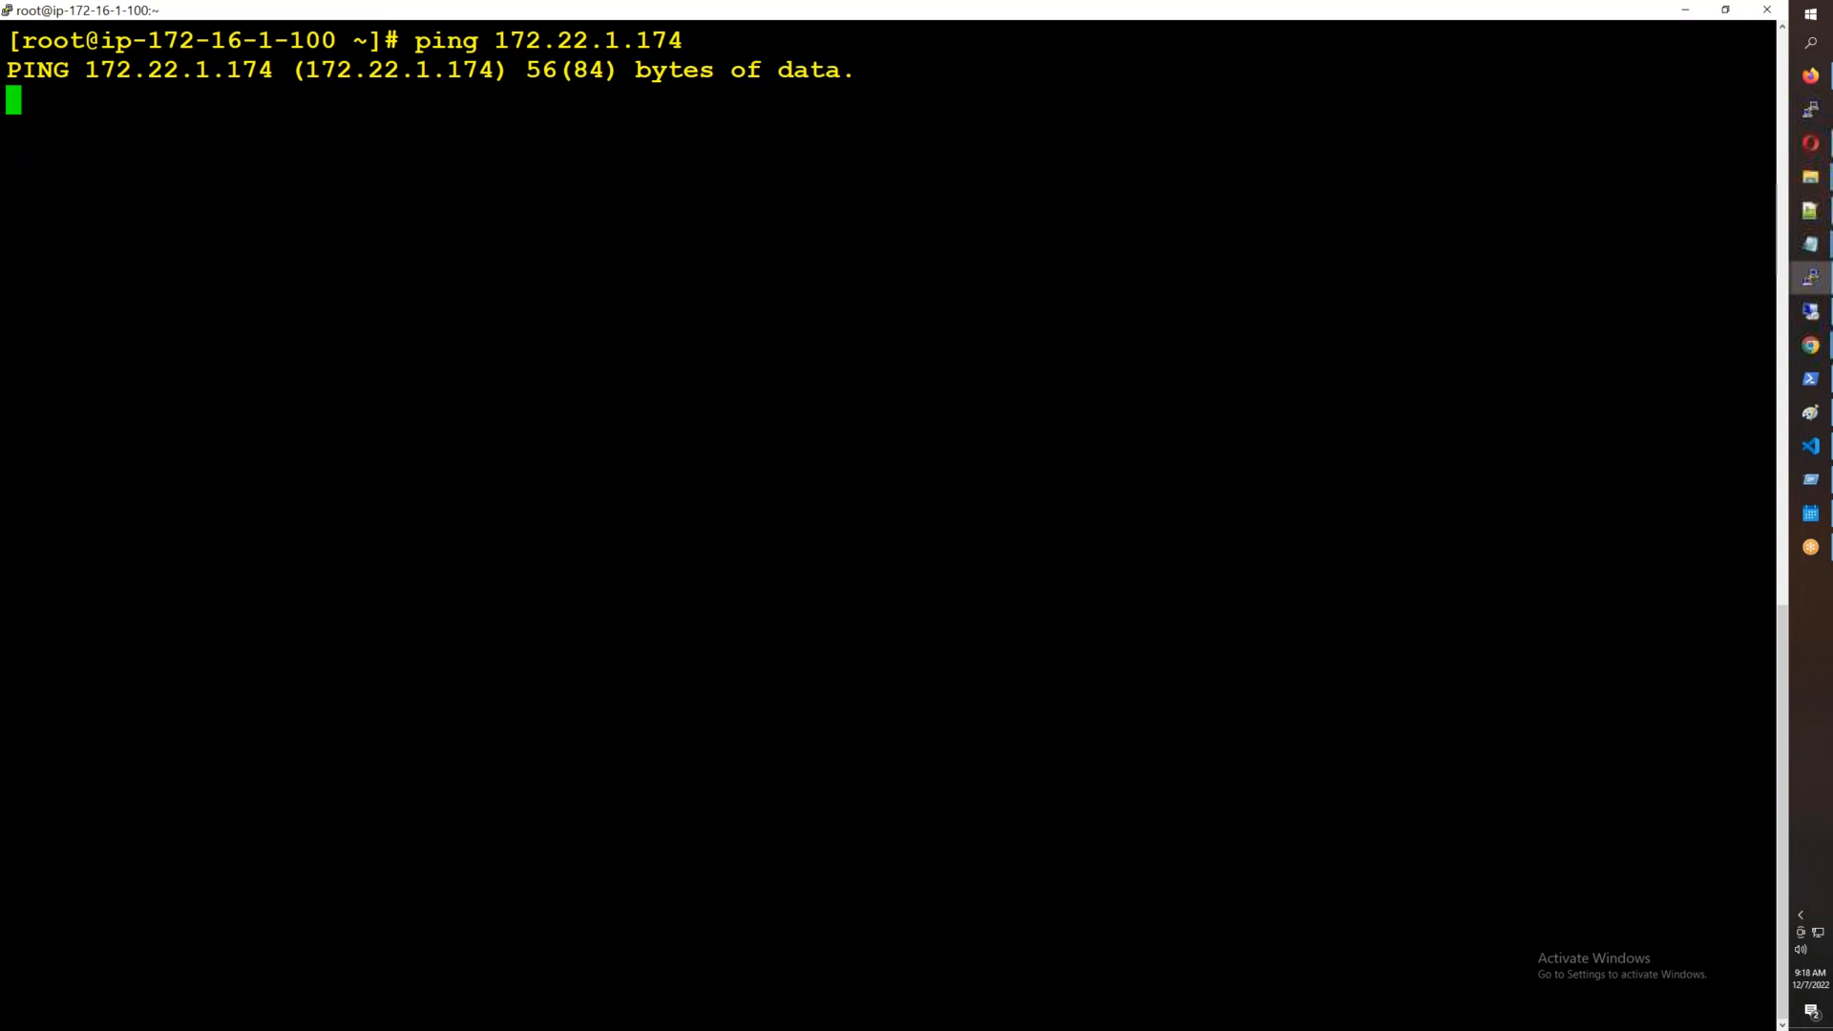
# Step: In the 172.16.1.100 terminal, stop the running ping and ping 10.43.1.100, then move the 10.43.1.100 terminal aside to compare both pings
pyautogui.hotkey('alt', 'Tab')
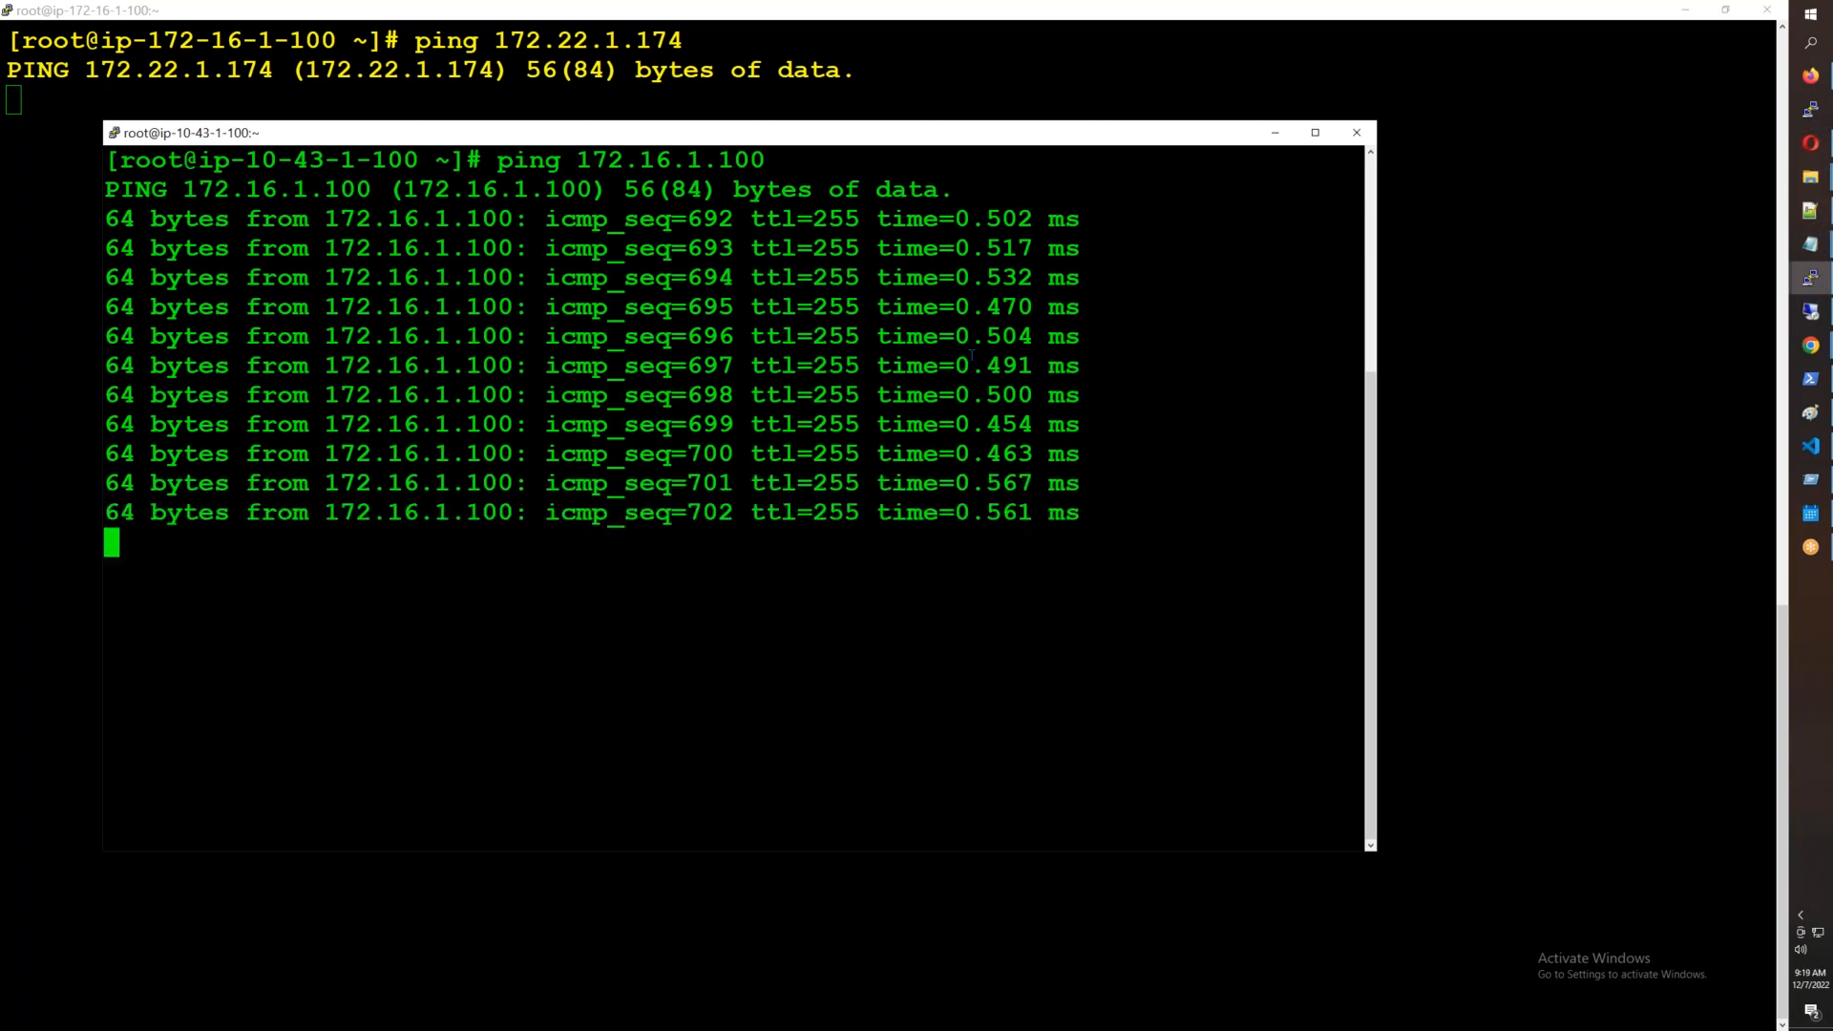
pyautogui.click(464, 103)
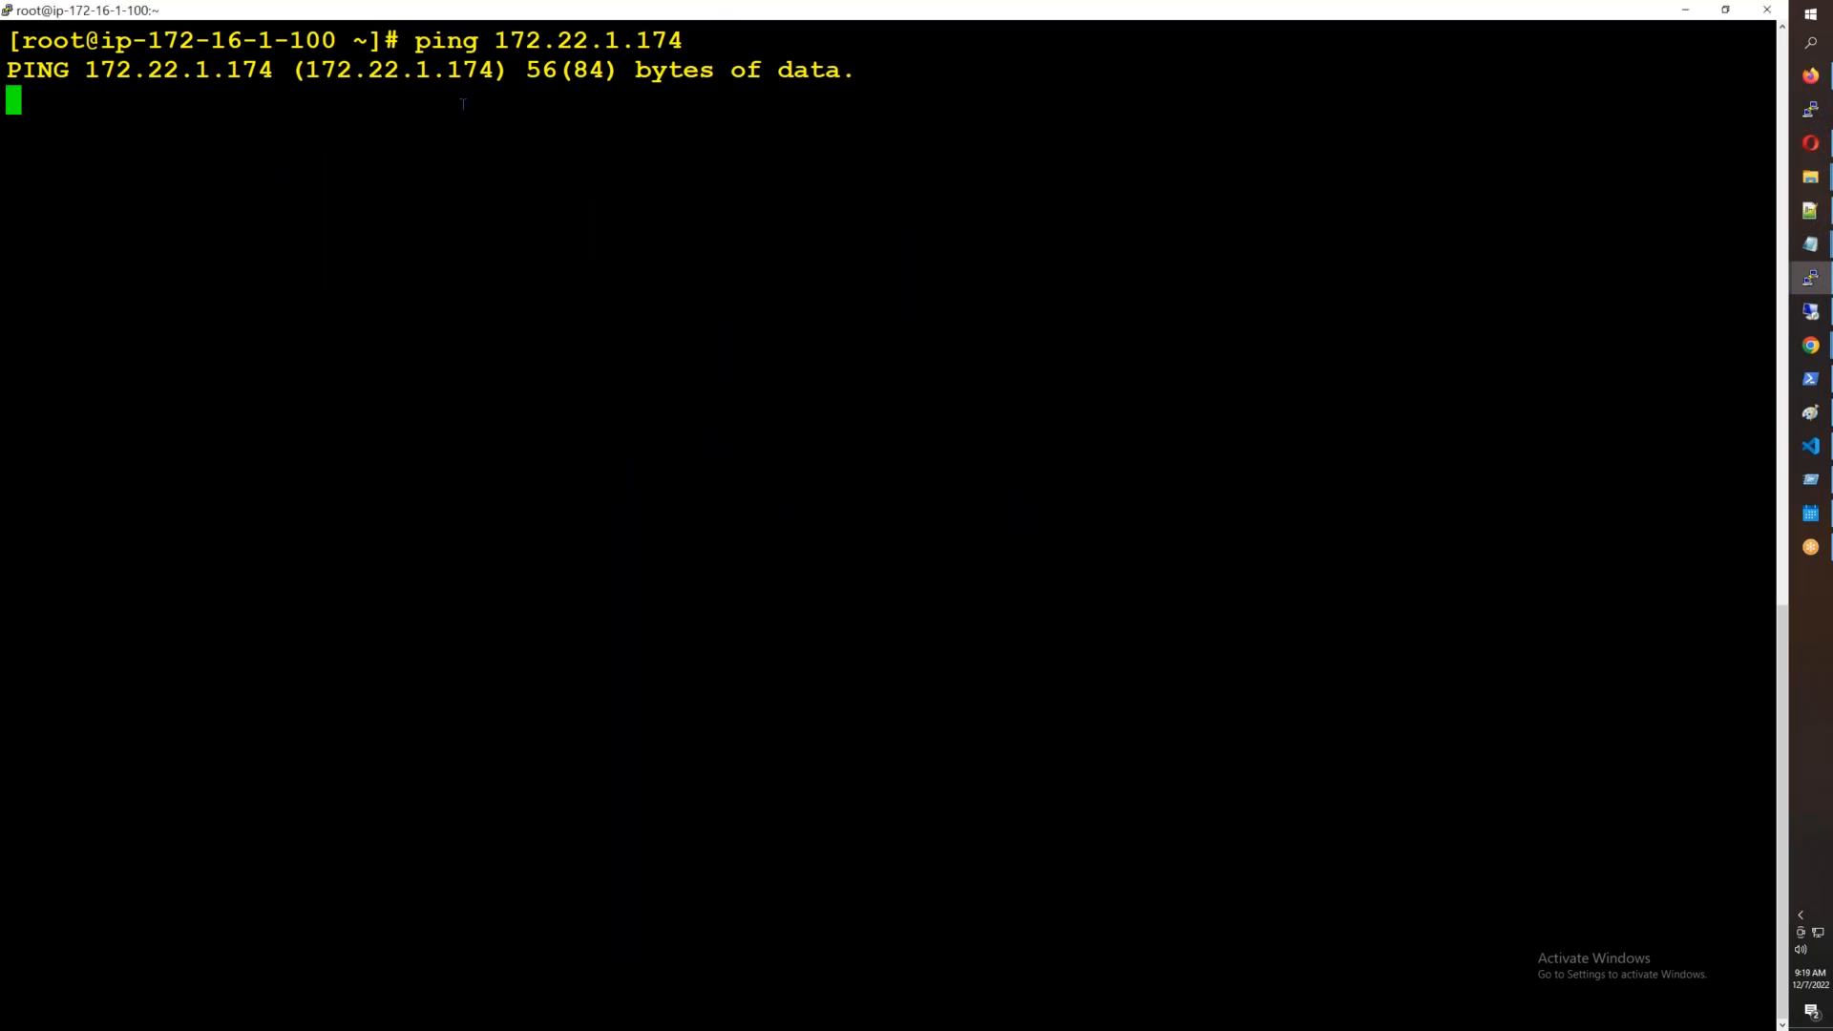
pyautogui.hotkey('ctrl', 'c')
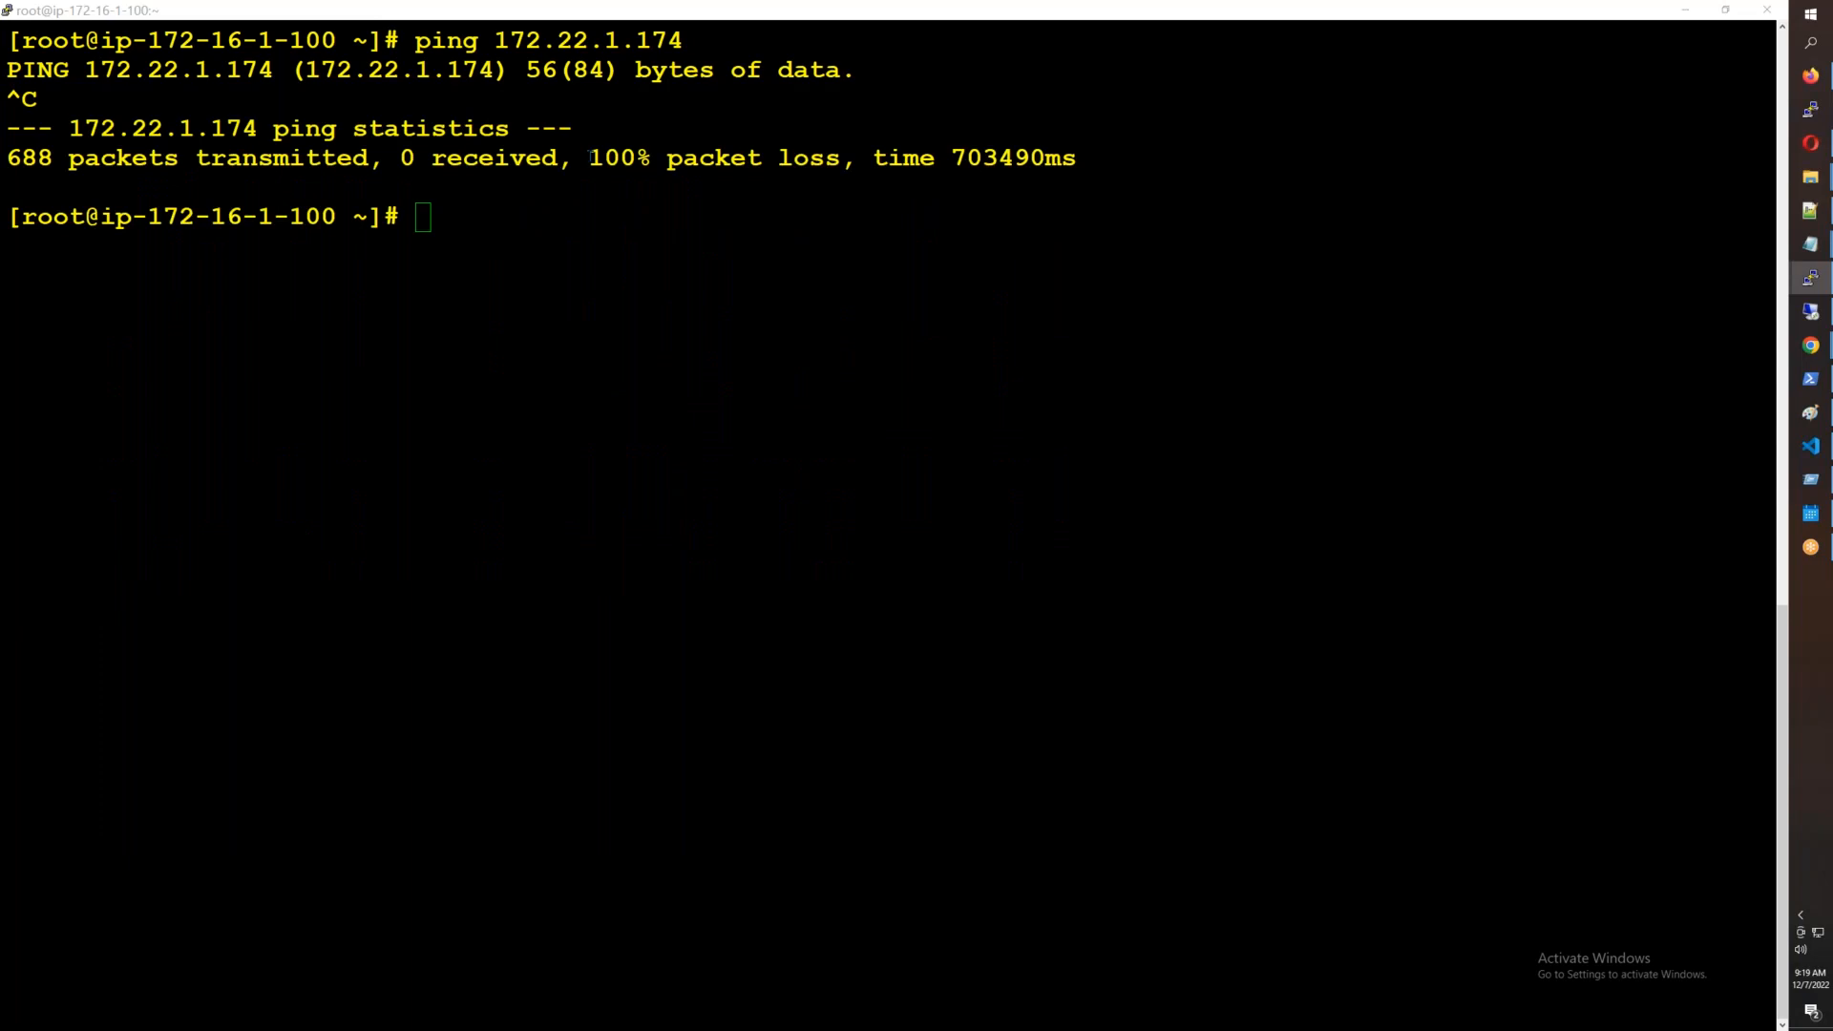
pyautogui.hotkey('alt', 'Tab')
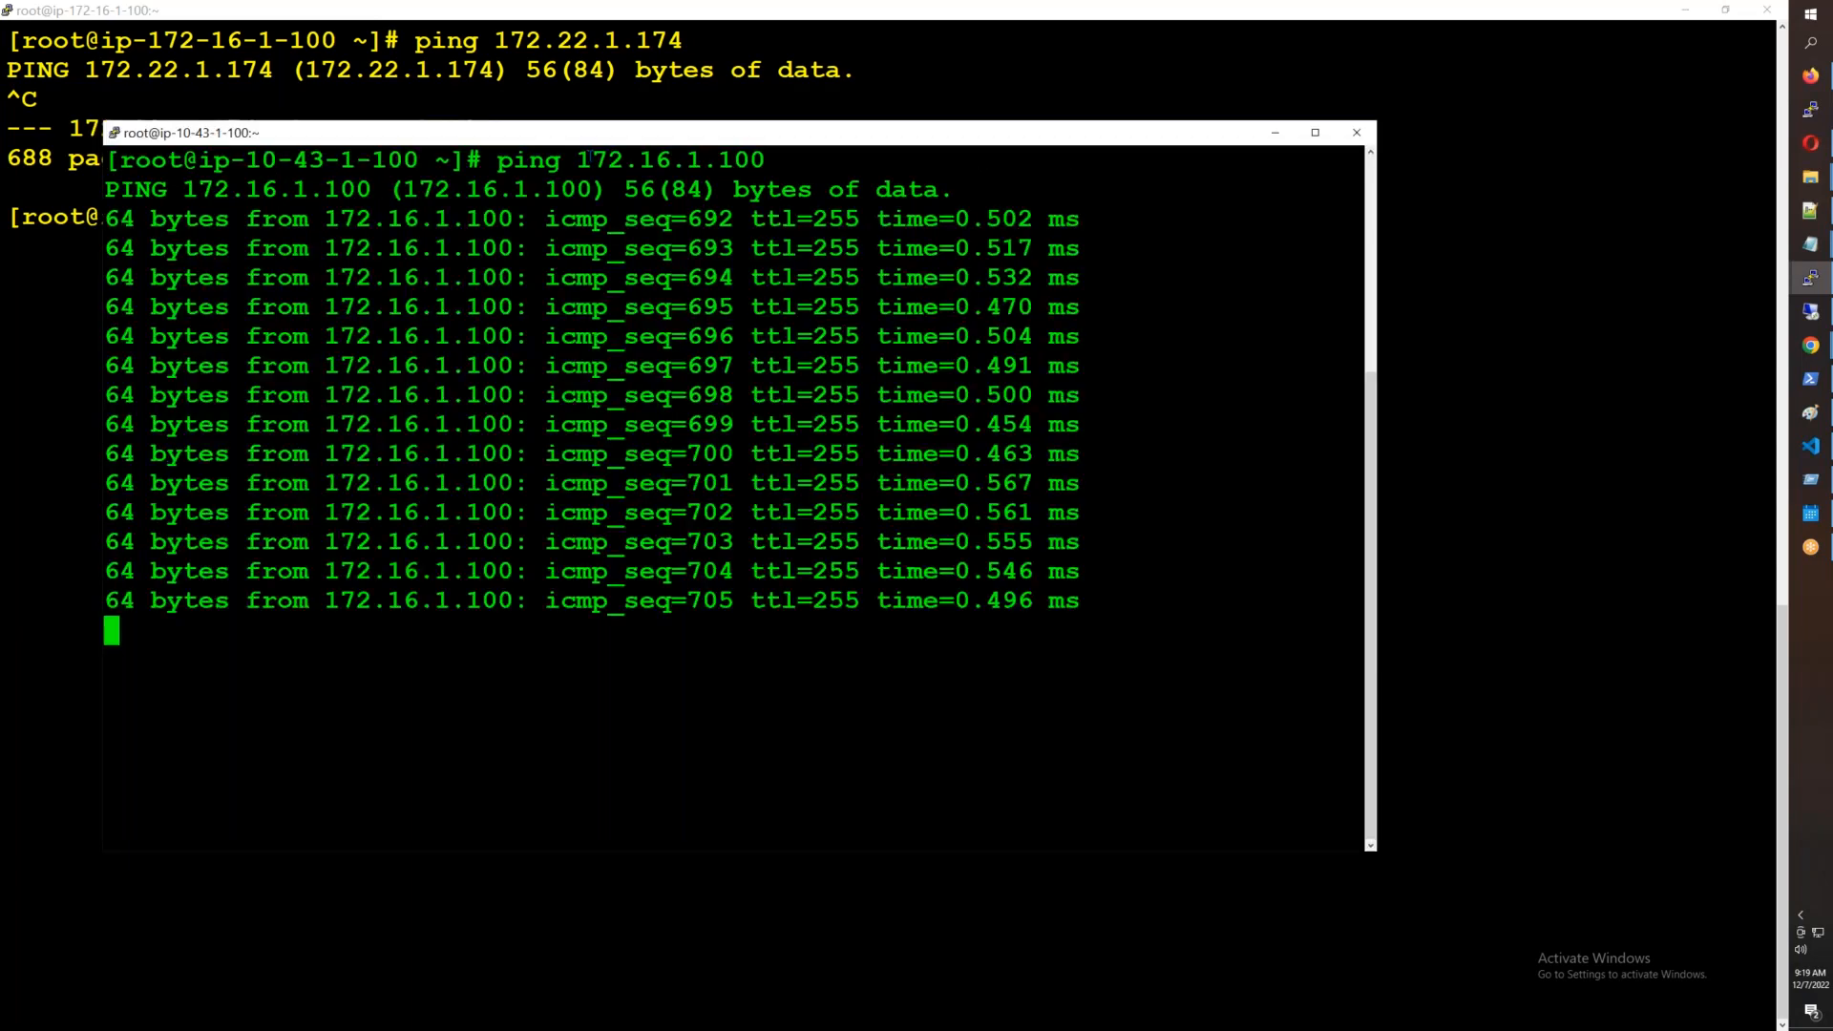
pyautogui.hotkey('alt', 'Tab')
pyautogui.write('ping 10.43.1.100')
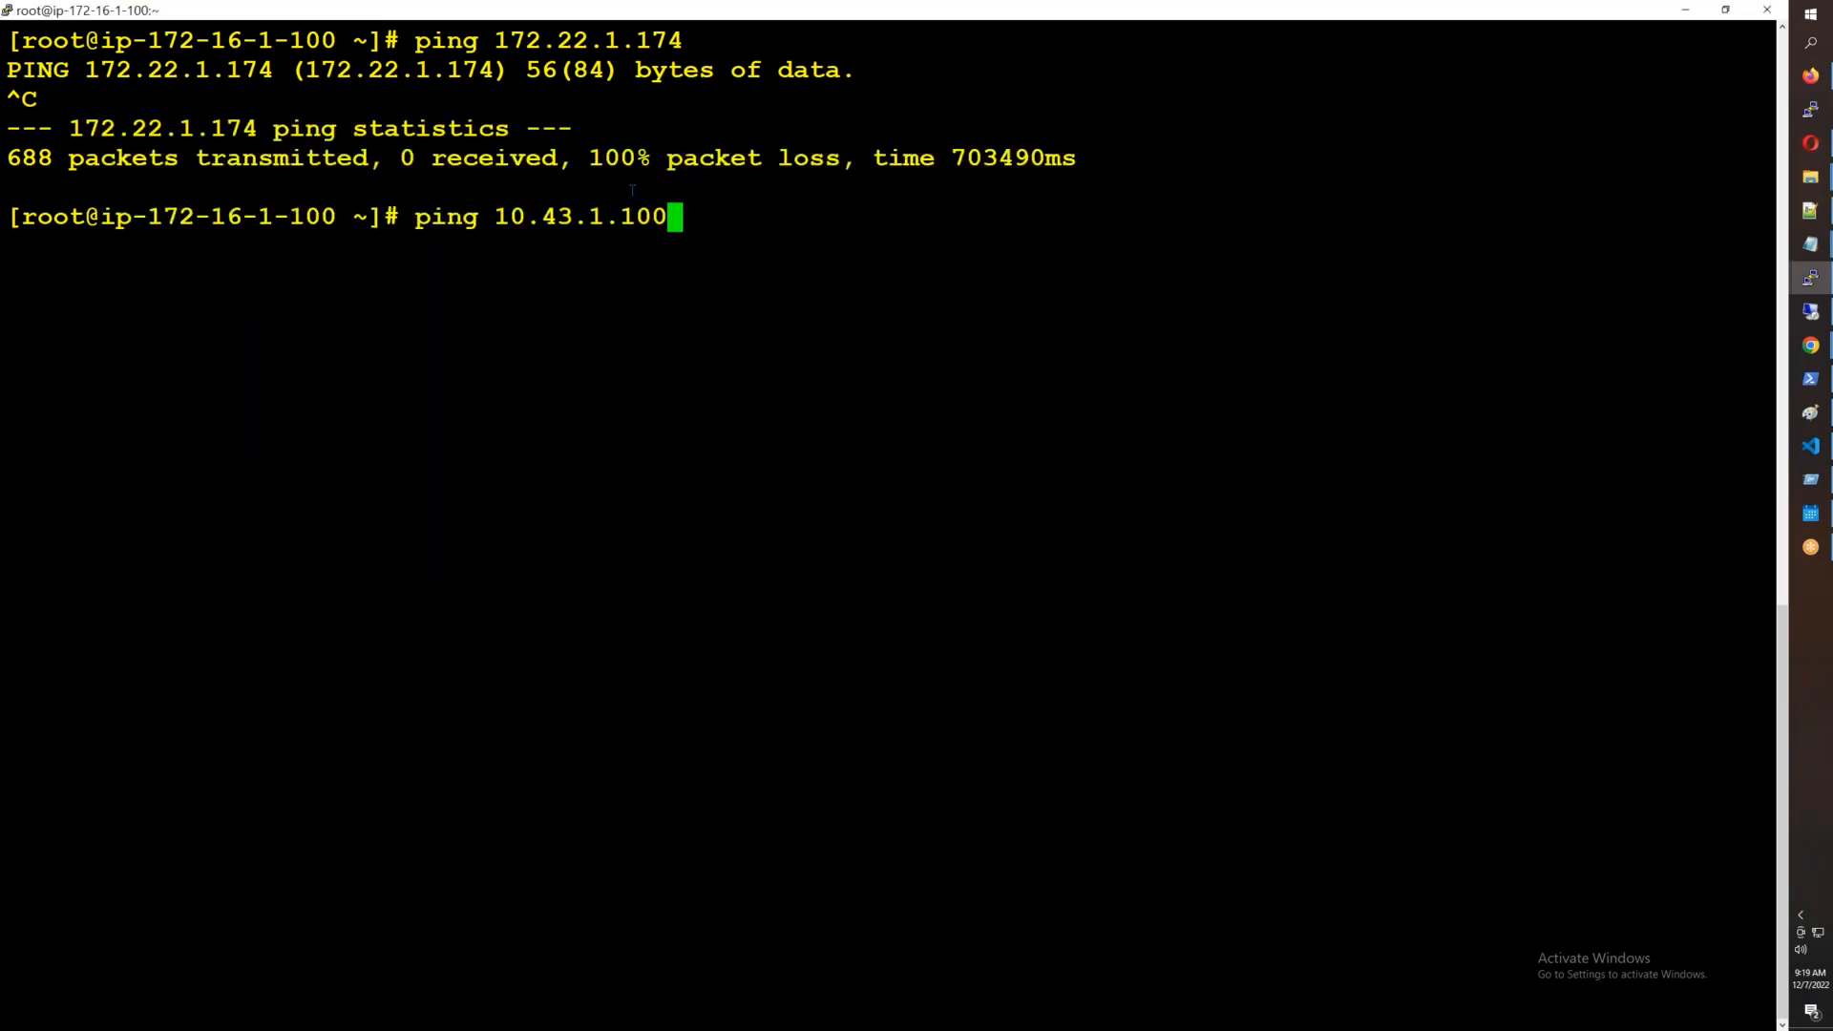
pyautogui.press('Return')
pyautogui.hotkey('alt', 'Tab')
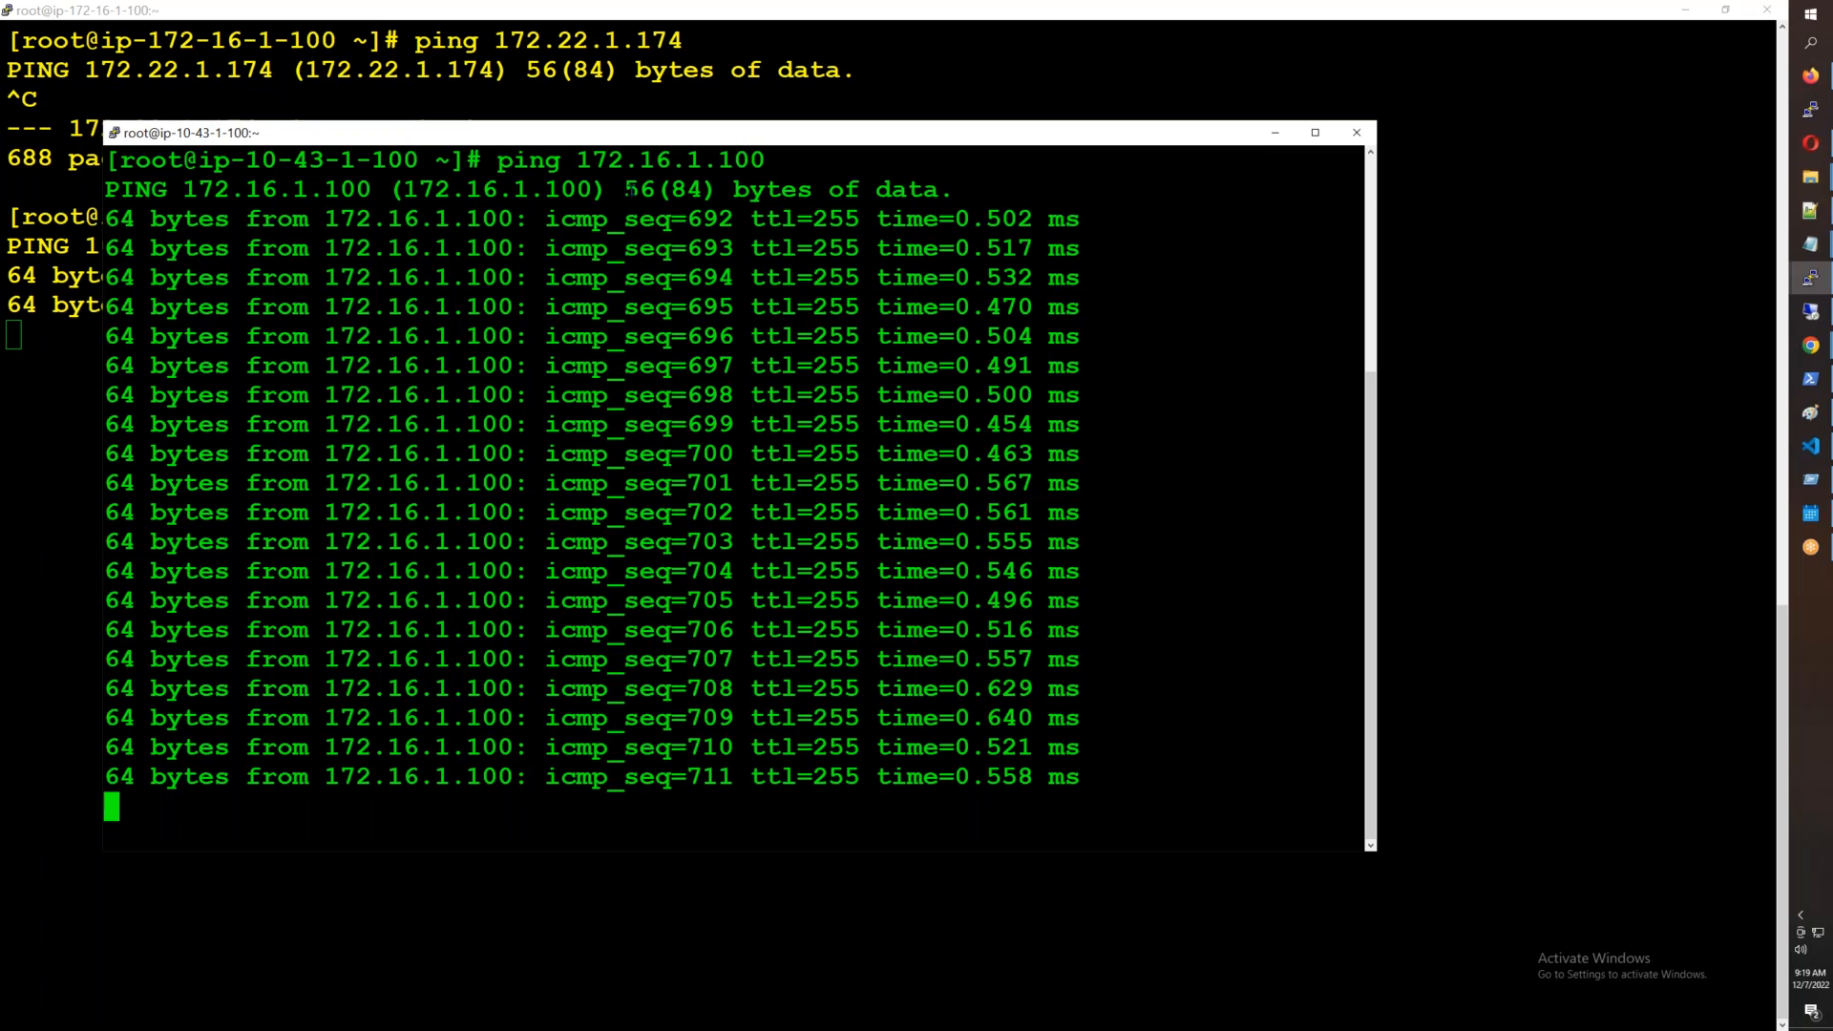
pyautogui.moveTo(418, 139); pyautogui.dragTo(882, 133)
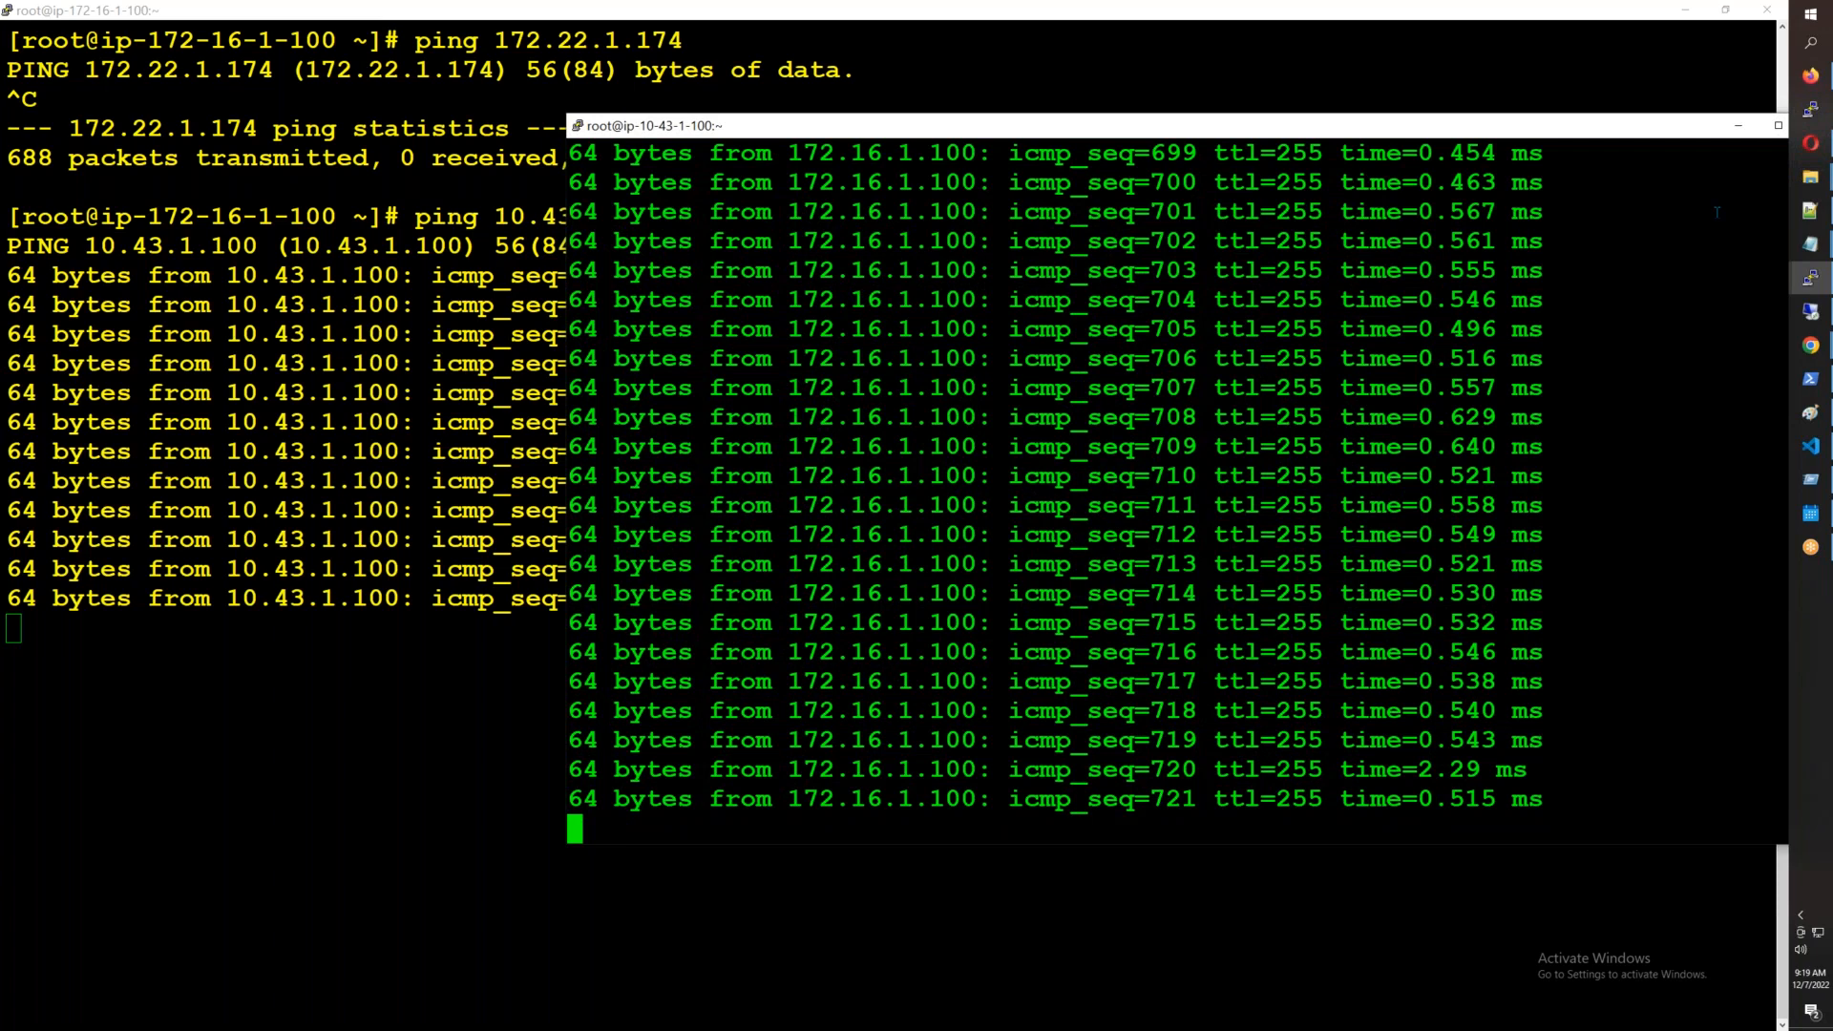
# Step: Ping 172.22.1.174 from the 10.43.1.100 terminal and switch to the 172.22.1.174 terminal
pyautogui.moveTo(1811, 278)
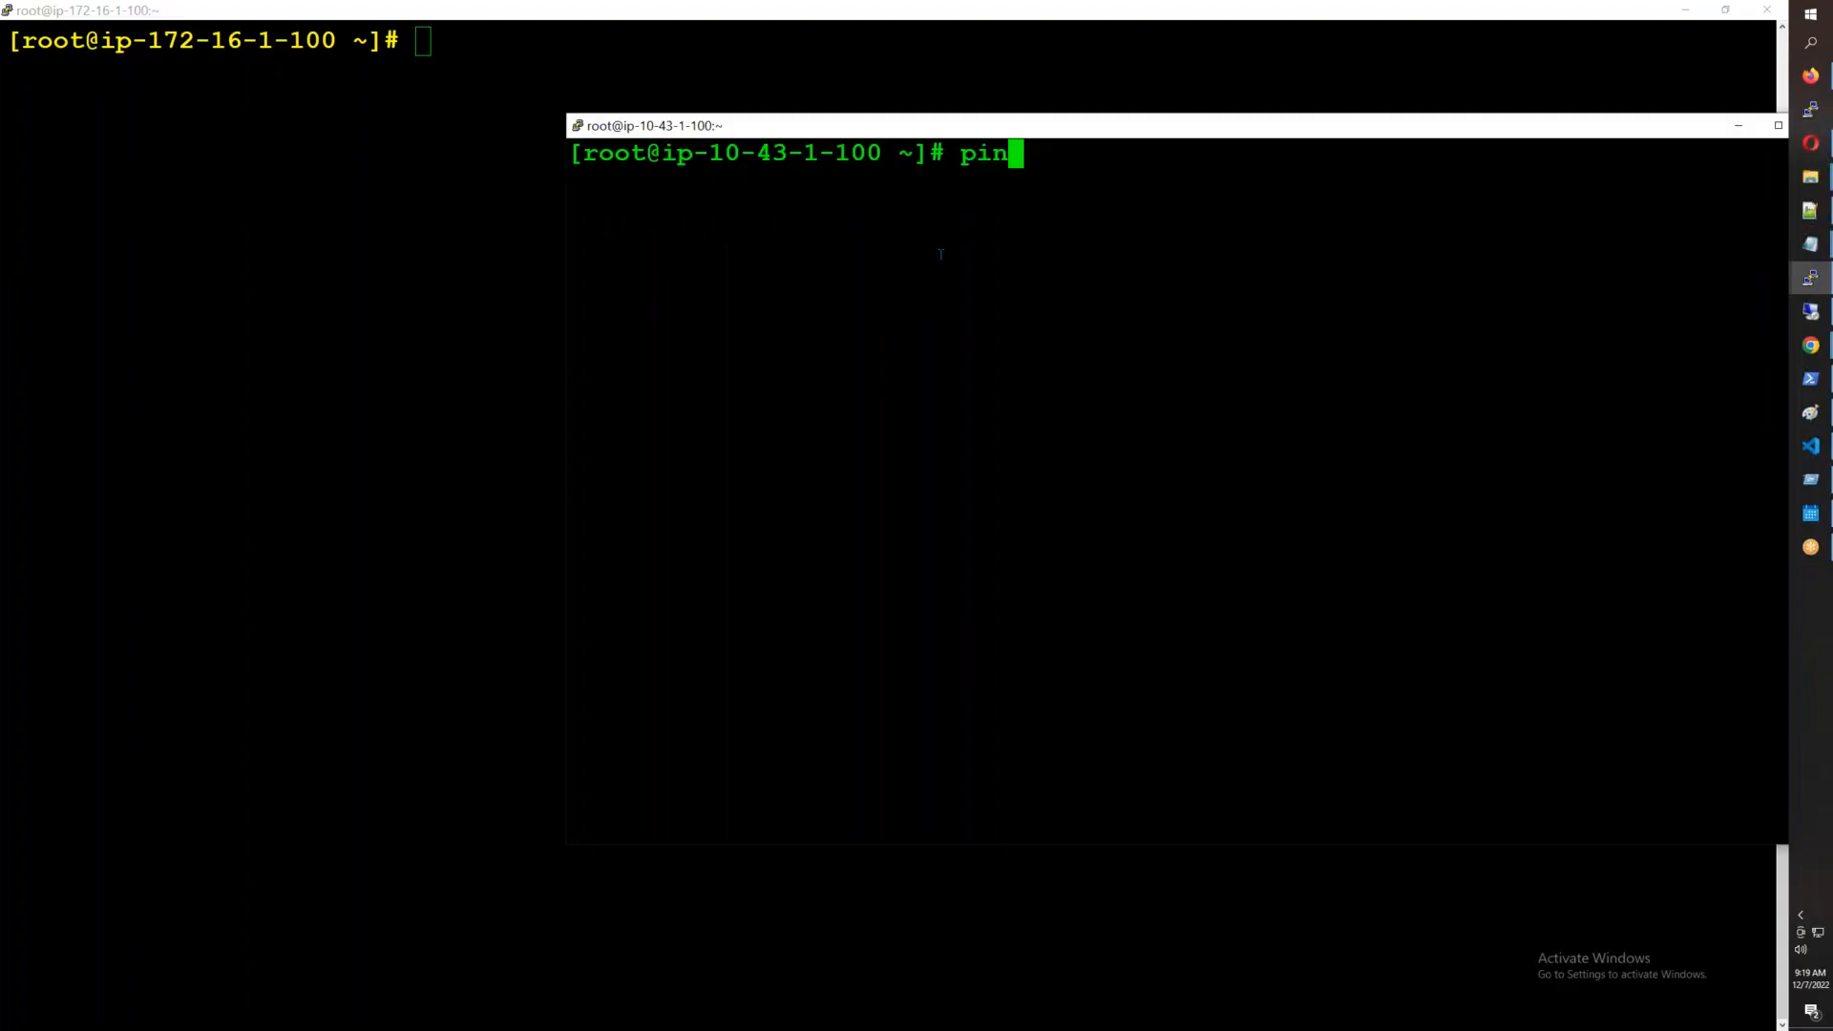
pyautogui.write('g 172.22.1.174')
pyautogui.press('Return')
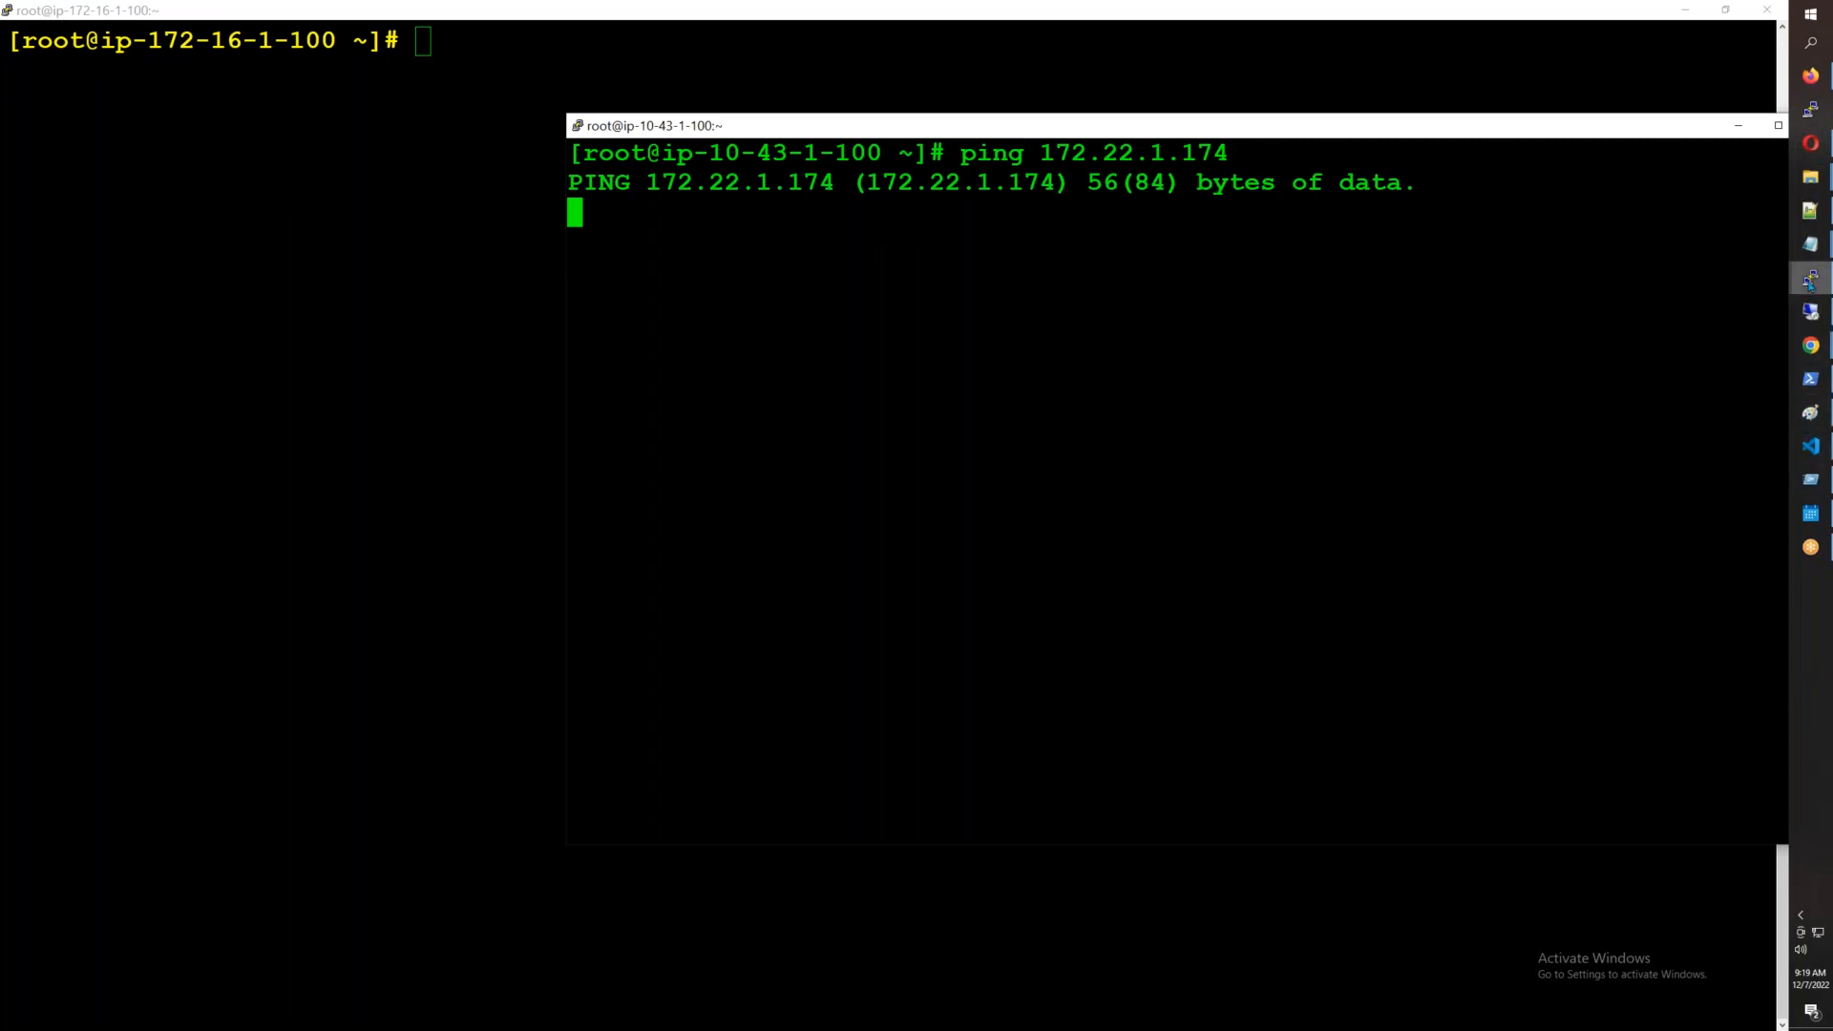
pyautogui.click(1808, 281)
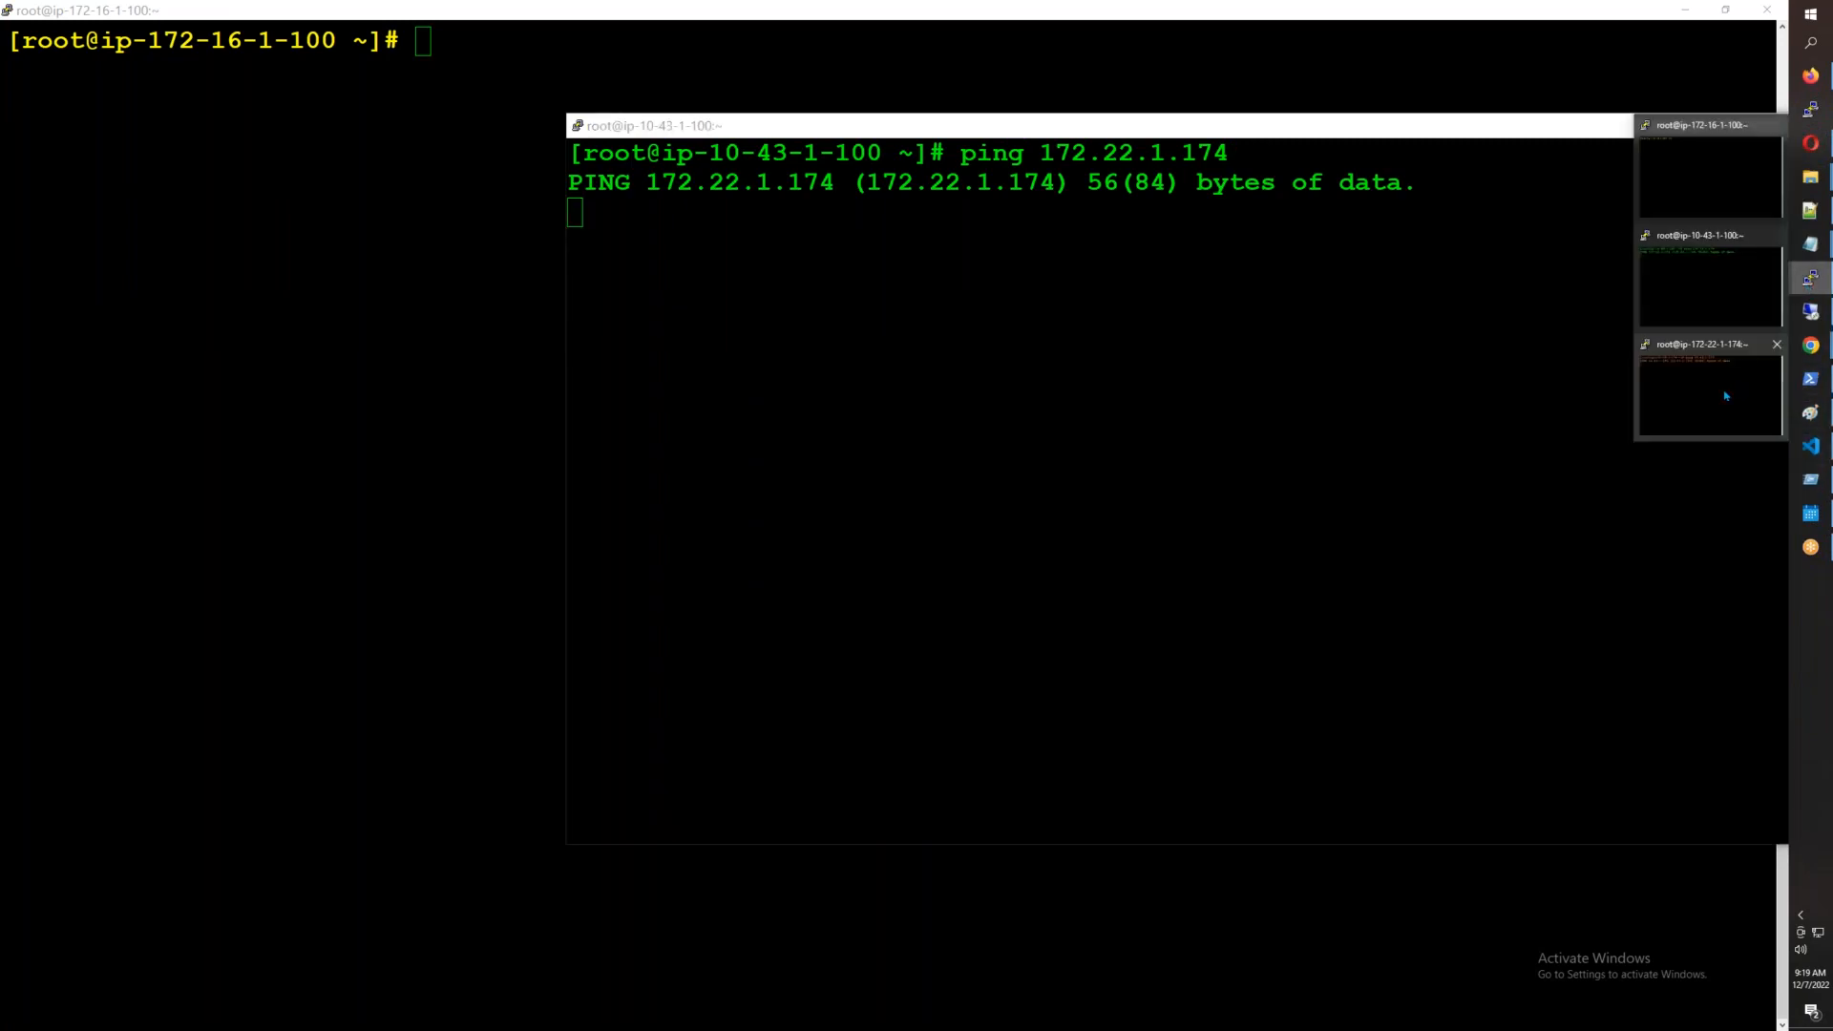
pyautogui.click(1727, 395)
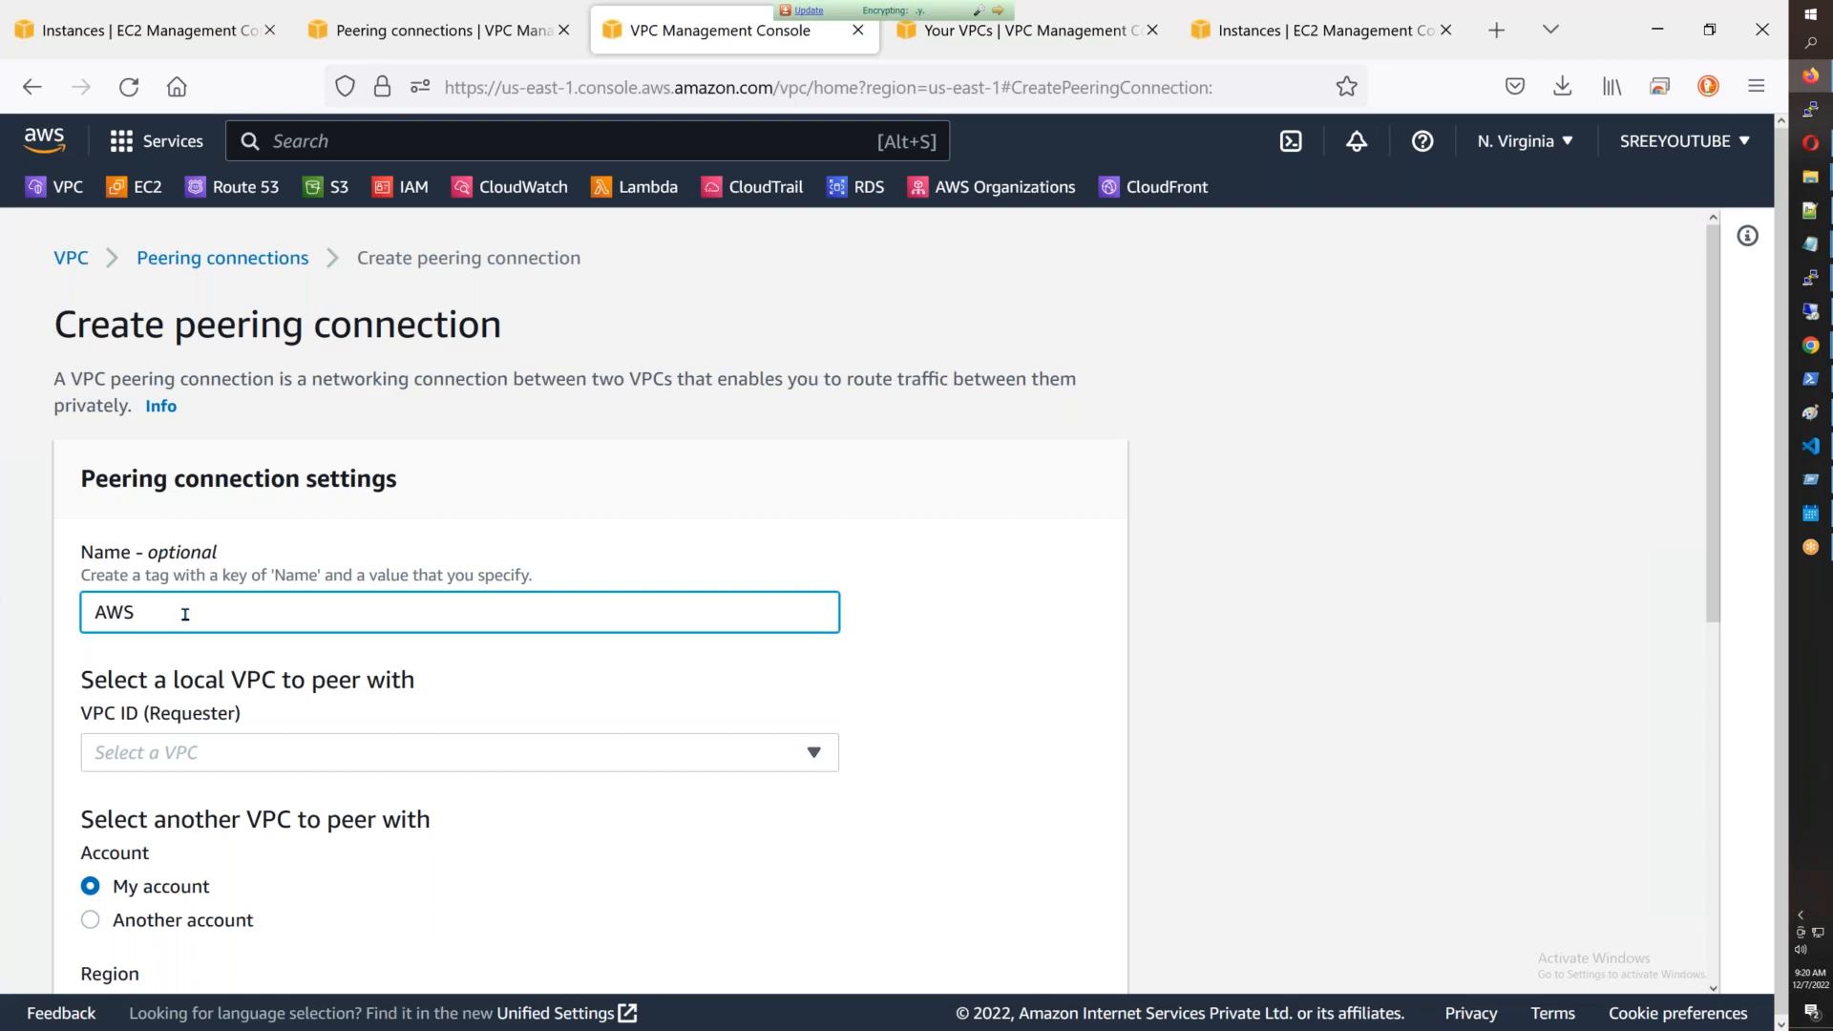
# Step: Set AWSB43-VPC as the peering requester and enter OHIO-VPC's ID as accepter in US East (Ohio) (us-east-2)
pyautogui.click(425, 752)
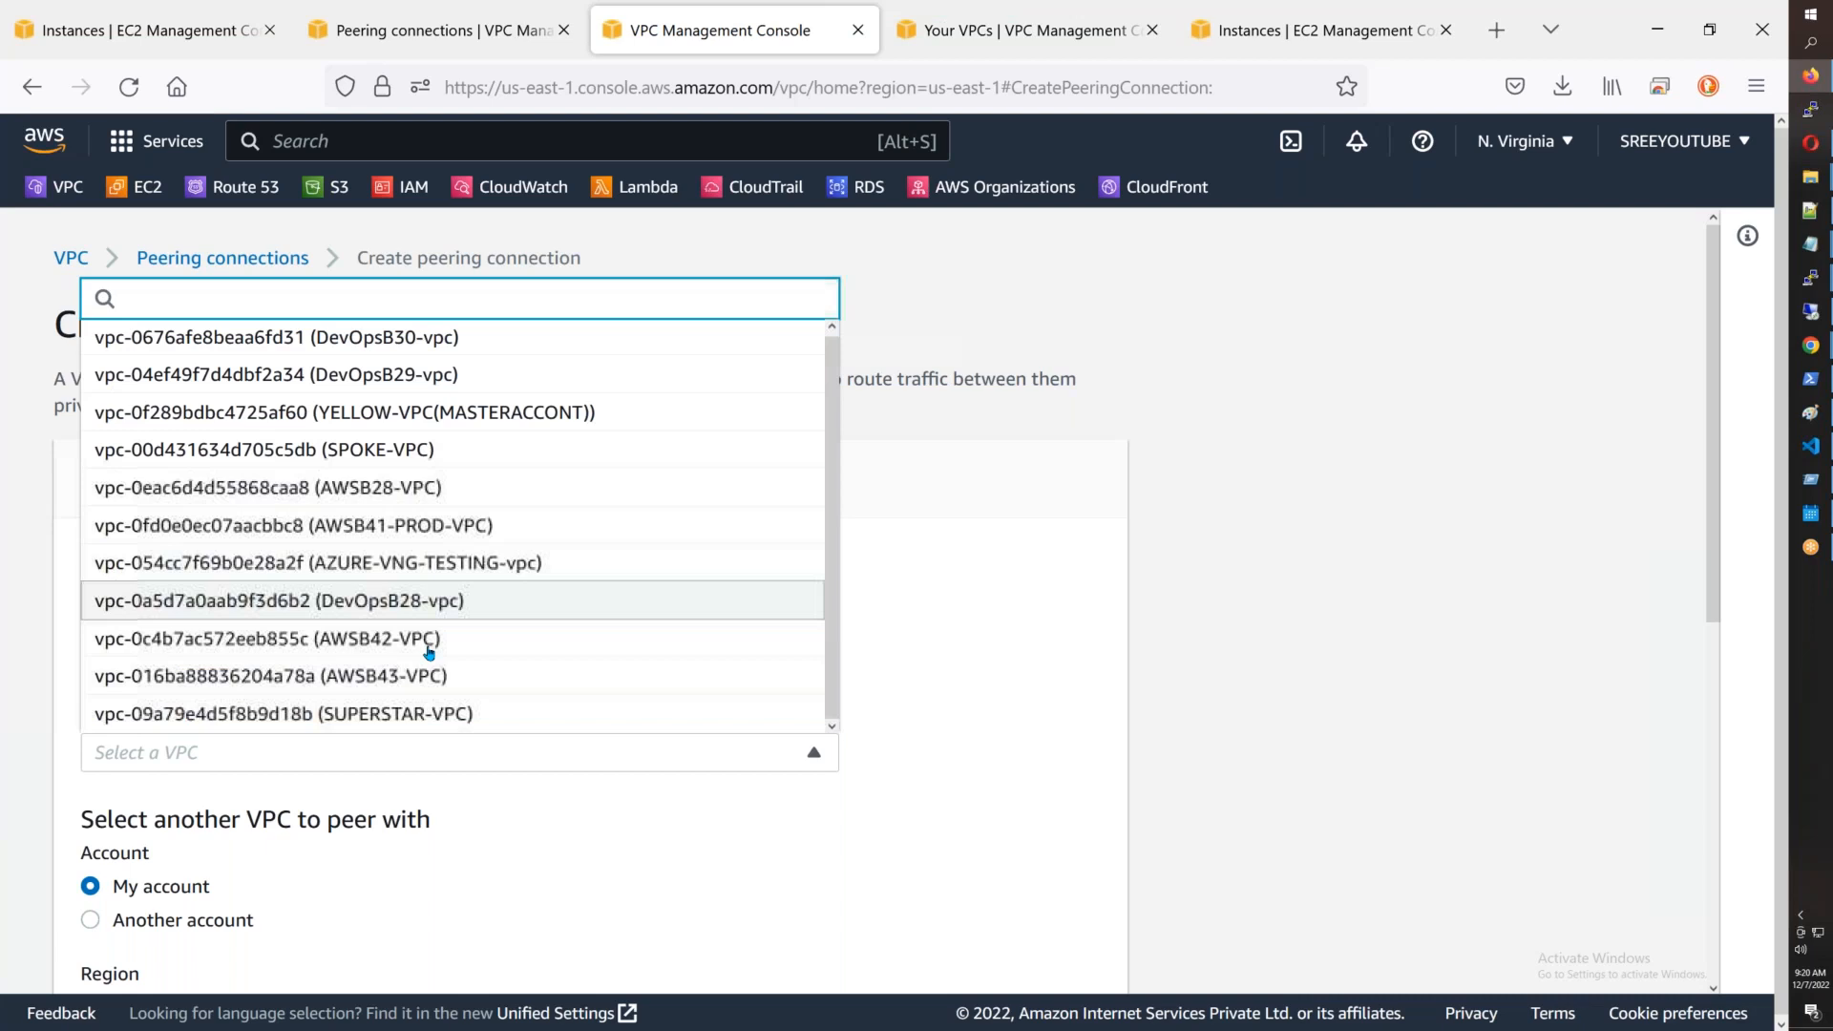
pyautogui.click(381, 675)
pyautogui.scroll(-5, 177, 778)
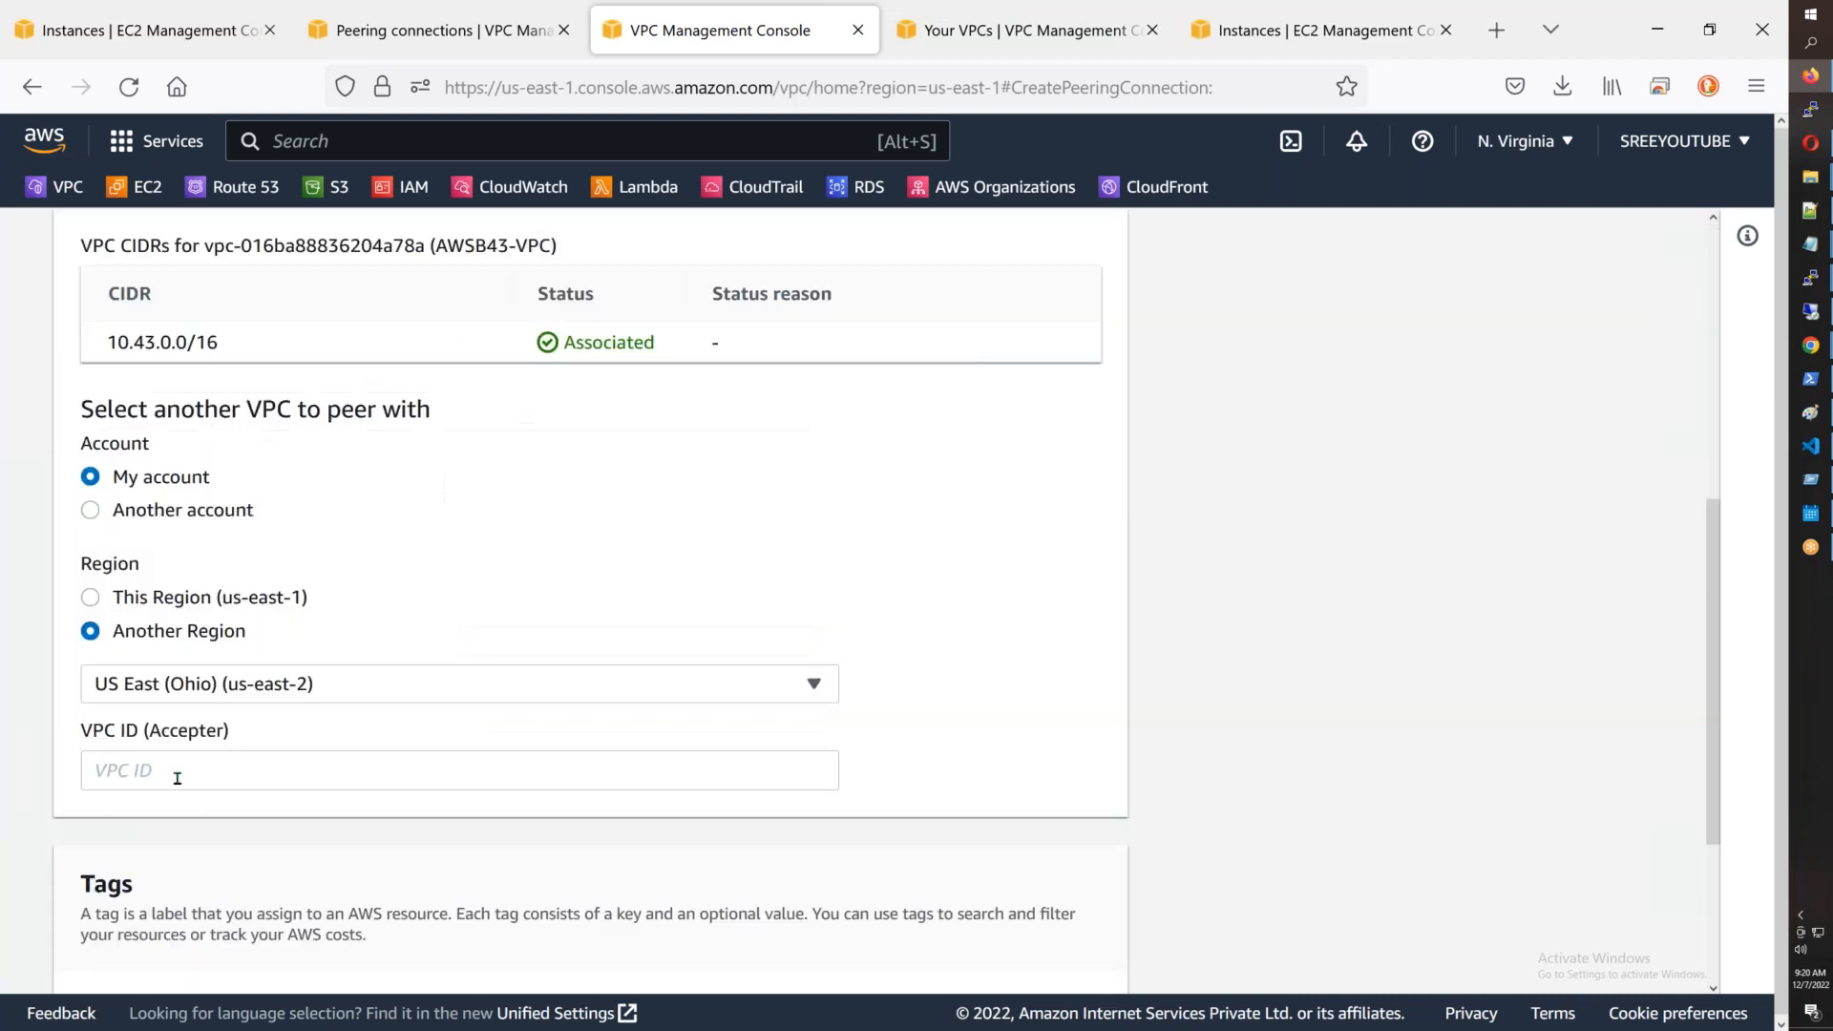
pyautogui.click(176, 778)
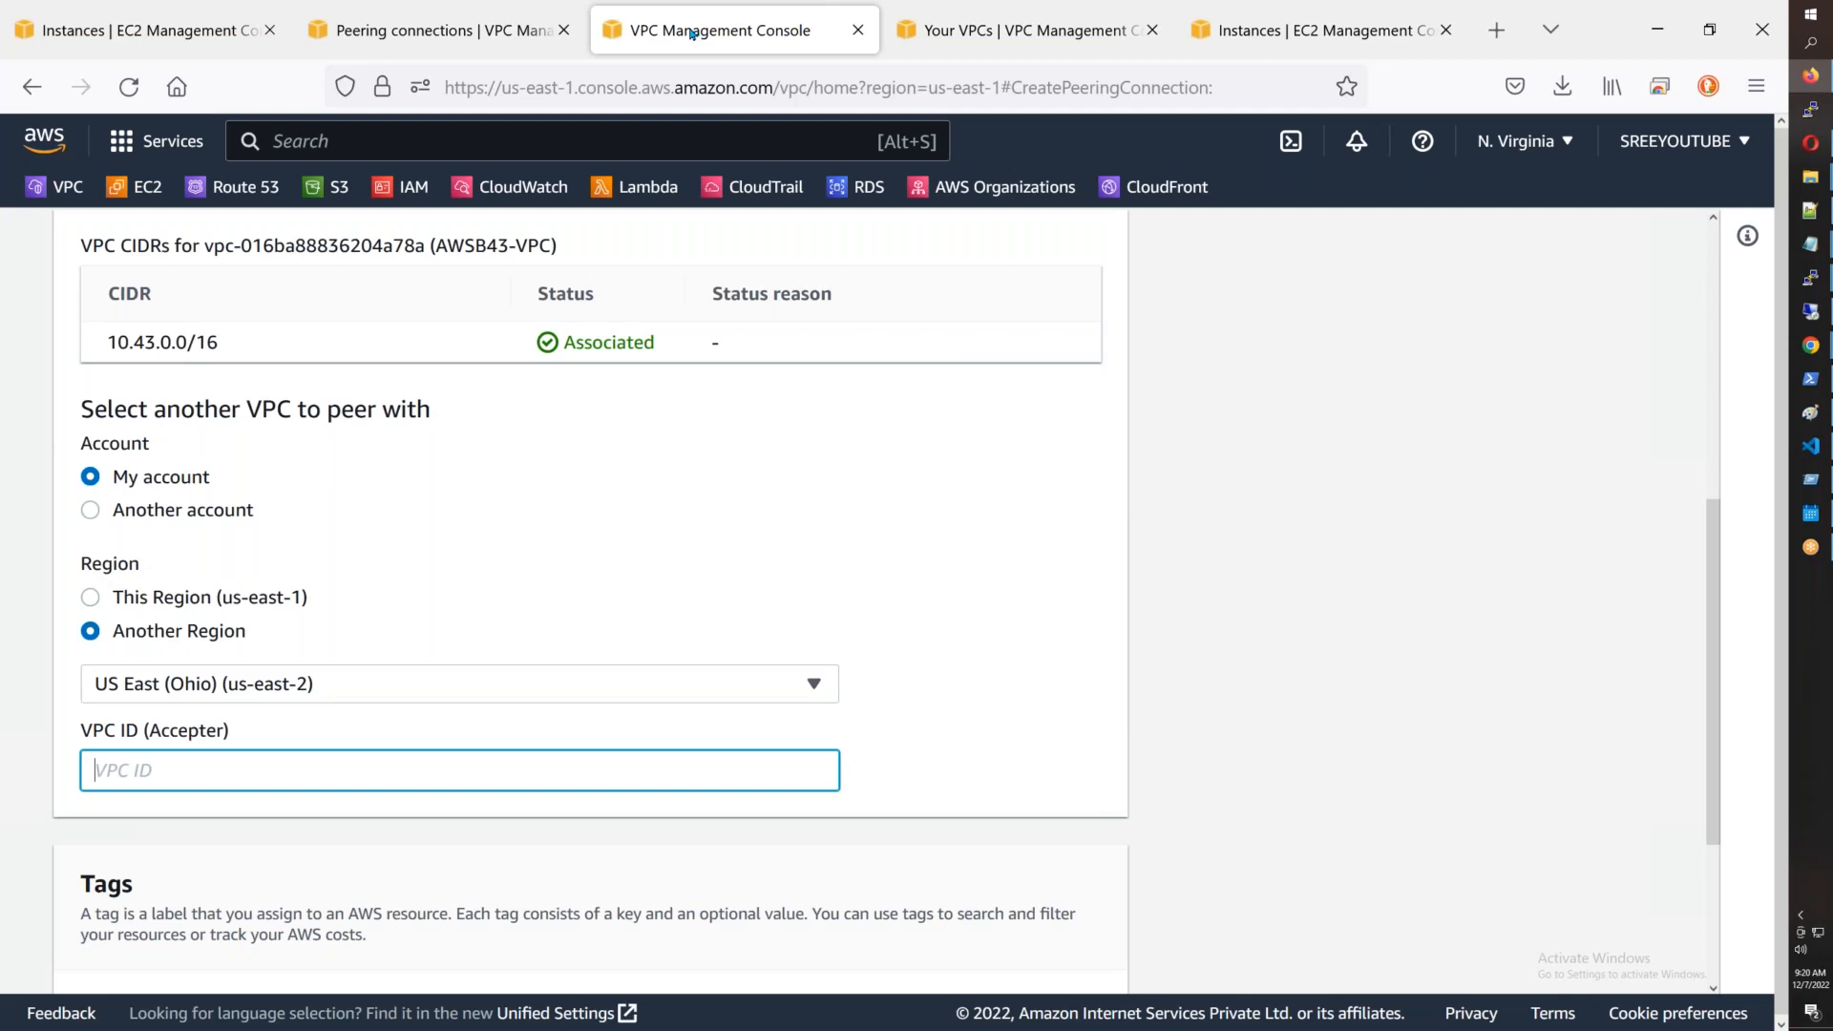
pyautogui.hotkey('ctrl', 'v')
pyautogui.scroll(-3, 590, 573)
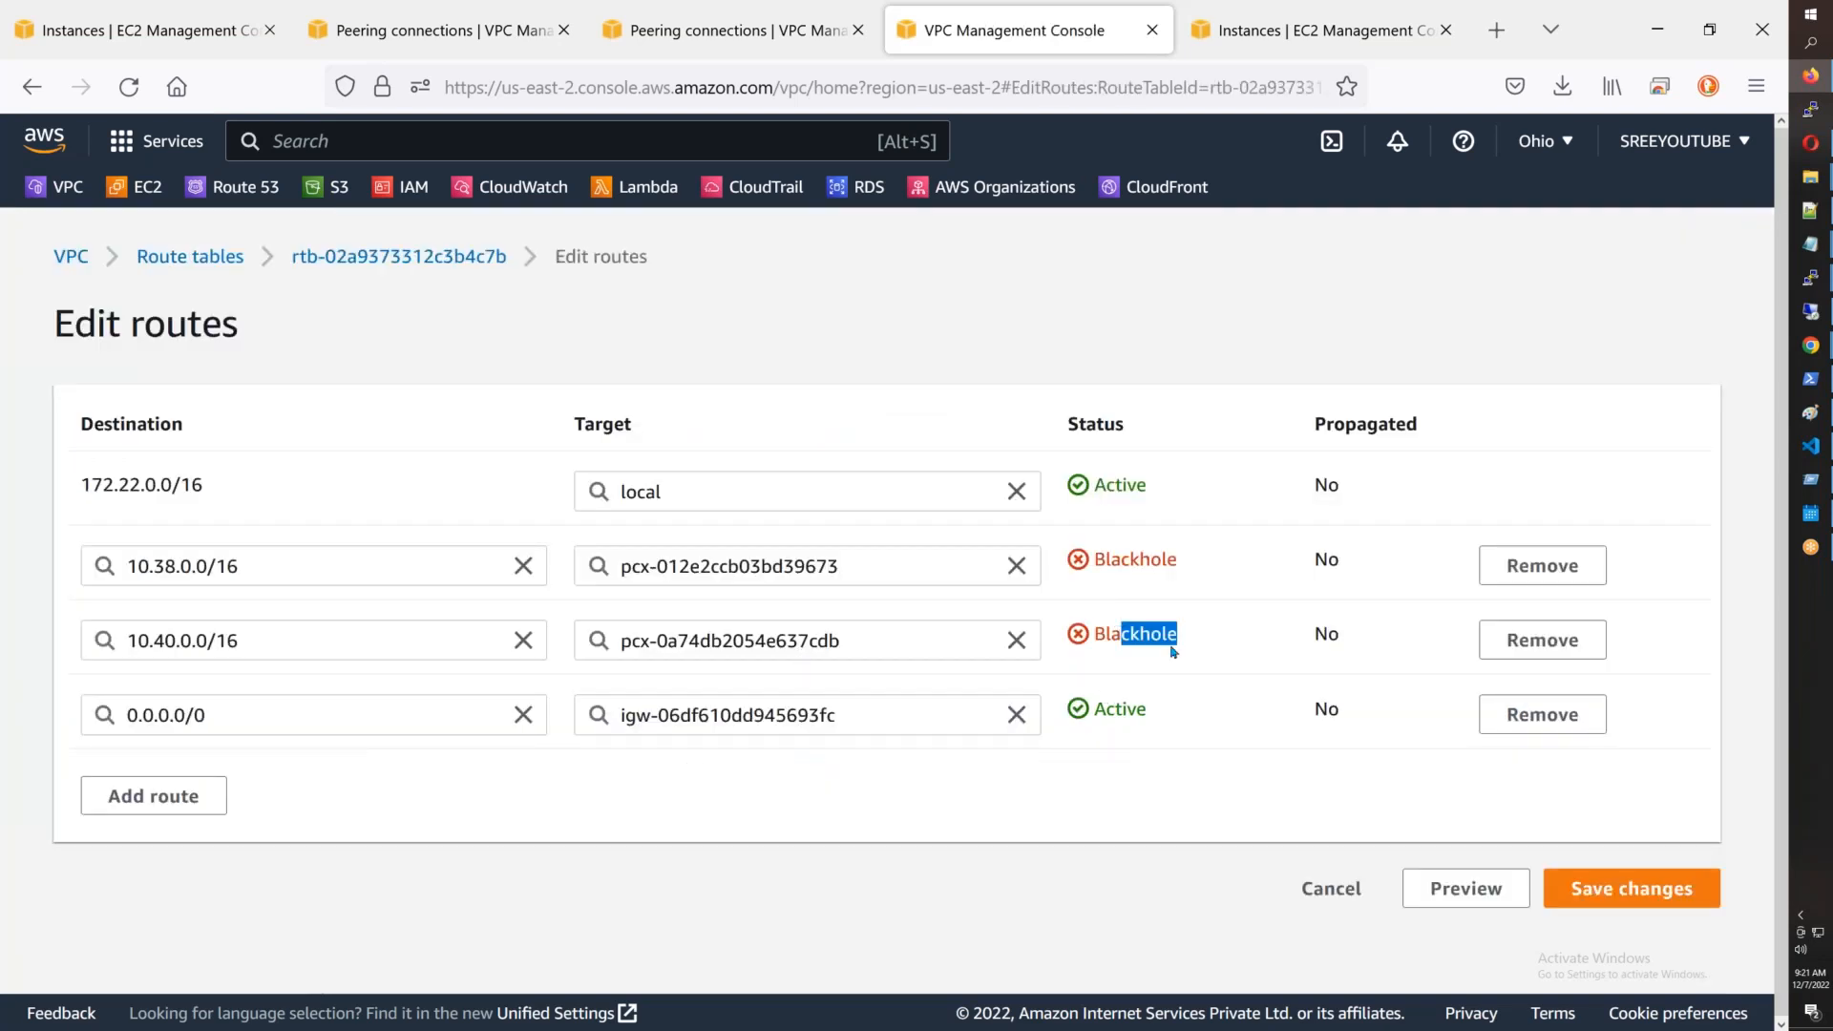
# Step: Add a 10.43.0.0/16 route targeting pcx-018b64f8b6f483f7e (AWSB43-to-OHIOVPC) to route table rtb-02a9373312c3b4c7b and save it
pyautogui.moveTo(867, 642); pyautogui.dragTo(580, 631)
pyautogui.click(1202, 646)
pyautogui.moveTo(1181, 561); pyautogui.dragTo(933, 593)
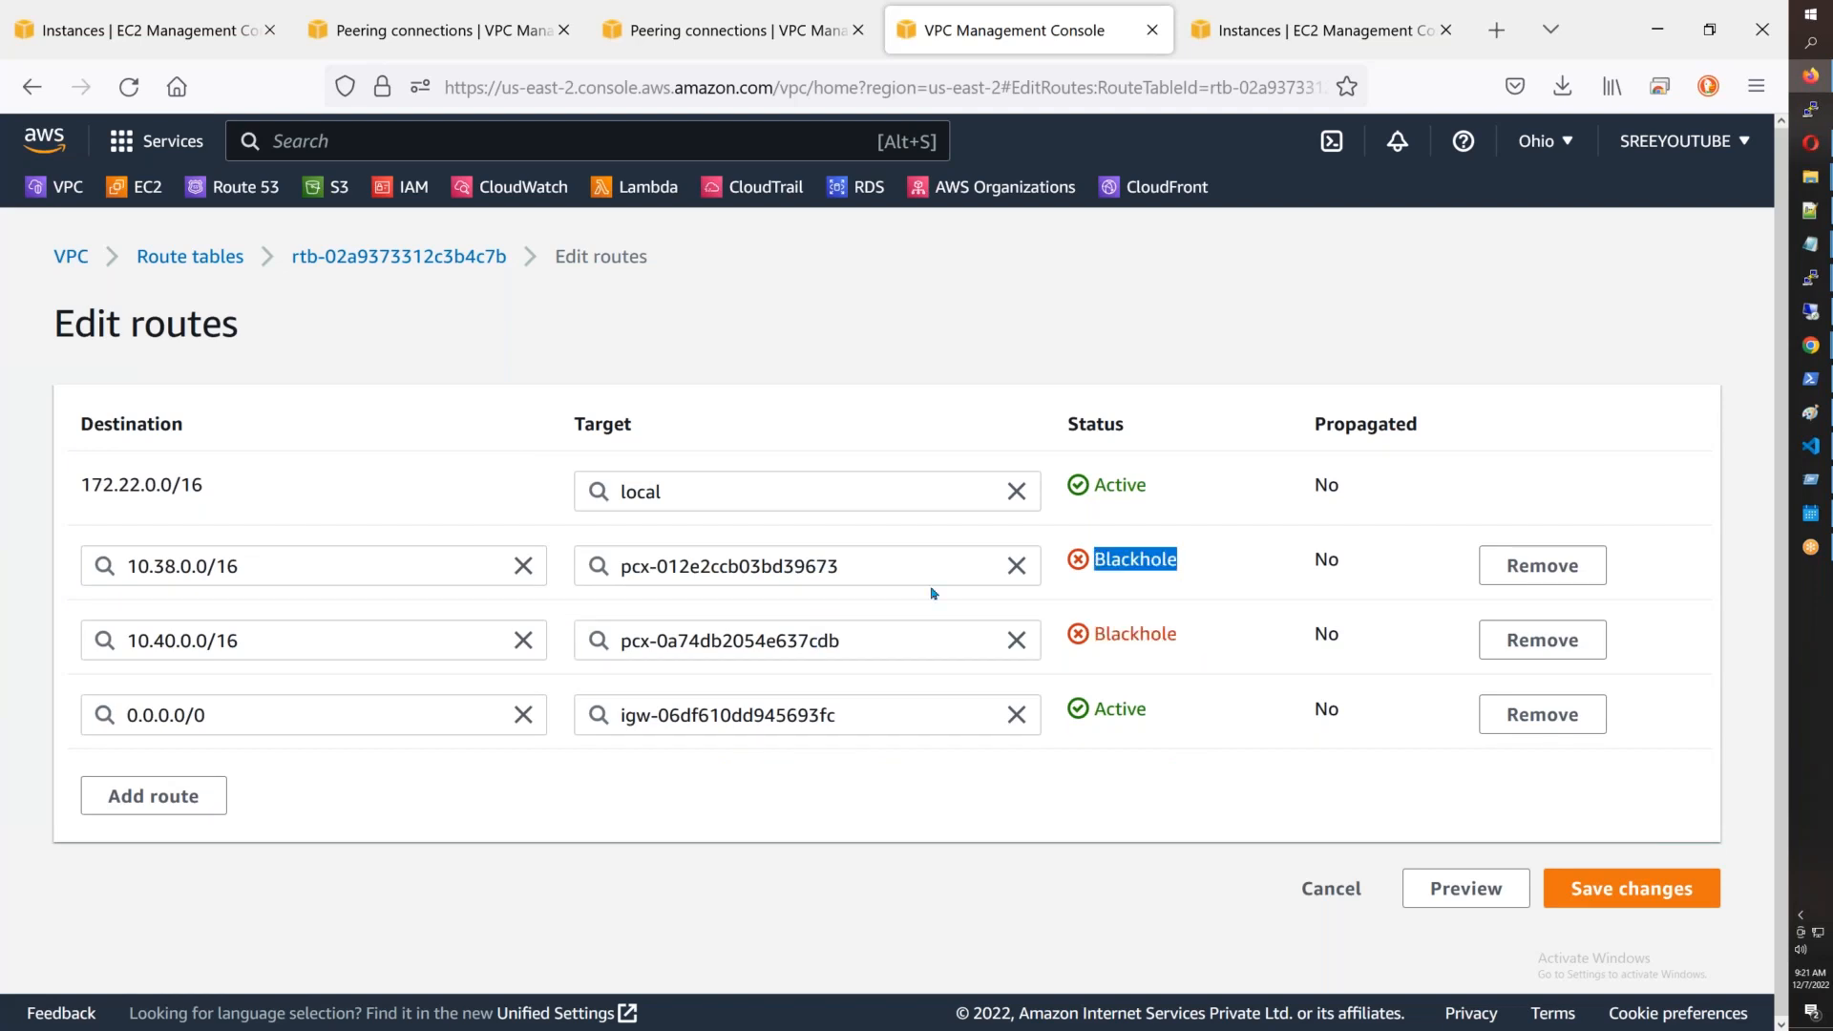
pyautogui.click(218, 779)
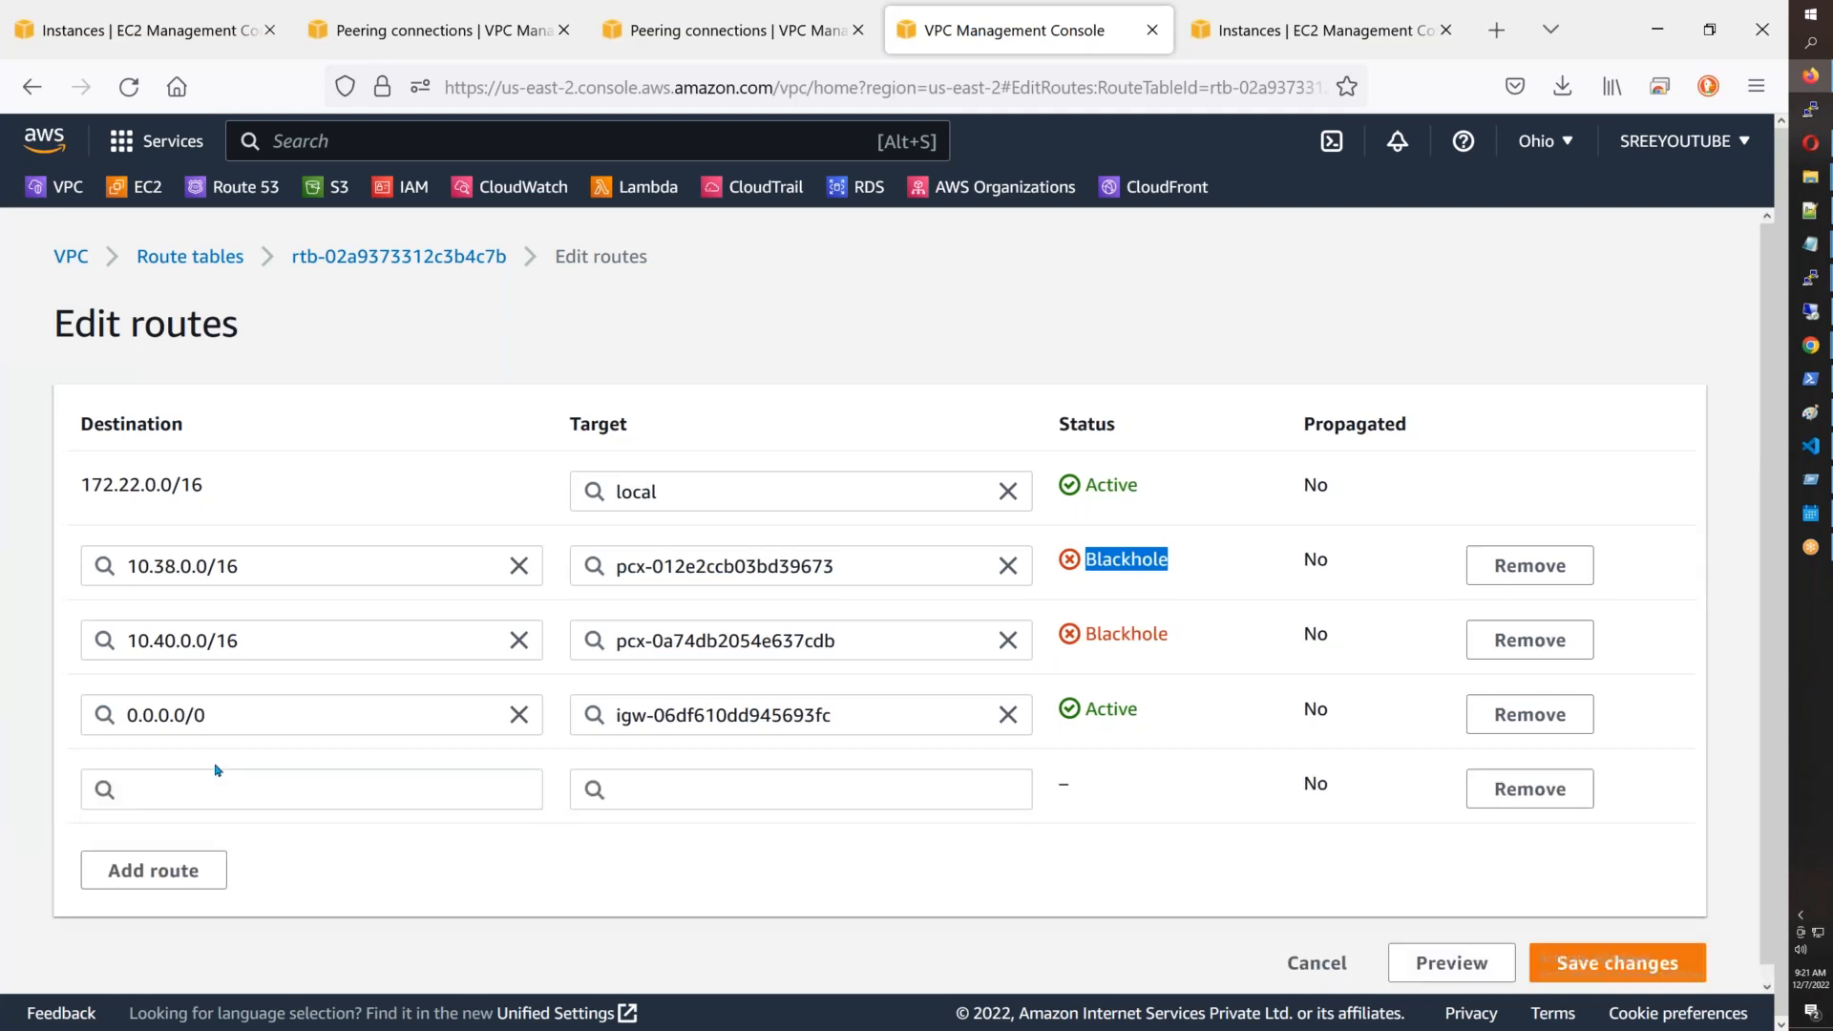
pyautogui.click(220, 788)
pyautogui.hotkey('ctrl', 'v')
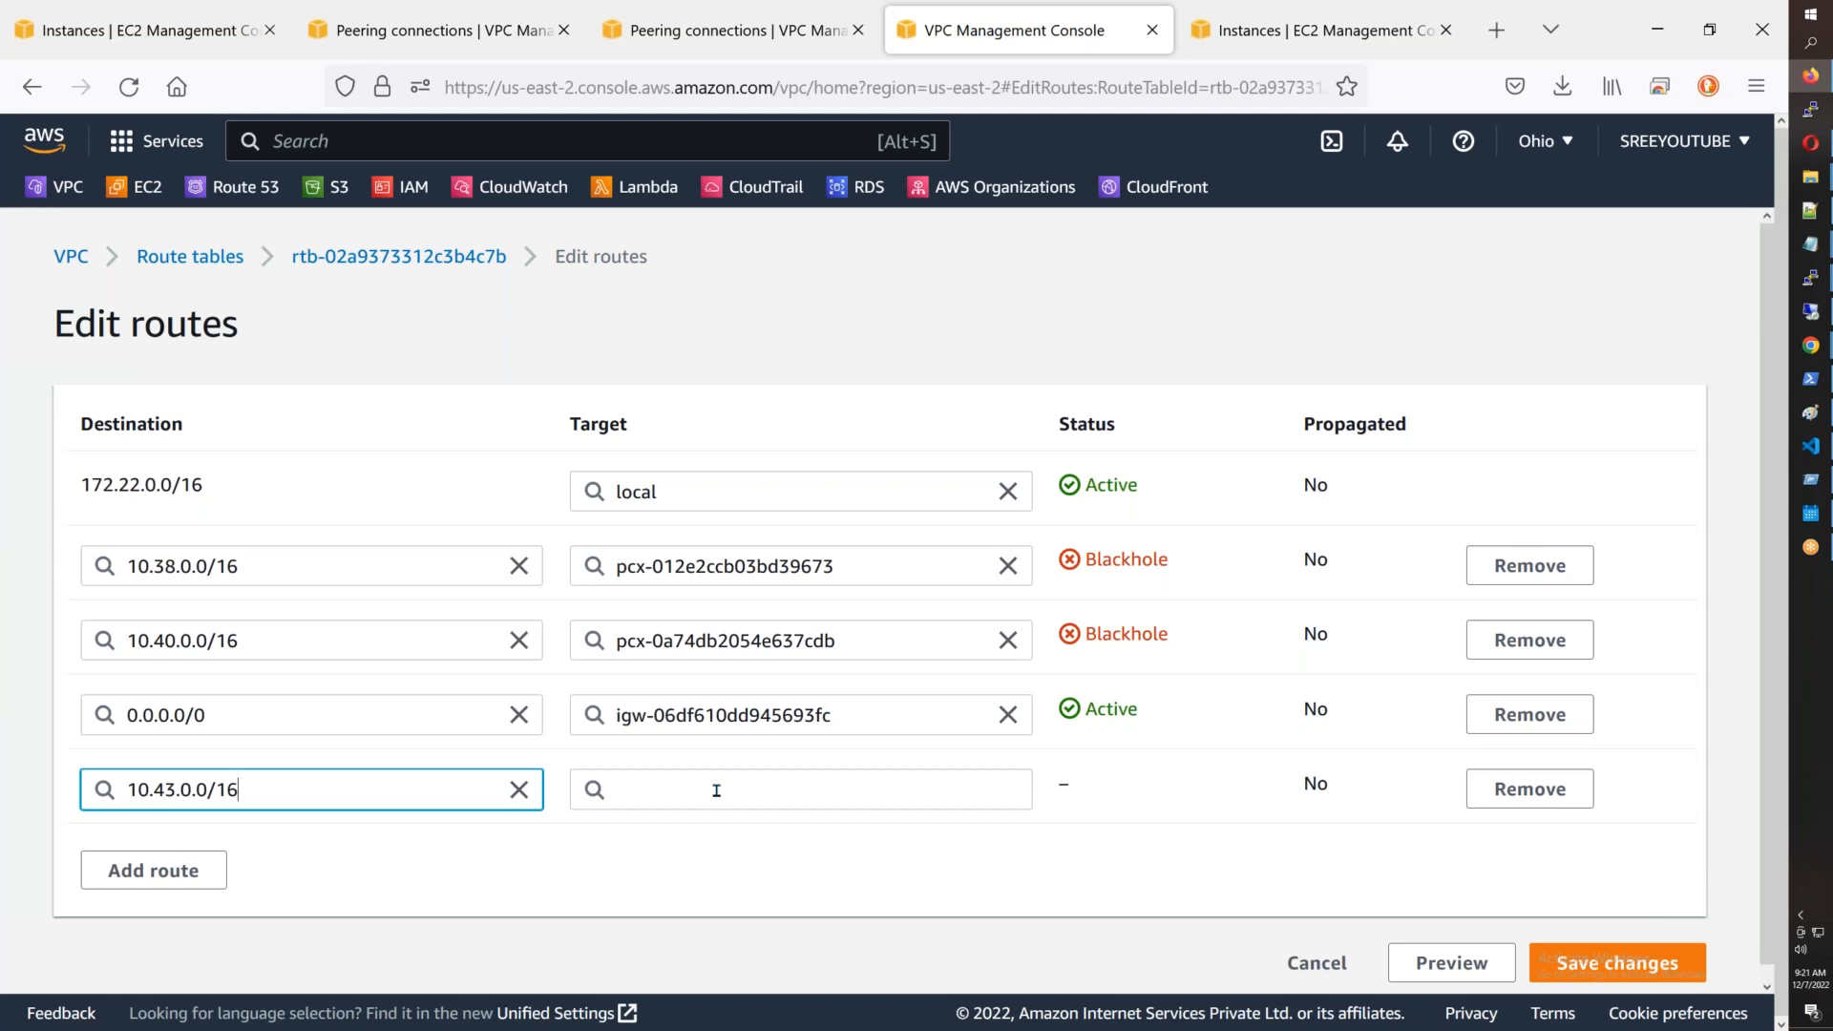
pyautogui.click(716, 791)
pyautogui.write('pcx-')
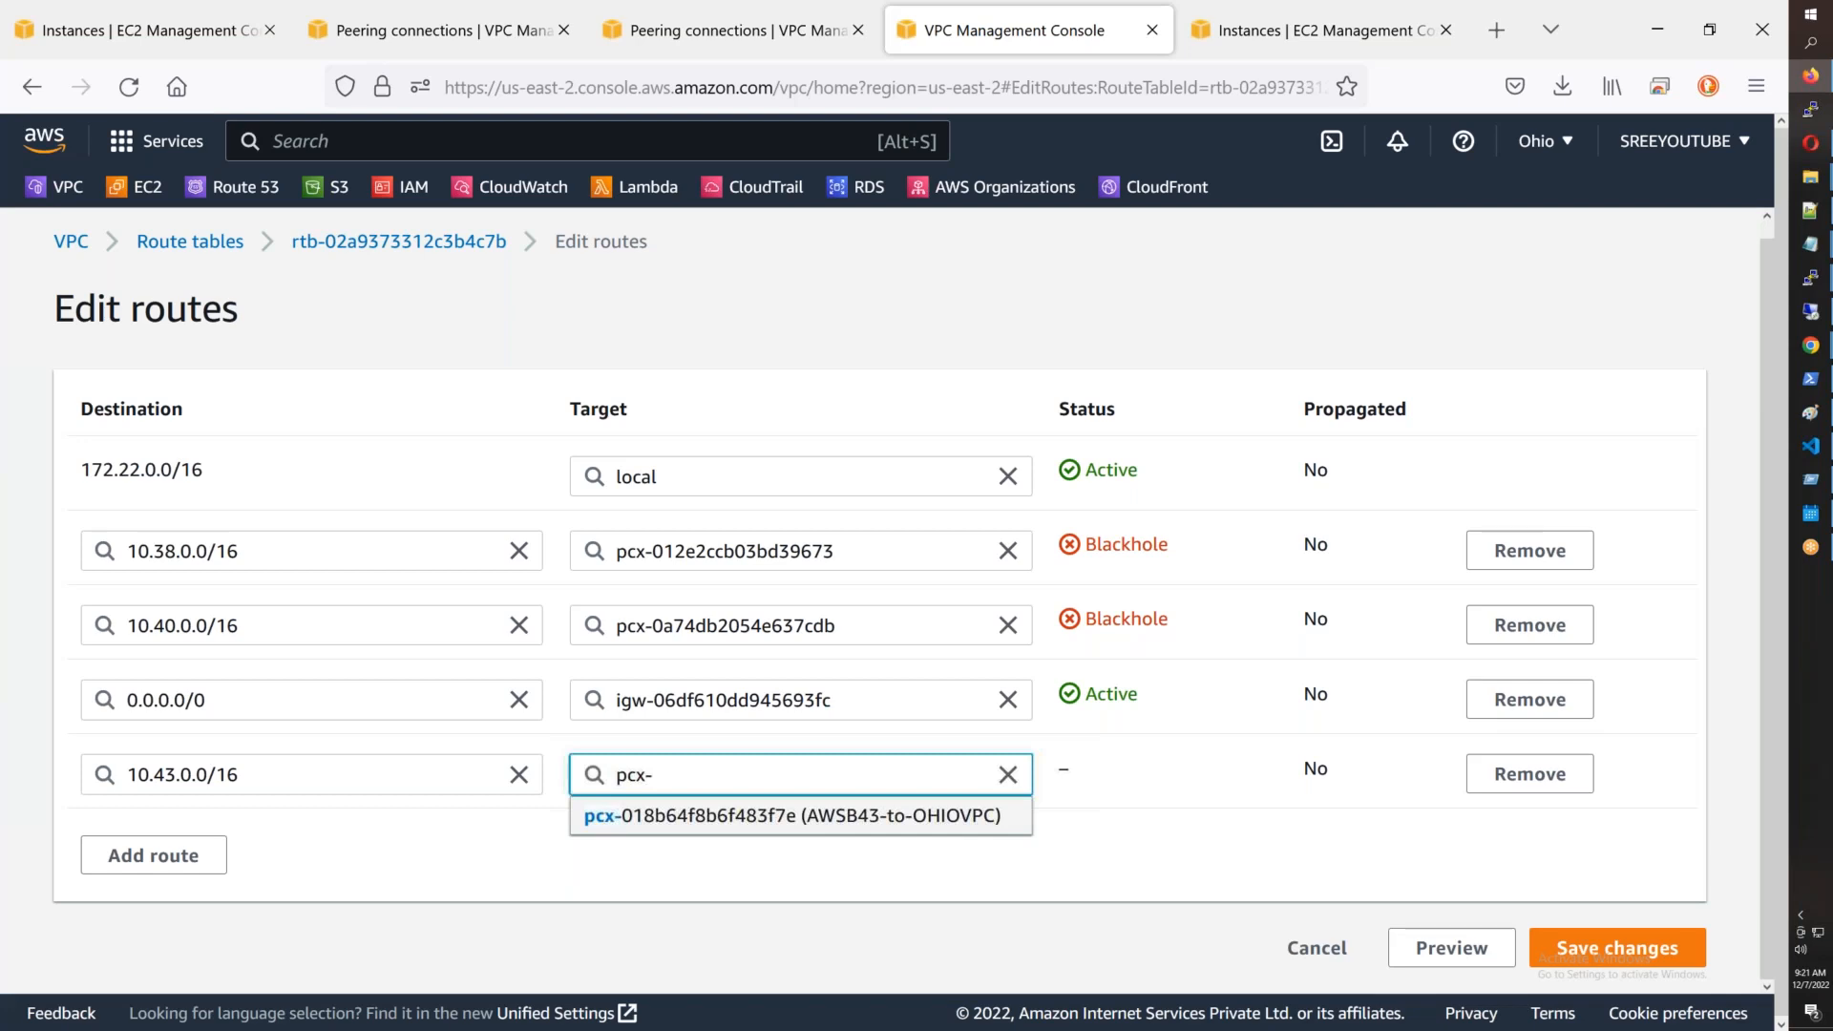
pyautogui.click(1662, 950)
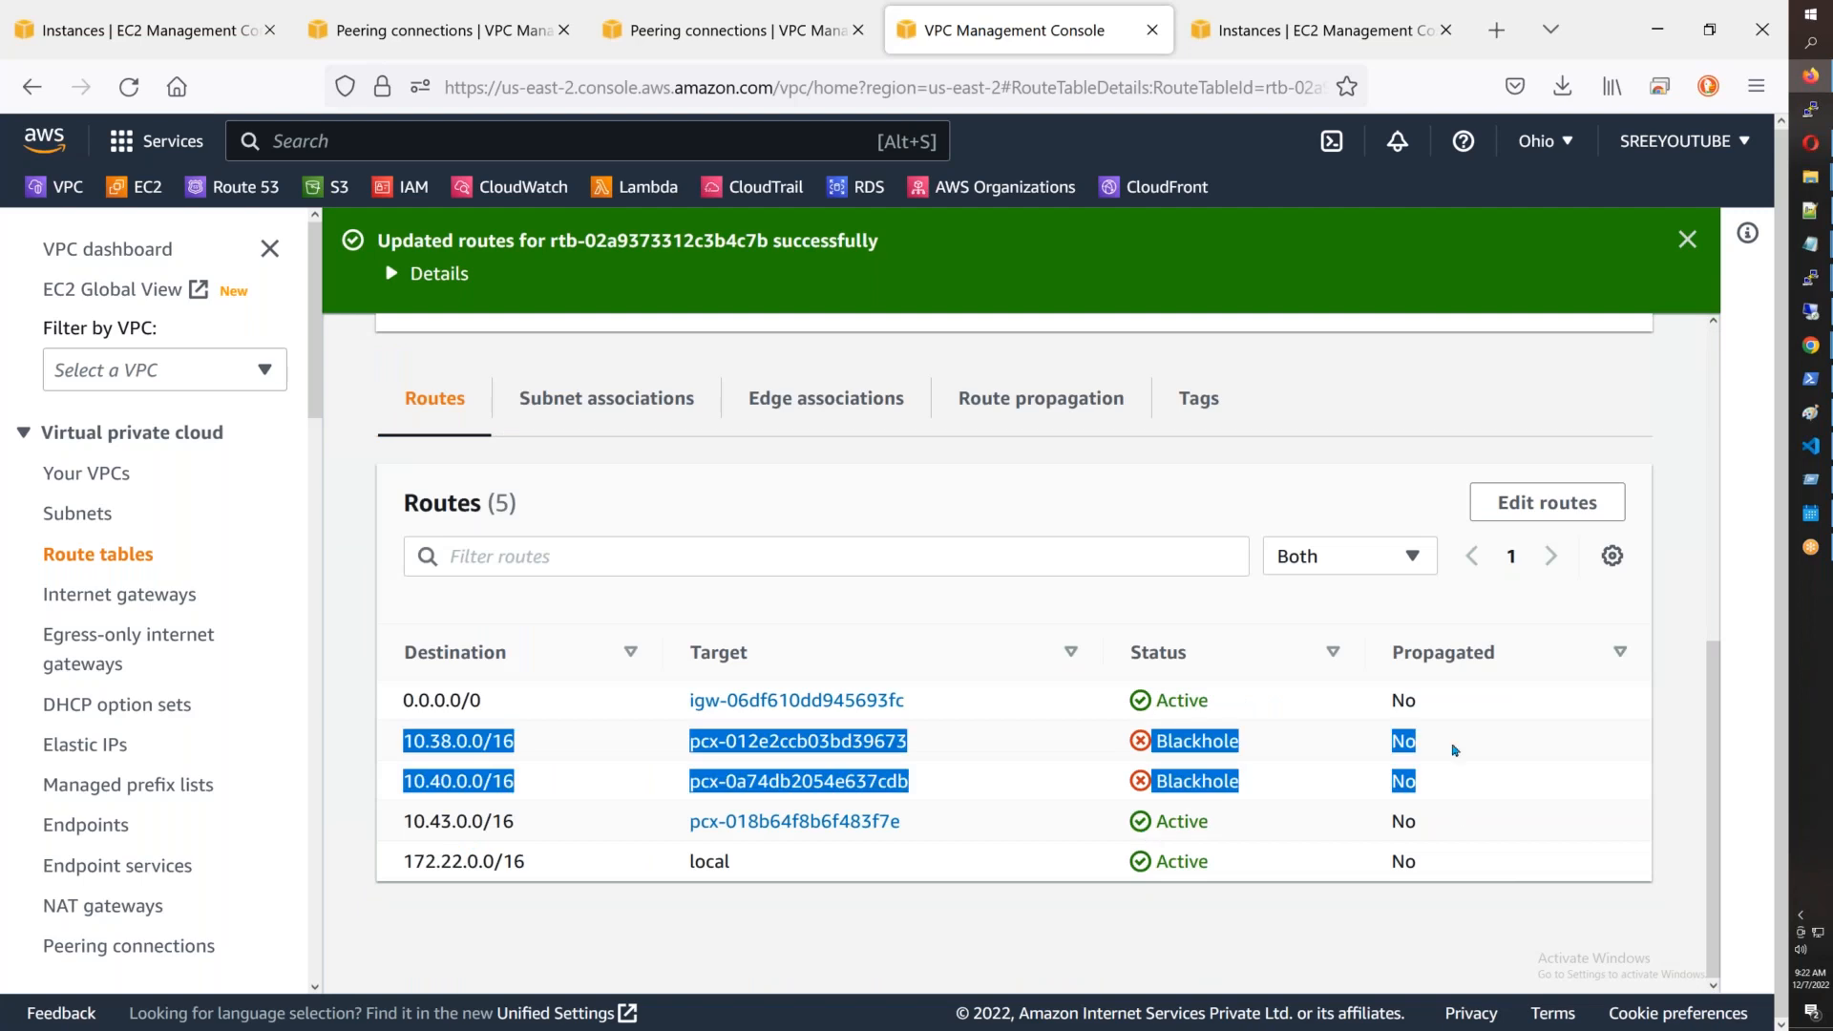
# Step: Remove the blackhole routes 10.38.0.0/16 and 10.40.0.0/16 from route table rtb-02a9373312c3b4c7b
pyautogui.moveTo(1427, 781); pyautogui.dragTo(413, 785)
pyautogui.click(1432, 791)
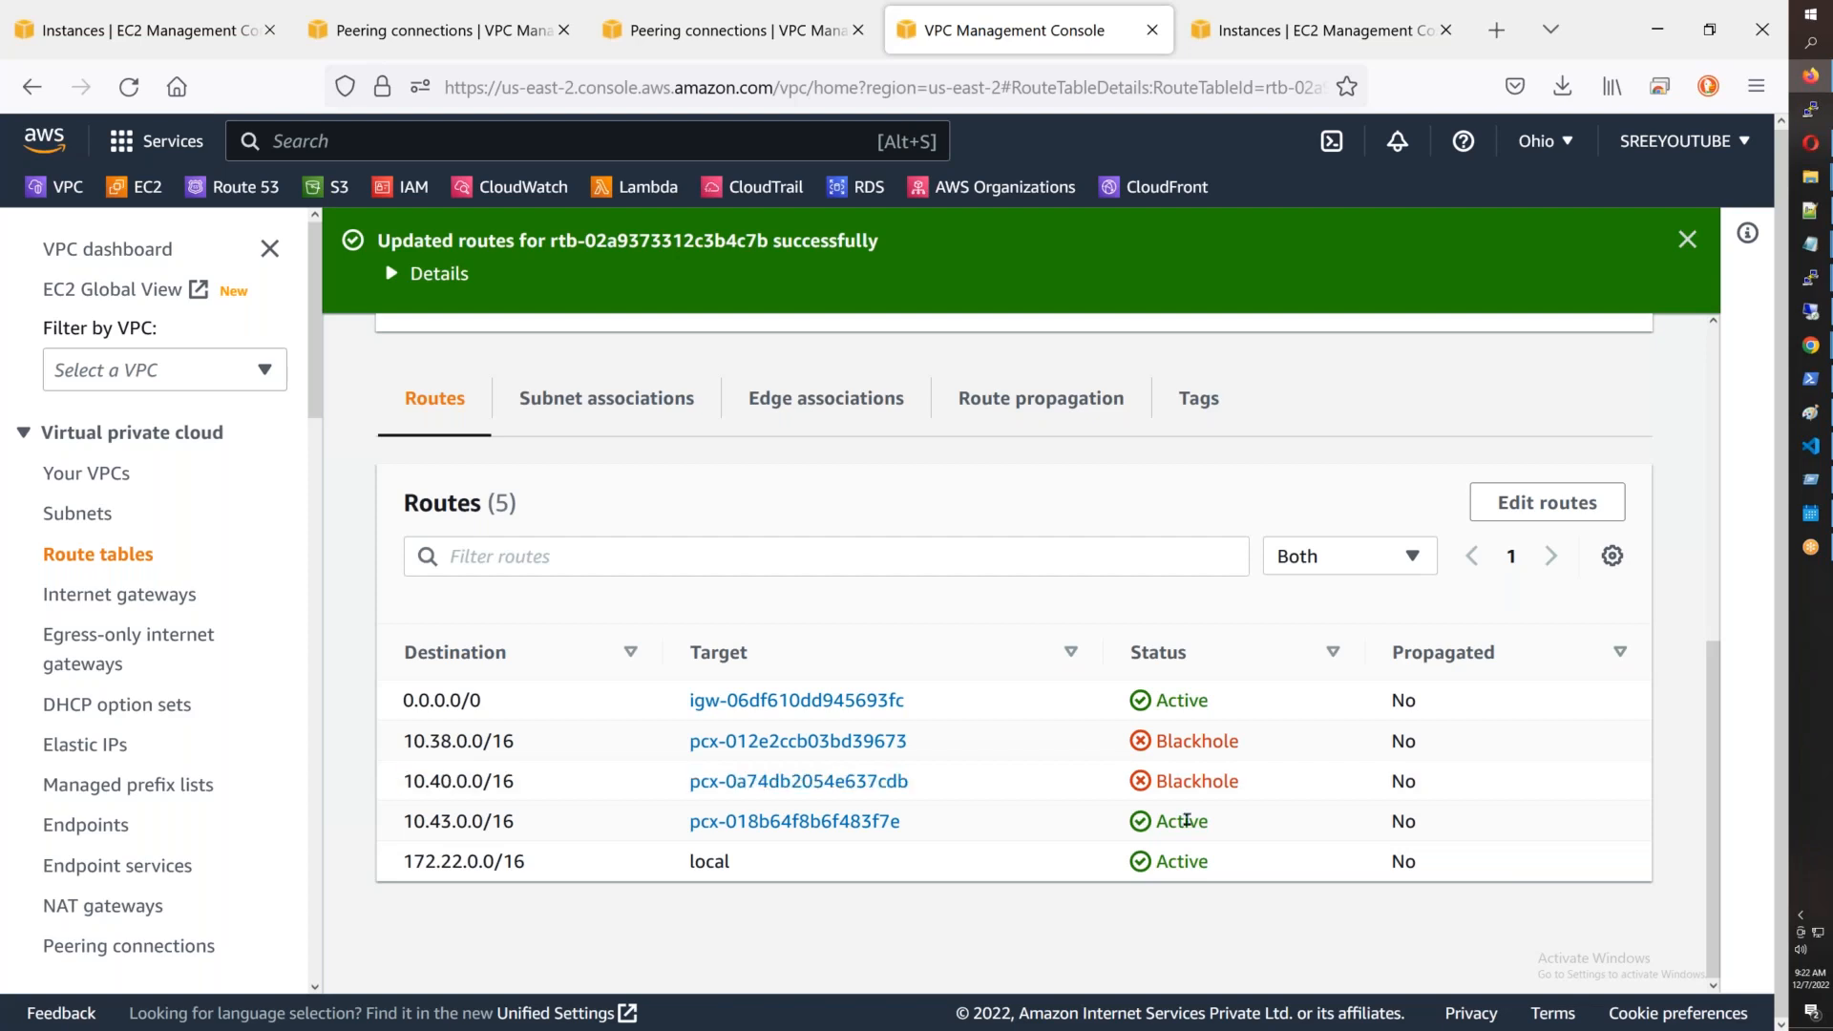
pyautogui.click(1589, 503)
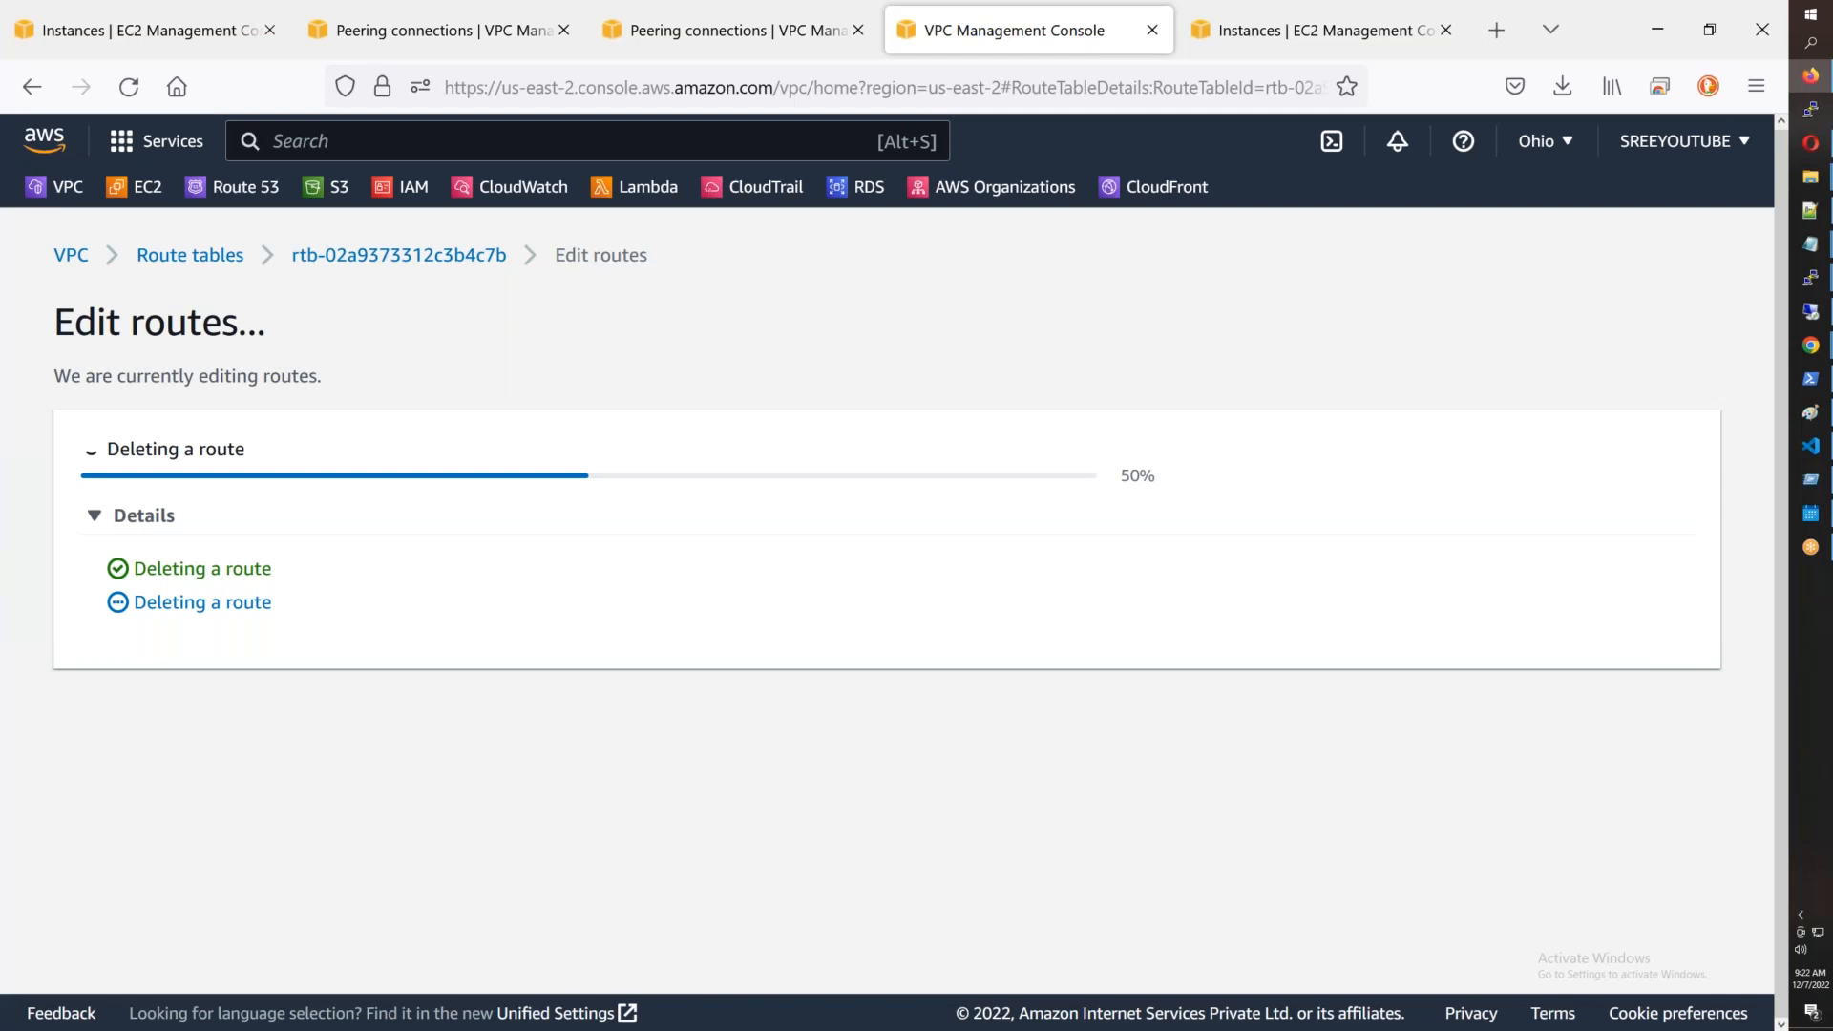
# Step: Add a 172.22.0.0/16 route targeting pcx-018b64f8b6f483f7e to AWSB43-VPC's route table rtb-0a5f448dc3a14e89b and save it
pyautogui.click(684, 38)
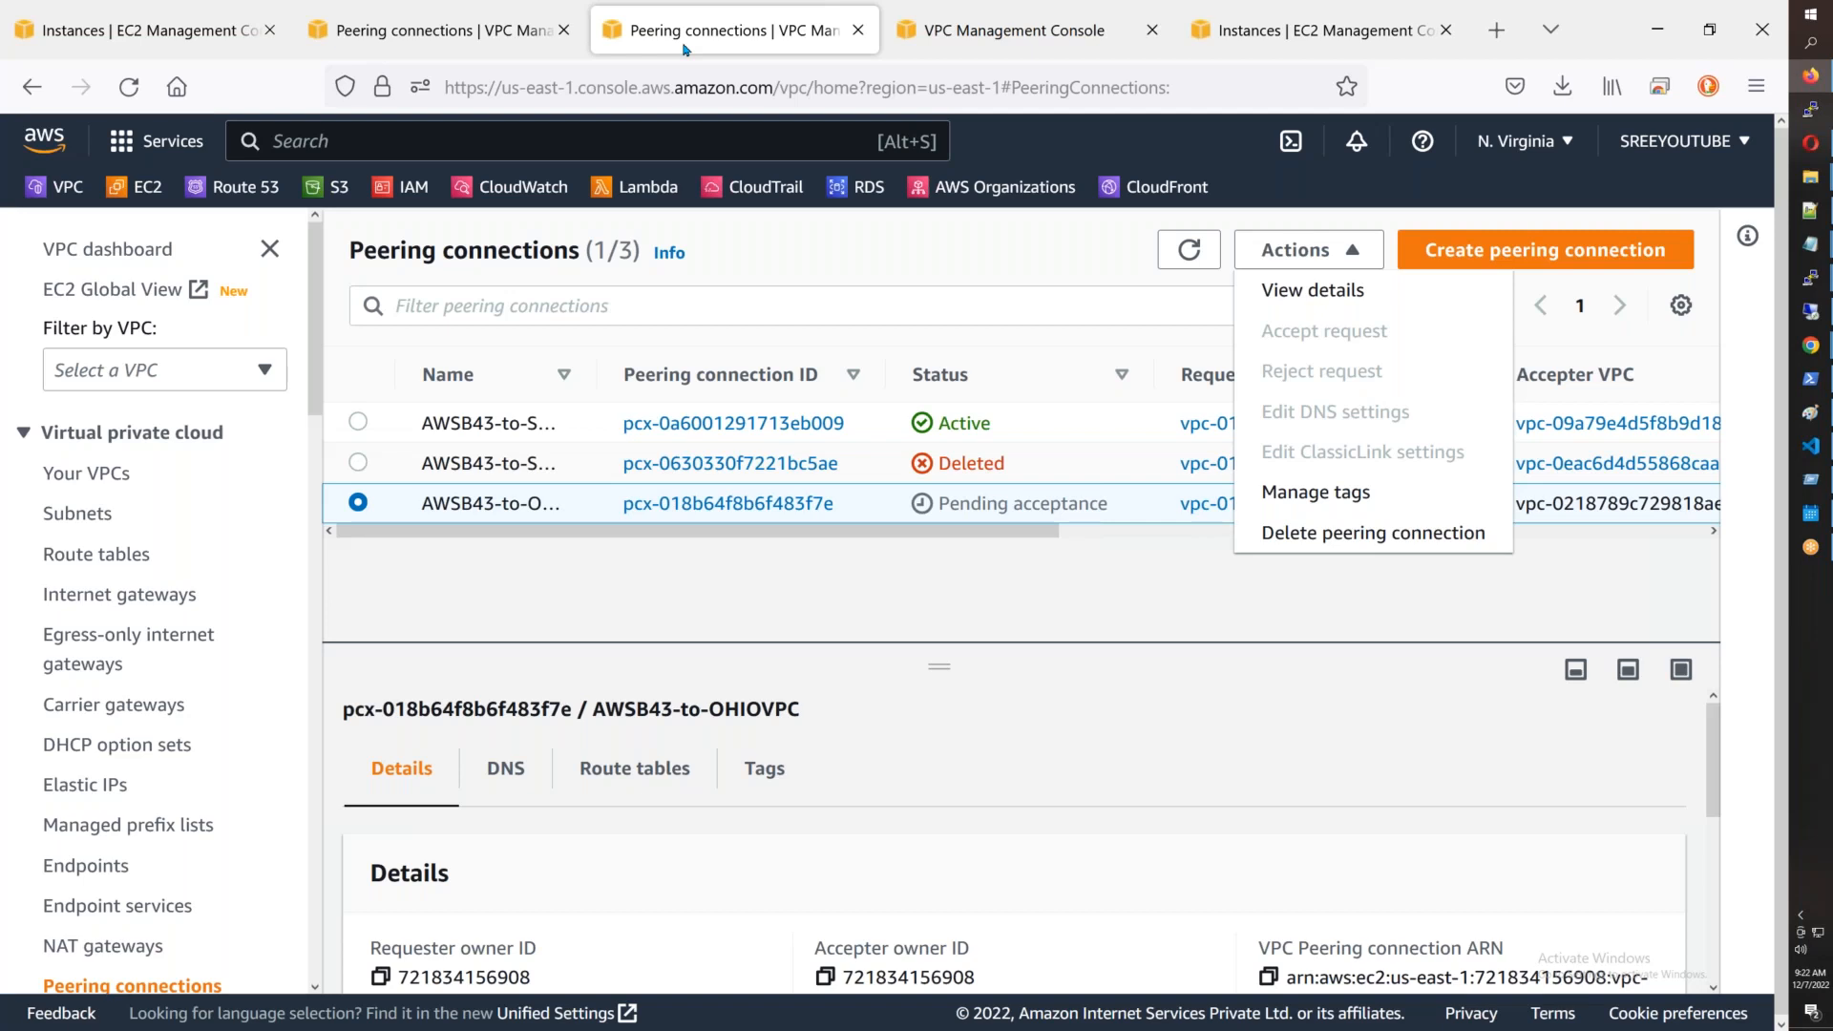
pyautogui.click(430, 29)
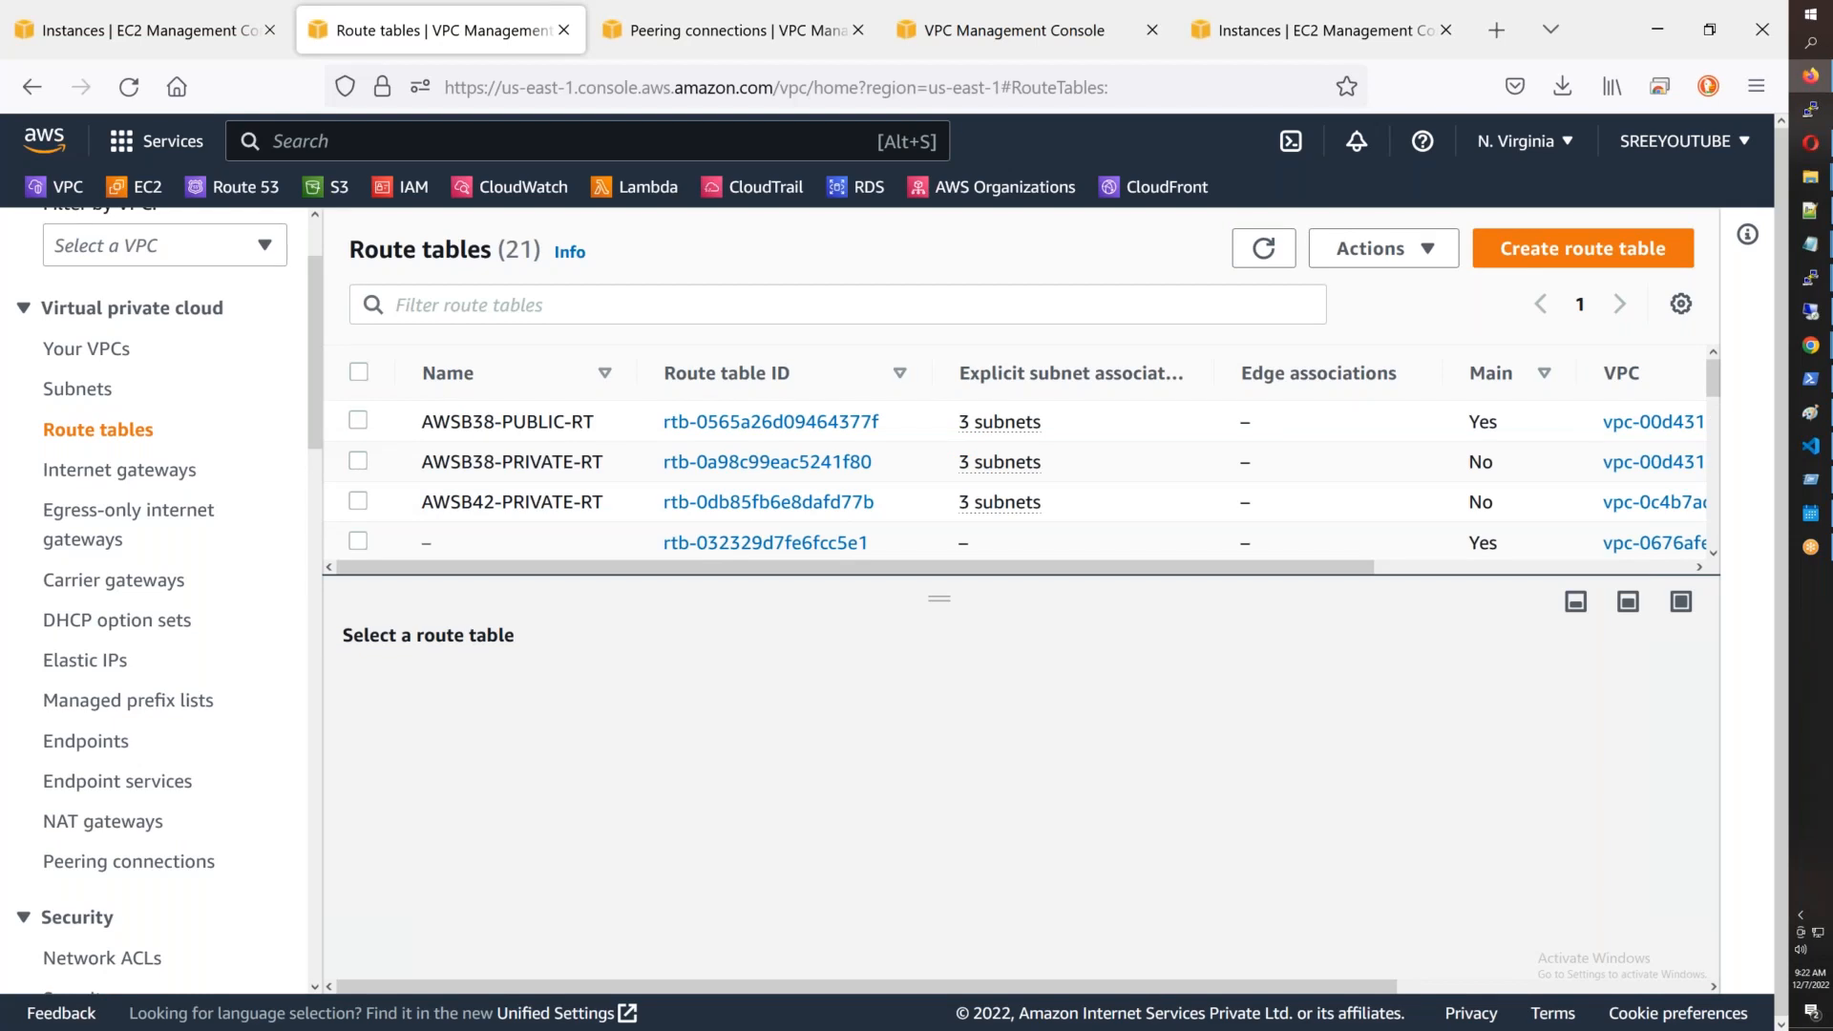
pyautogui.click(1819, 281)
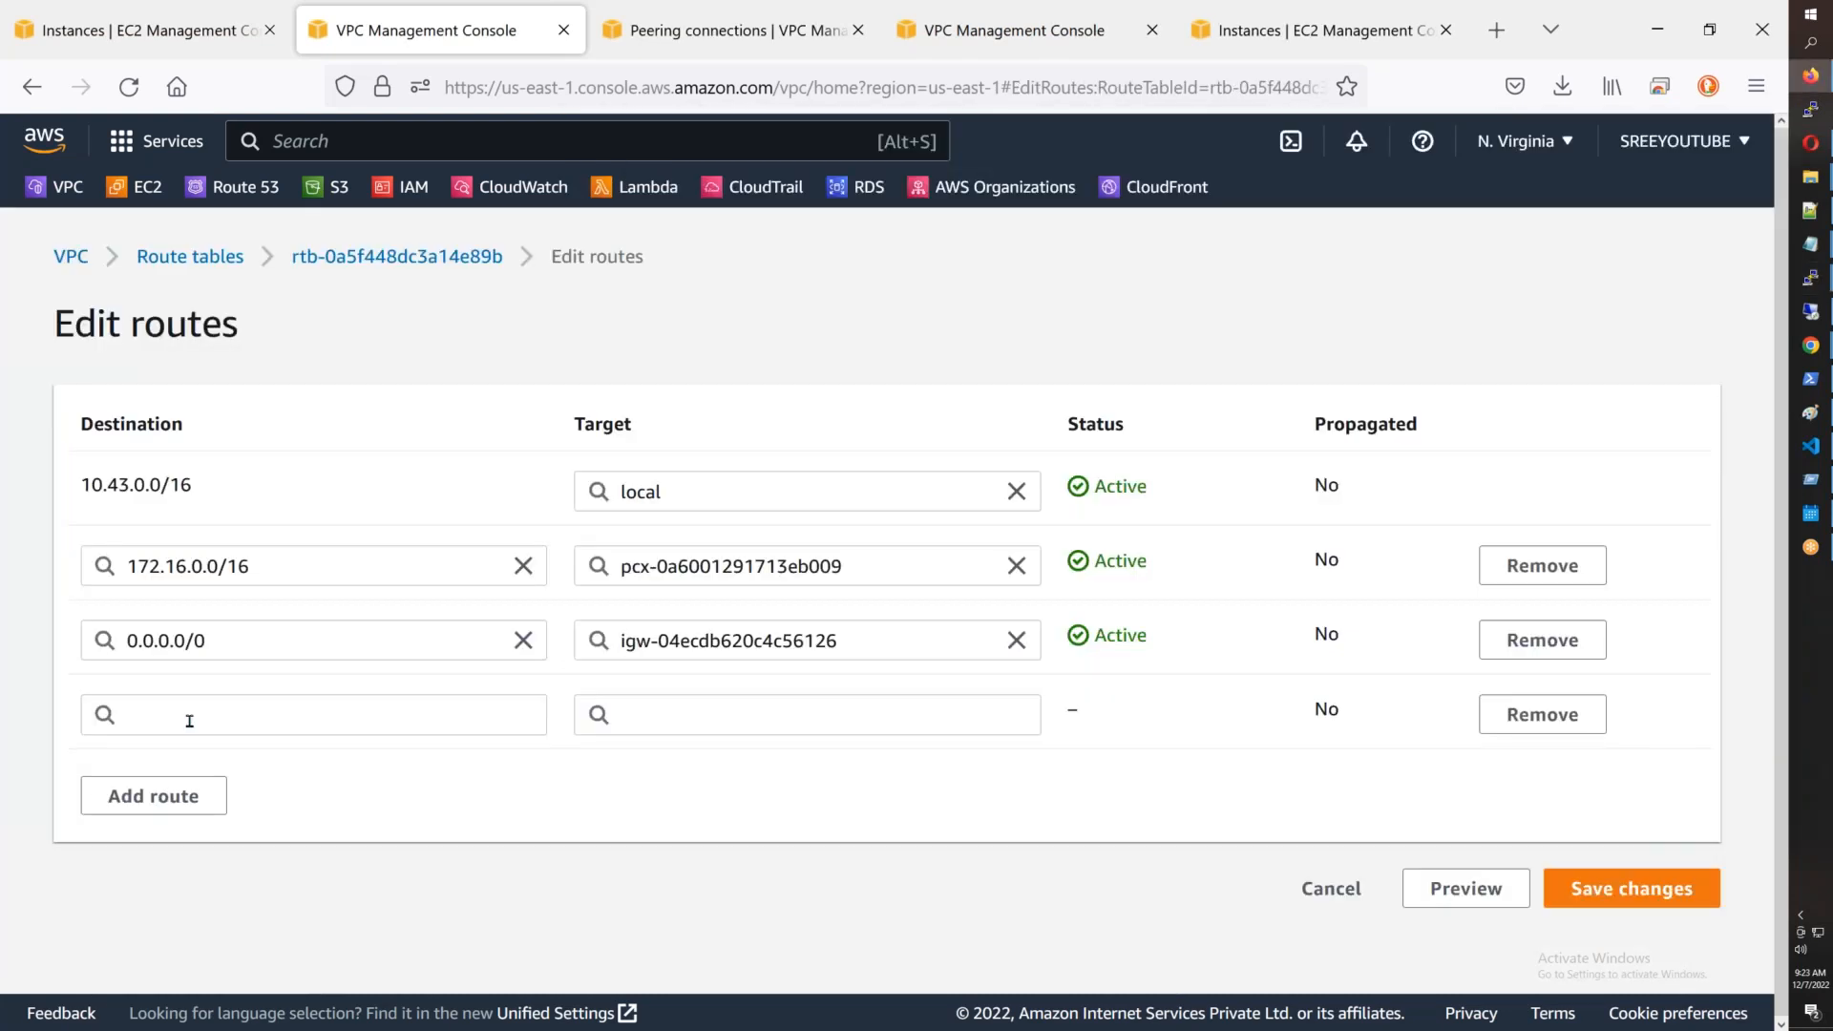
pyautogui.click(189, 721)
pyautogui.write('172.22.0.0/16')
pyautogui.click(676, 730)
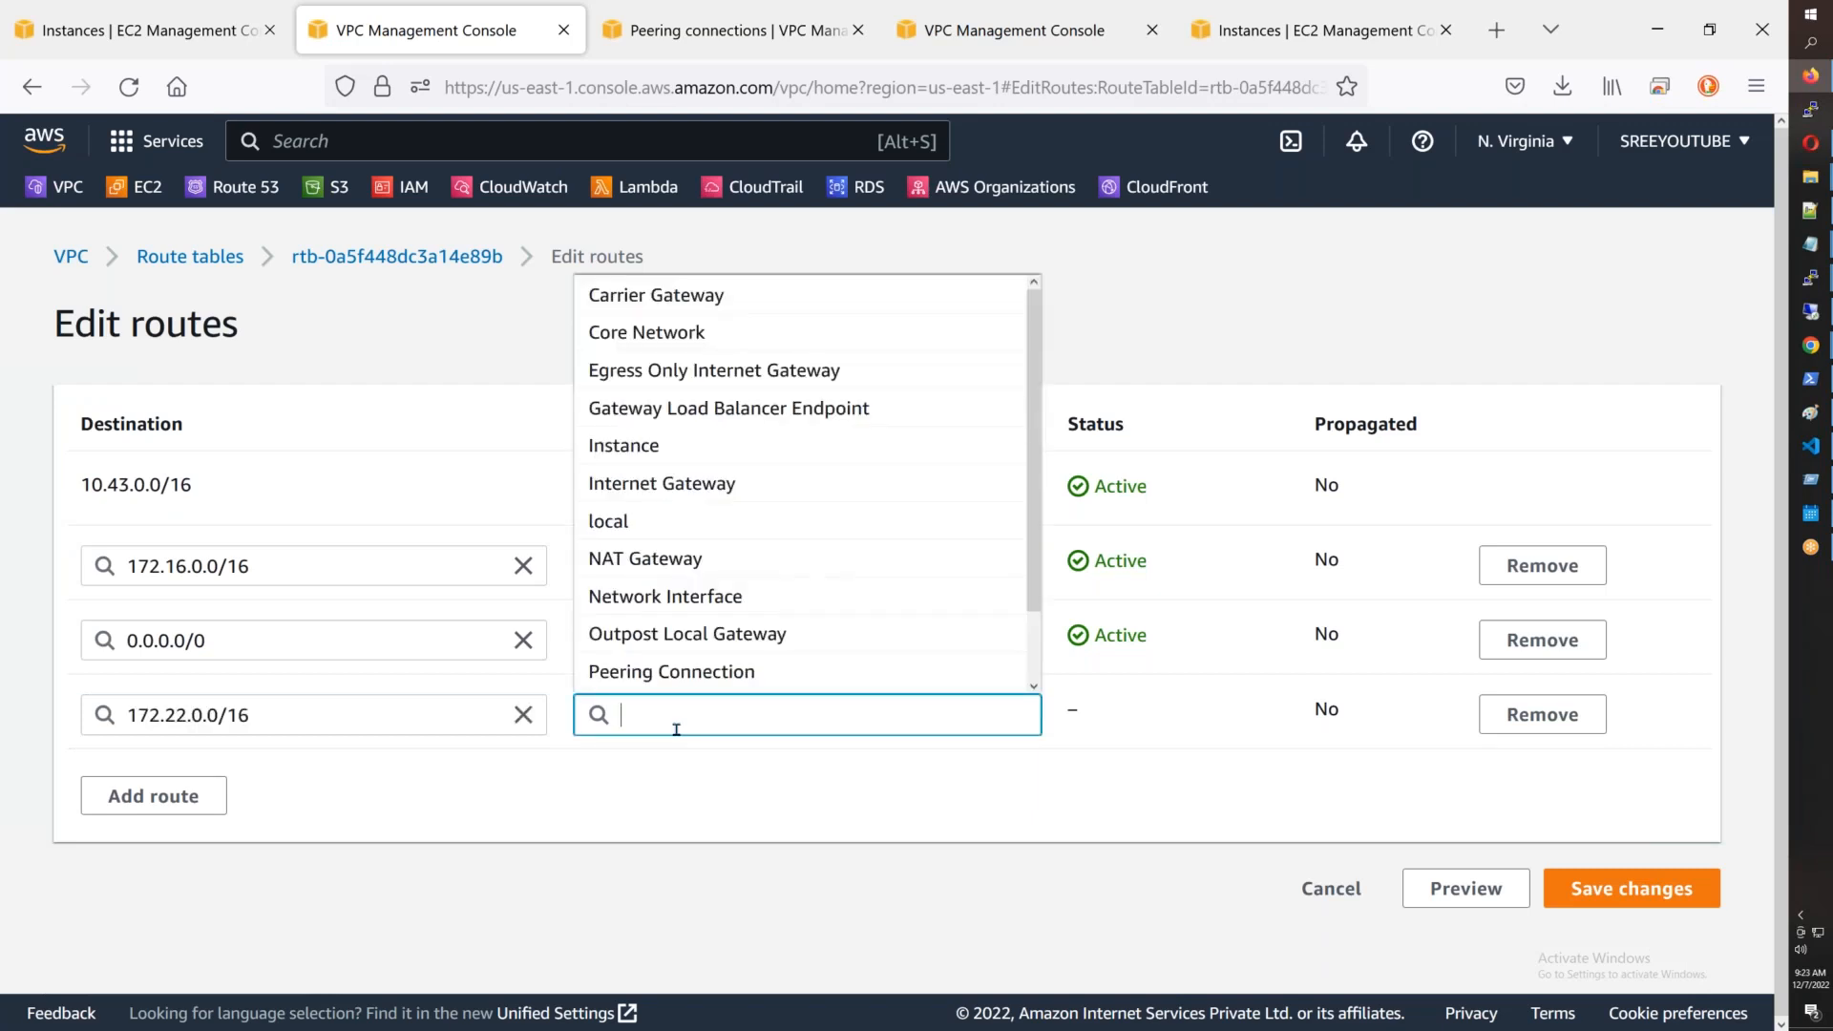
pyautogui.write('pcx-')
pyautogui.click(725, 750)
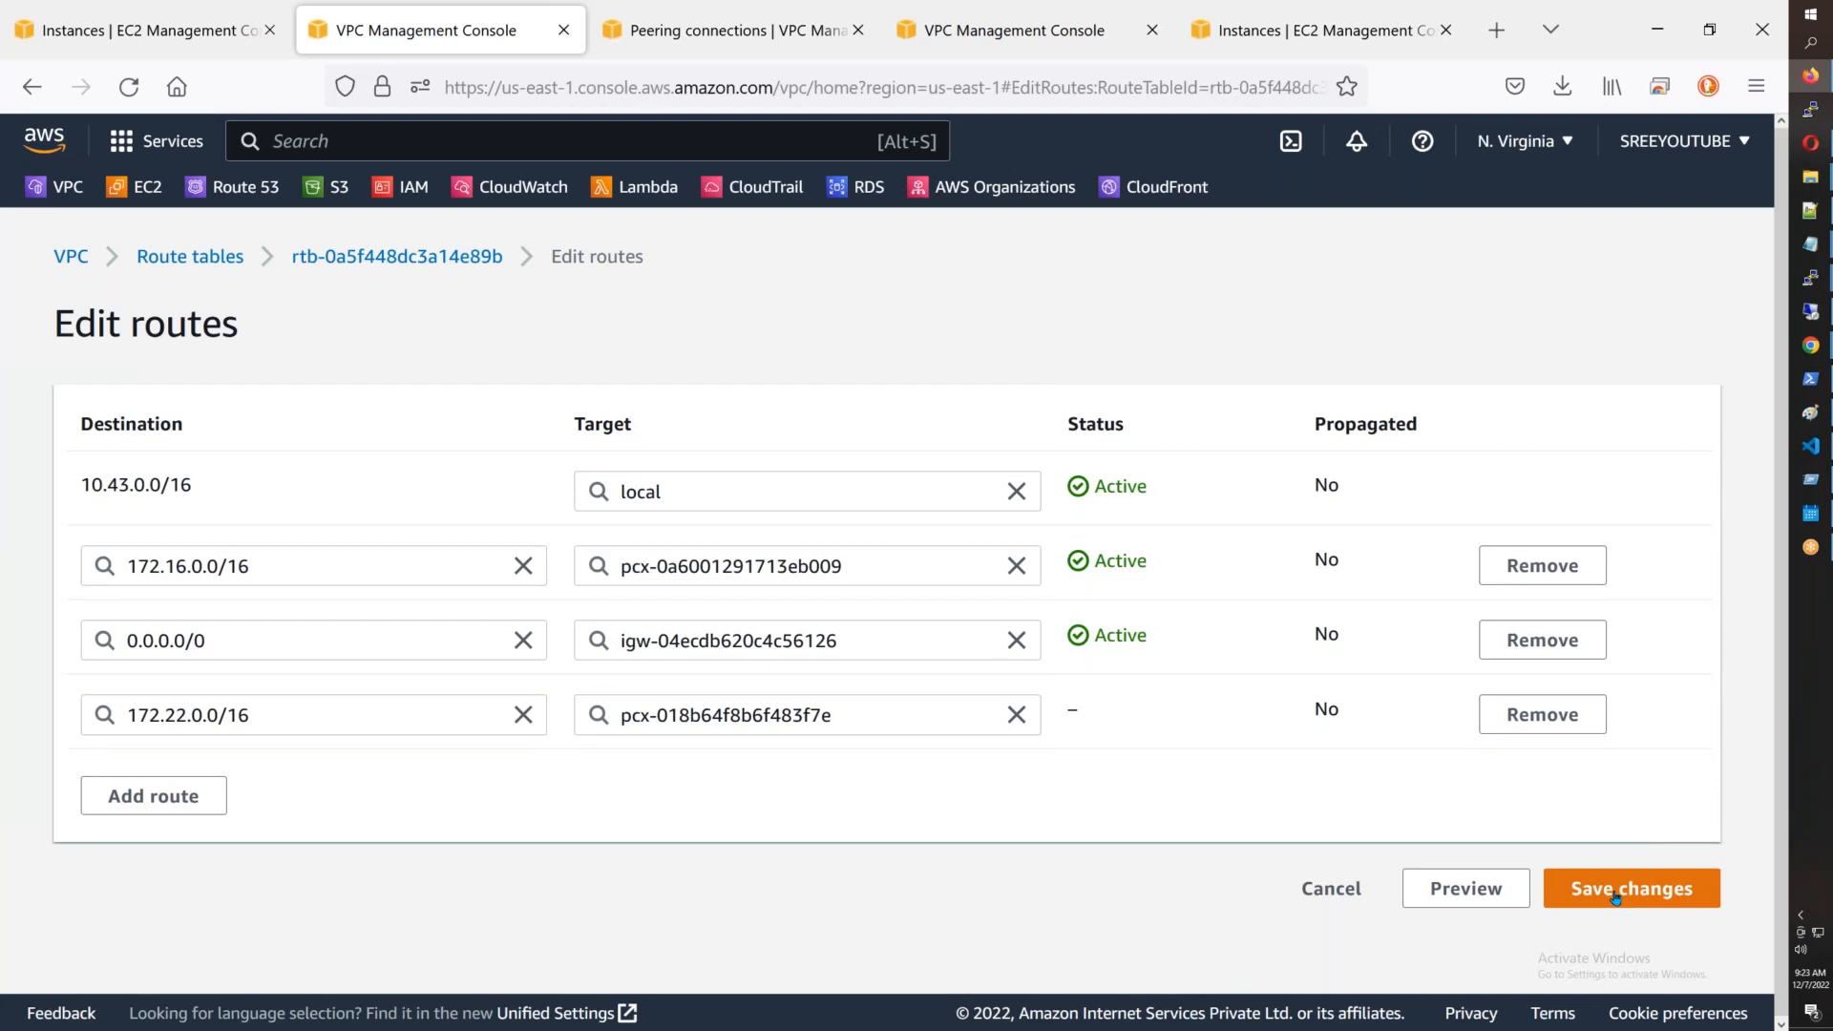
pyautogui.click(1615, 895)
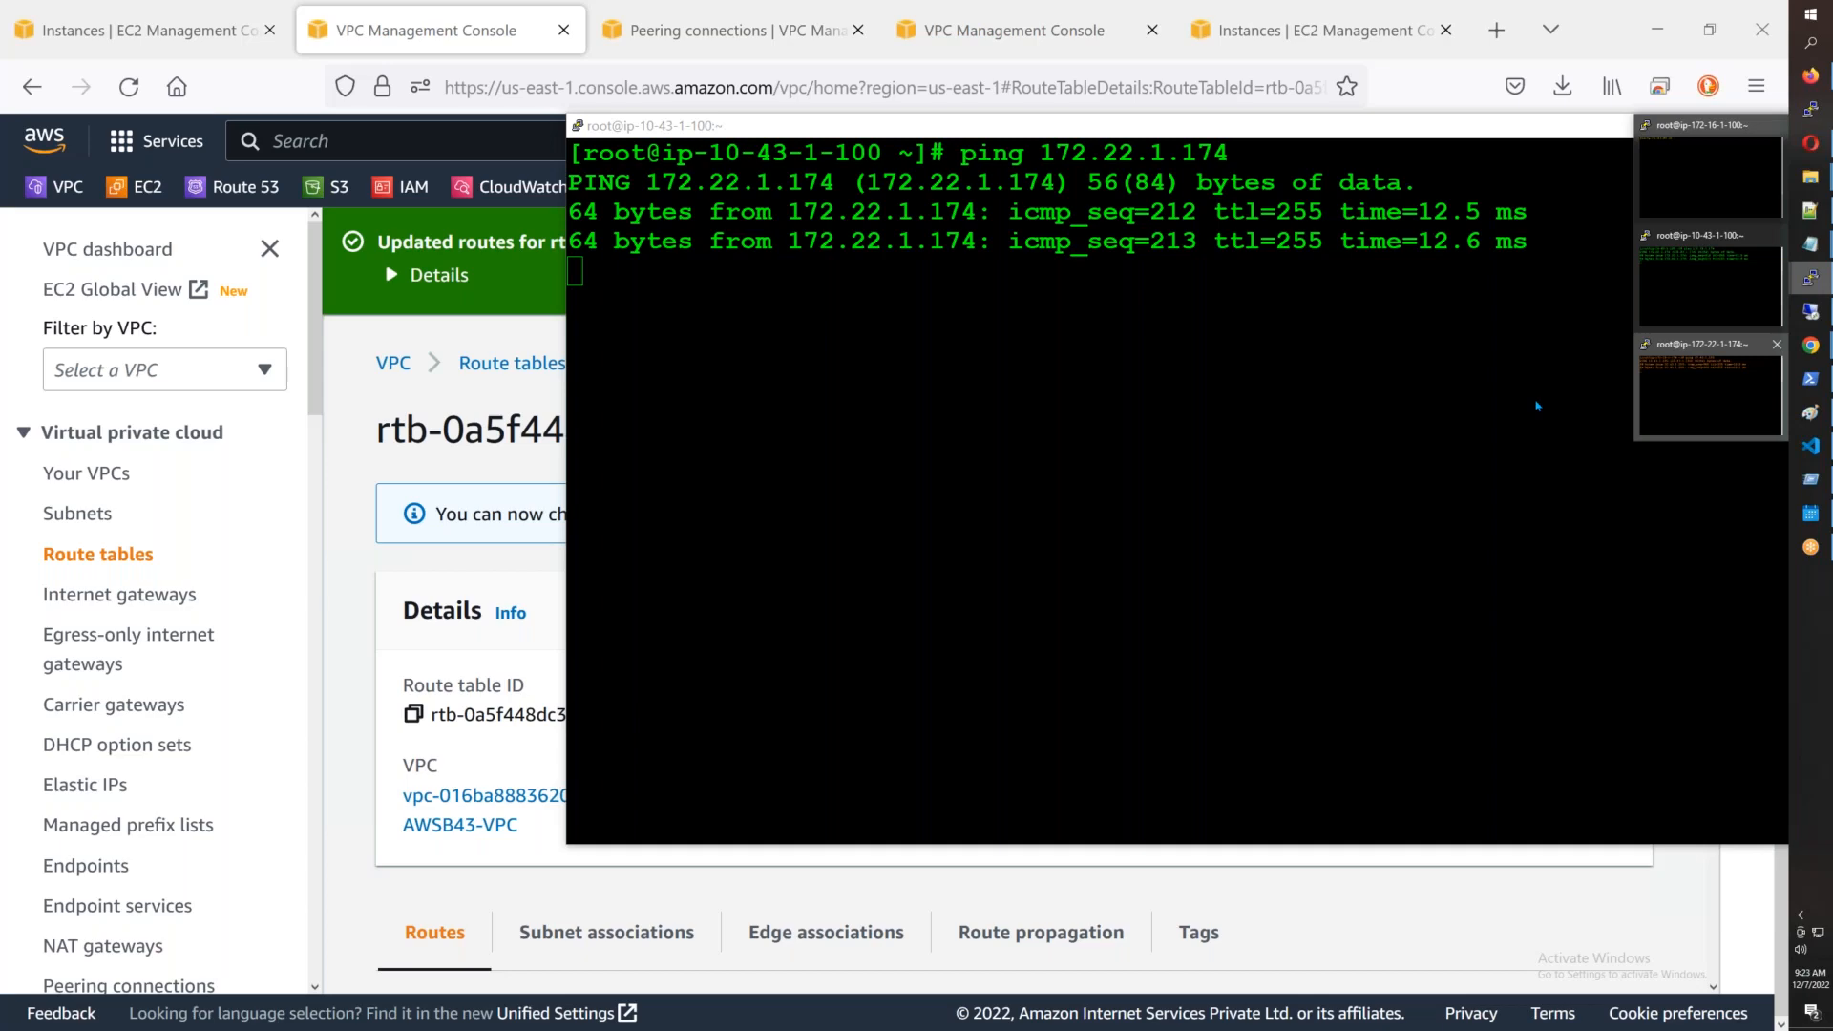
# Step: Bring up the 172.22.1.174 terminal over the 10.43.1.100 terminal to check the pings in both directions
pyautogui.click(1709, 391)
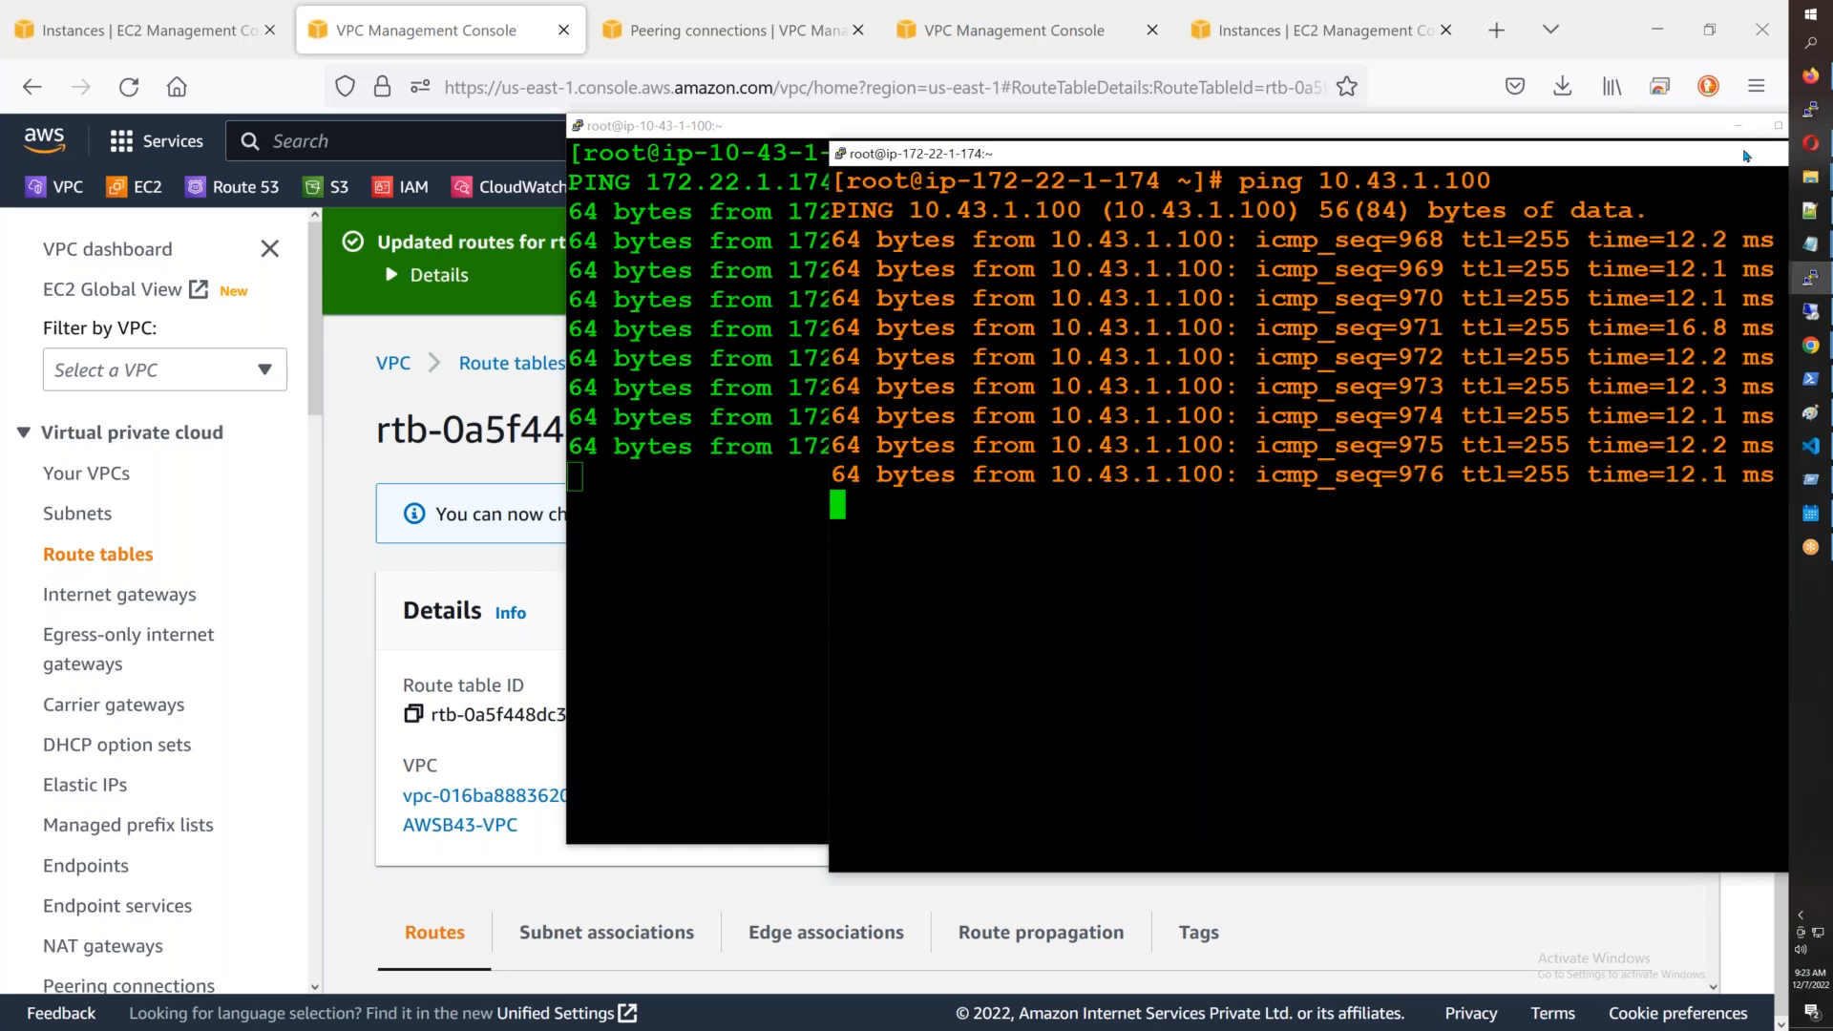